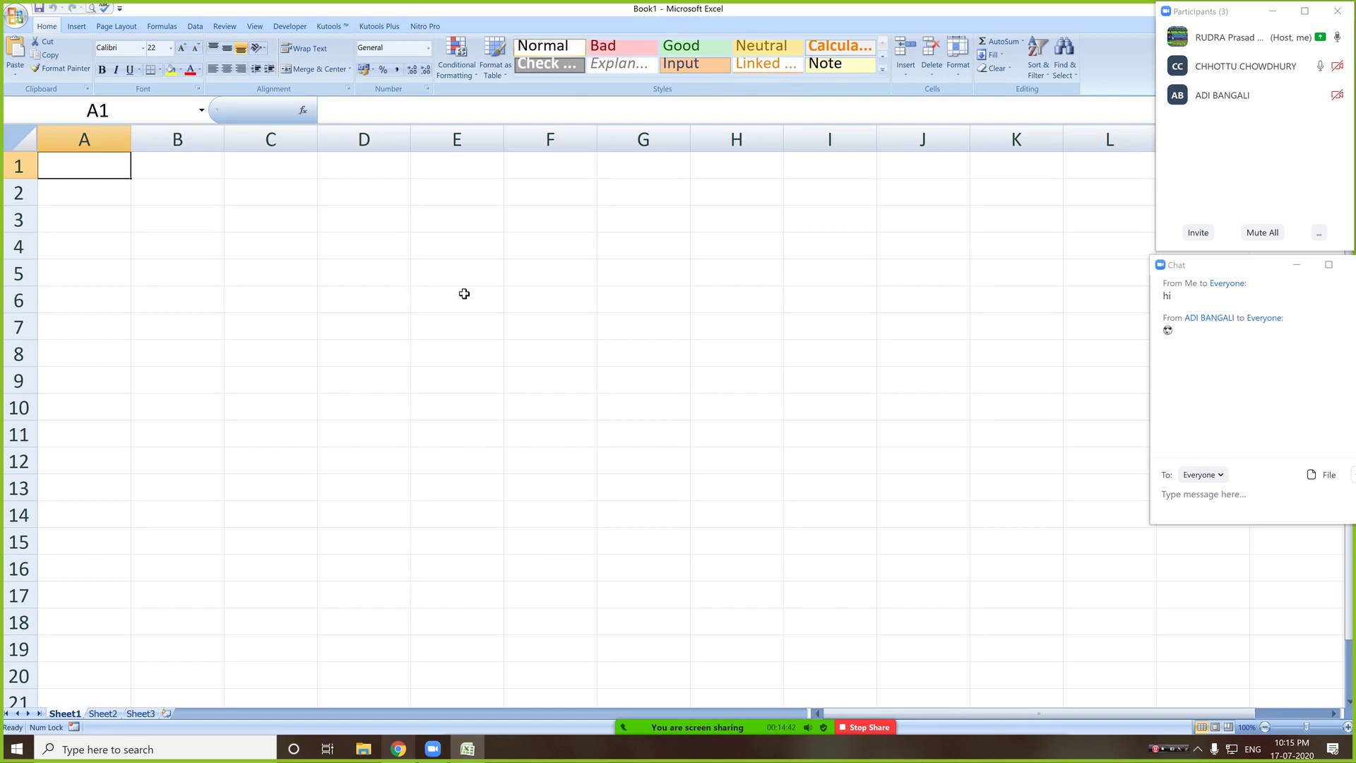
- Show the Kutools add-in tools and open its Range utilities menu
click(332, 28)
scroll(332, 29, down, 1)
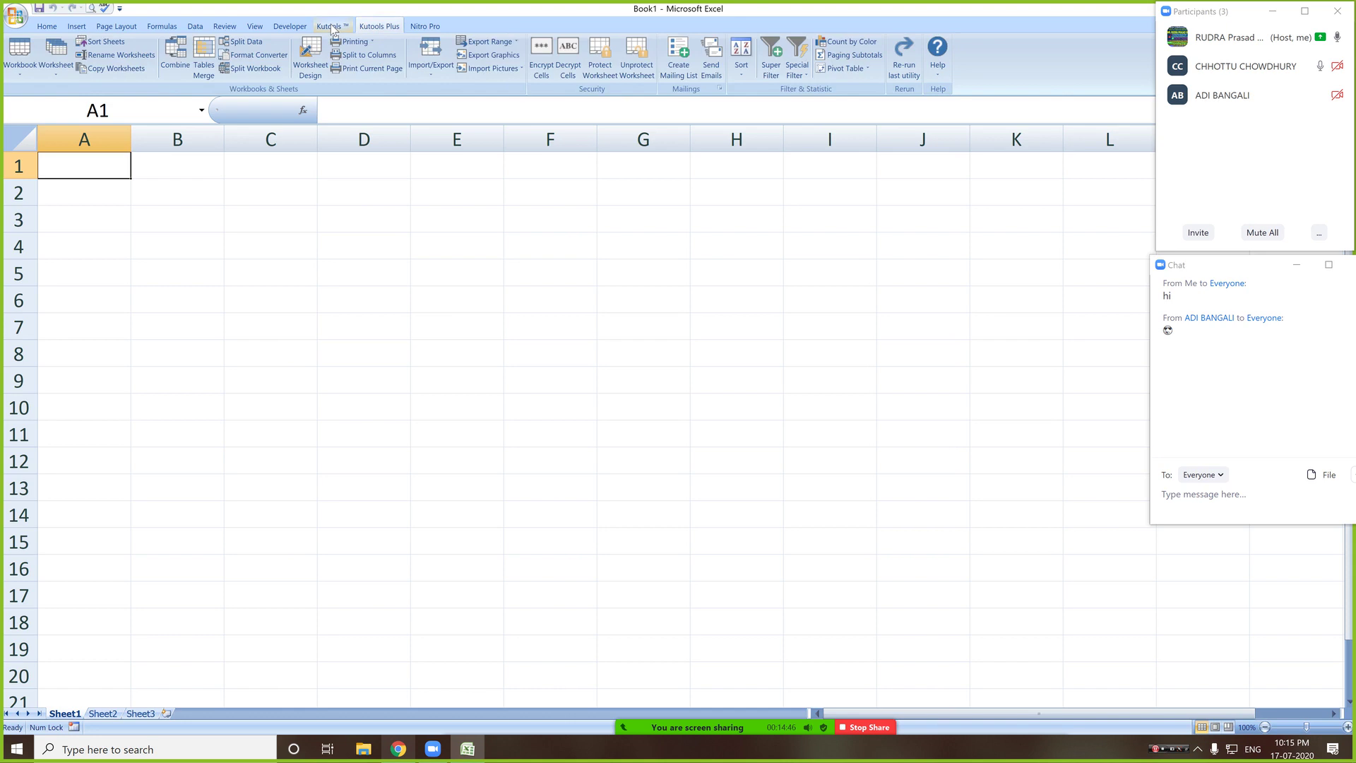
scroll(332, 29, up, 1)
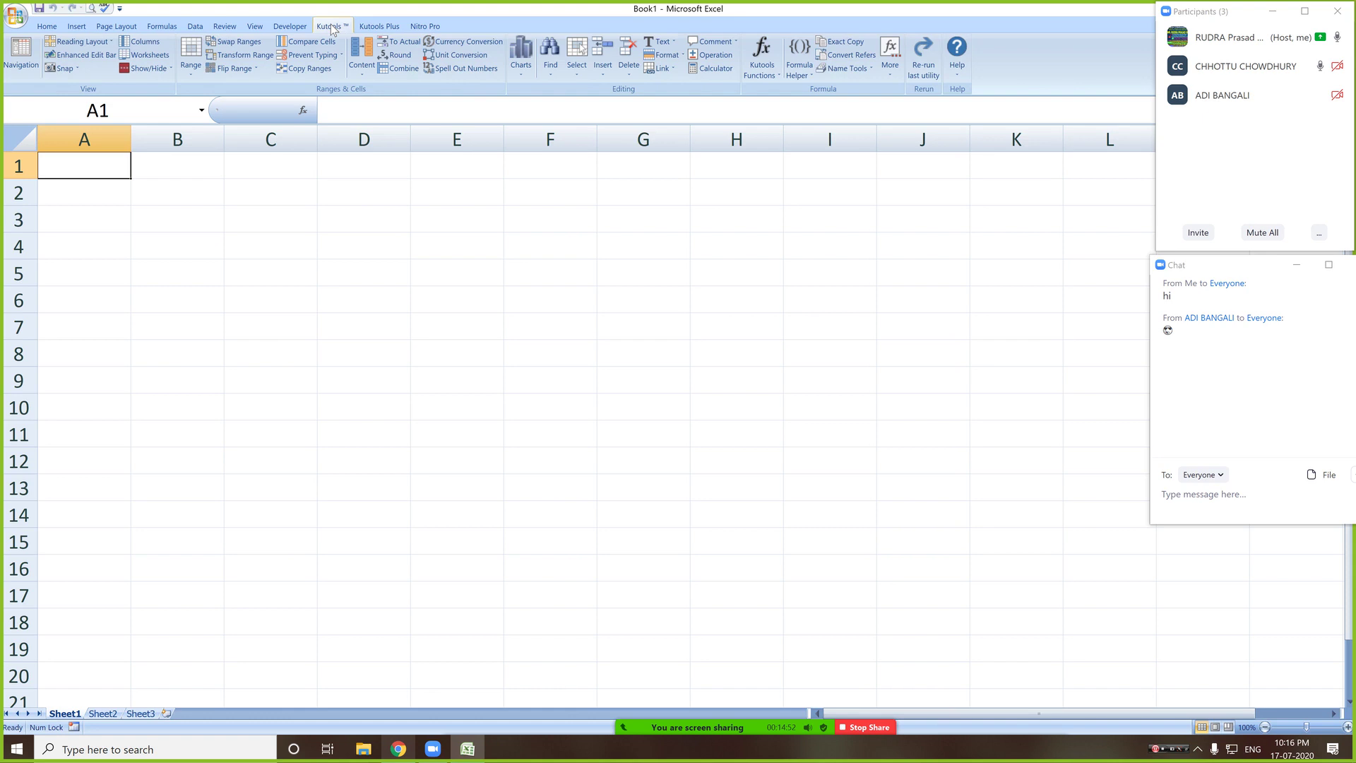
click(189, 70)
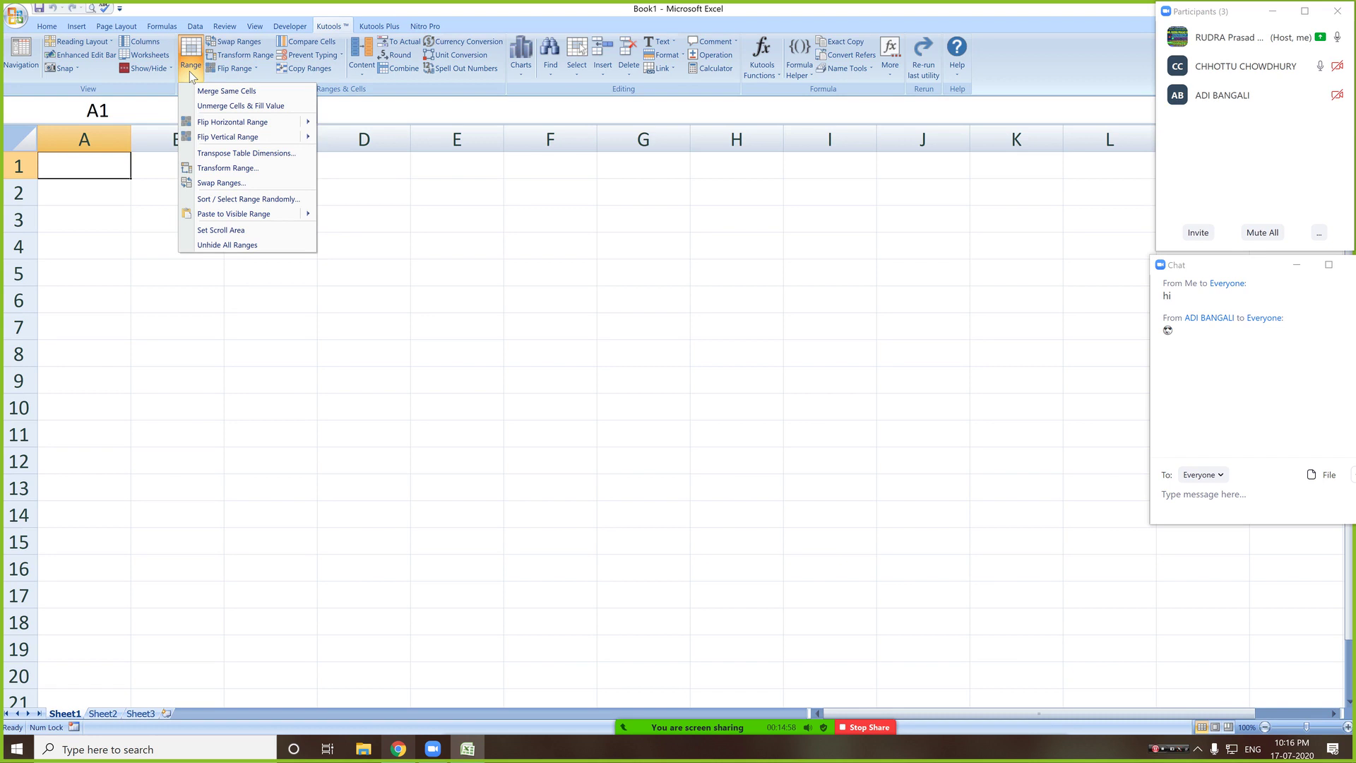
- Turn on Kutools Reading Layout and move between E9, F9, G9 and D9 to show the crosshair
click(101, 41)
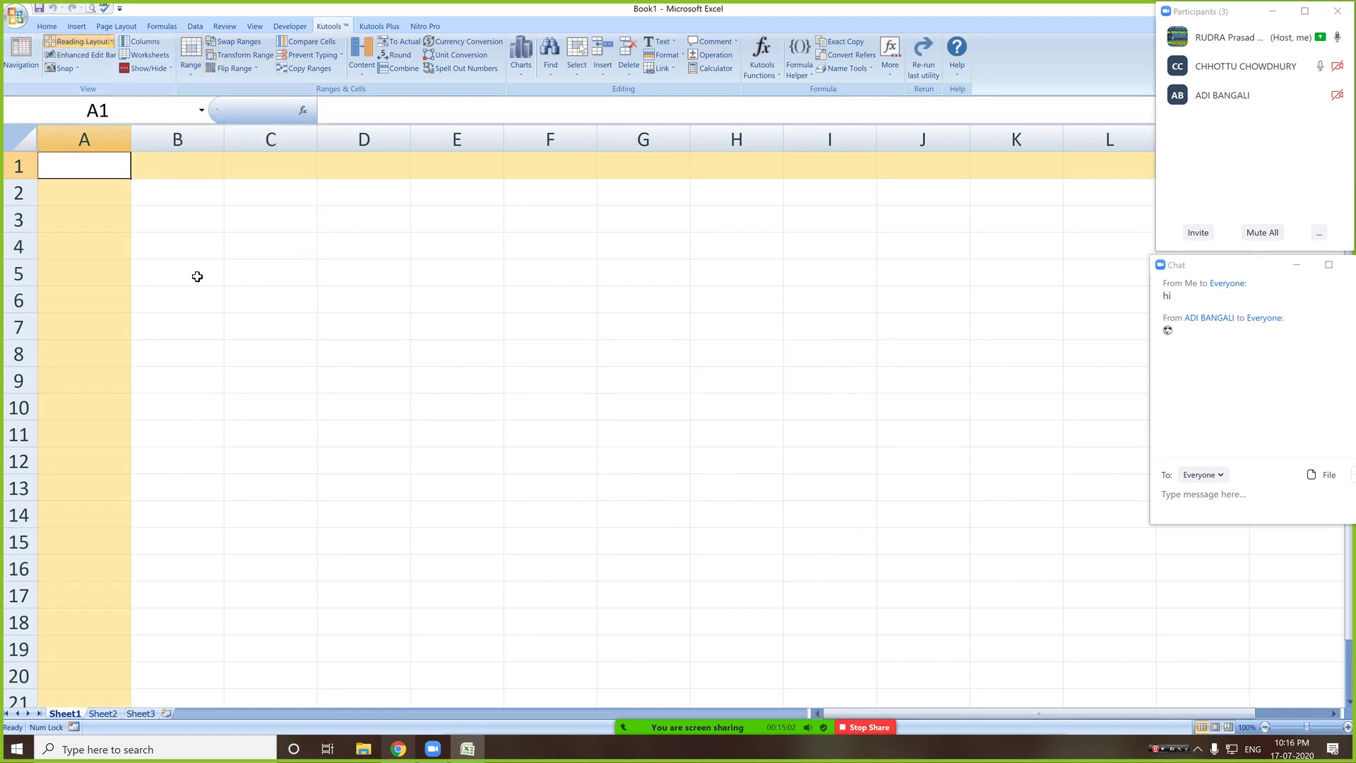
click(461, 375)
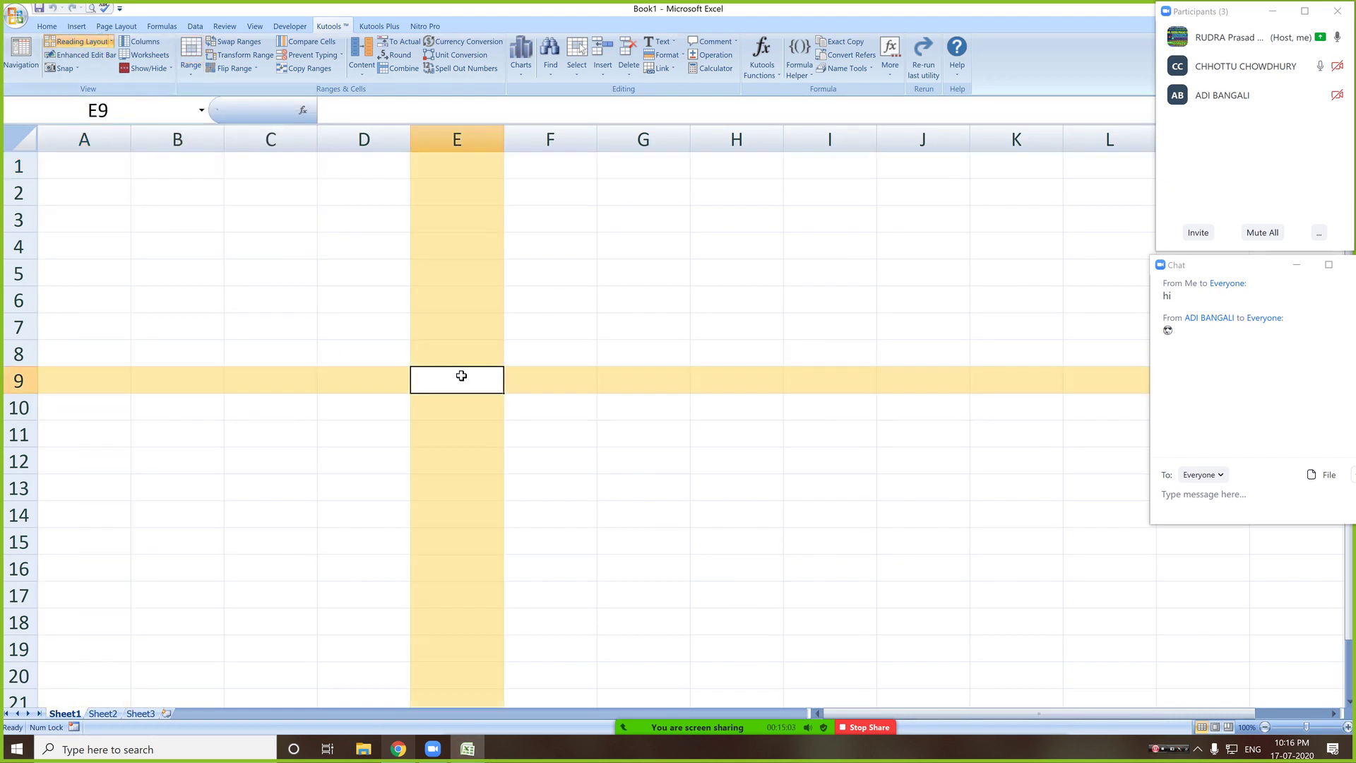
click(586, 380)
click(674, 383)
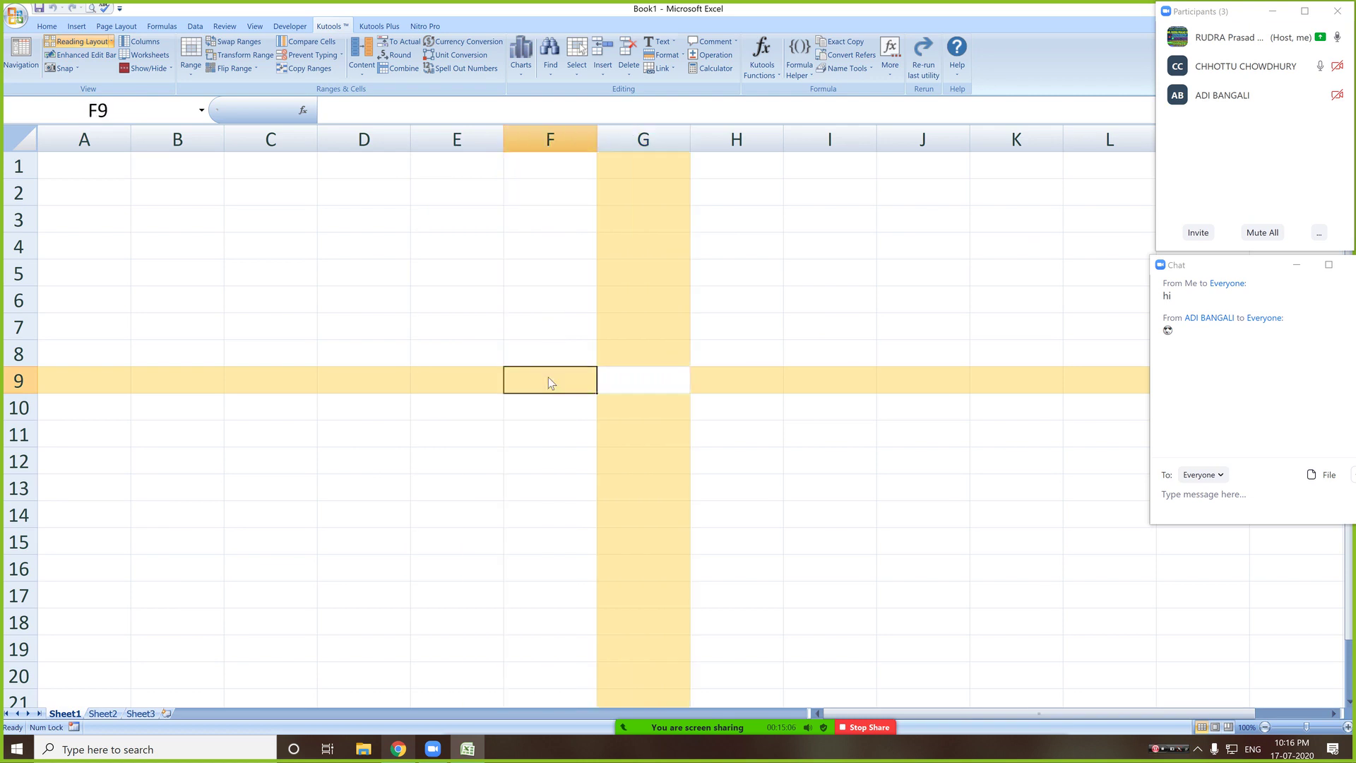
click(549, 378)
click(454, 381)
click(365, 379)
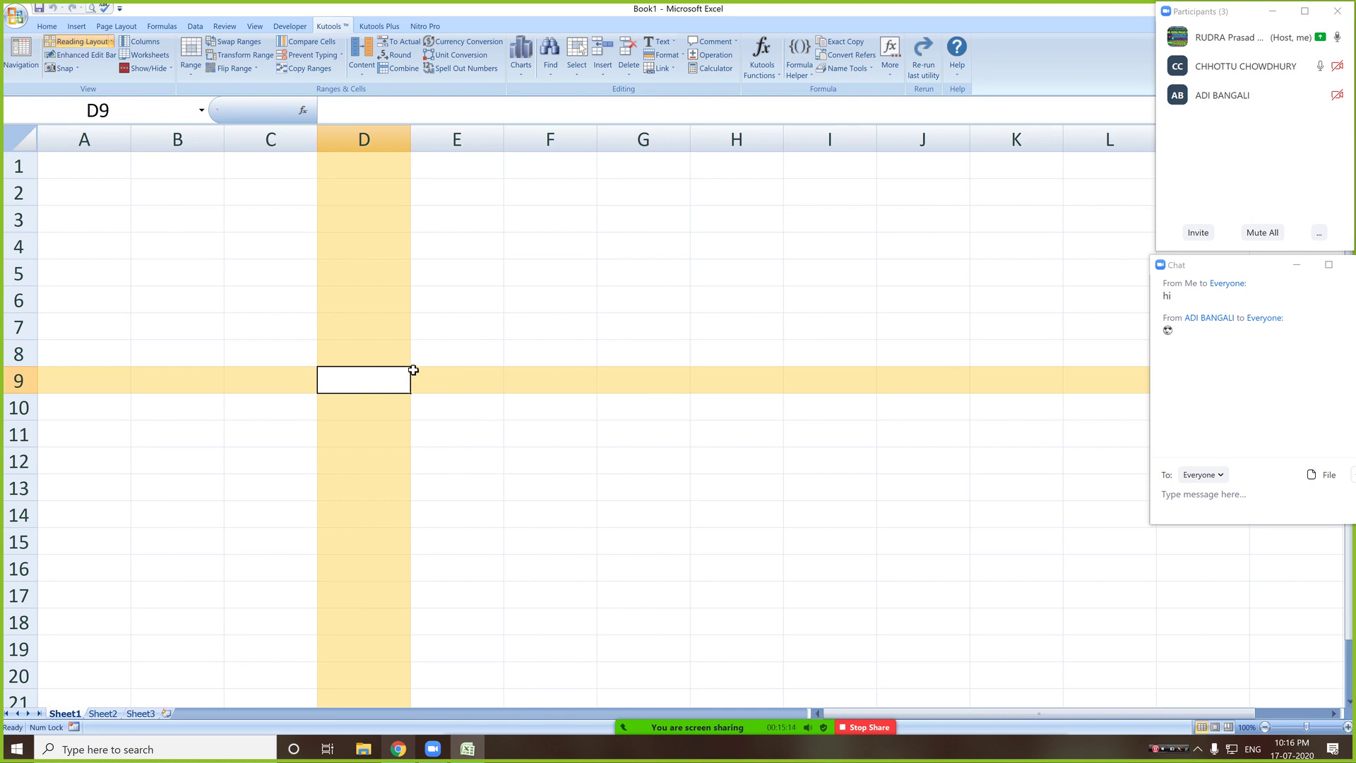
- Step along row 9 from A9 to E9 to show the row-and-column highlight
click(79, 373)
click(202, 385)
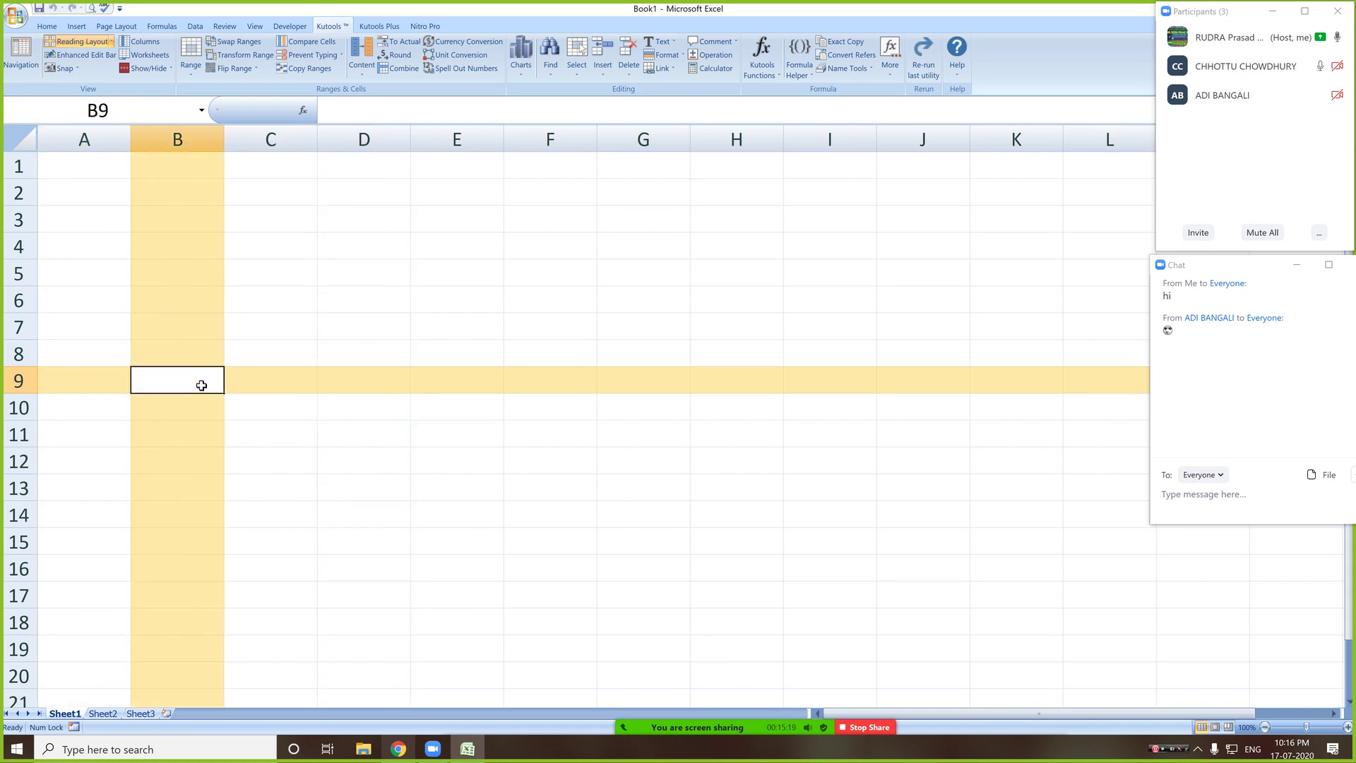
click(296, 388)
click(385, 379)
click(482, 380)
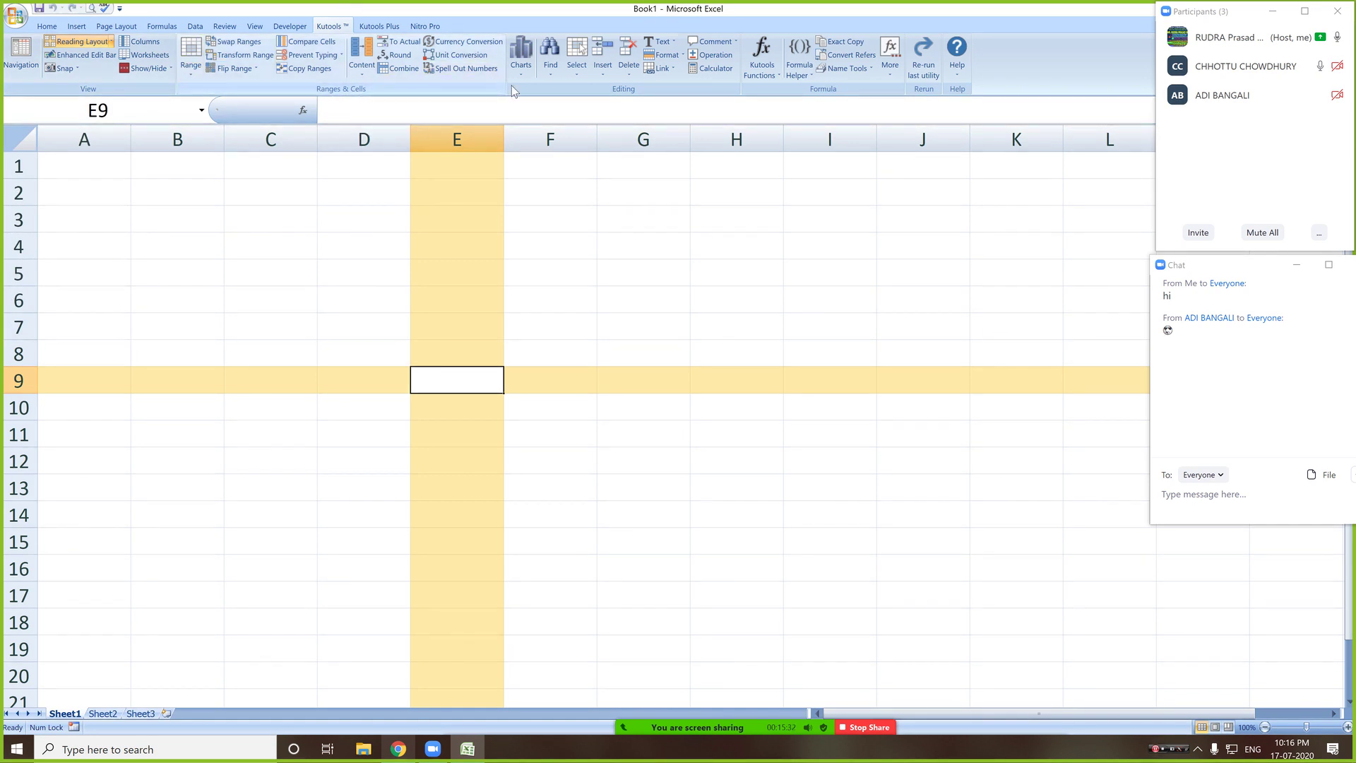
- Move down through F8, F10 and G11–G14 to F14, then return to the Home tools
click(537, 360)
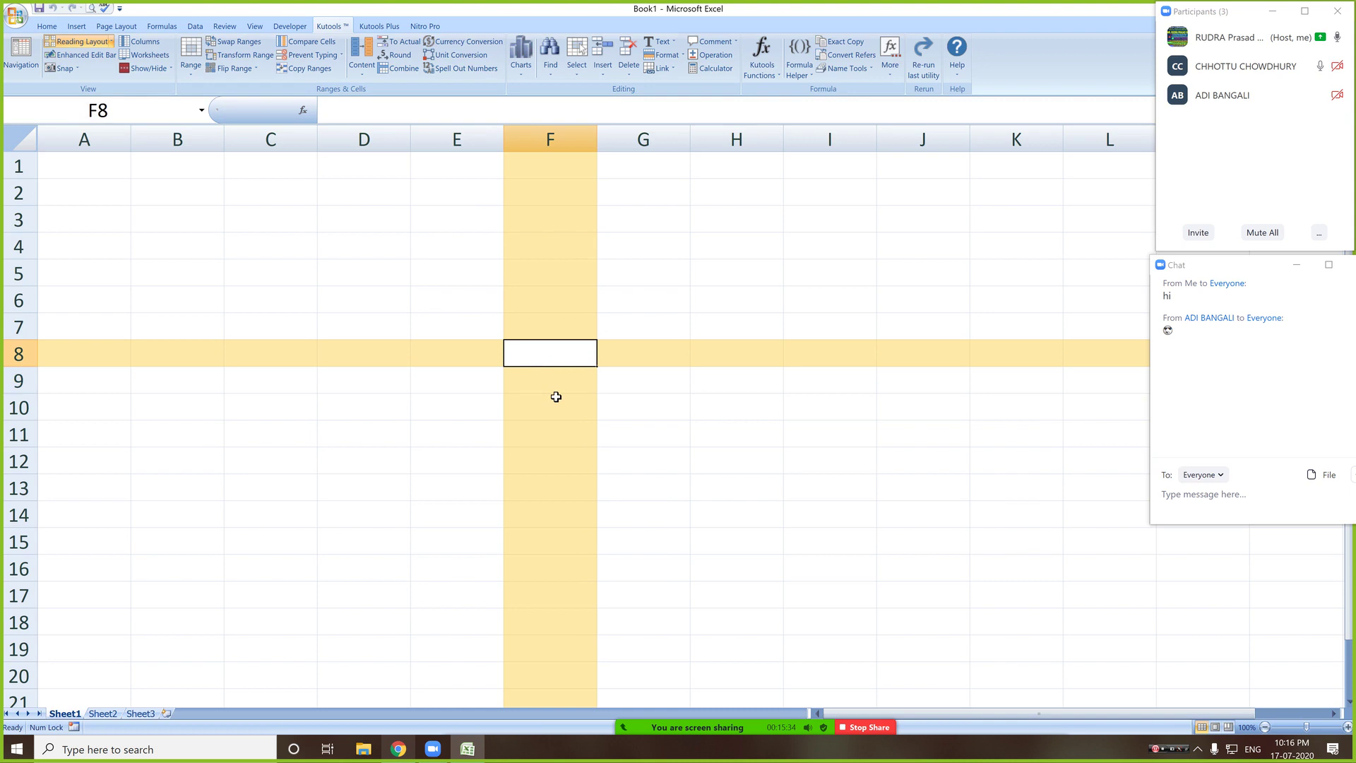
click(555, 399)
click(644, 433)
click(644, 469)
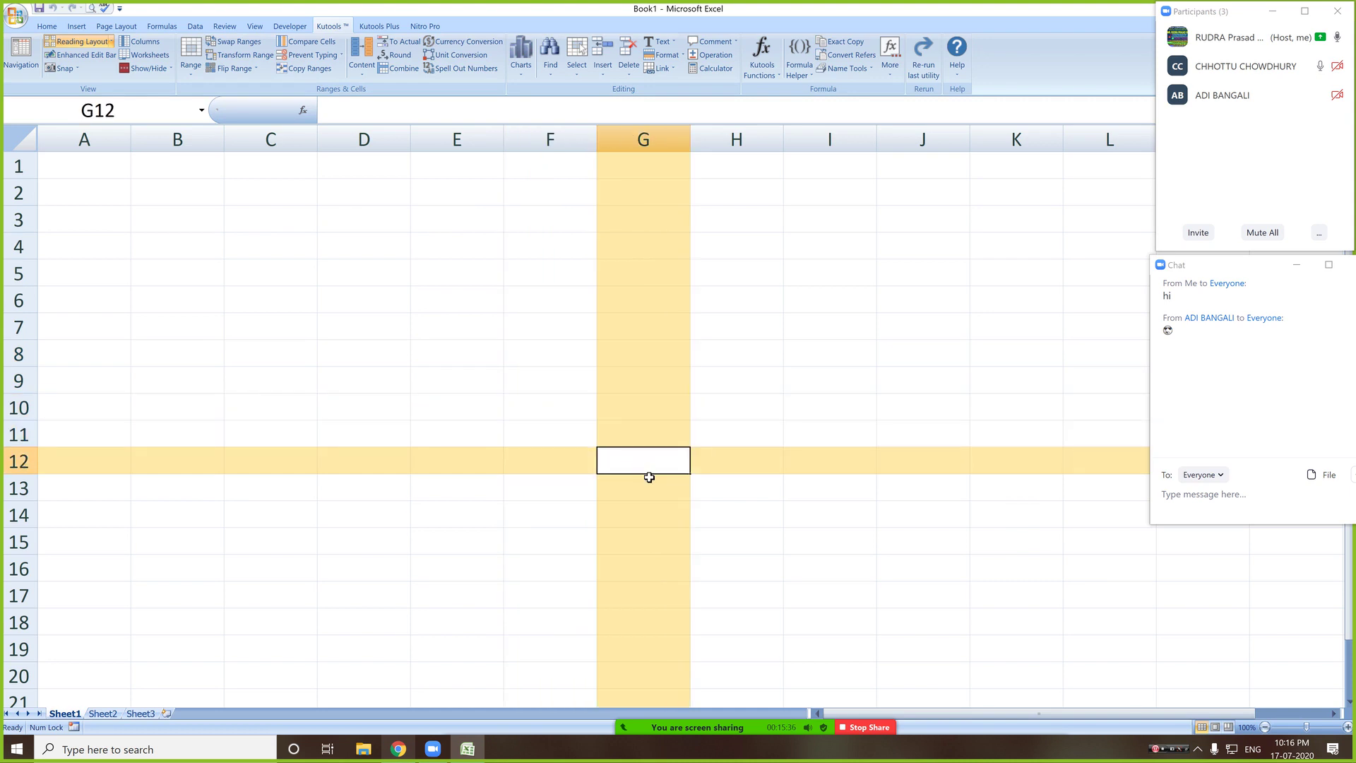
click(656, 492)
click(638, 509)
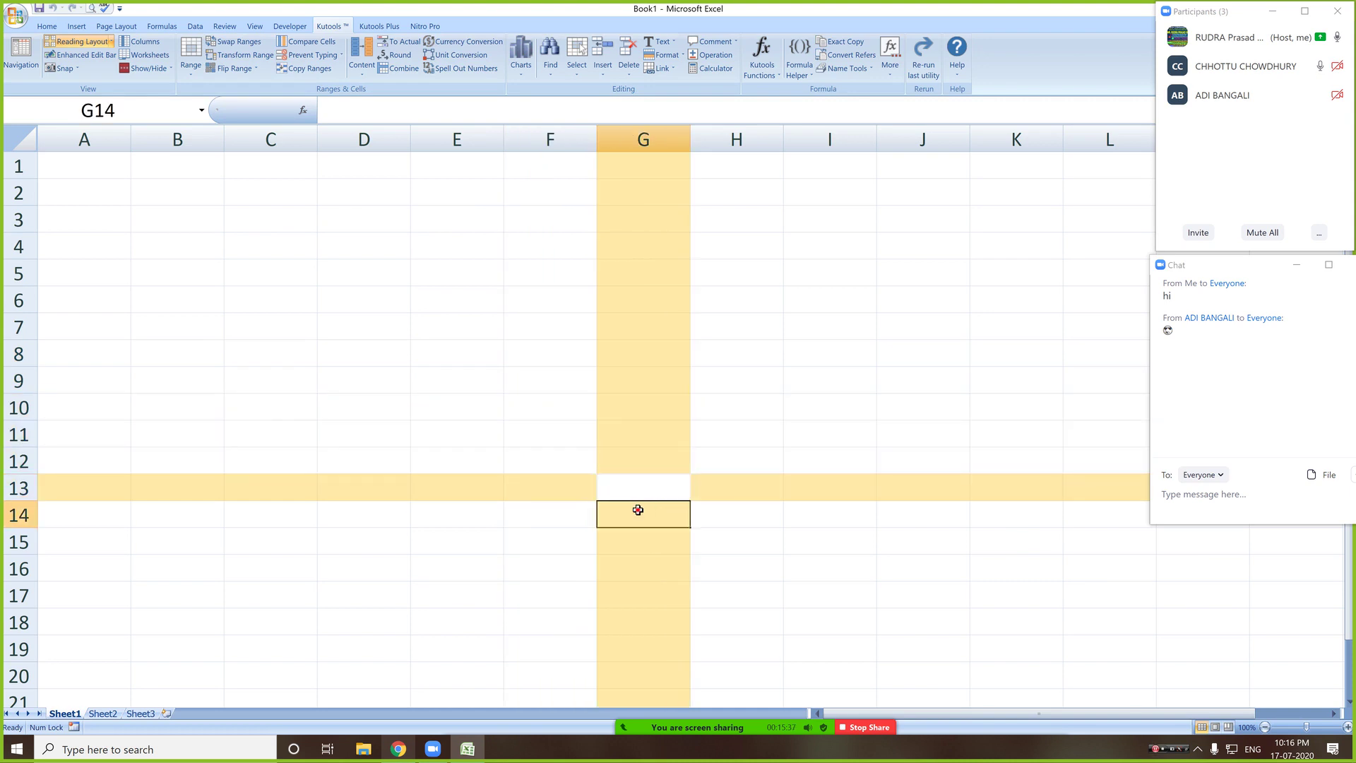
click(549, 514)
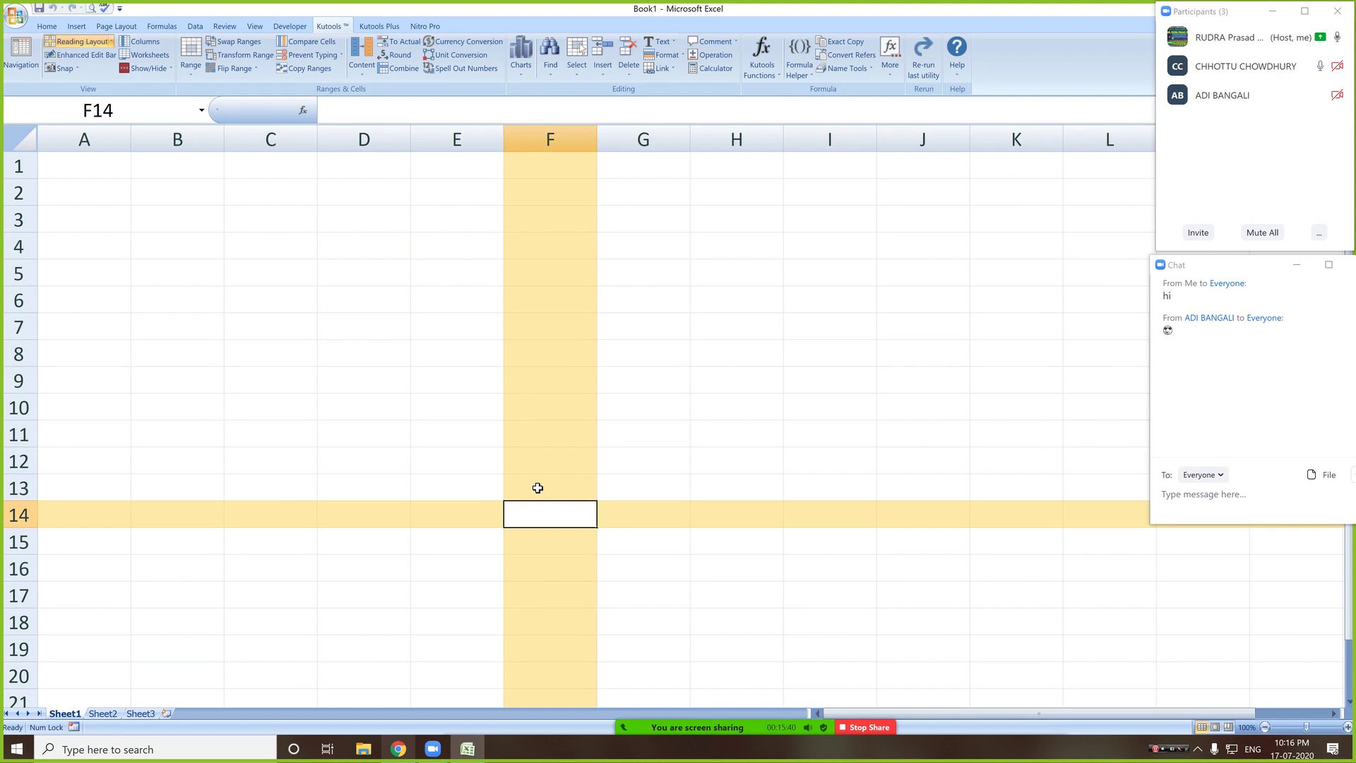
click(53, 26)
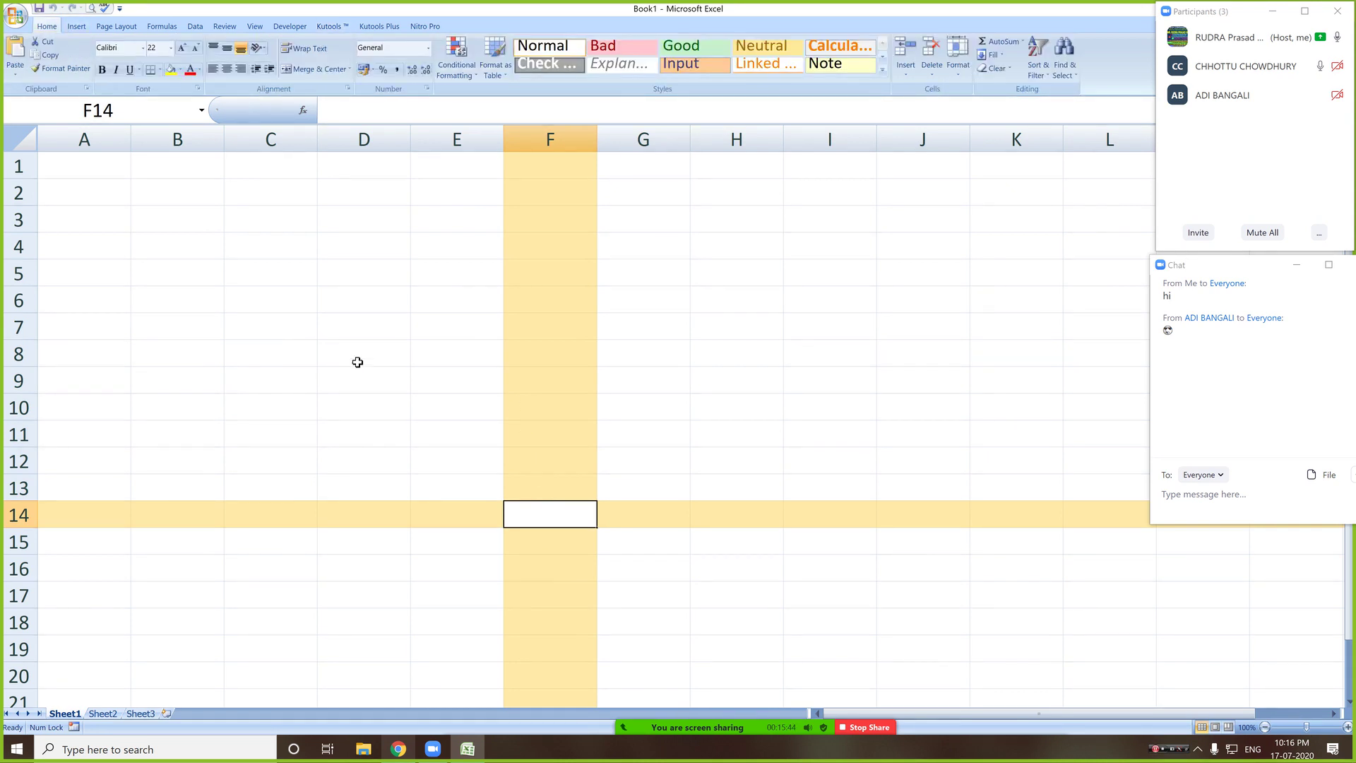
- From A1, browse Insert Function past CLEAN and T without inserting, then open the Office menu
click(93, 167)
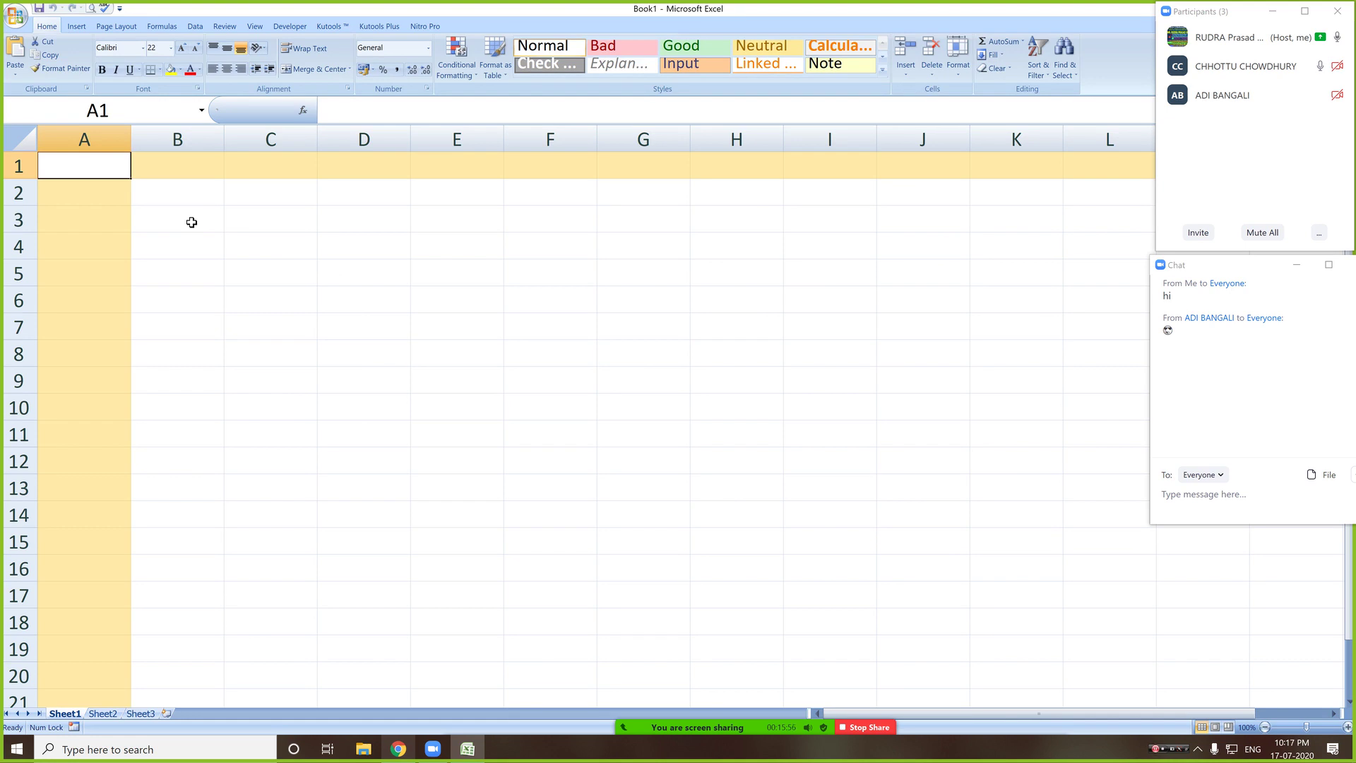
click(311, 119)
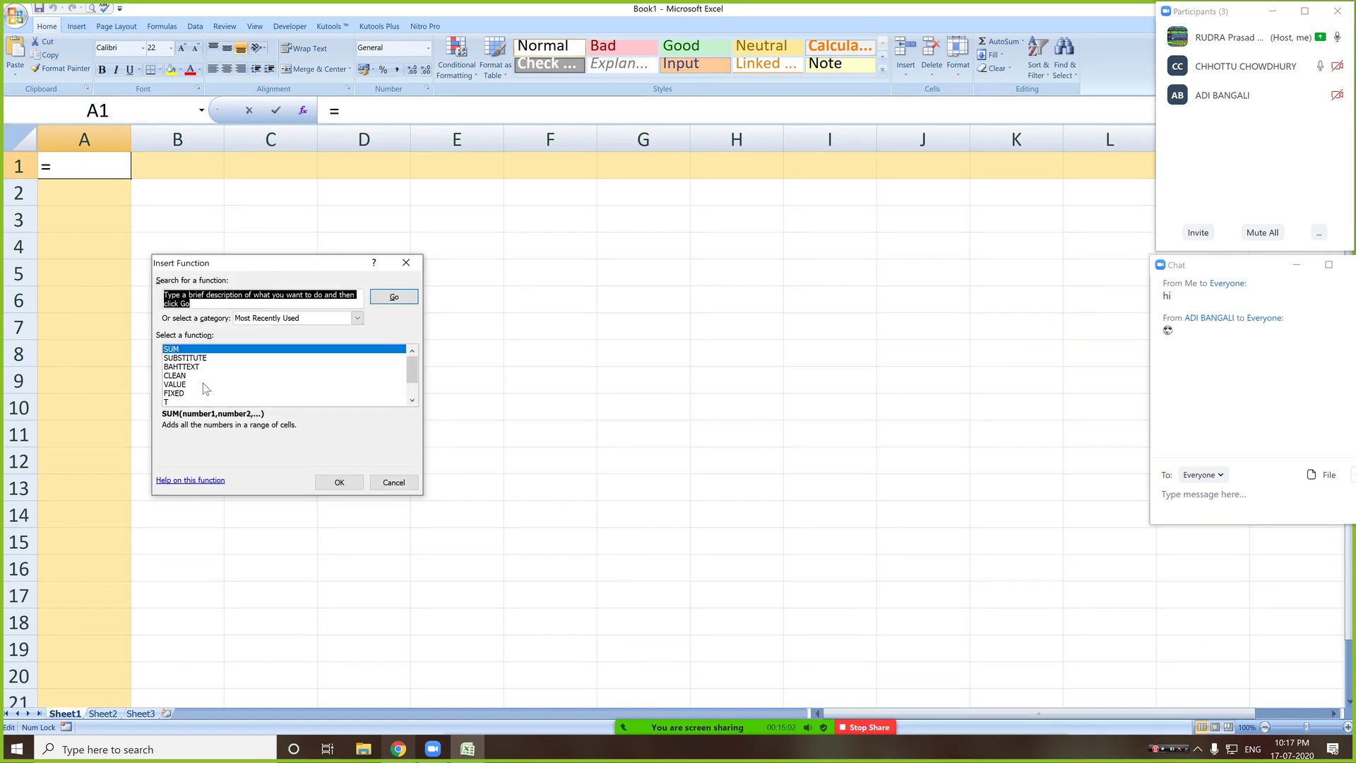
key(Down)
key(Down)
key(Down)
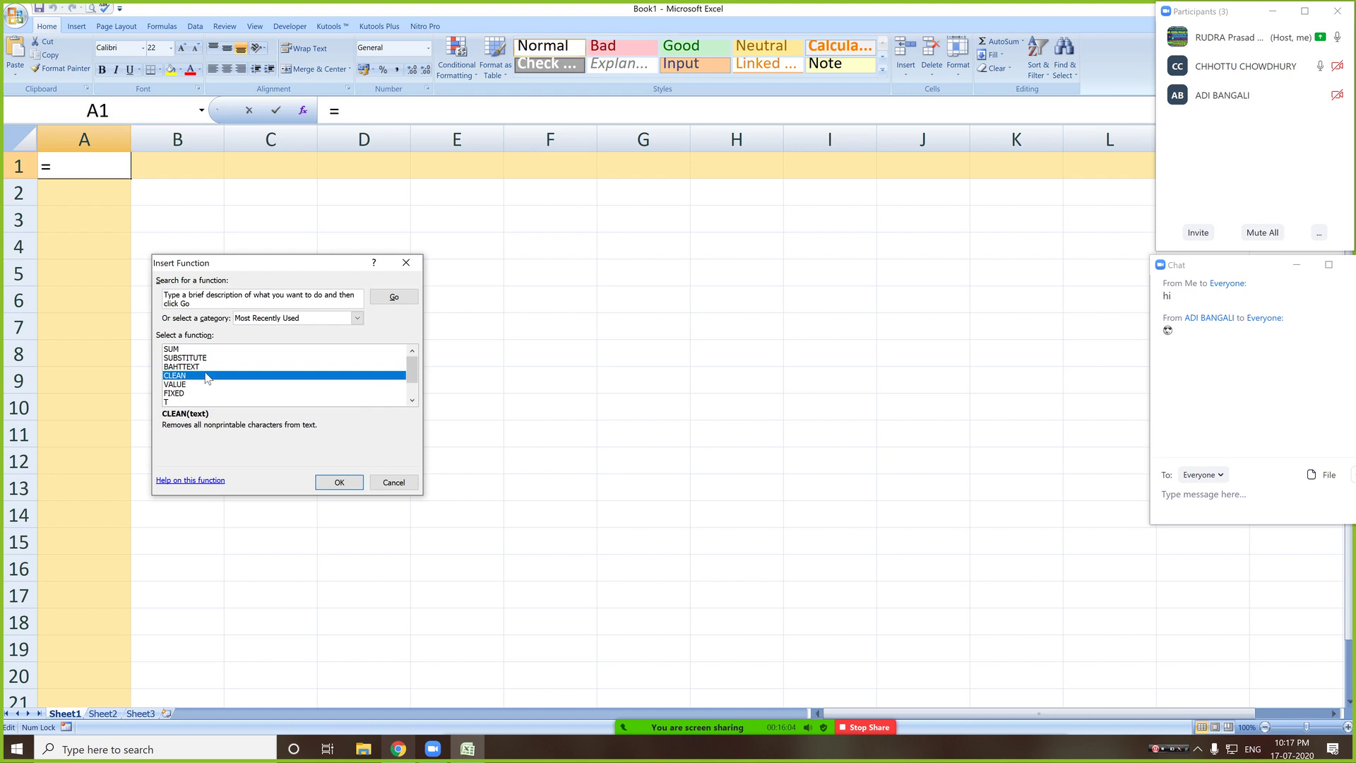
key(Down)
click(204, 402)
key(Escape)
click(16, 16)
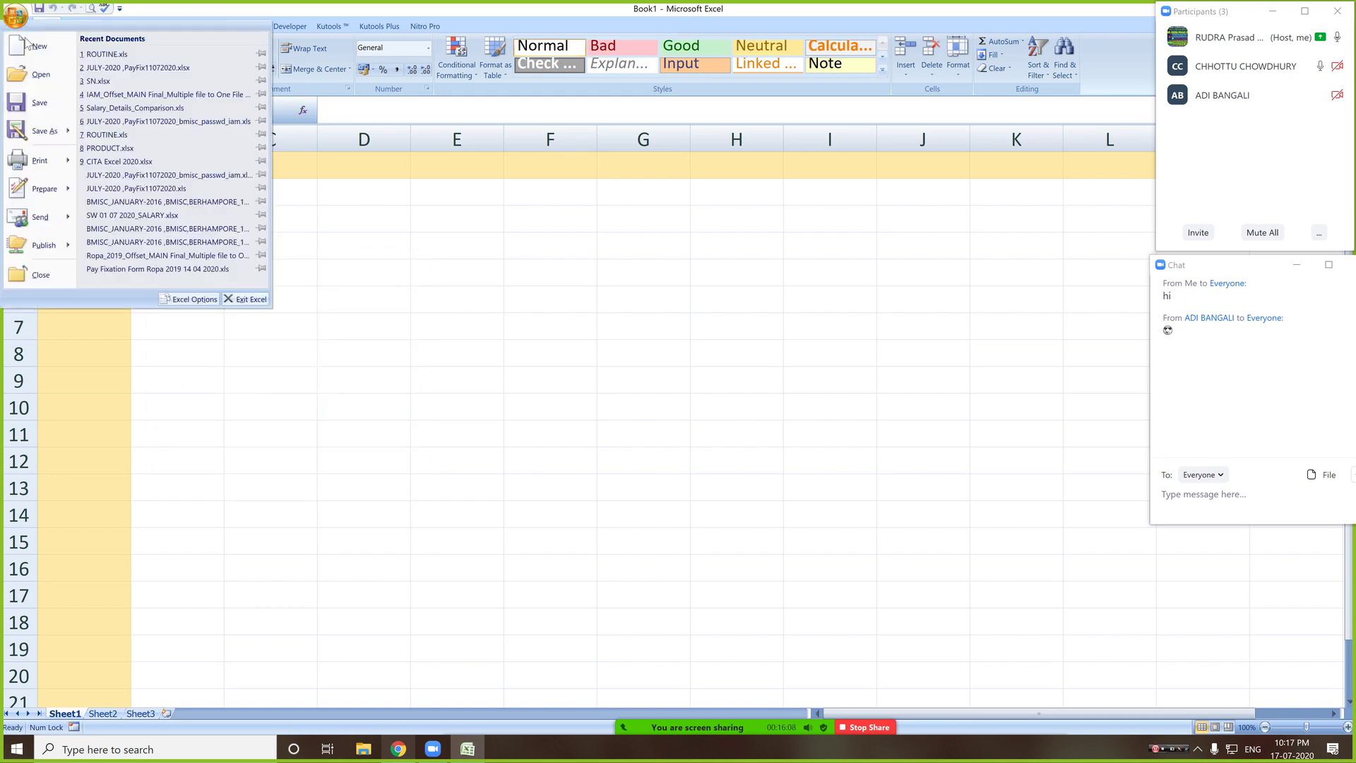
- Open the workbook CITA Excel 2020.xlsx
click(35, 79)
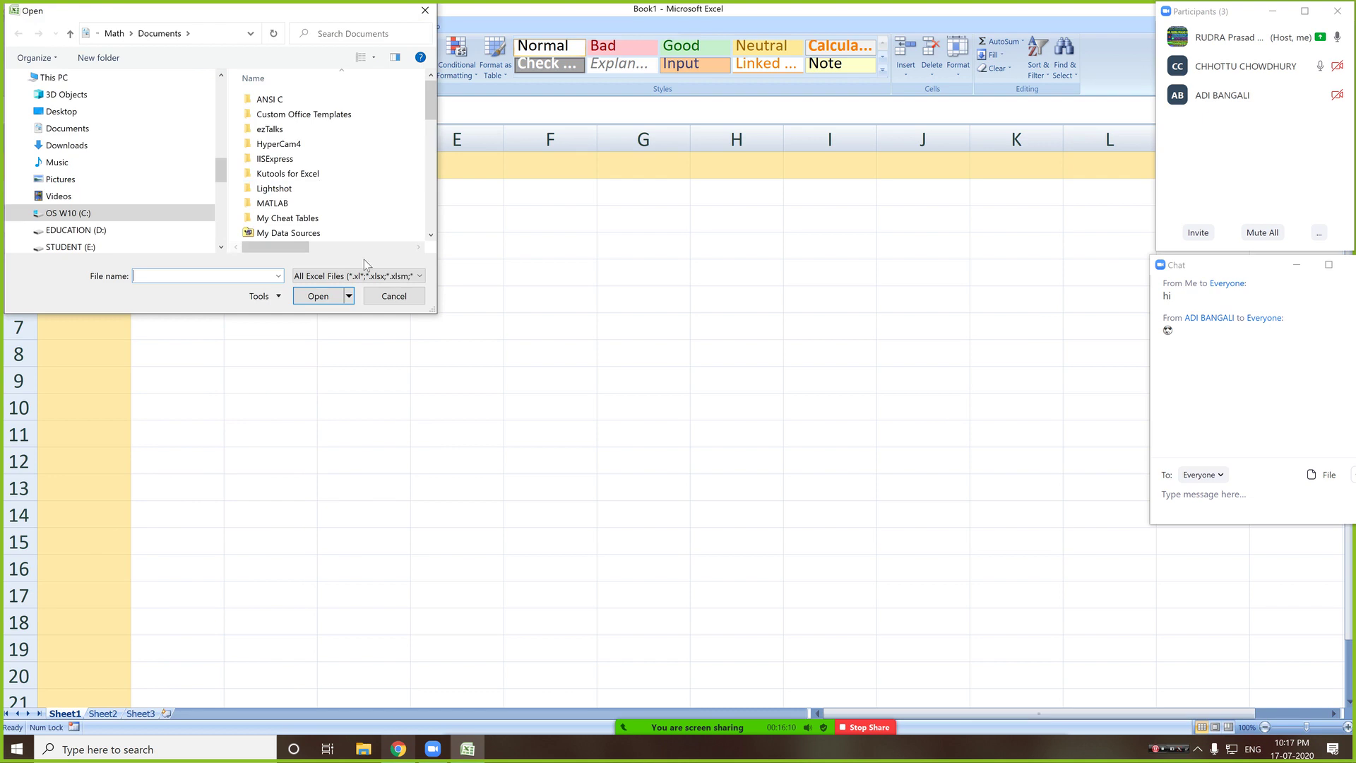
scroll(204, 151, down, 1)
scroll(315, 191, down, 5)
scroll(315, 190, down, 1)
double_click(272, 218)
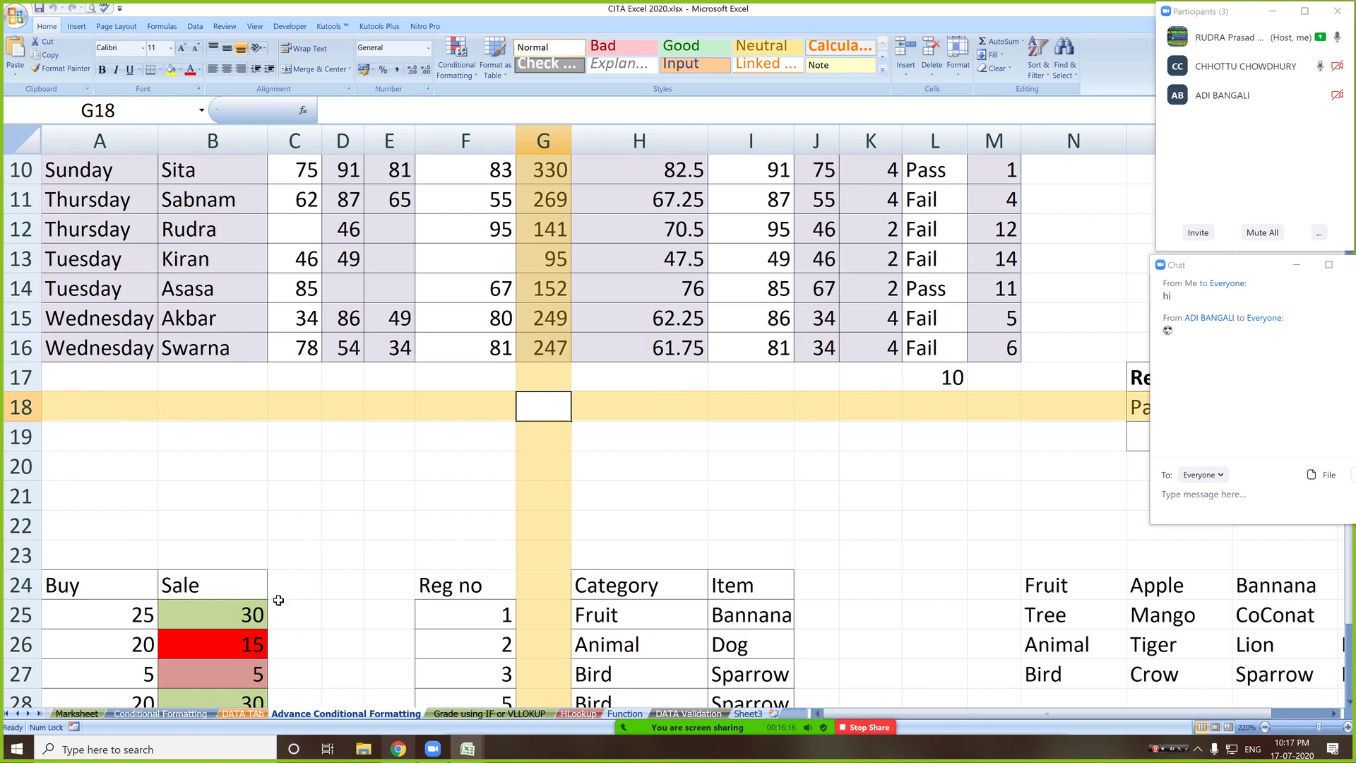
- Tour the sheets from Data Type and Marksheet through the conditional formatting sheets to Function
click(77, 713)
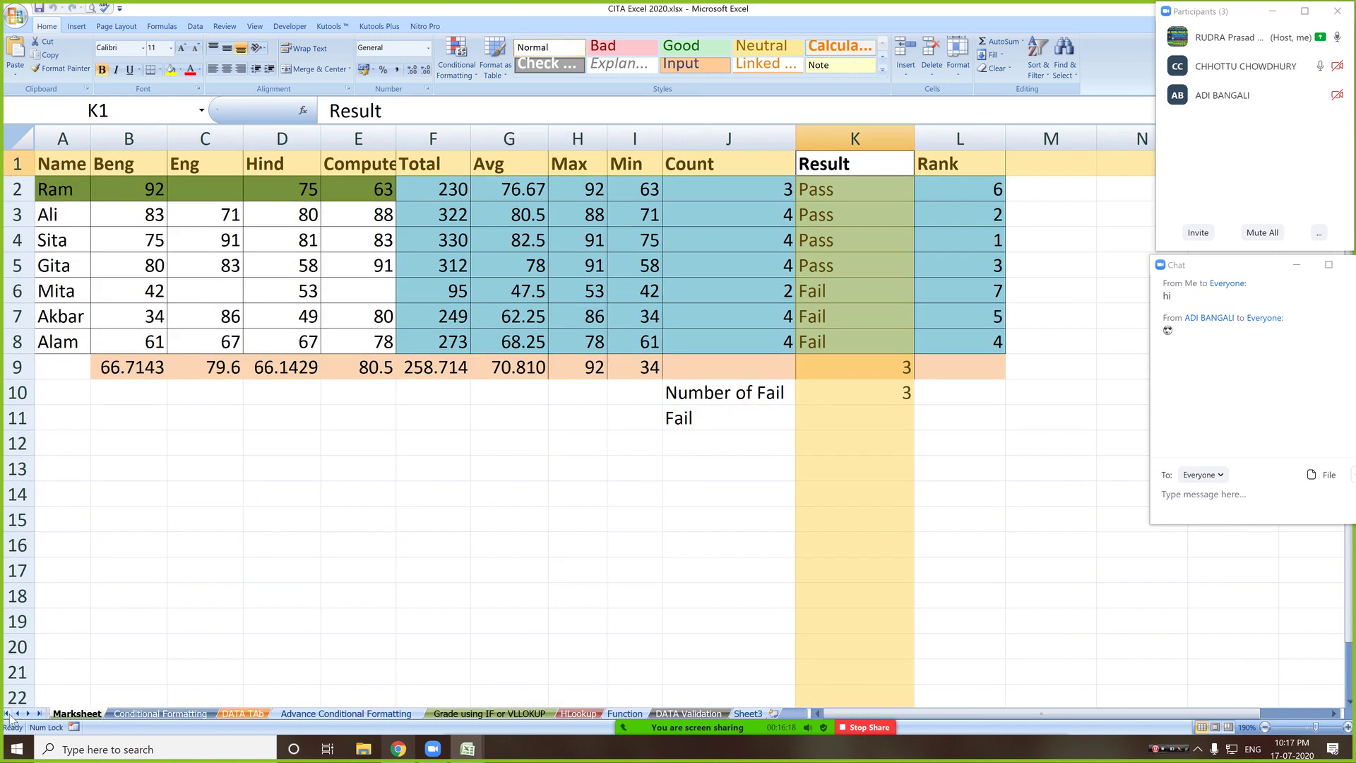
click(7, 713)
click(124, 713)
key(ctrl+Page_Up)
click(123, 714)
click(172, 713)
click(256, 714)
click(339, 714)
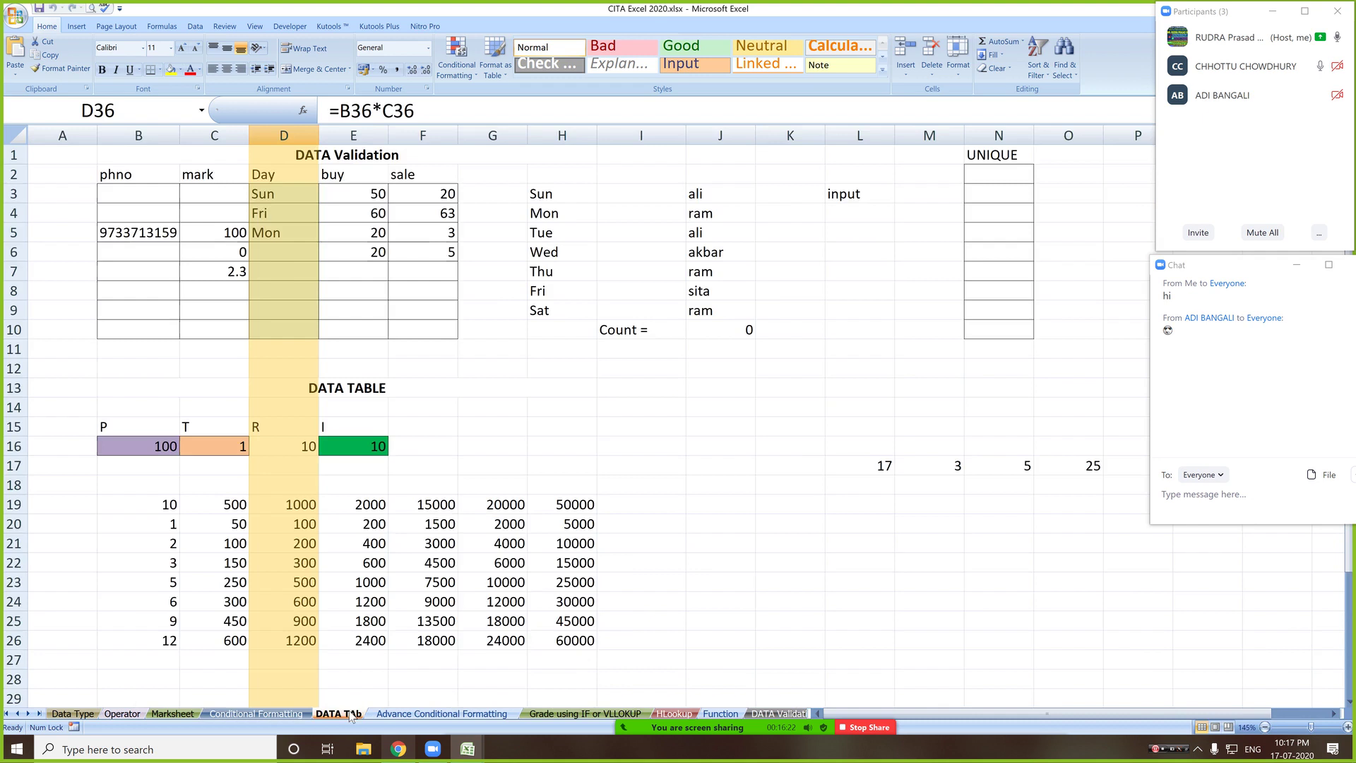
click(441, 713)
click(565, 713)
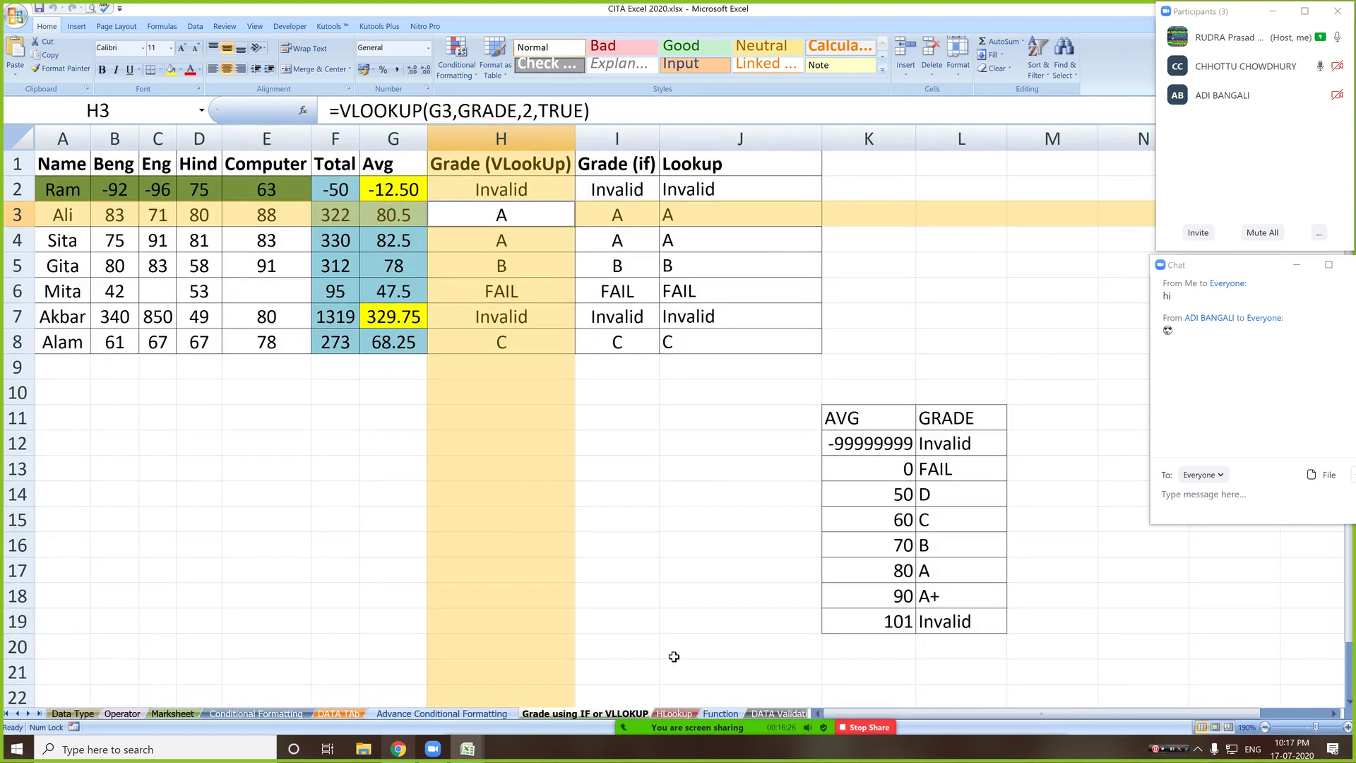
click(720, 713)
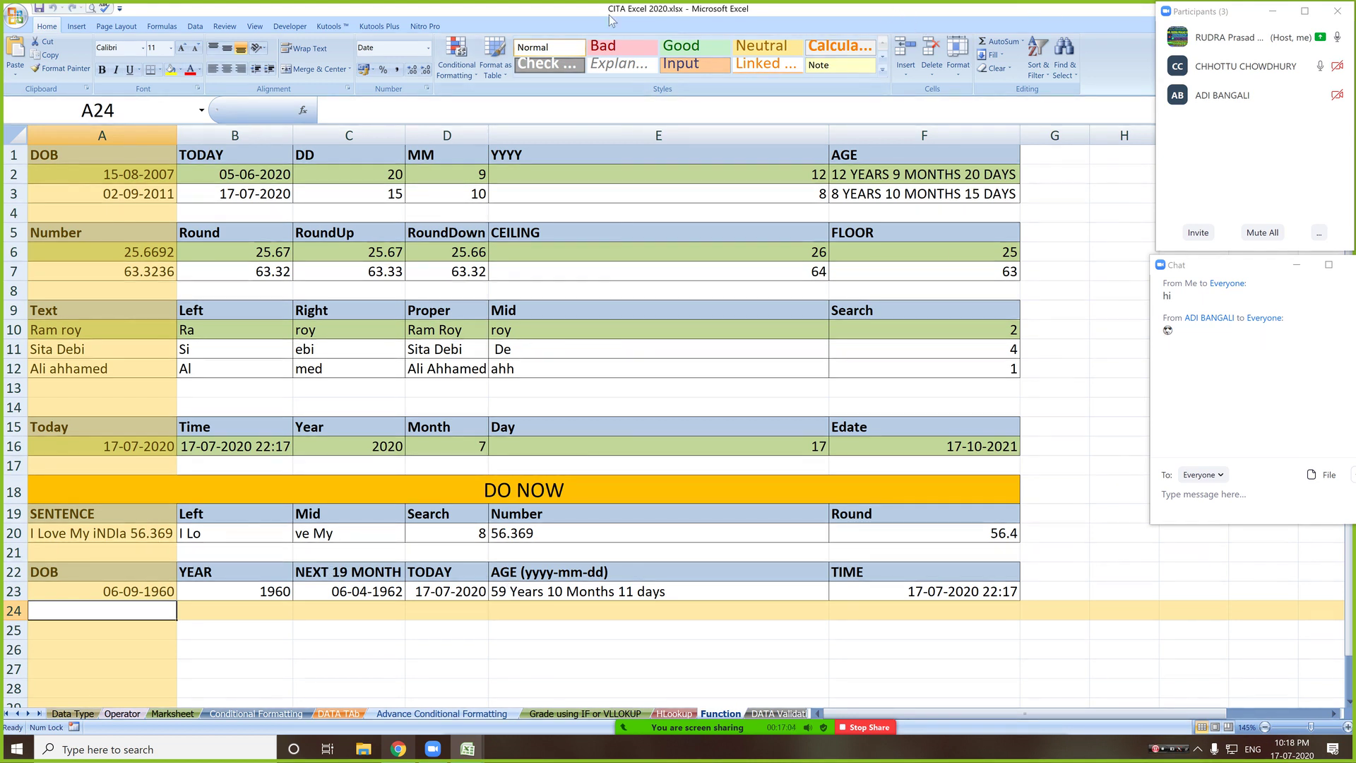
- Close CITA Excel 2020 without saving, maximise Book1, and type 'I Am Indian' in A1
drag(593, 15, 257, 110)
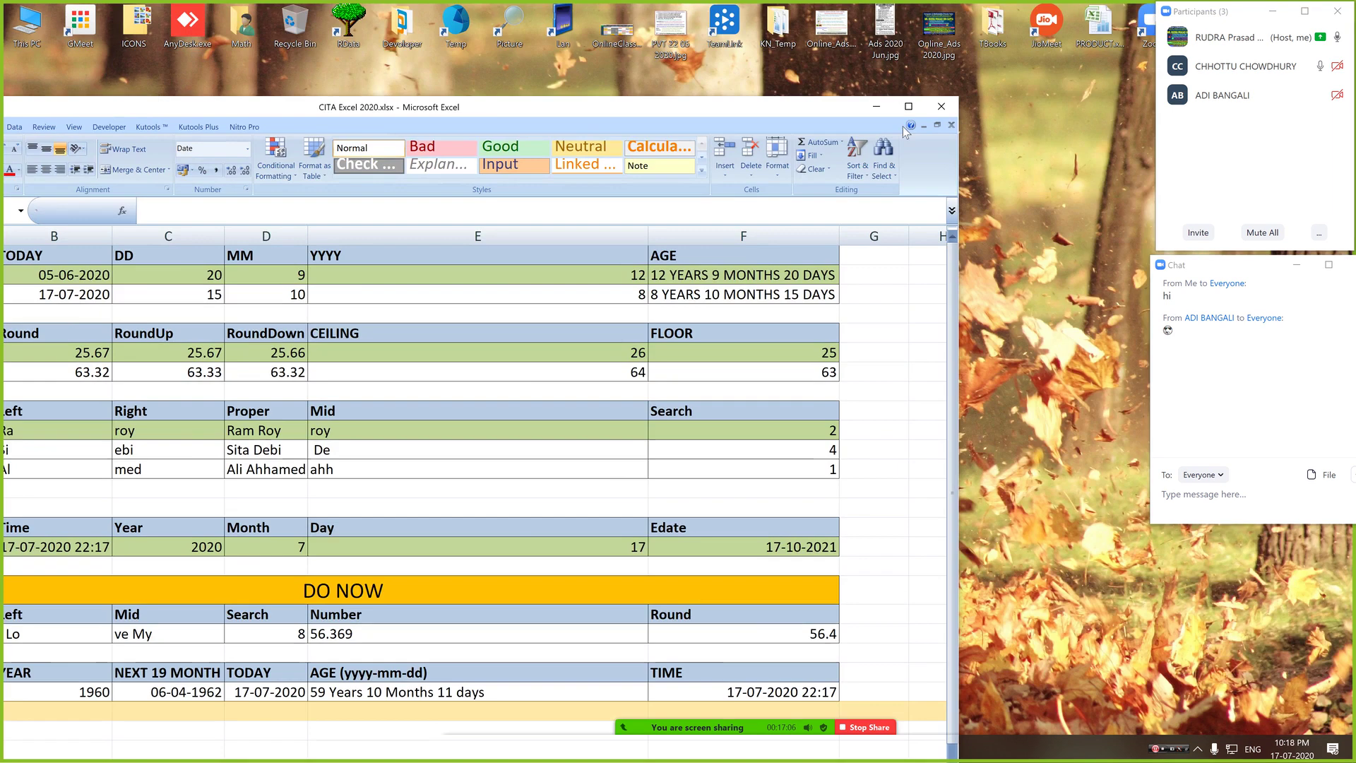
click(941, 106)
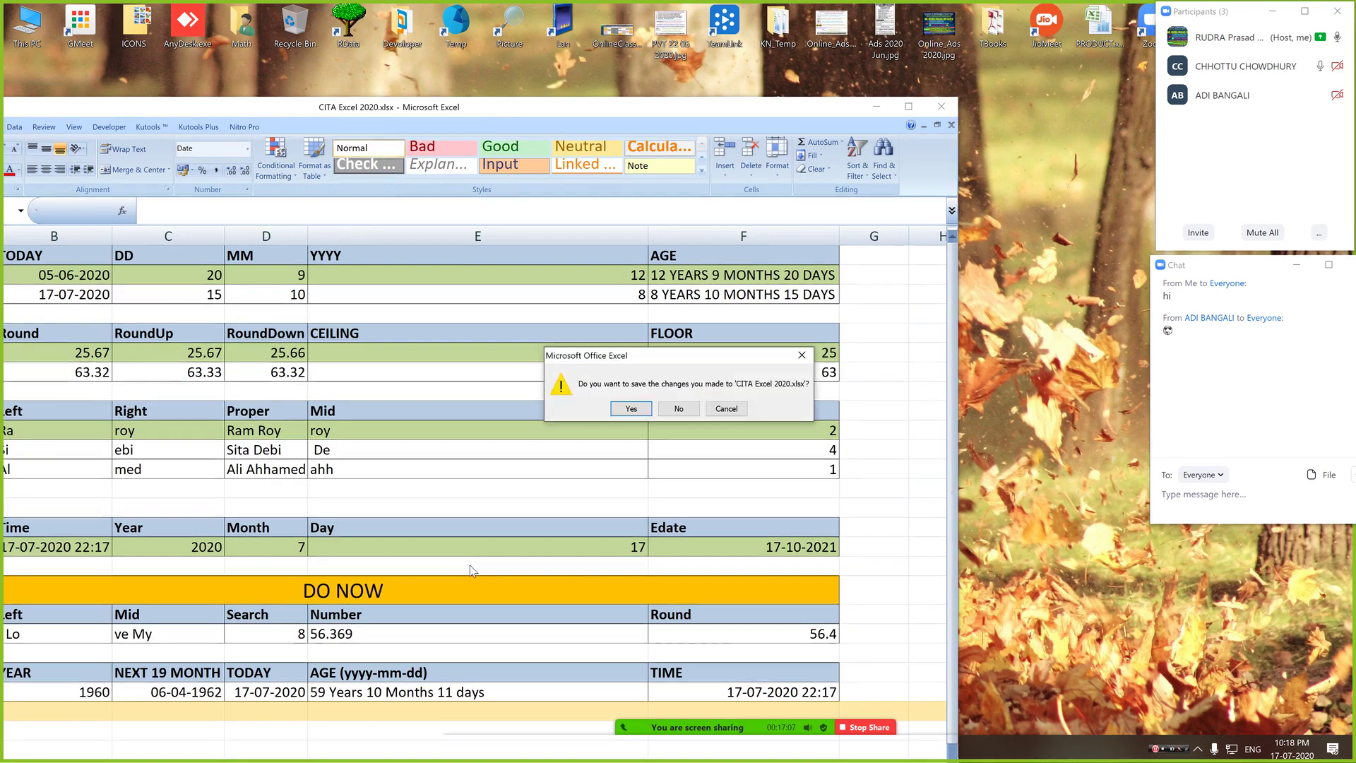
click(681, 408)
double_click(585, 107)
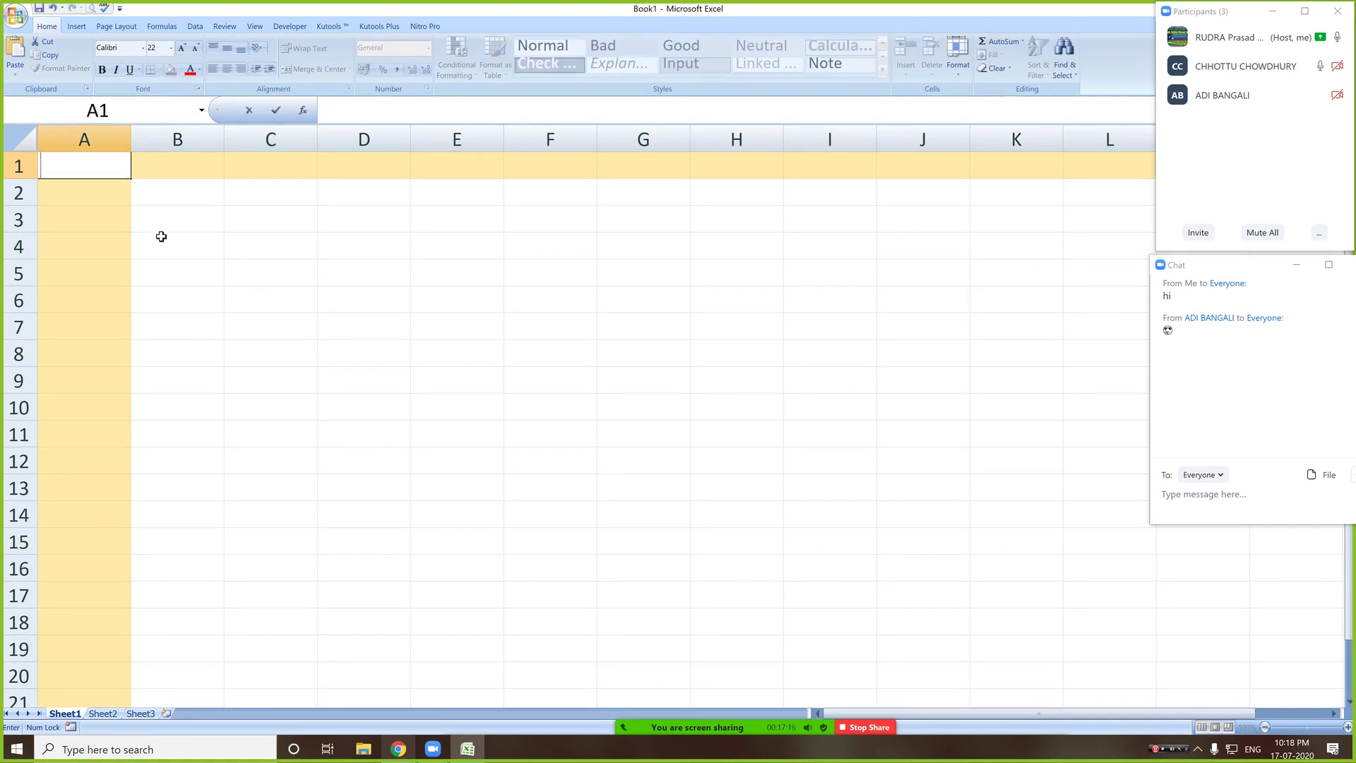
text(I Am Indian)
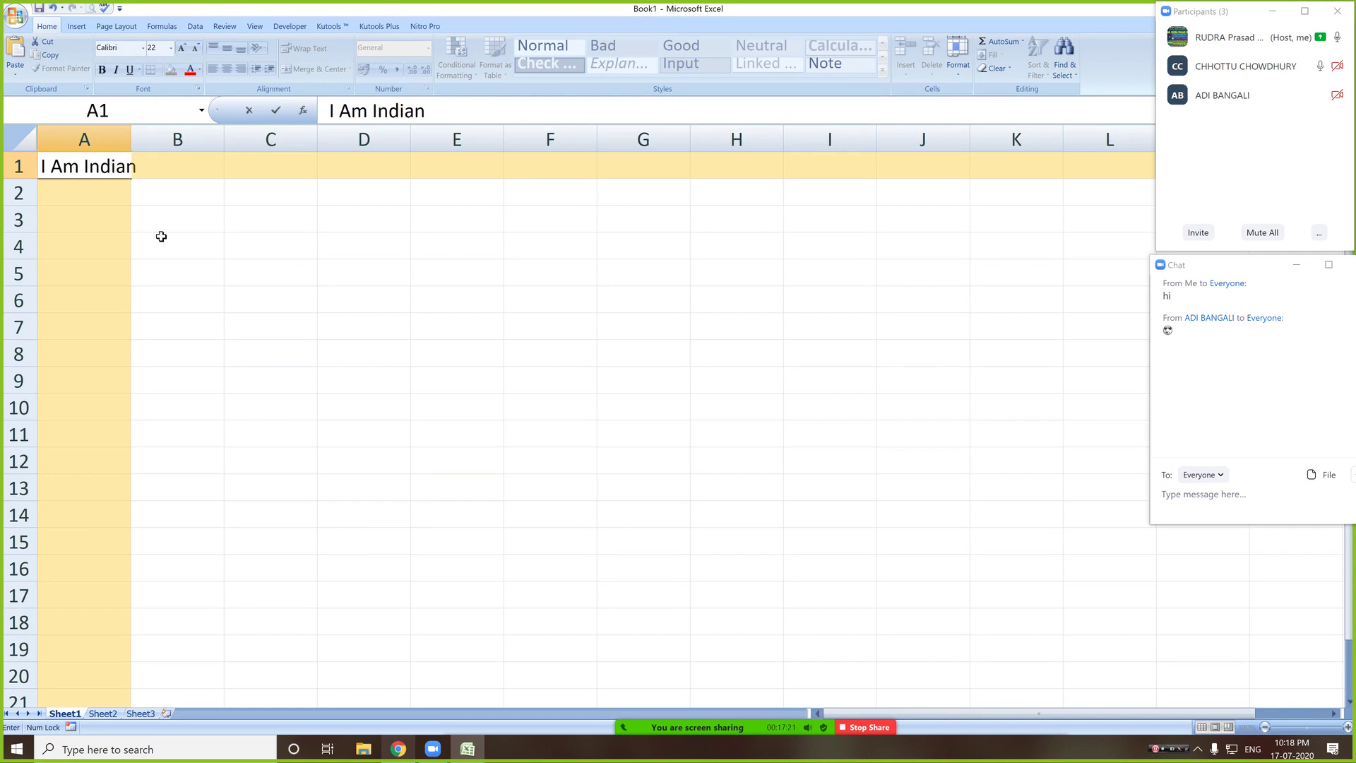
- Commit 'I Am Indian' in A1, widen column A, and select C2
key(Return)
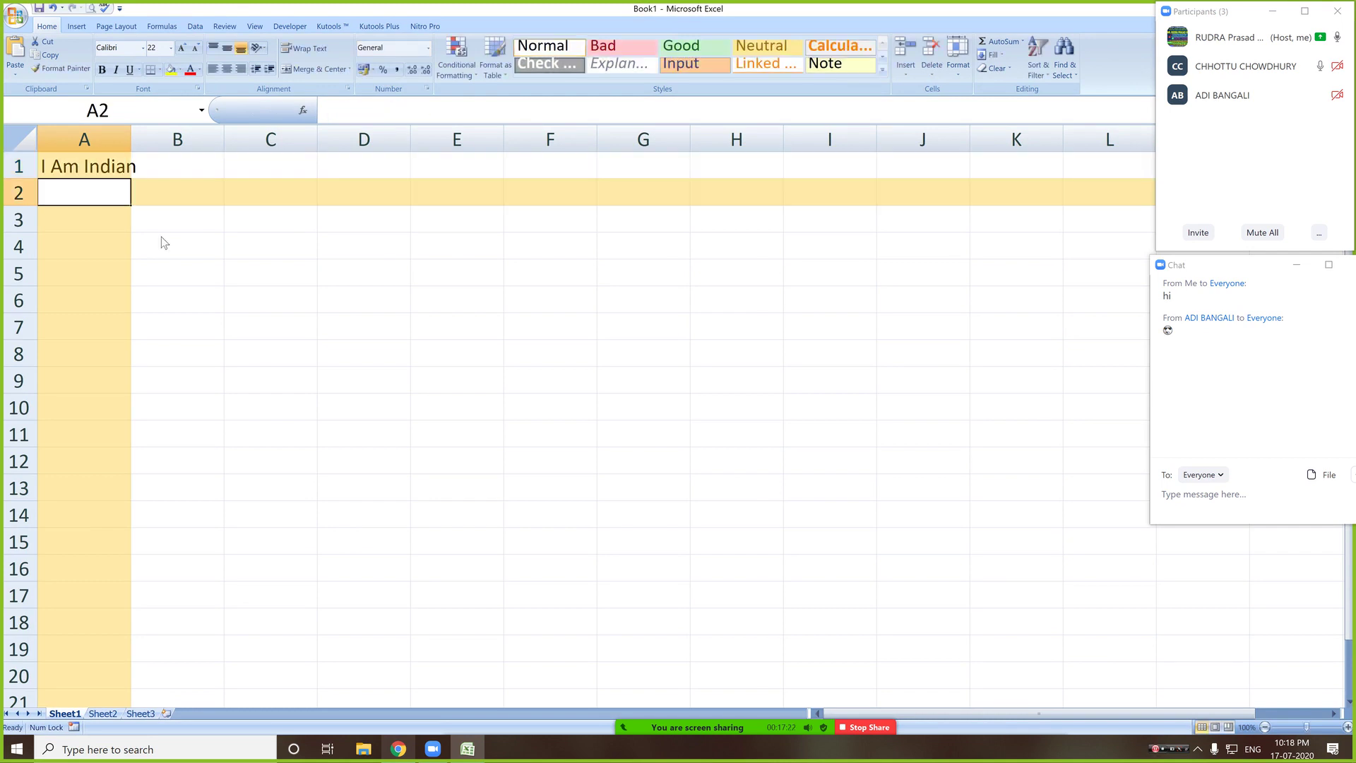
drag(131, 139, 140, 139)
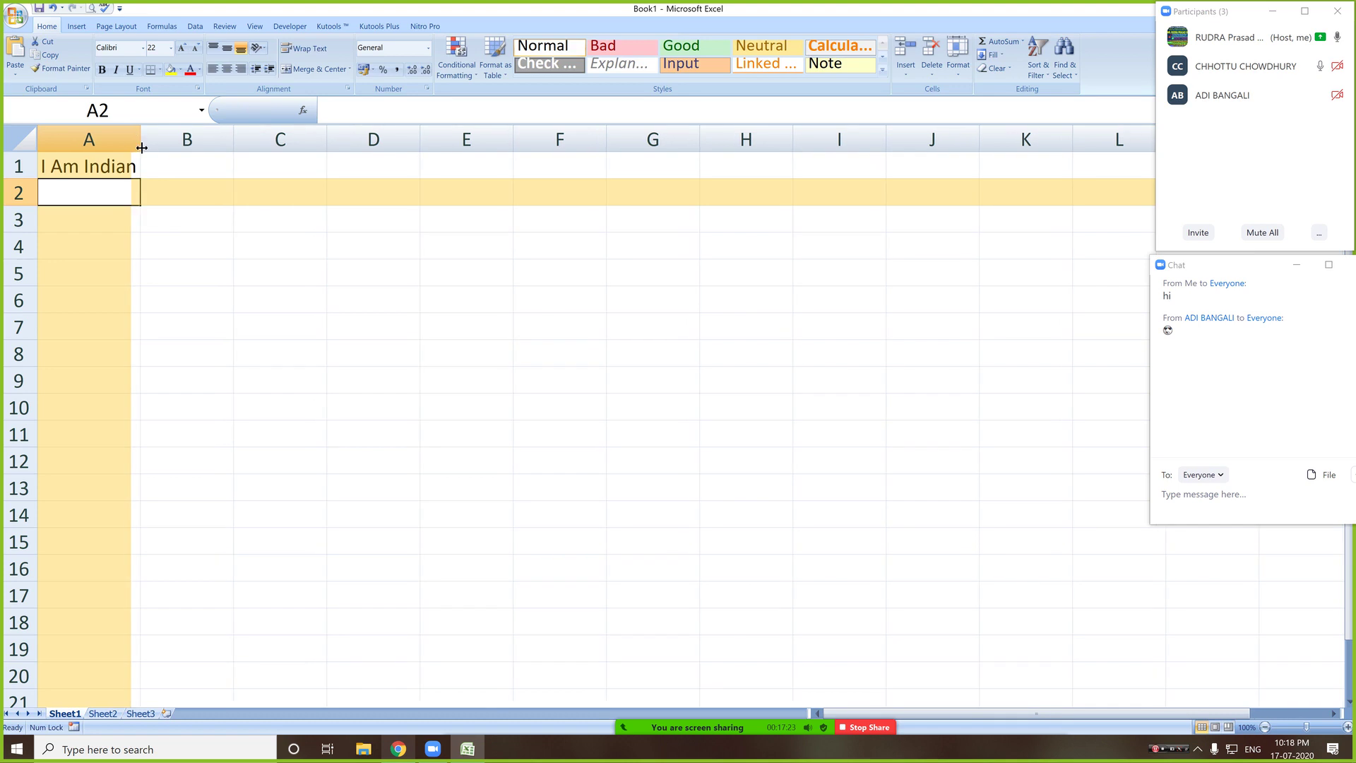
click(206, 201)
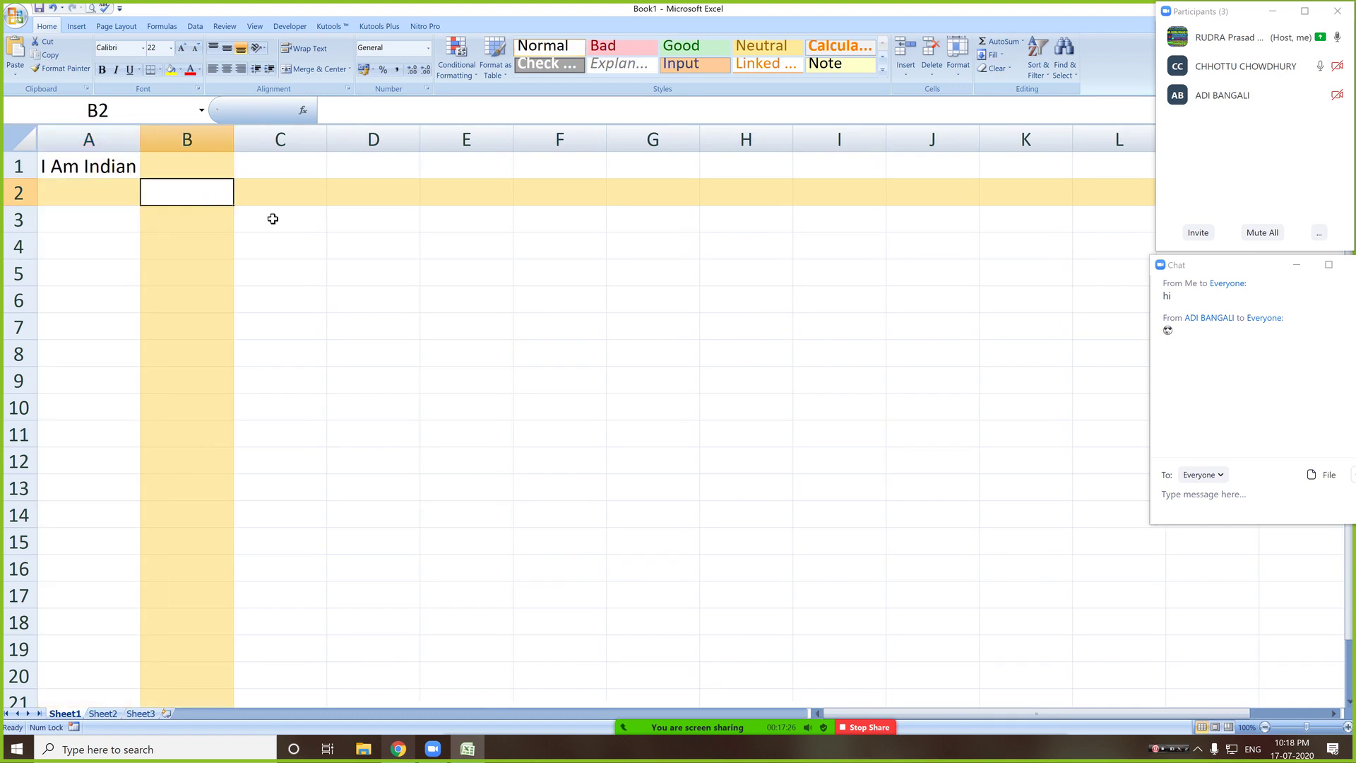
click(283, 199)
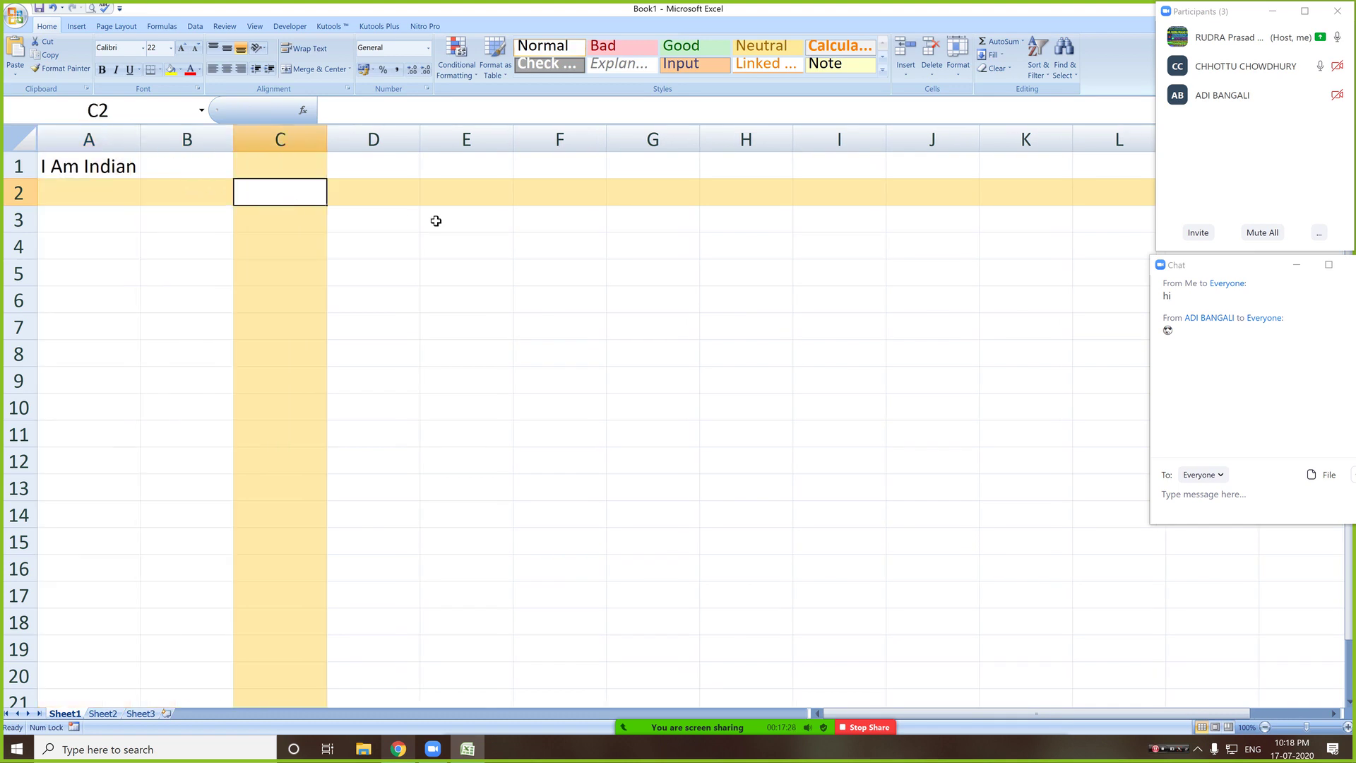
- Enter =LEFT(A1,4) in C2 so it returns 'I Am'
text(=)
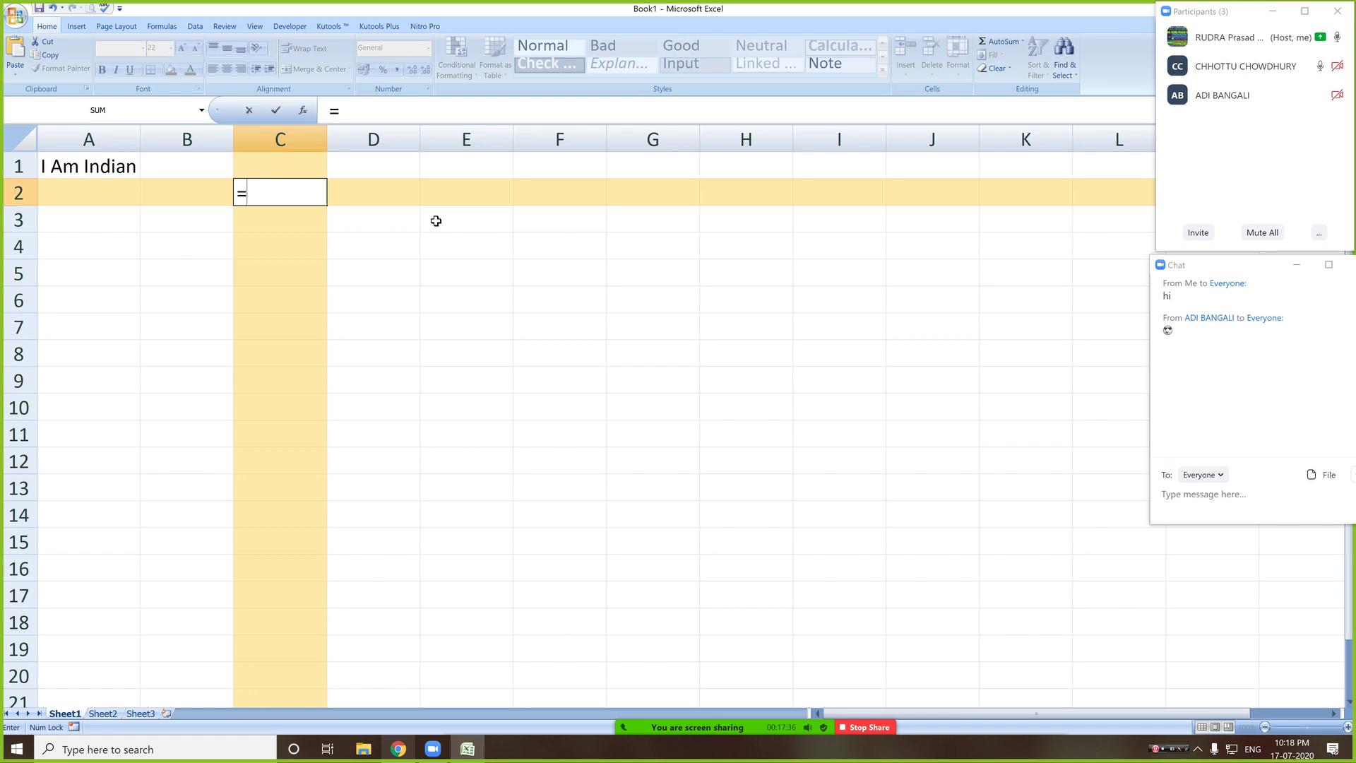
text(left()
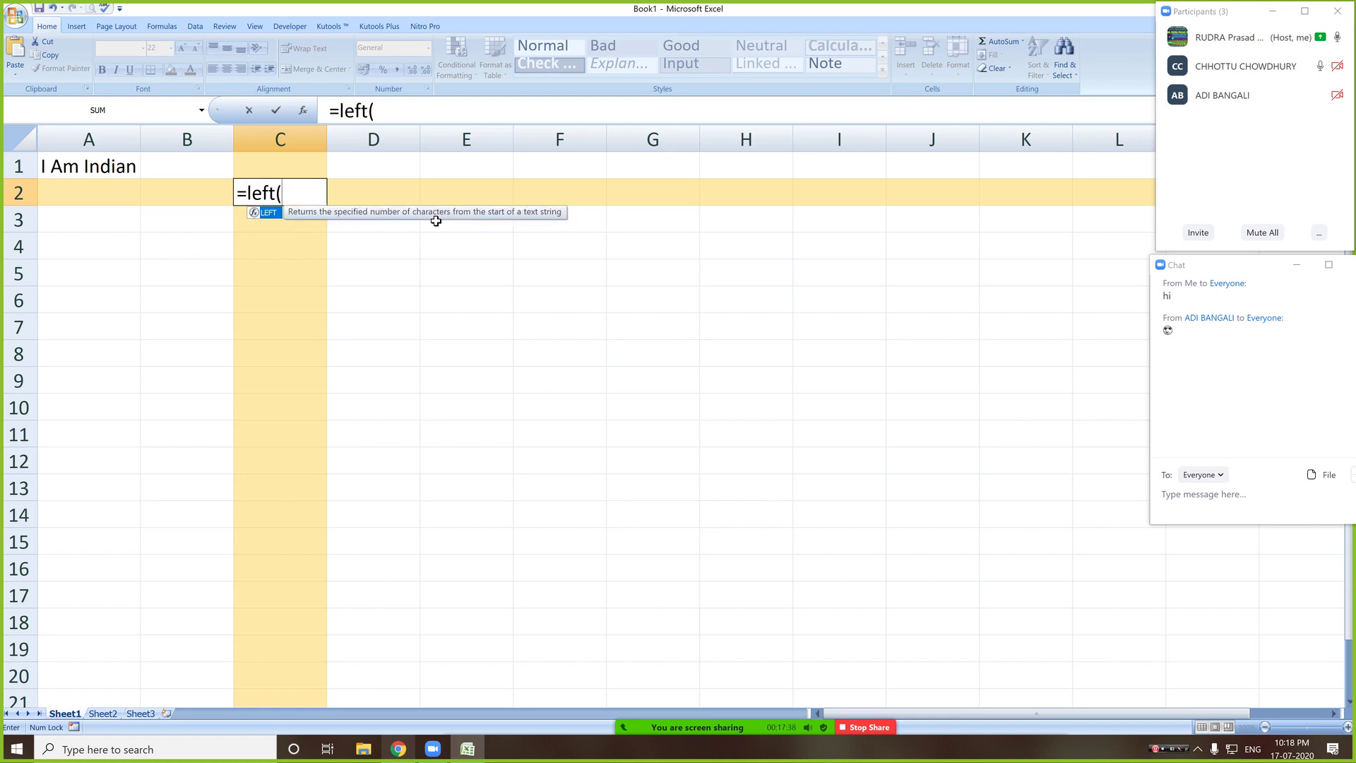
click(111, 166)
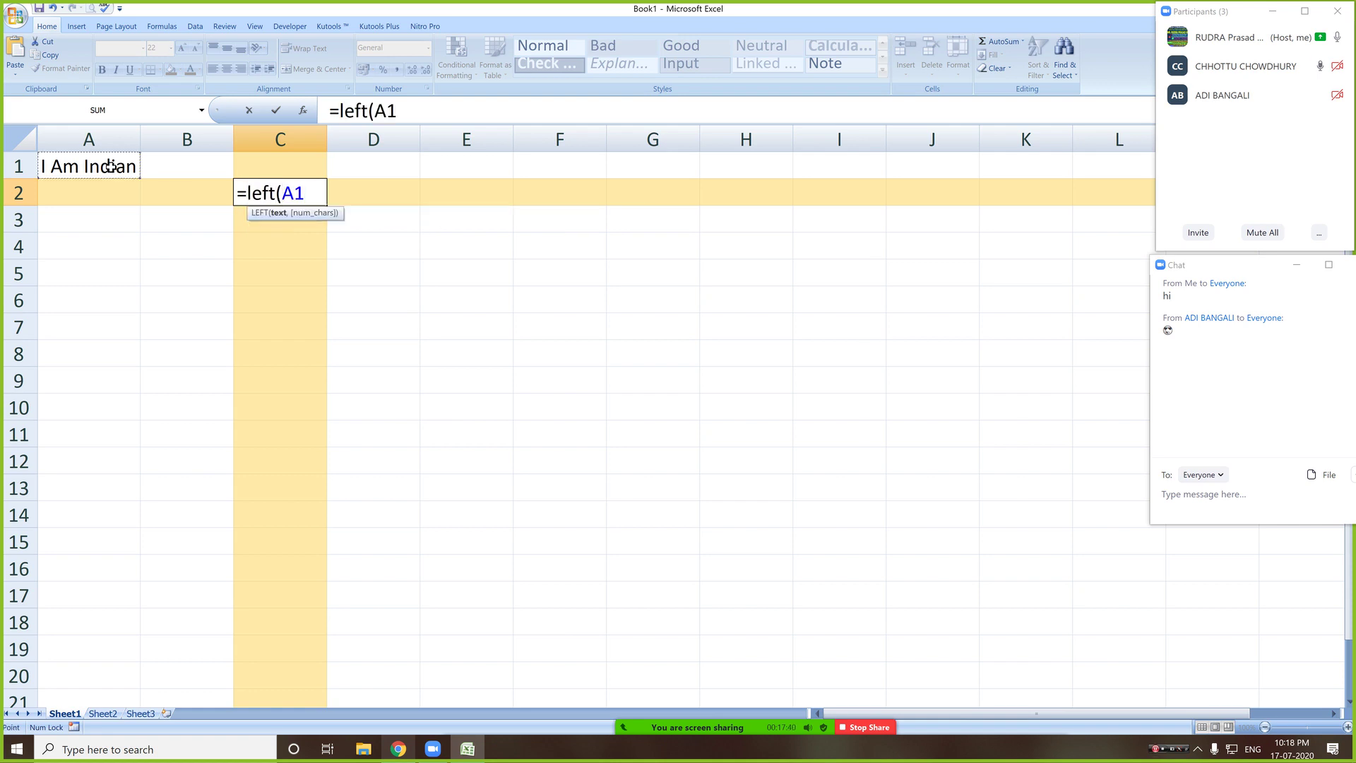
text(,4))
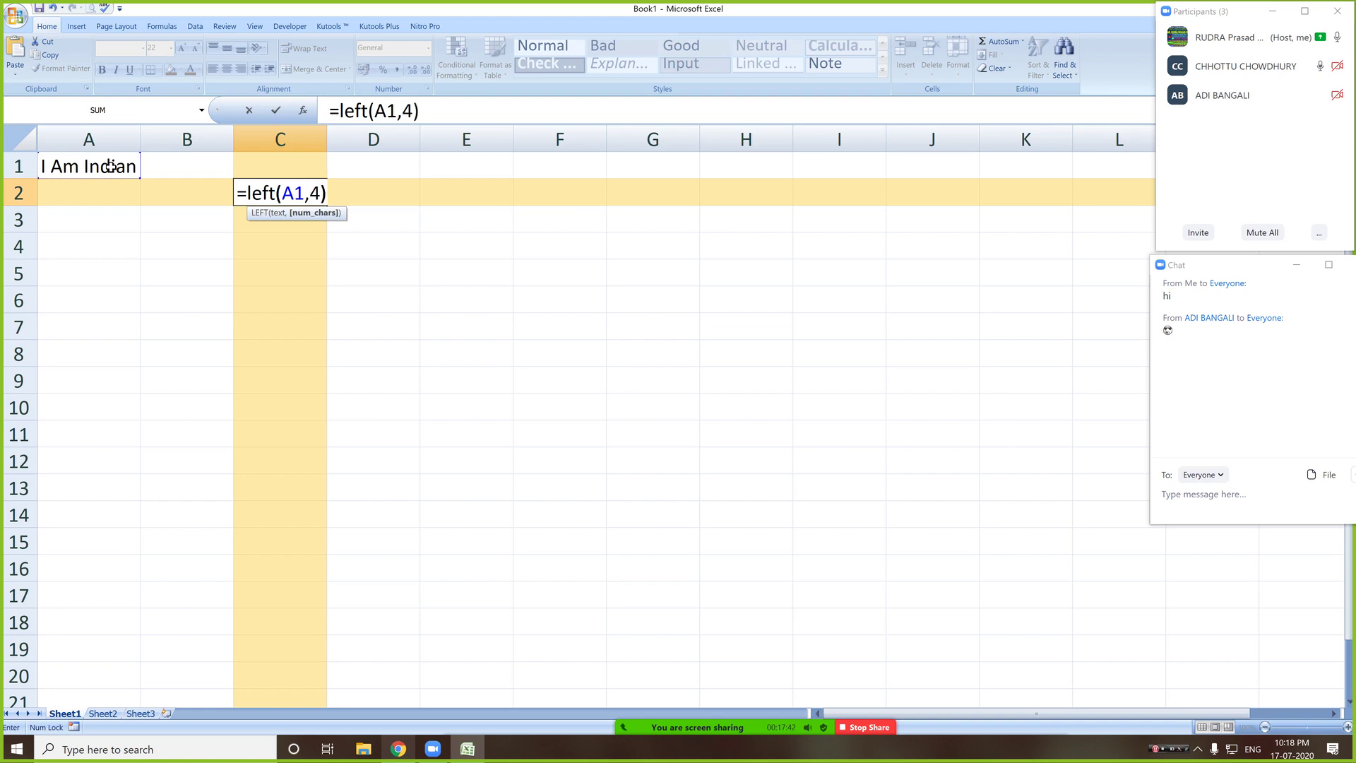
key(Return)
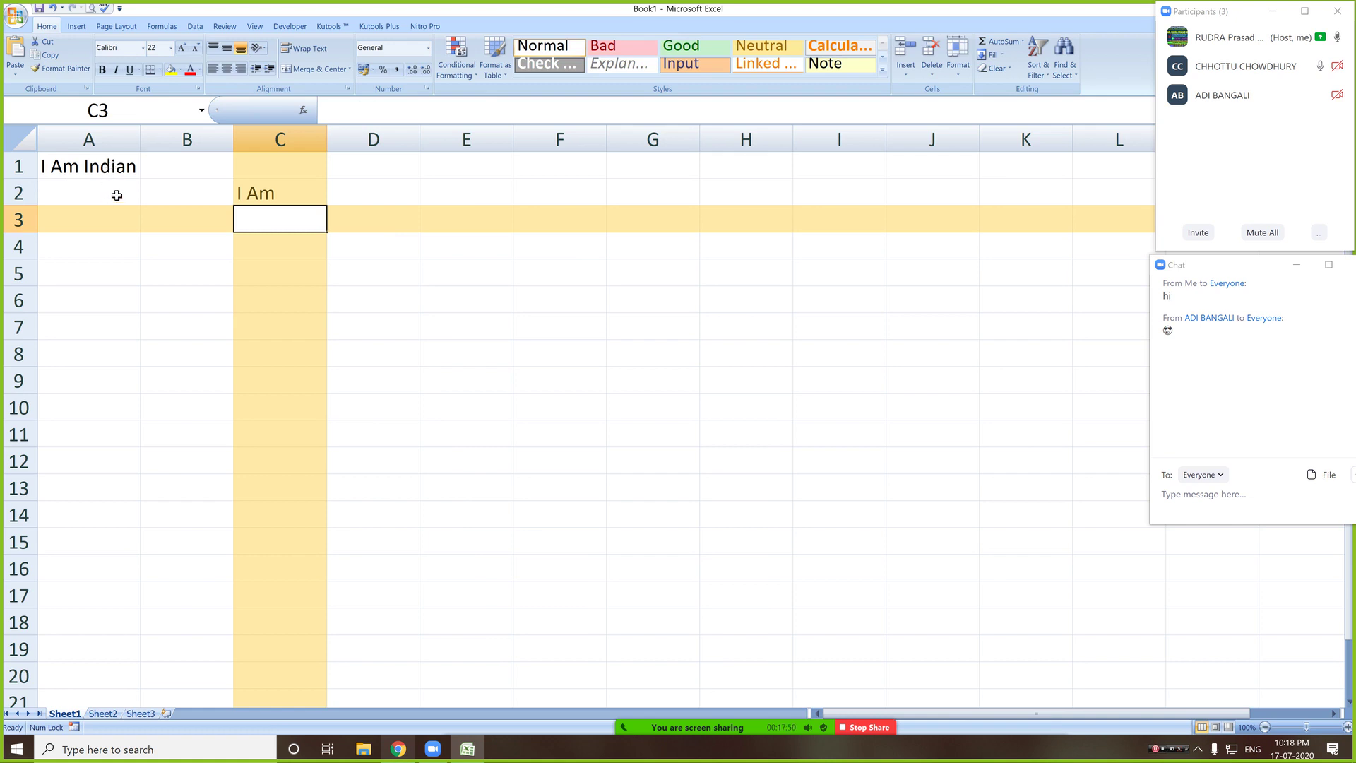
click(291, 195)
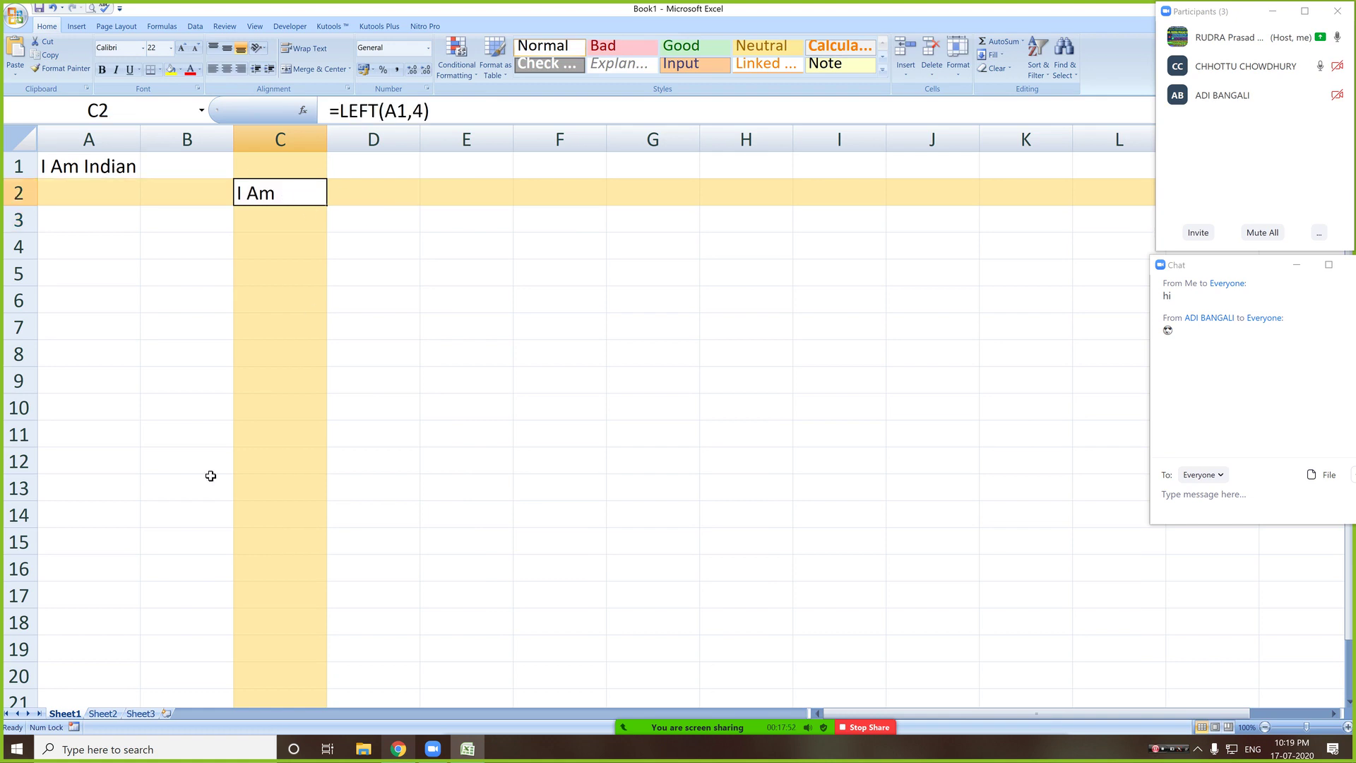
- On Sheet2 enter 'ram babu', 'ami tumi', 'se o' and 'jake taje' into A1:A4
click(103, 714)
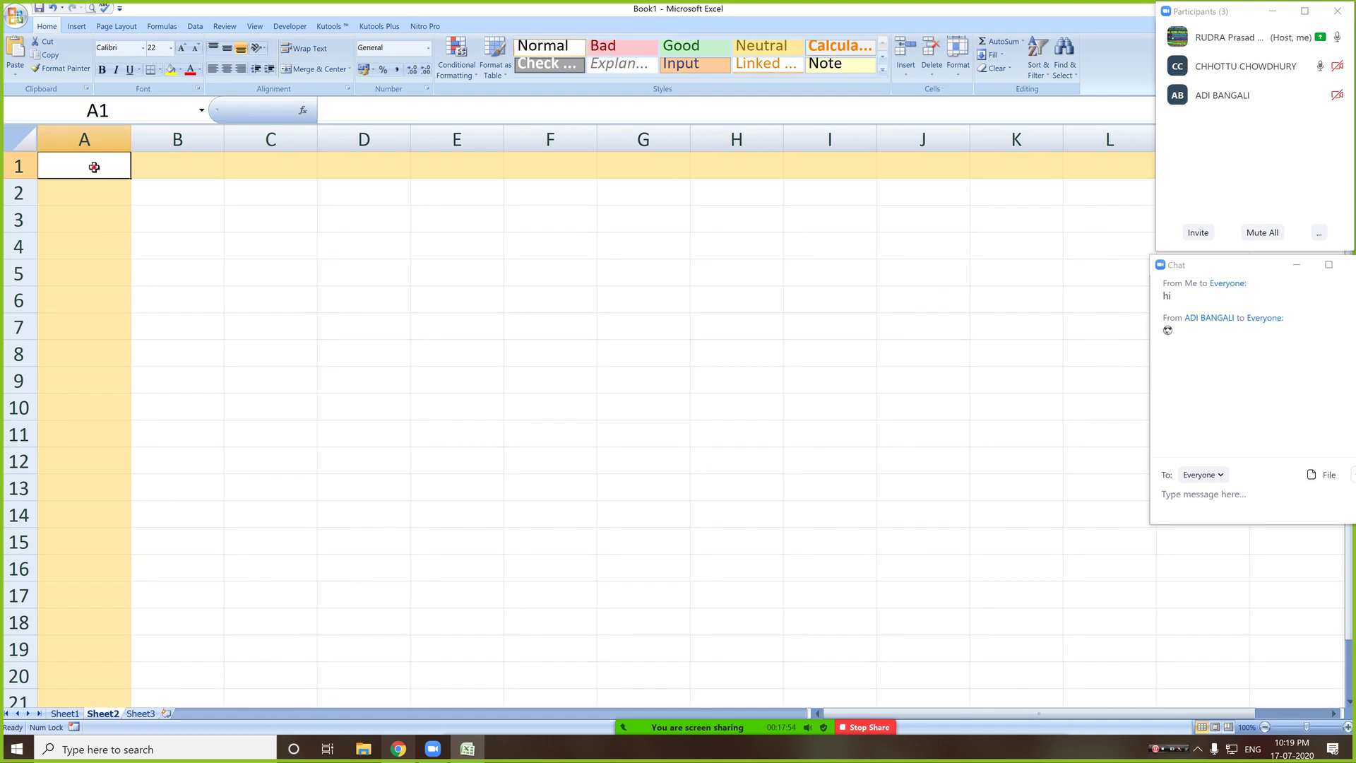
text(ram babu)
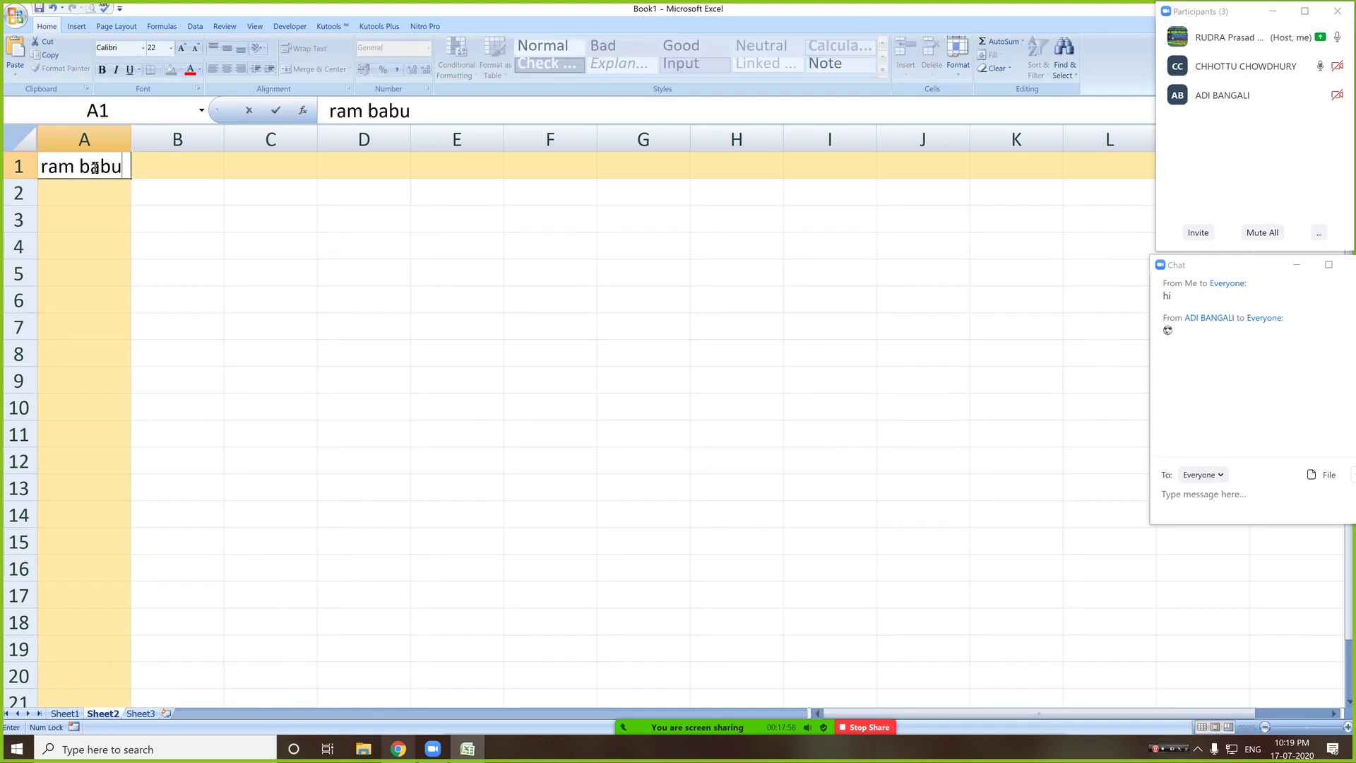
key(Return)
text(am)
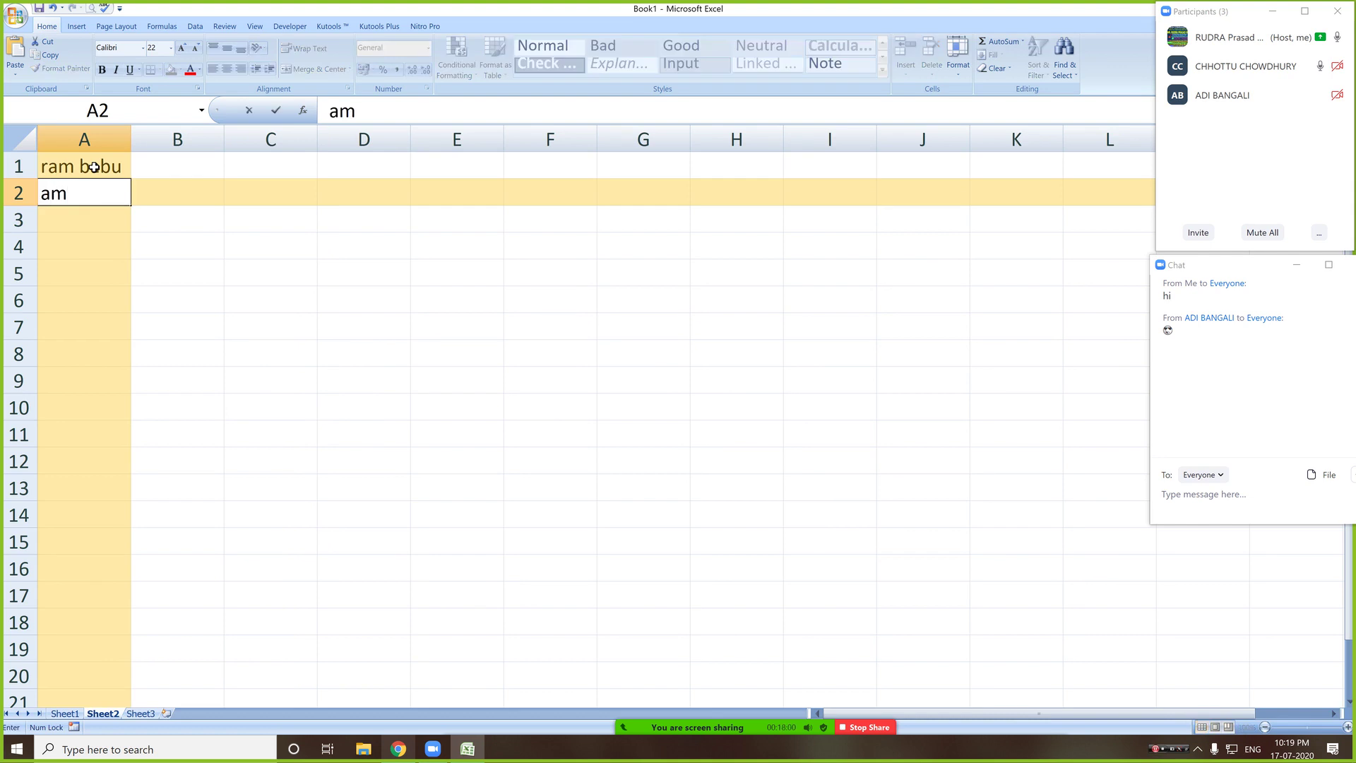
text(i tumi)
key(Return)
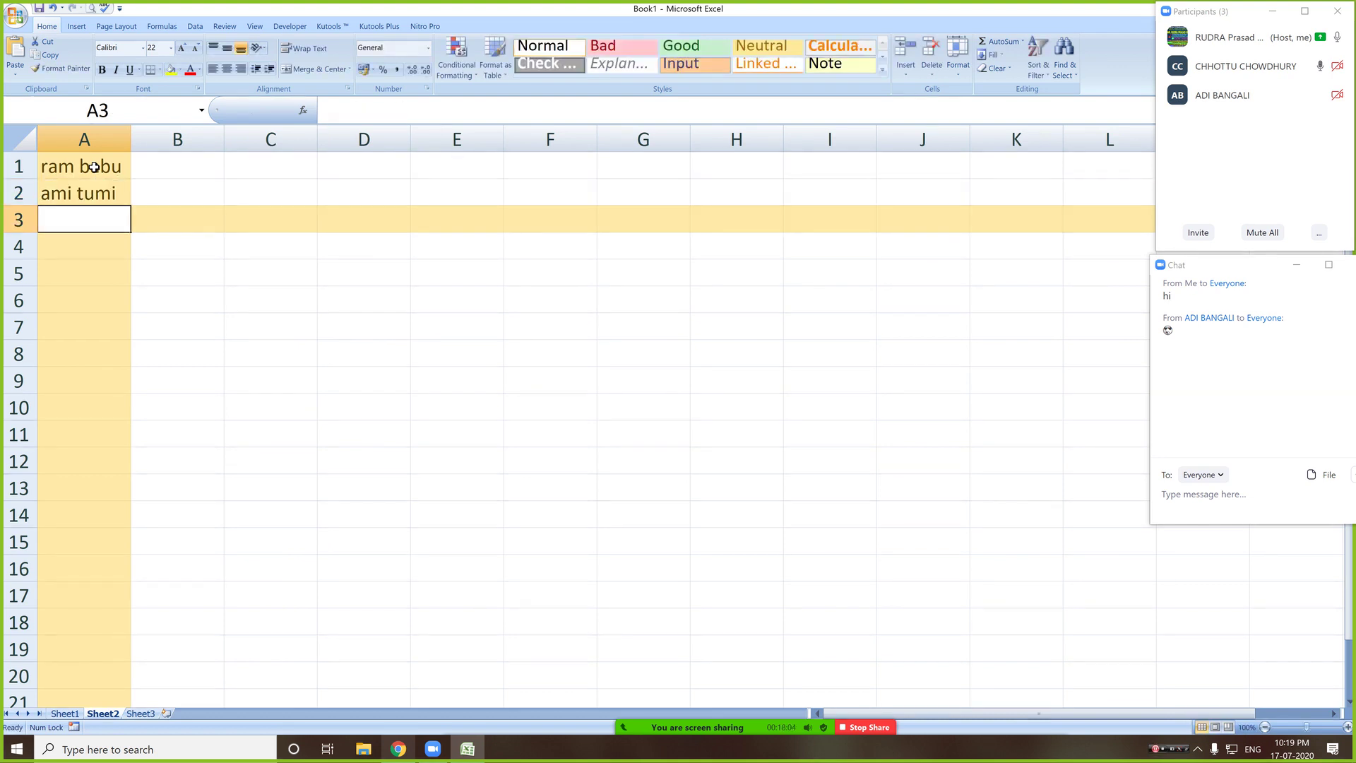
text(se o)
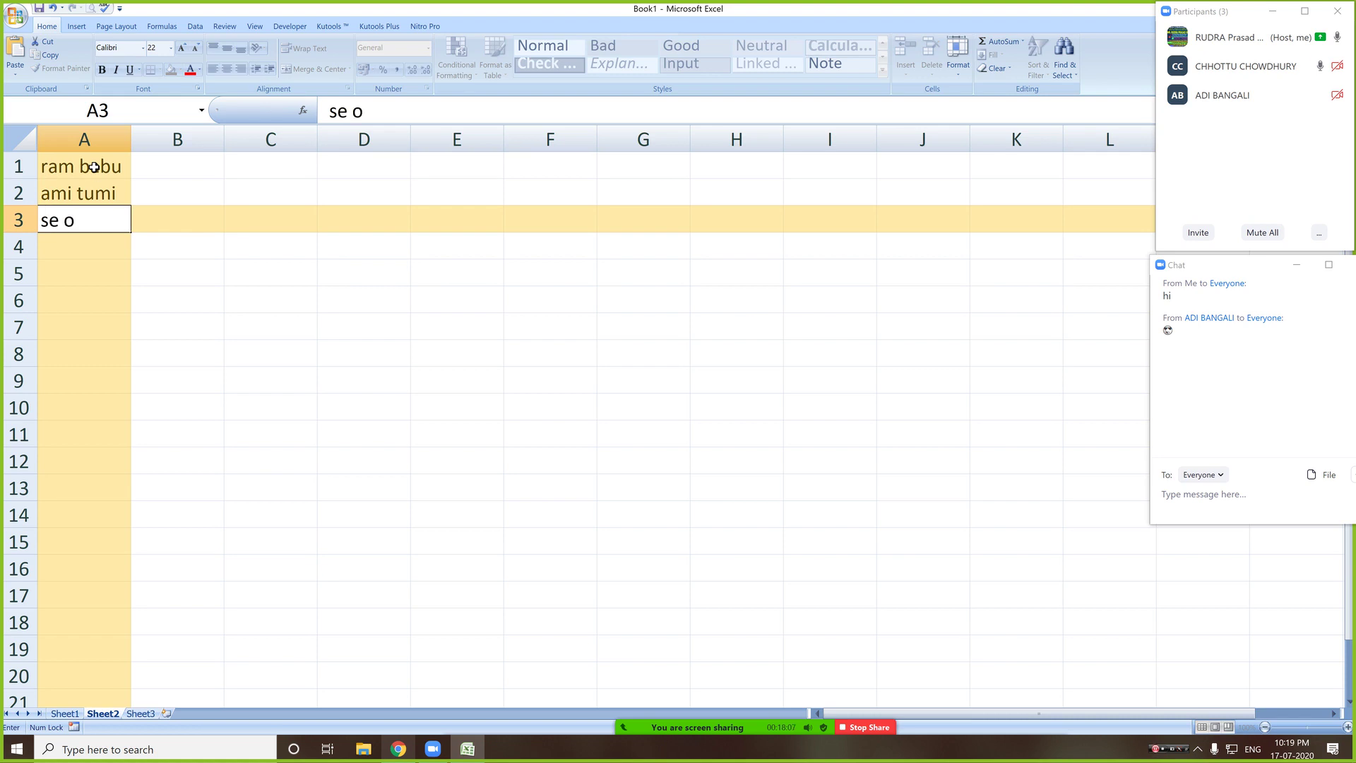
key(Return)
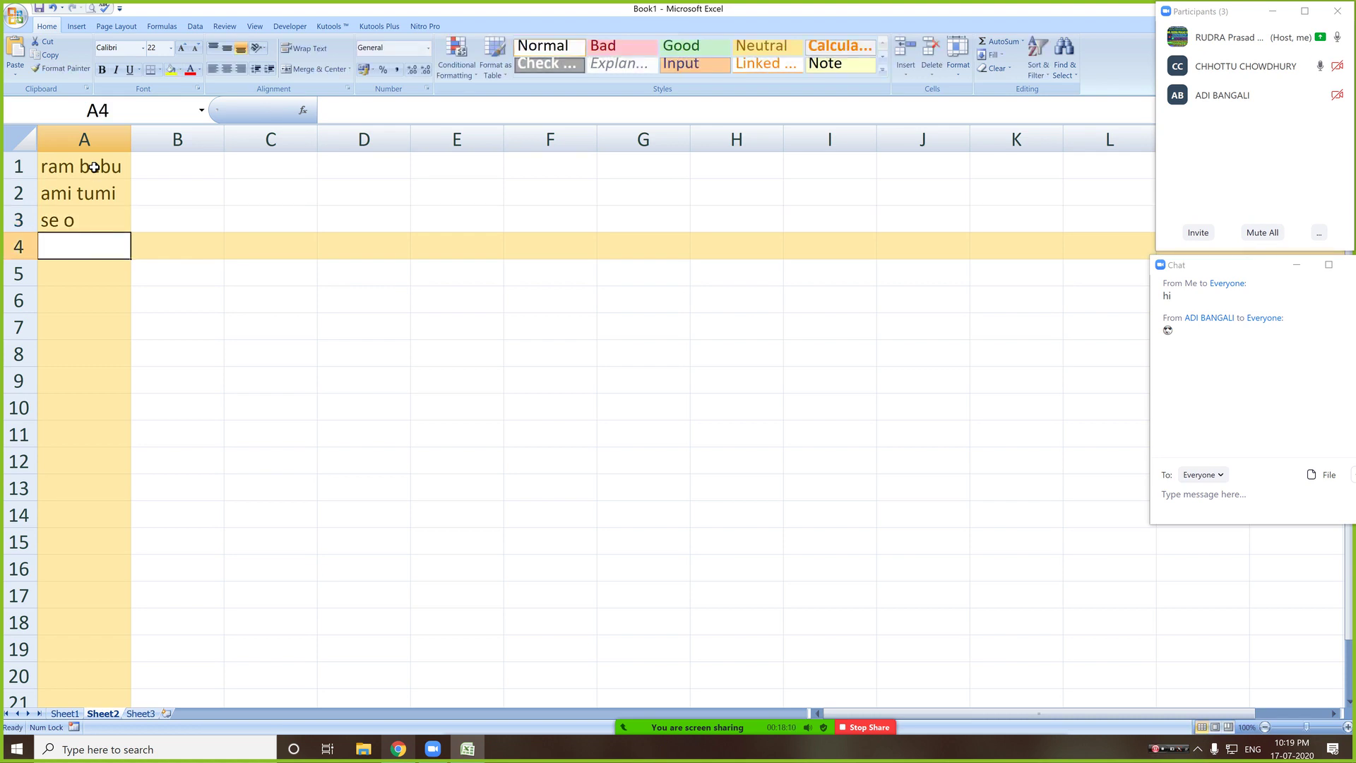
text(jake taje)
key(Return)
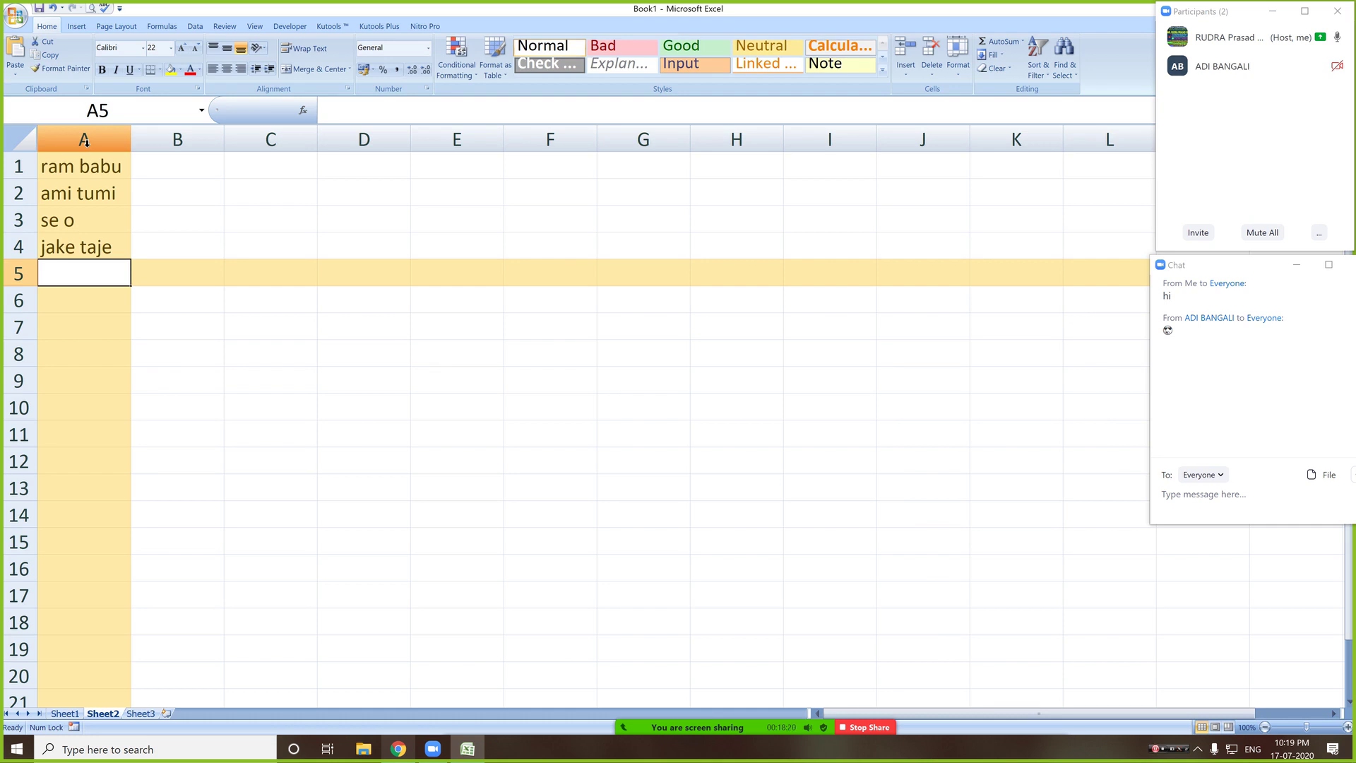
click(84, 140)
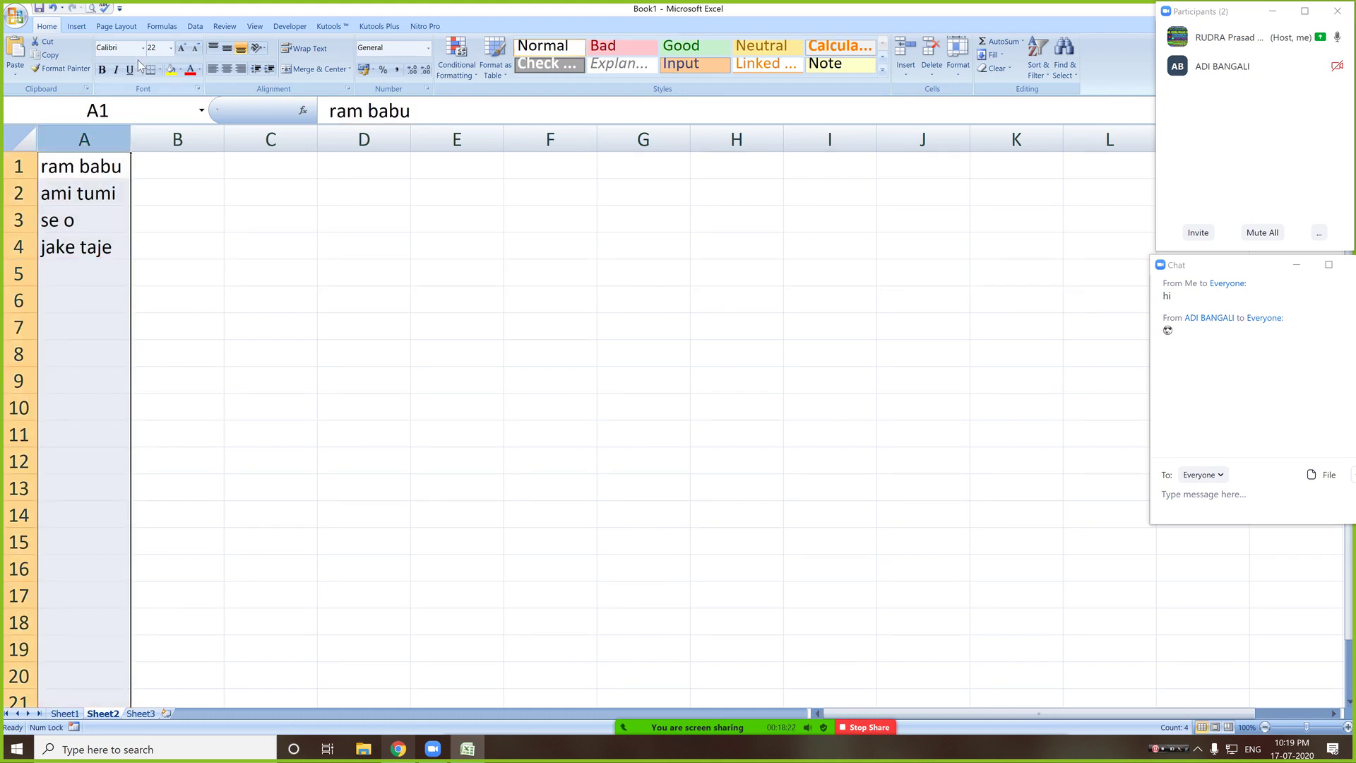
click(195, 26)
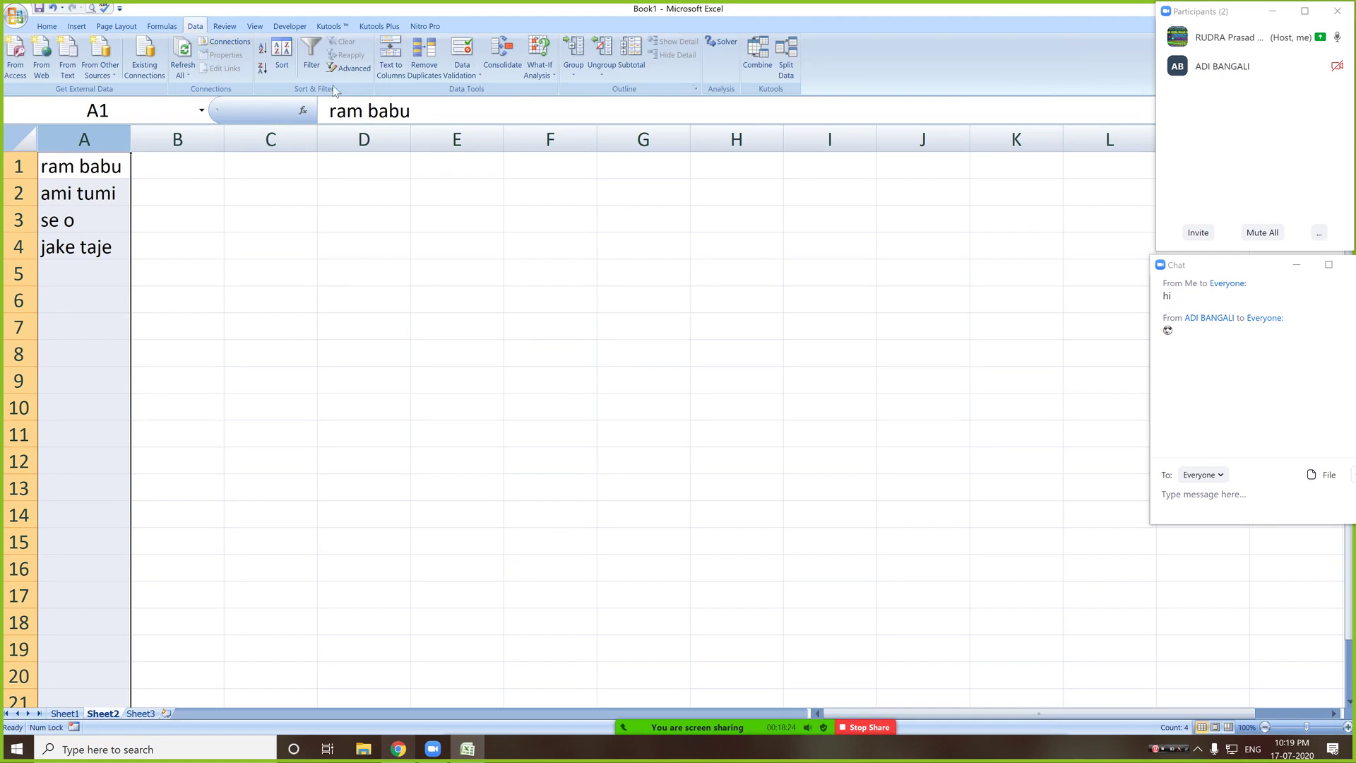
click(394, 65)
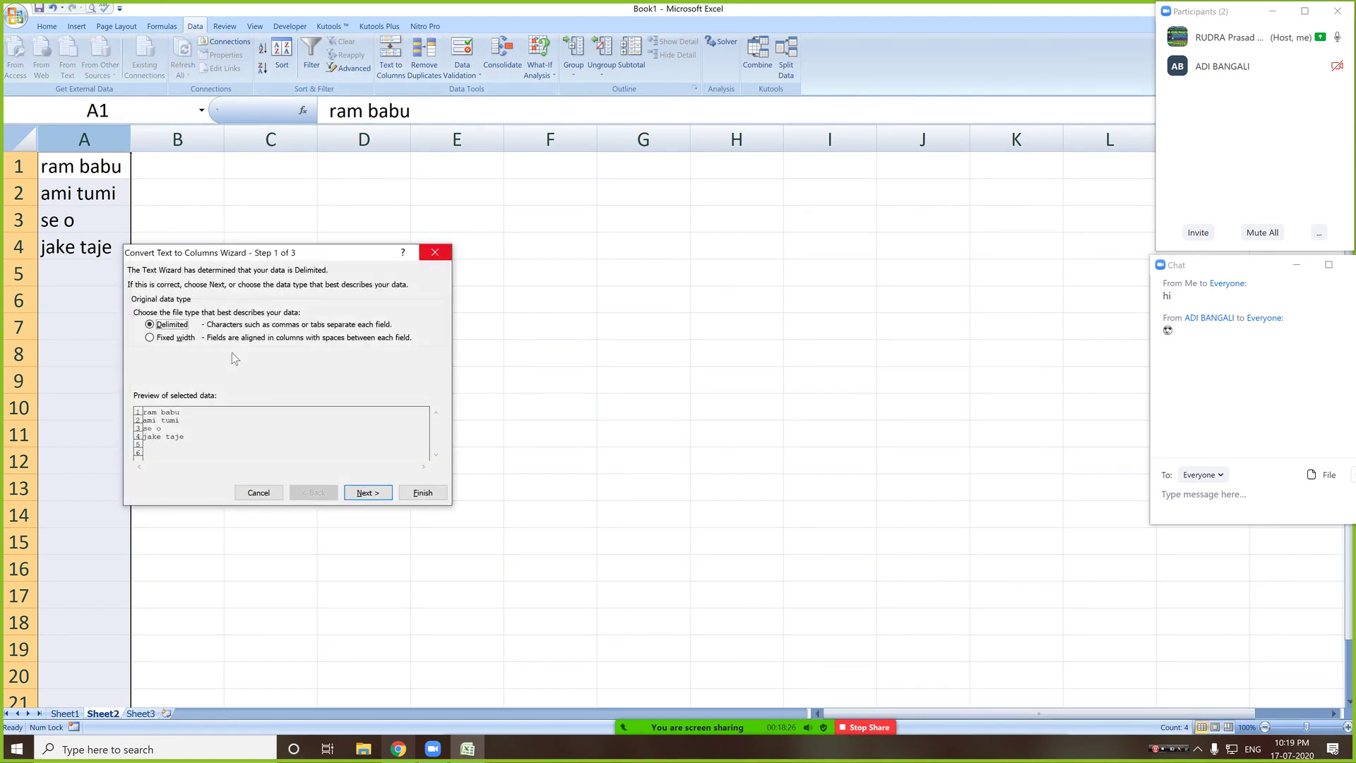
click(377, 493)
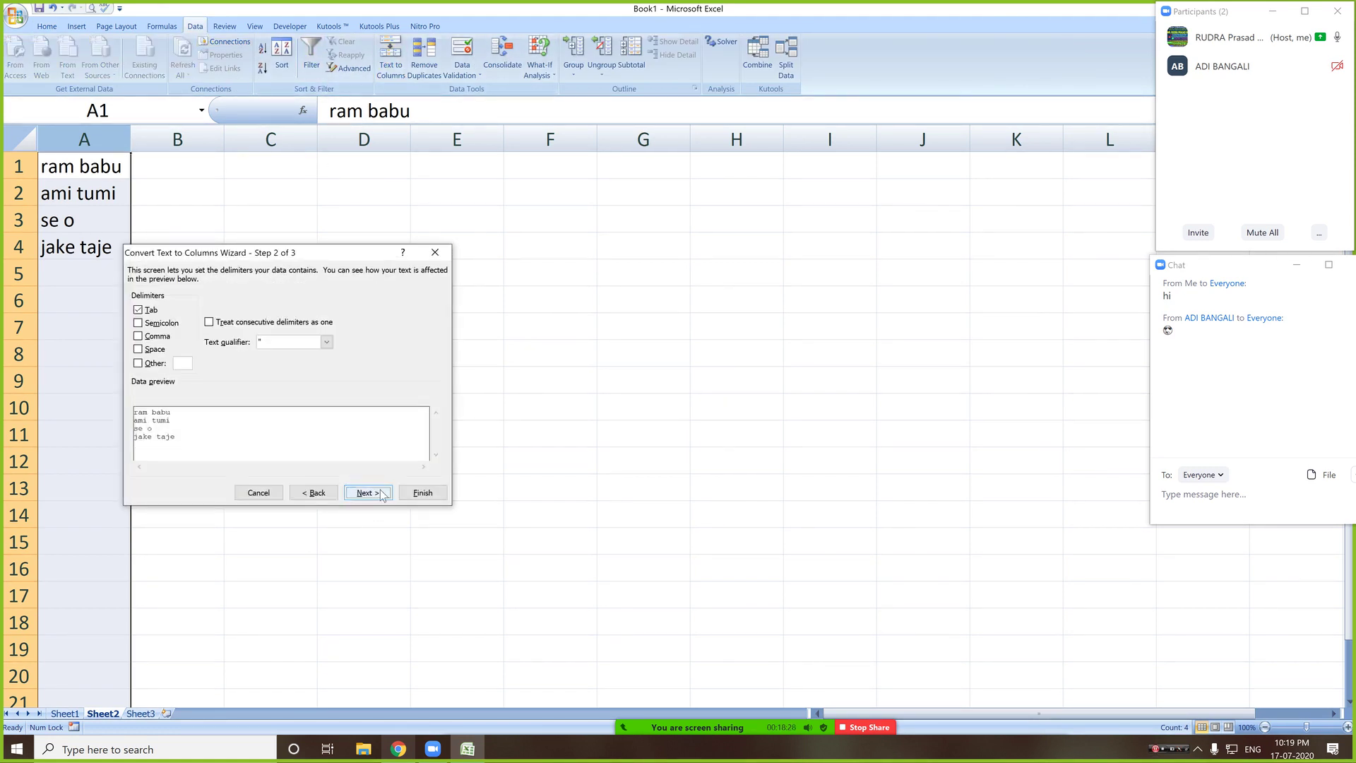
click(167, 339)
click(165, 337)
click(160, 349)
click(366, 492)
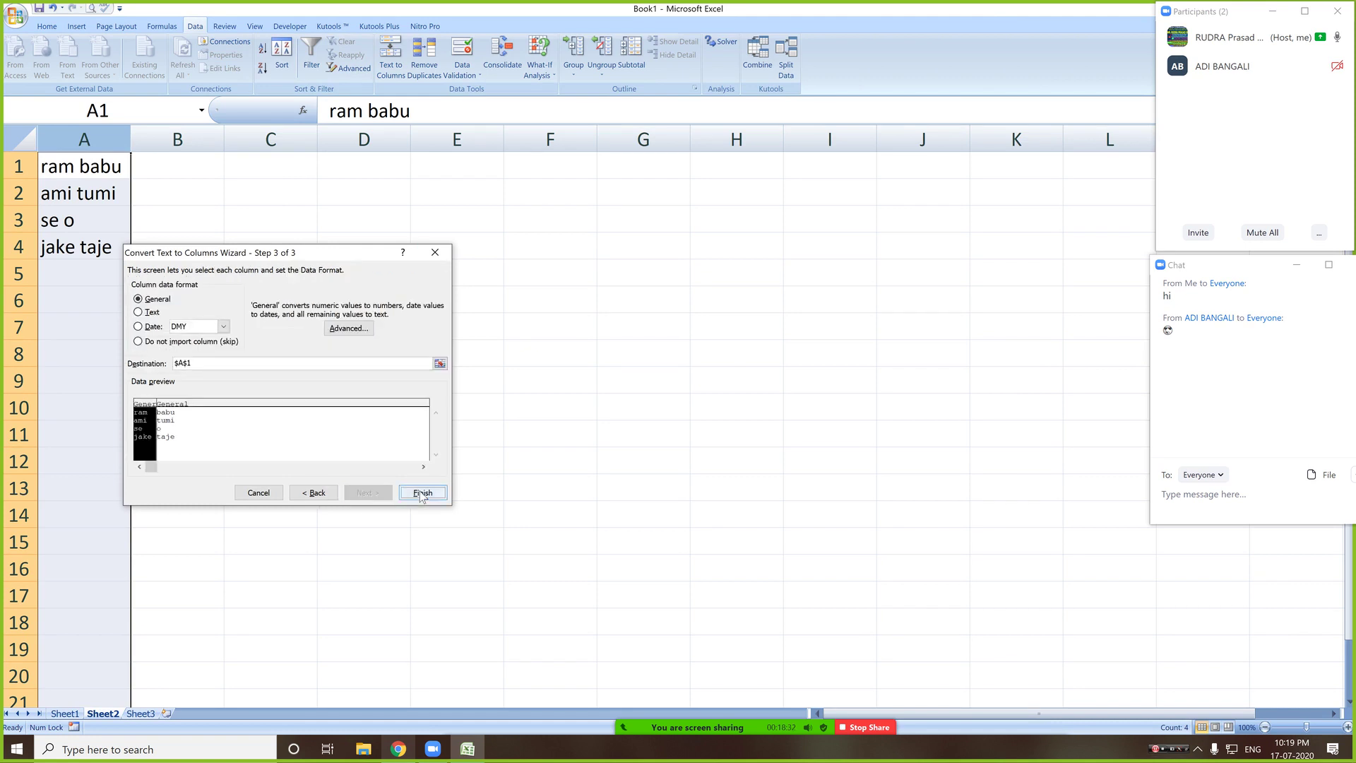
click(424, 493)
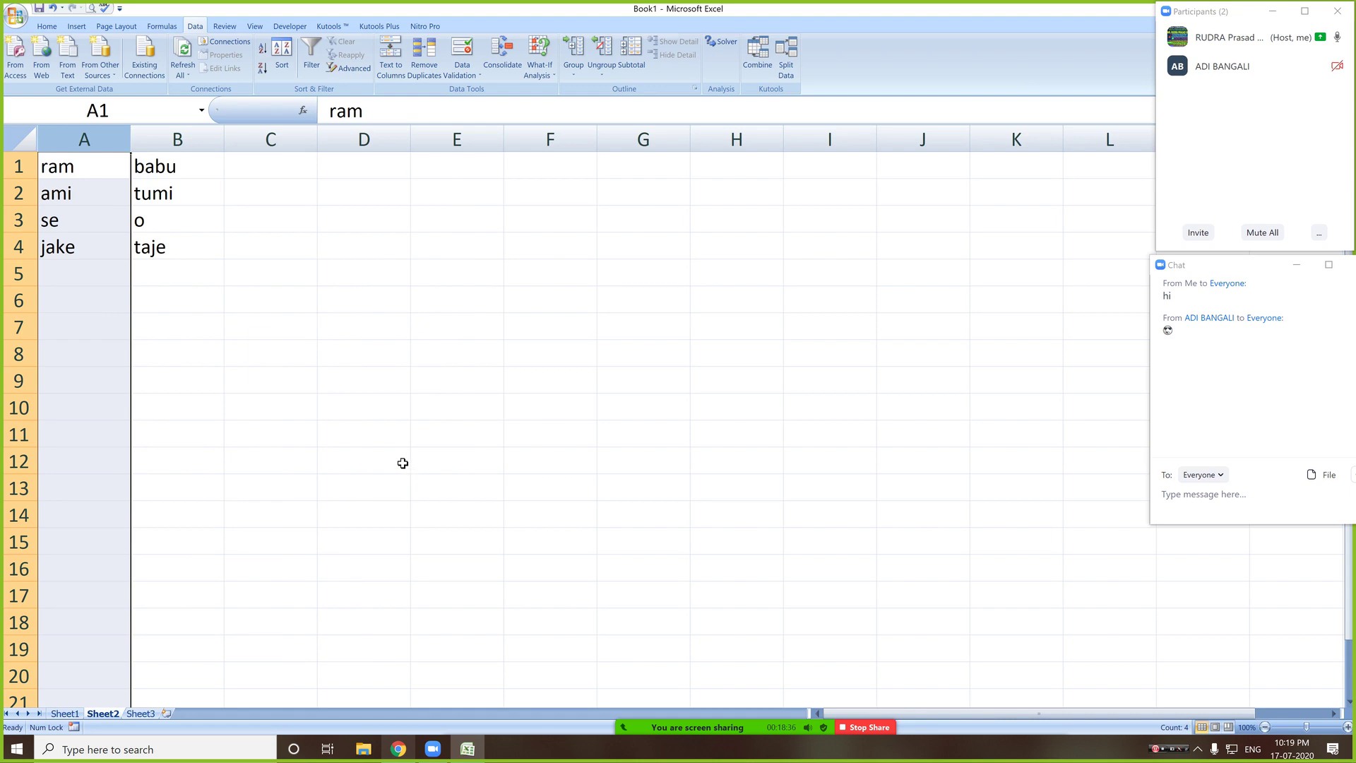
key(ctrl+z)
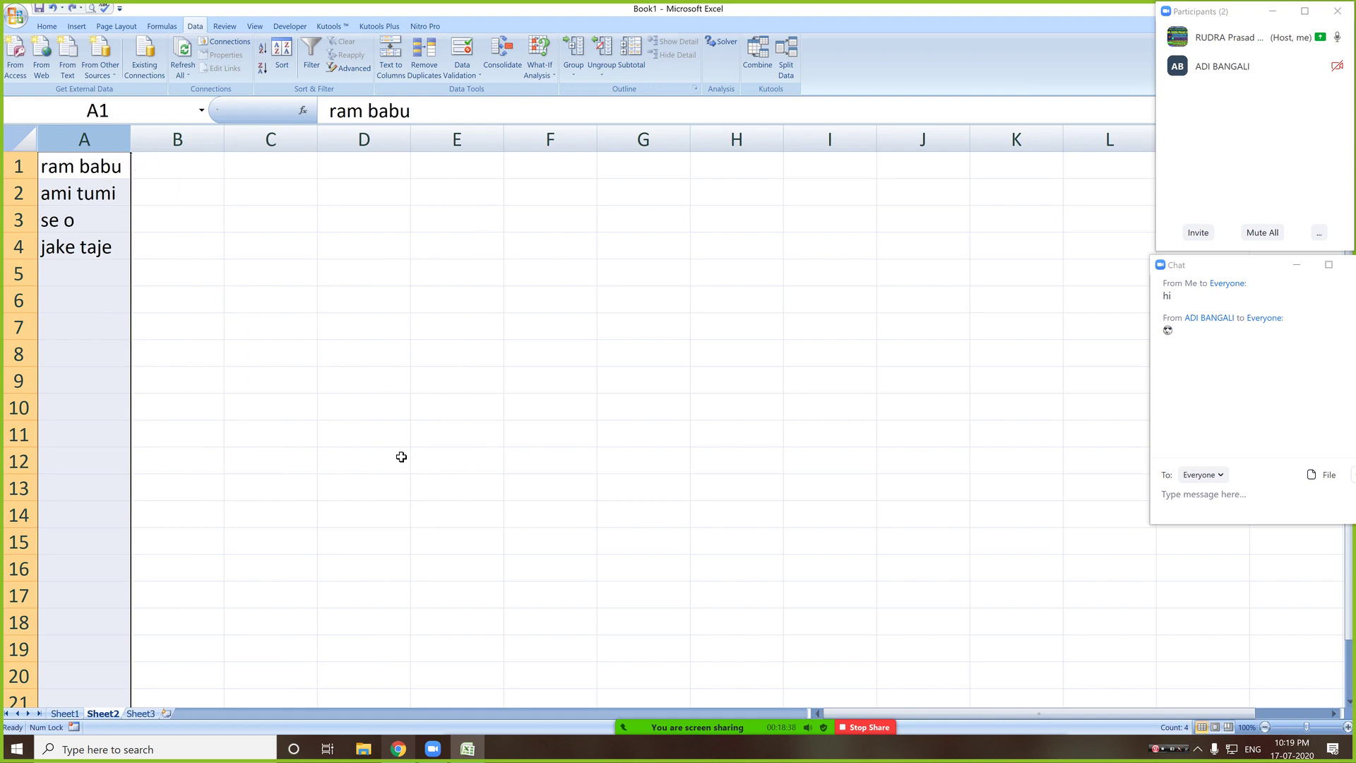
- Check the LEFT example on Sheet1, then return to Sheet2 and select C1
click(64, 714)
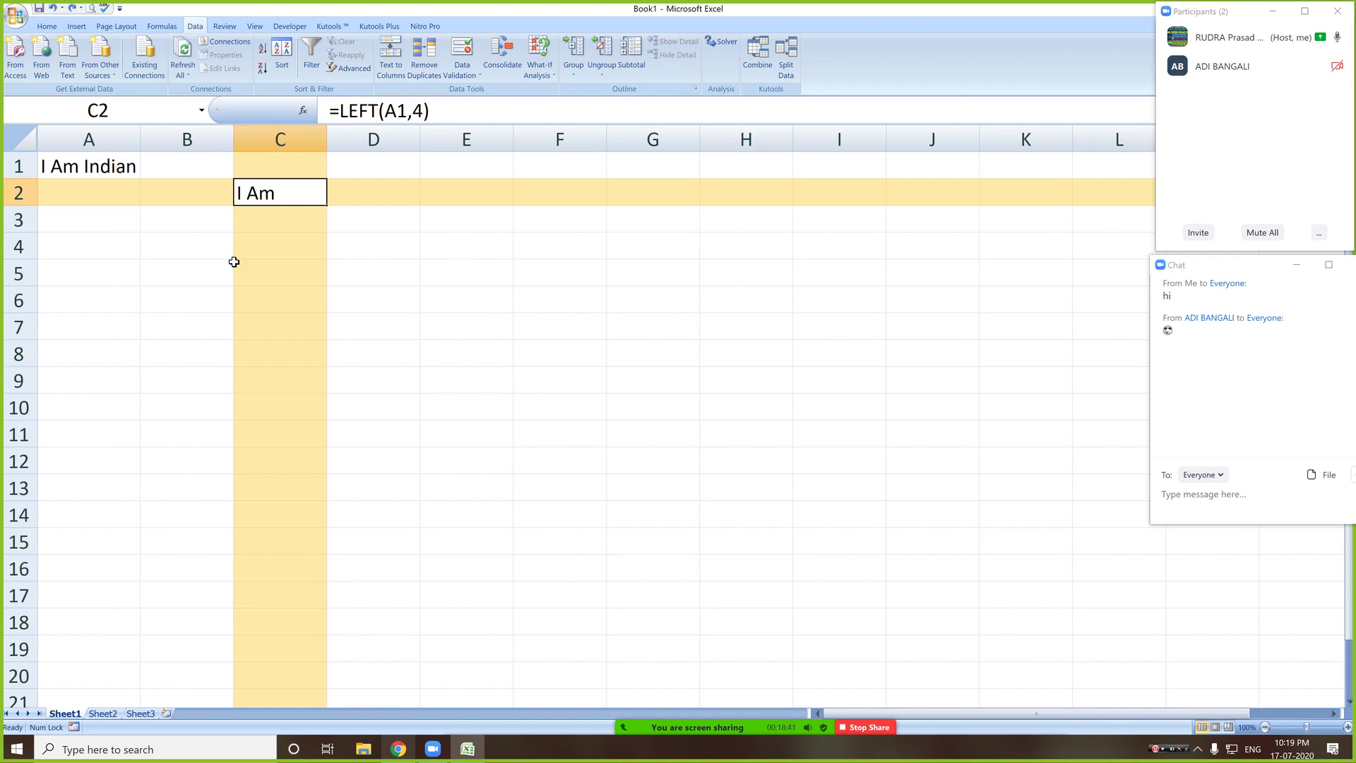
click(102, 714)
click(199, 170)
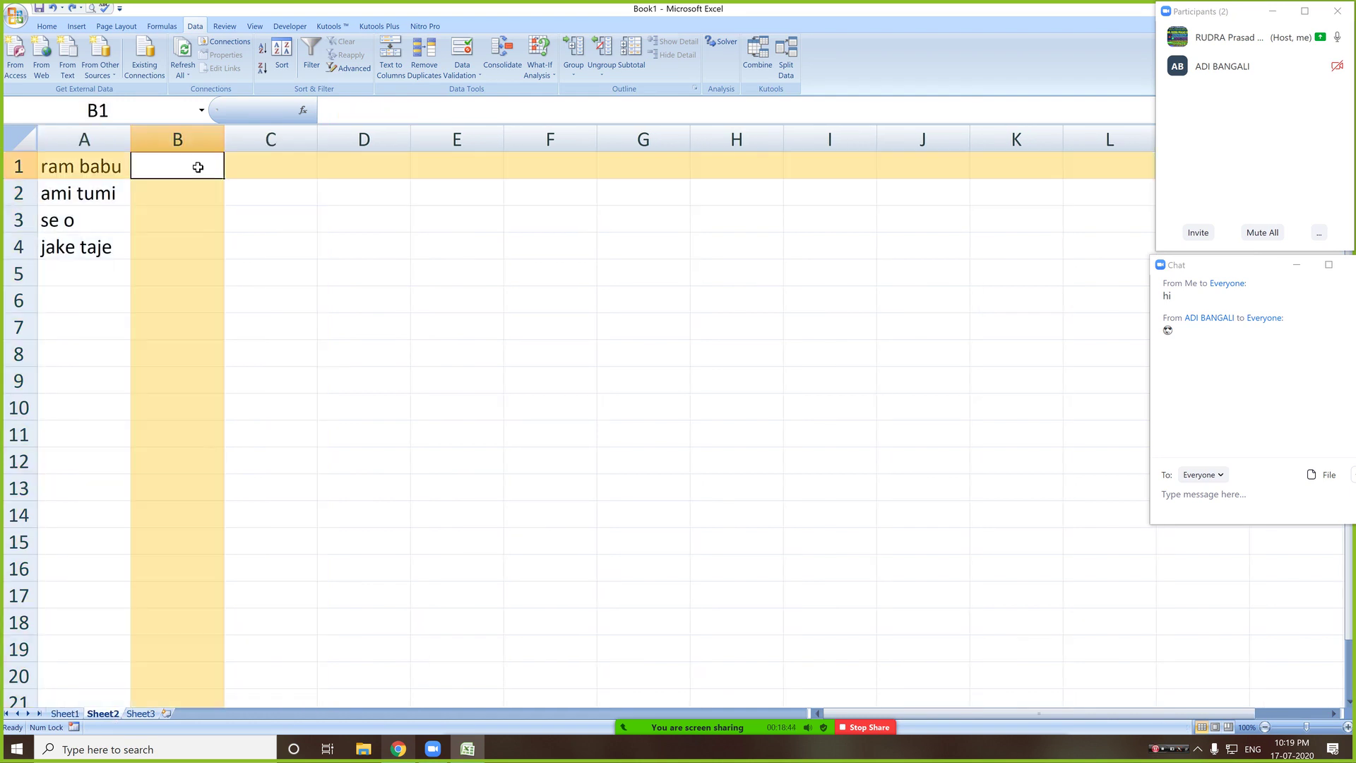
click(267, 175)
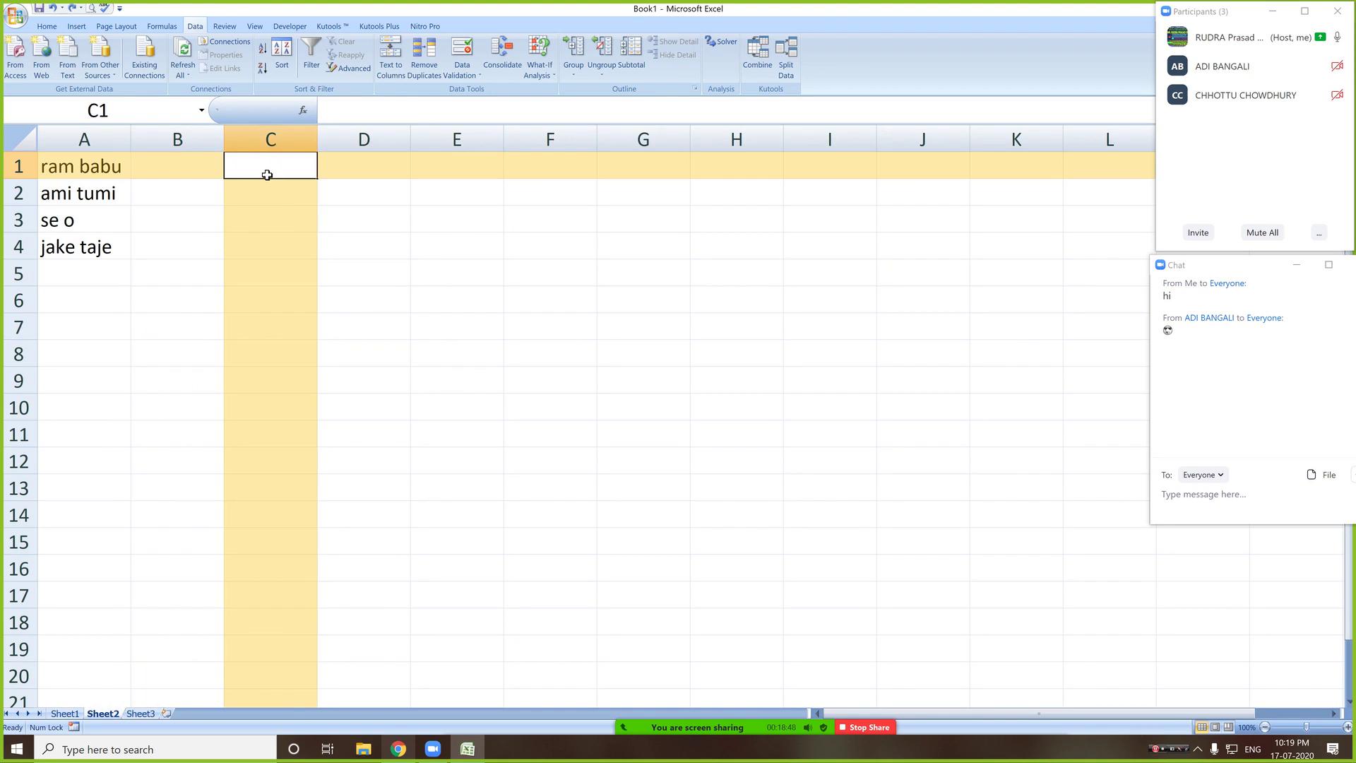
text(=)
key(BackSpace)
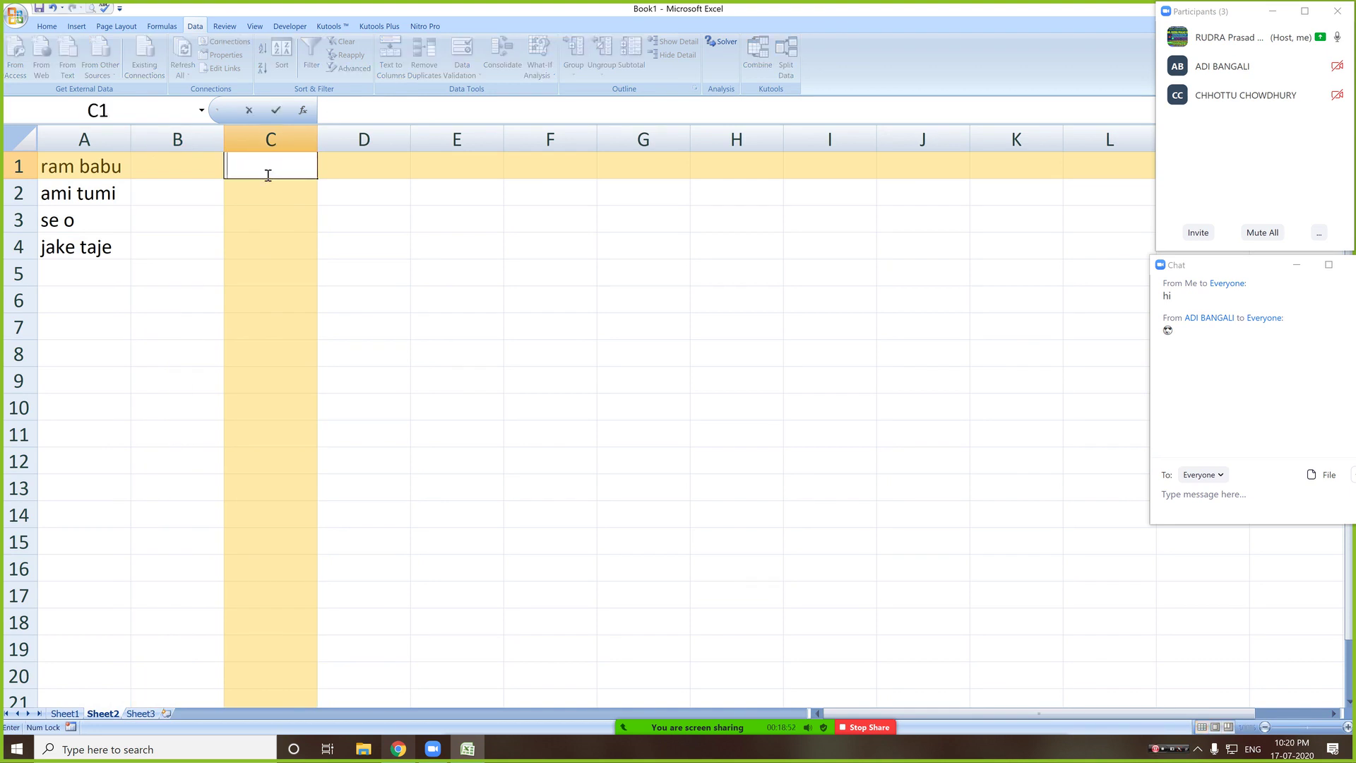
- Enter =FIND(" ",A1) in C1 to get the position of the space
text(=fin)
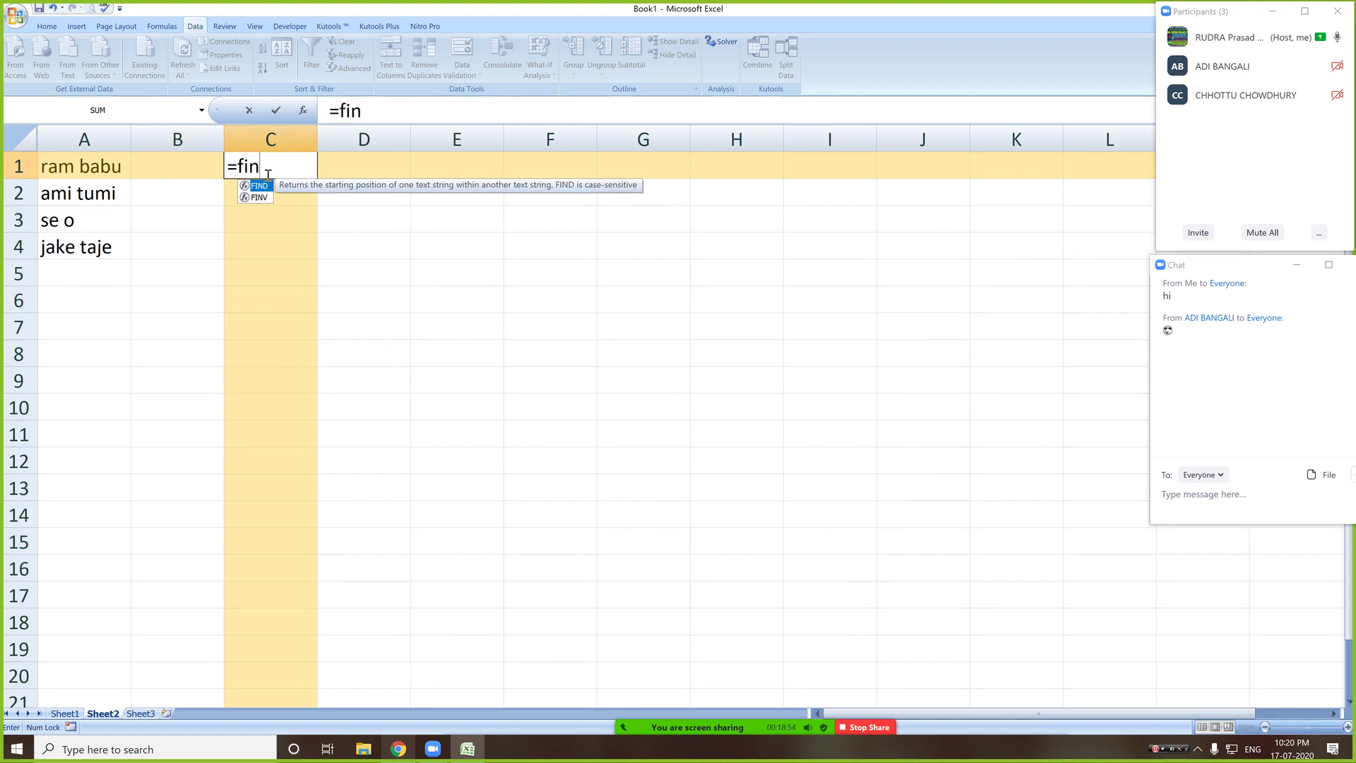
text(d()
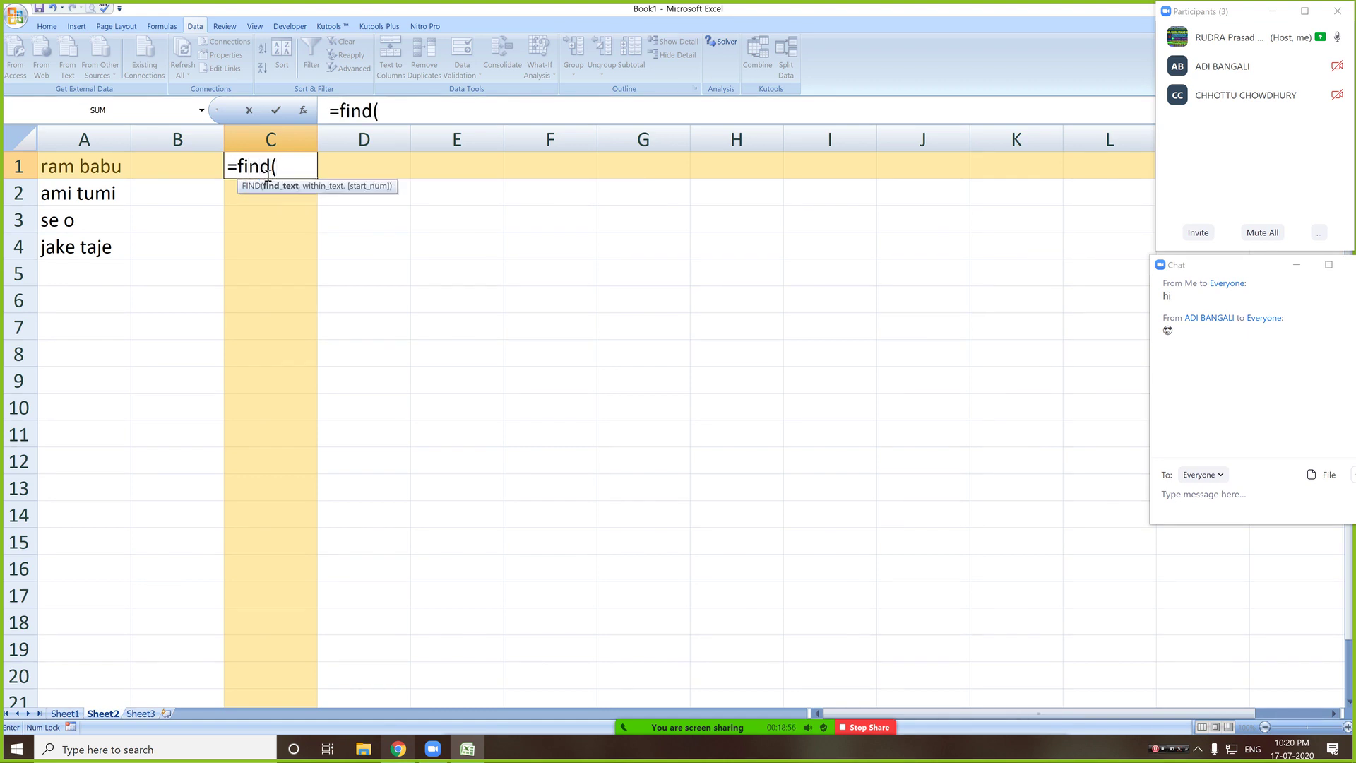
click(96, 168)
key(BackSpace)
key(BackSpace)
text(" ",)
click(98, 168)
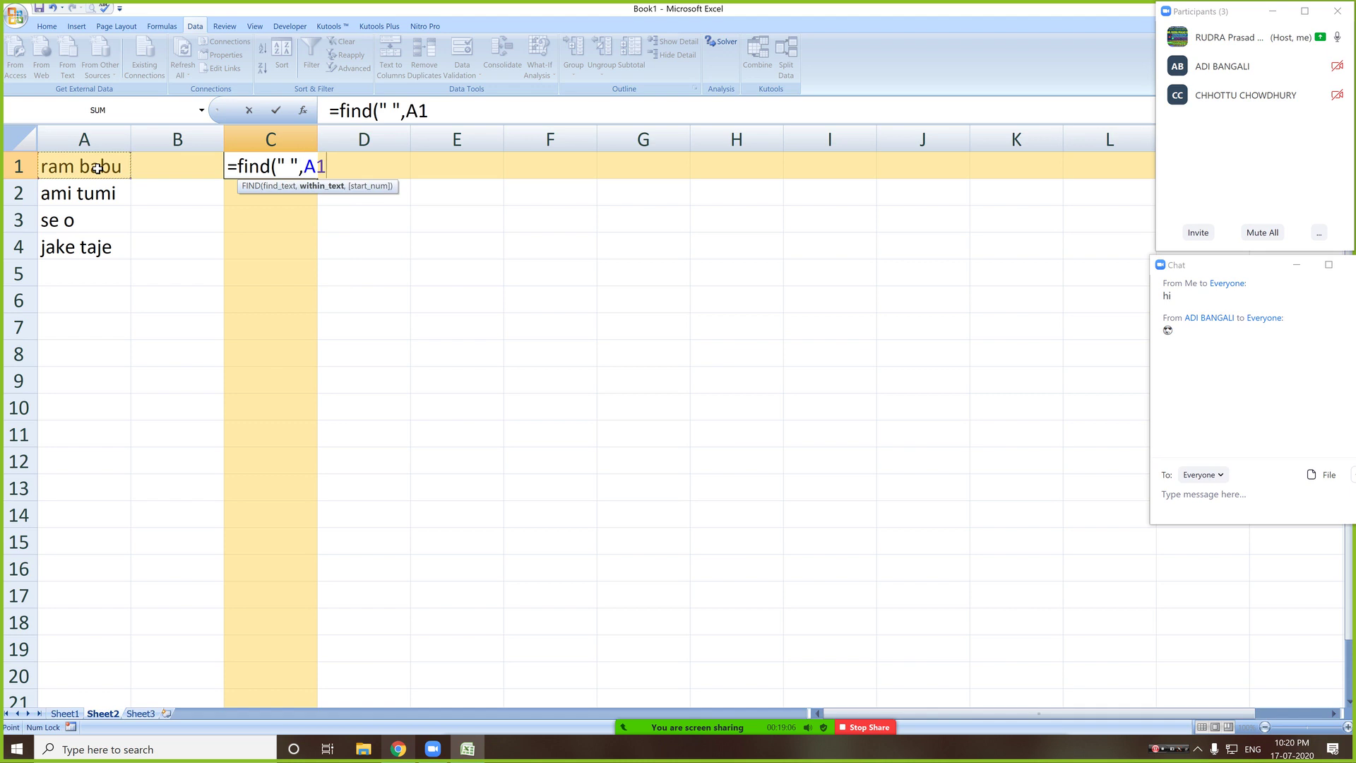
text(,1)
key(BackSpace)
key(BackSpace)
key(Tab)
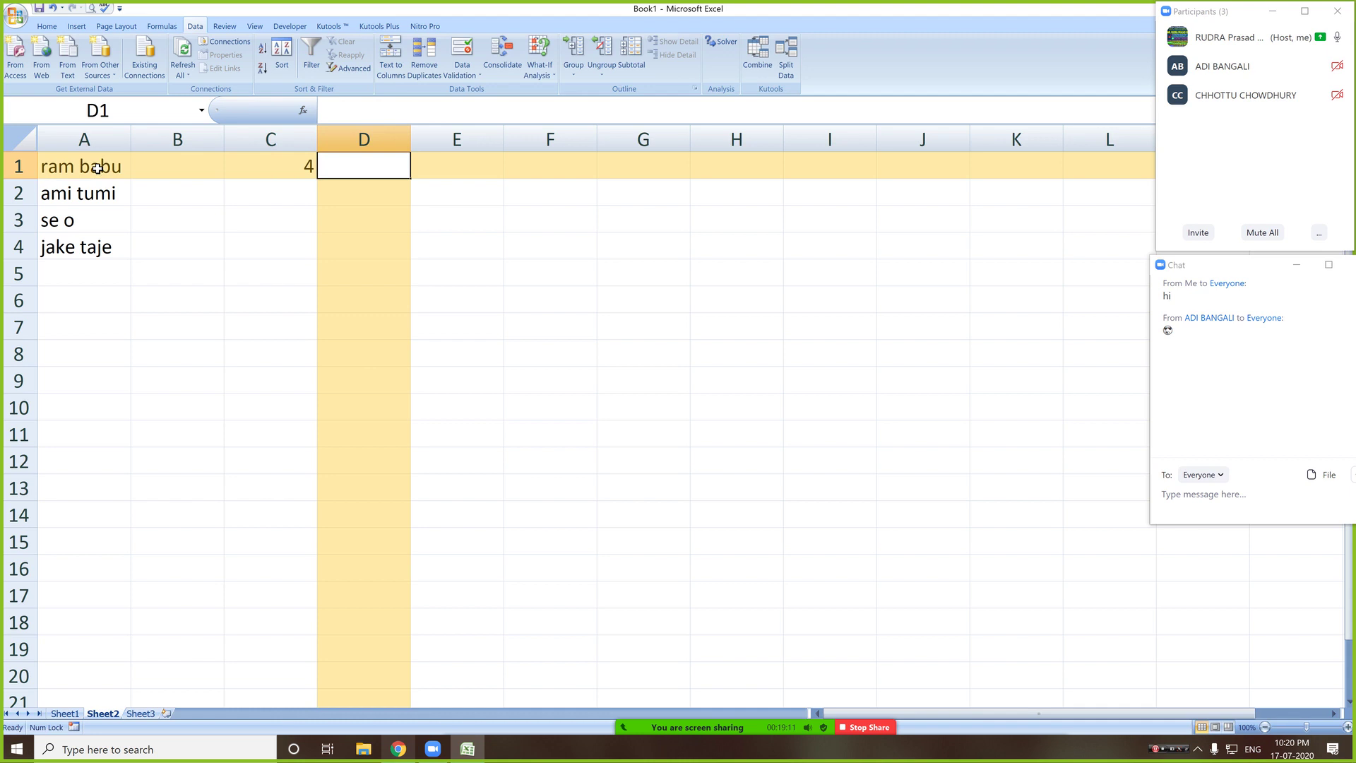
- Fill the FIND formula down to C4, giving 4, 4, 3 and 5
click(308, 173)
drag(317, 178, 325, 266)
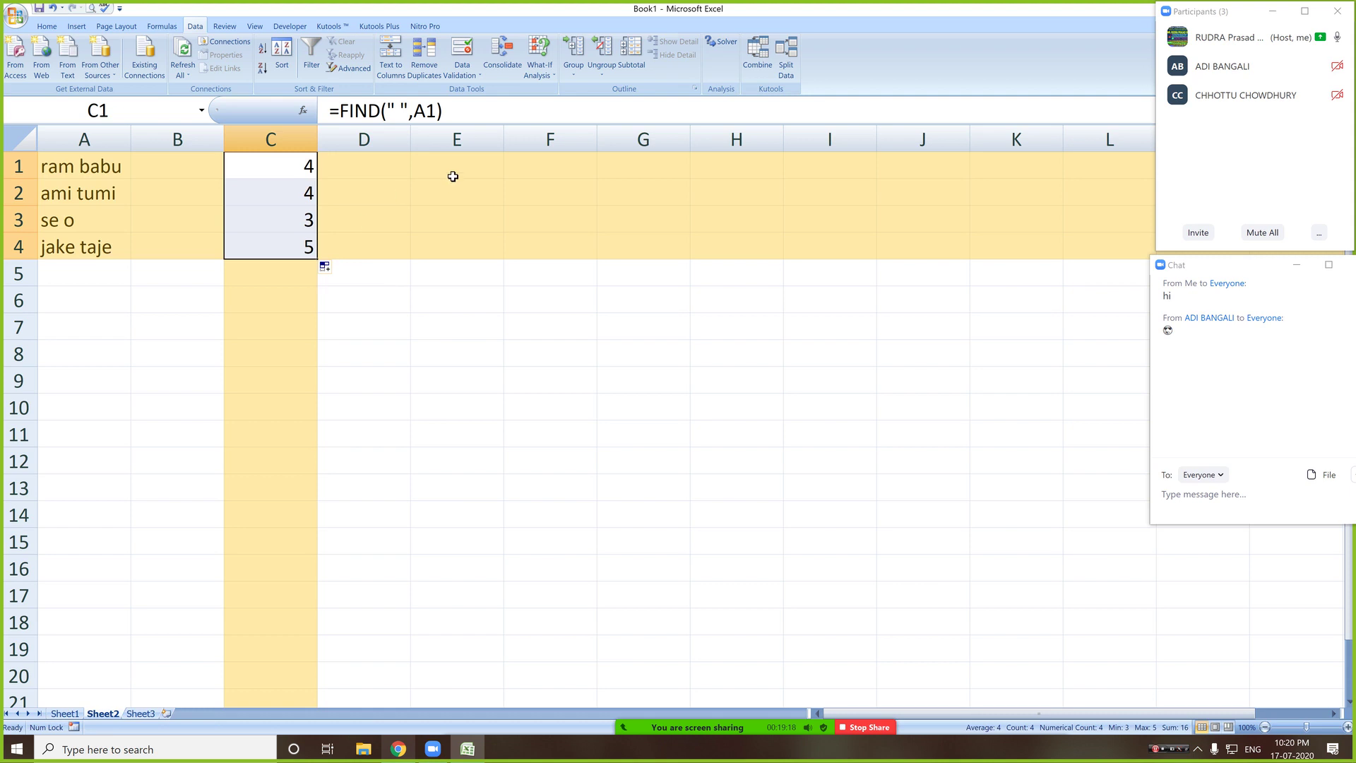
click(432, 158)
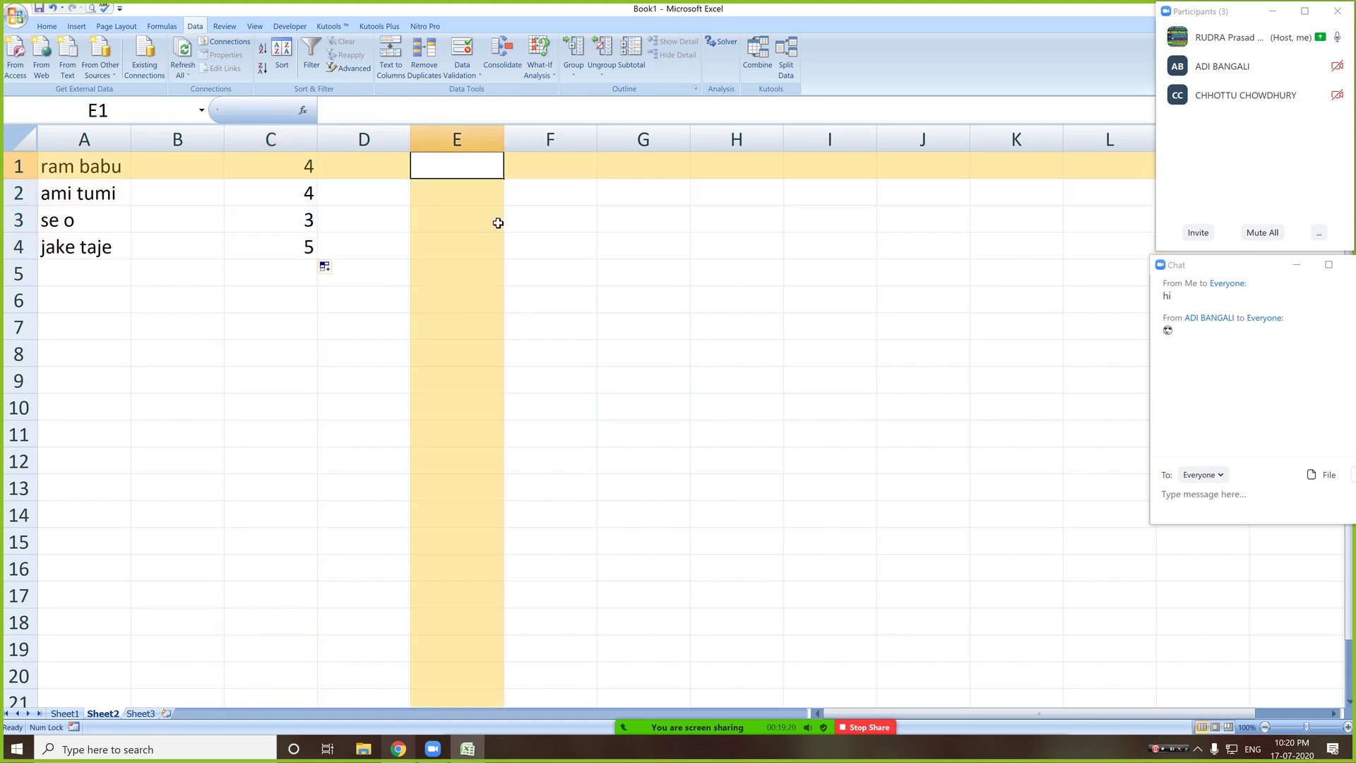
- Enter =LEFT(A1,C1-1) in E1 to extract the first word 'ram'
text(=left()
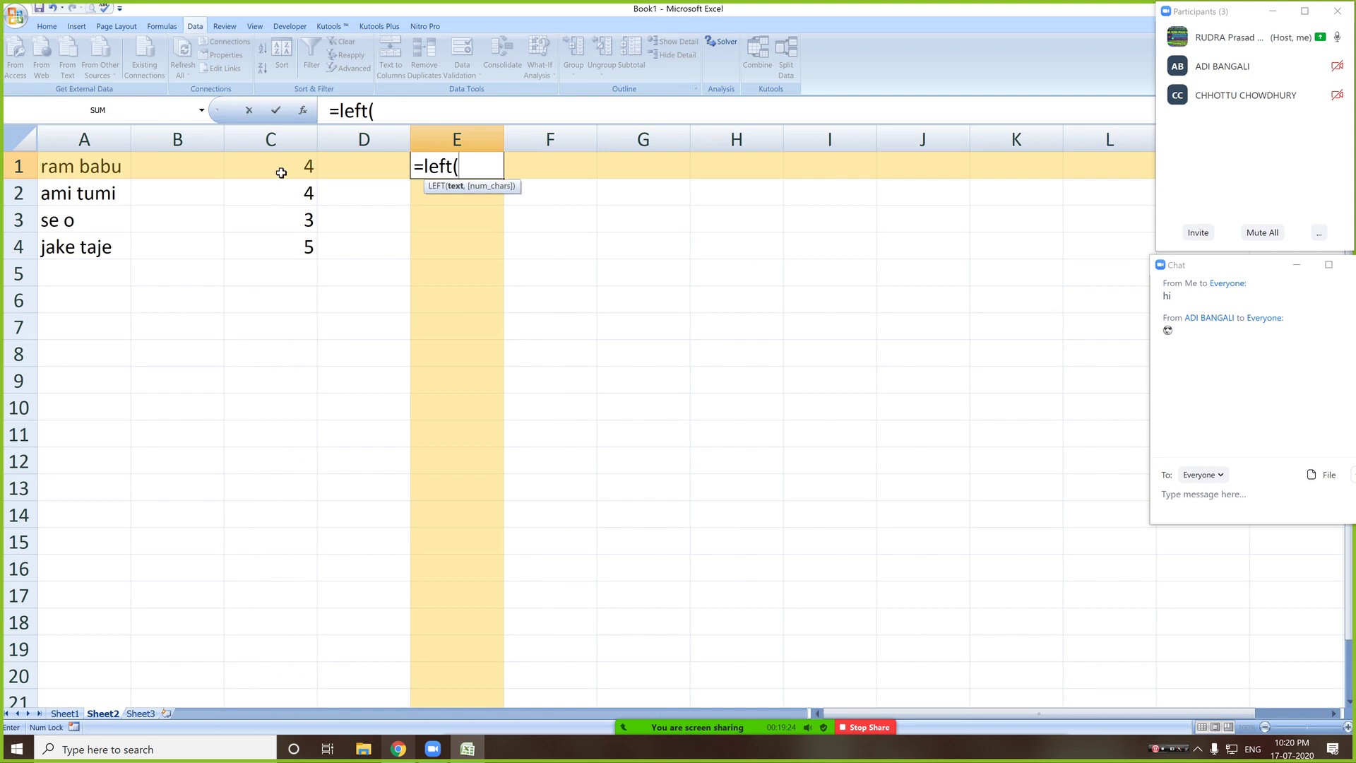
click(95, 173)
text(,)
click(304, 169)
text(-1))
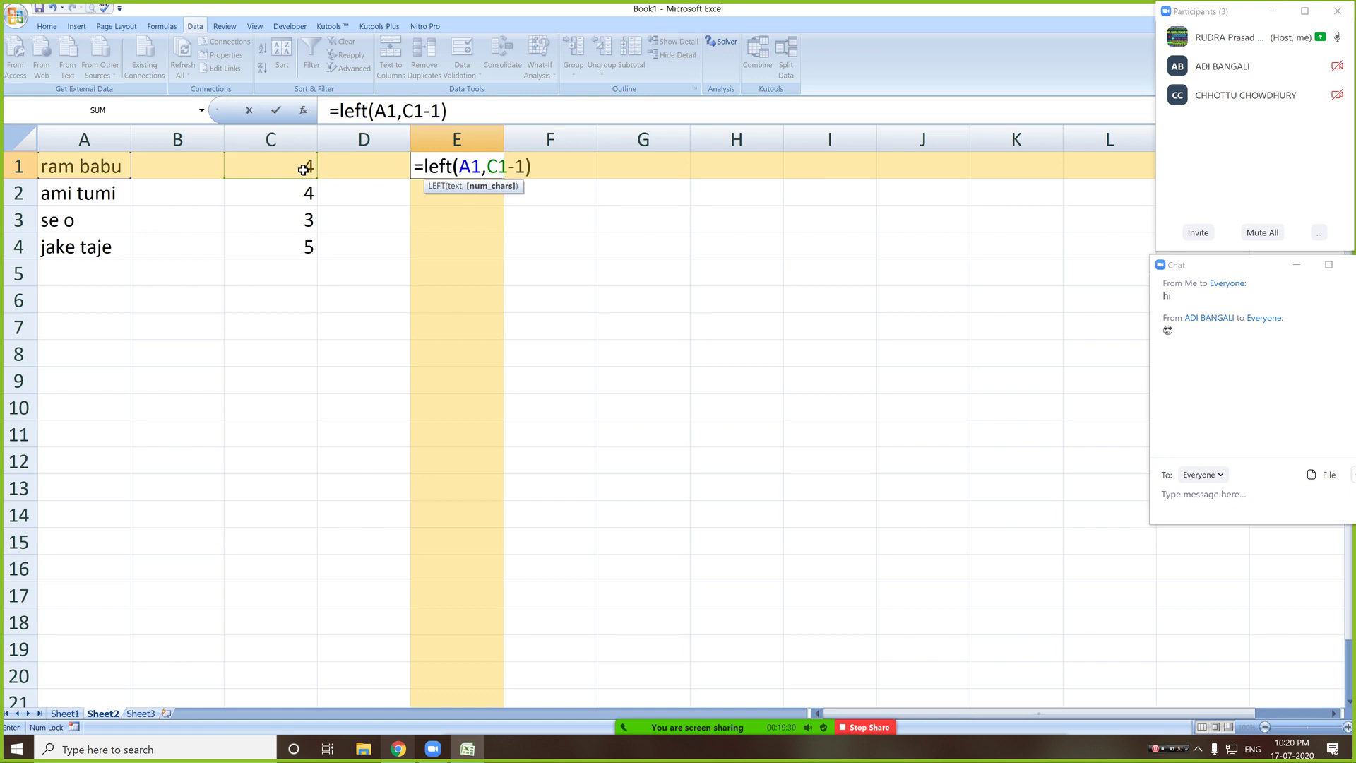
key(Return)
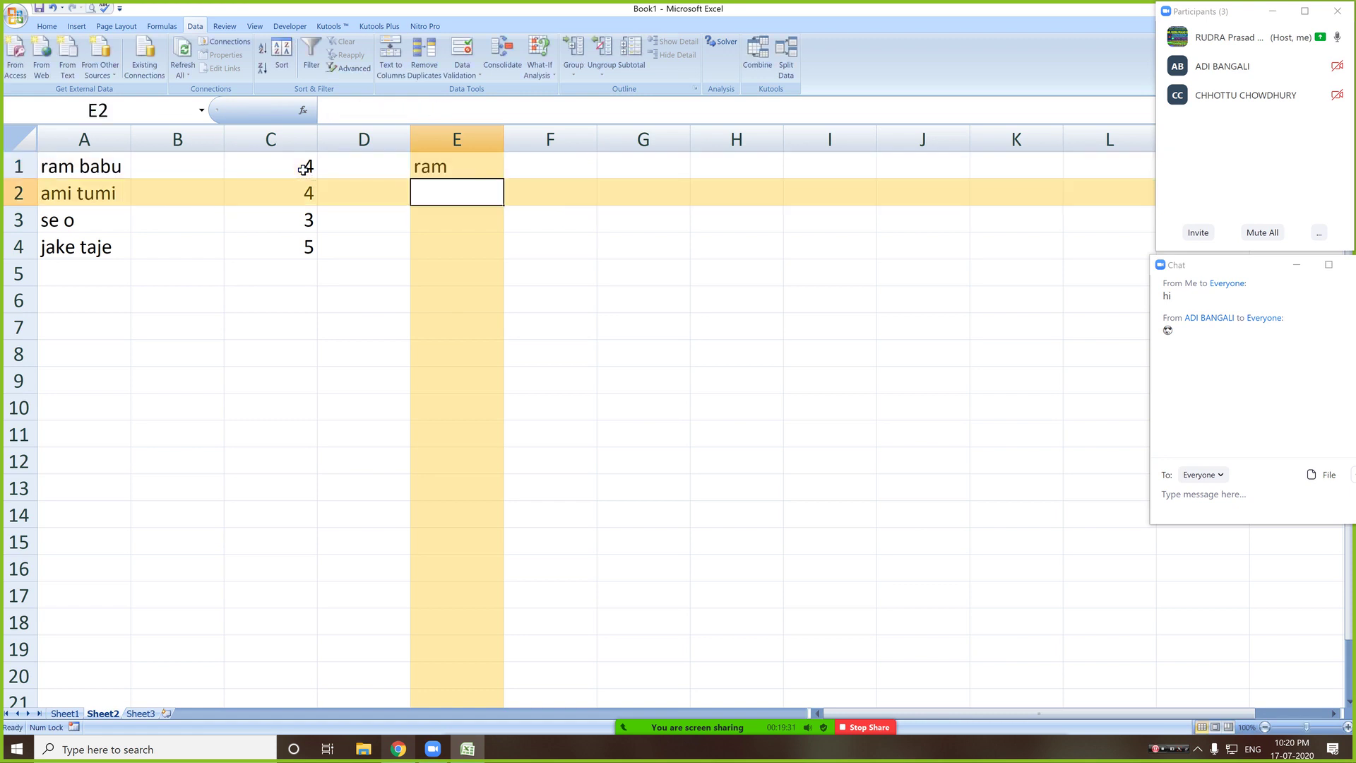
- Fill the E1 formula down to E4 and check the results in E1 and E4
click(473, 171)
drag(505, 180, 507, 261)
click(346, 322)
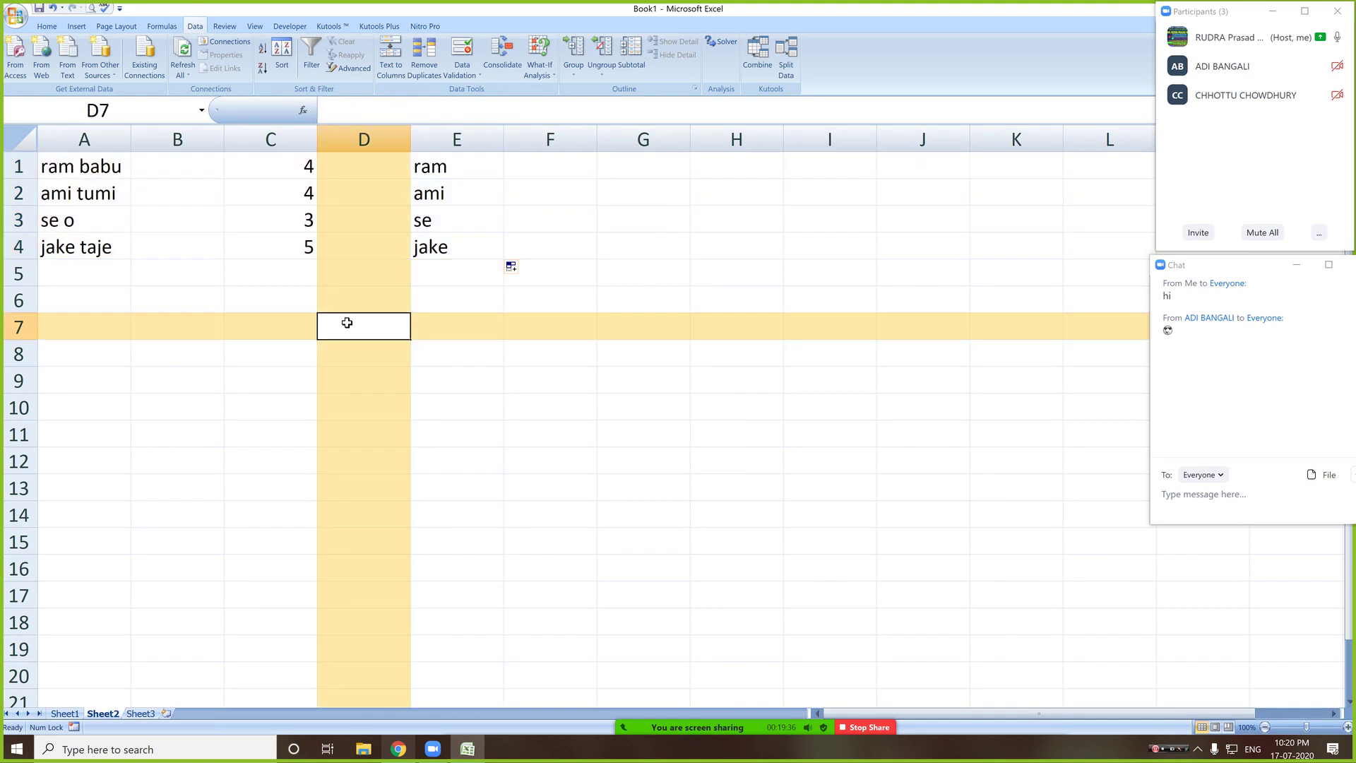
click(459, 172)
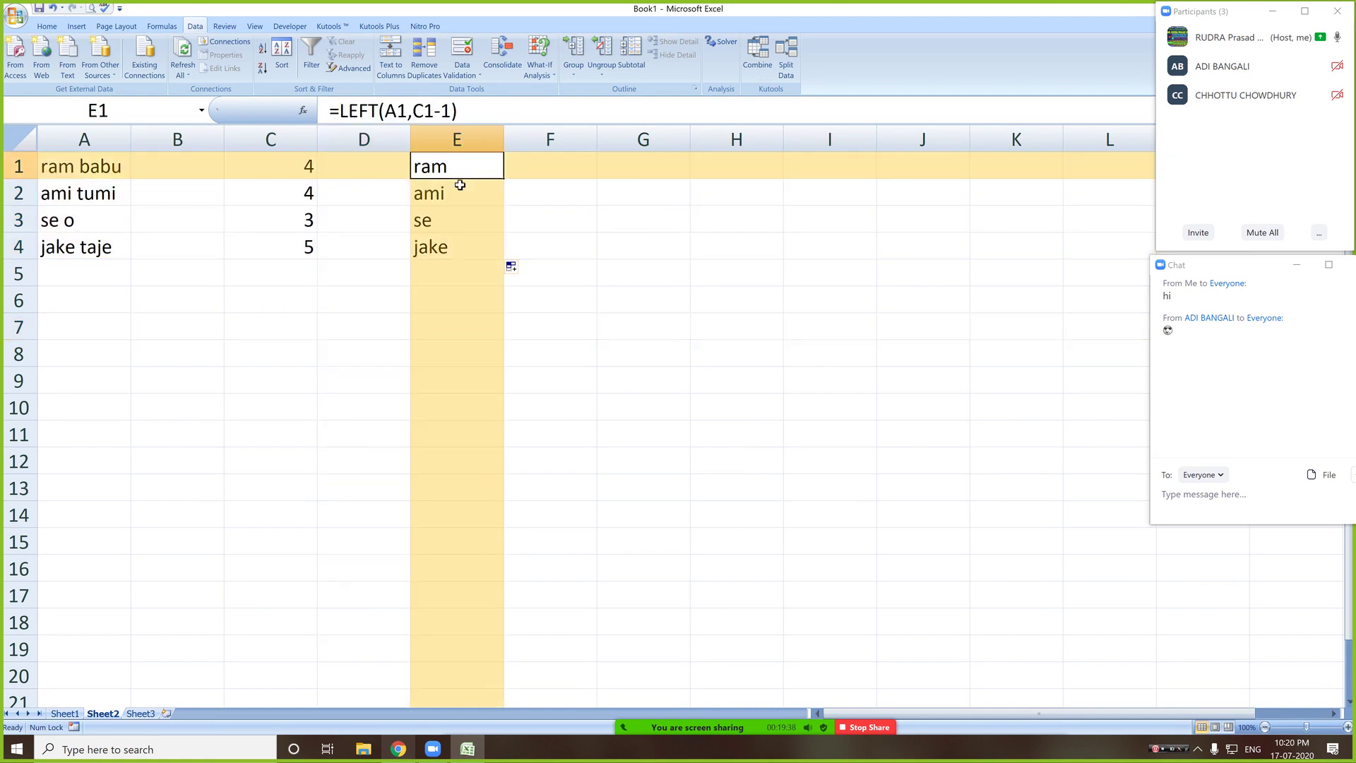
click(451, 252)
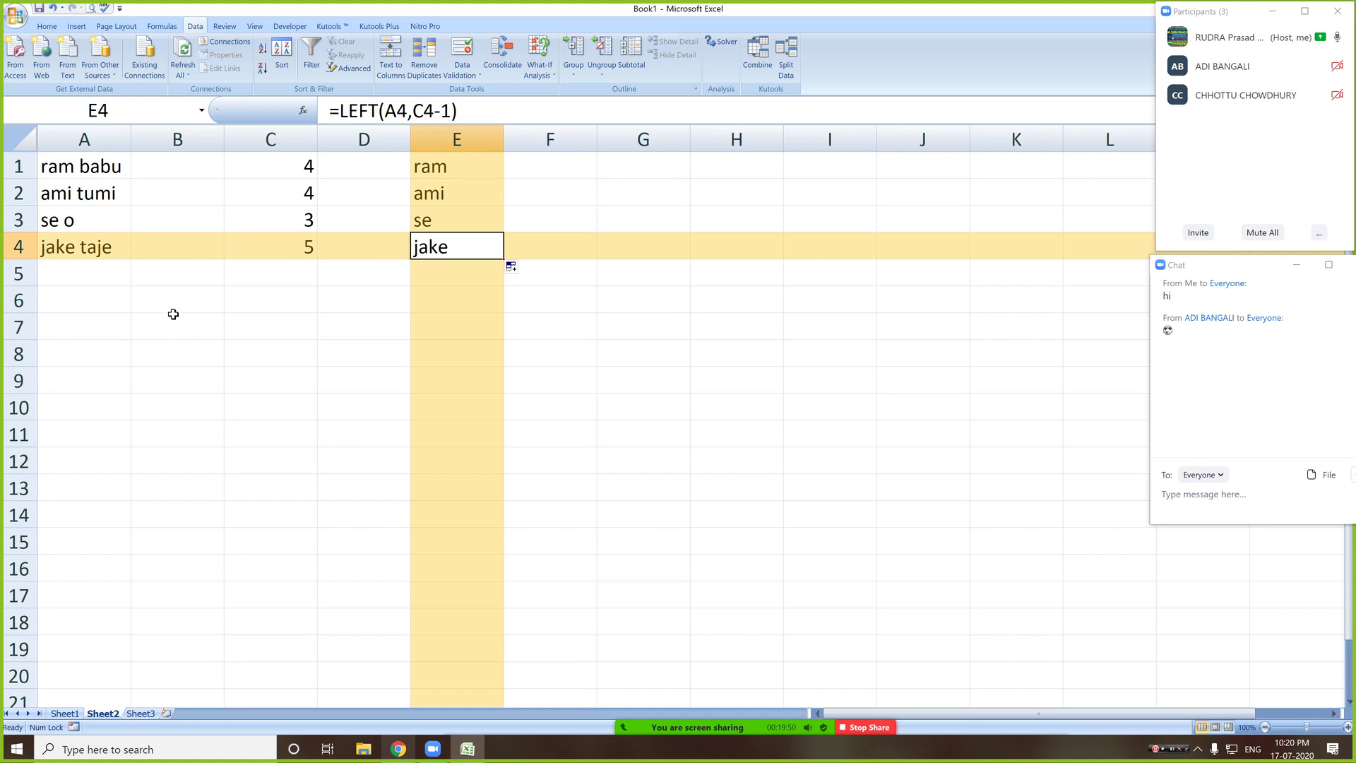
- Overwrite A4 with 'ratan tata'
click(79, 248)
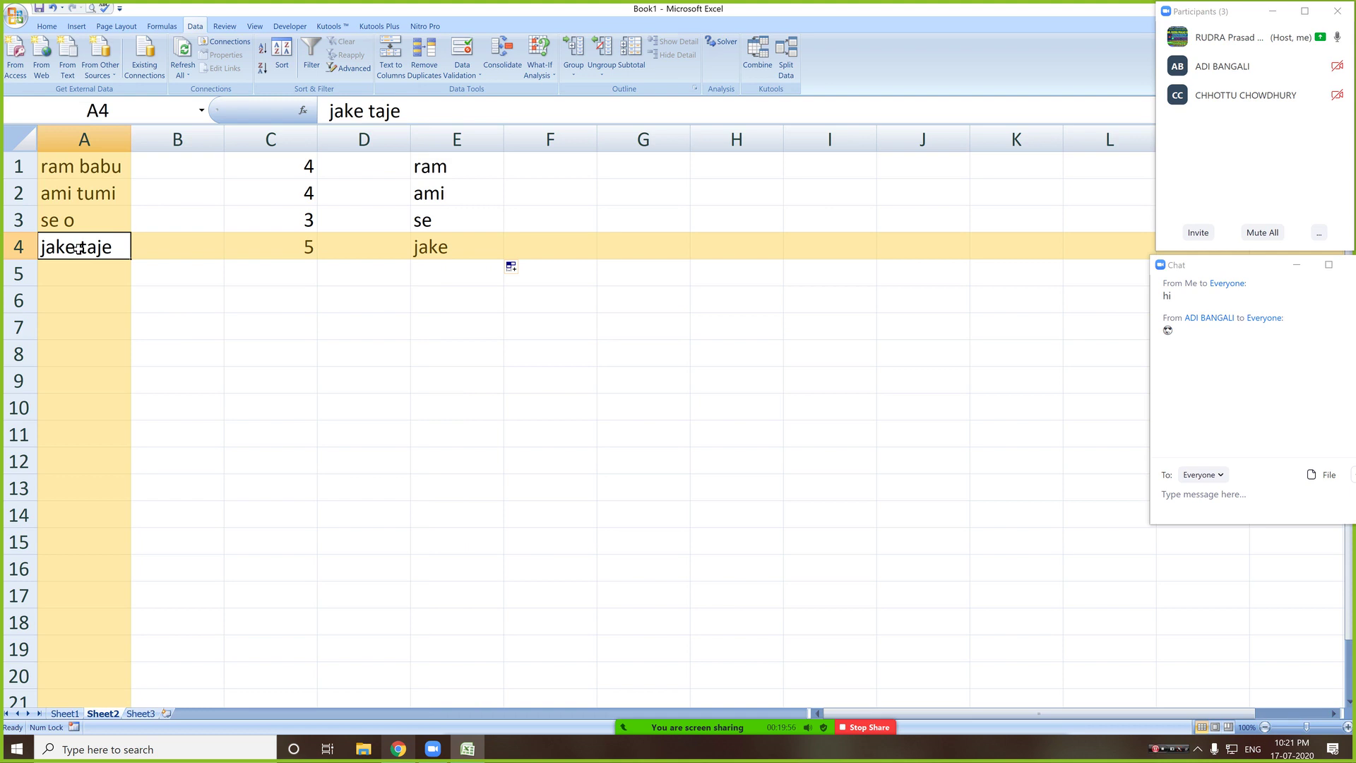
text(ratan tata)
key(Return)
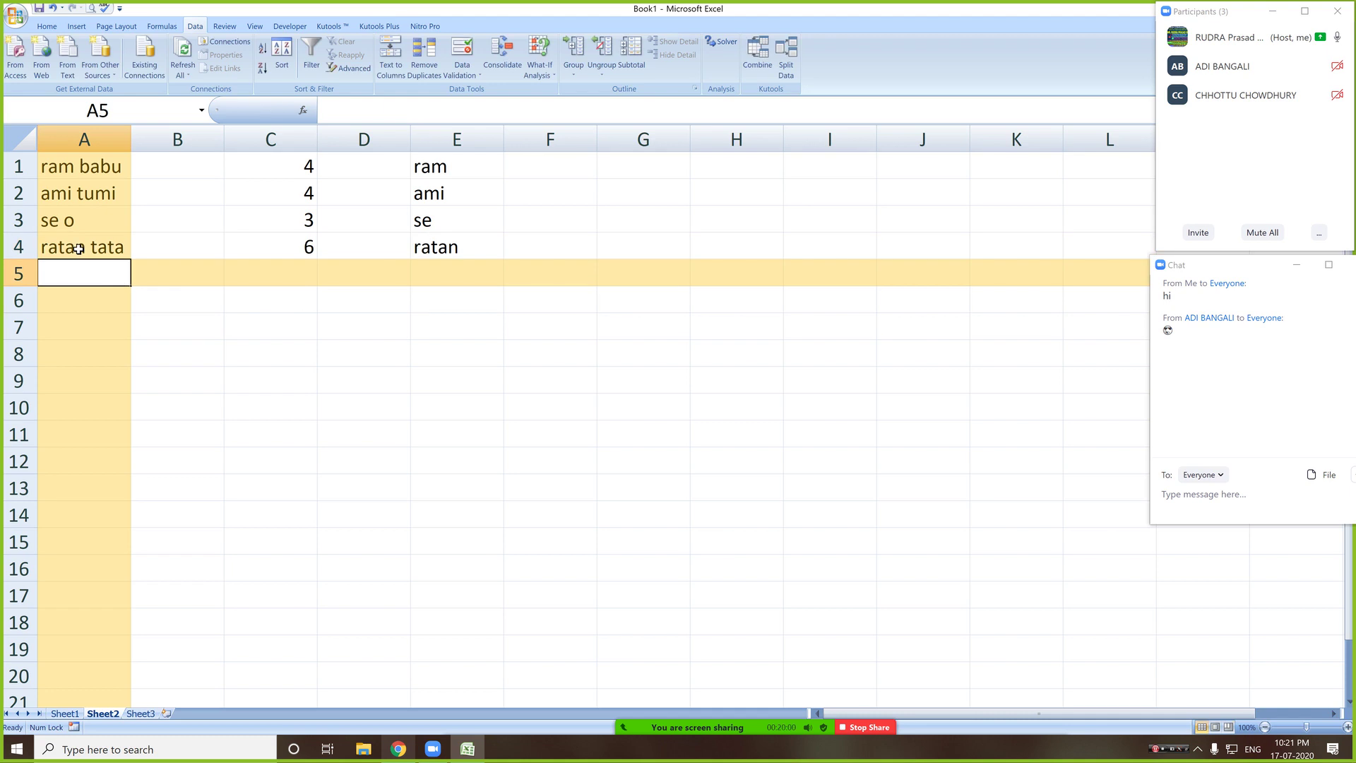
key(Tab)
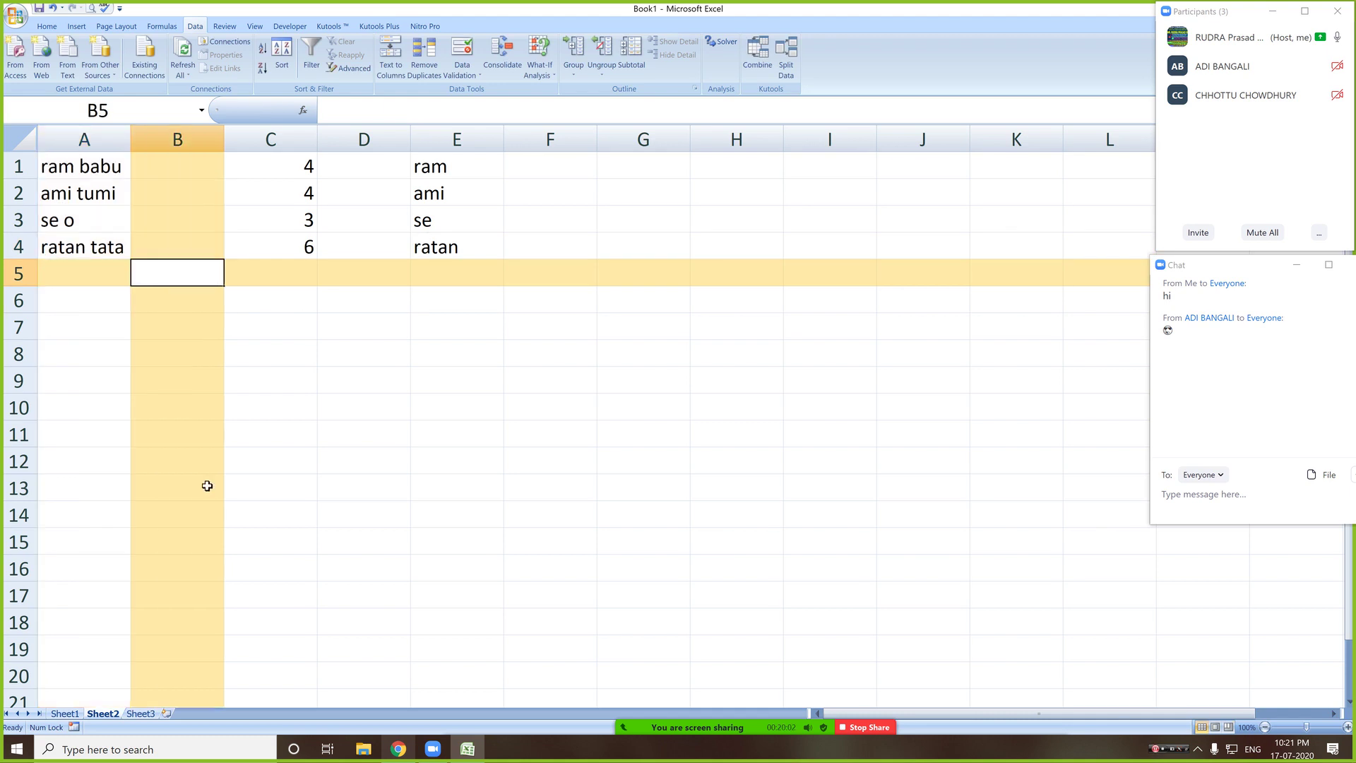
- Glance at the Computer Science XII ,WB chat in WhatsApp Web, then return to Excel
click(398, 749)
click(308, 412)
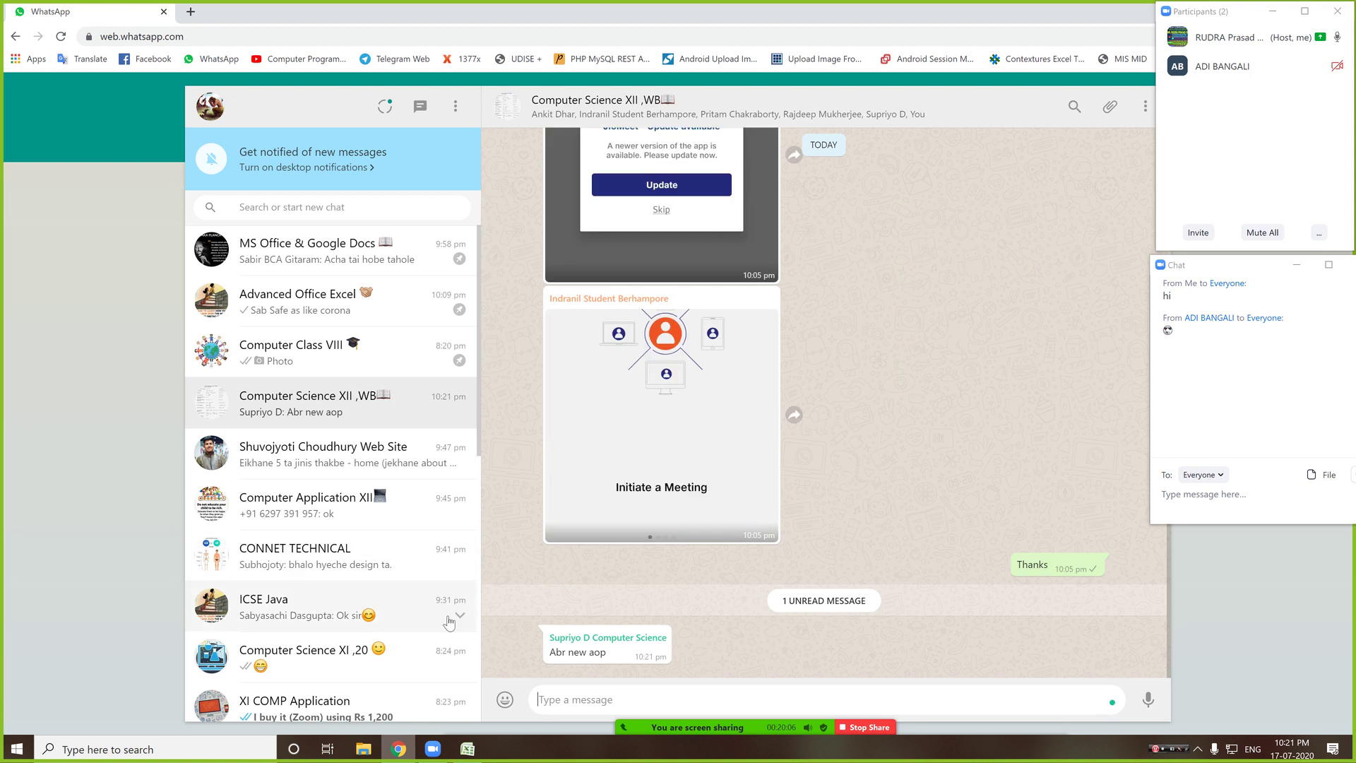
key(alt+Tab)
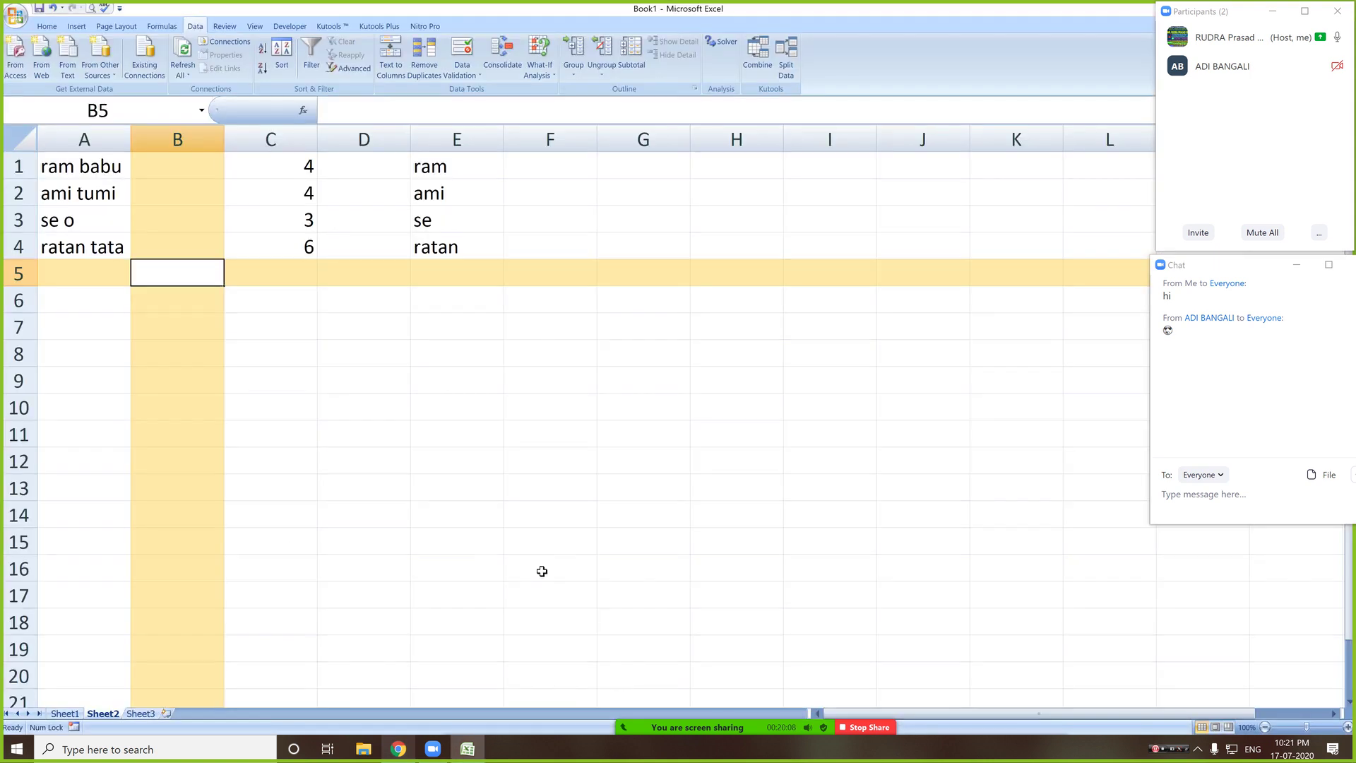
- Compare the C1 and E1 formulas and take the FIND(" ",A1) expression from C1
click(73, 251)
click(288, 167)
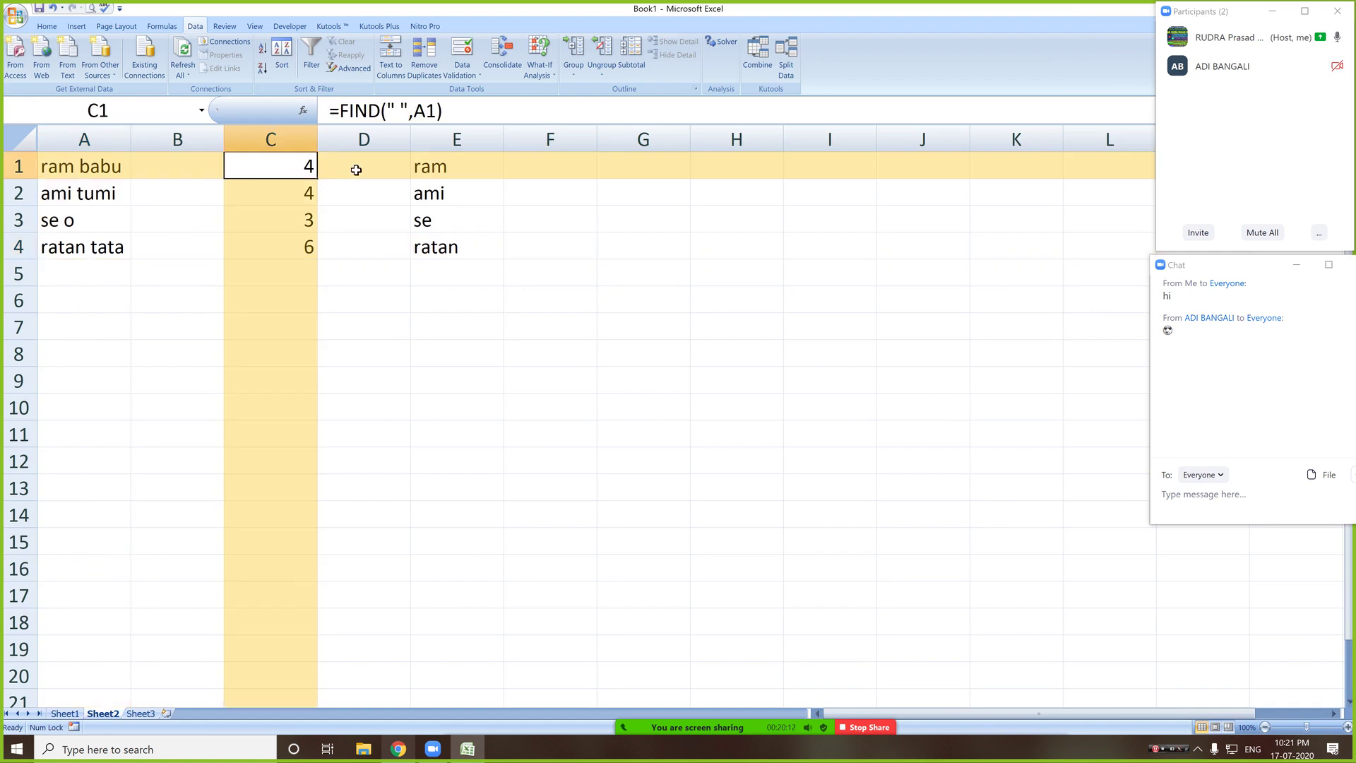
click(427, 170)
click(274, 174)
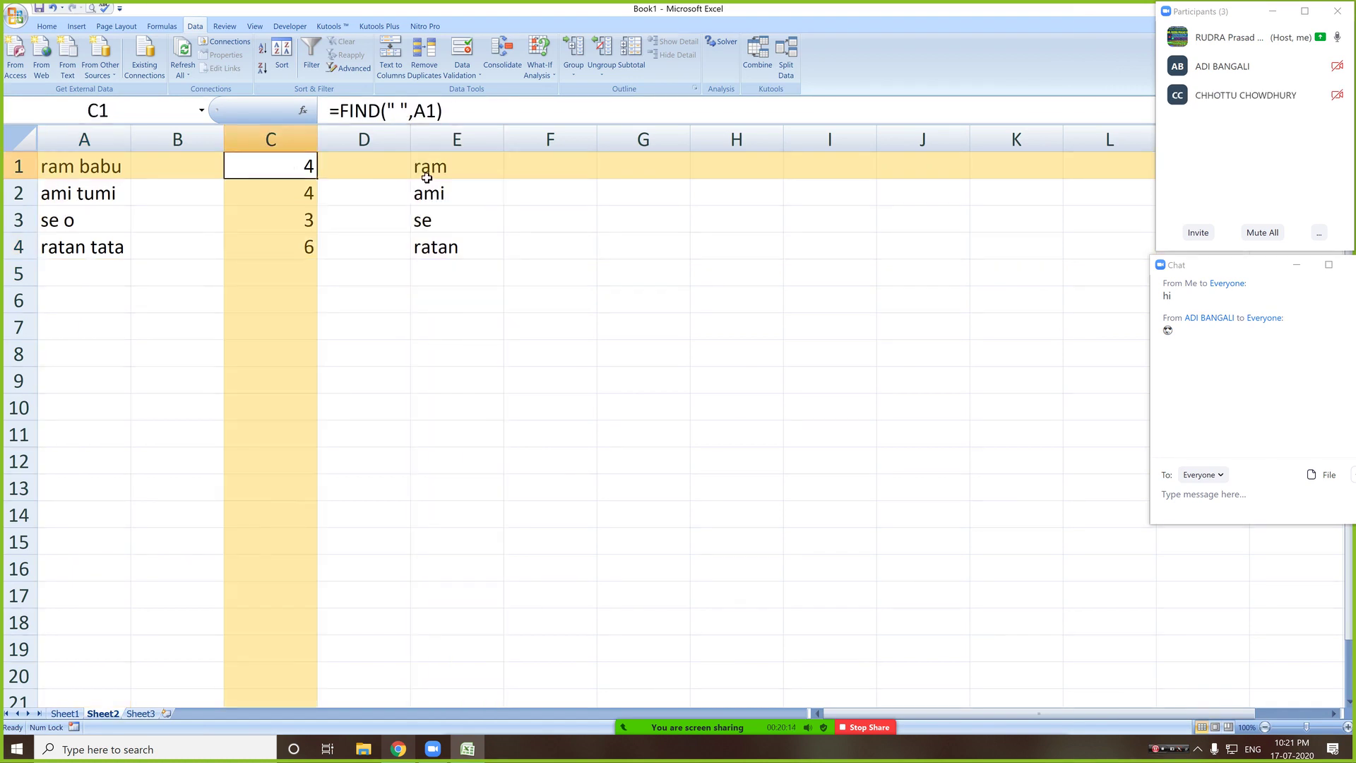
click(434, 173)
click(303, 173)
drag(443, 111, 342, 111)
key(ctrl+c)
key(BackSpace)
key(Escape)
- Clear C1:C4 and replace E1's C1 reference with FIND(" ",A1)
drag(233, 166, 297, 256)
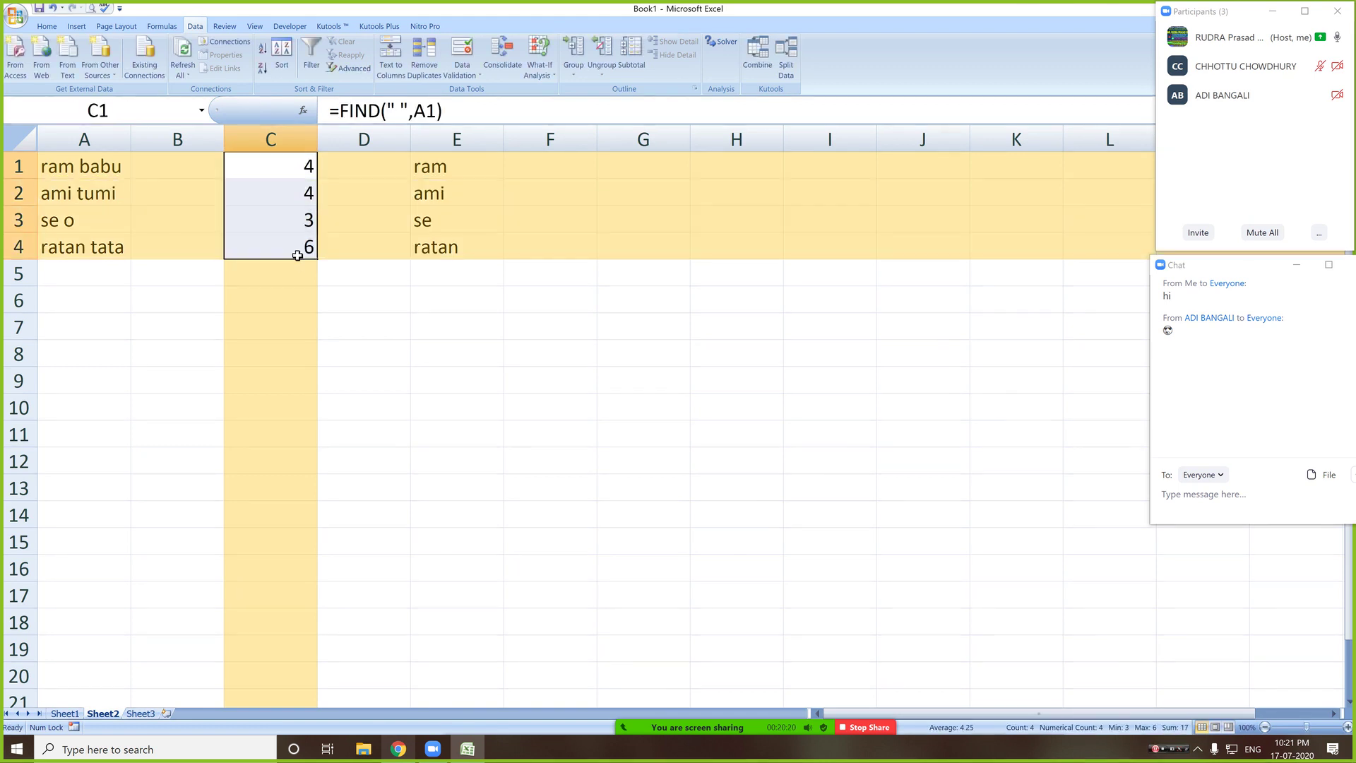
key(Delete)
click(426, 166)
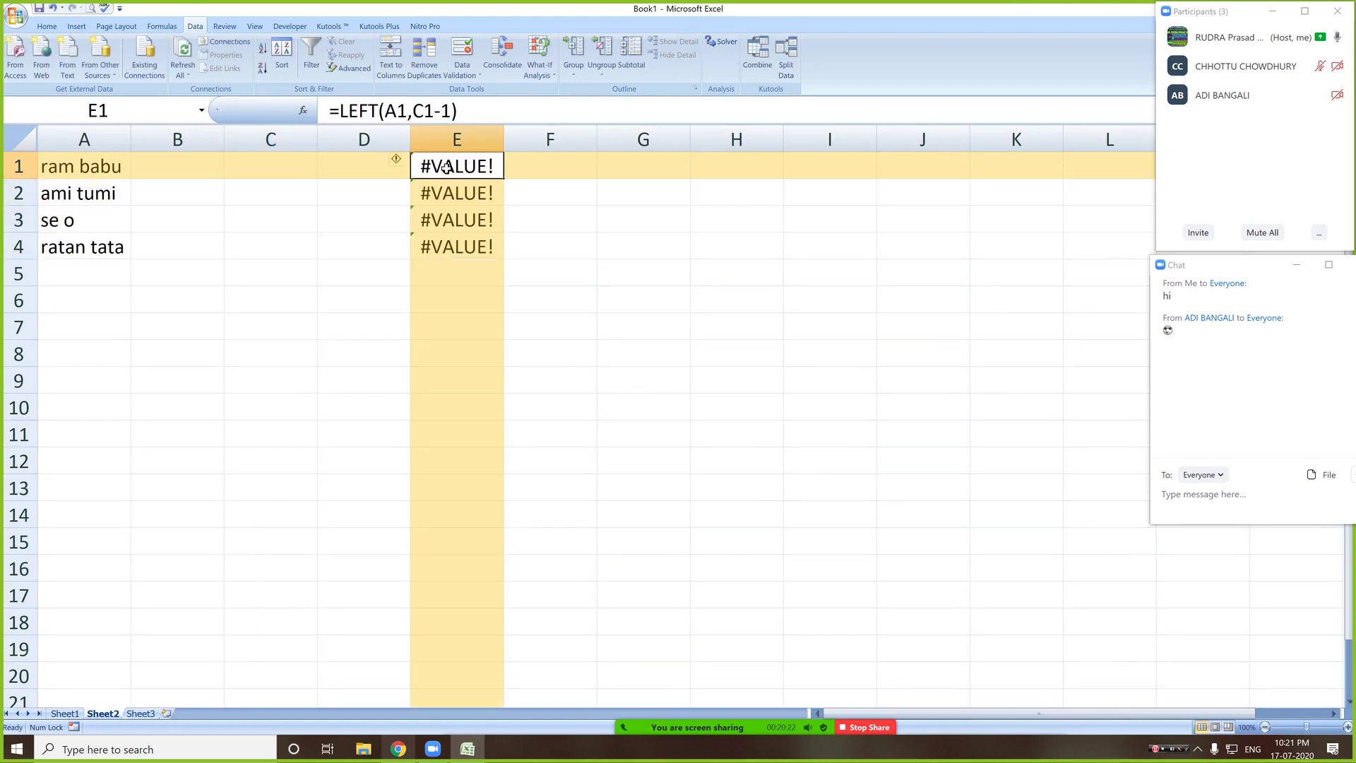
drag(417, 111, 433, 111)
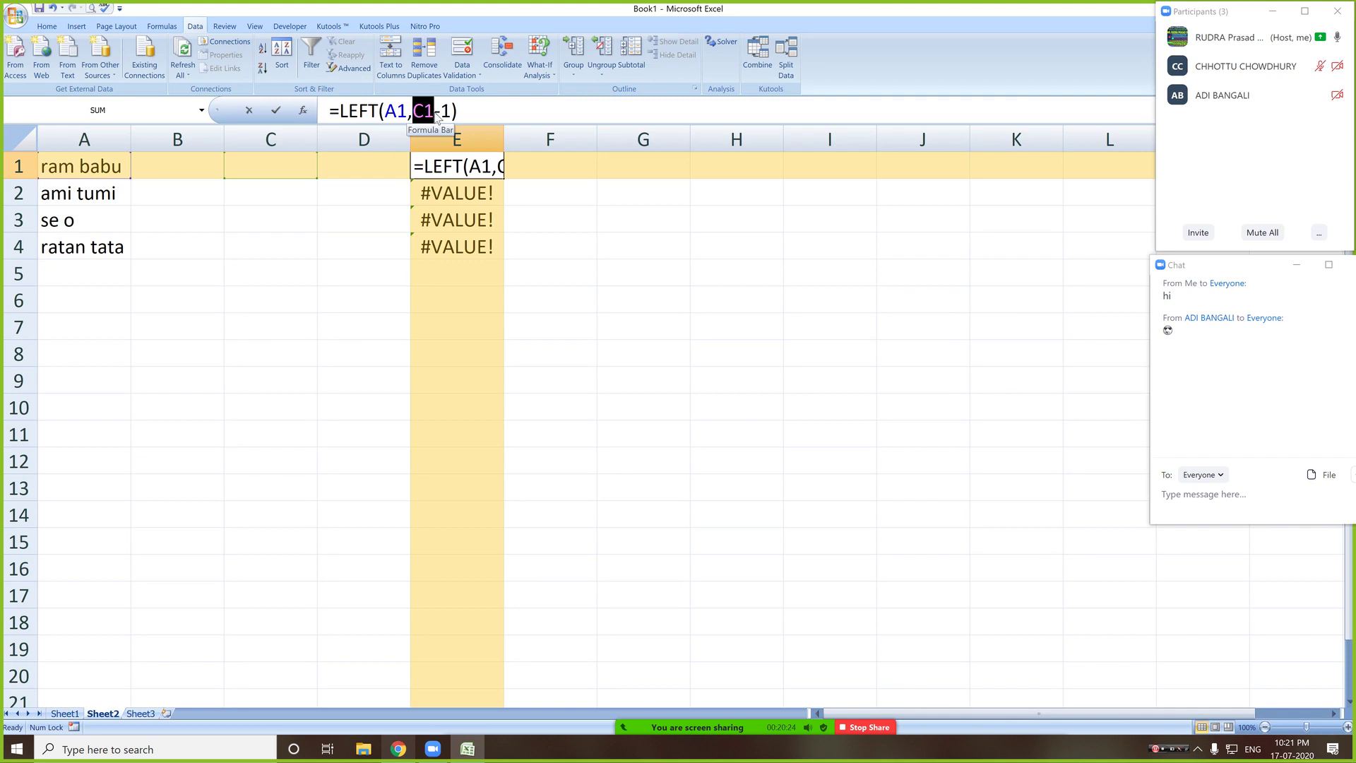
key(ctrl+v)
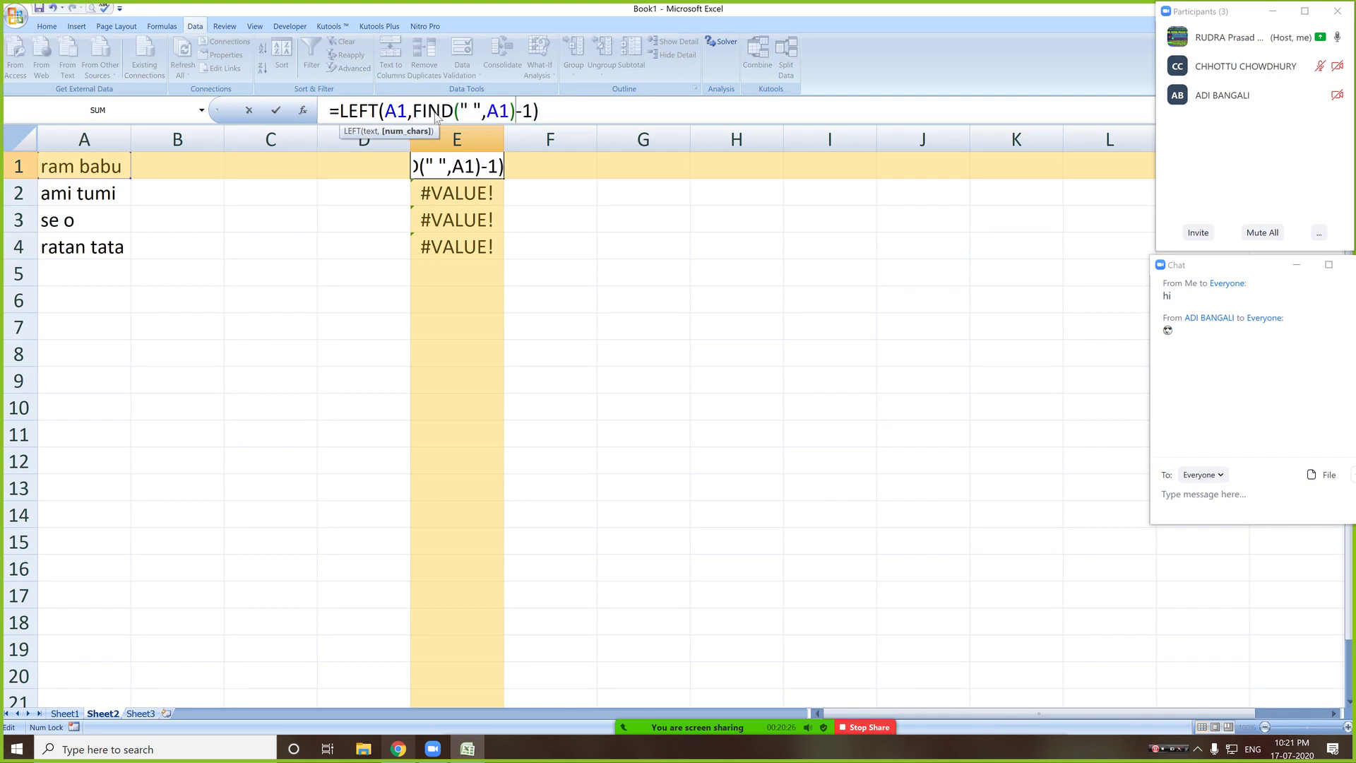
key(Return)
- Fill =LEFT(A1,FIND(" ",A1)-1) down to E4, giving ram, ami, se and ratan
click(475, 173)
drag(504, 182, 500, 258)
drag(364, 139, 204, 144)
- Delete columns B to D
right_click(201, 147)
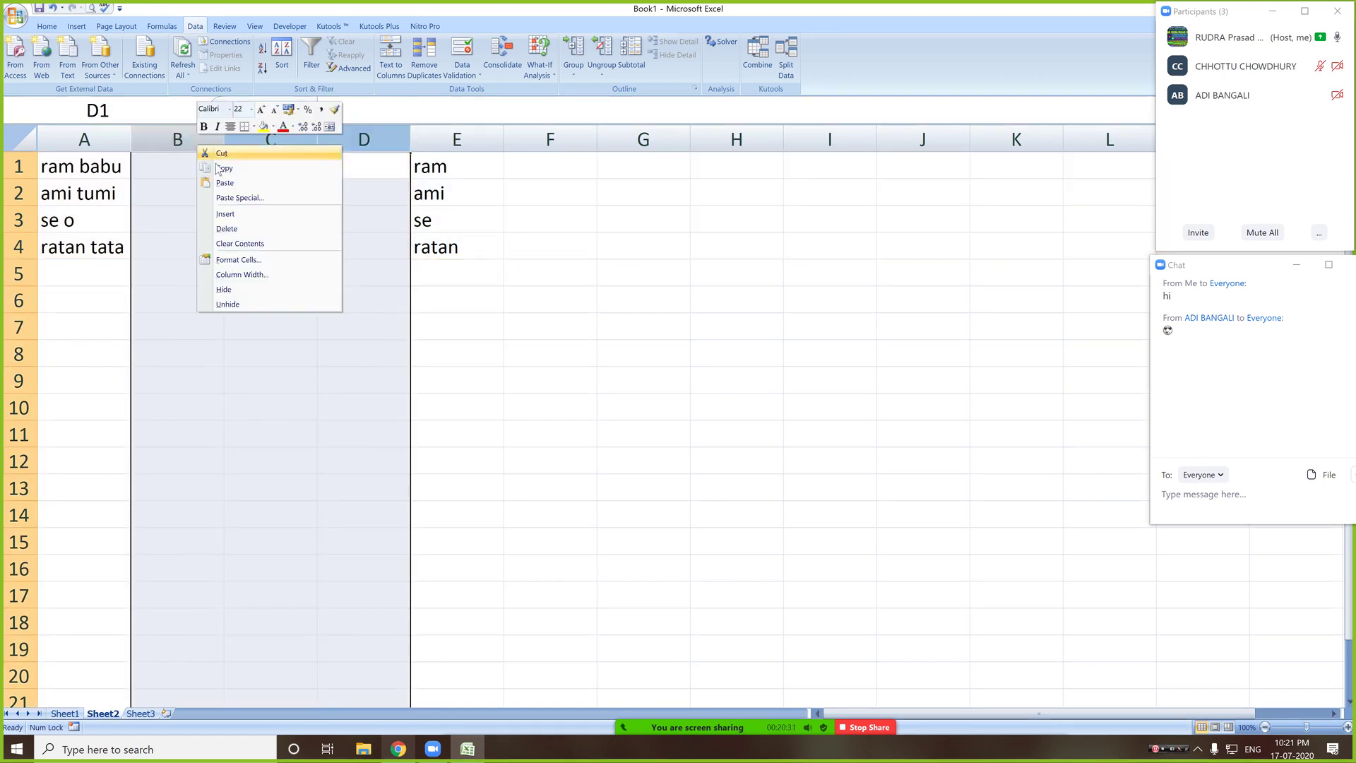
click(233, 228)
click(240, 195)
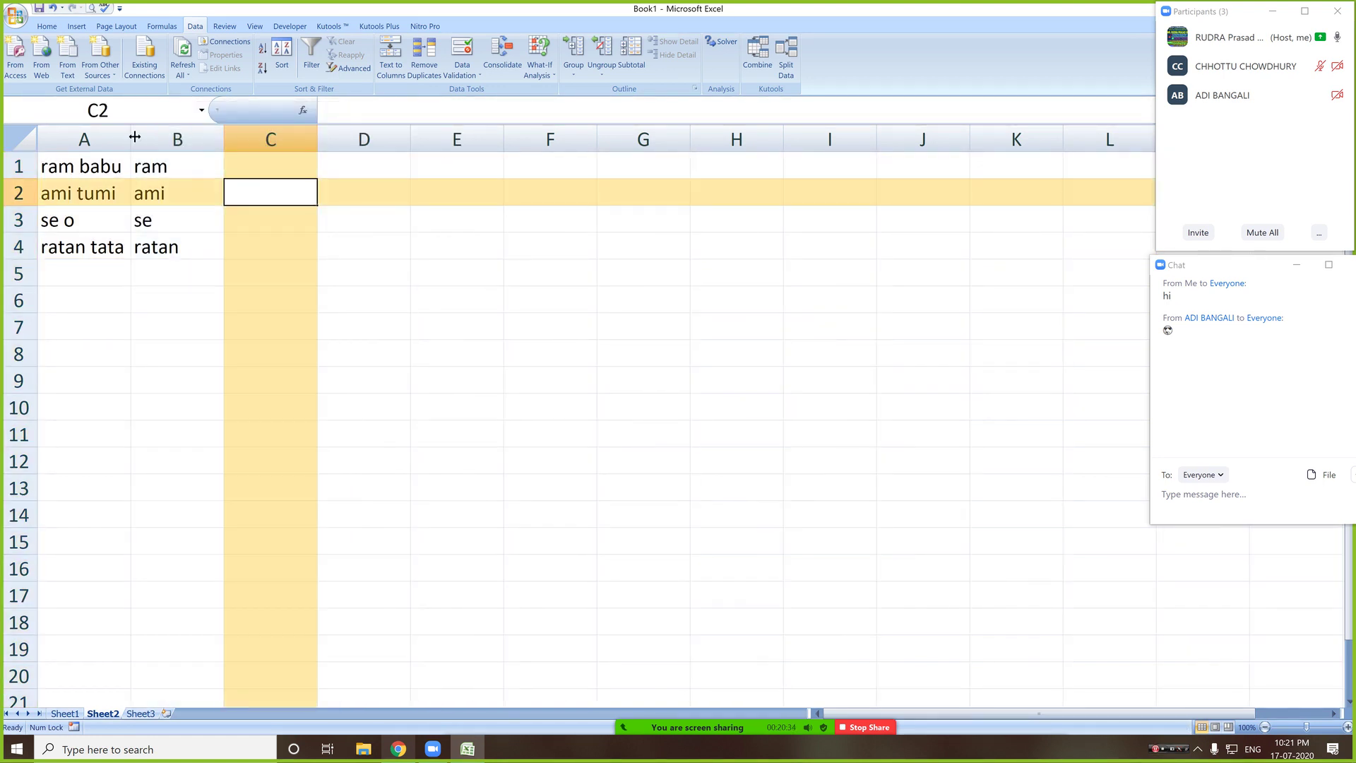
- Insert a header row with Name, Fname, Lname in A1:C1 and begin =RIGHT( in C2
right_click(20, 162)
click(67, 232)
click(88, 173)
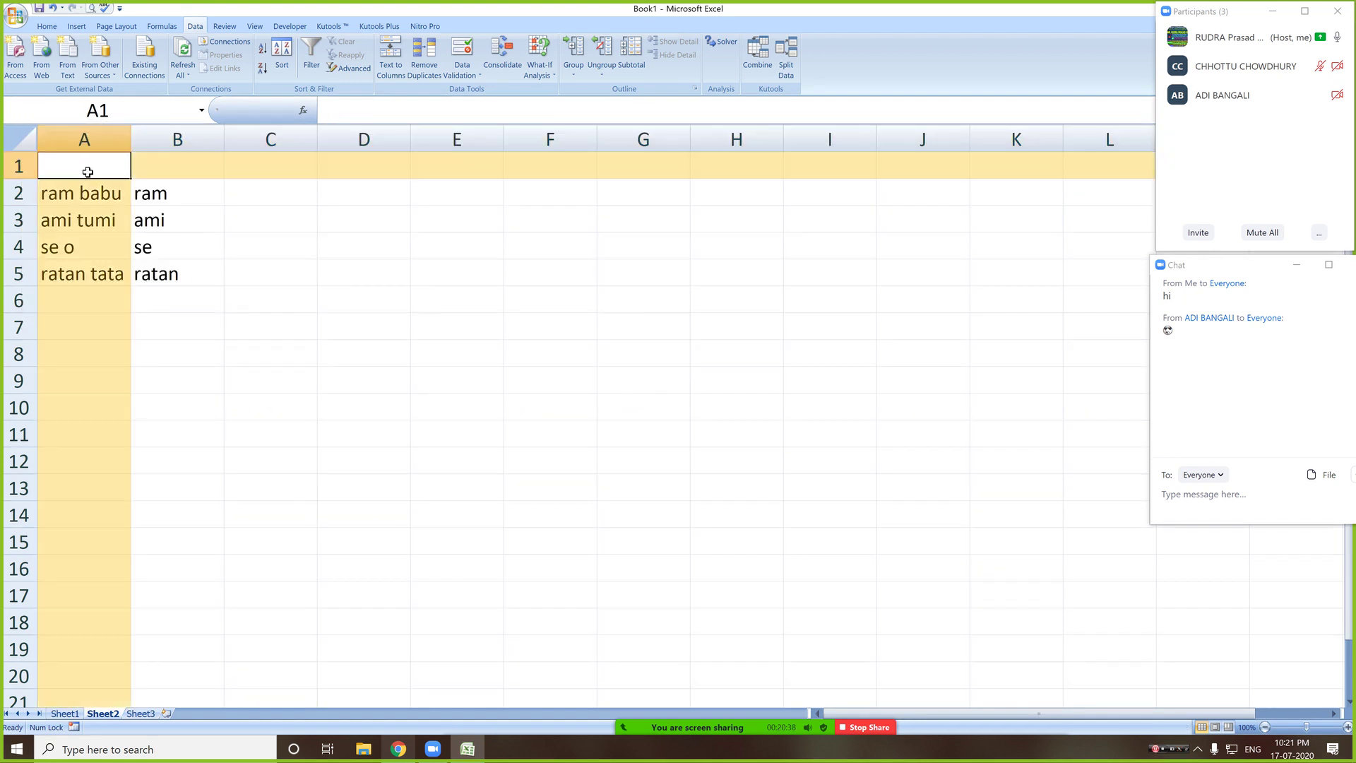
text(Name)
key(Tab)
text(`)
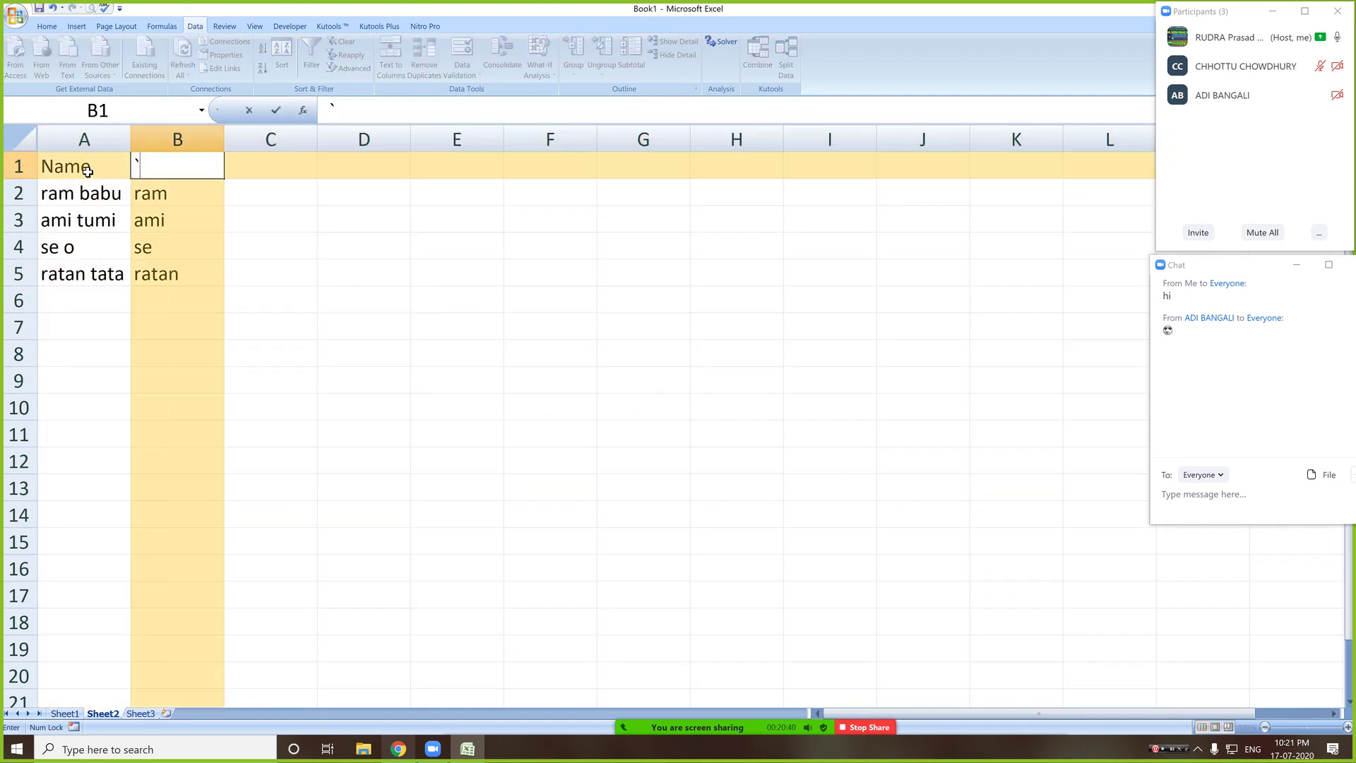
text(Fname)
key(Tab)
text(Lname)
key(Return)
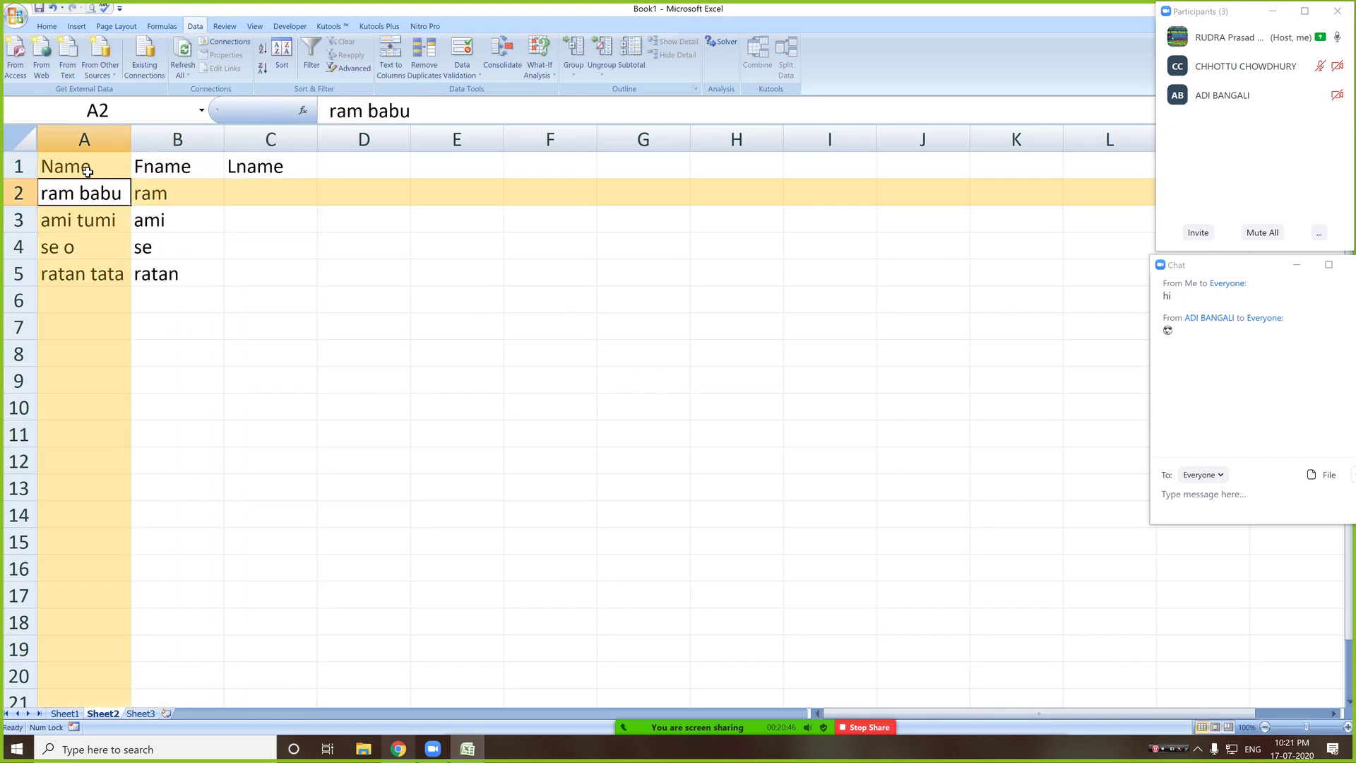
key(Tab)
key(Tab)
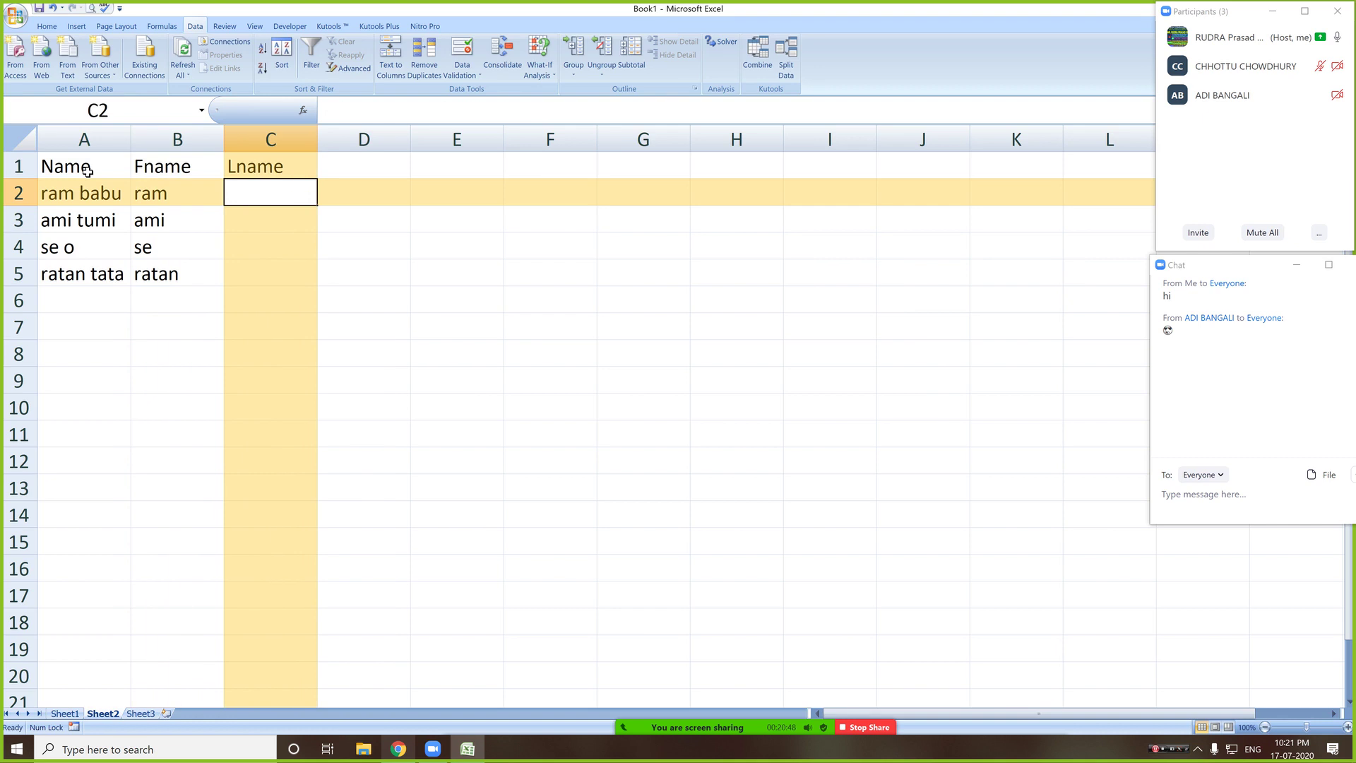
text(=right()
- Complete =RIGHT(A2,4) in C2 and fill it down to C5
click(82, 195)
text(,4)
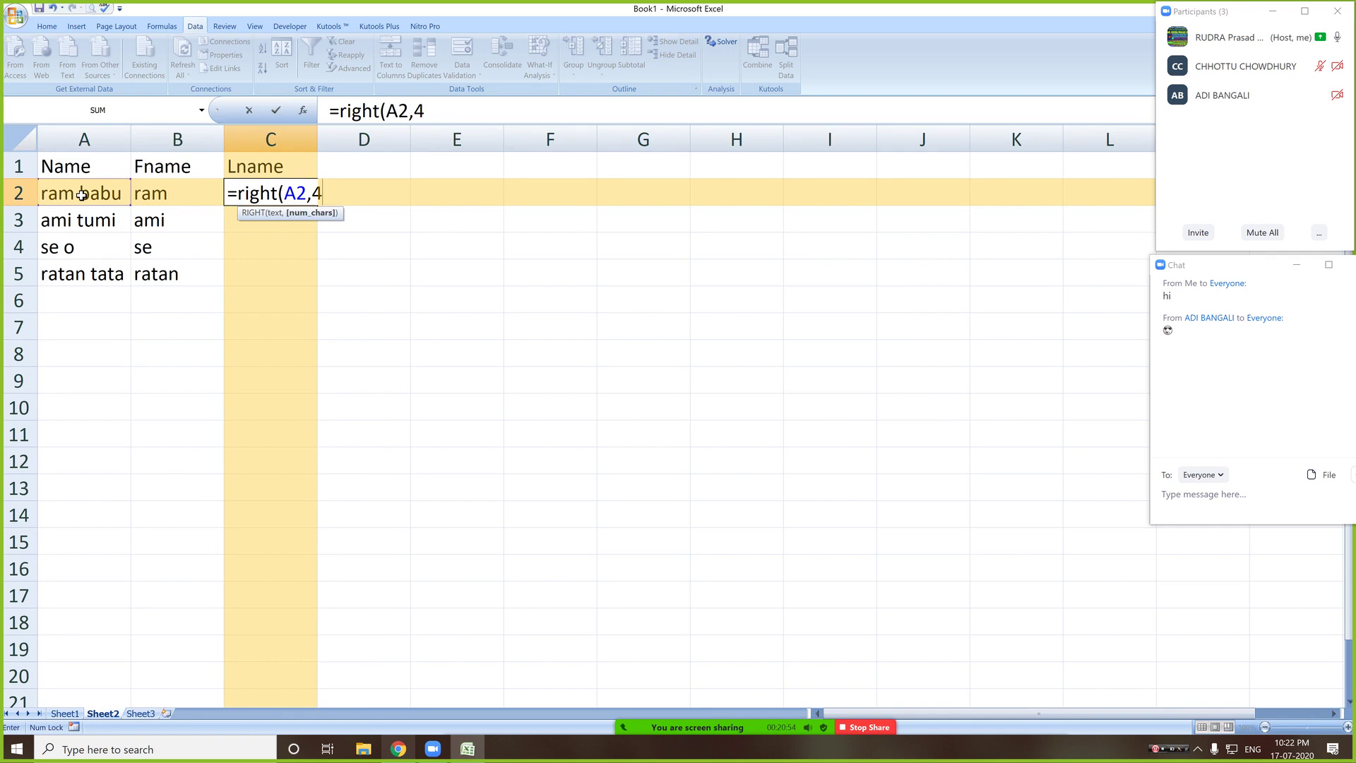
key(Return)
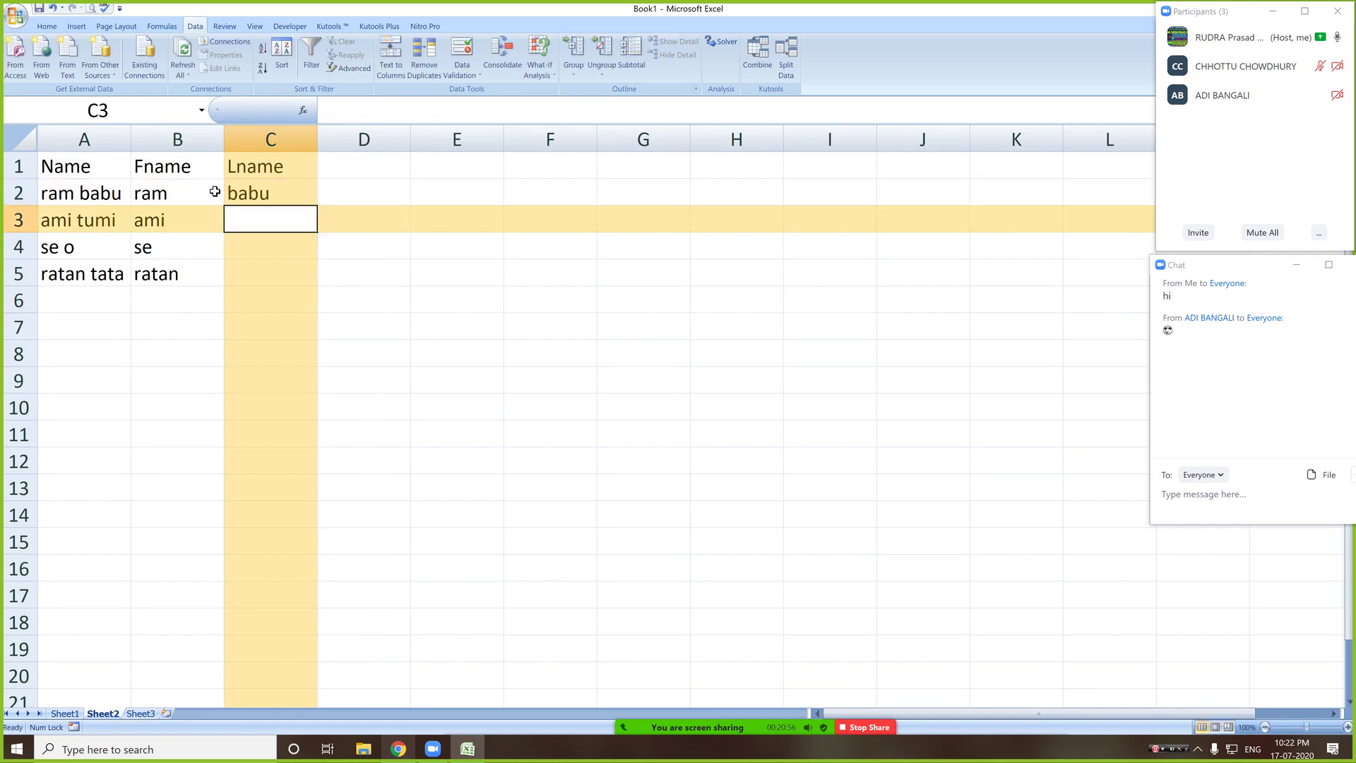
click(280, 196)
drag(318, 207, 320, 286)
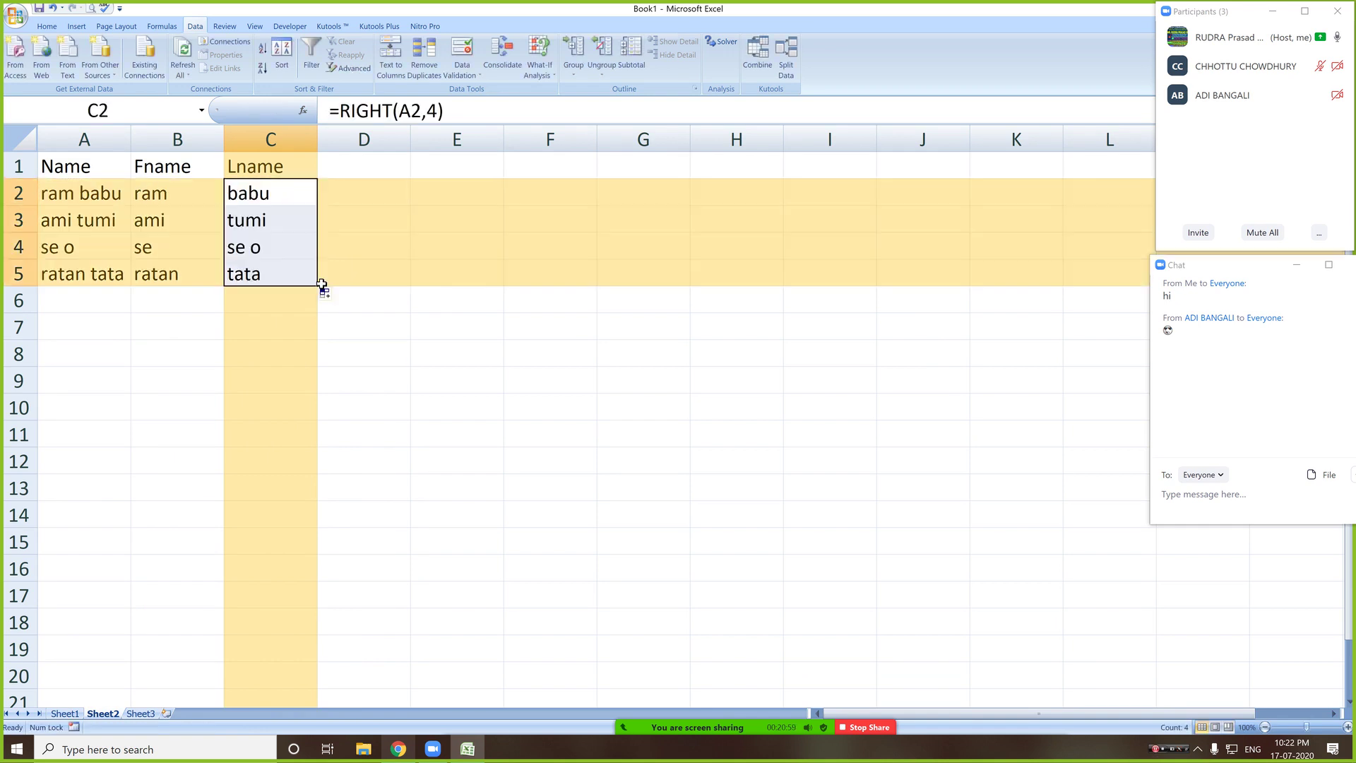
click(268, 192)
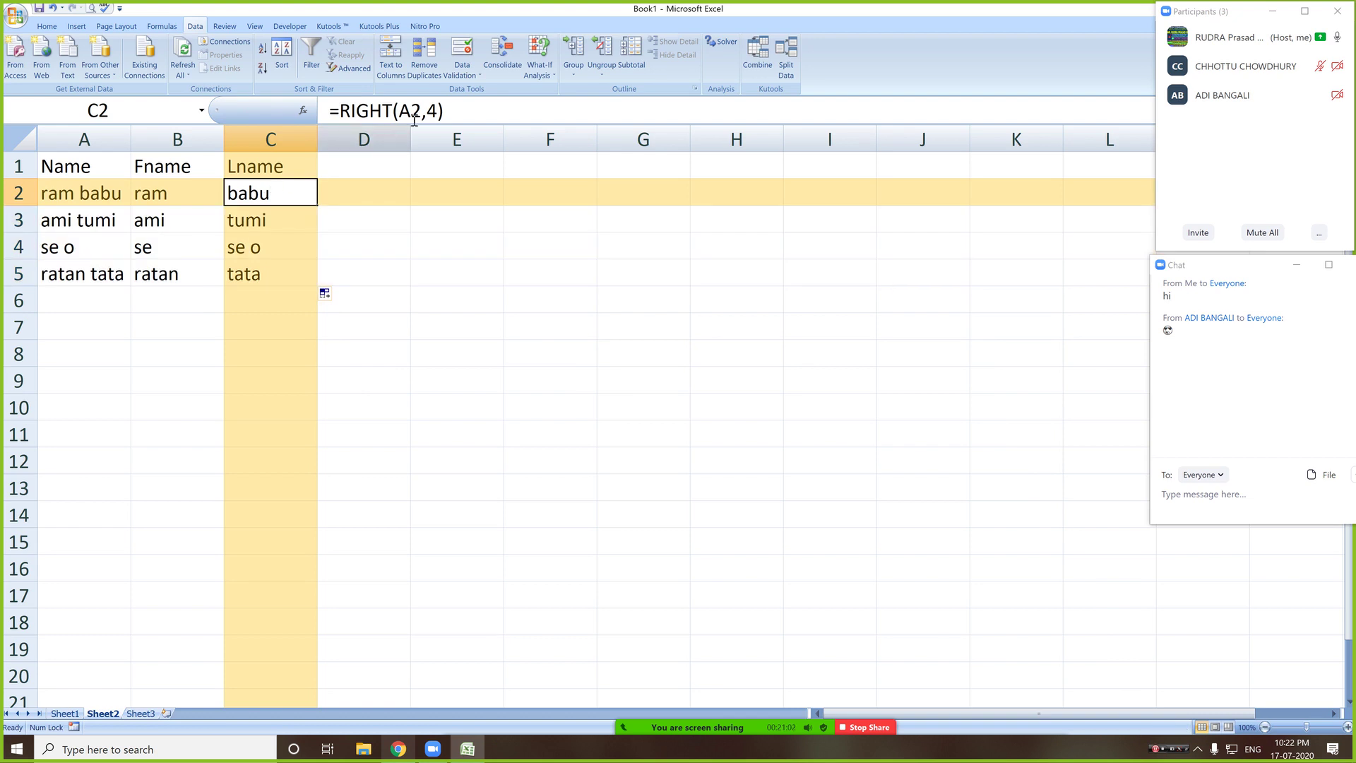
click(185, 189)
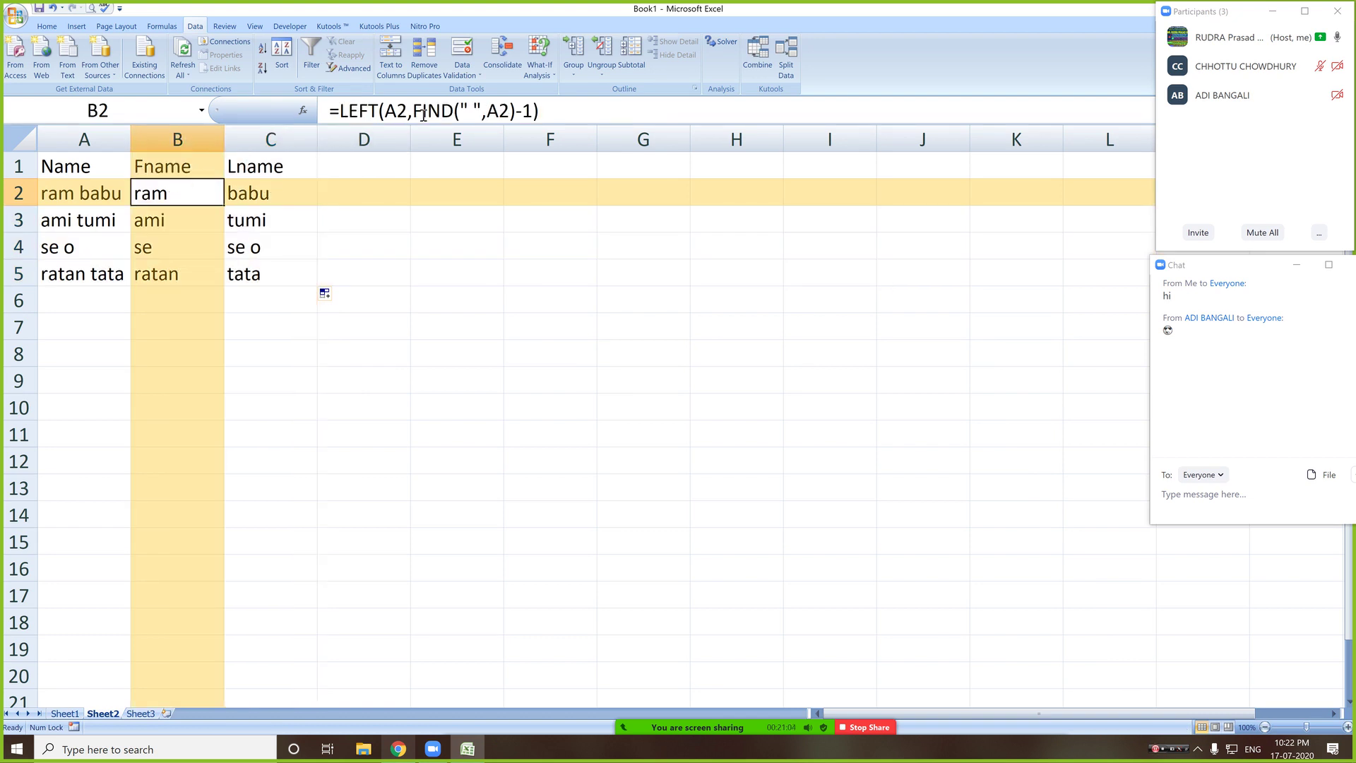
- Replace the fixed 4 in C2 with LEN(A2) minus the pasted FIND expression
click(262, 197)
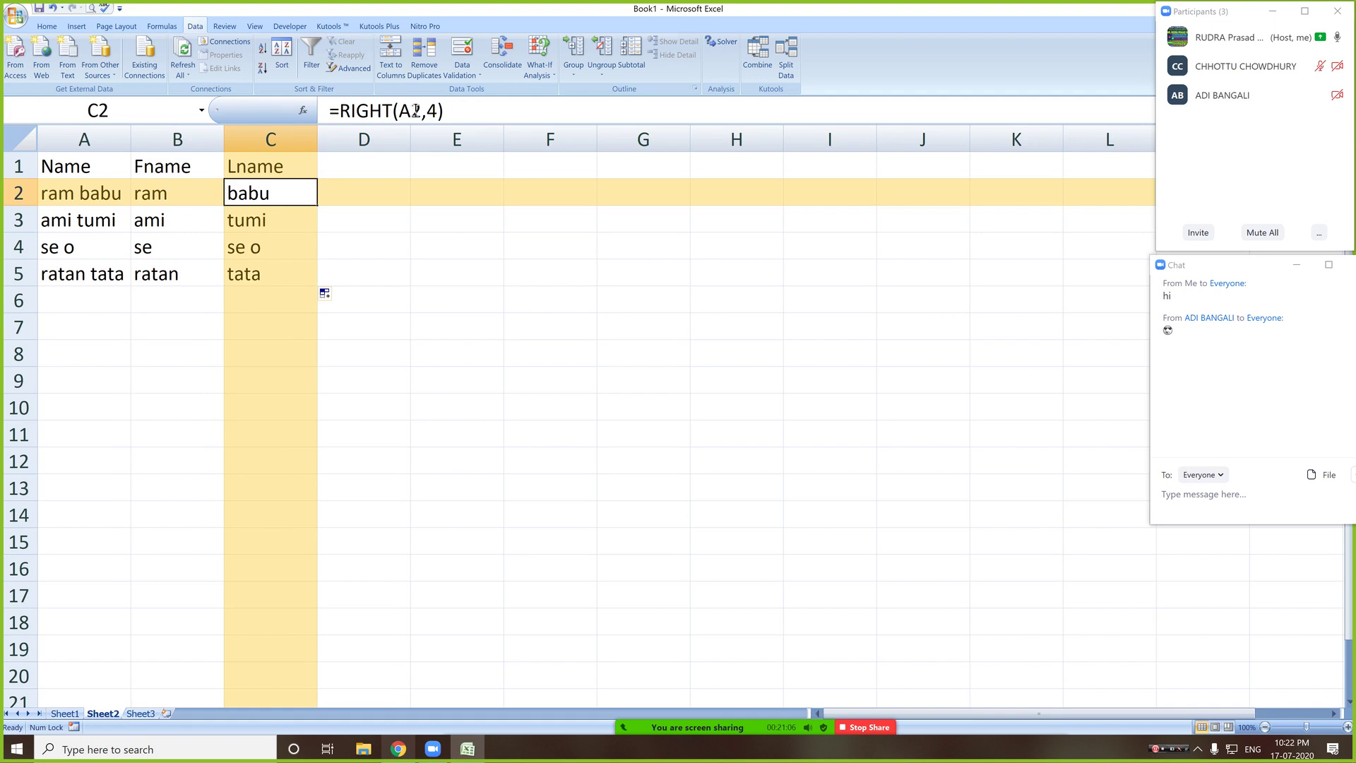
double_click(430, 110)
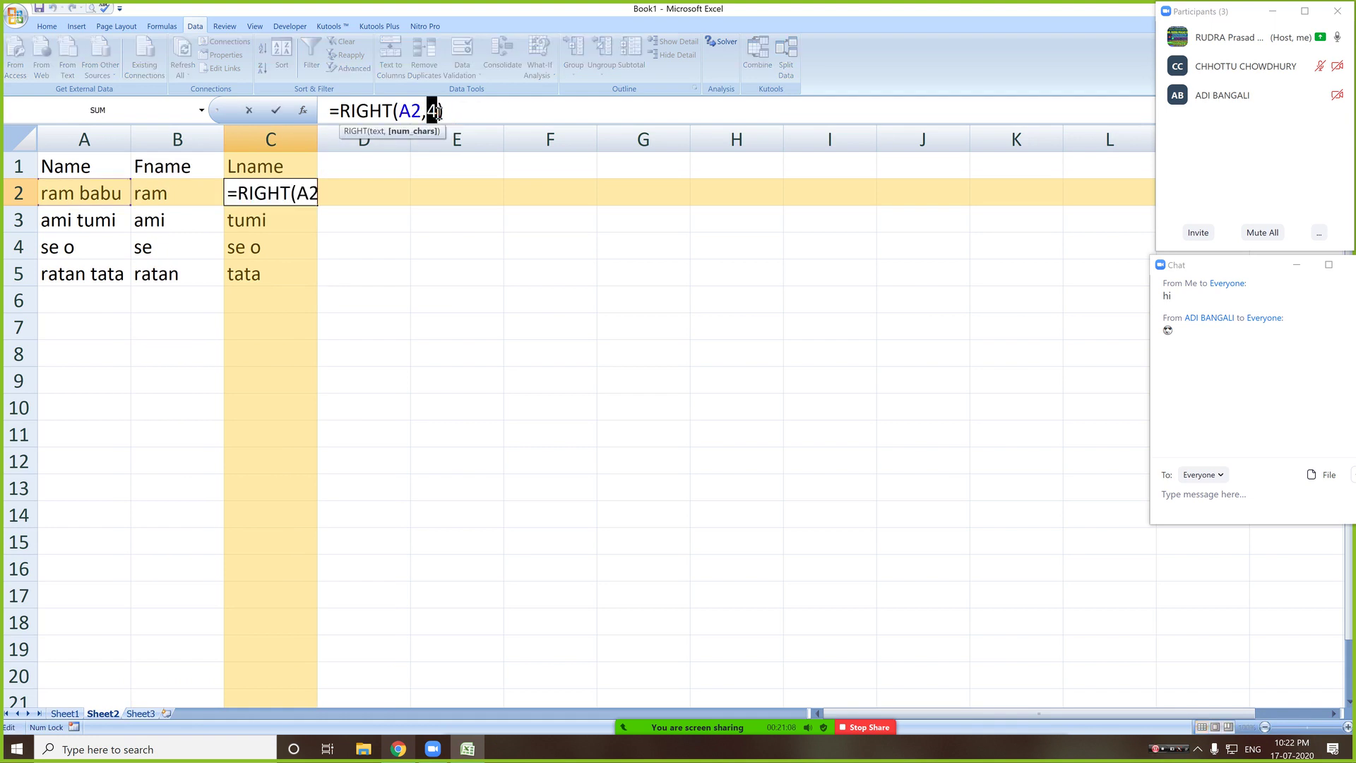
text(FIND(" ",A1))
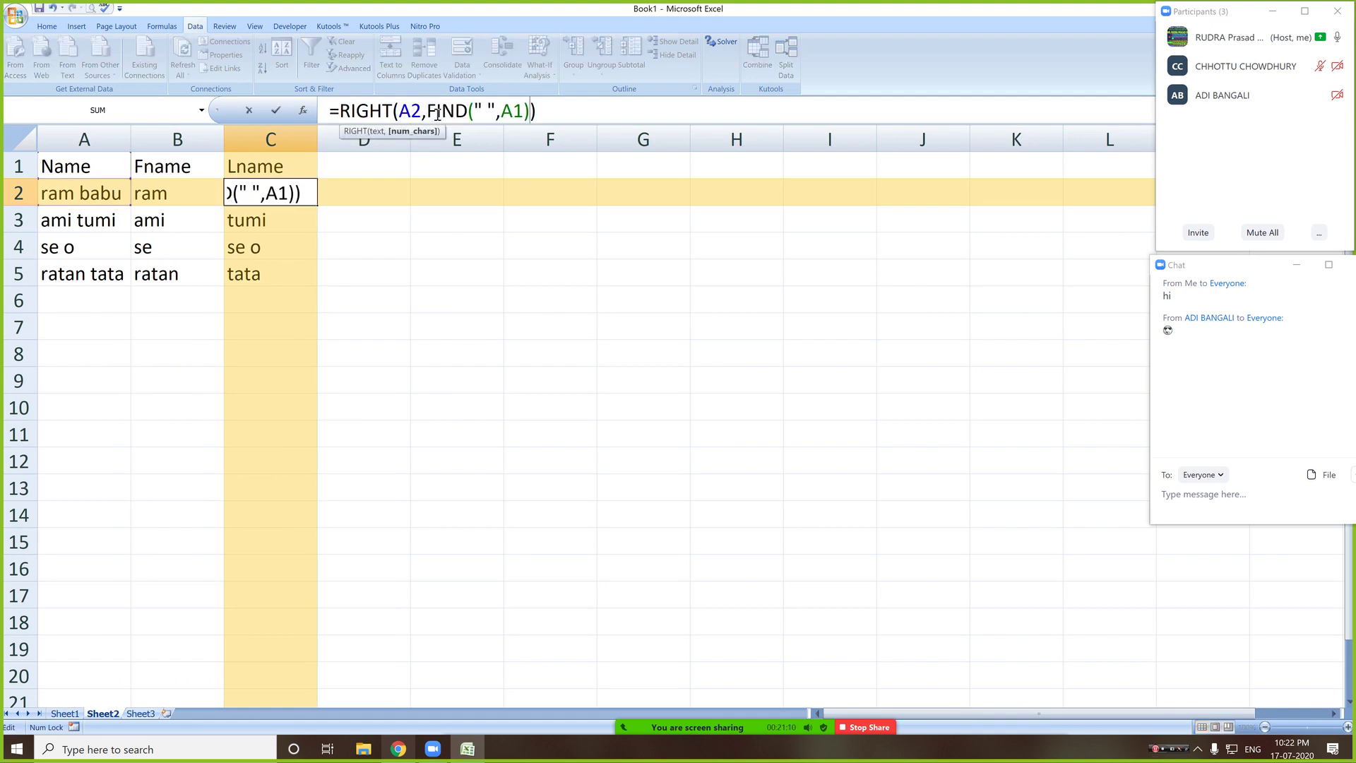
key(Return)
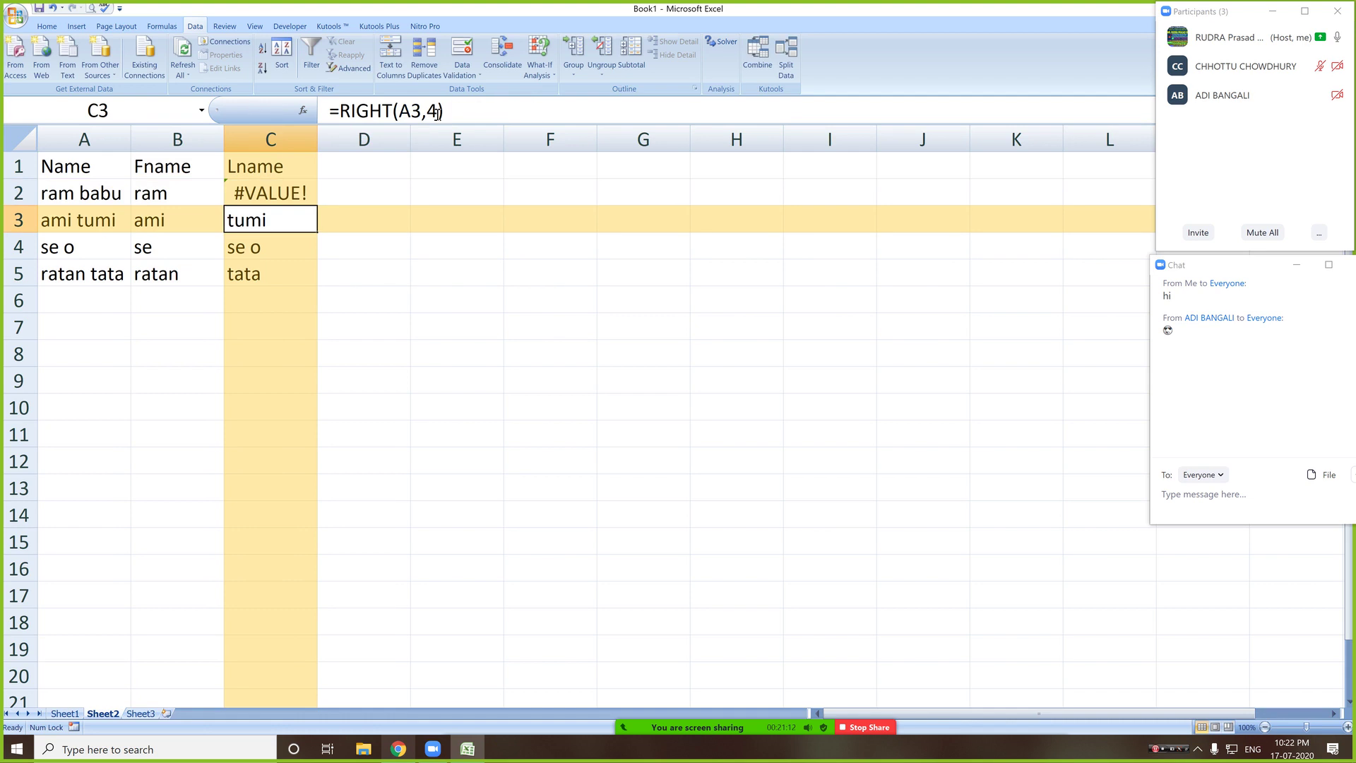
key(Up)
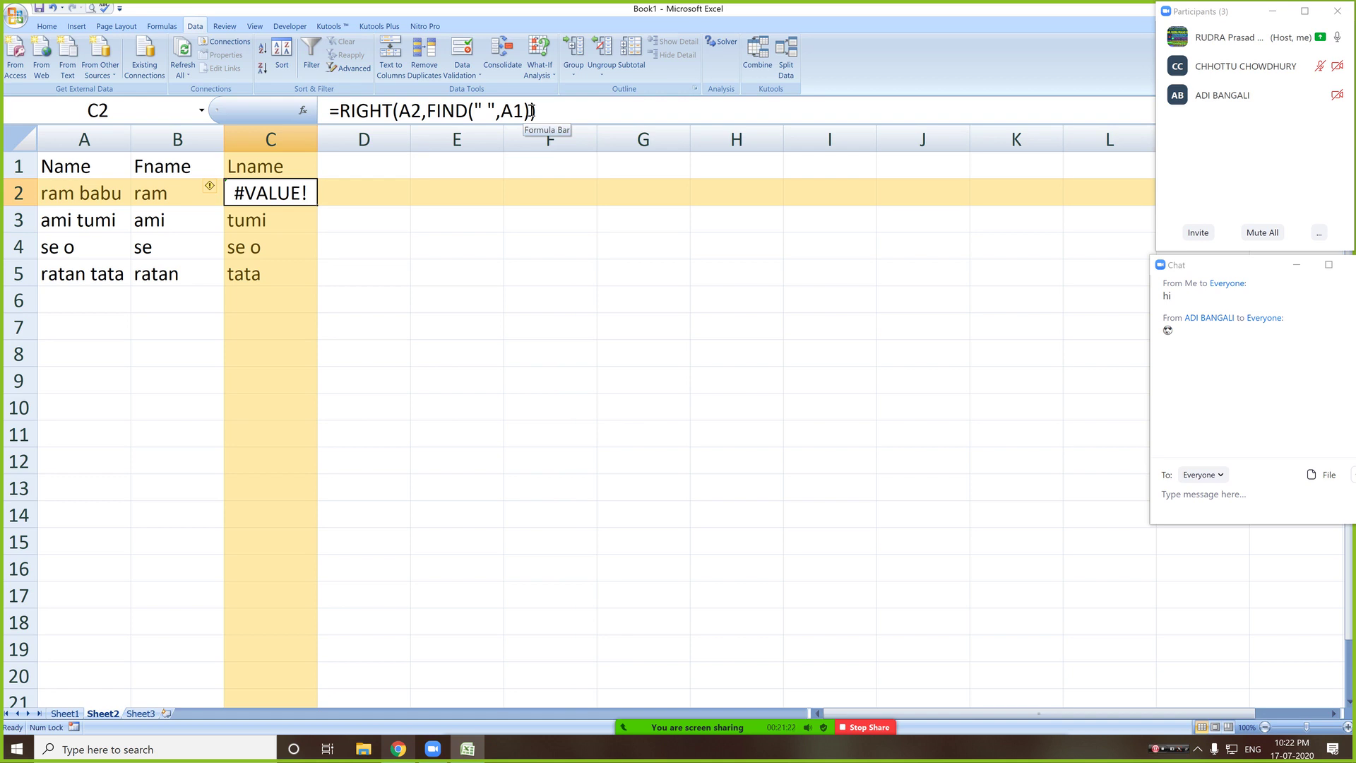
click(431, 110)
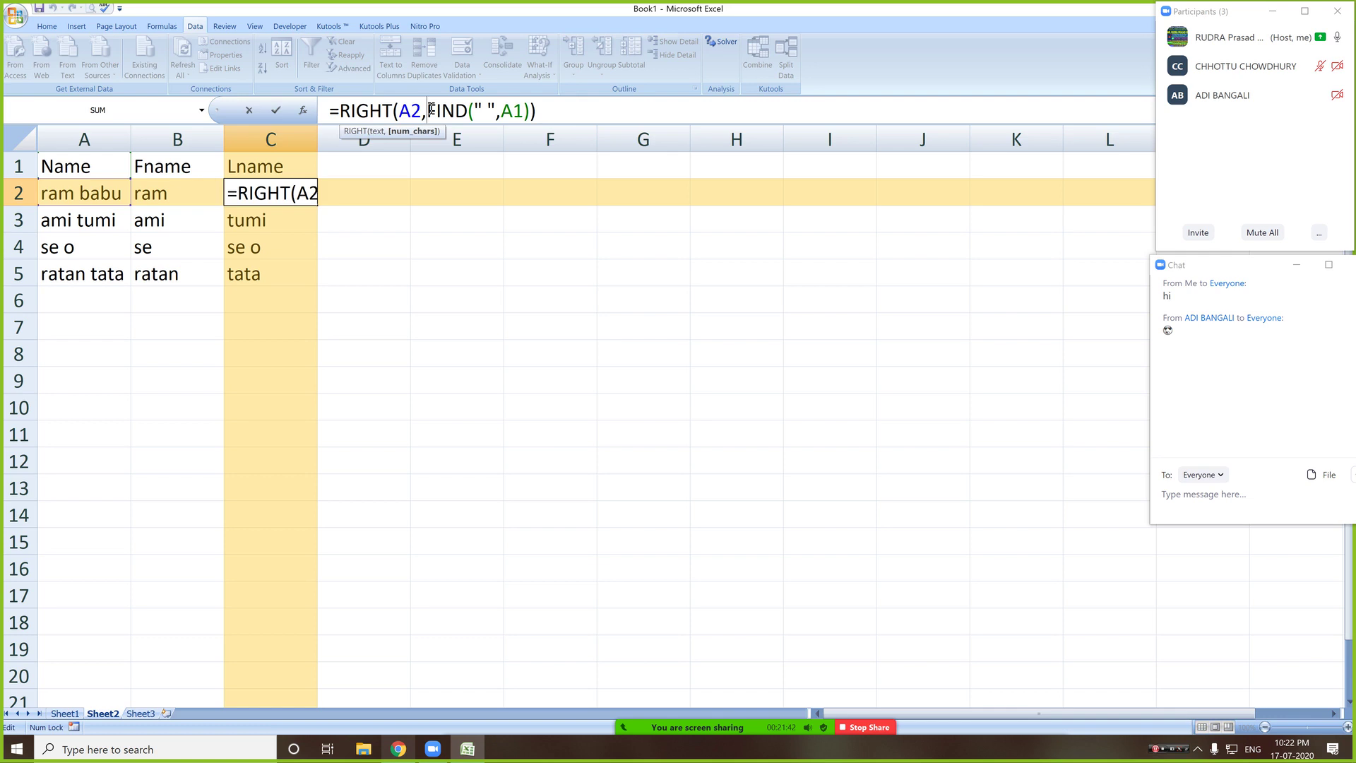
text(len()
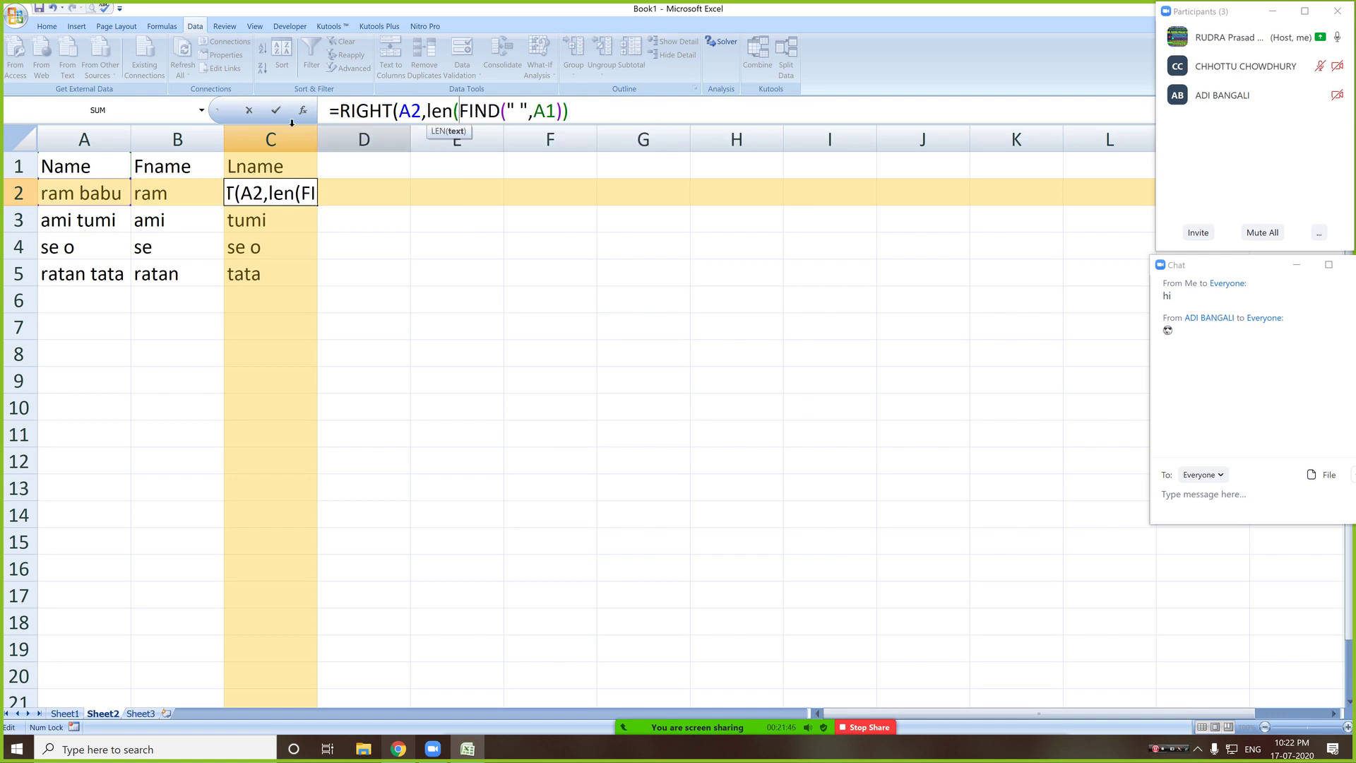
click(113, 192)
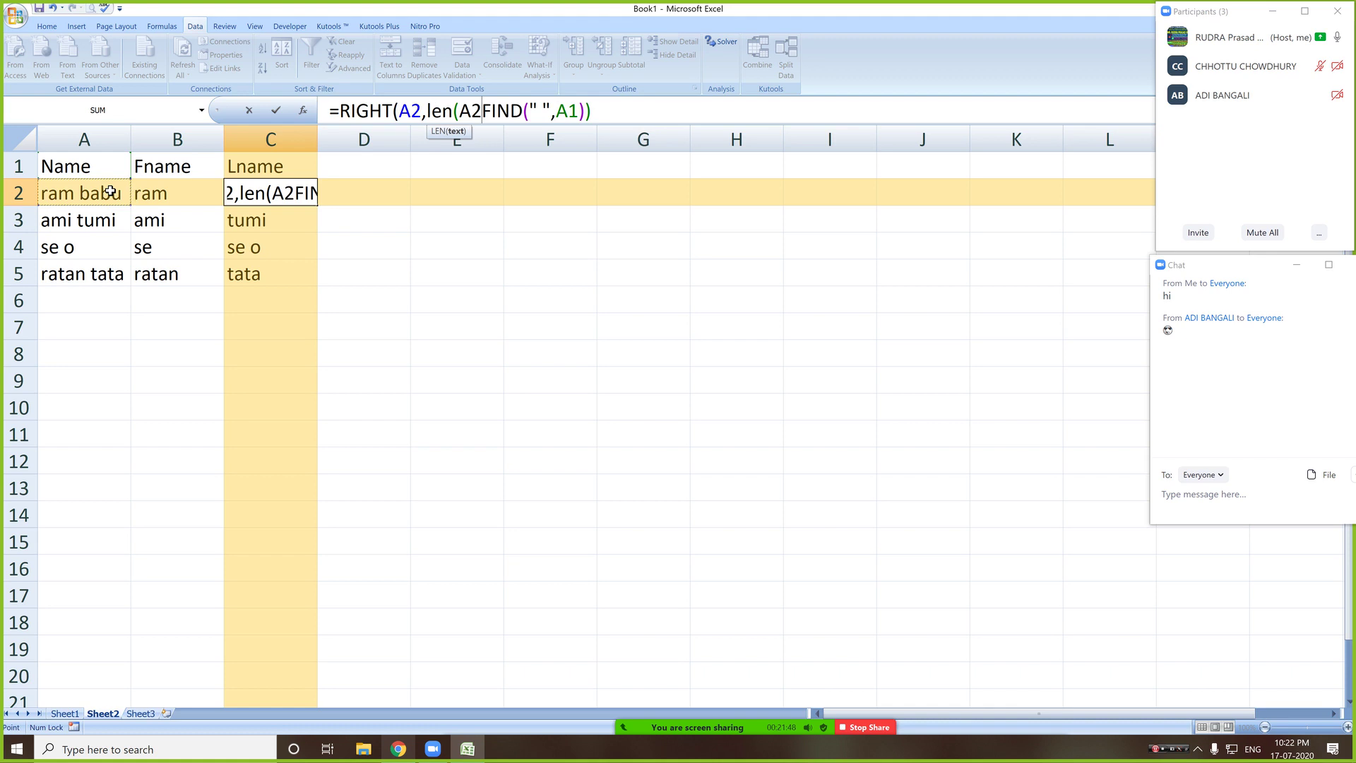
text()-)
key(Return)
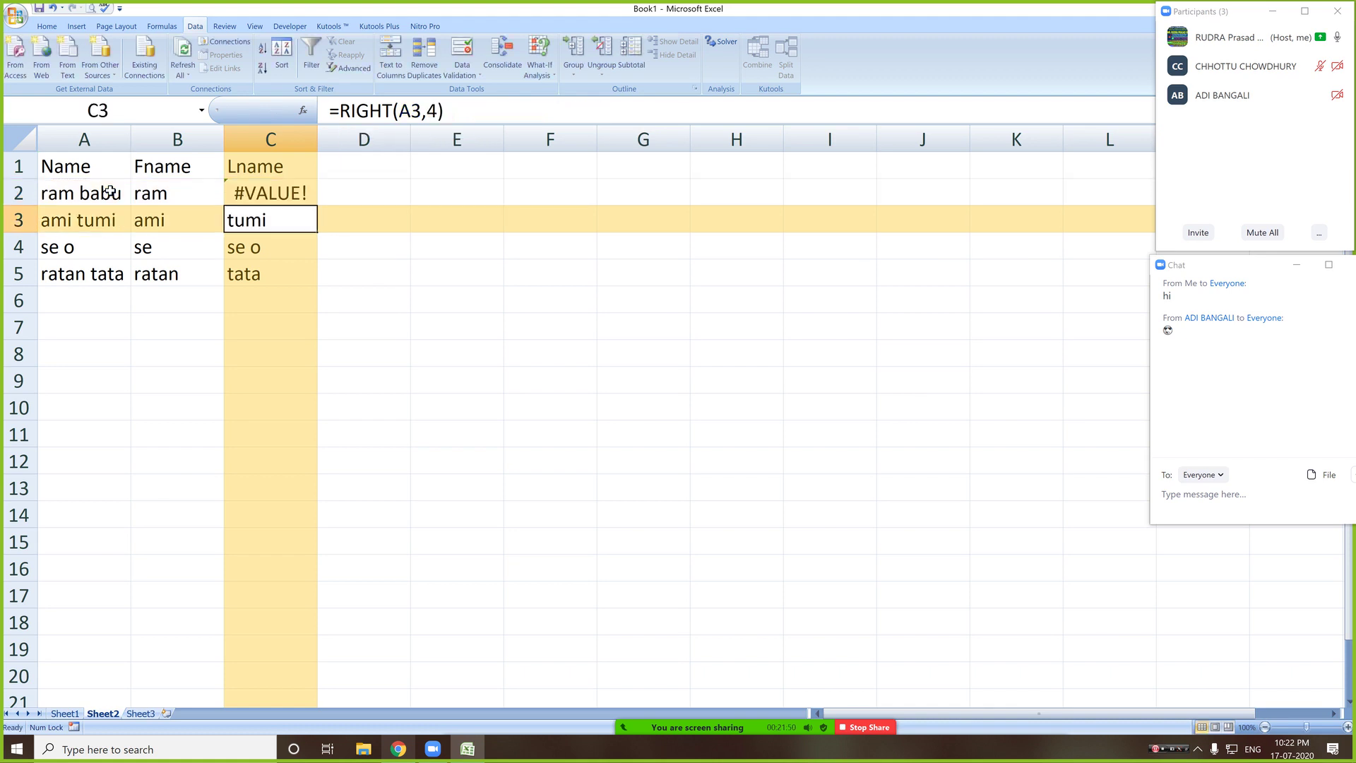
- Correct FIND's reference to A2, giving =RIGHT(A2,LEN(A2)-FIND(" ",A2)), and fill C2 down to C5
click(285, 194)
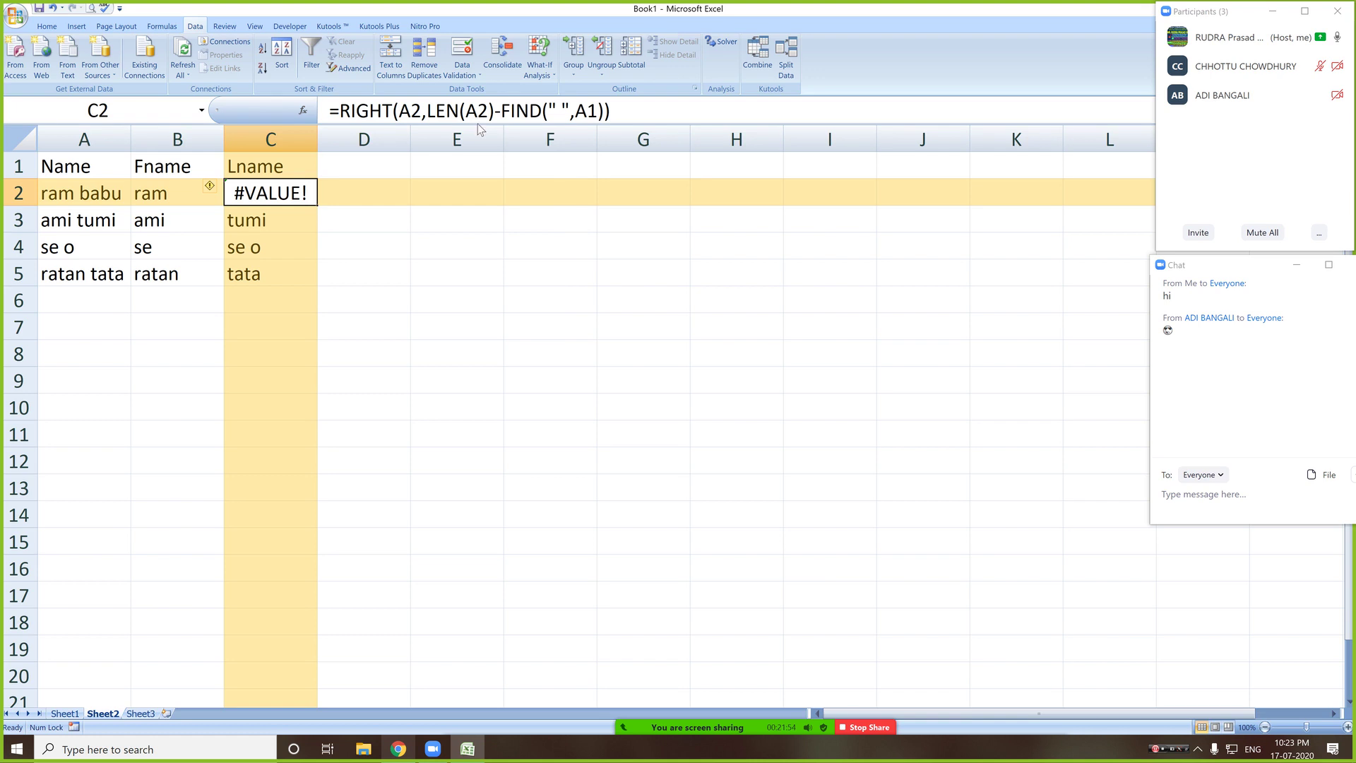
click(589, 111)
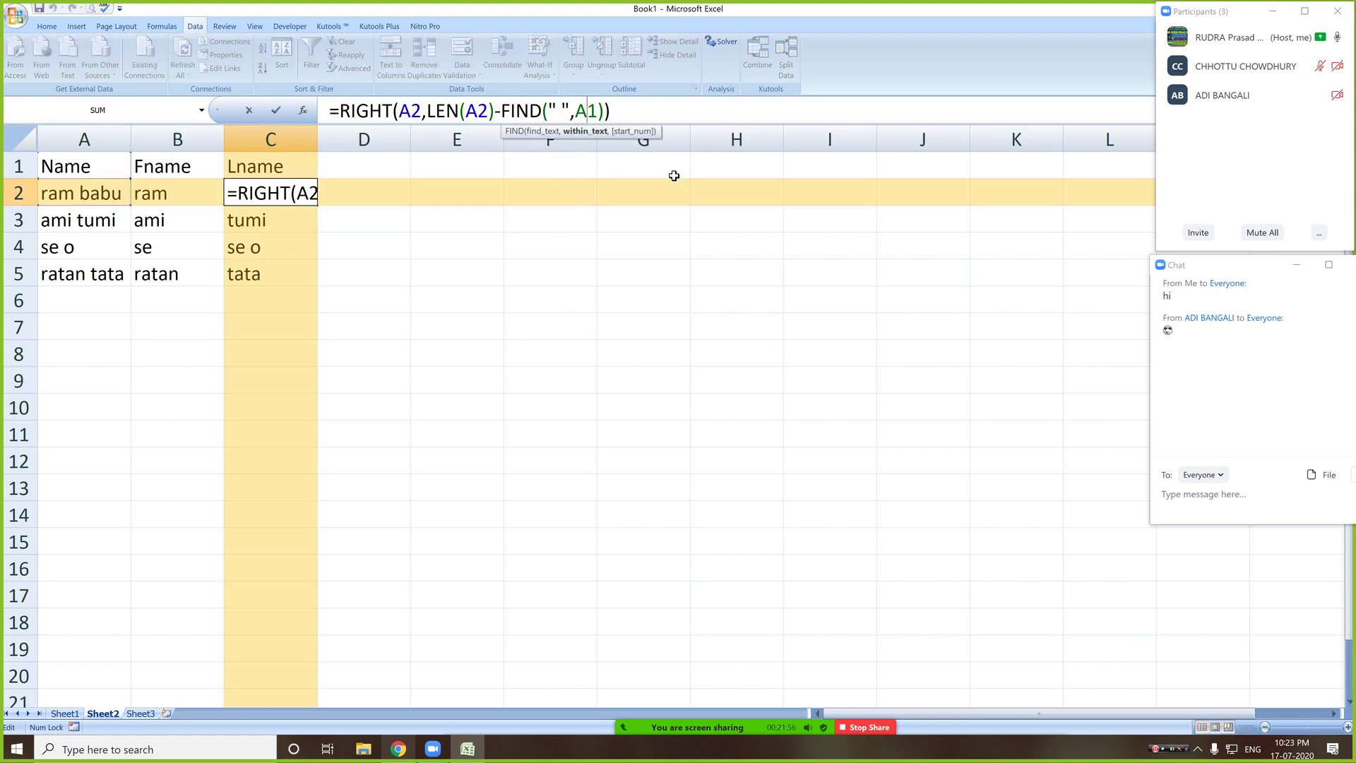
key(Delete)
text(2)
key(Return)
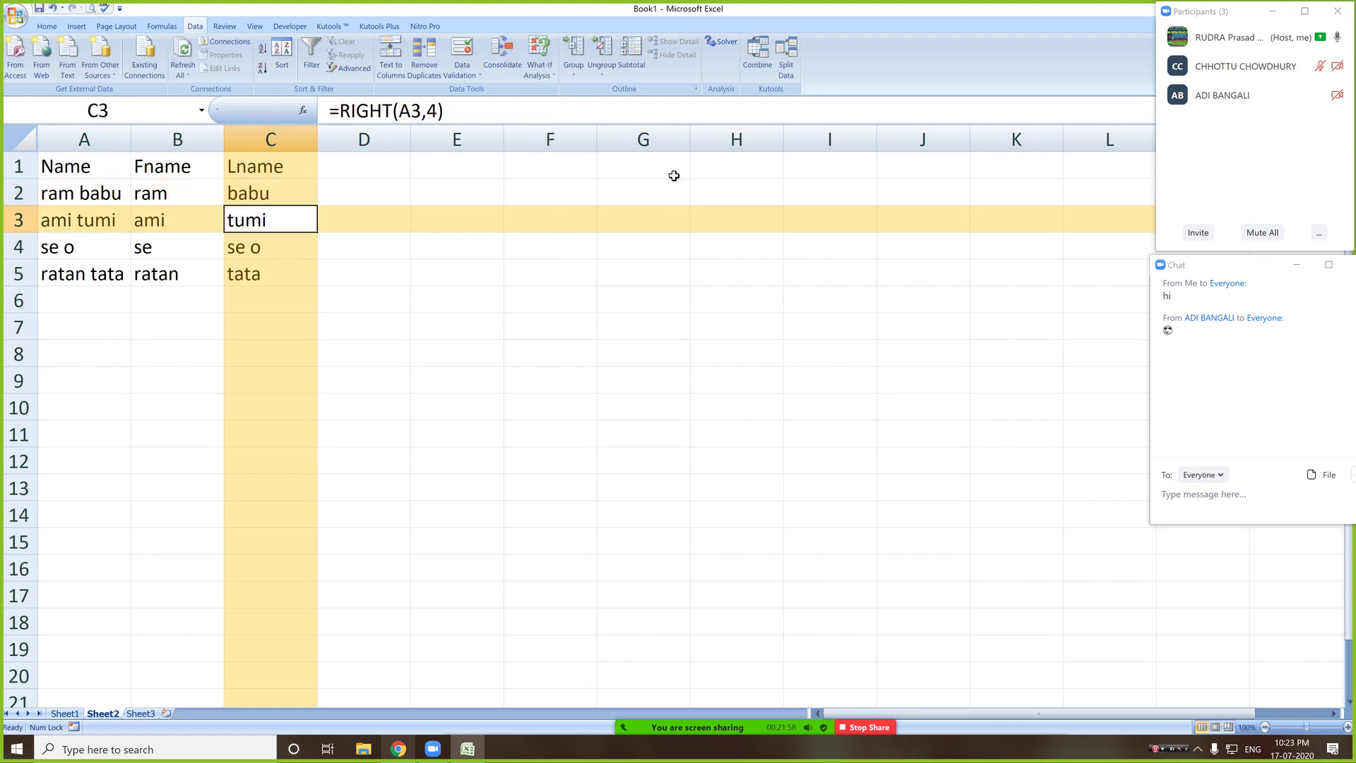
click(291, 202)
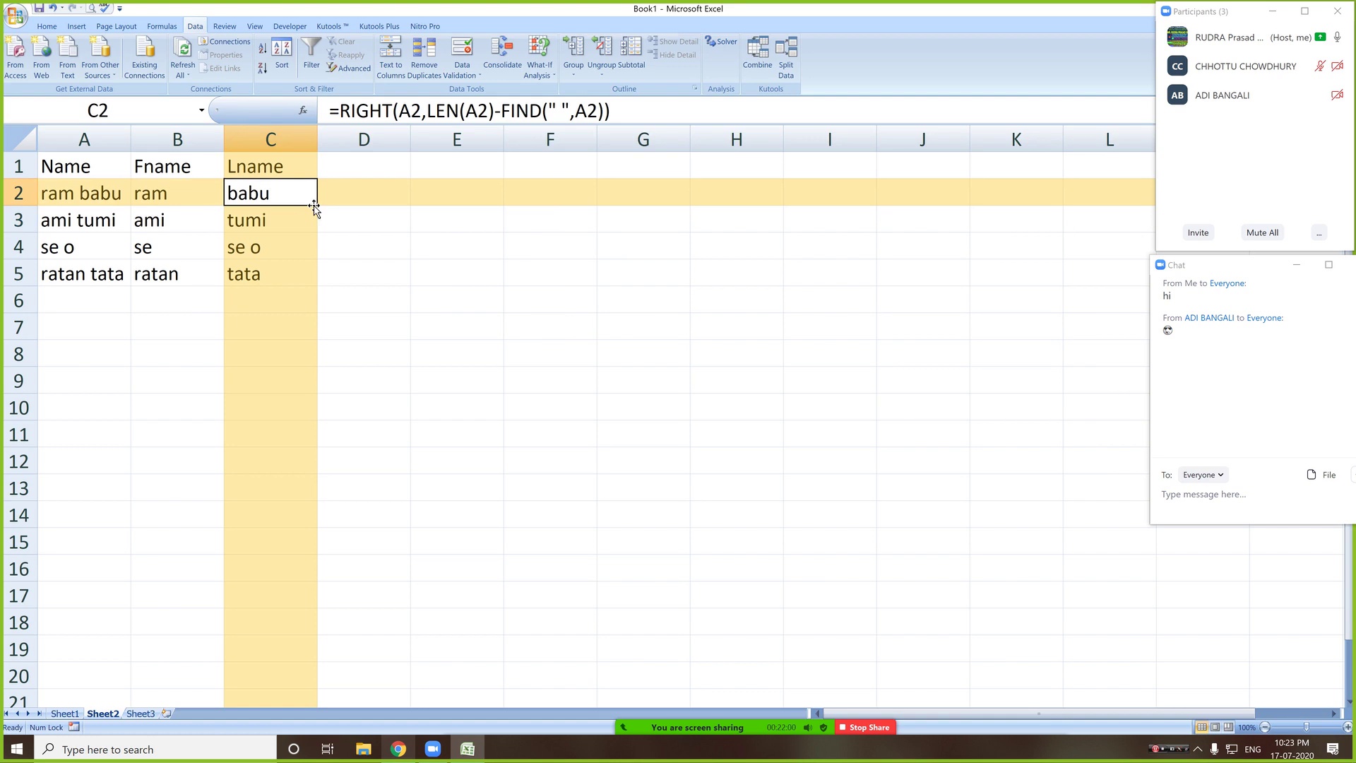
drag(317, 206, 319, 276)
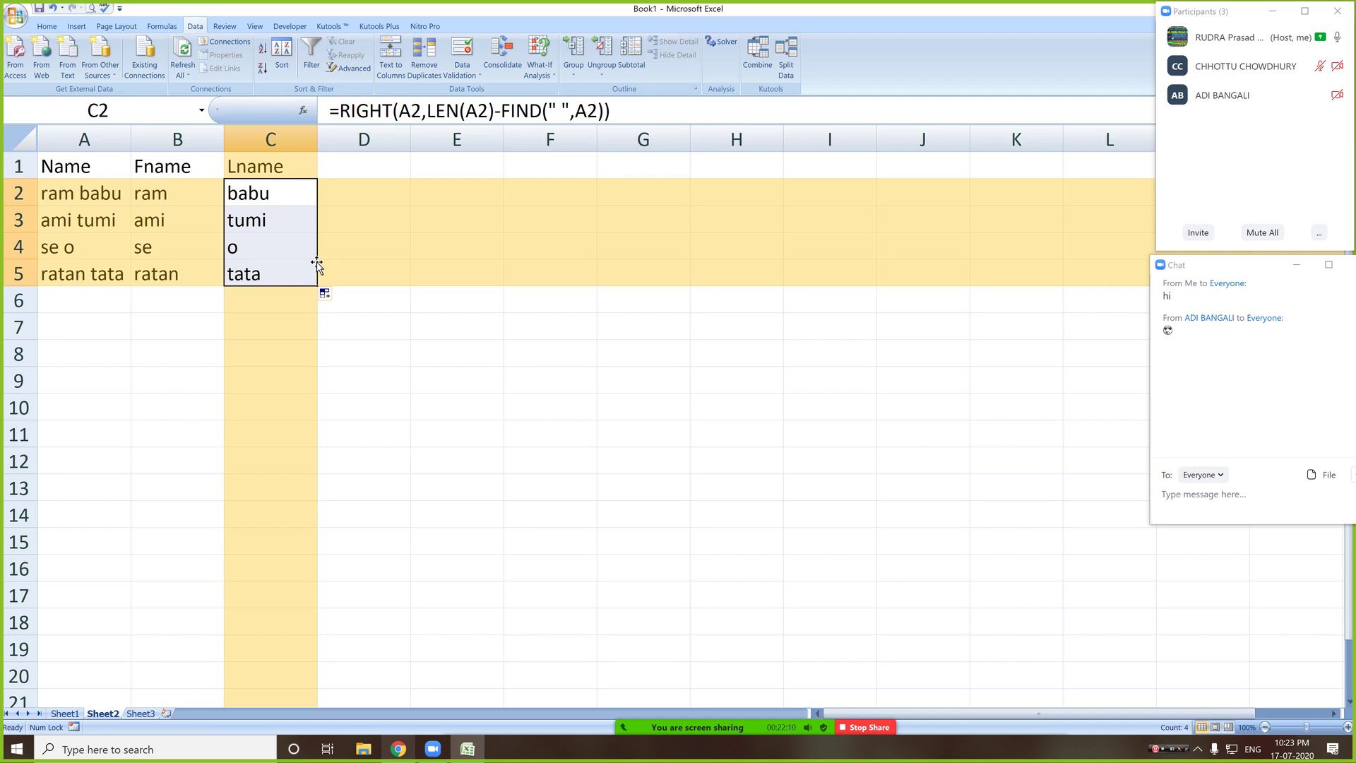
- Change the name in A2 to 'ram dada babu'
click(172, 205)
click(271, 192)
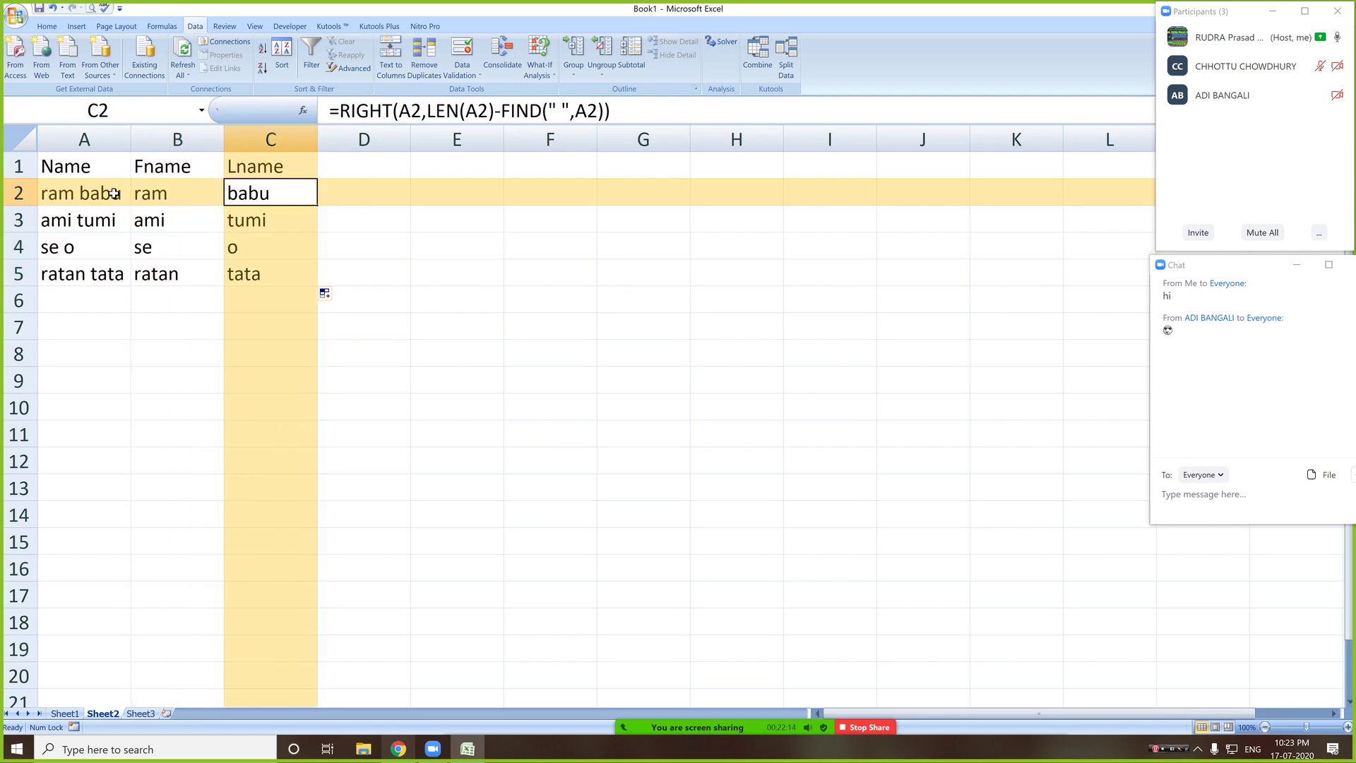
double_click(82, 193)
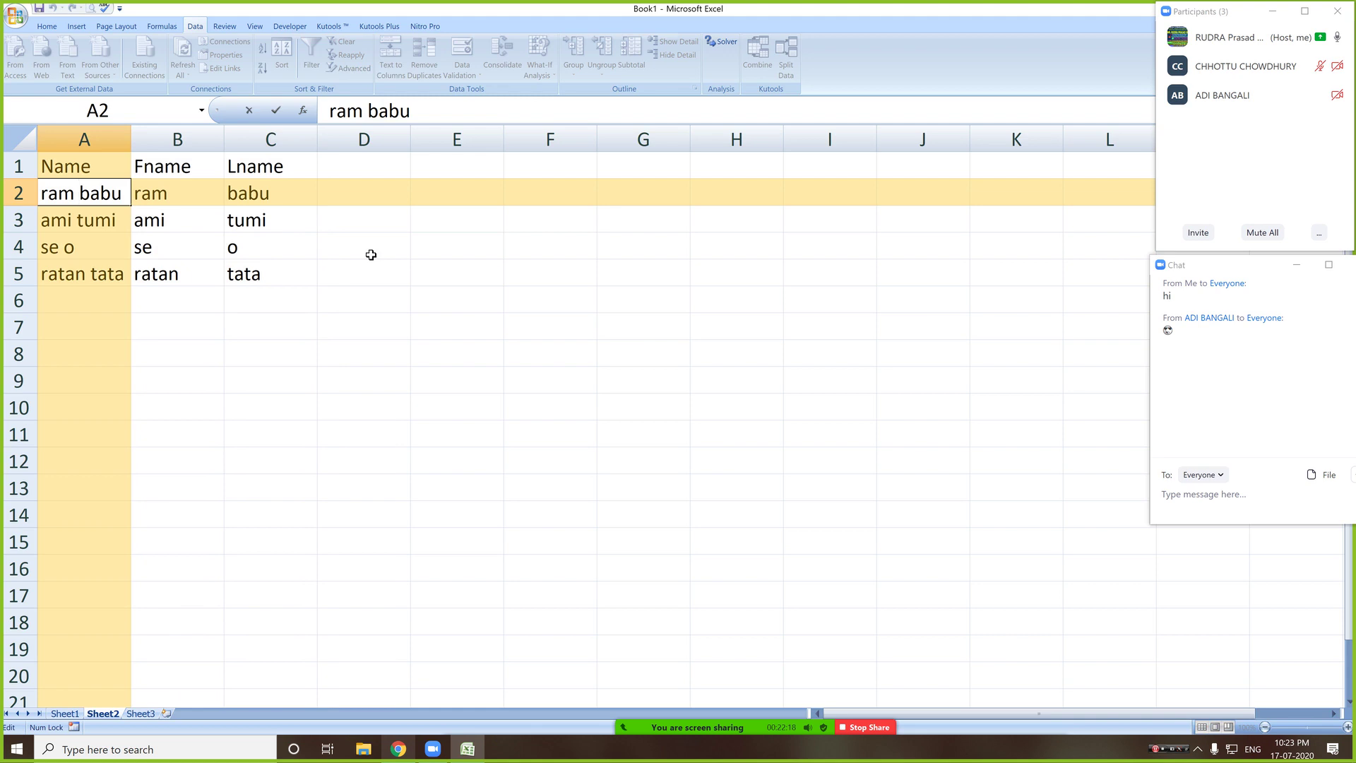
text(dada)
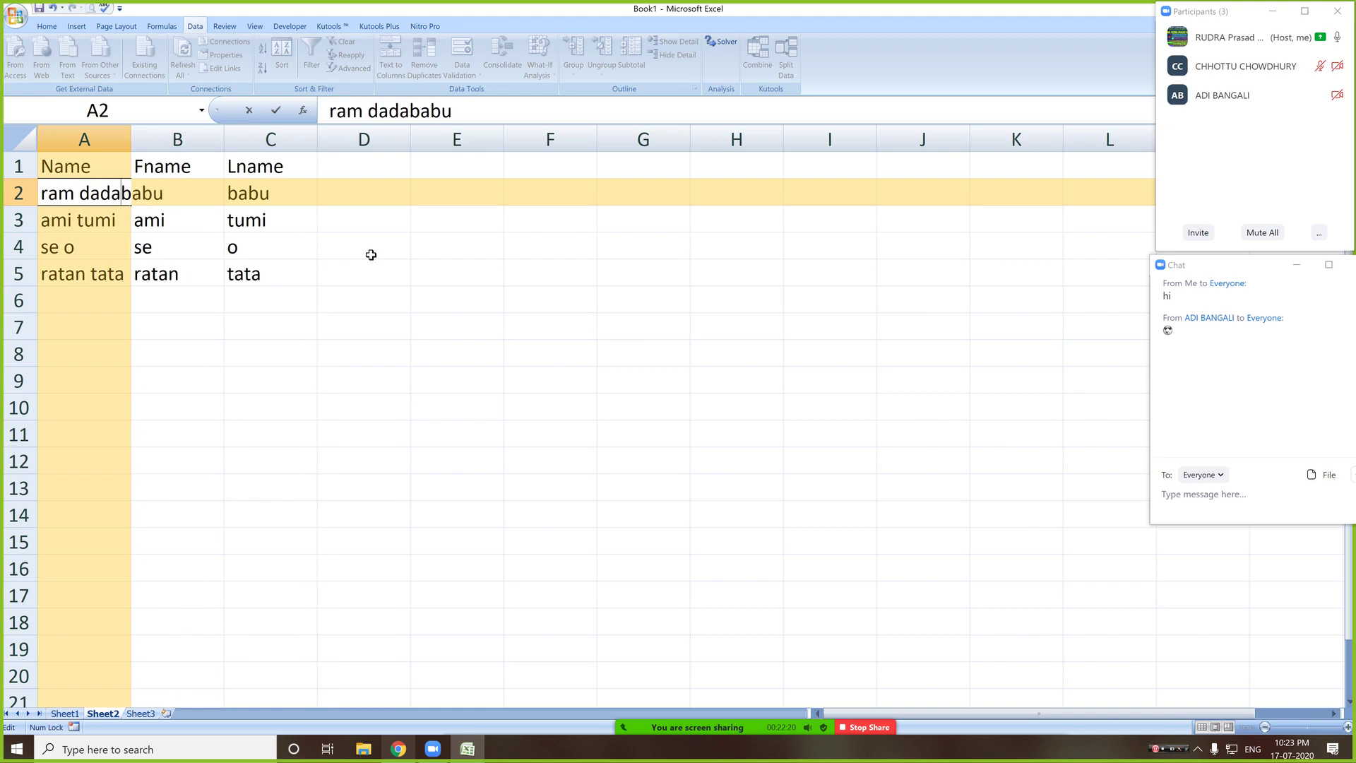
key(Return)
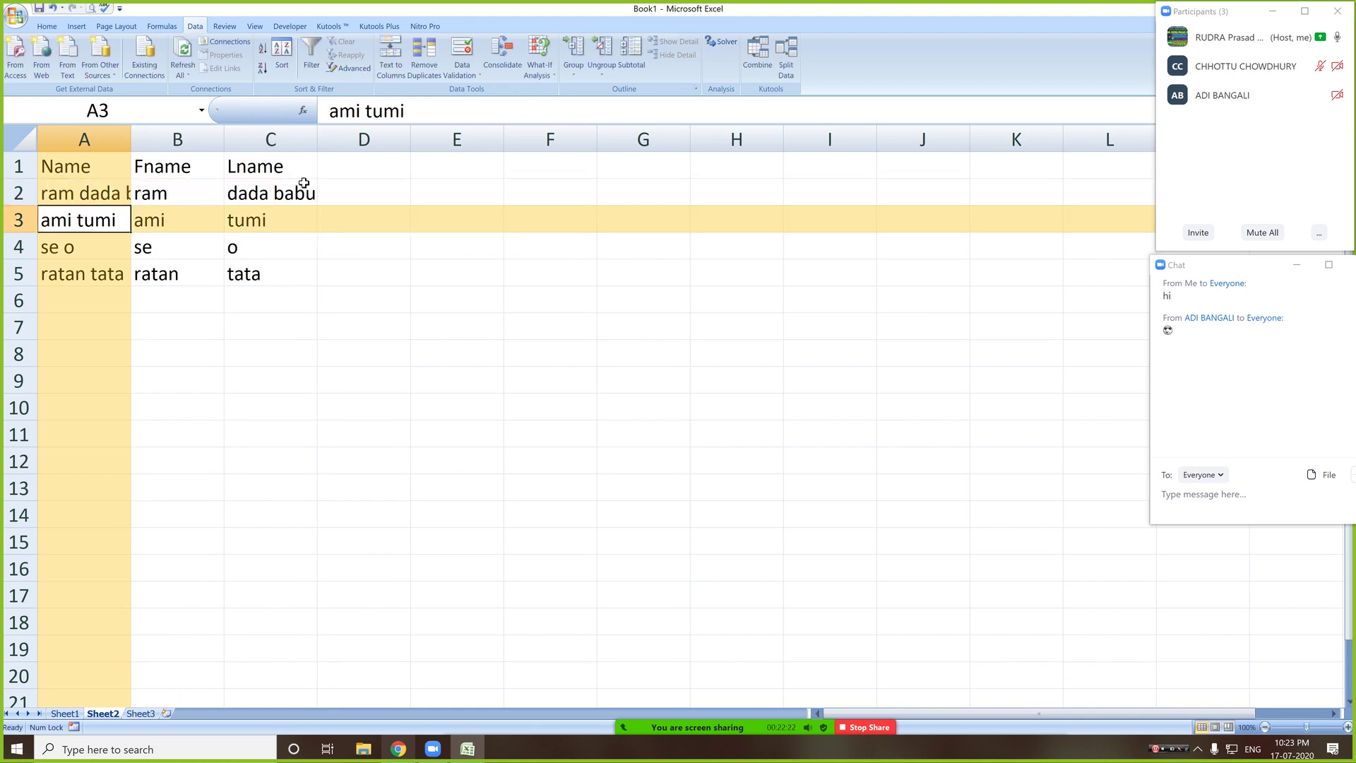
- Autofit columns C and B and widen column A to show full names
double_click(317, 134)
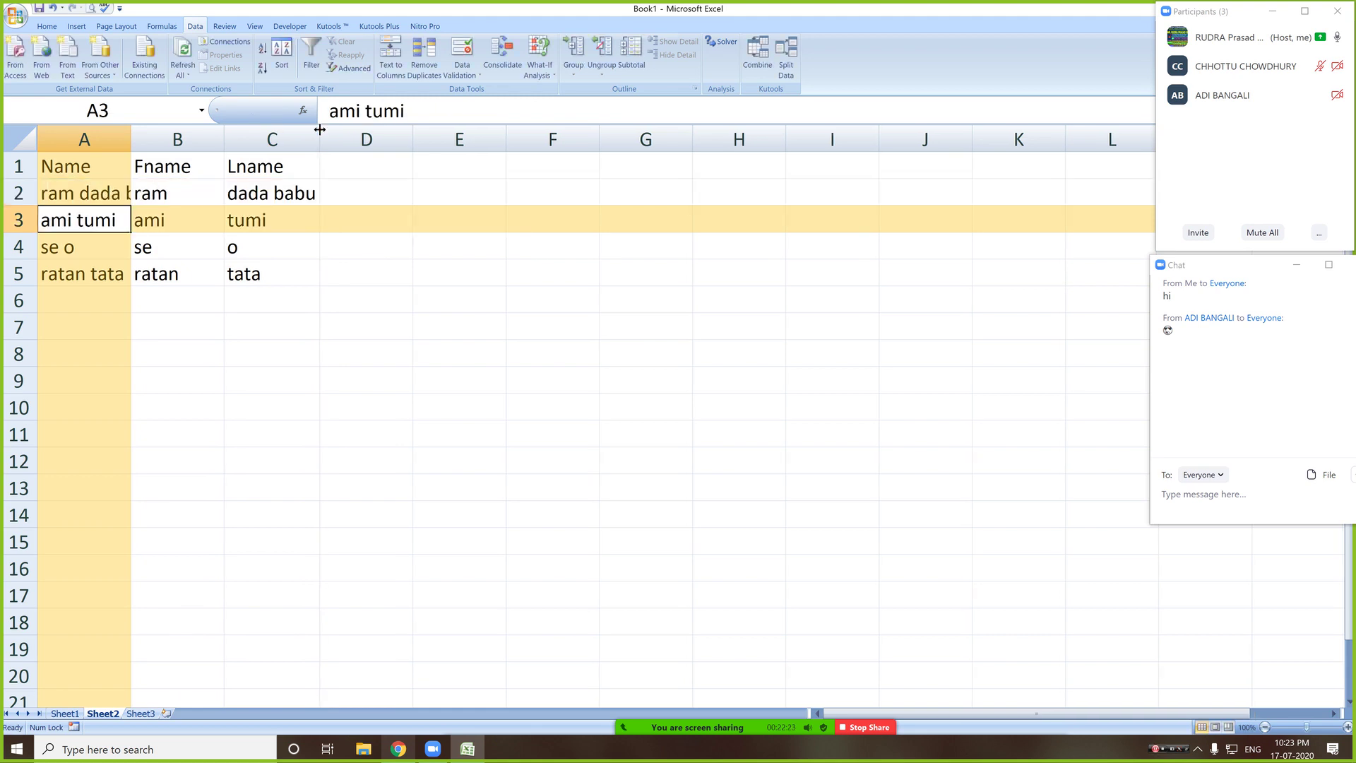
double_click(224, 139)
drag(130, 139, 173, 139)
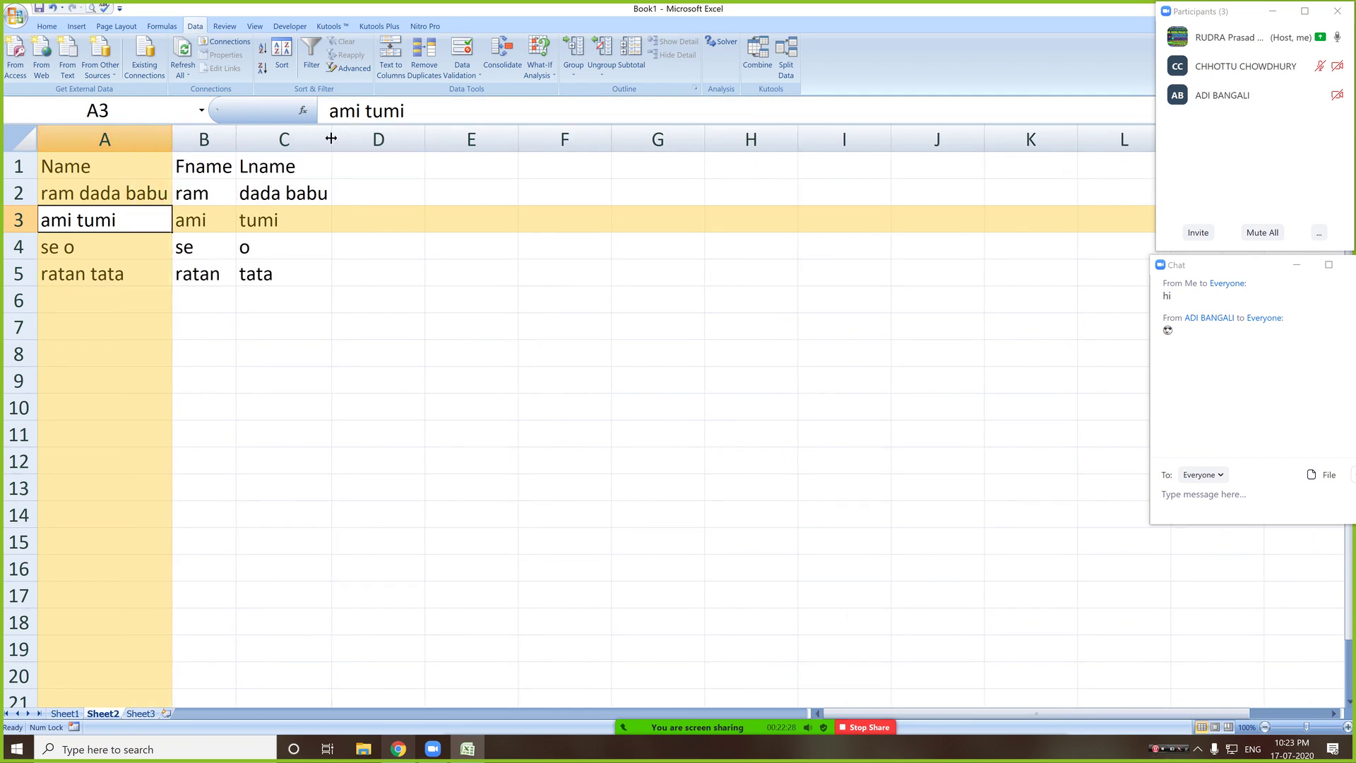
click(304, 192)
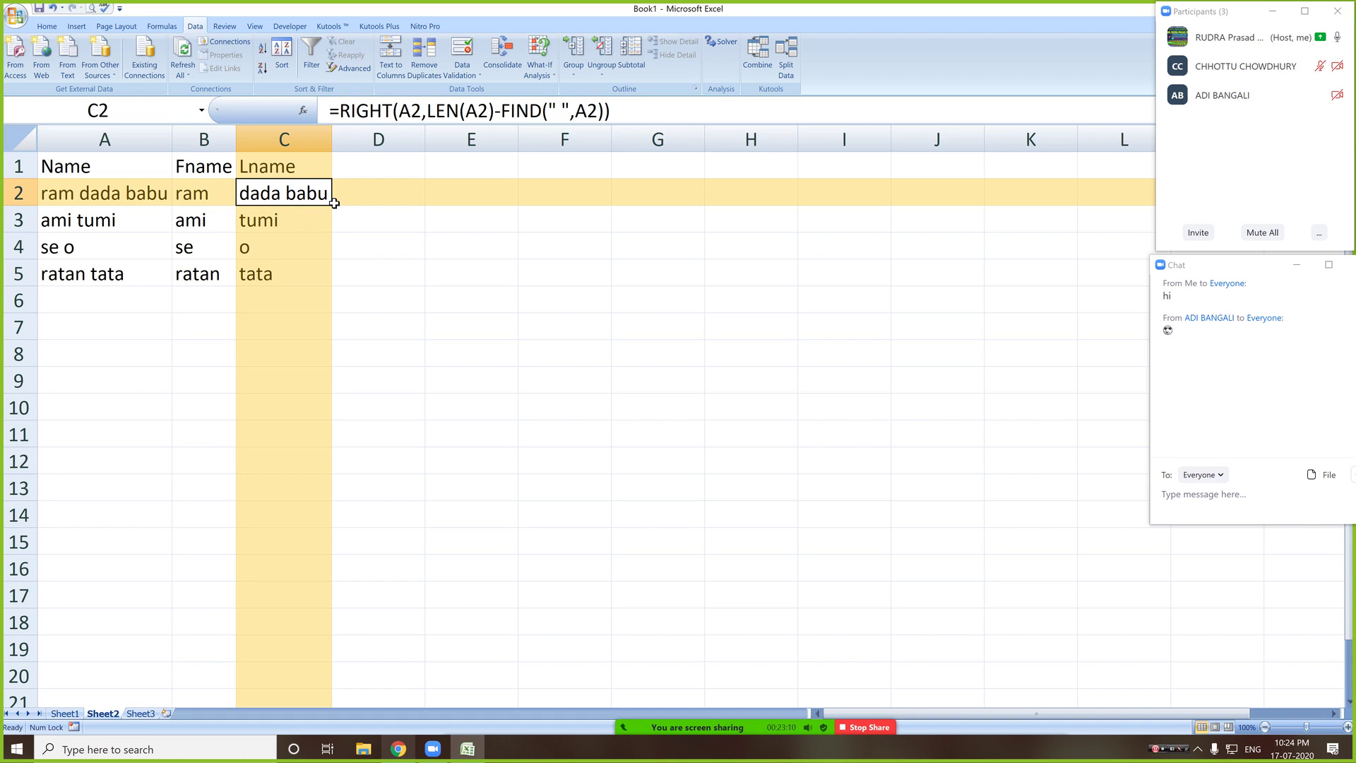
click(281, 275)
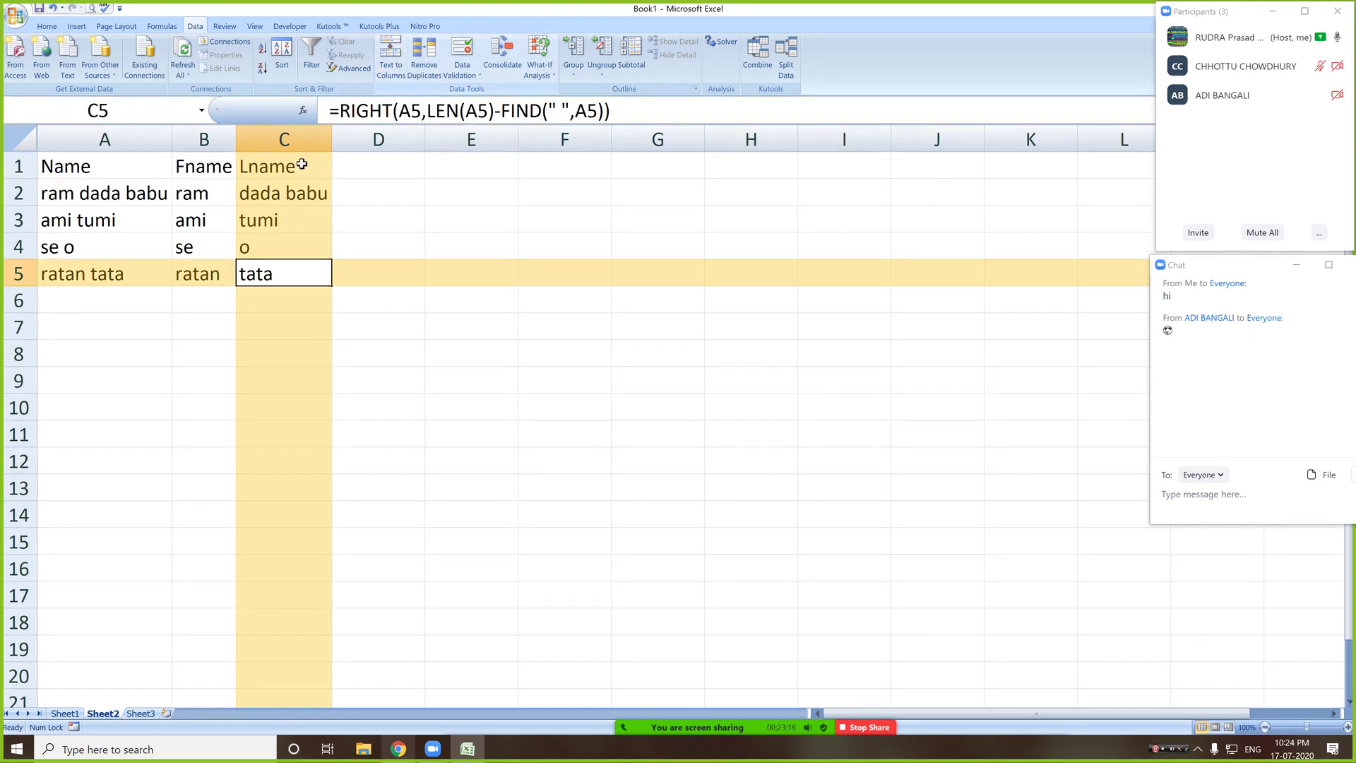
click(85, 196)
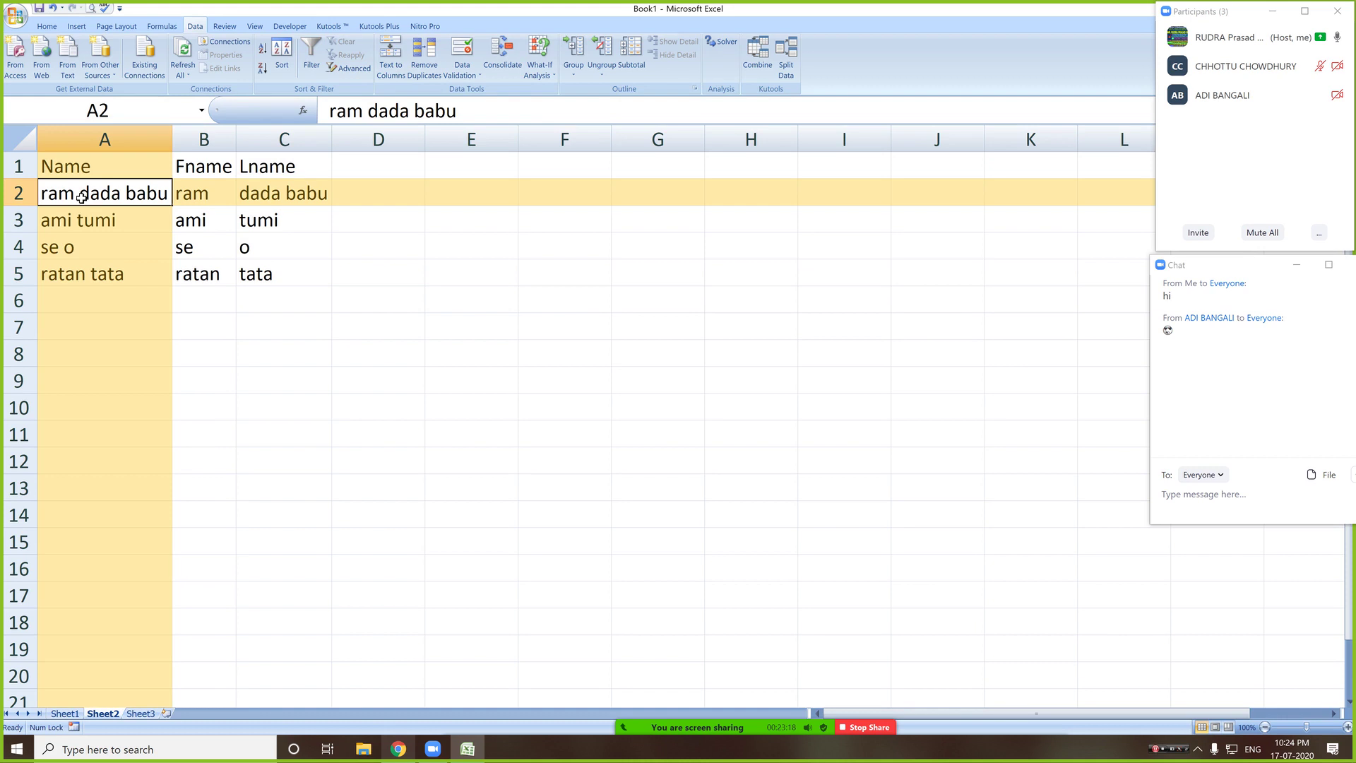
double_click(72, 194)
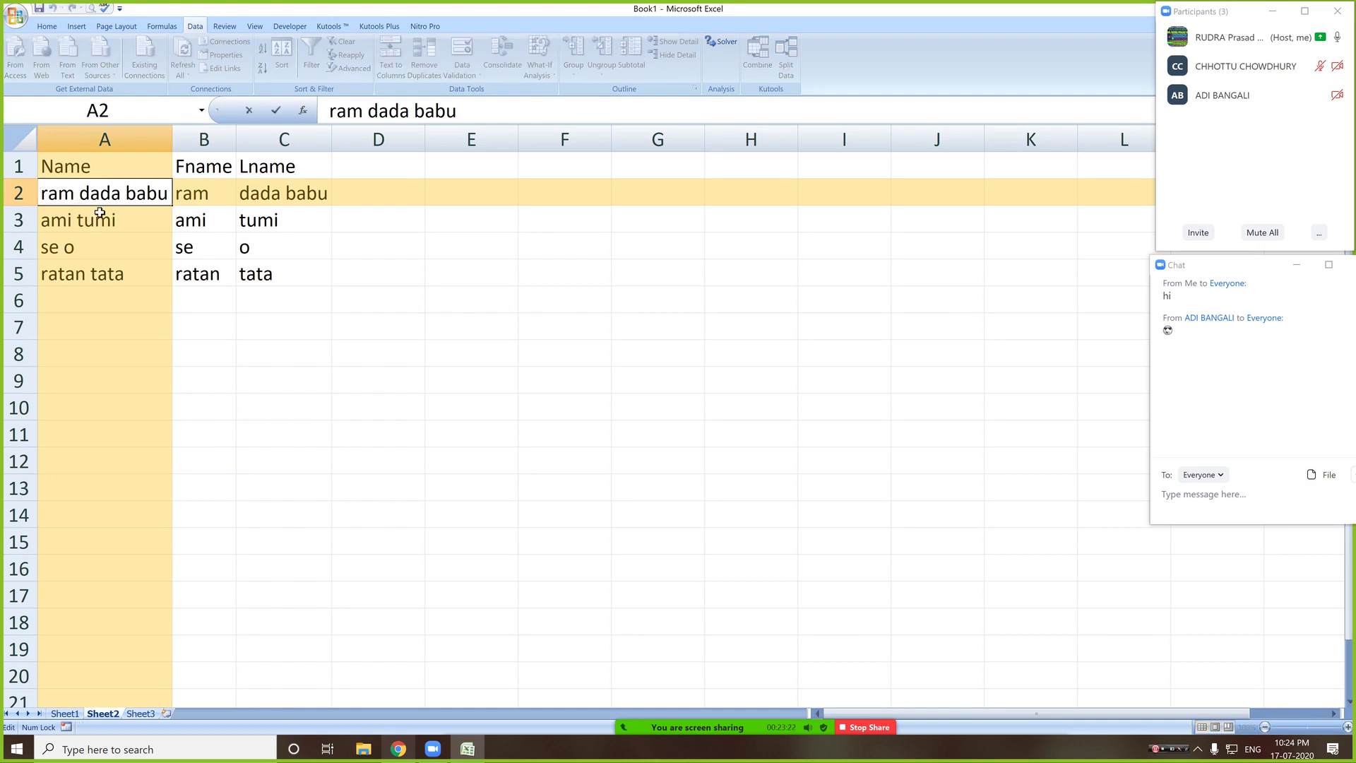
text(,)
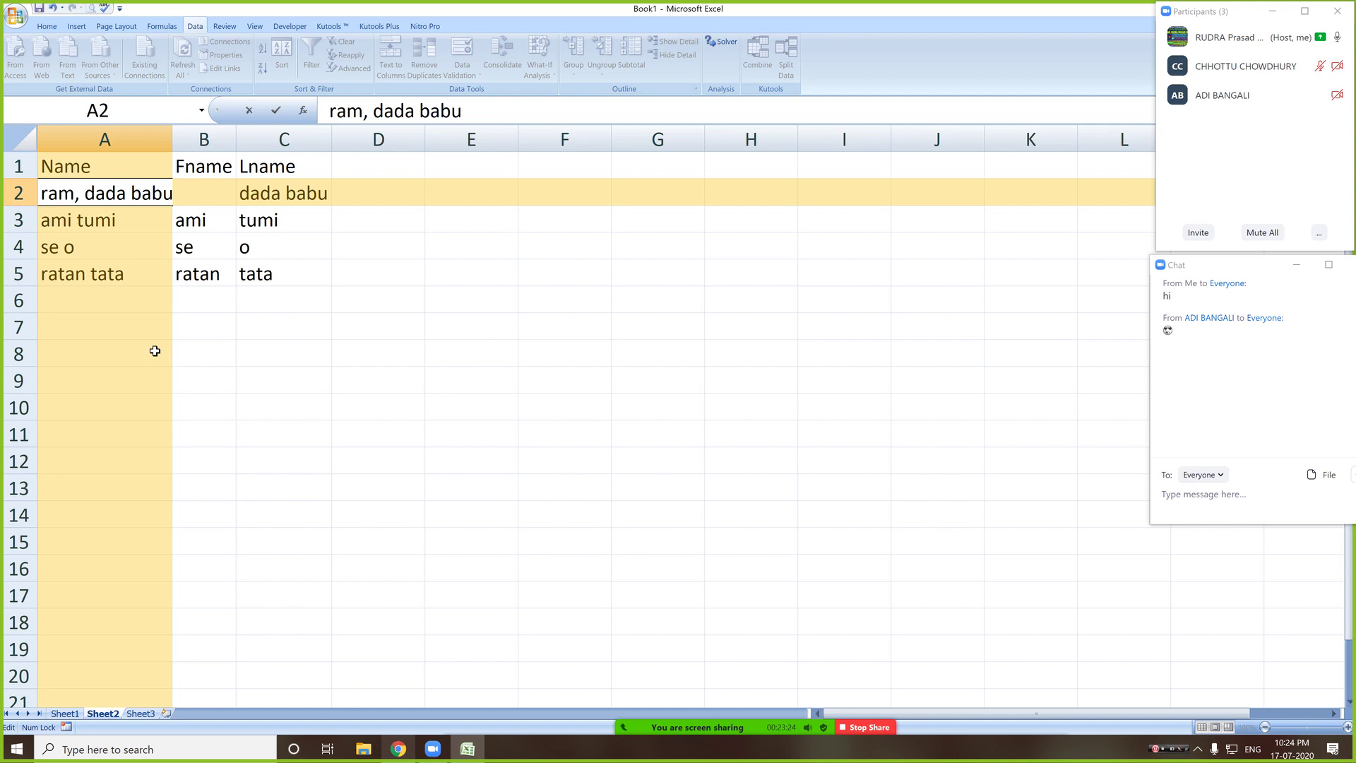
click(154, 351)
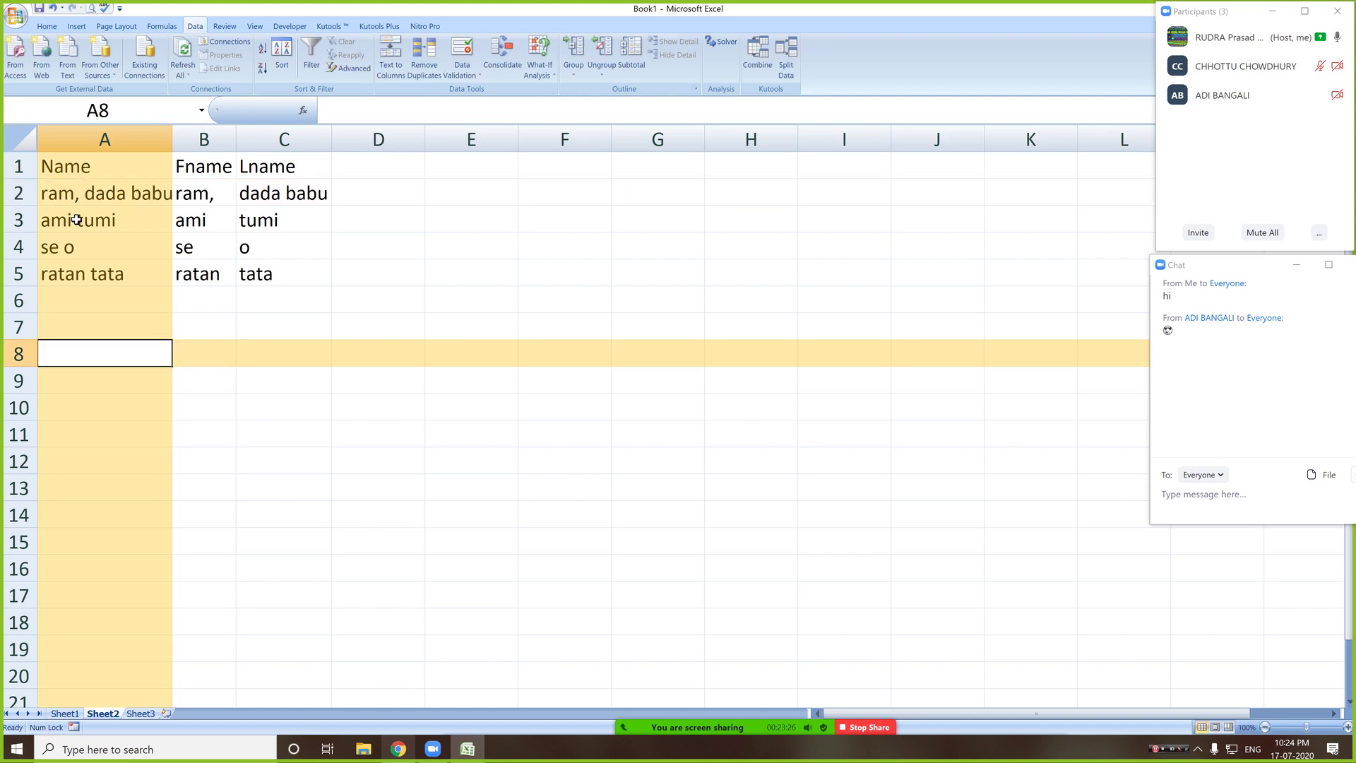
click(217, 193)
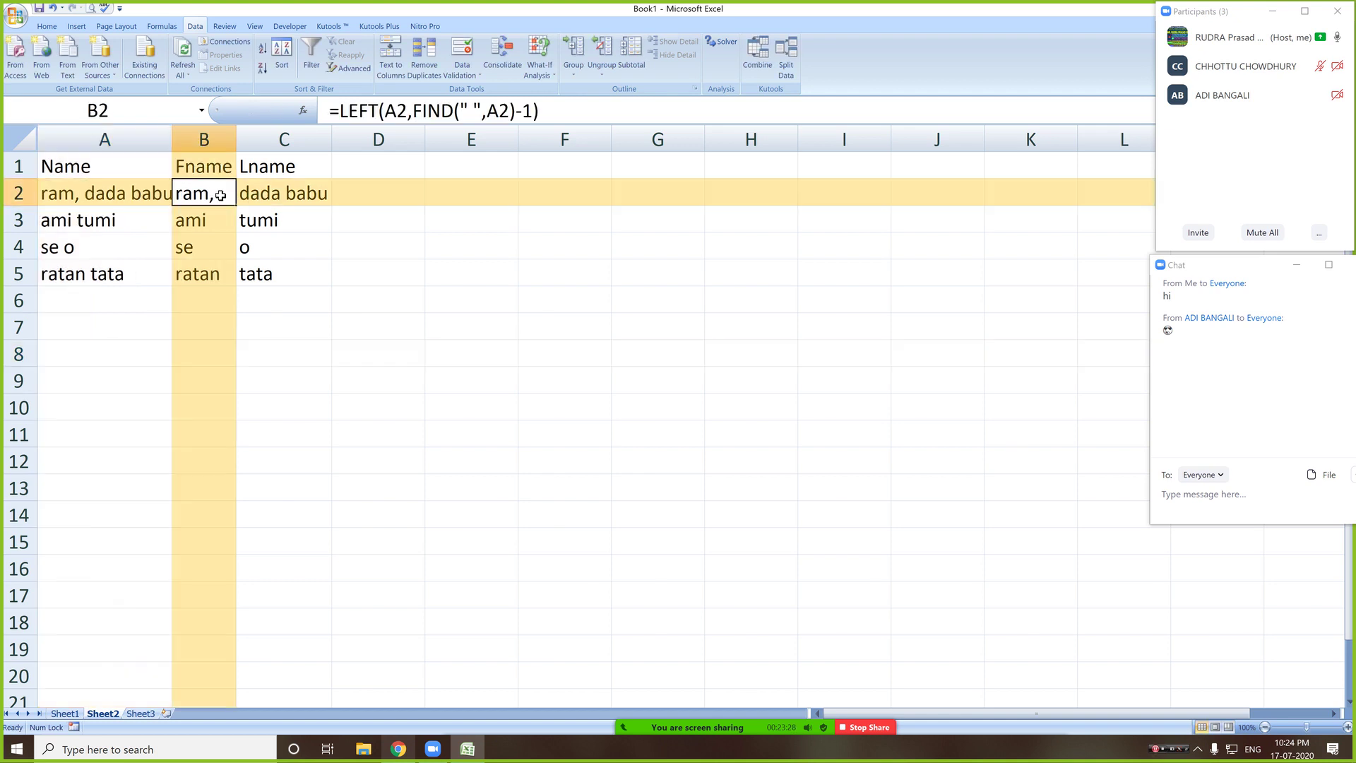
click(474, 110)
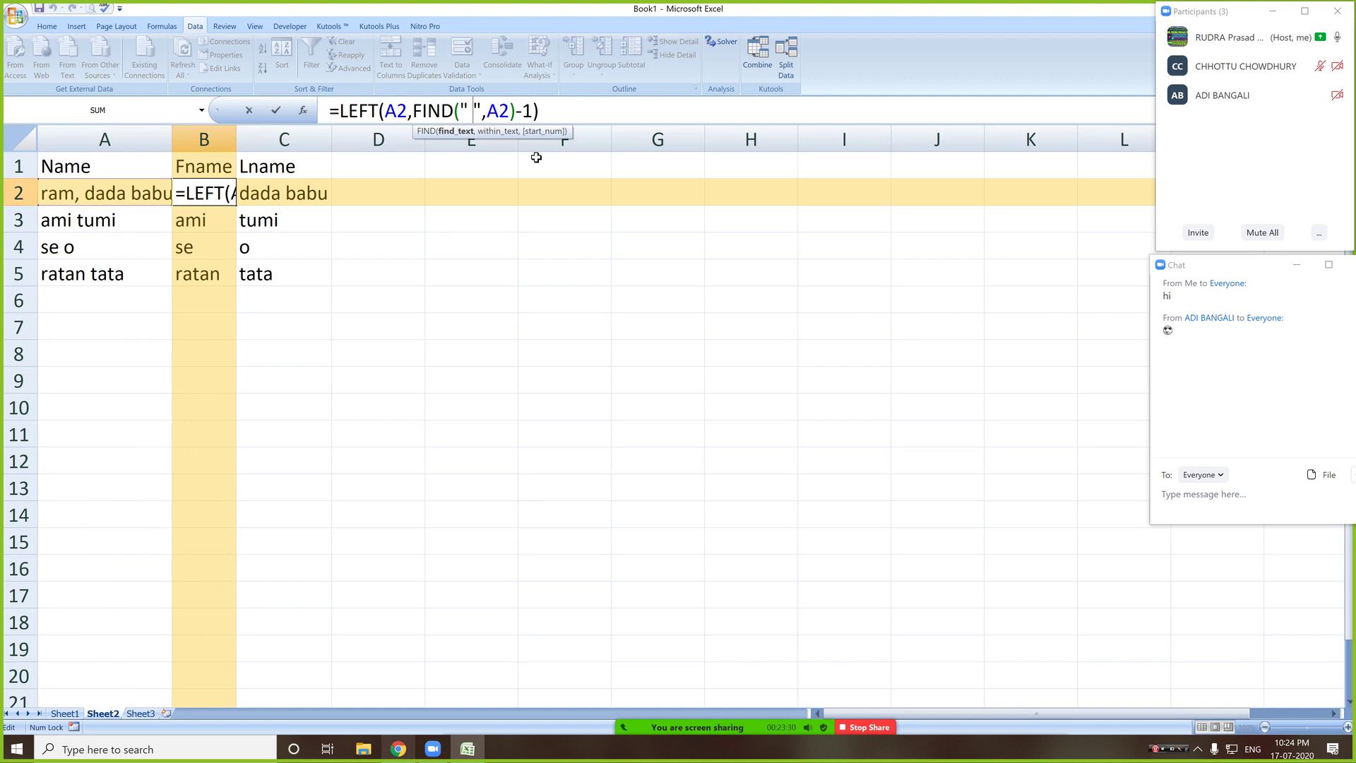
key(Return)
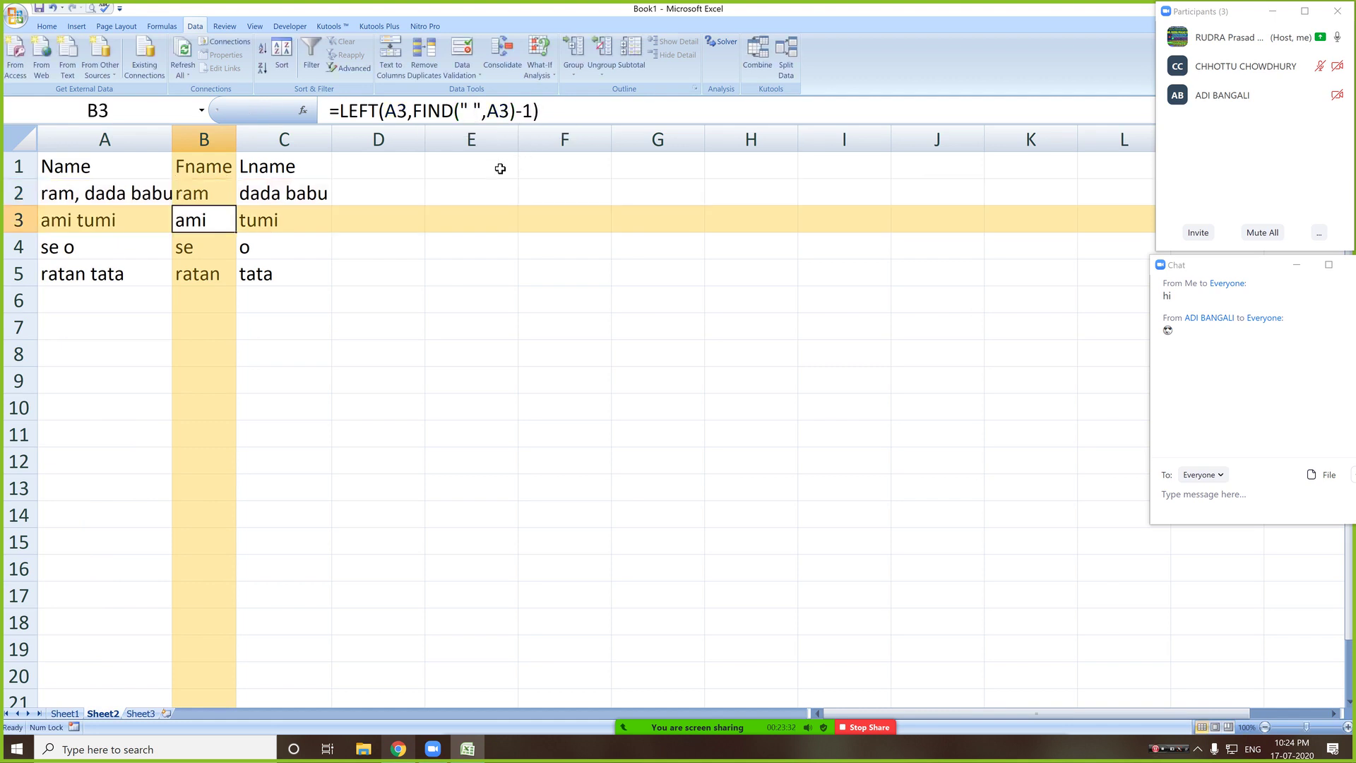
click(230, 193)
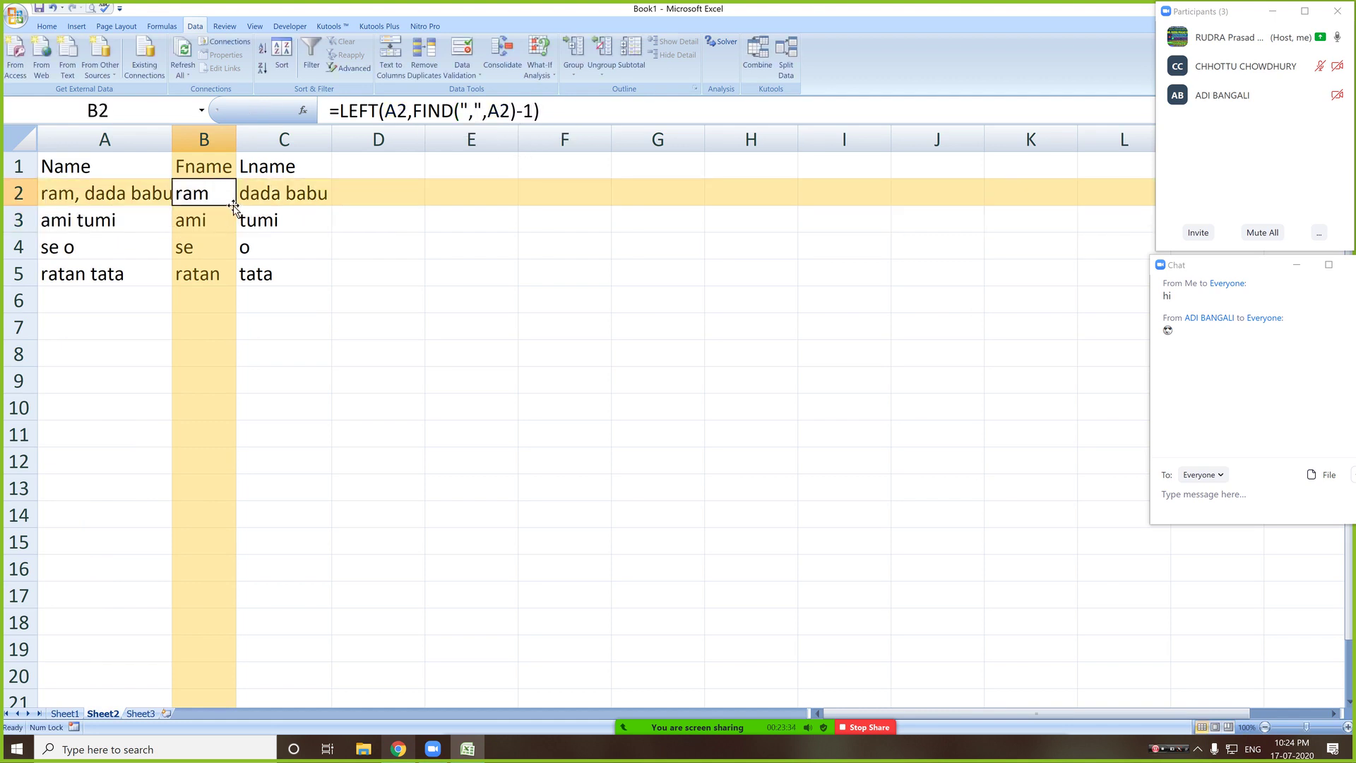
drag(236, 208, 236, 284)
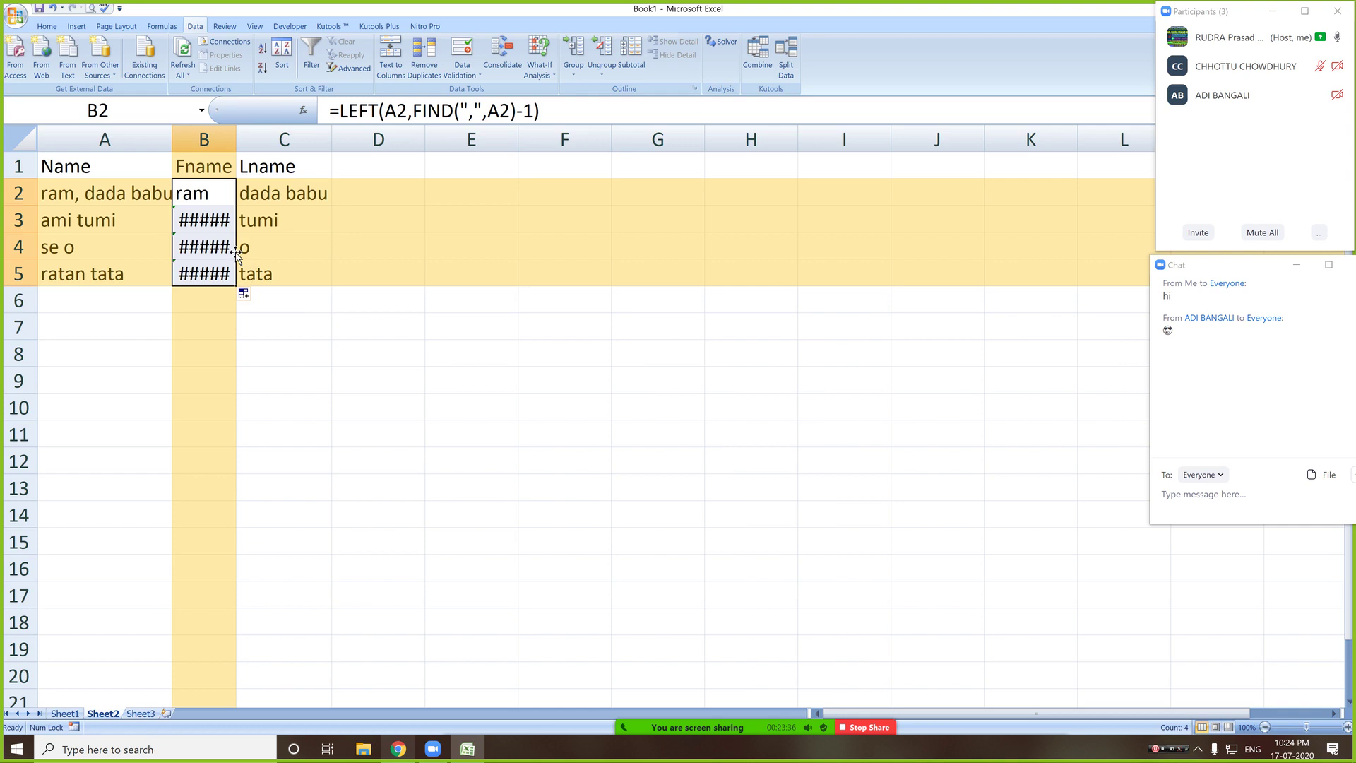
key(ctrl+z)
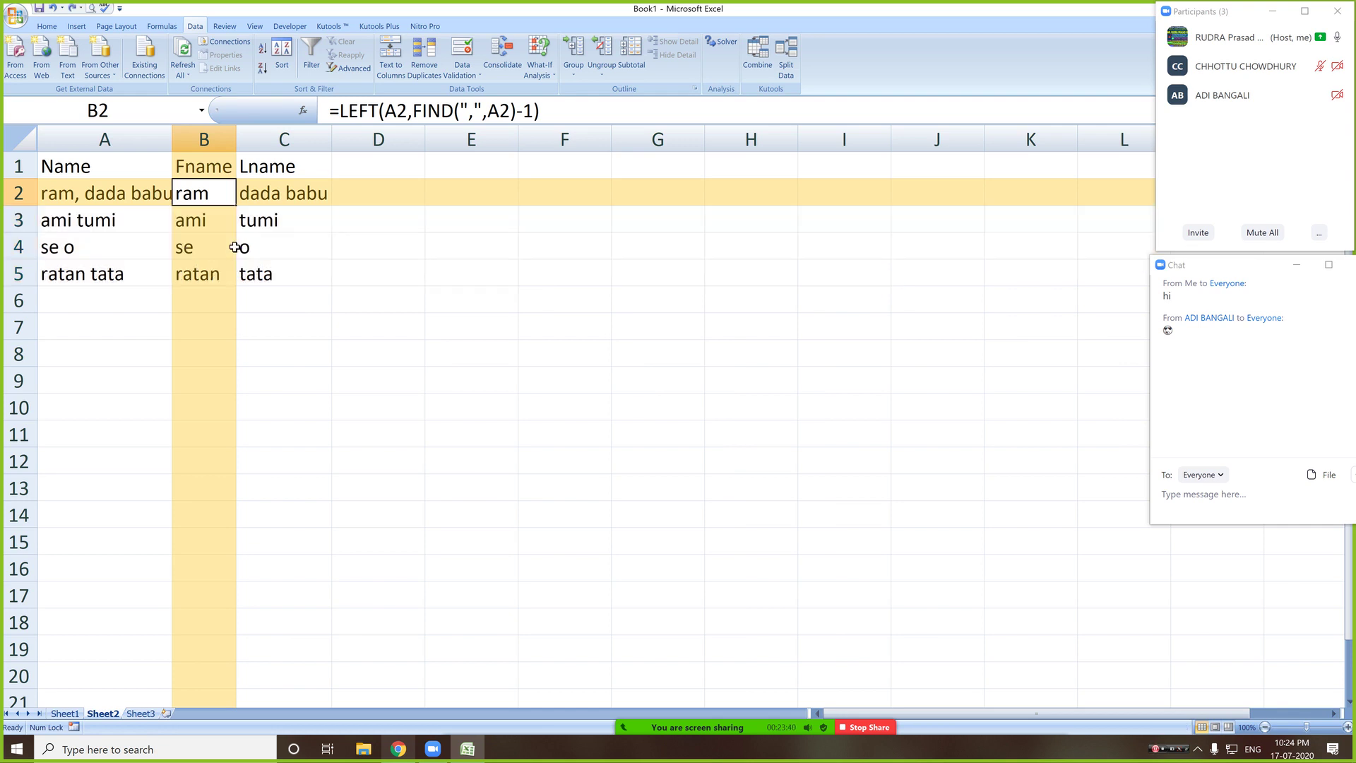
key(ctrl+z)
key(ctrl+z)
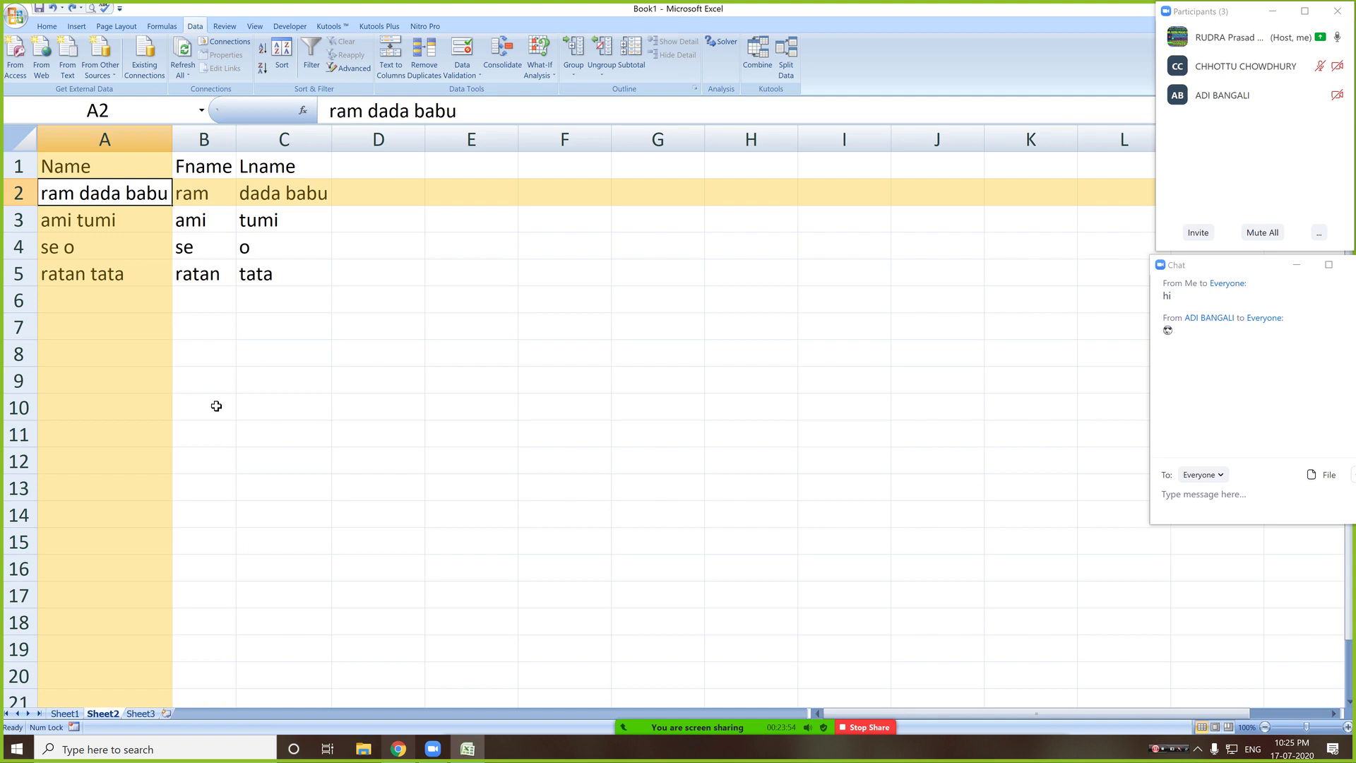
- Widen column C slightly and enter =MID("a",1,2) in D2
drag(331, 141, 369, 141)
click(419, 197)
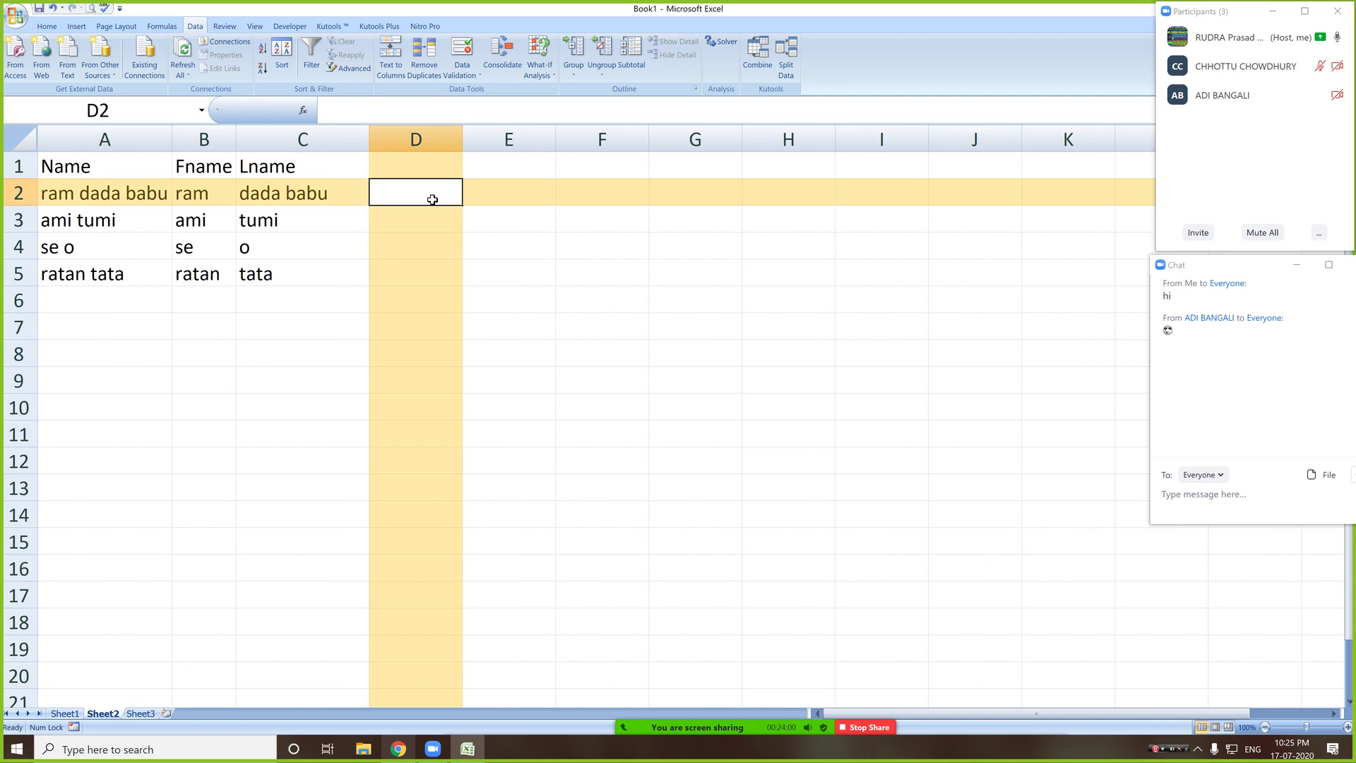
text(=mid)
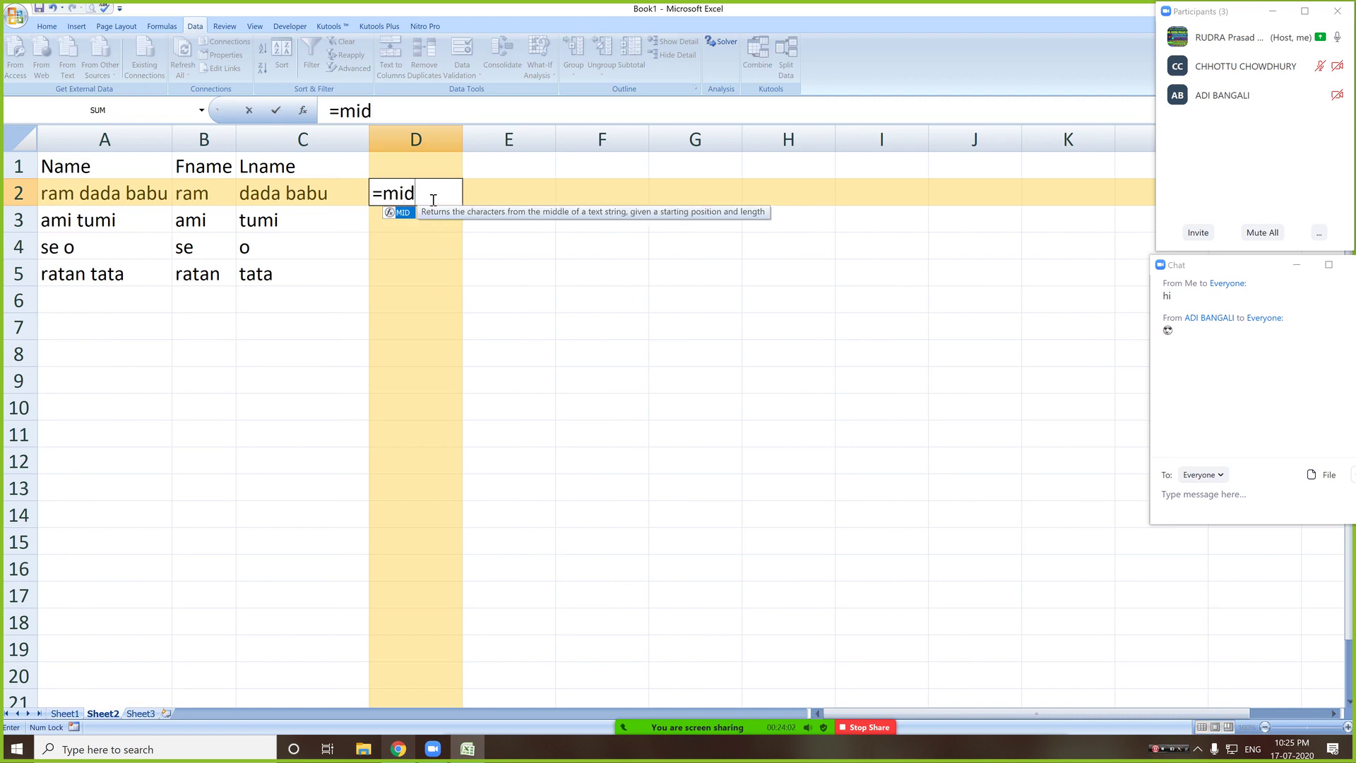
text(()
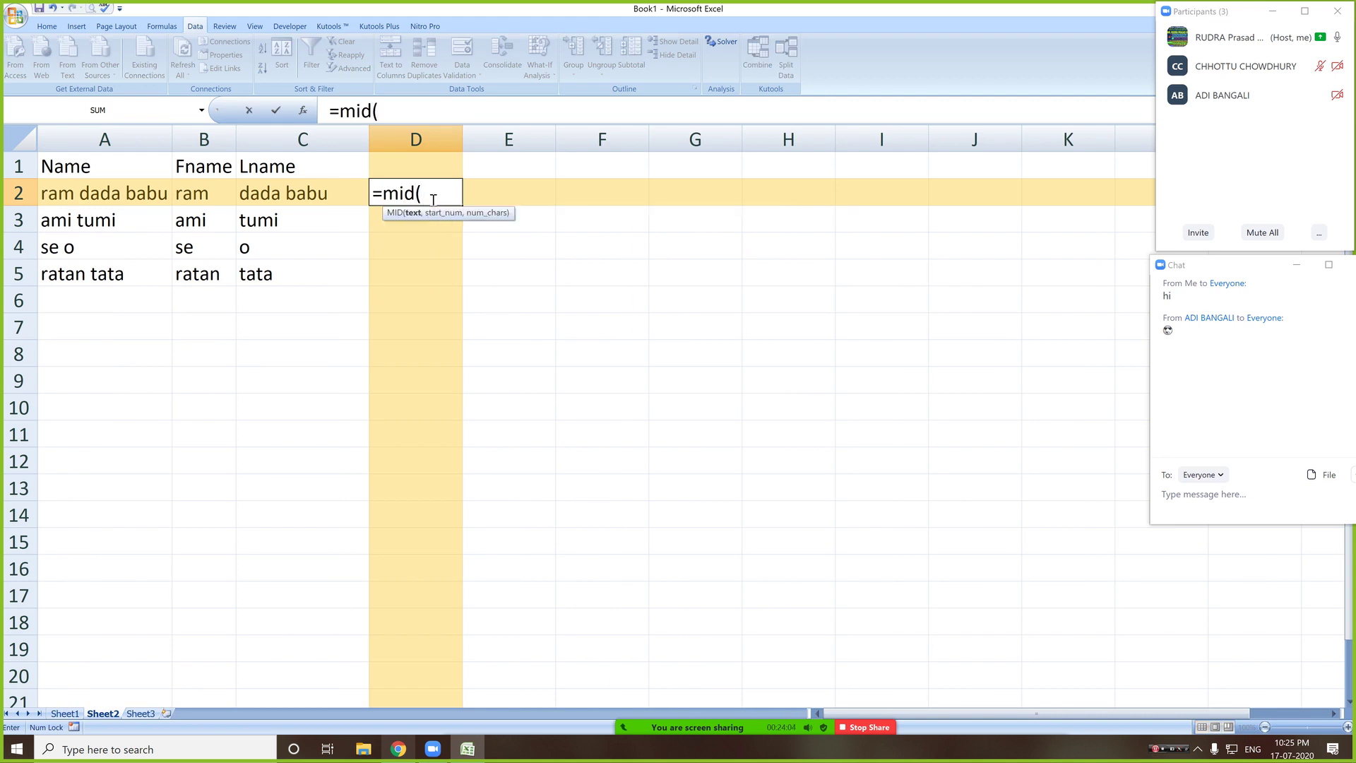
text("a",1))
key(Return)
key(Return)
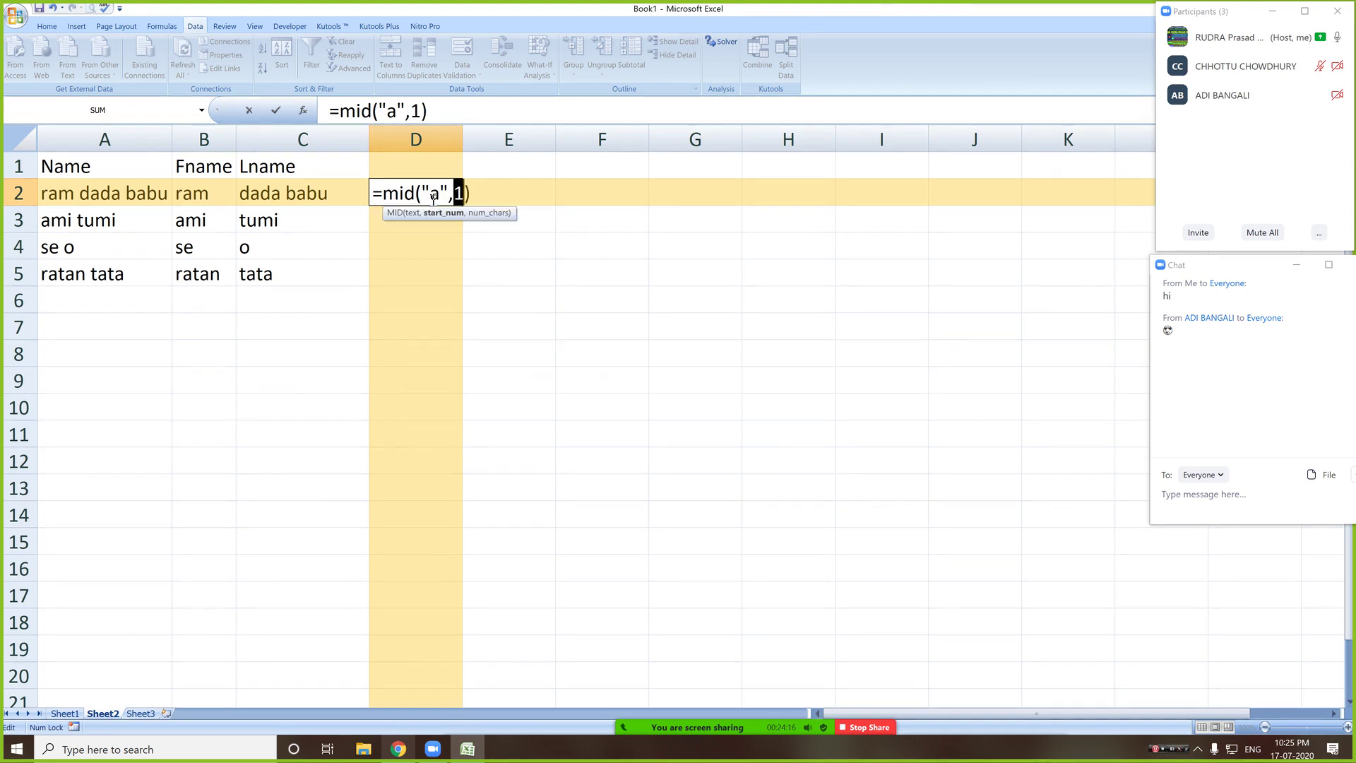
key(Right)
text(,2)
key(Return)
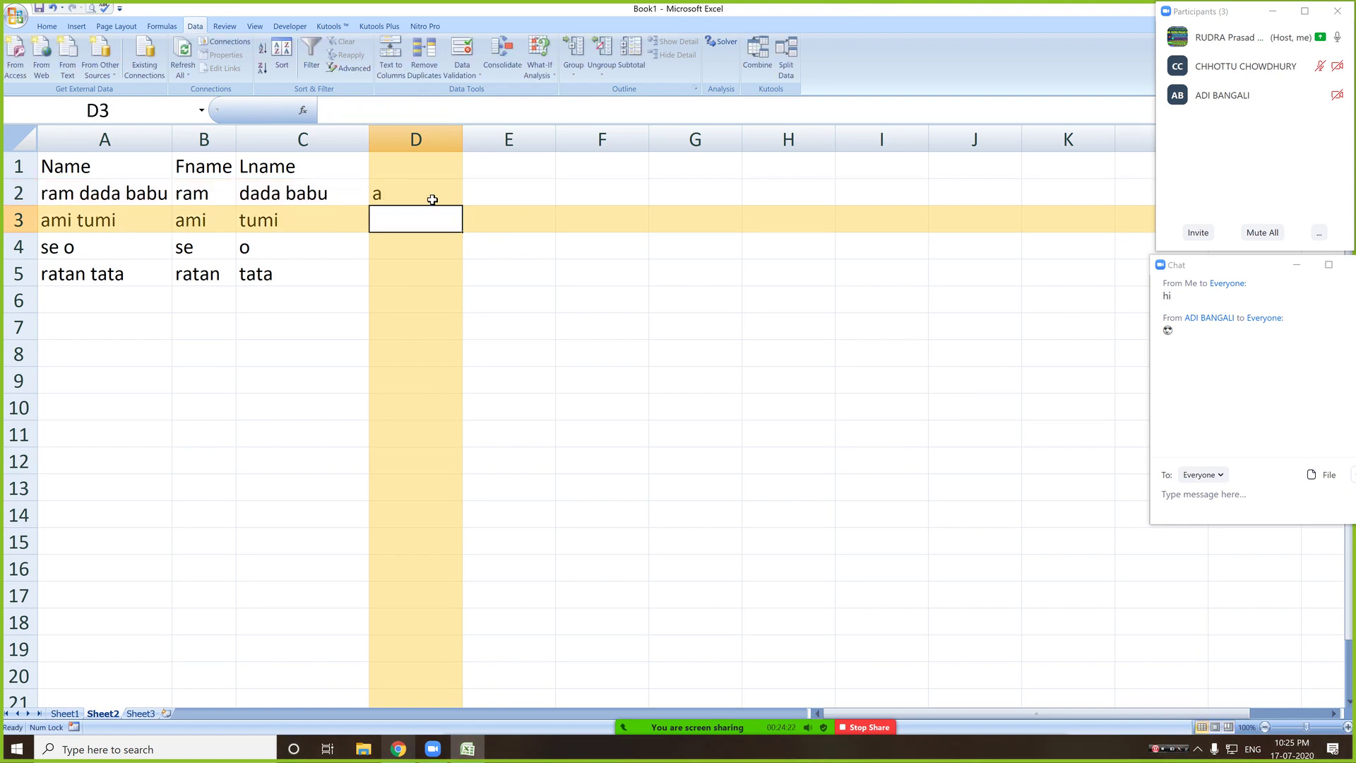
- Replace the literal "a" in D2's MID formula with a reference to A2
click(434, 203)
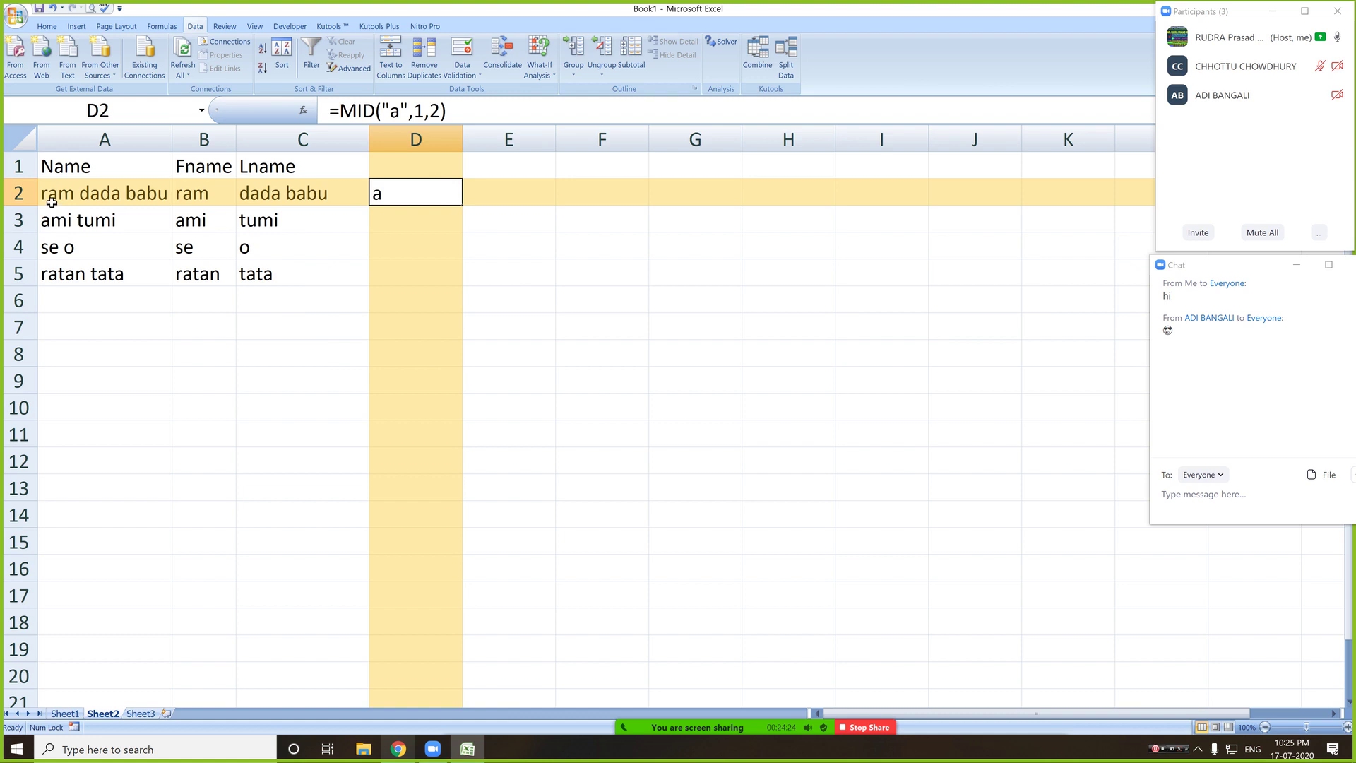
click(426, 111)
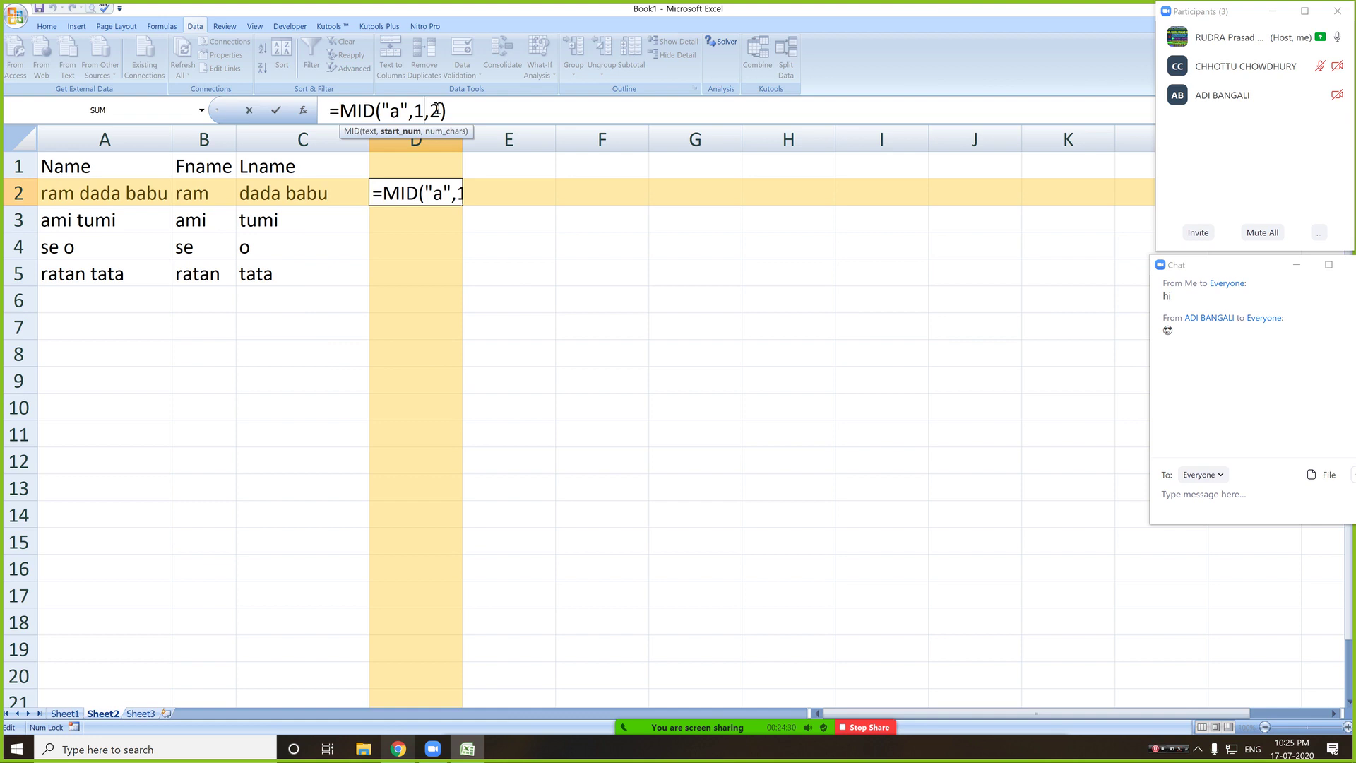
drag(453, 192, 426, 185)
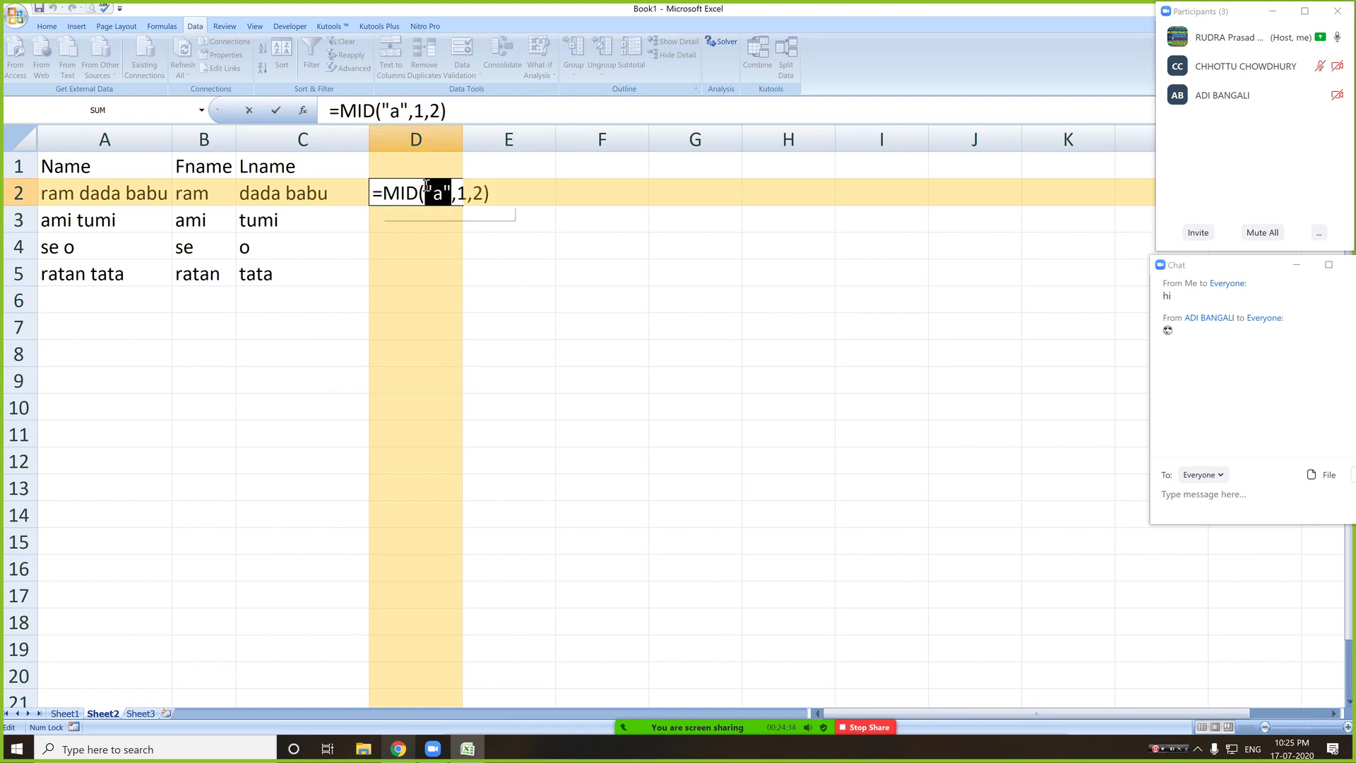
key(BackSpace)
click(140, 194)
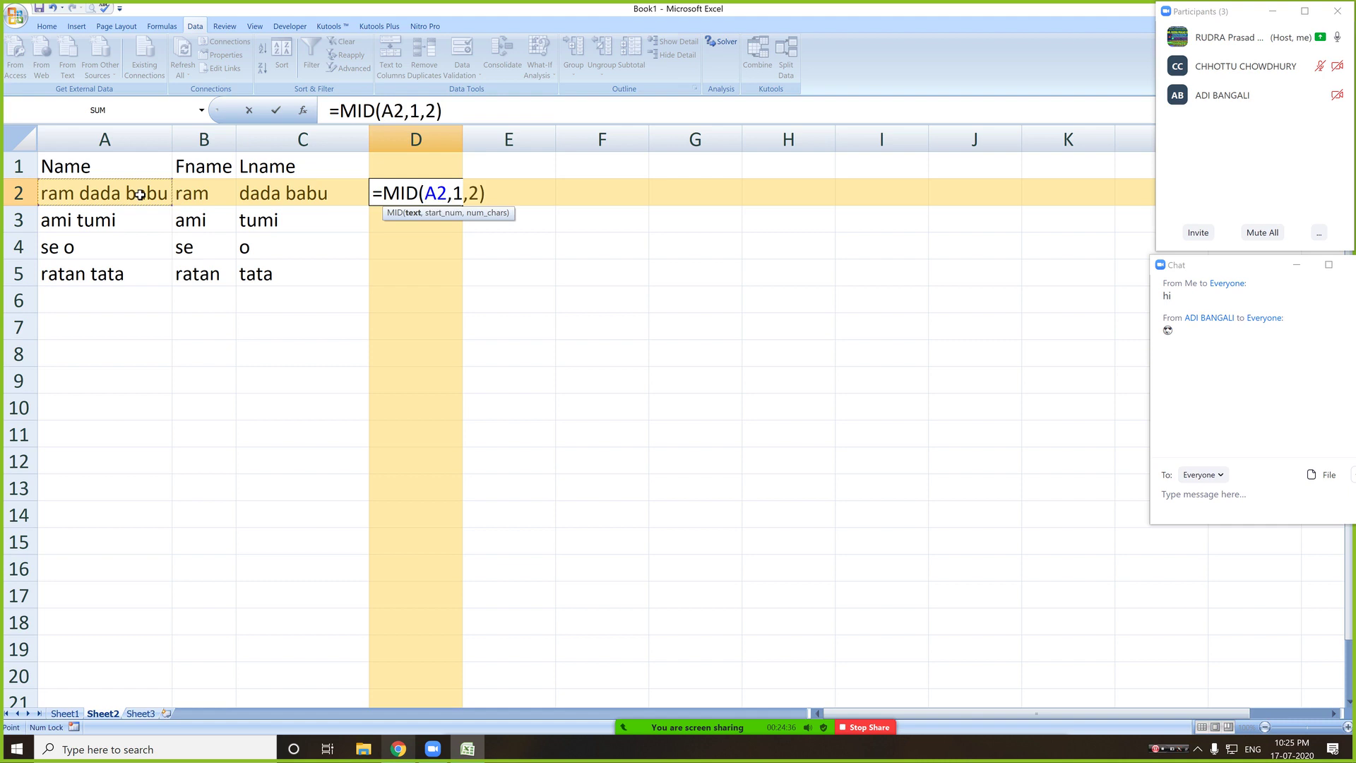
key(Return)
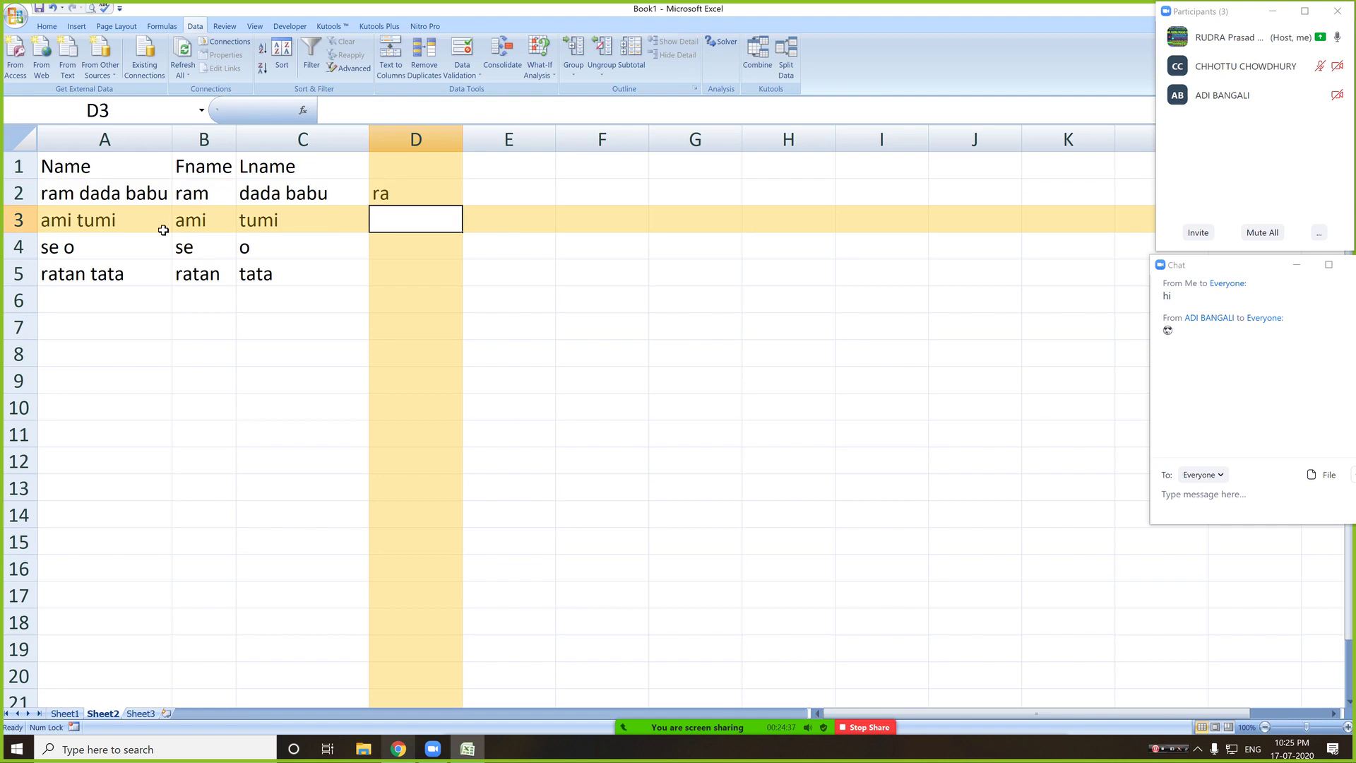
- Change the MID start position from 1 to 5, giving =MID(A2,5,2)
click(393, 196)
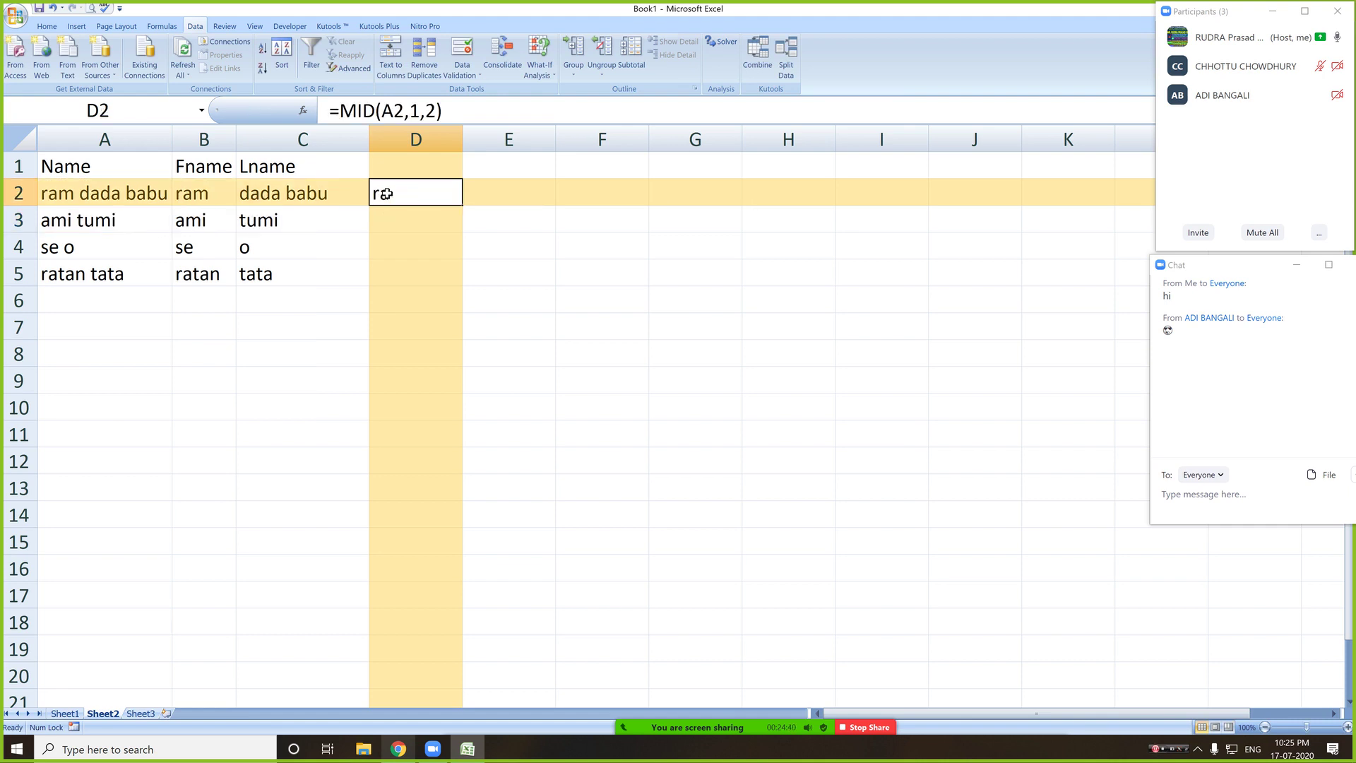
click(409, 111)
key(Delete)
text(5)
key(Return)
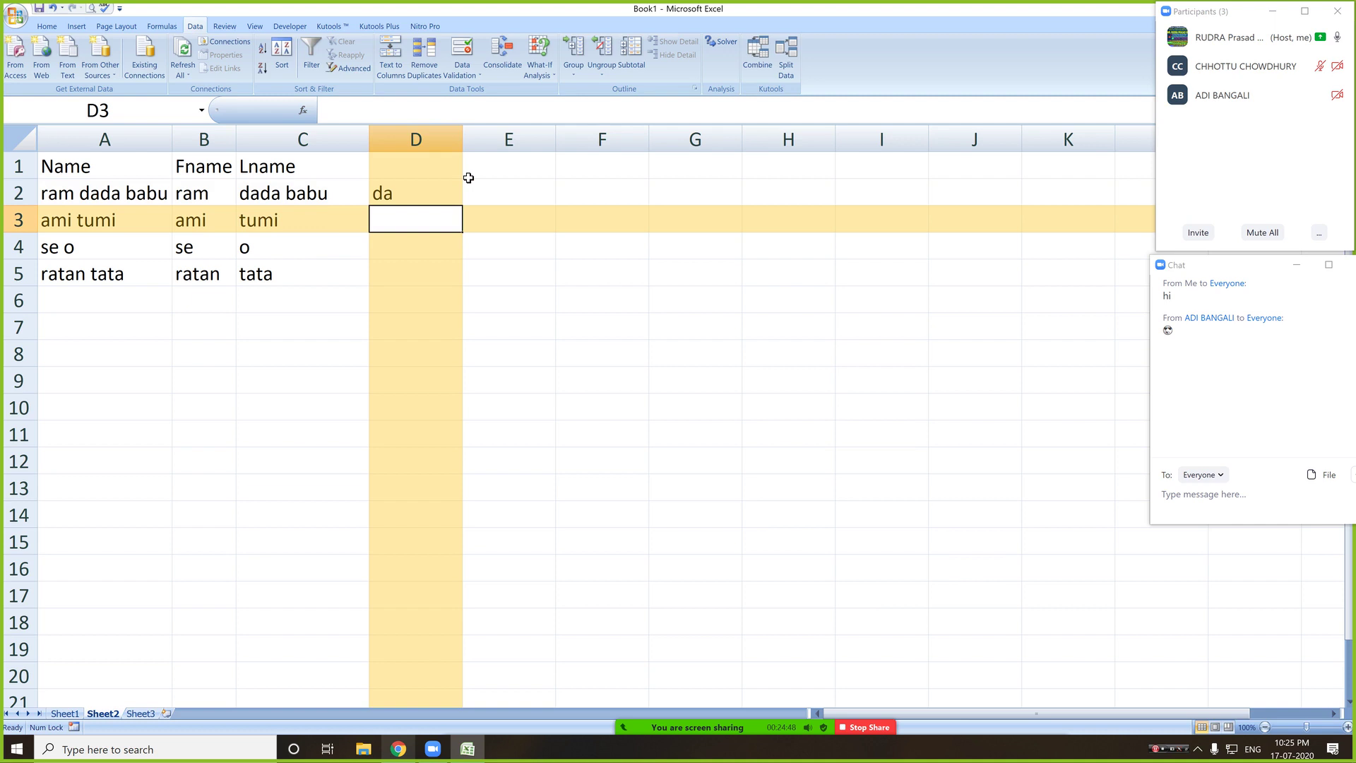
click(385, 197)
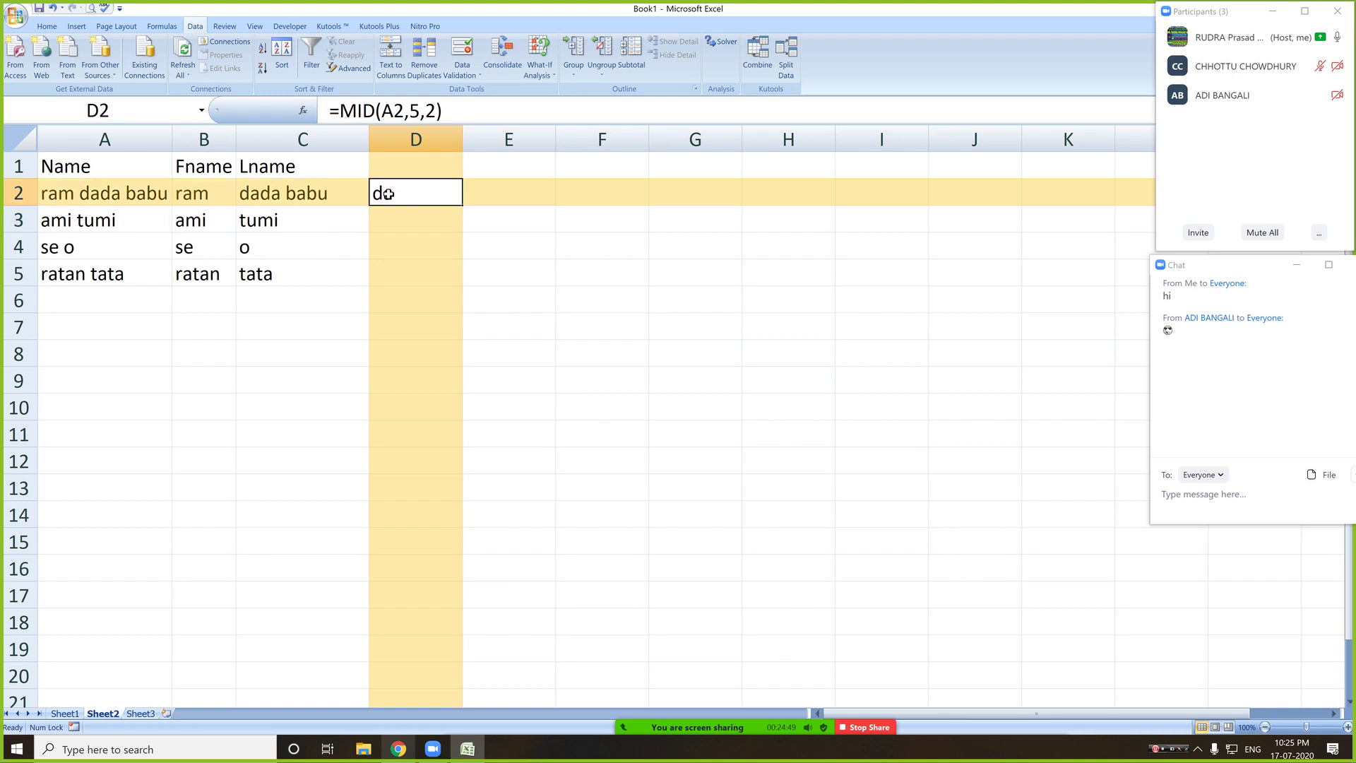
click(402, 111)
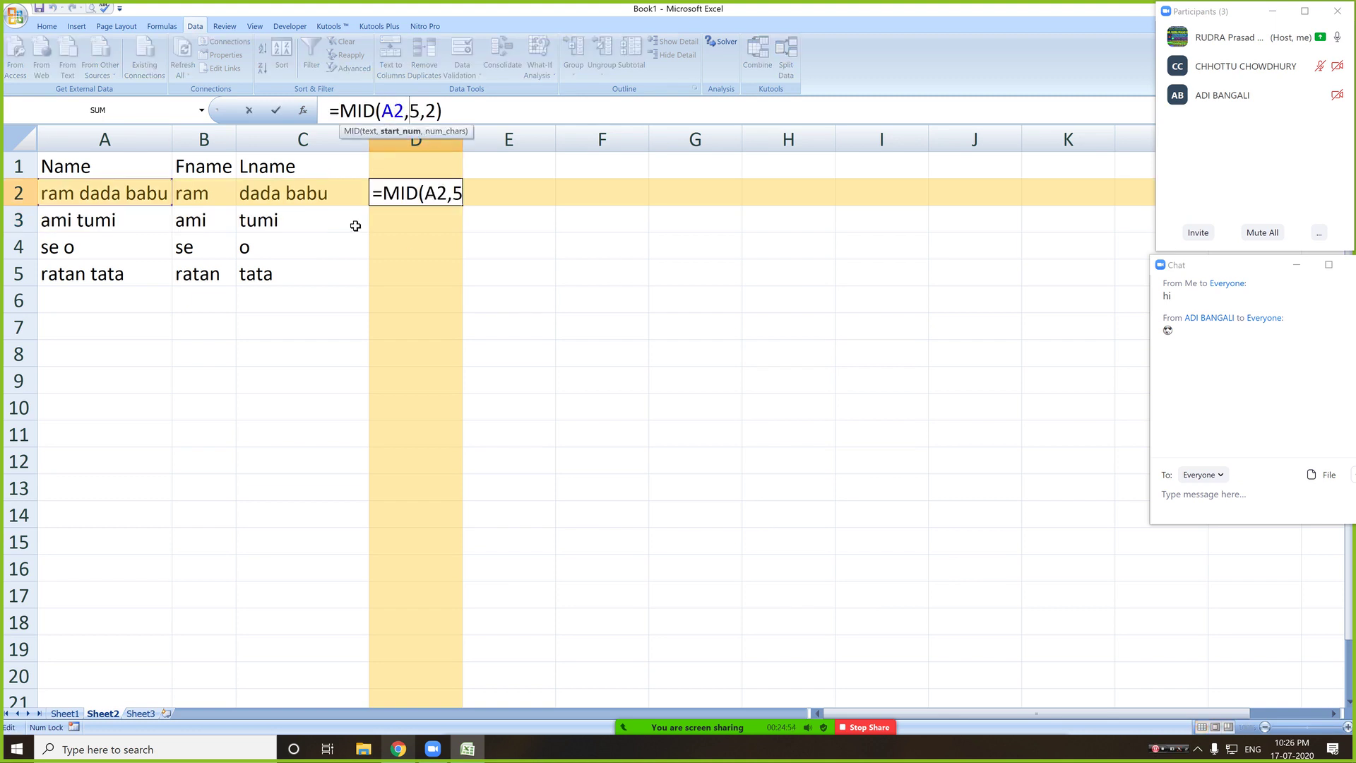
click(213, 197)
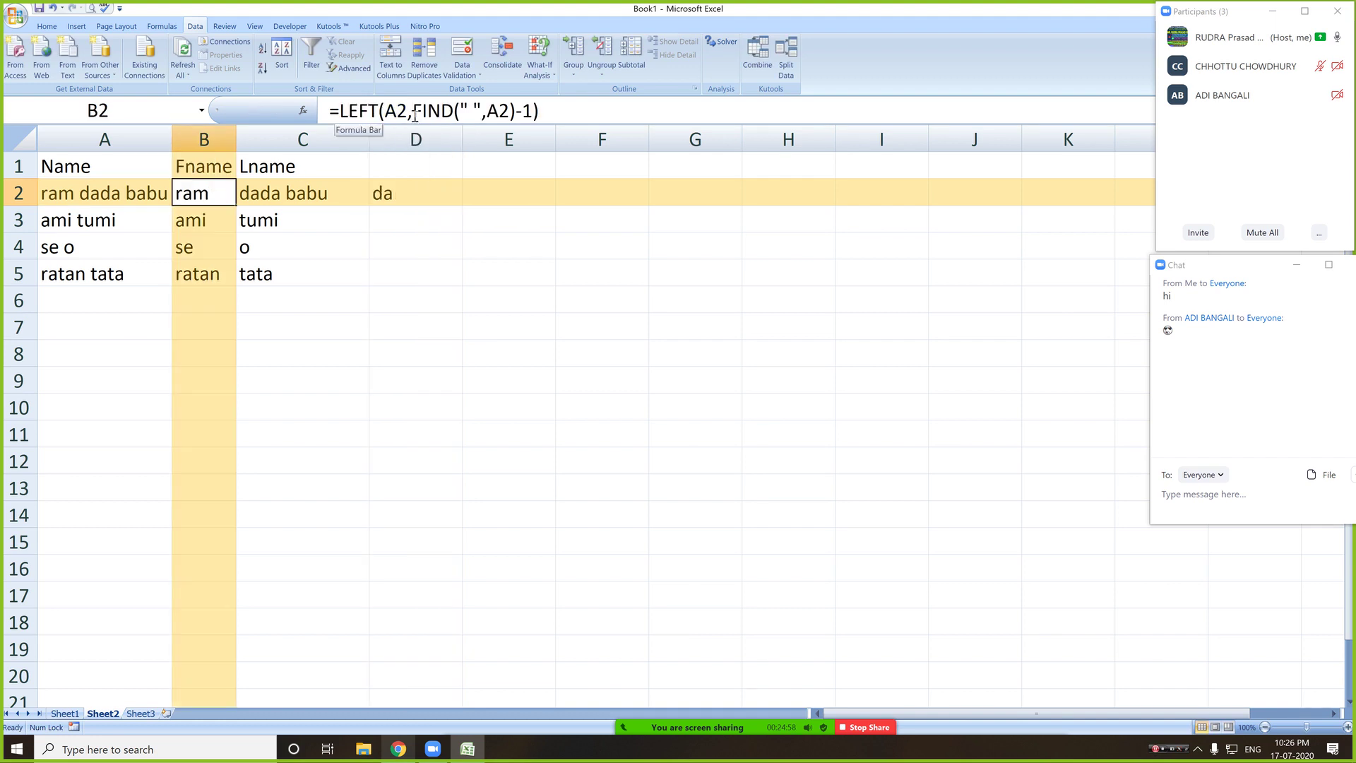
- Replace D2's start position 5 with FIND(" ",A2)
drag(413, 112, 518, 111)
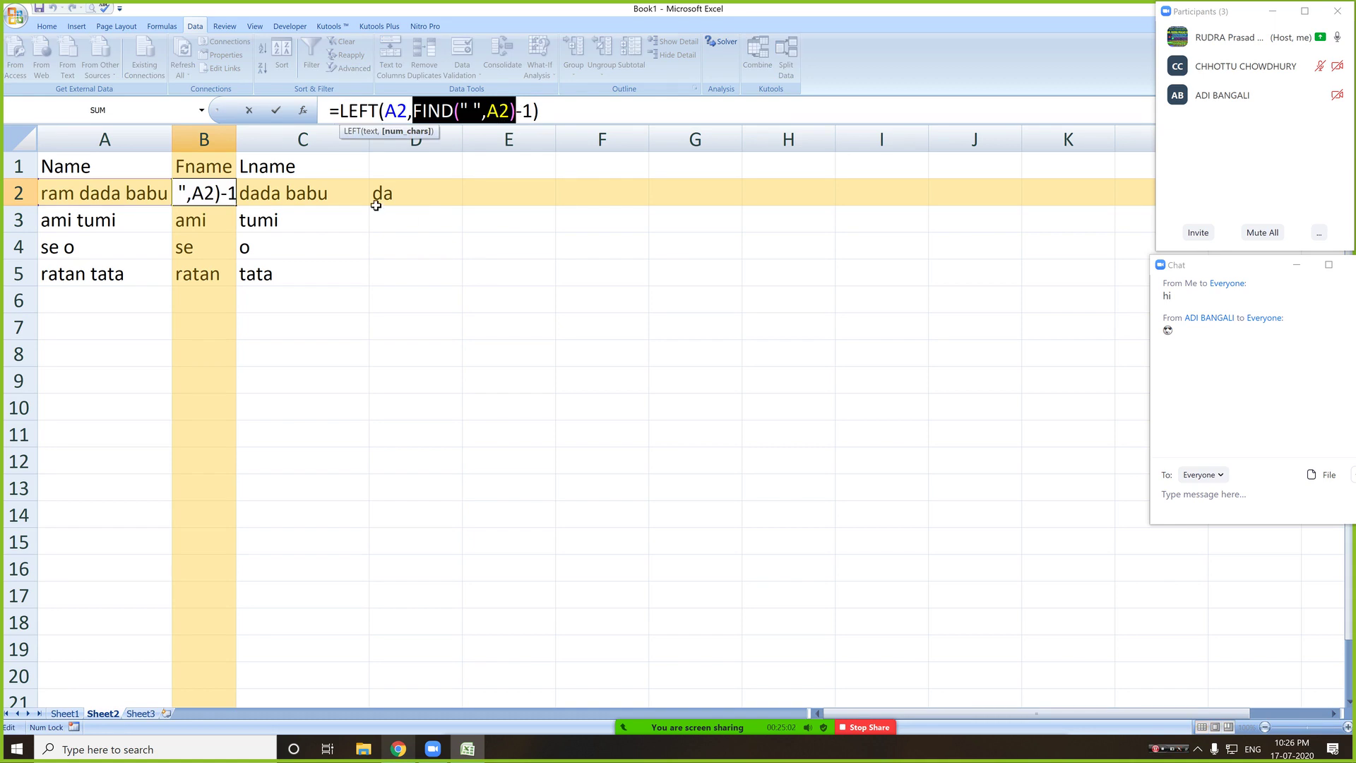
click(394, 197)
click(413, 110)
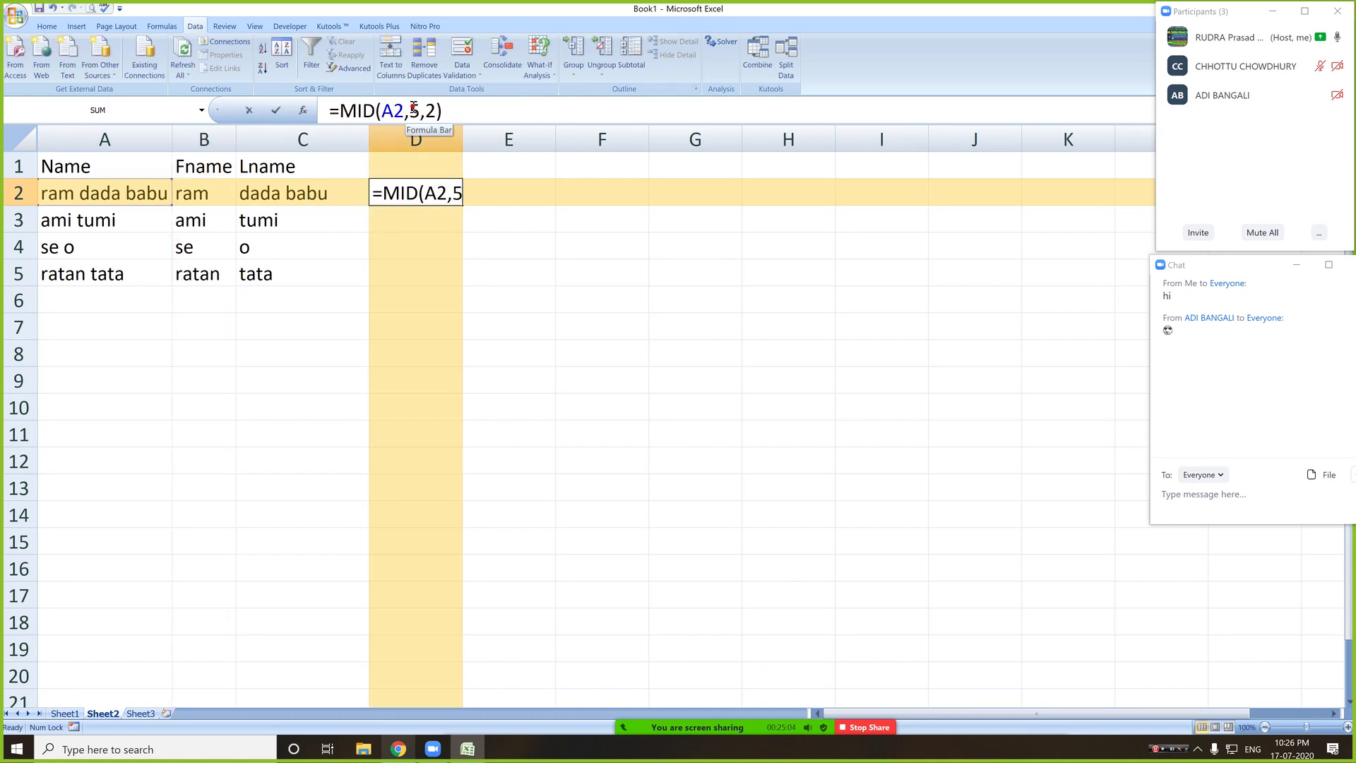
drag(413, 109, 421, 110)
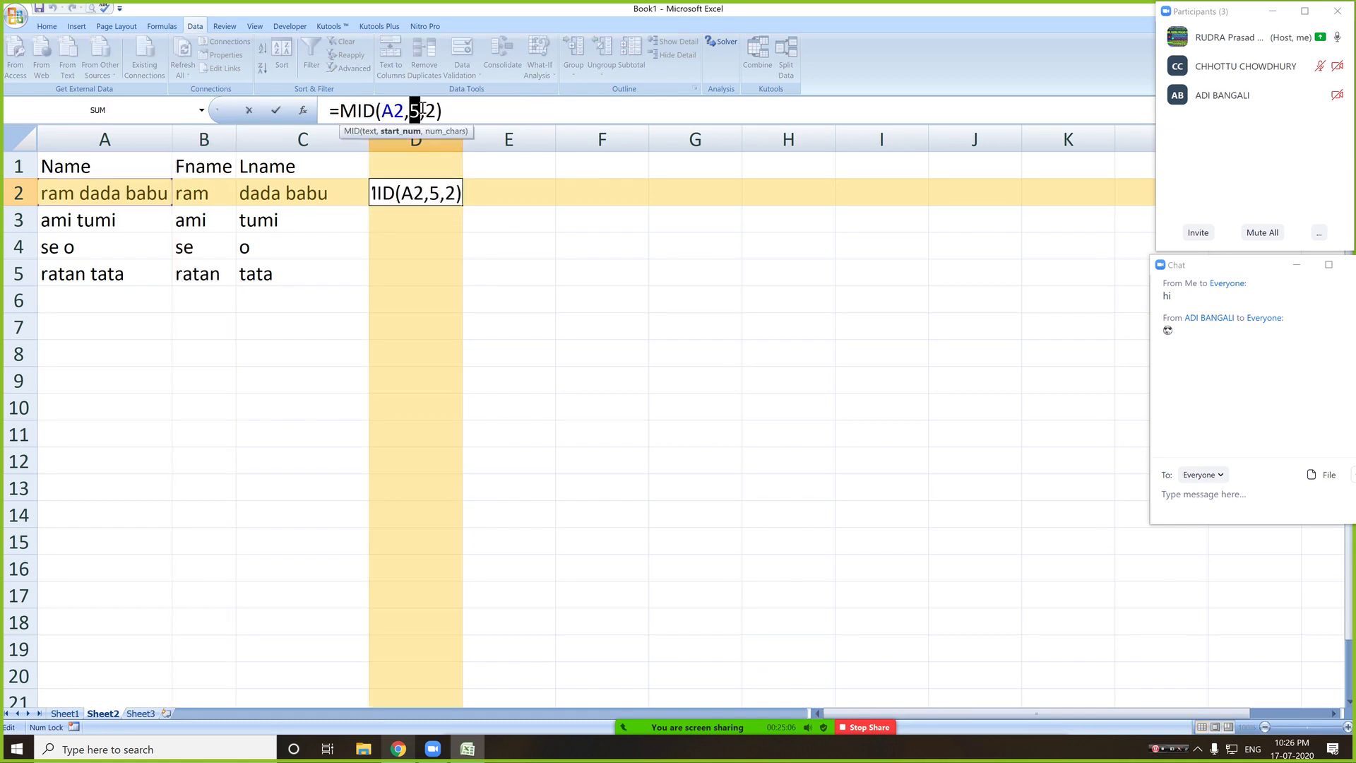
text(FIND(" ",A2))
key(Return)
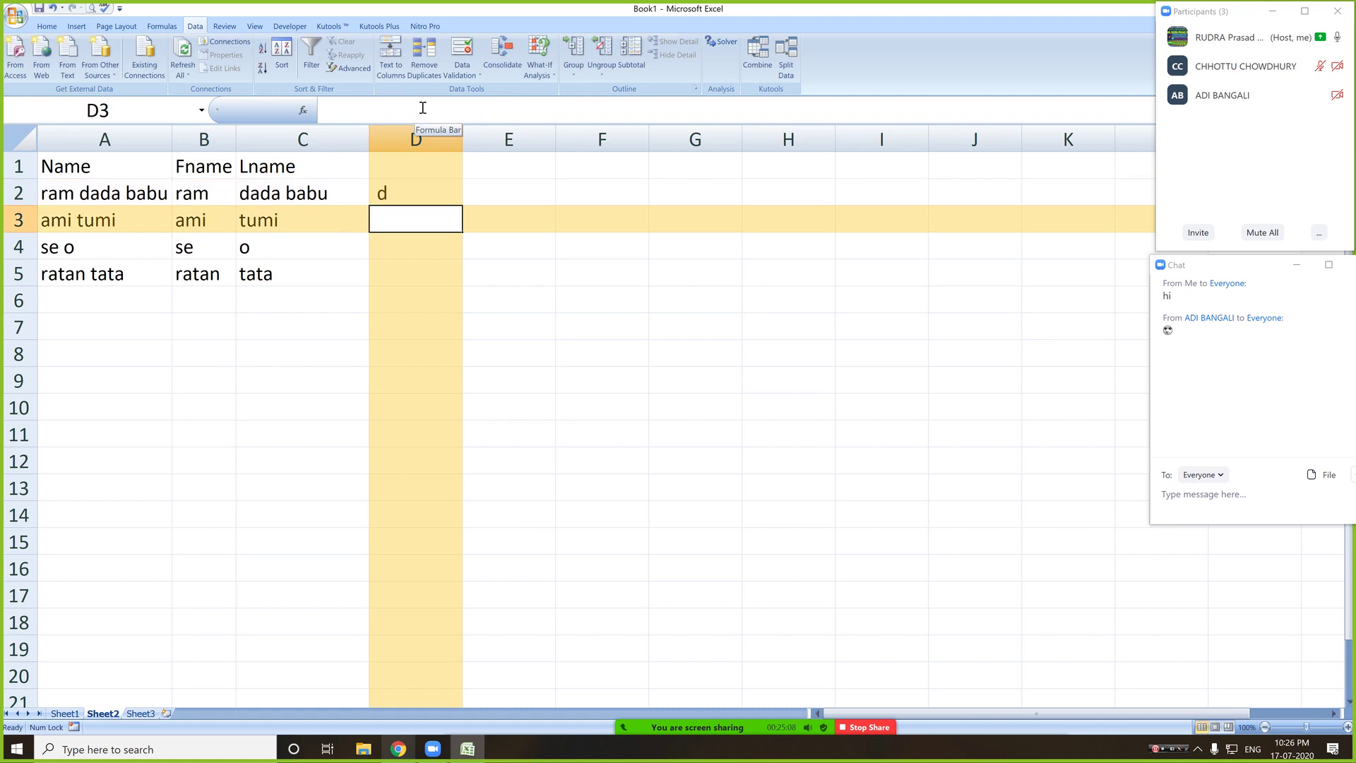
- Try a -1 offset after FIND in D2, then remove it
click(391, 202)
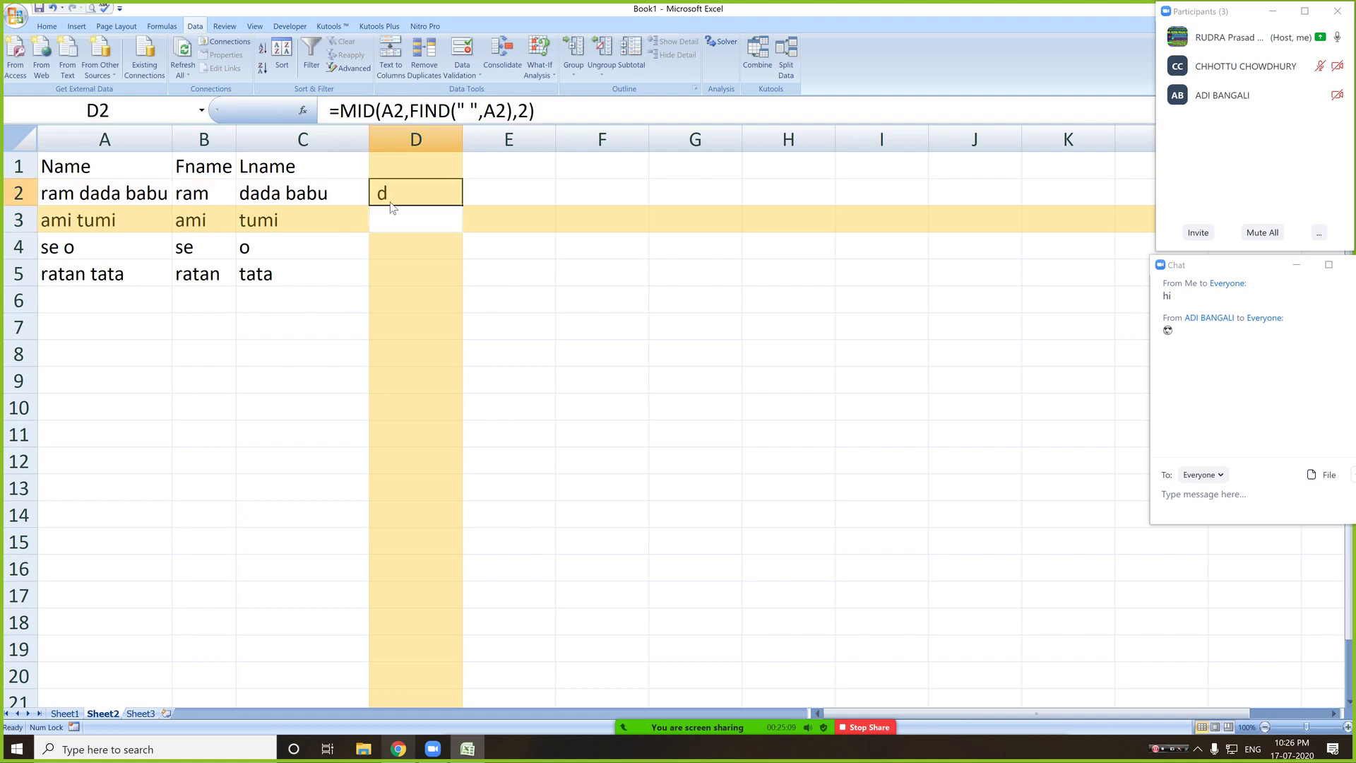
click(511, 110)
text(-1)
key(Return)
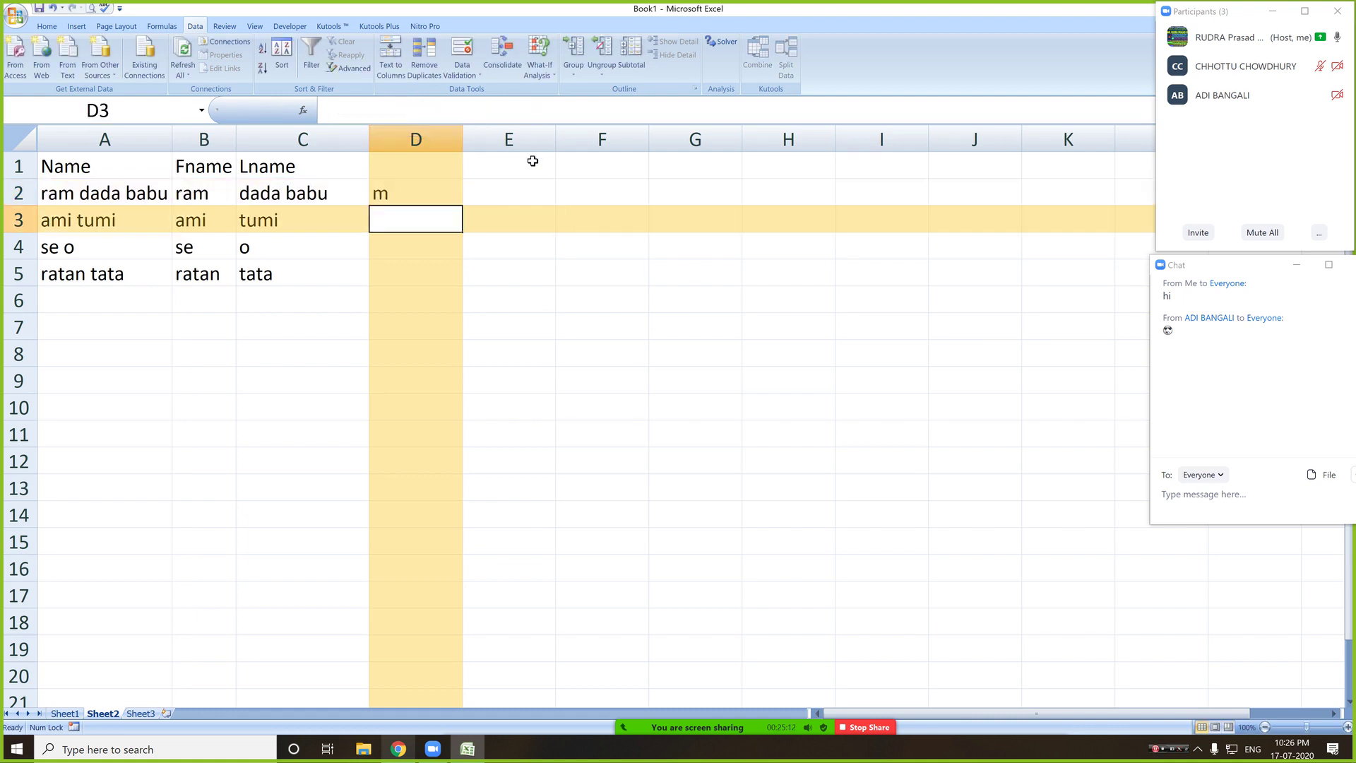
click(393, 194)
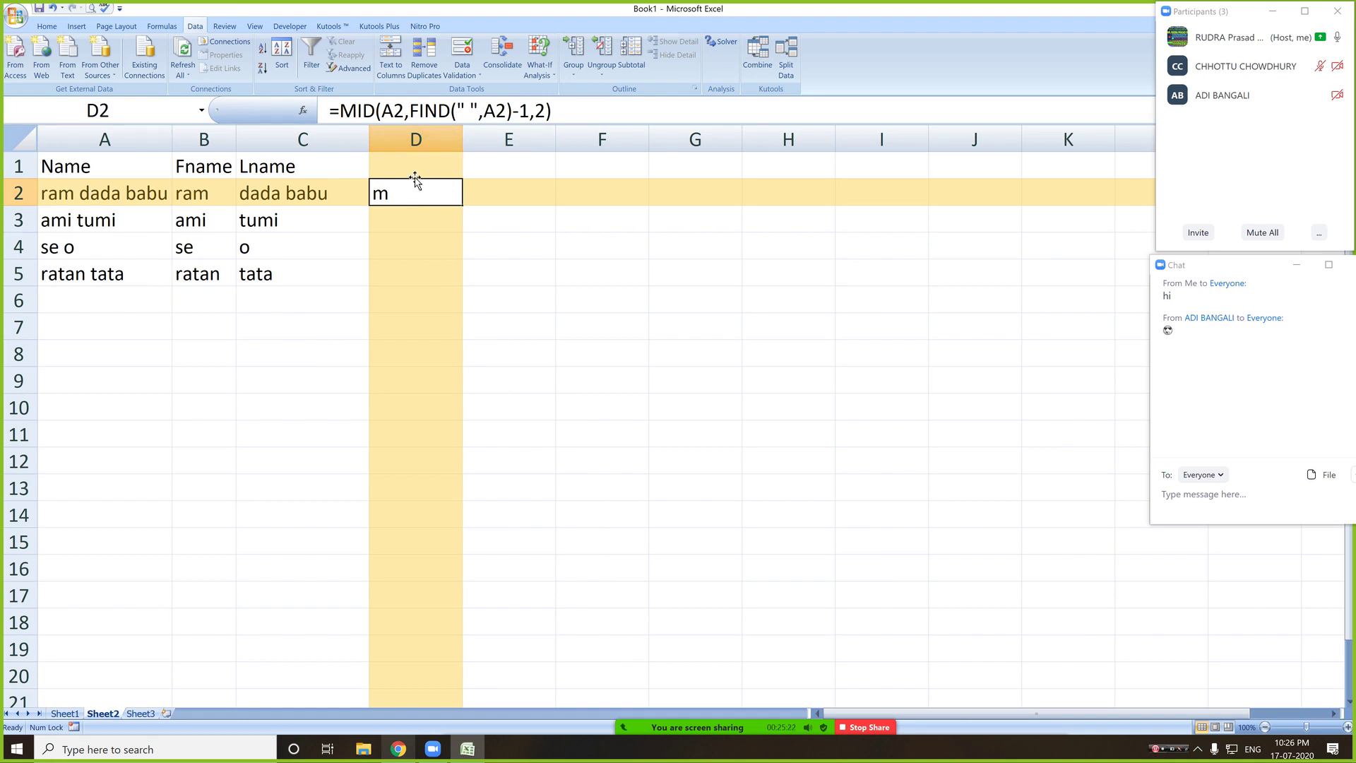
click(517, 115)
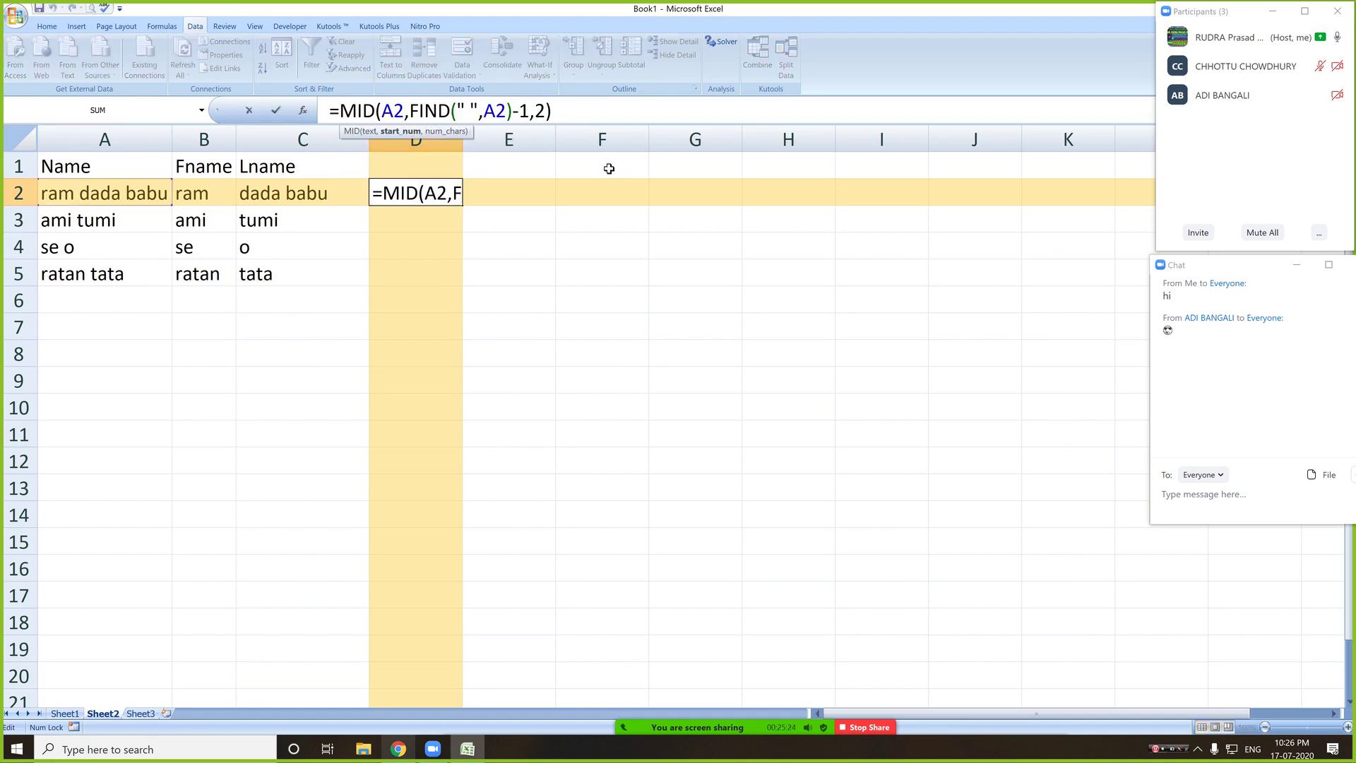
key(BackSpace)
key(Delete)
key(Return)
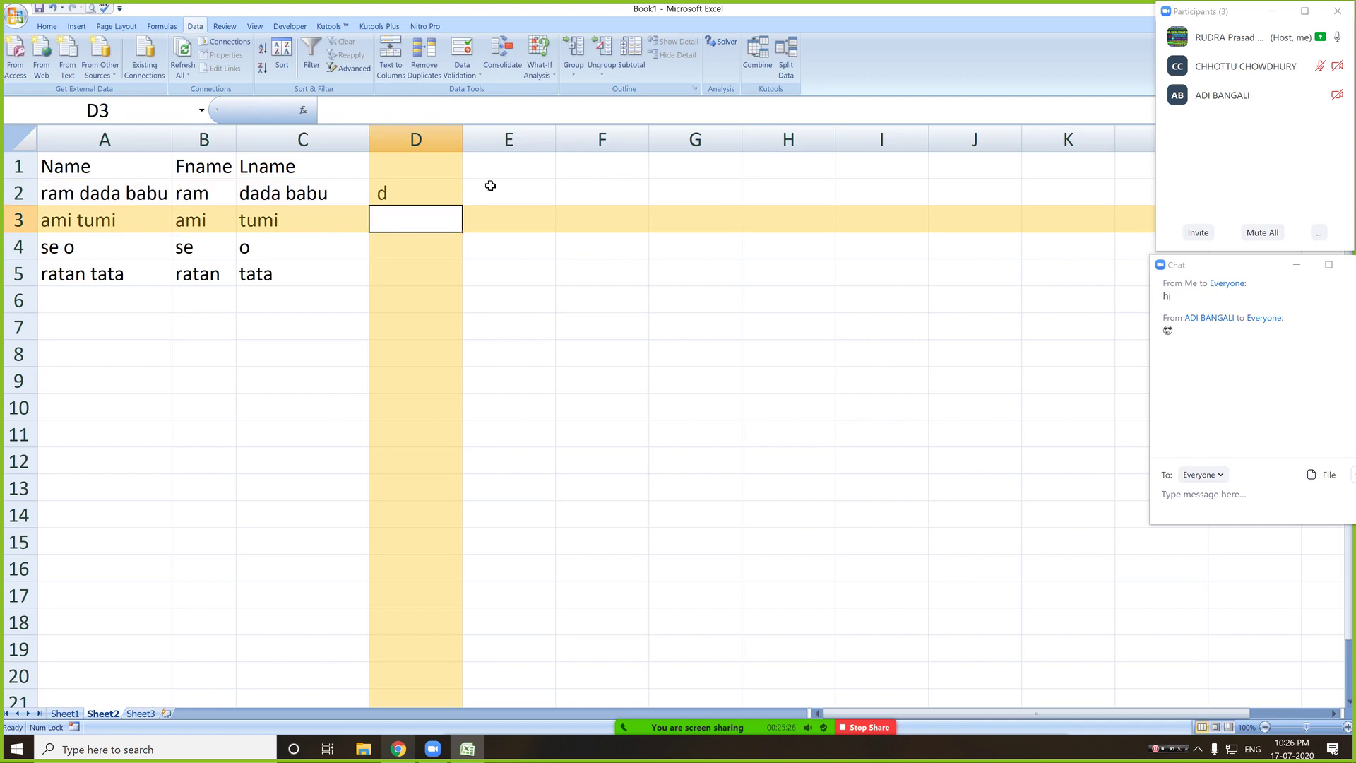
- Use FIND(" ",A2)+1 as the start so D2 shows da, and fill down to D5
click(393, 196)
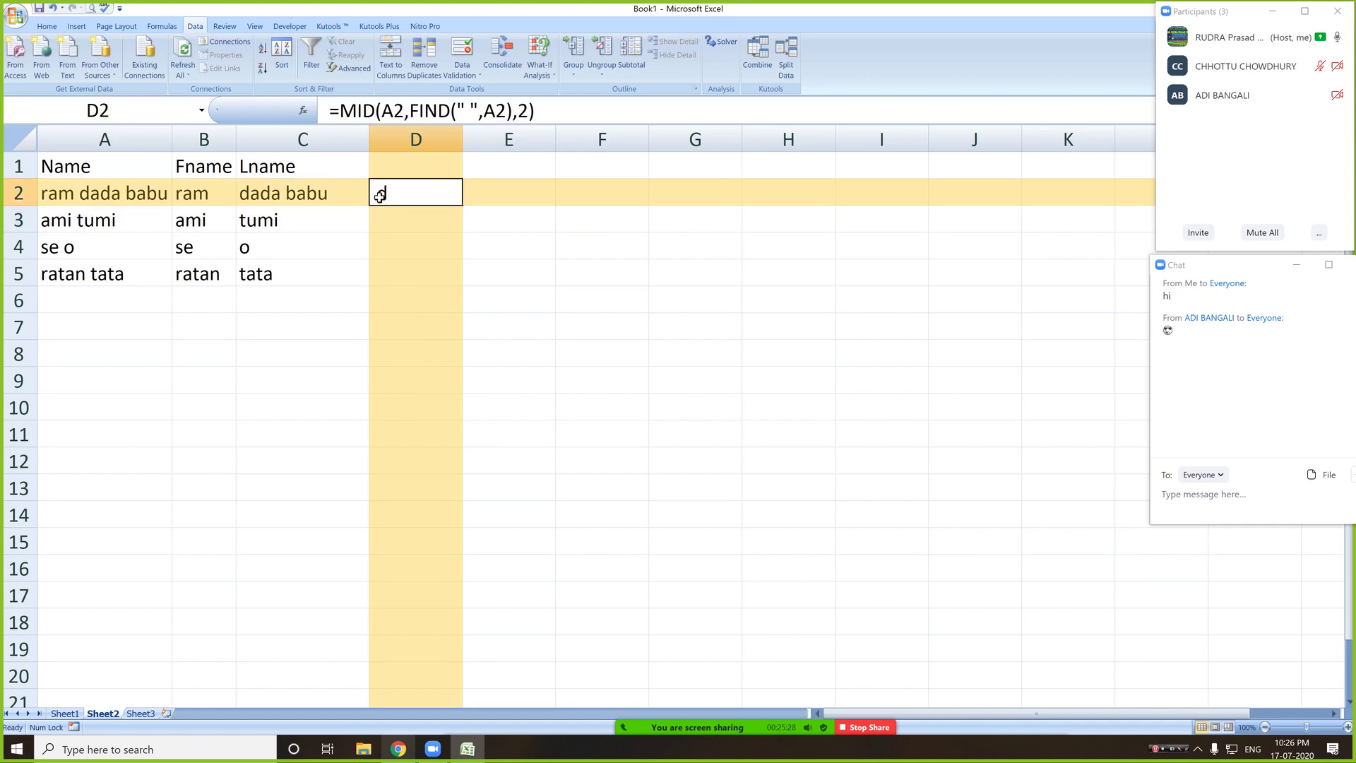
click(520, 111)
text(+1)
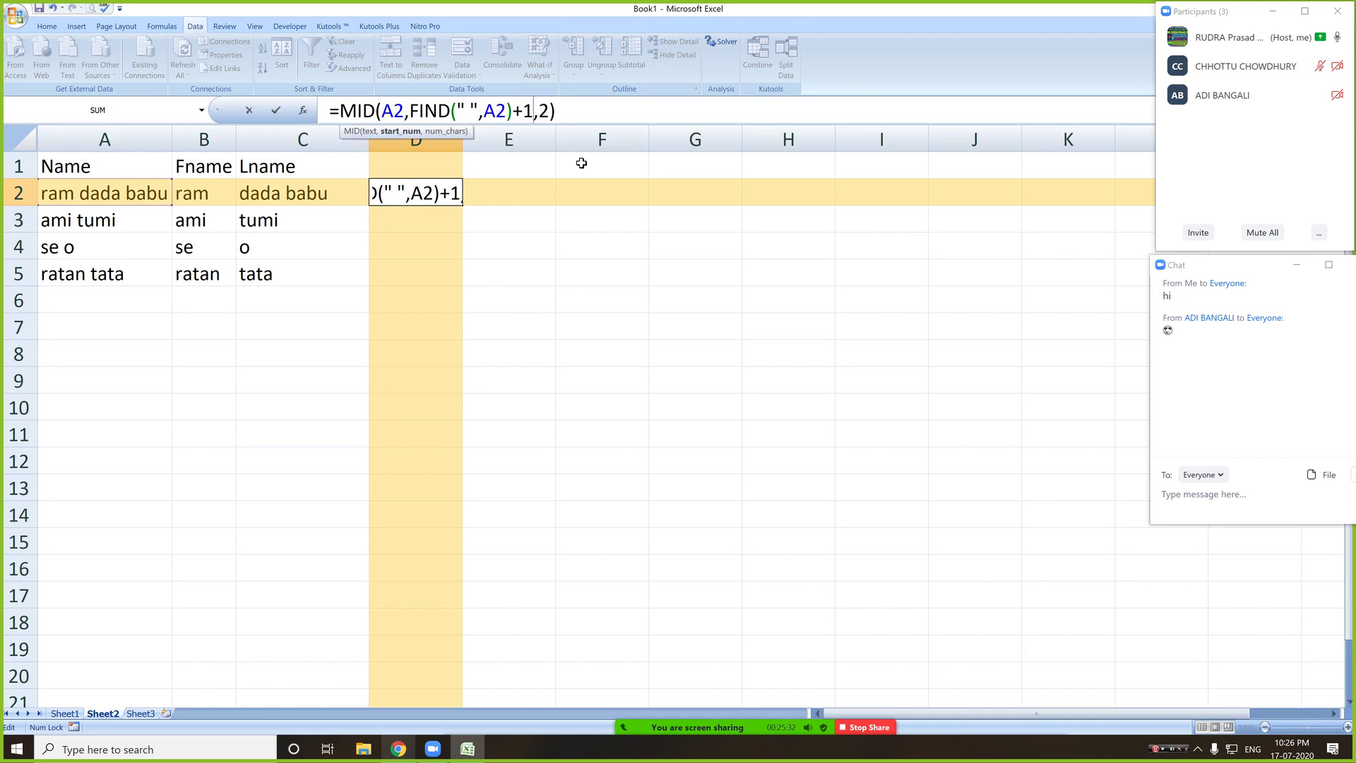
key(Return)
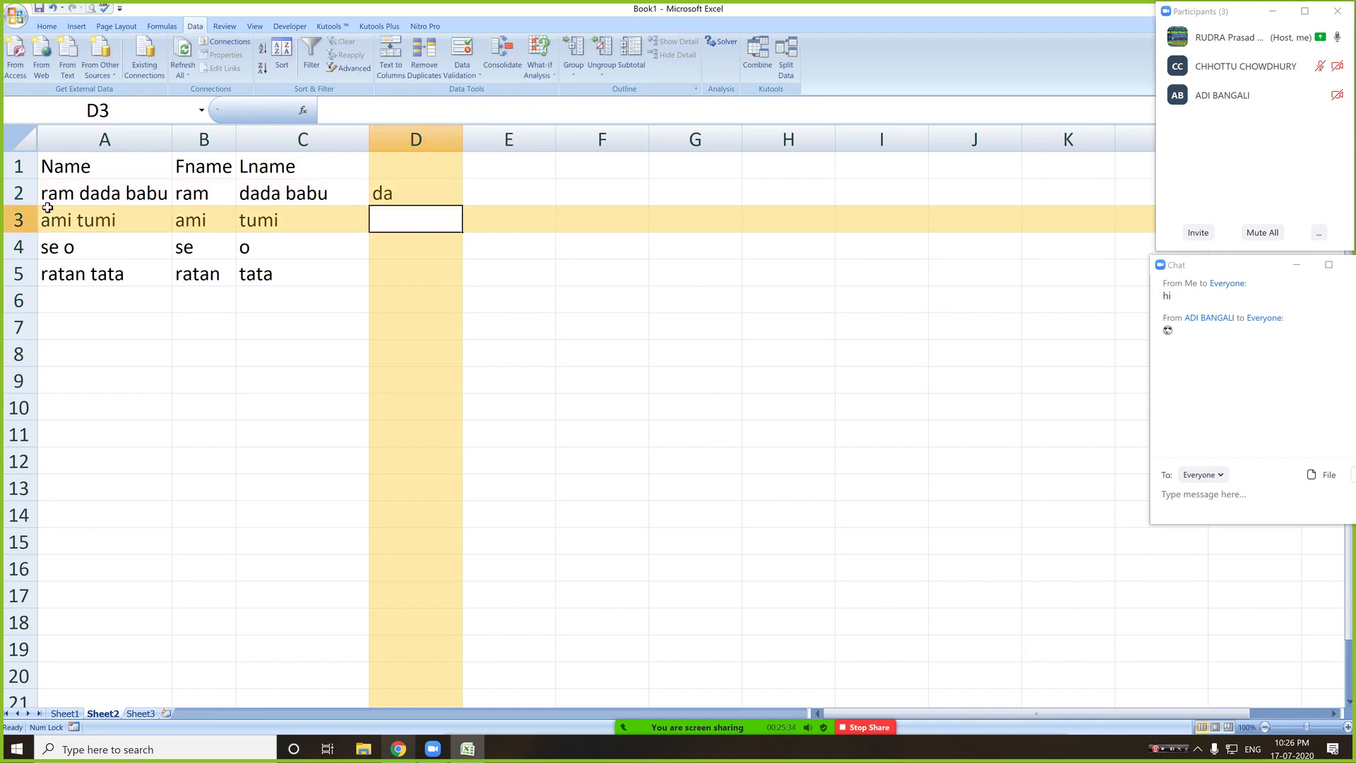
click(71, 196)
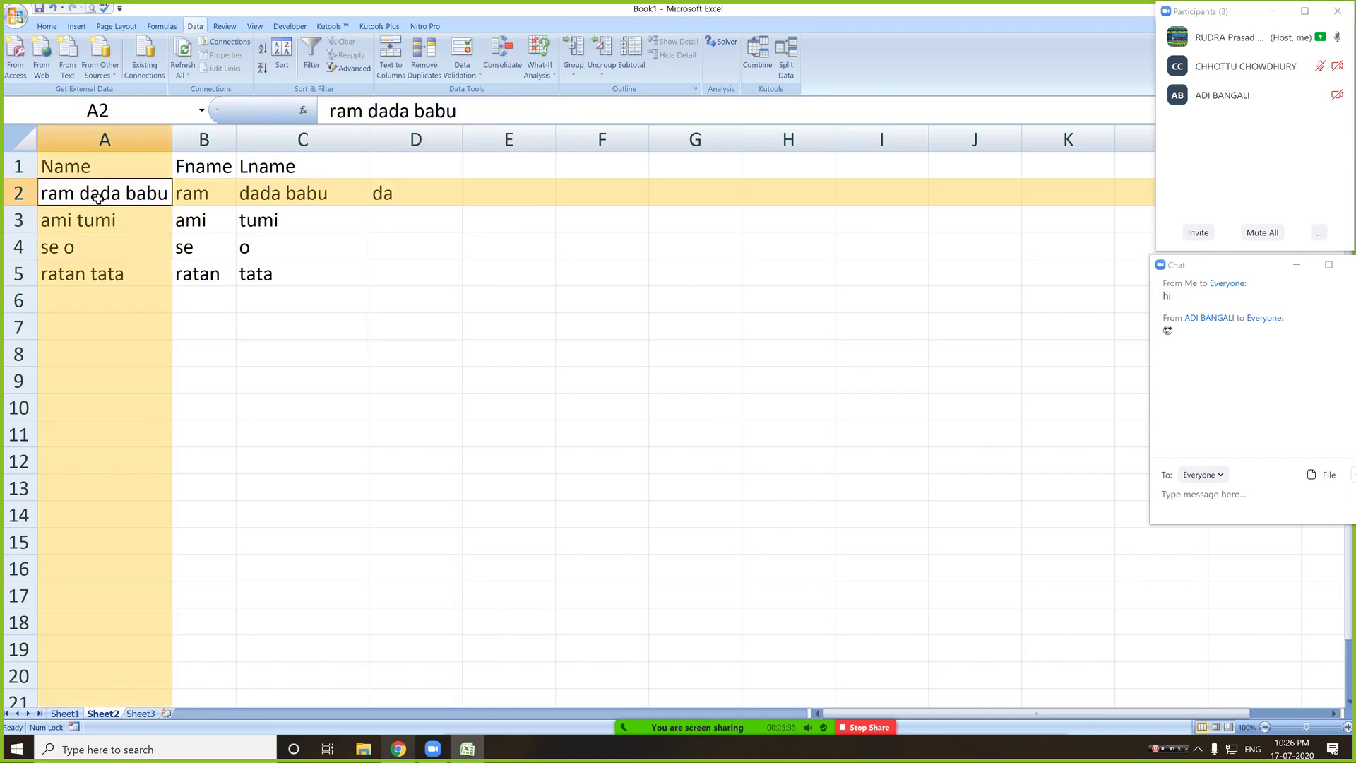
click(404, 198)
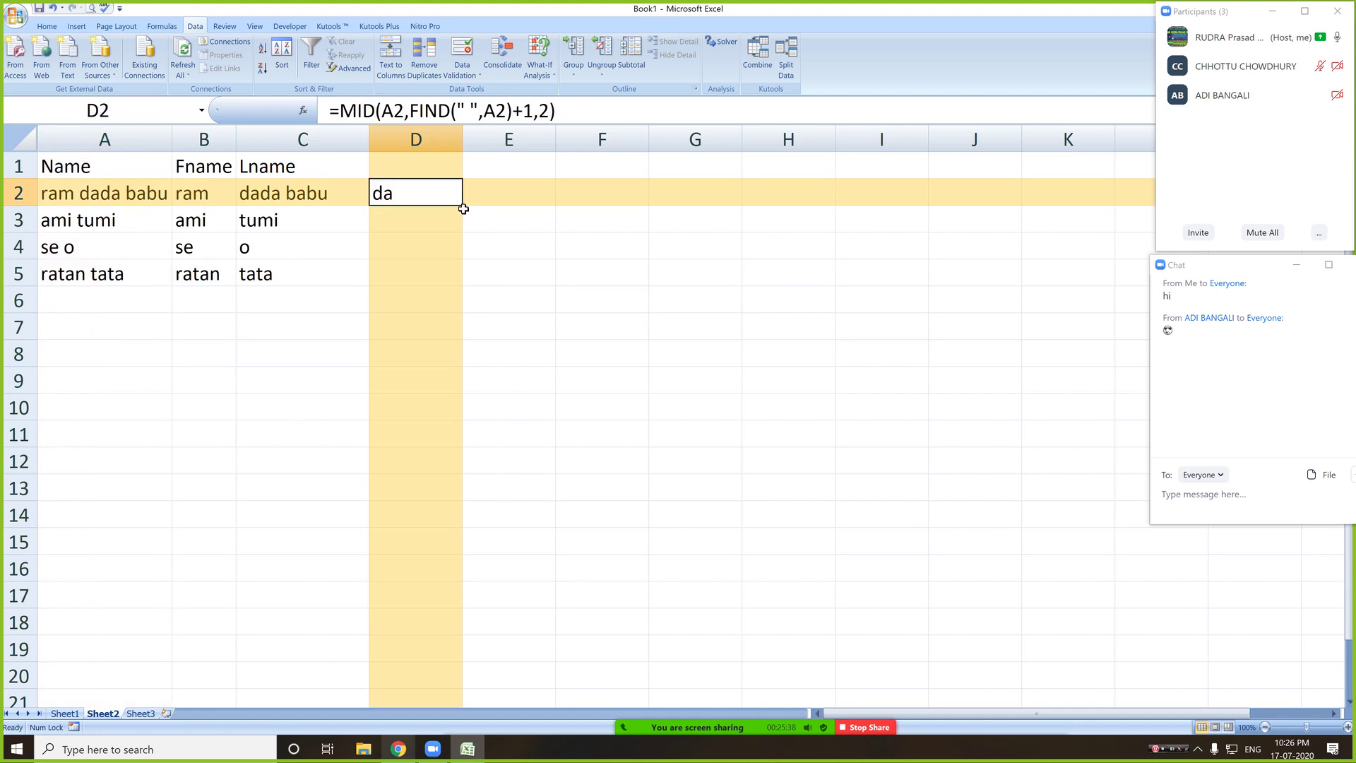
drag(463, 204, 467, 286)
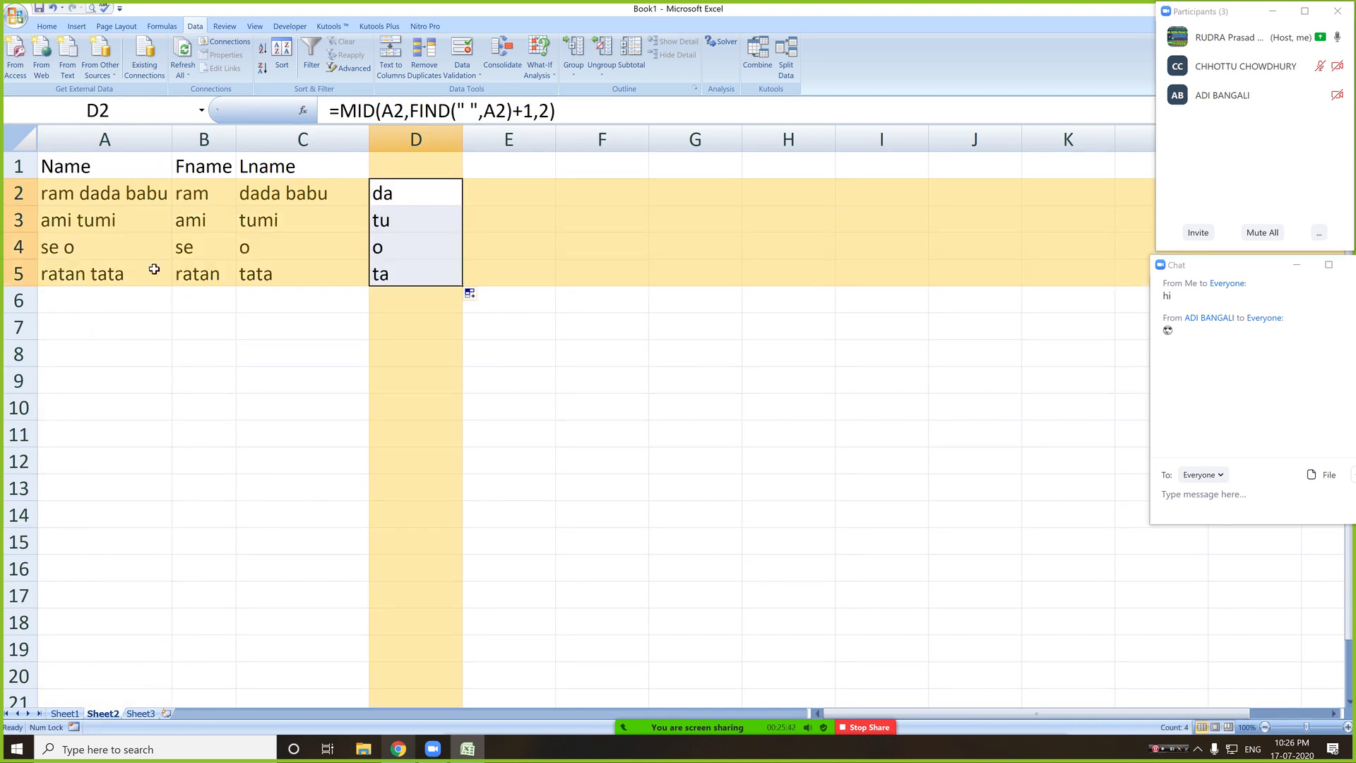
- Change A4's name to 'se ok' so its Lname and MID results read ok
double_click(99, 256)
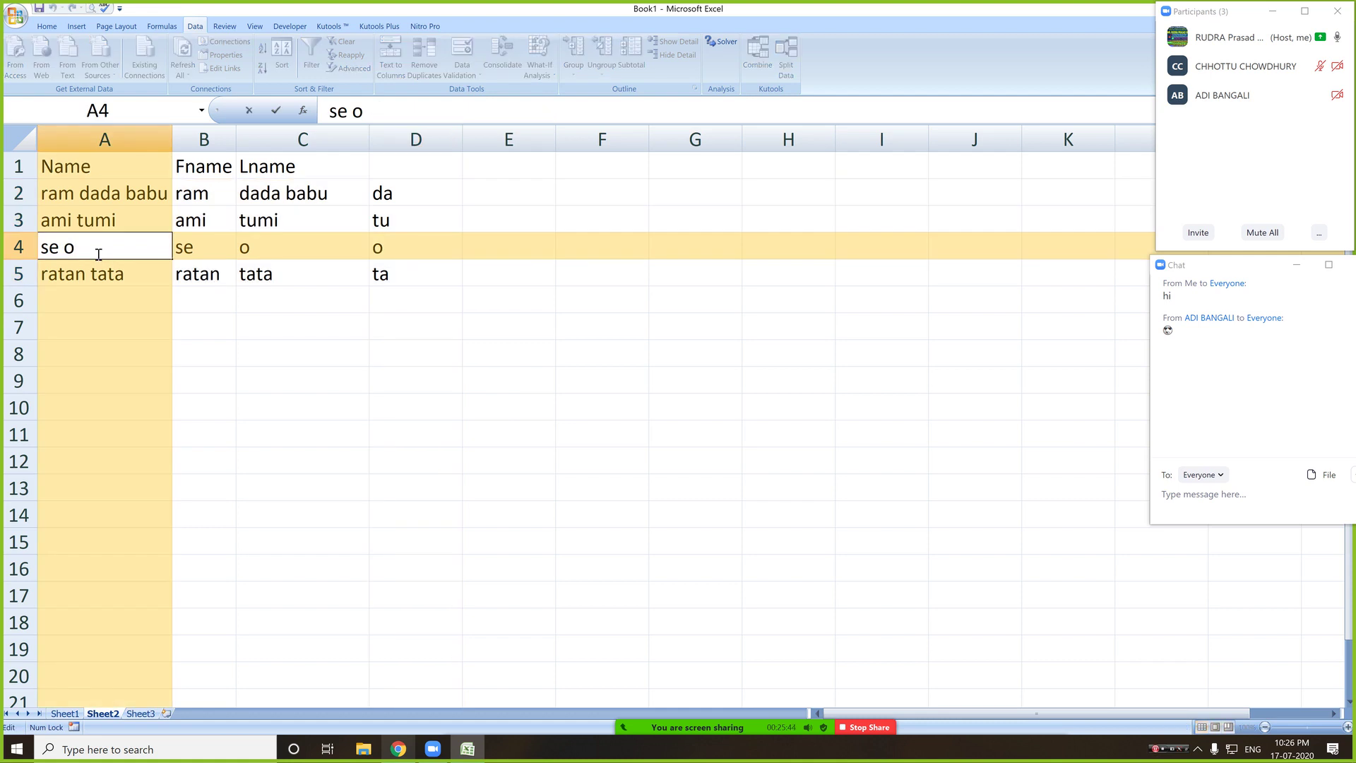
text(k)
key(Return)
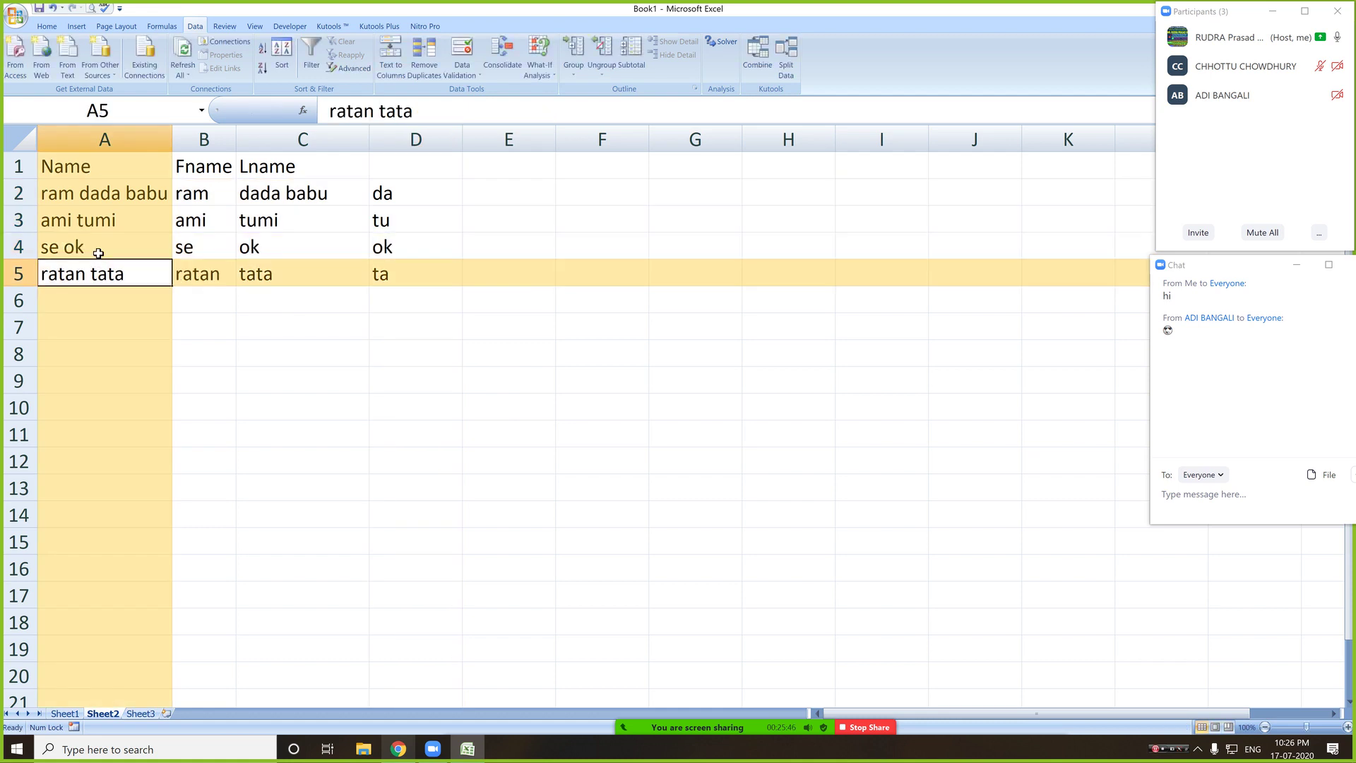
click(391, 193)
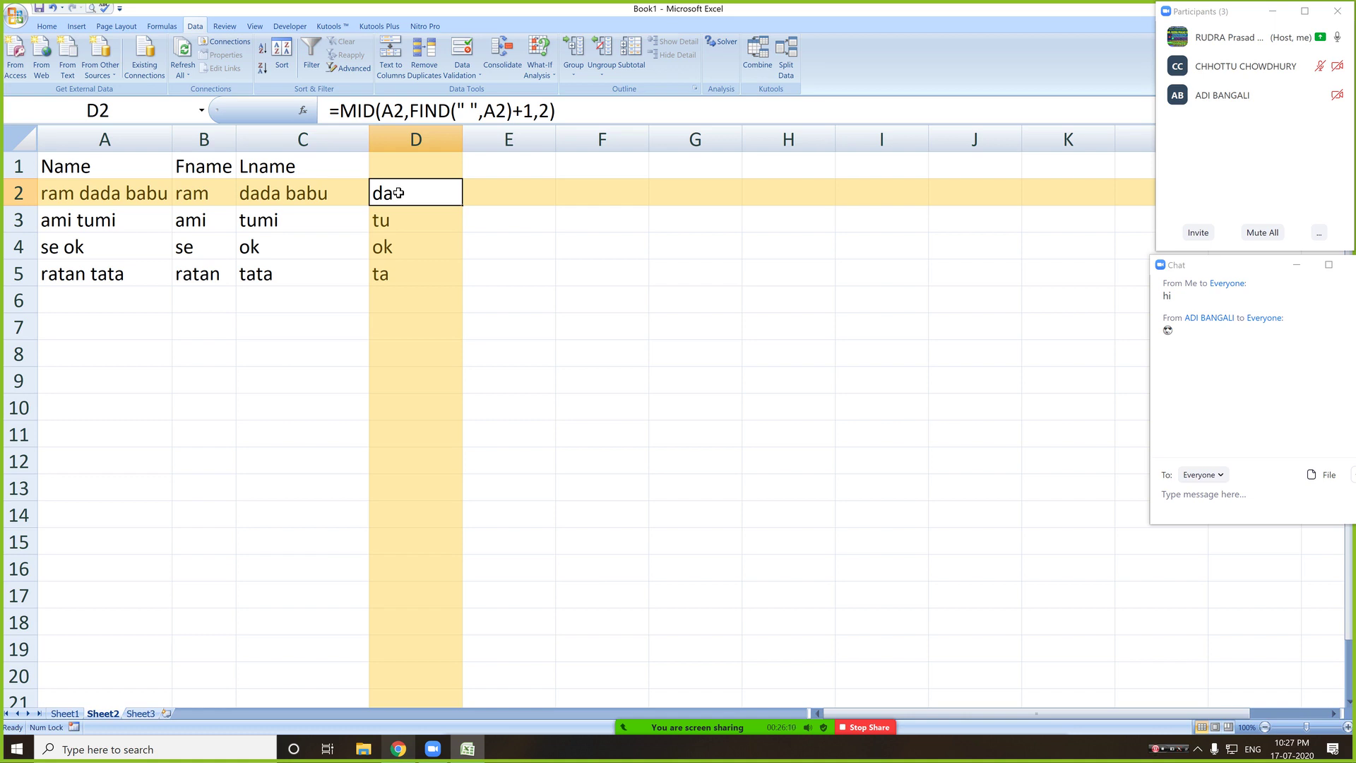
- Enter =UPPER(A2) in E2
click(510, 199)
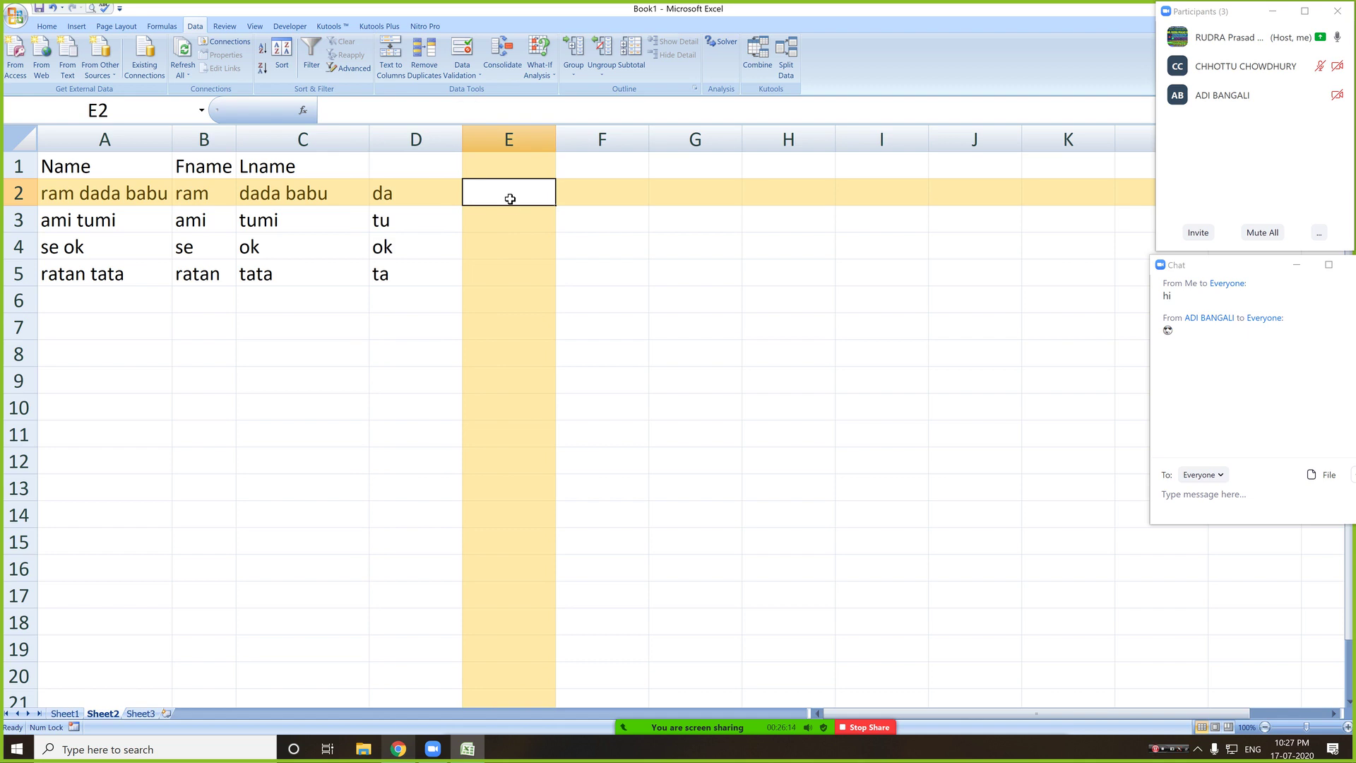
text(=)
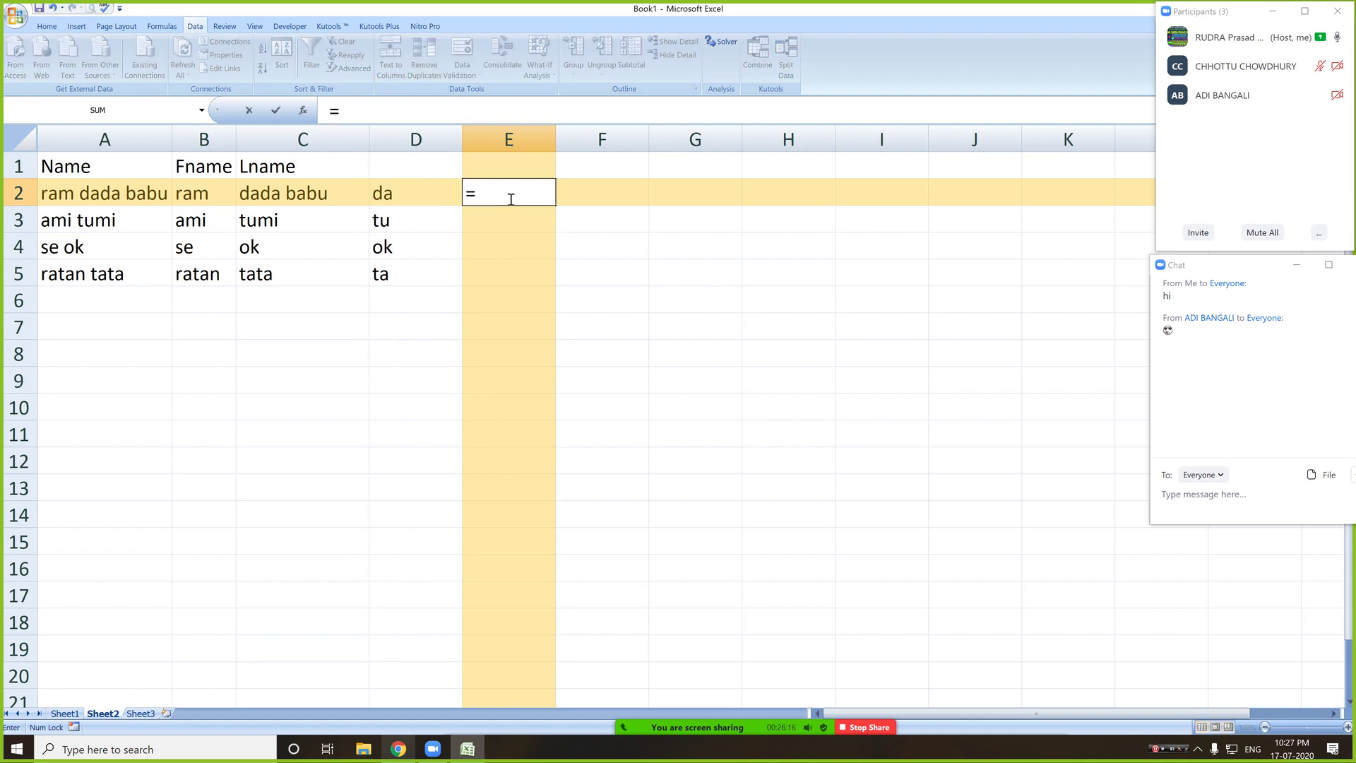
text(u)
key(Tab)
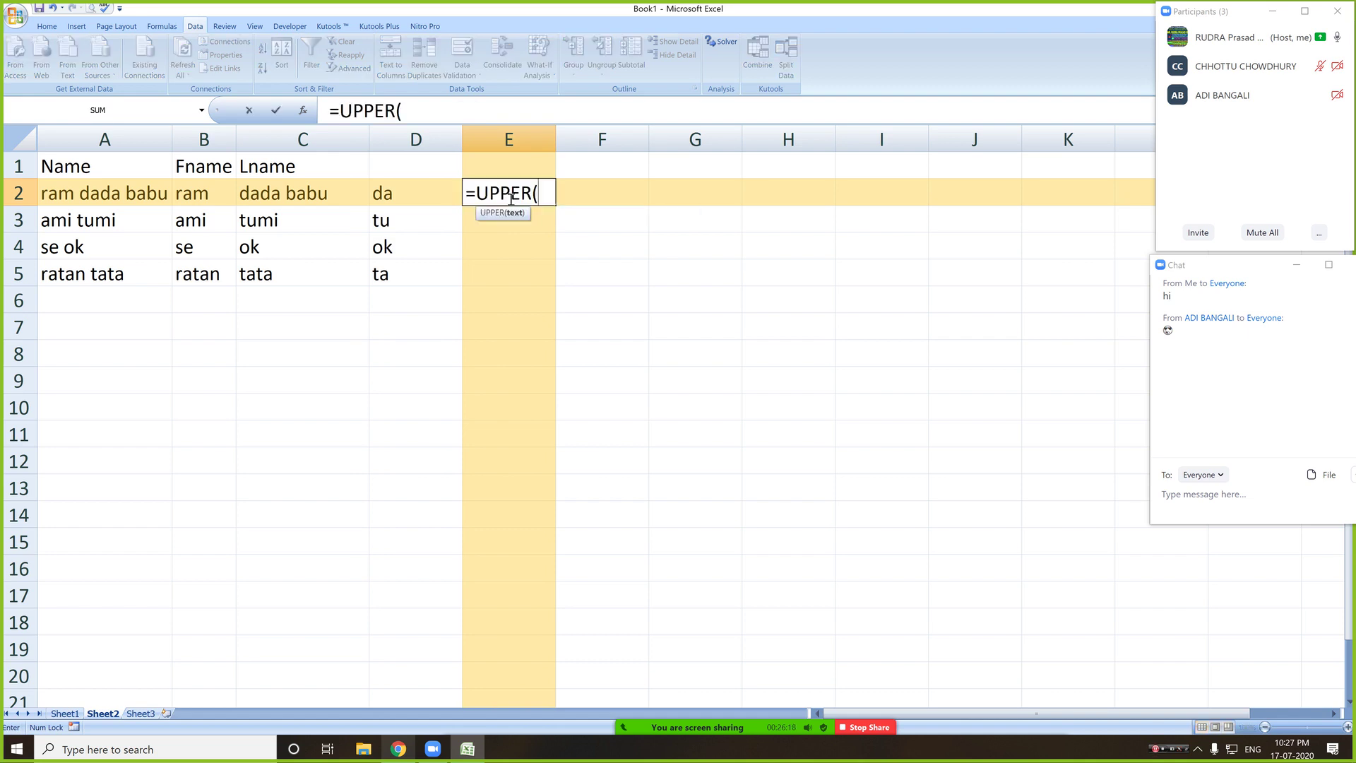
click(127, 198)
key(Tab)
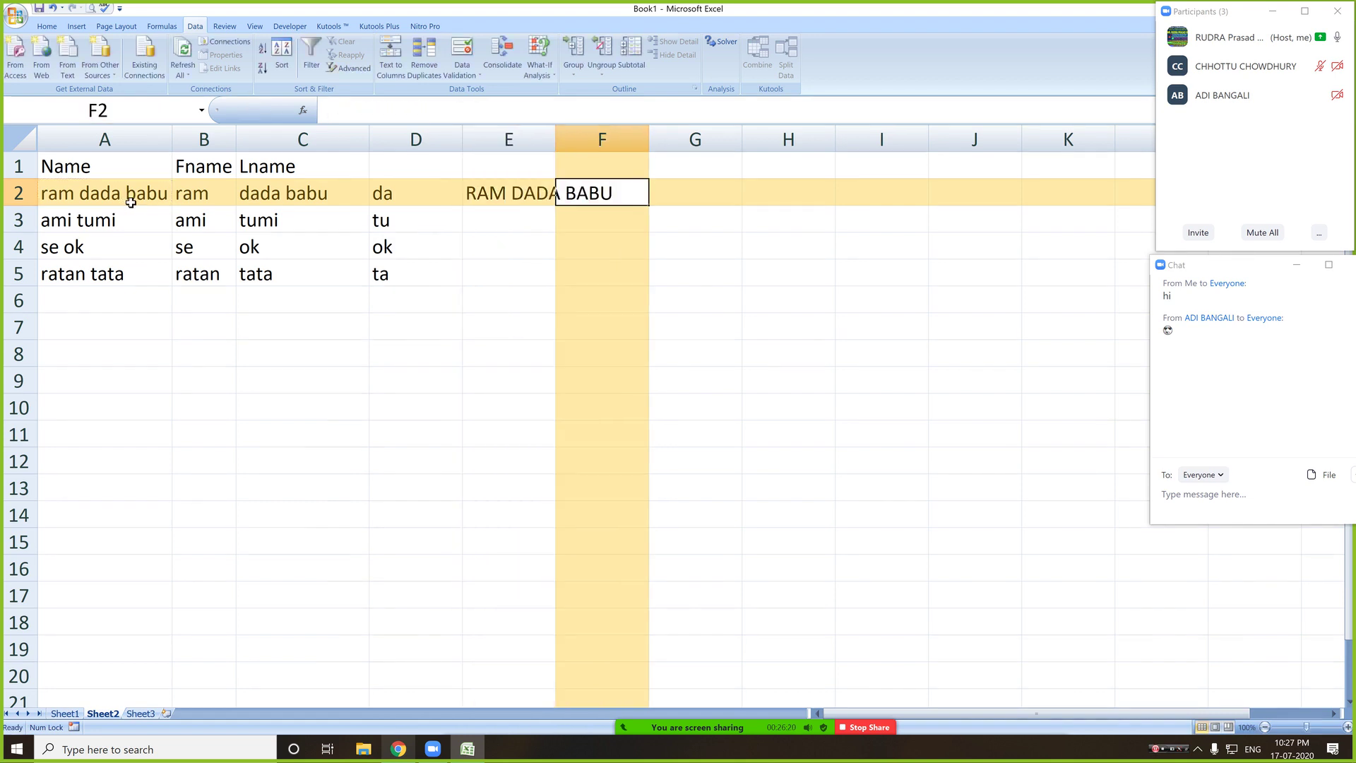
- Enter =LOWER(A2) in E3
click(517, 224)
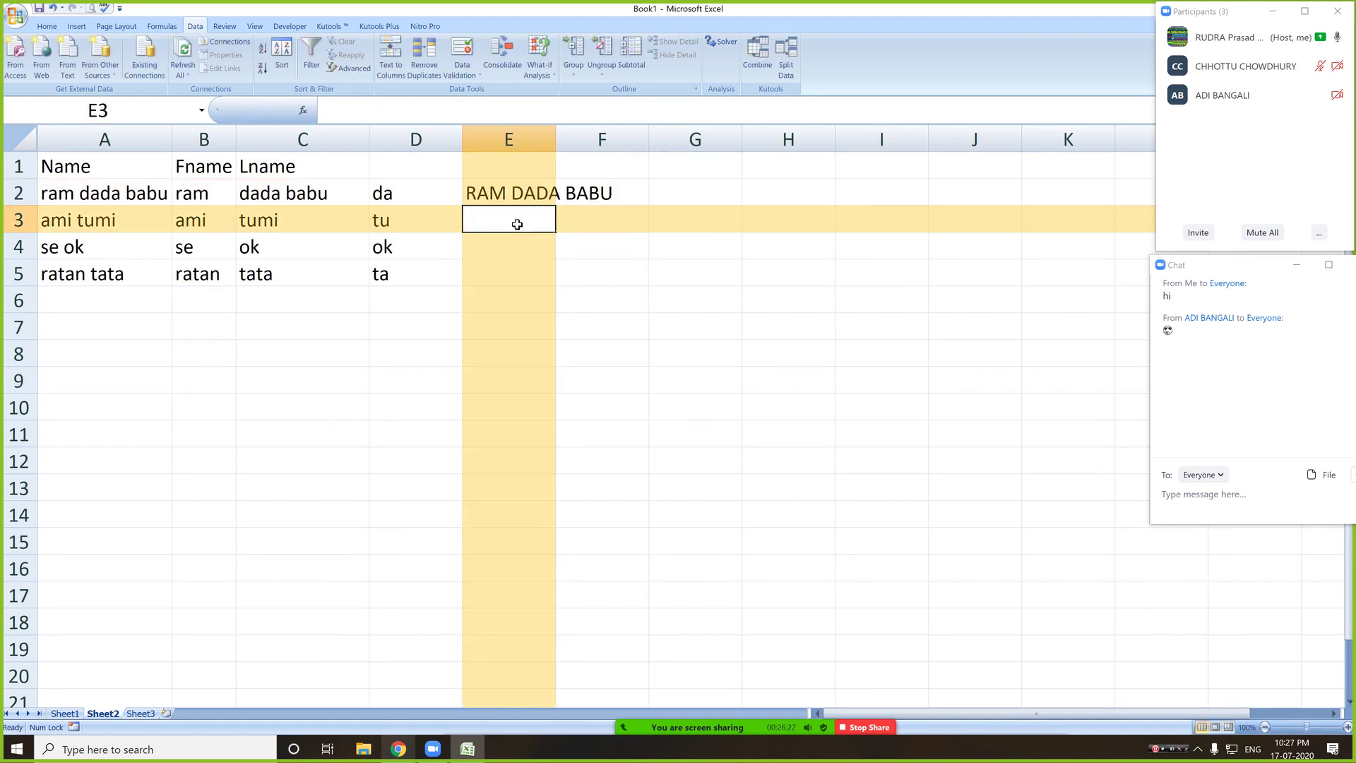
text(=low)
key(Tab)
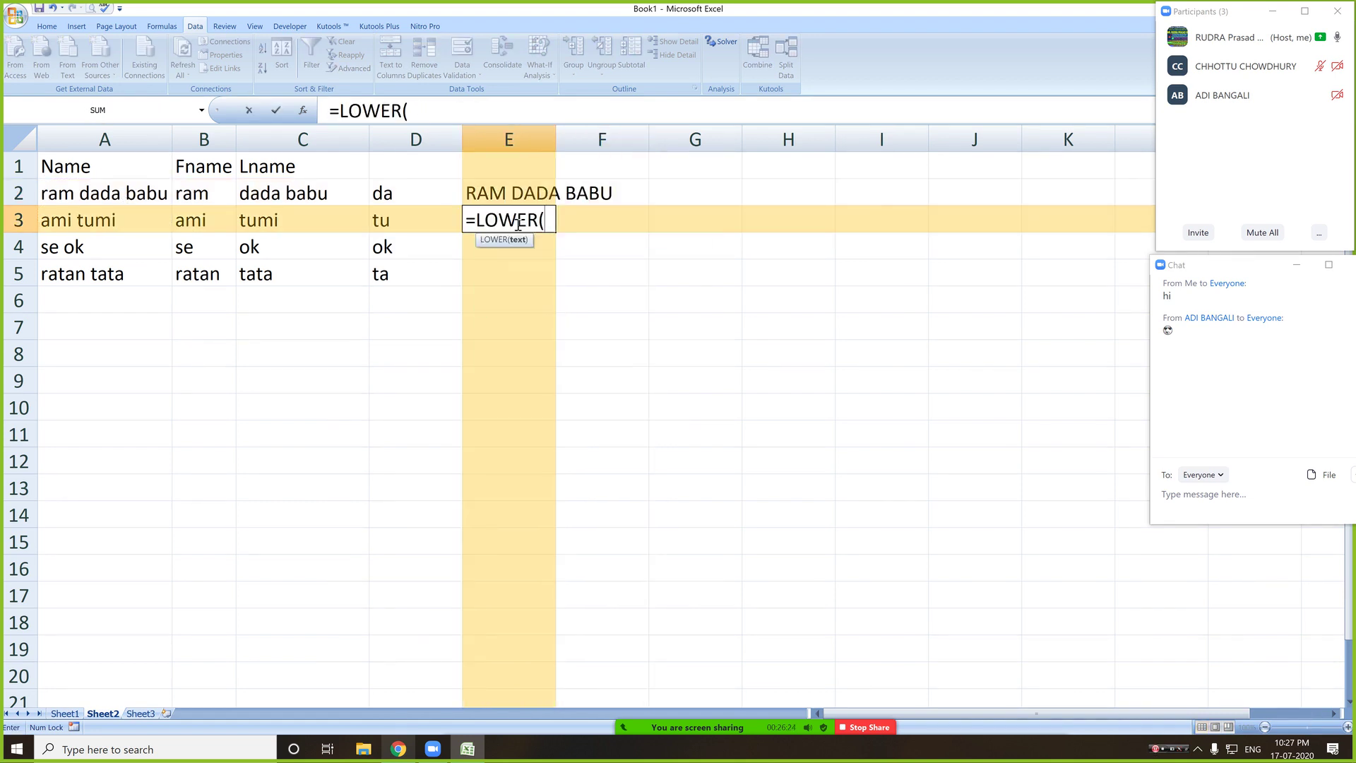
click(145, 192)
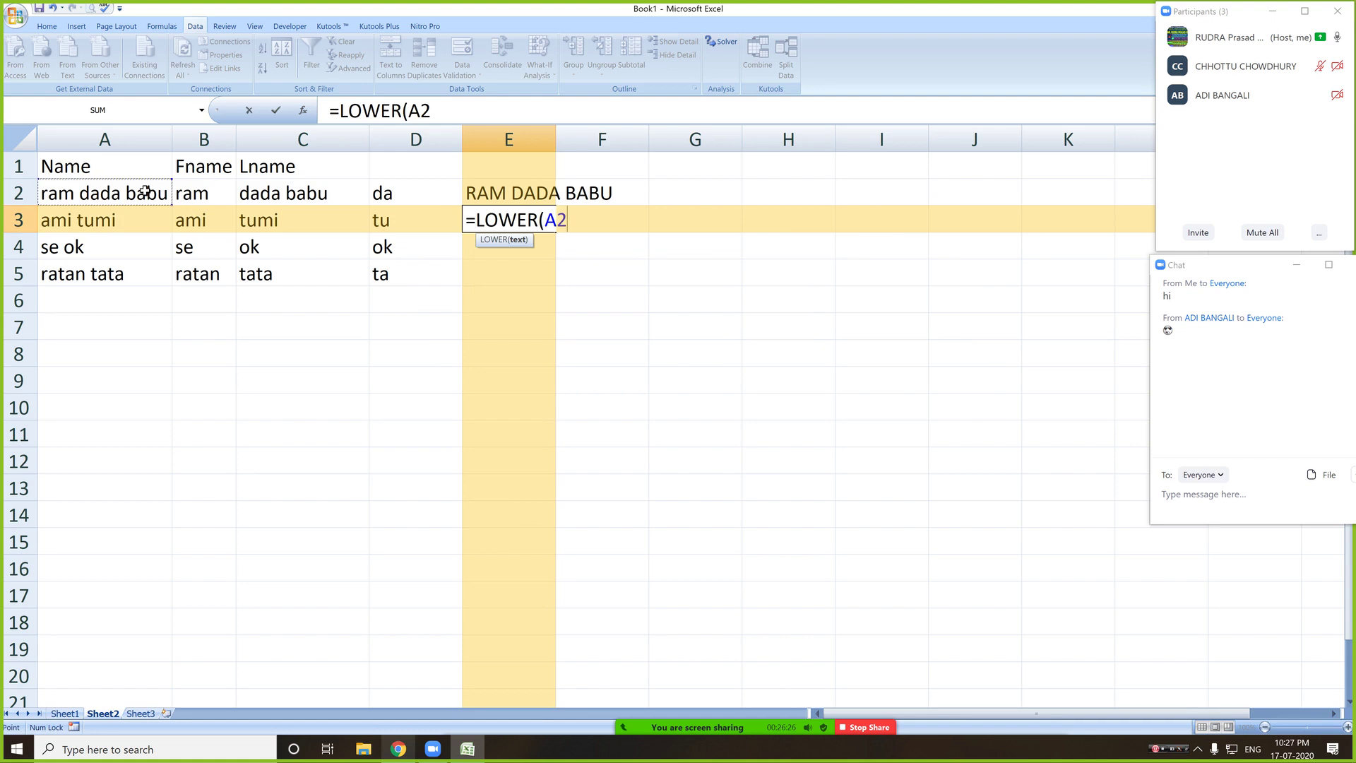
key(Tab)
- Enter =PROPER(A2) in E4
click(506, 247)
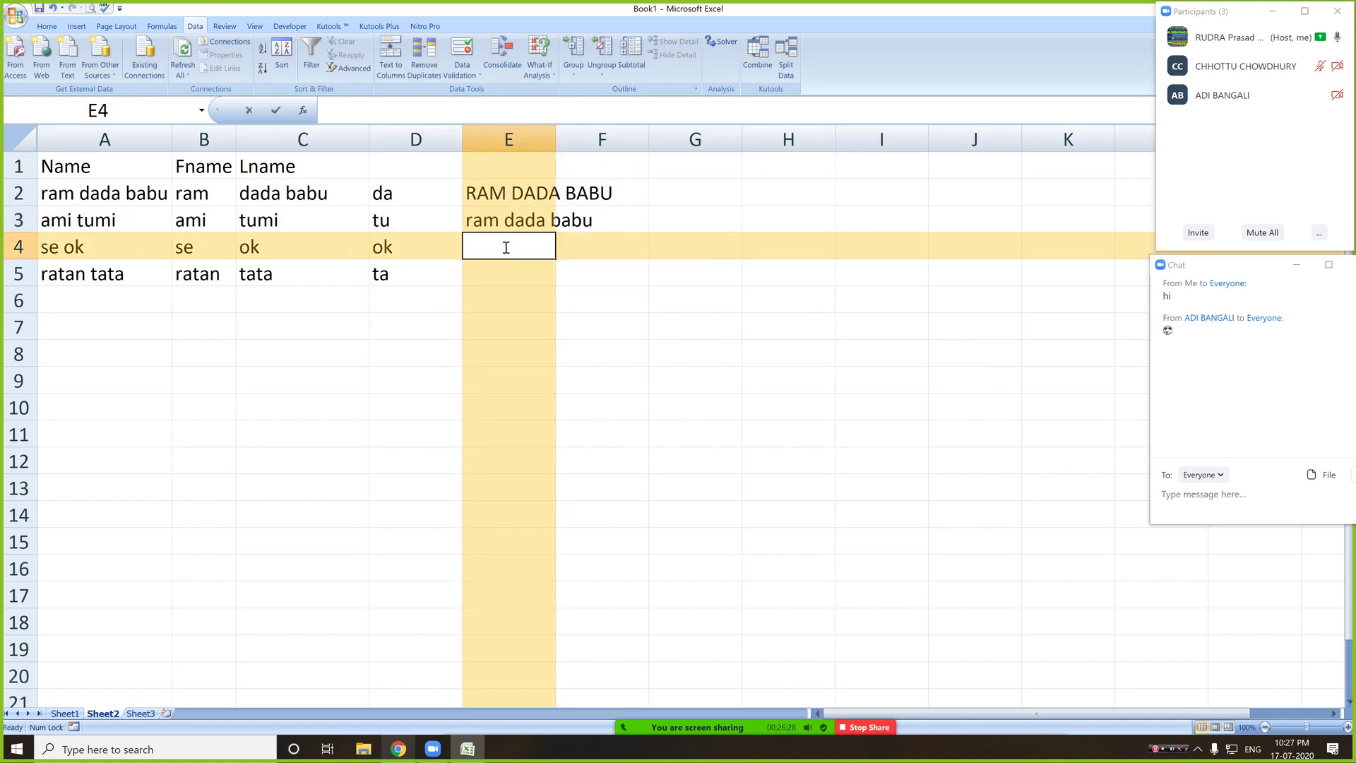
text(=pro)
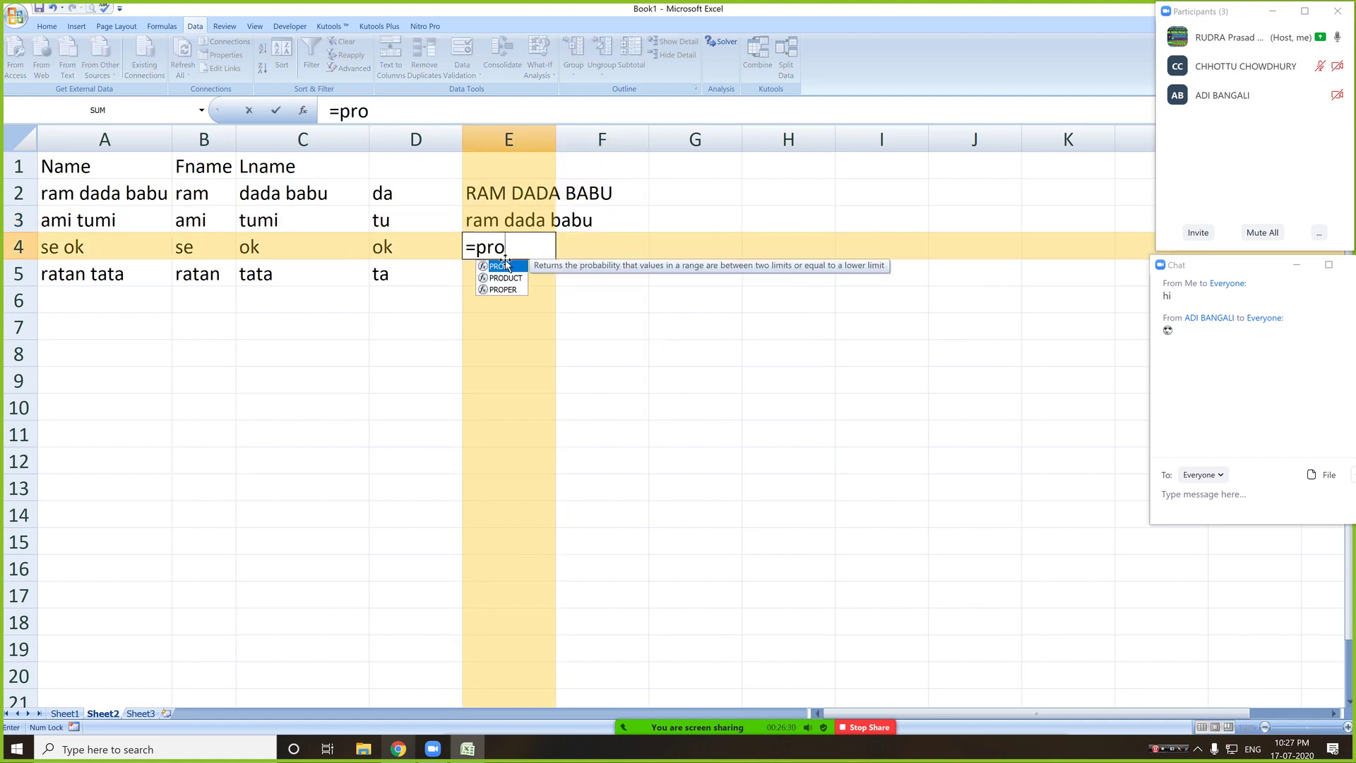
double_click(507, 290)
click(85, 201)
key(Tab)
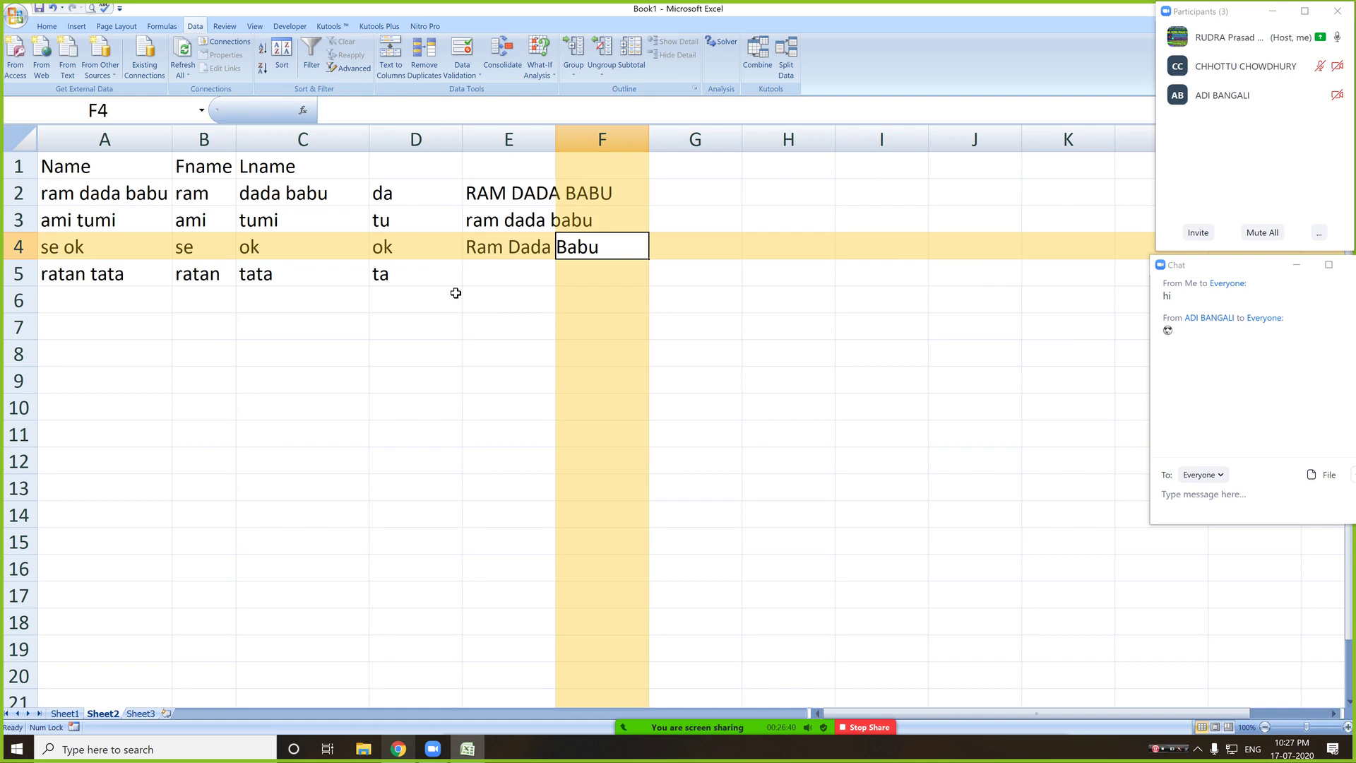
click(136, 324)
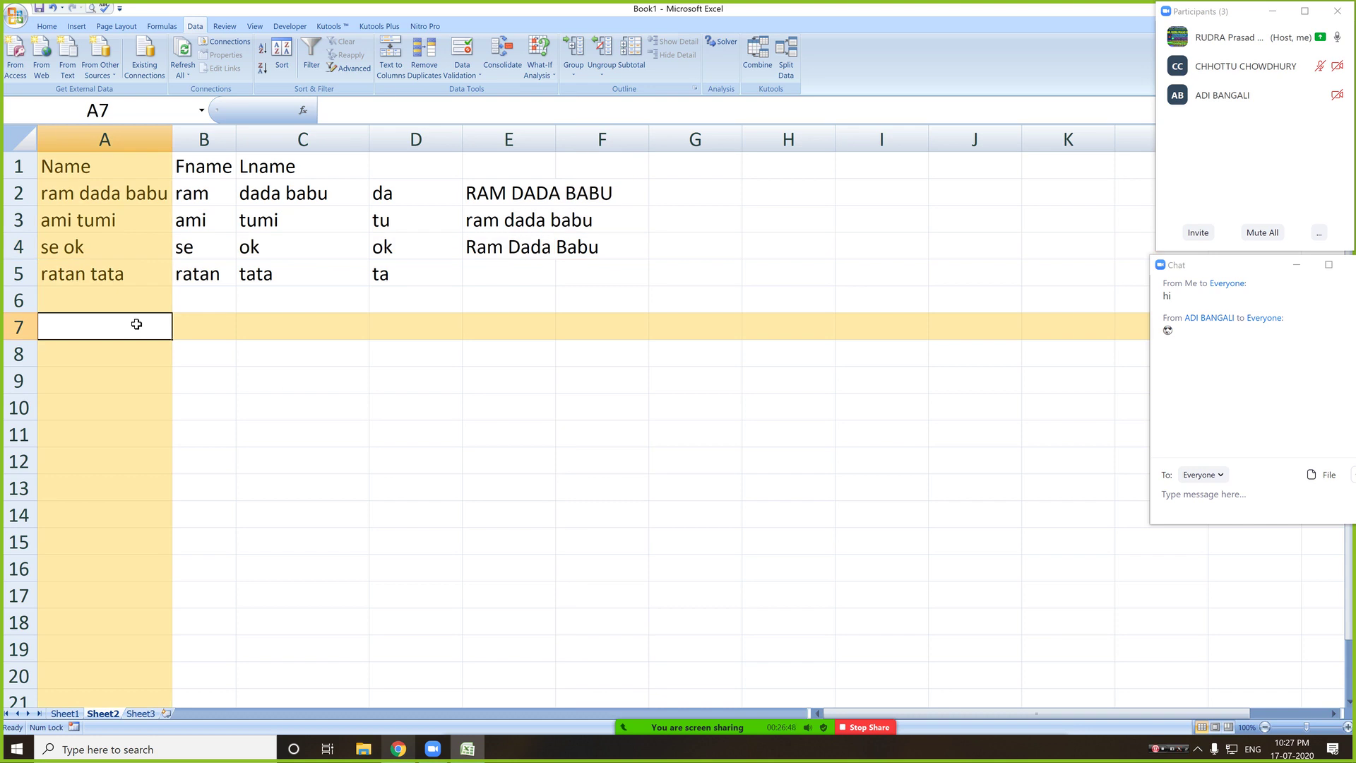
- Enter 65.3 in A7 and =ROUND(A7,0) in B7, returning 65
text(65.3)
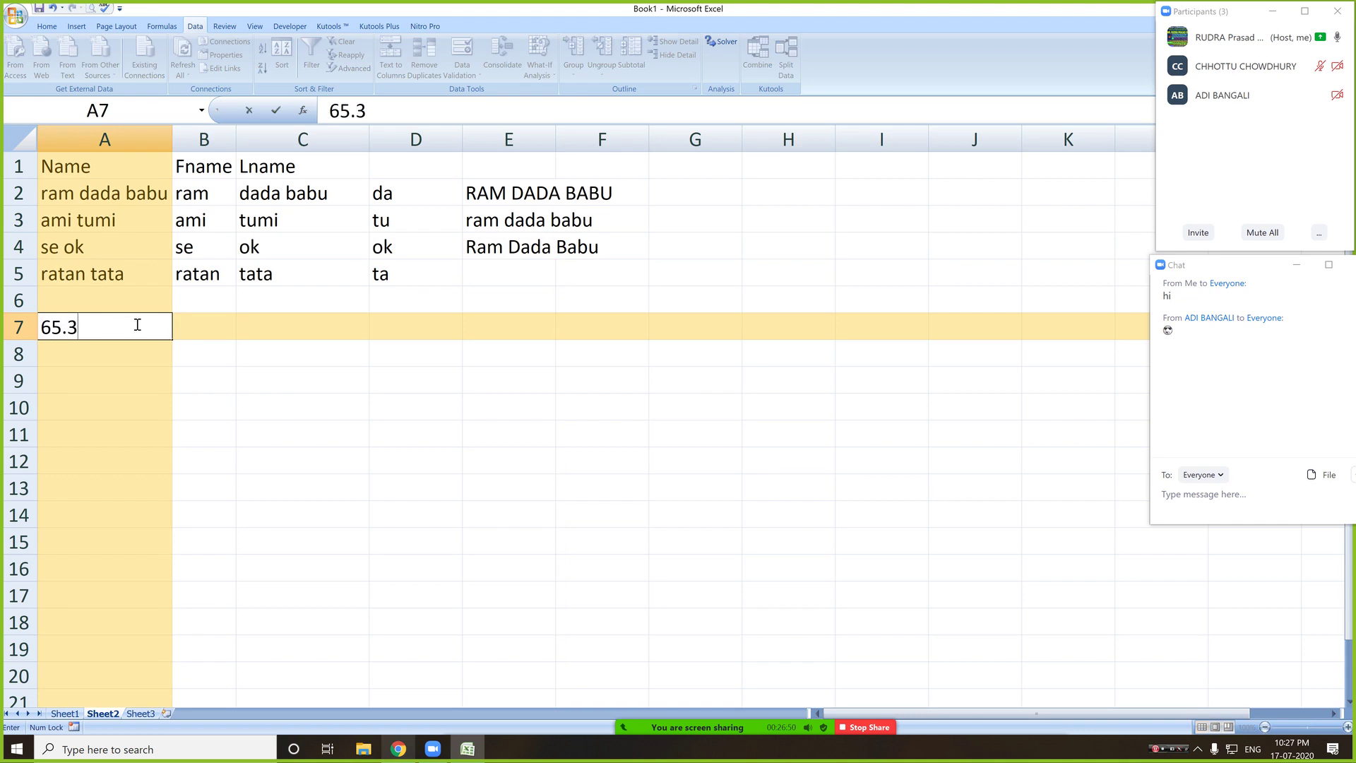
key(Tab)
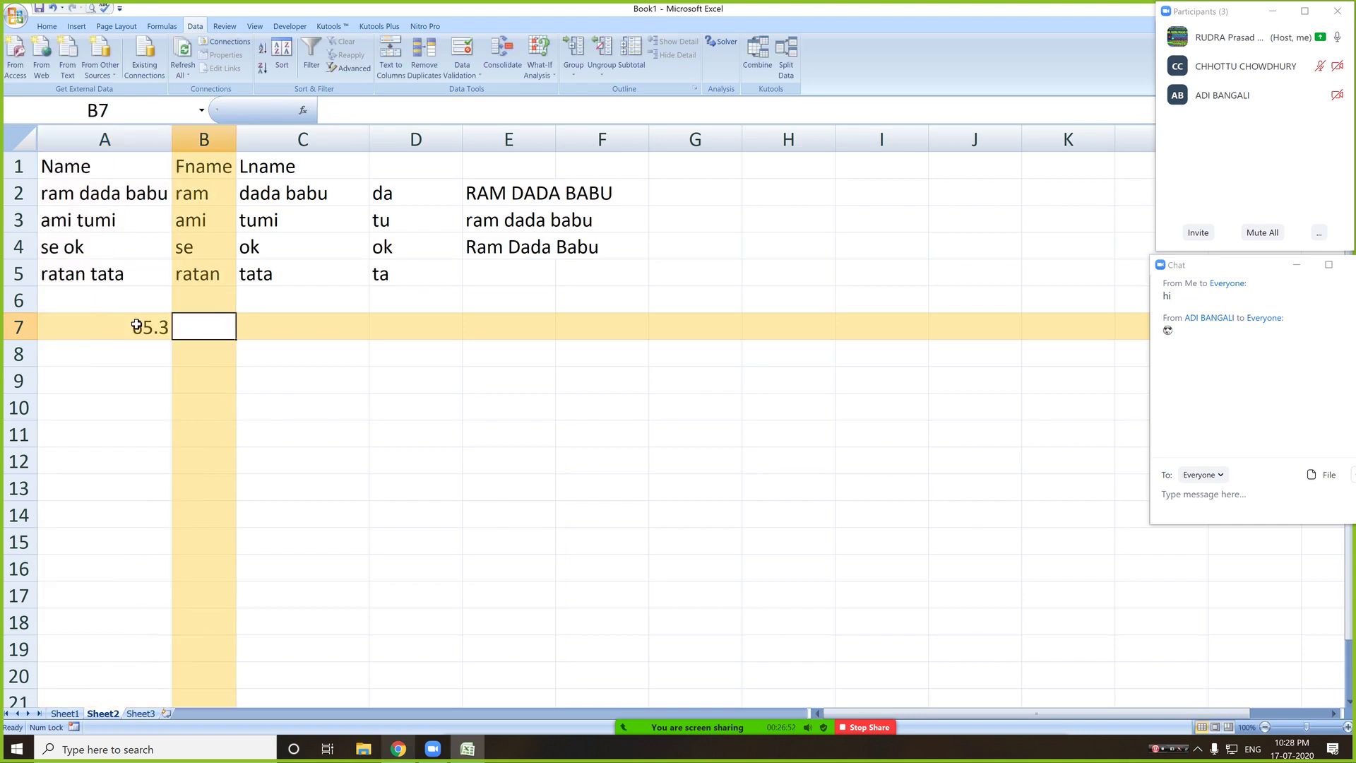
text(=ron)
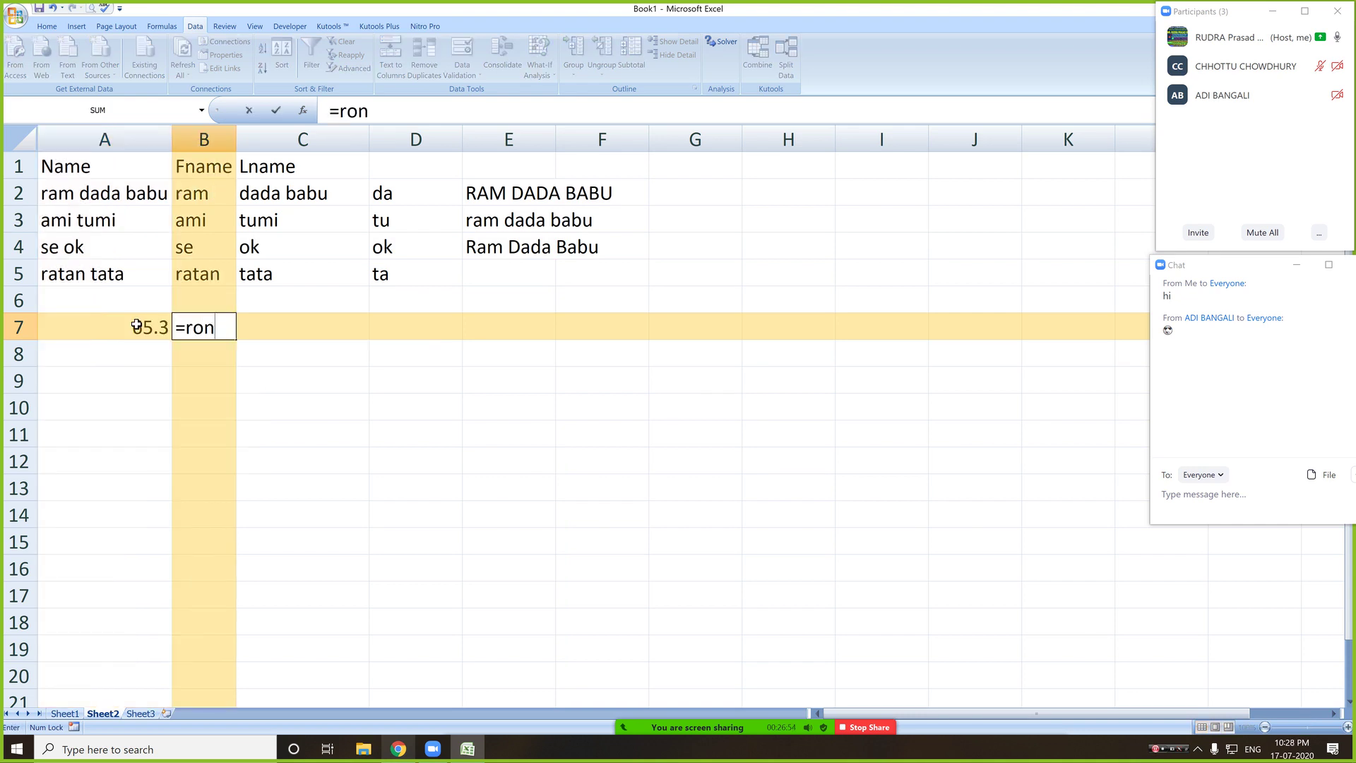
key(BackSpace)
key(BackSpace)
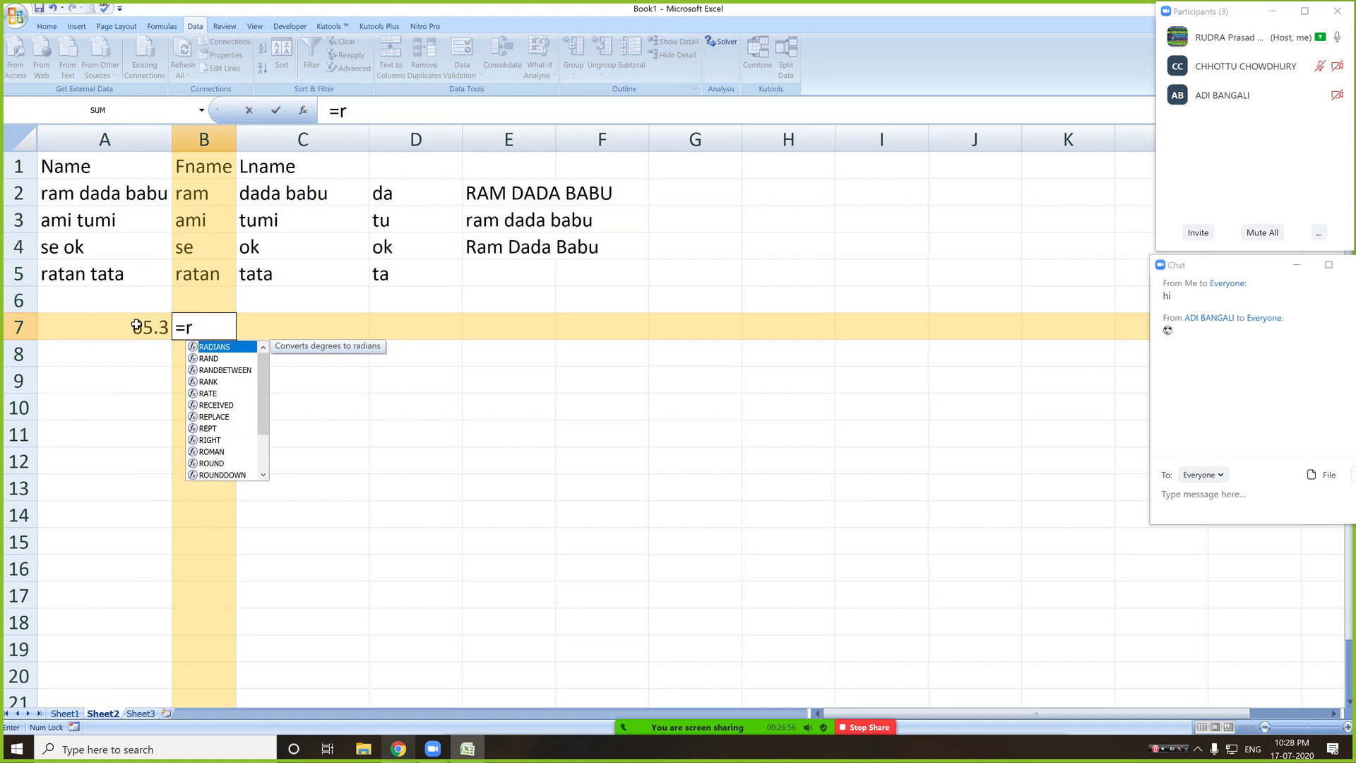
text(ond)
key(BackSpace)
key(BackSpace)
key(Down)
key(Tab)
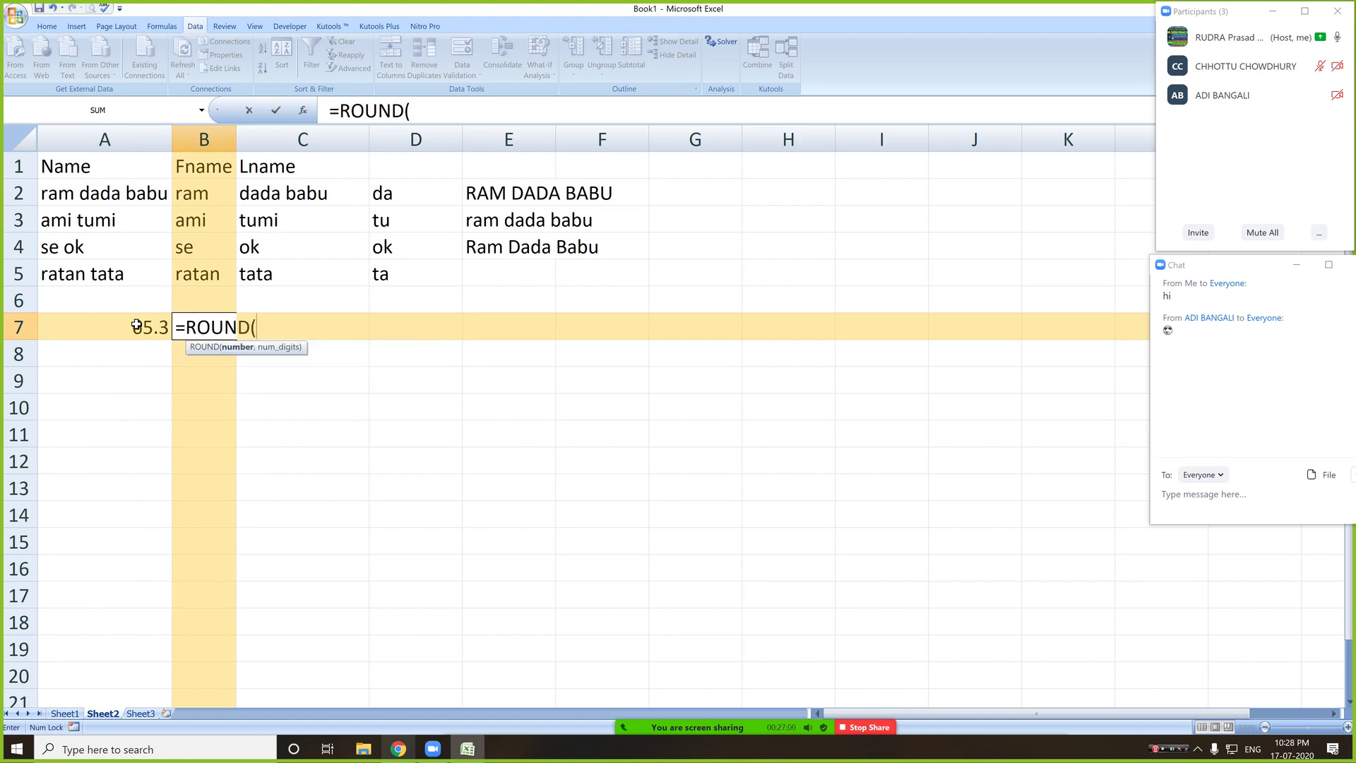
click(136, 324)
text(,0)
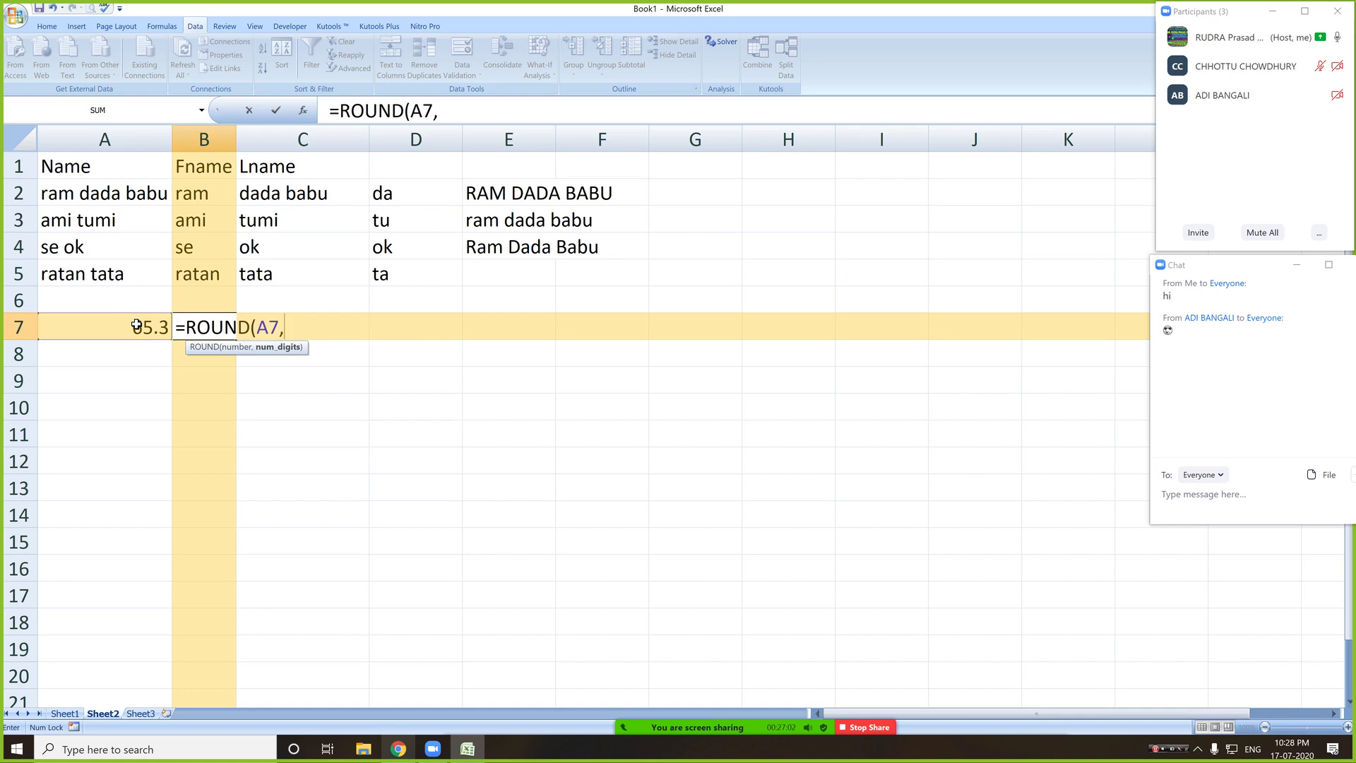
key(Tab)
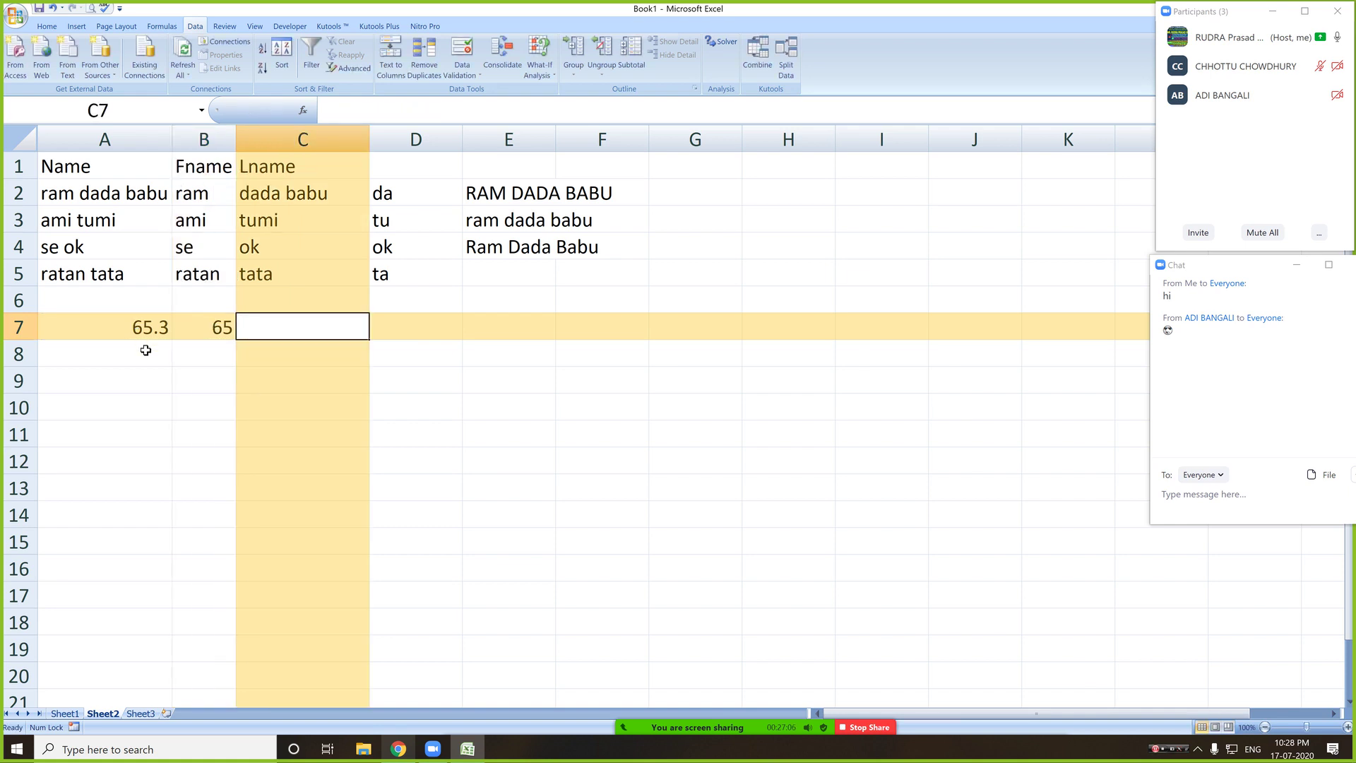
click(146, 350)
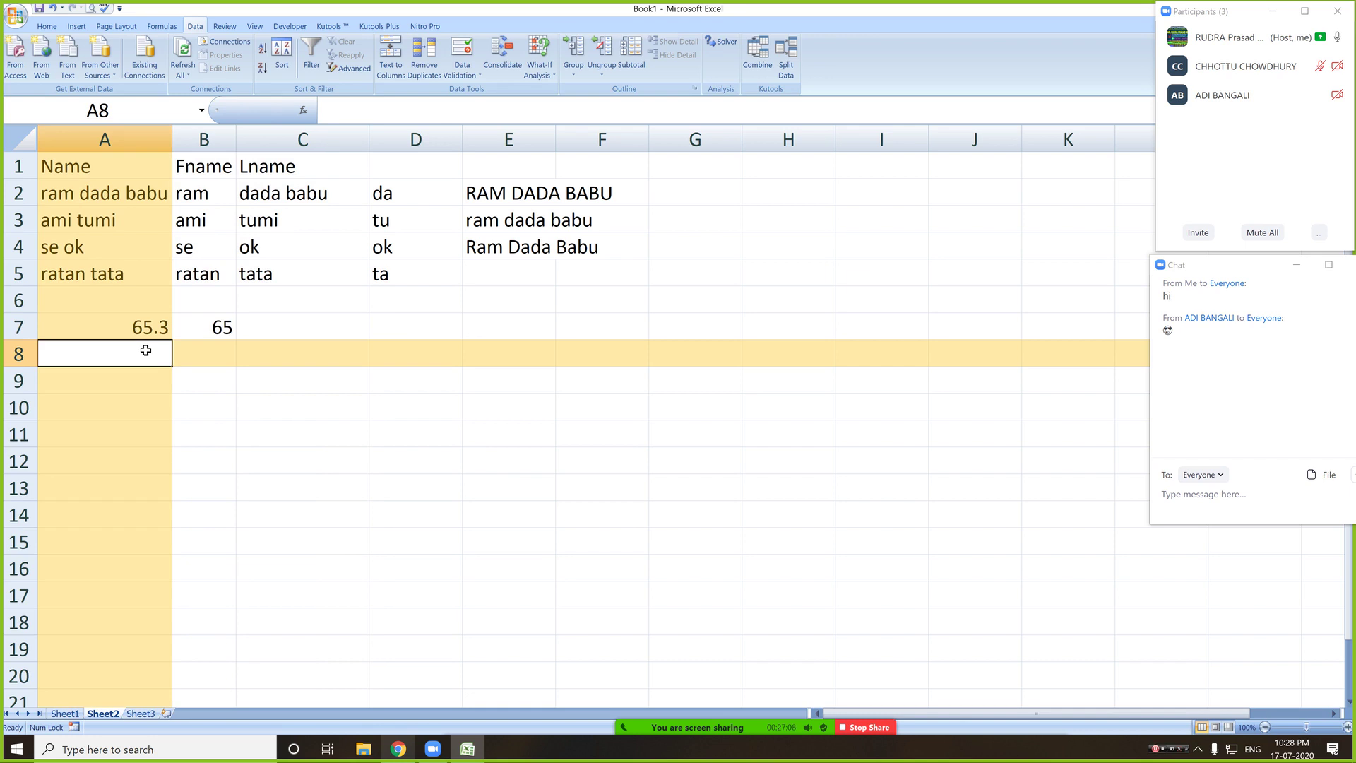
- Enter 63.9 in A8 and 56.50 in A9
text(63.9)
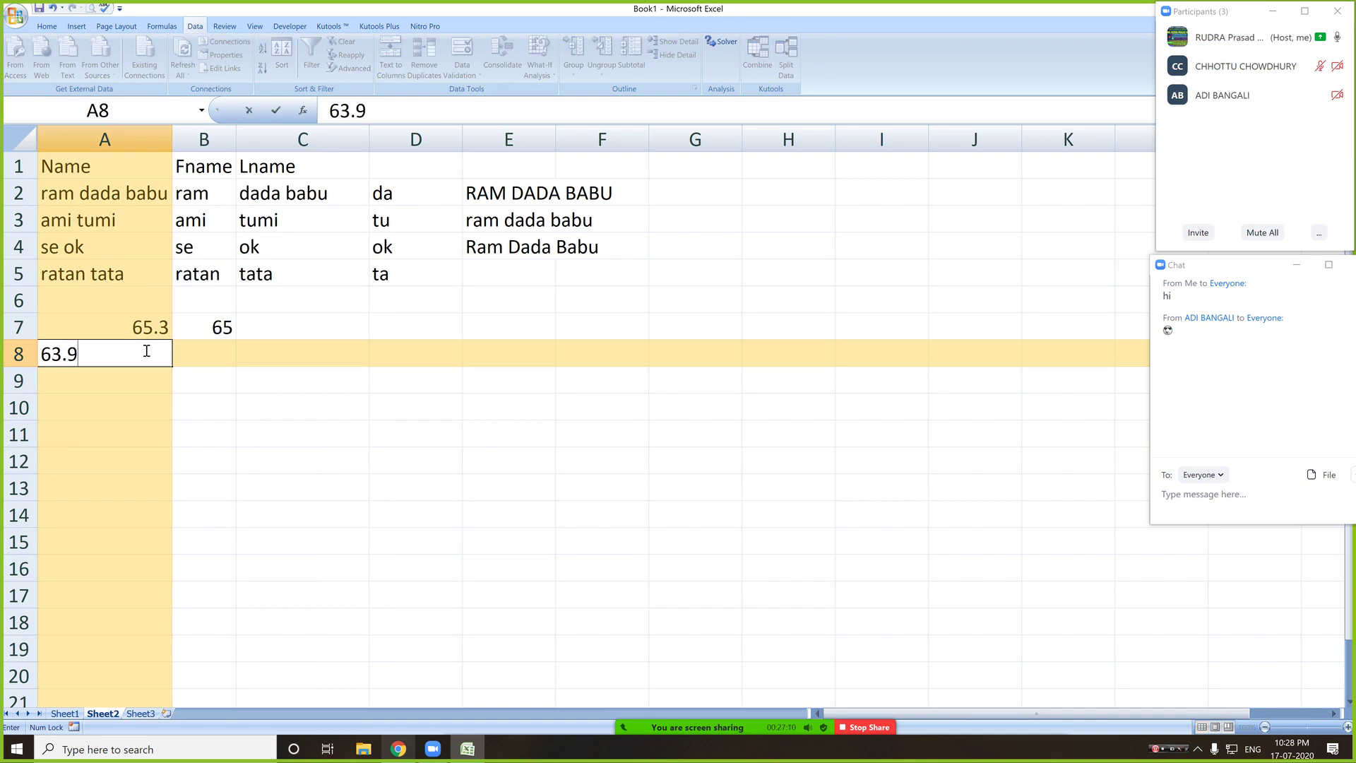
key(Return)
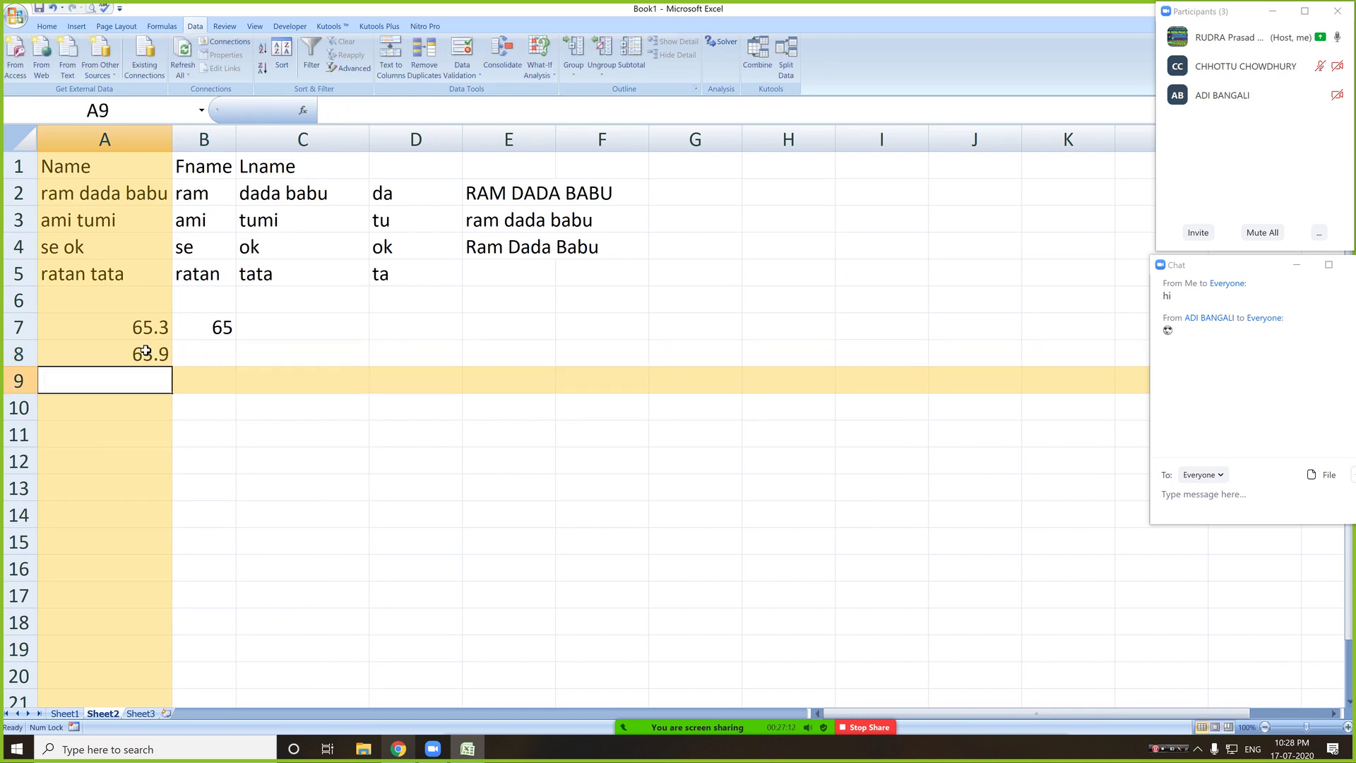
text(56.)
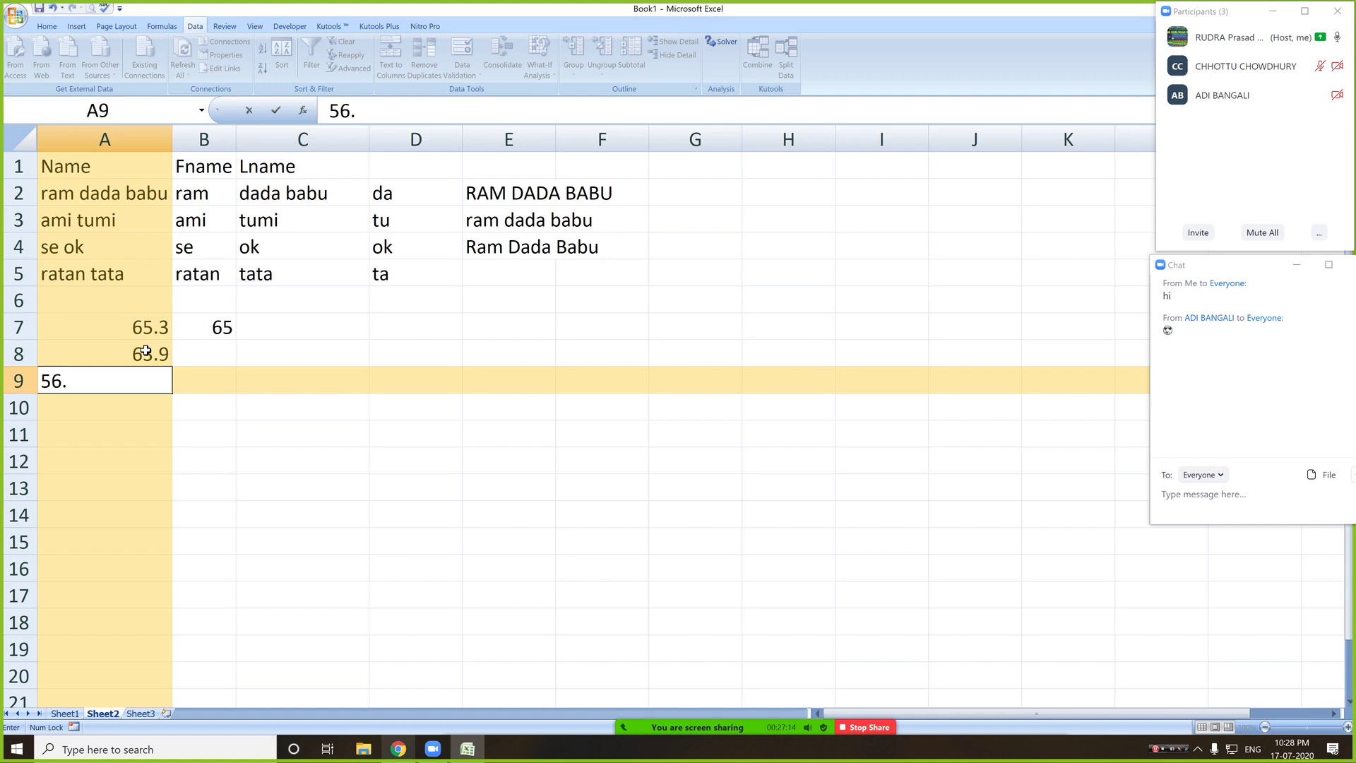
text(50)
key(Return)
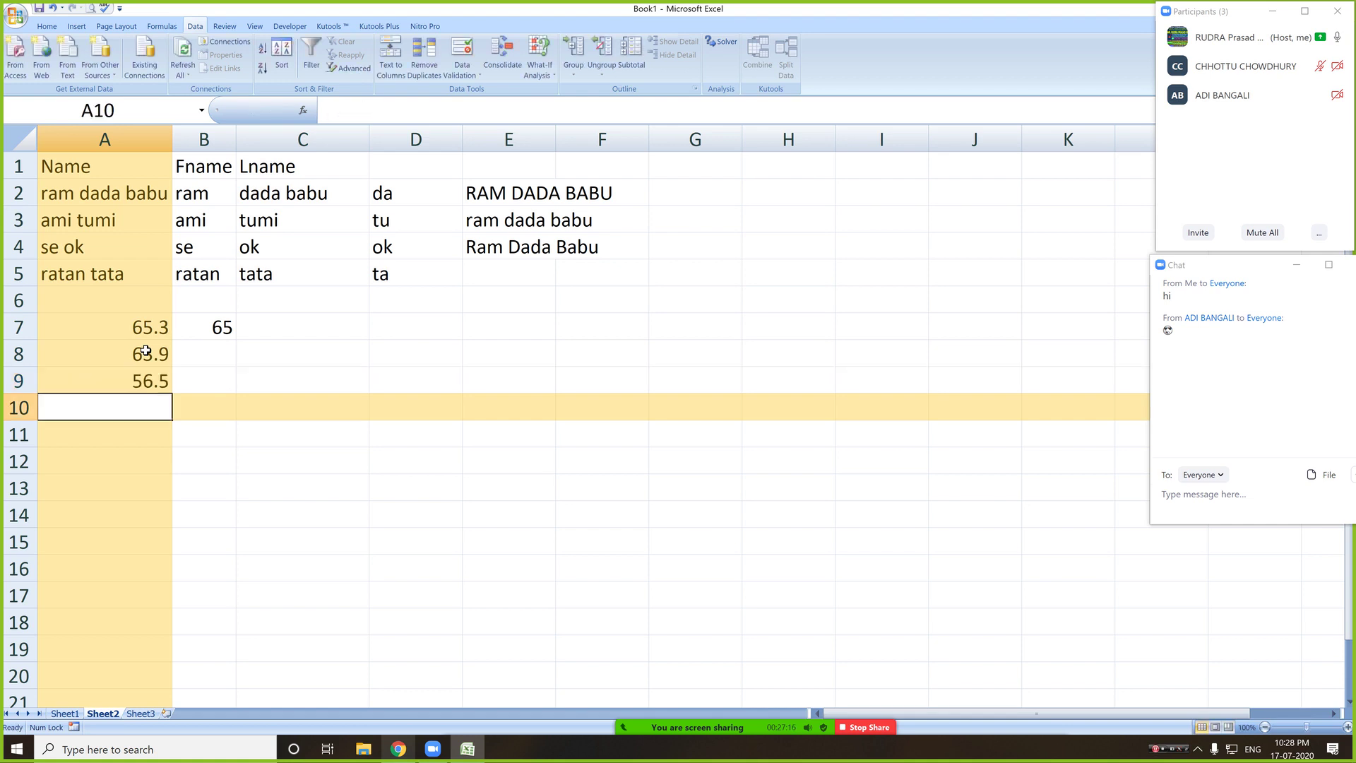
- Enter the formula =22/7 in A10, which displays as 03-Jan
text(56)
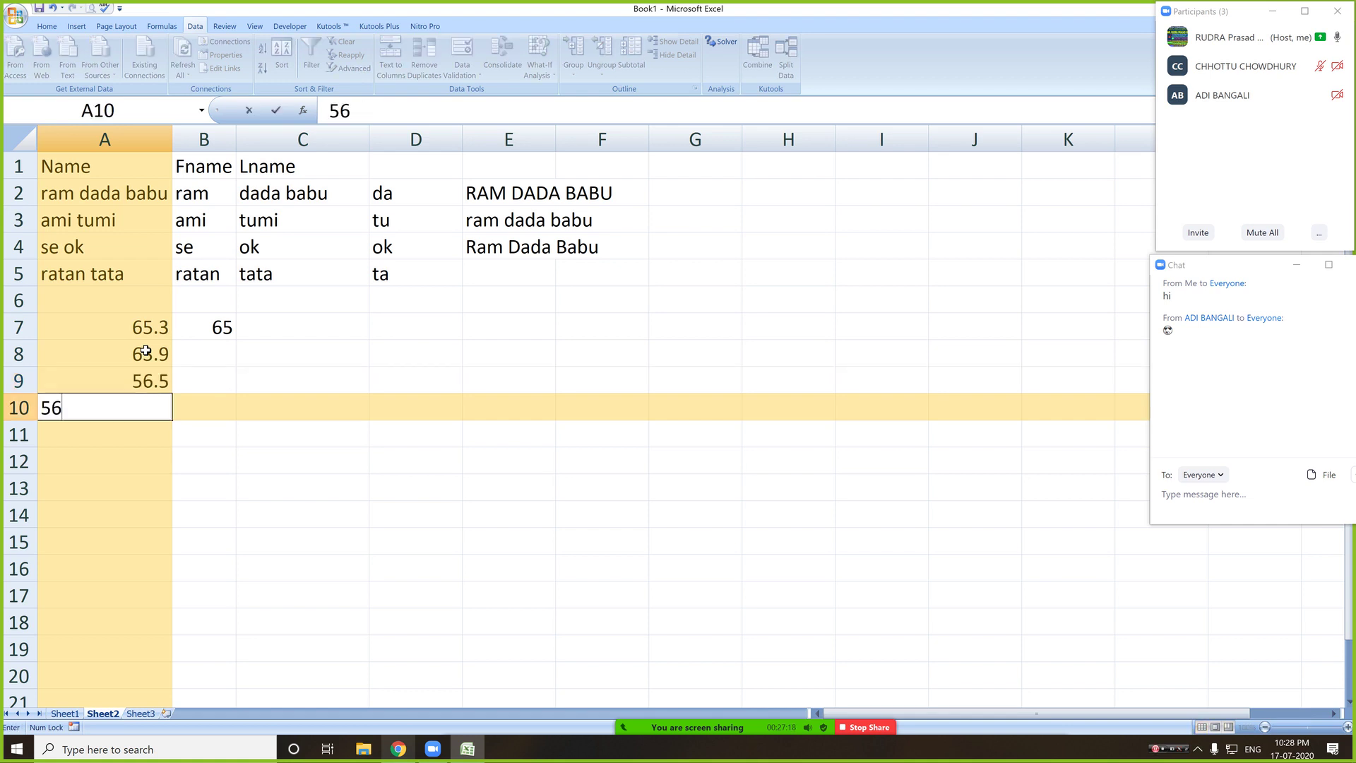
key(BackSpace)
key(BackSpace)
text(22/7)
key(Return)
key(Up)
text(=)
key(Return)
key(Up)
text(=22/7)
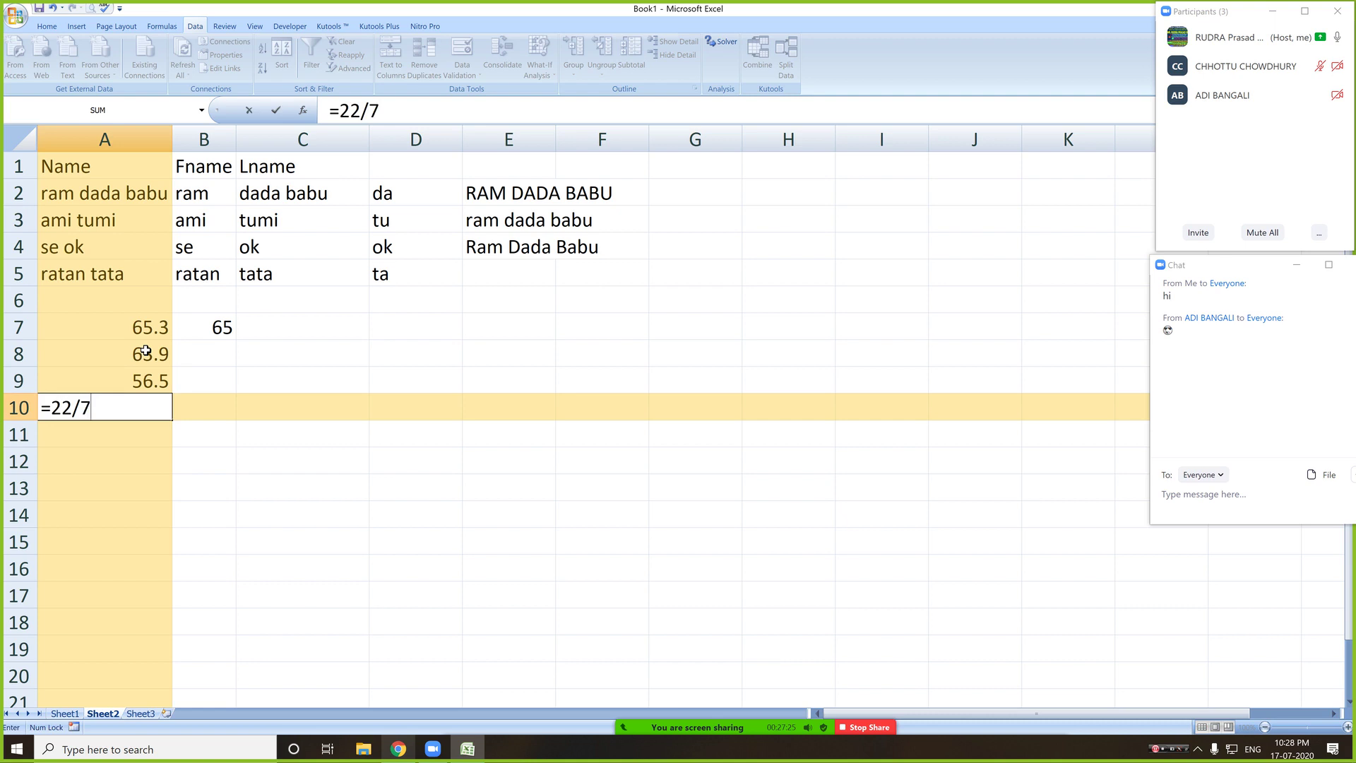
key(Return)
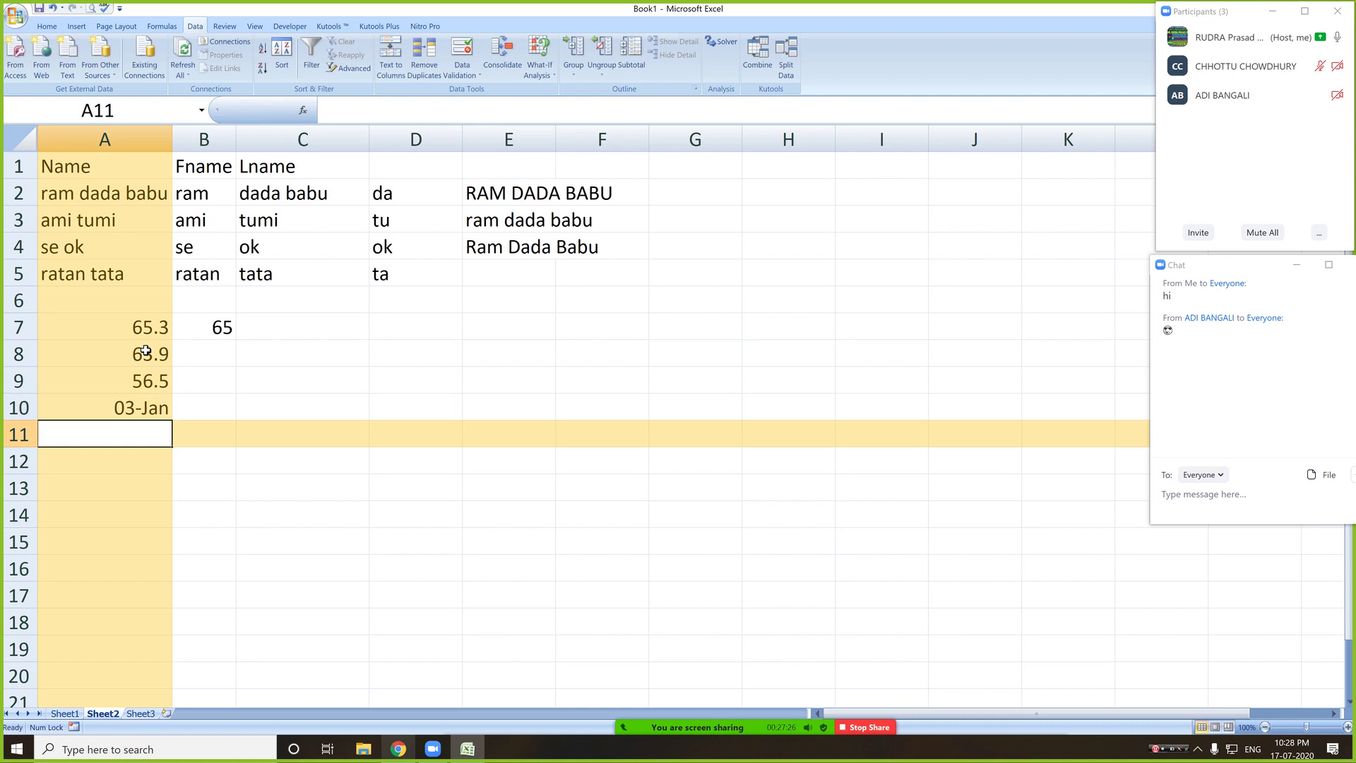
click(150, 408)
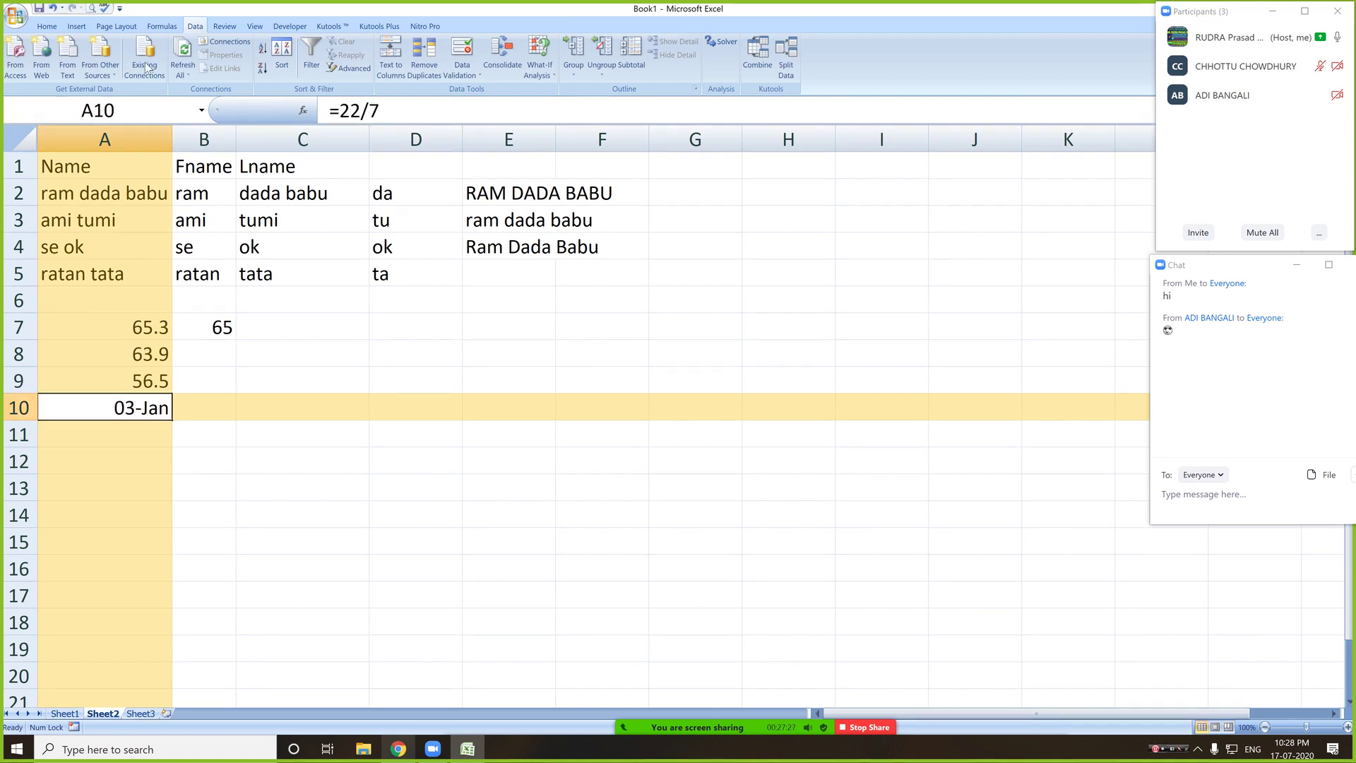
- Format A10 and then A7:A10 as Number, showing four more decimal places
click(46, 26)
click(429, 48)
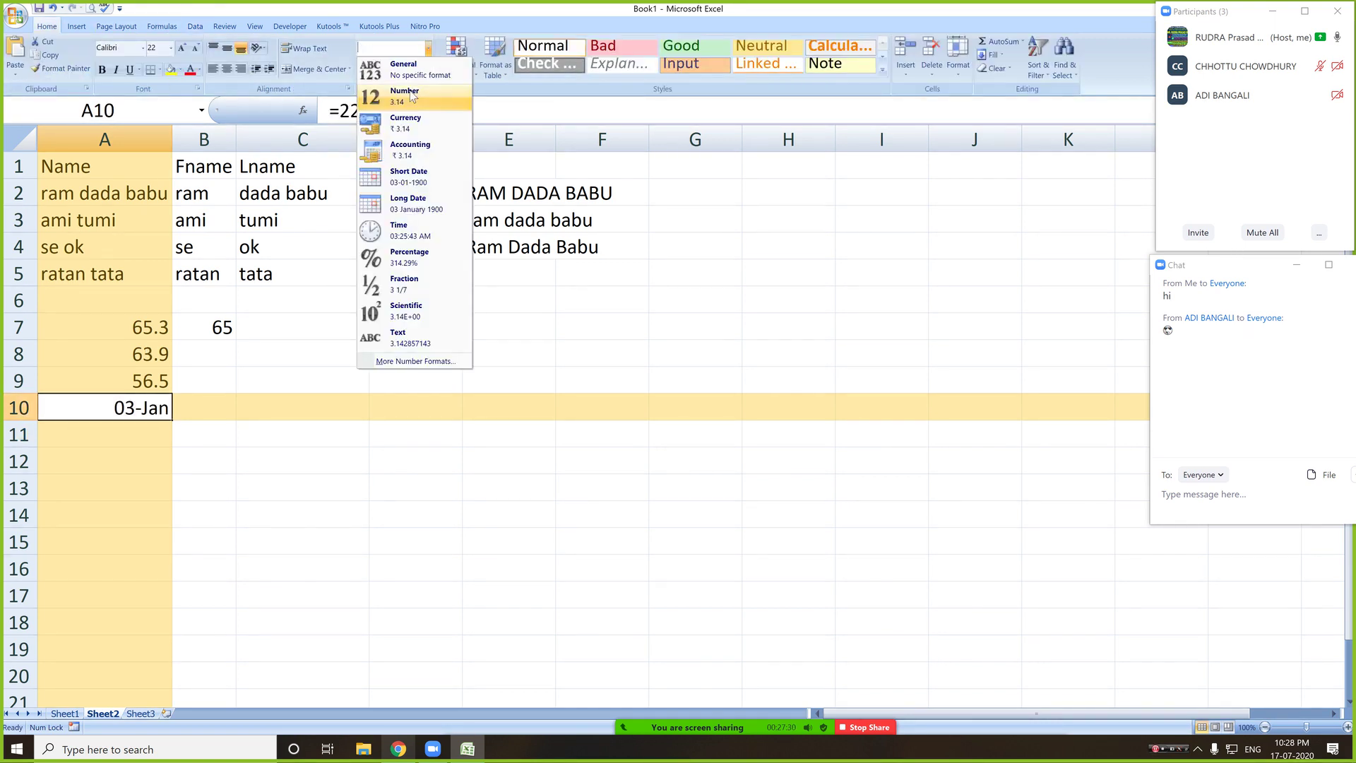
click(416, 93)
drag(158, 325, 158, 408)
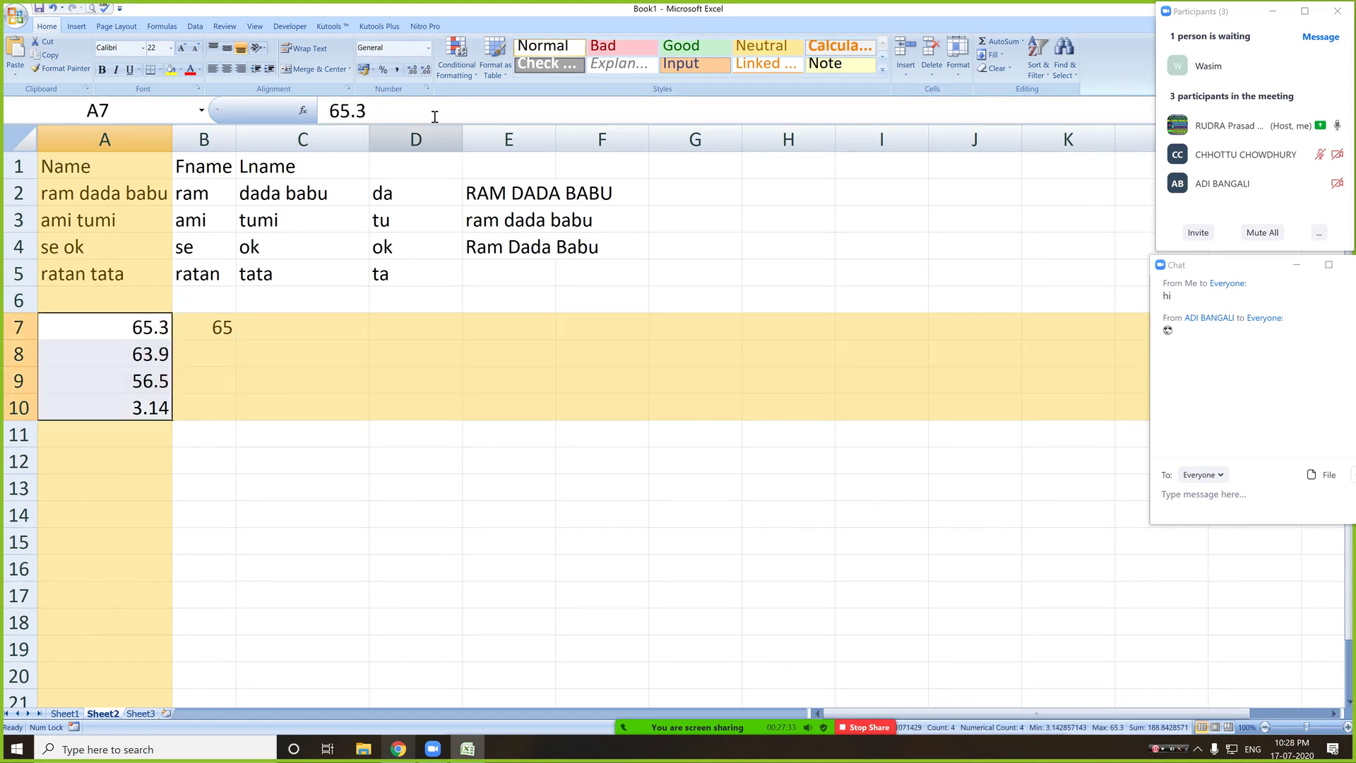
click(426, 71)
click(416, 74)
click(416, 74)
click(416, 73)
click(416, 74)
click(416, 73)
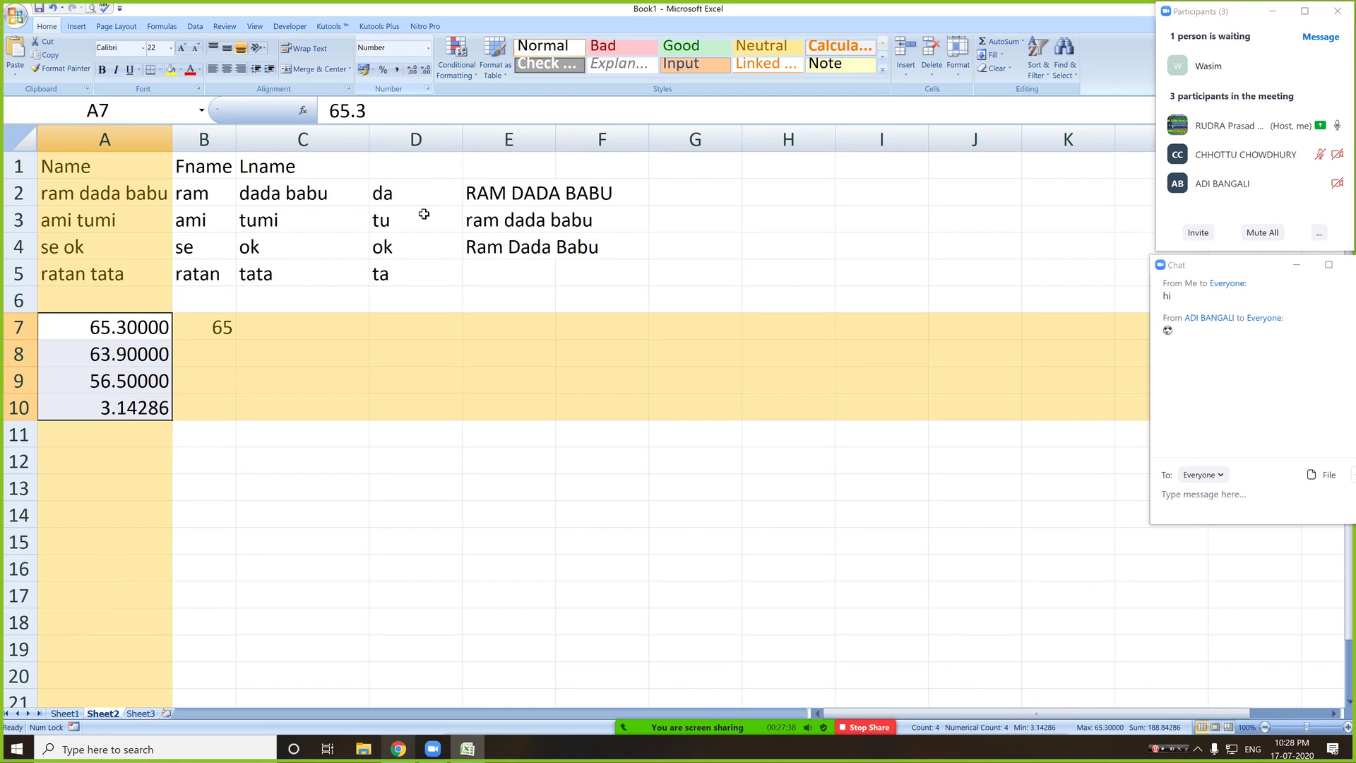
- Extend the decimals so A9 reads 56.523 and A8 reads 63.996
click(134, 379)
double_click(135, 379)
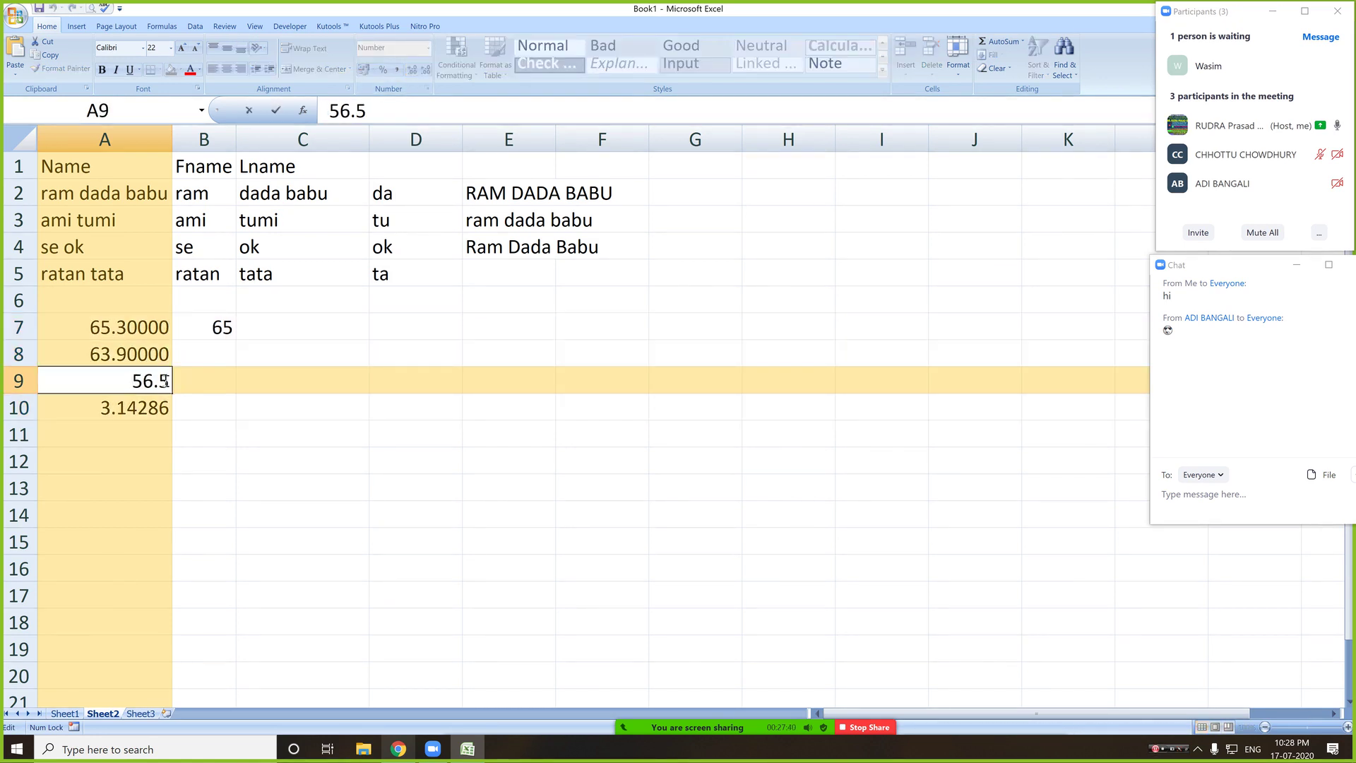
text(23)
key(Return)
click(168, 354)
double_click(169, 354)
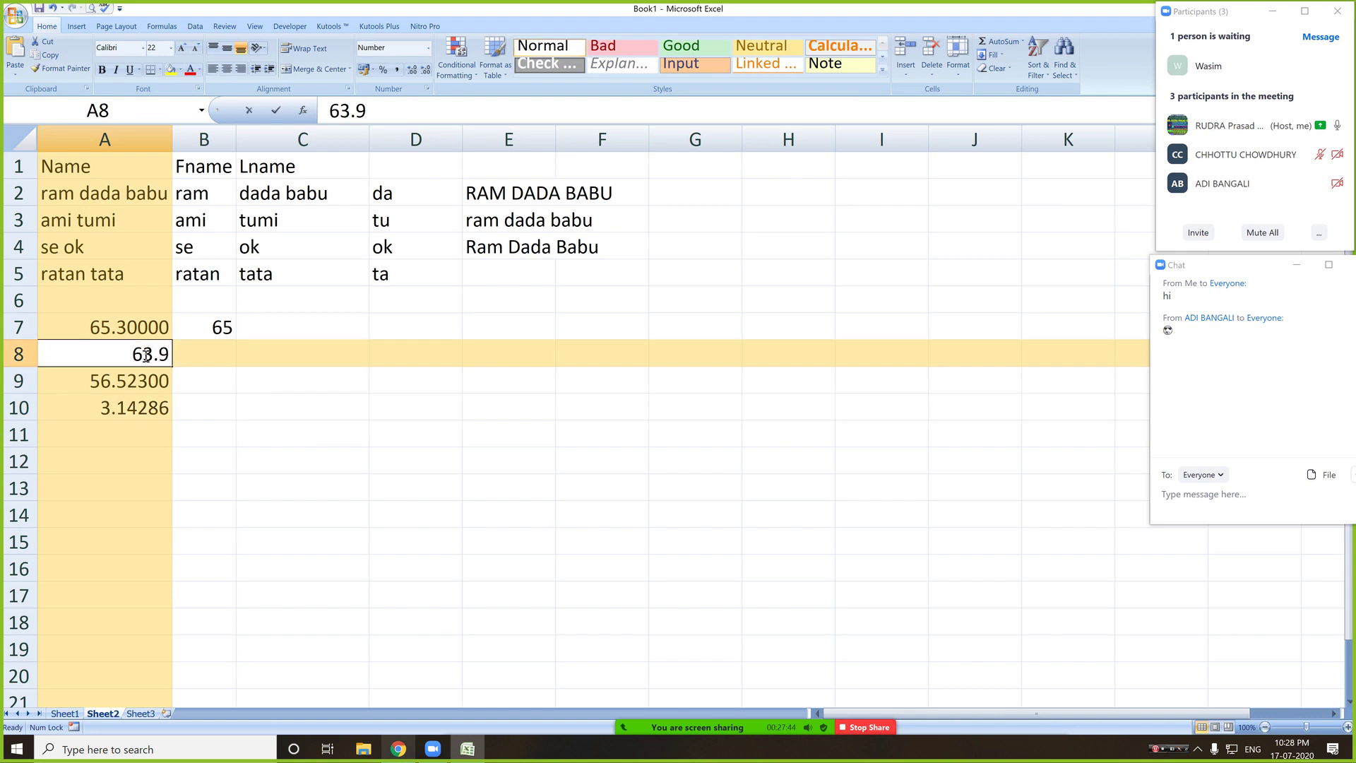
text(96)
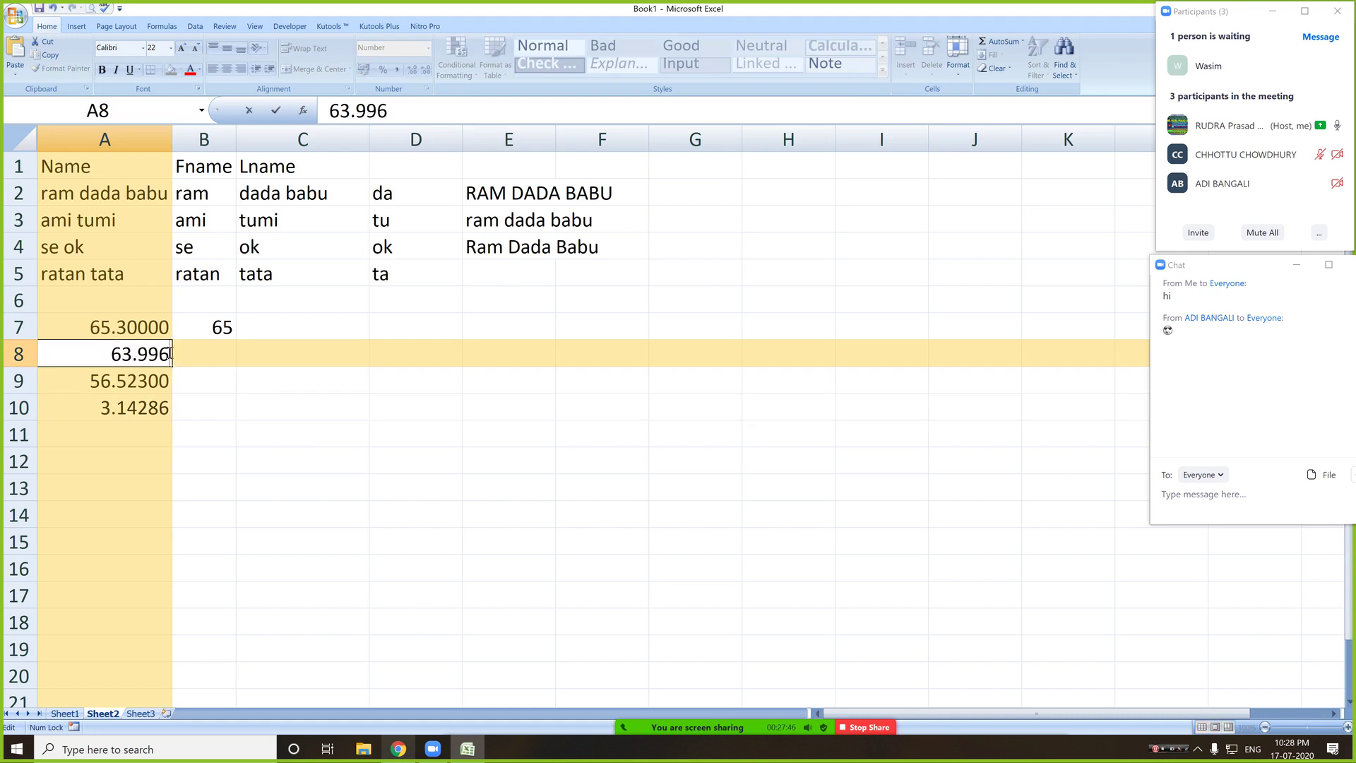
key(Return)
- Change A7 to 65.3963 and copy the ROUND formula from B7 down to B10
double_click(163, 335)
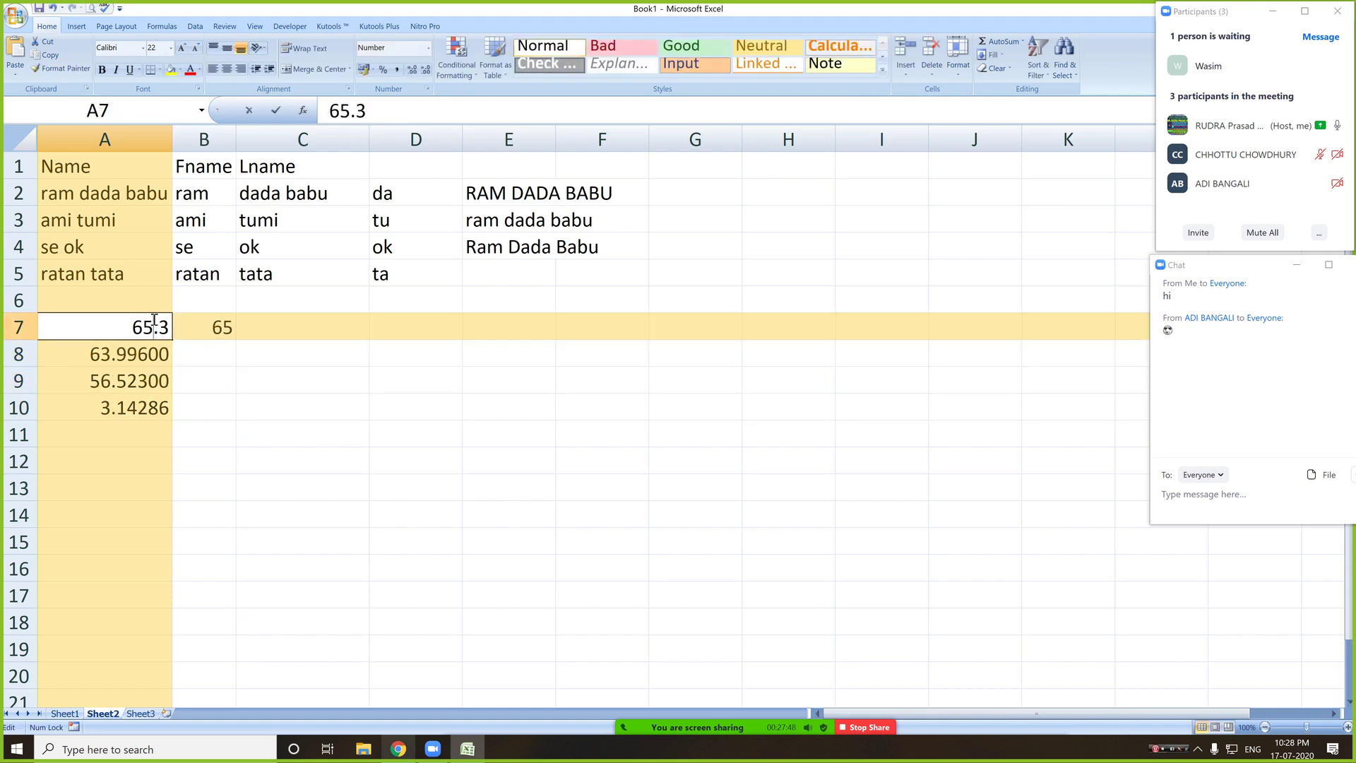
text(963)
key(Return)
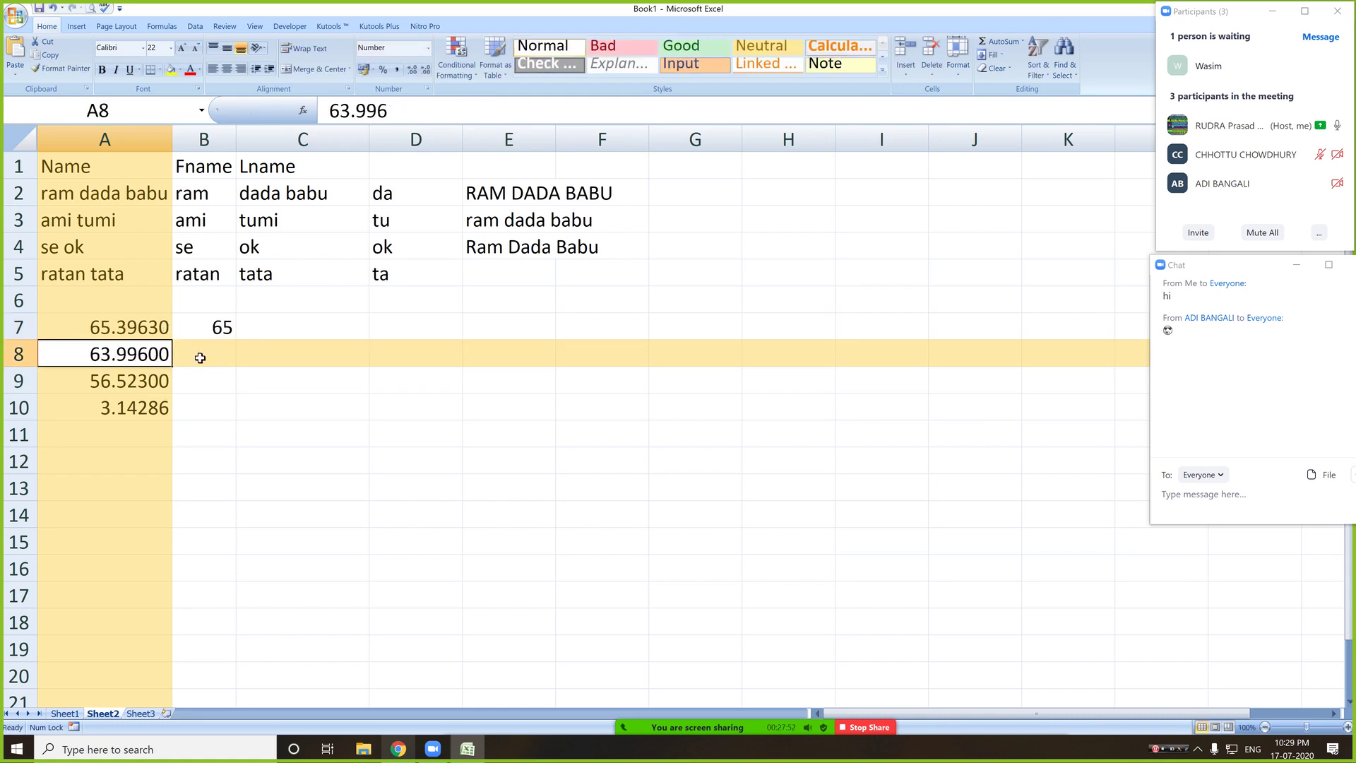
click(220, 331)
drag(239, 342, 246, 417)
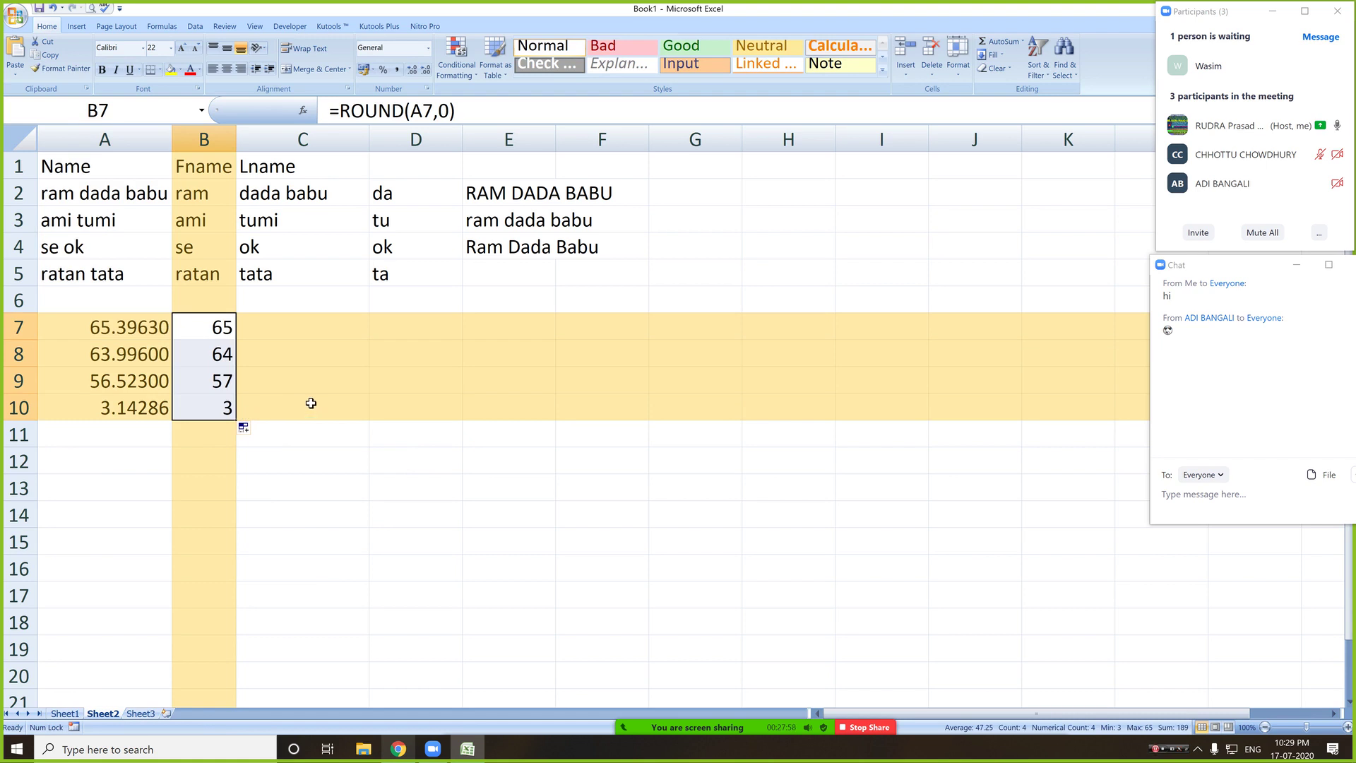
- Enter =ROUNDUP(A7,1) in C7, adding the missing digits argument, and fill it down to C10
click(314, 331)
text(=roun)
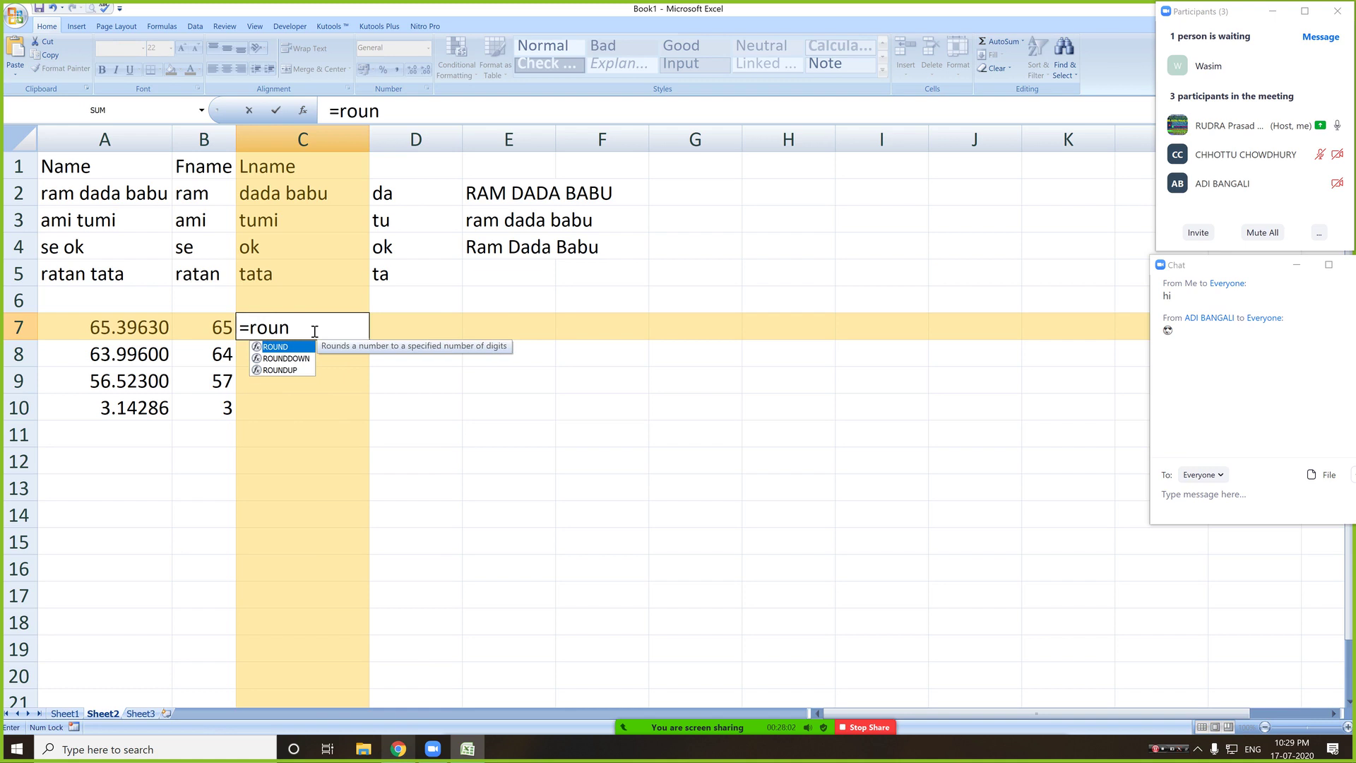
double_click(296, 368)
click(125, 327)
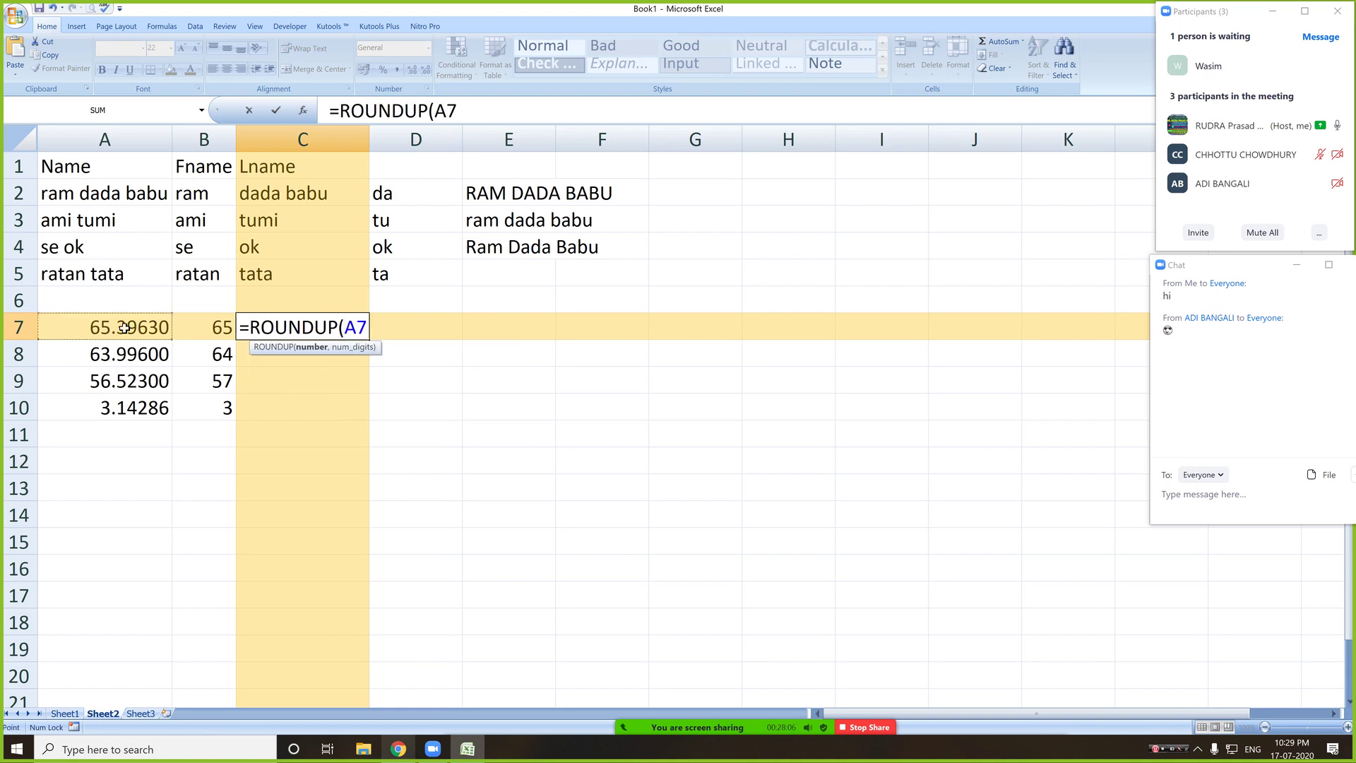
key(Return)
click(674, 409)
text(,1)
key(Return)
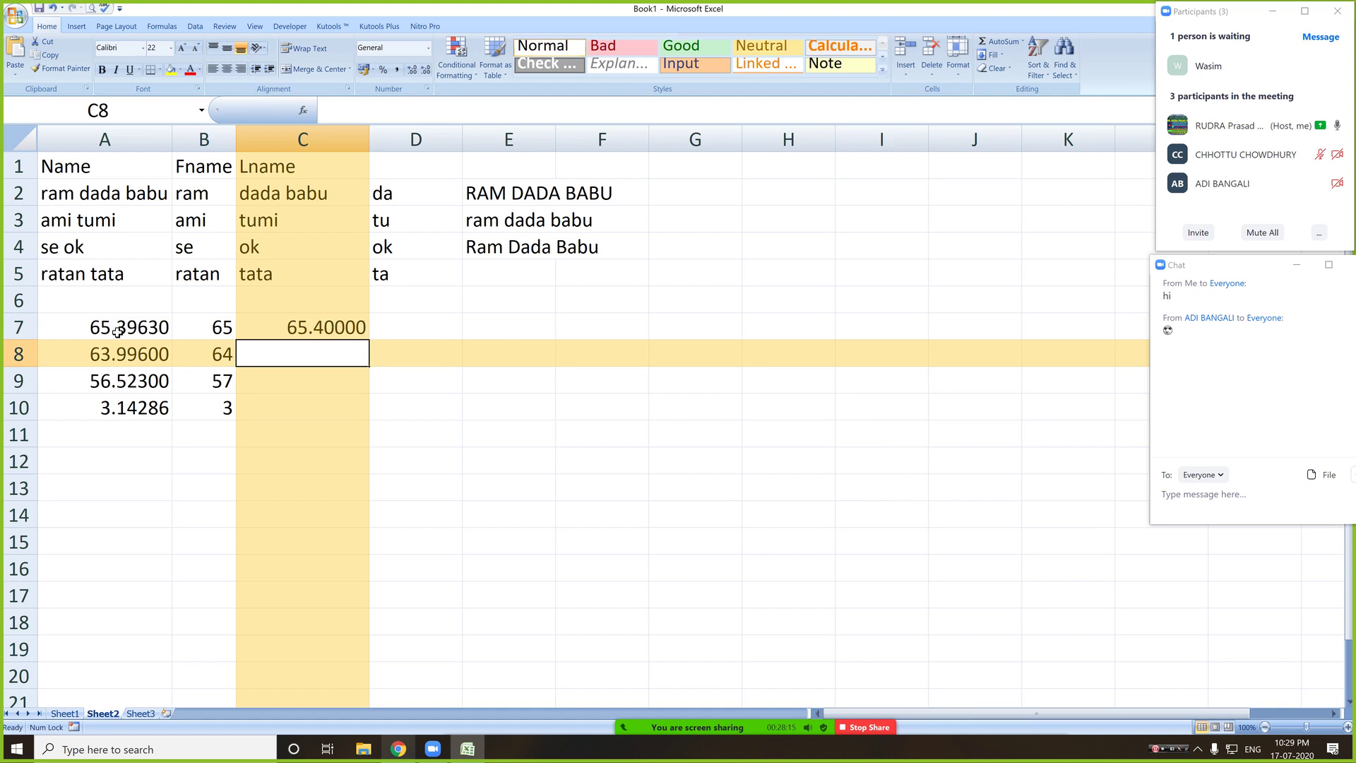
click(328, 332)
drag(370, 342, 369, 417)
- Change C7 to =ROUNDUP(A7,-1) and refill C7:C10, rounding up to tens: 70, 70, 60, 10
click(342, 332)
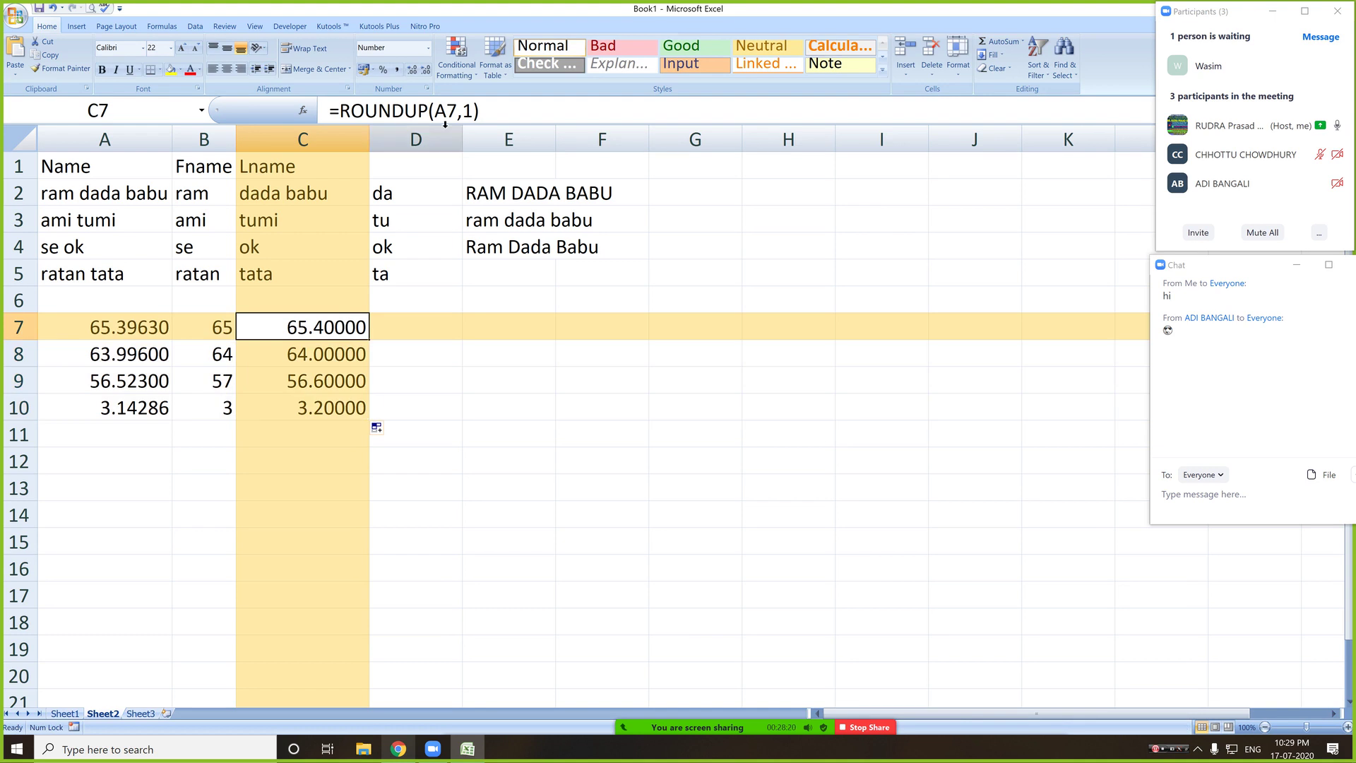
click(459, 111)
text(-)
key(Return)
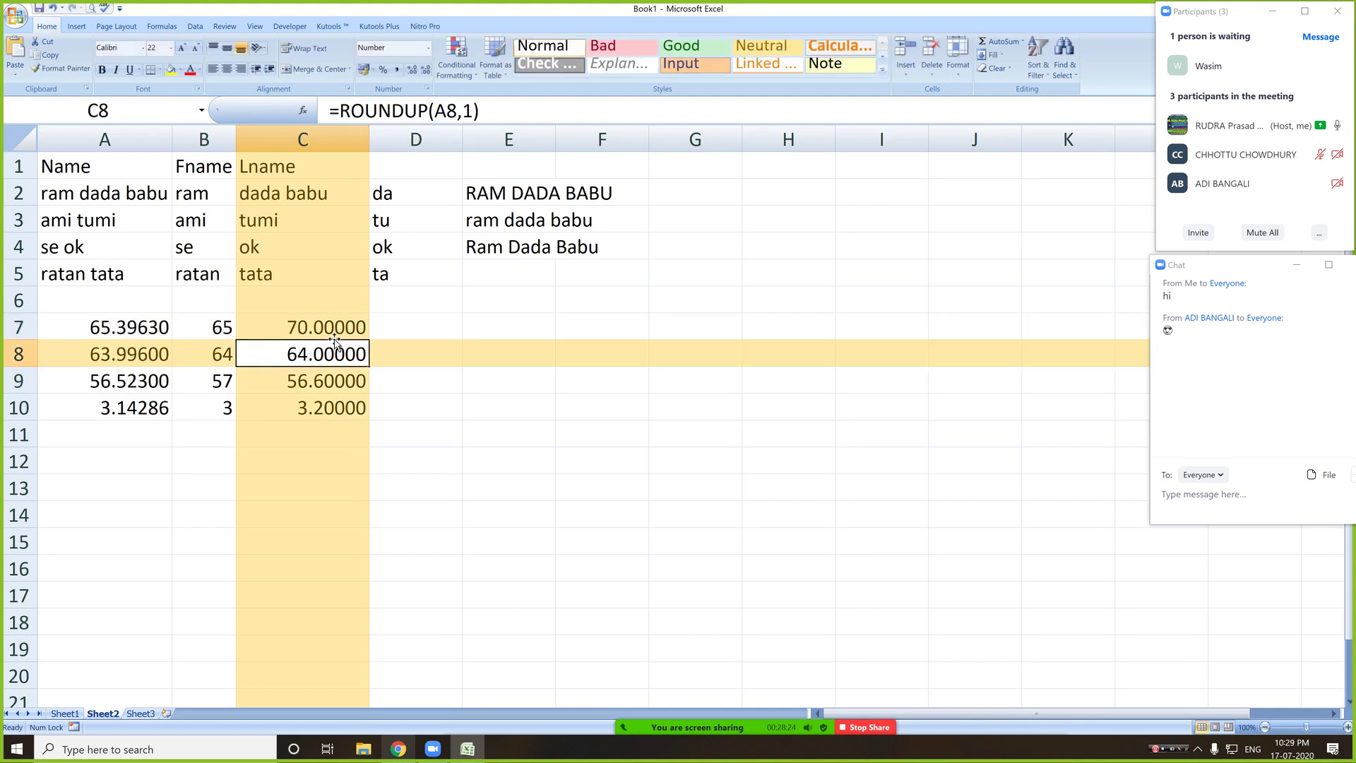
click(312, 329)
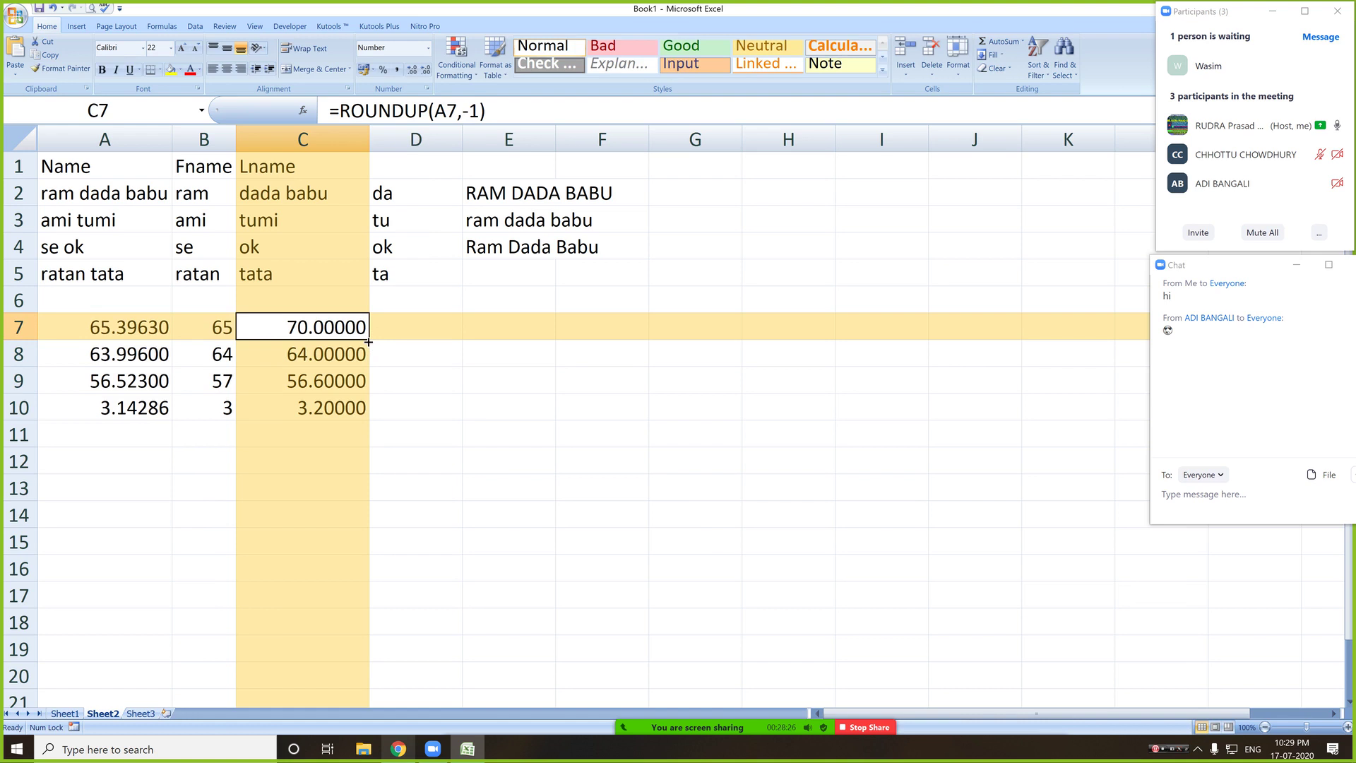
drag(372, 343, 376, 424)
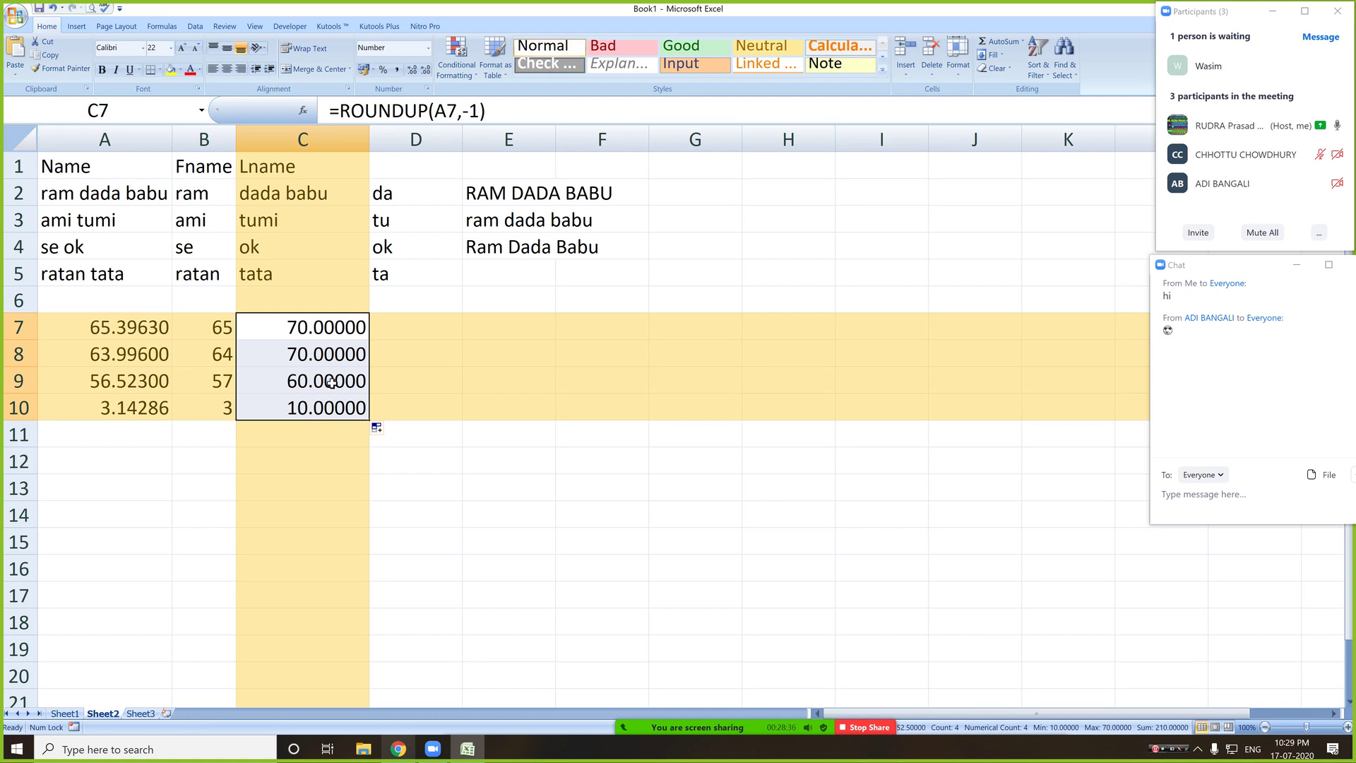
click(402, 336)
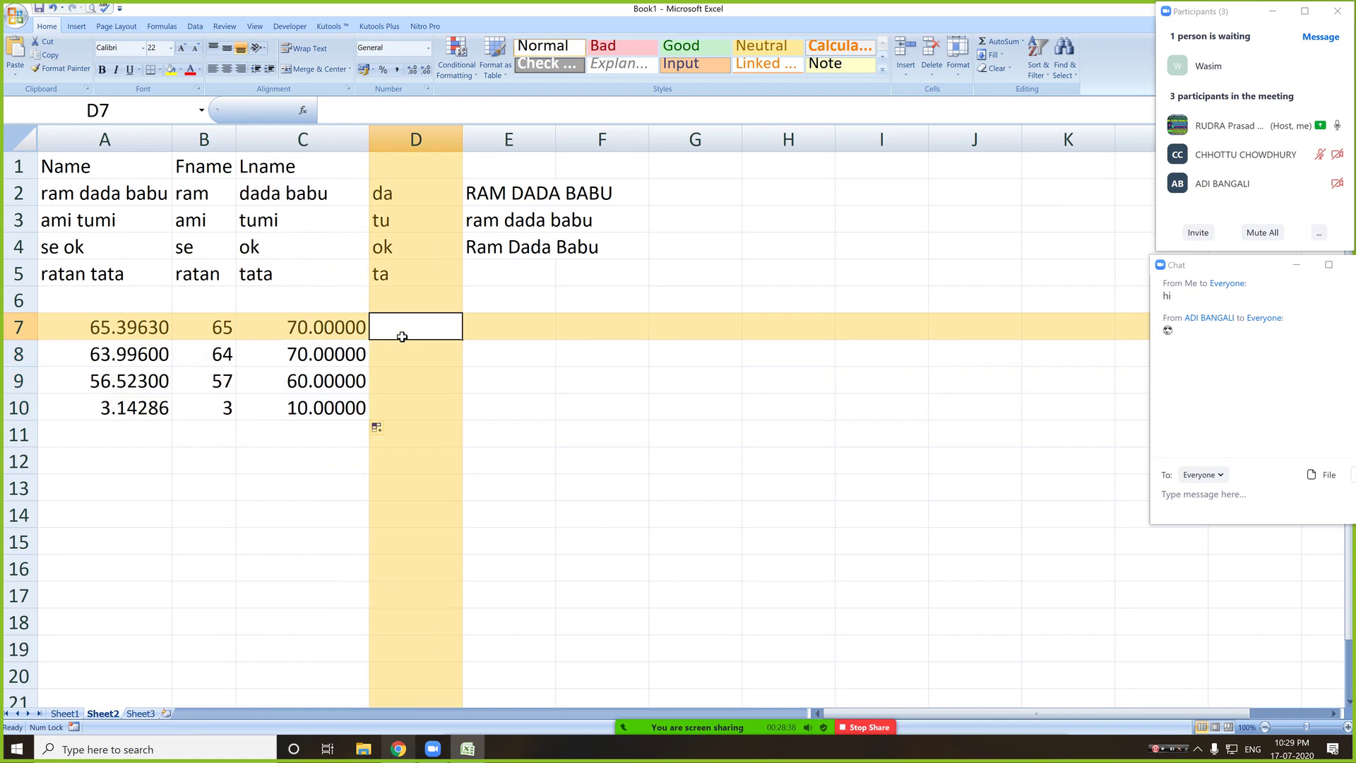
- Enter =ROUNDDOWN(A7,0) in D7 and fill it down to D10, giving 65, 63, 56, 3
text(=roun)
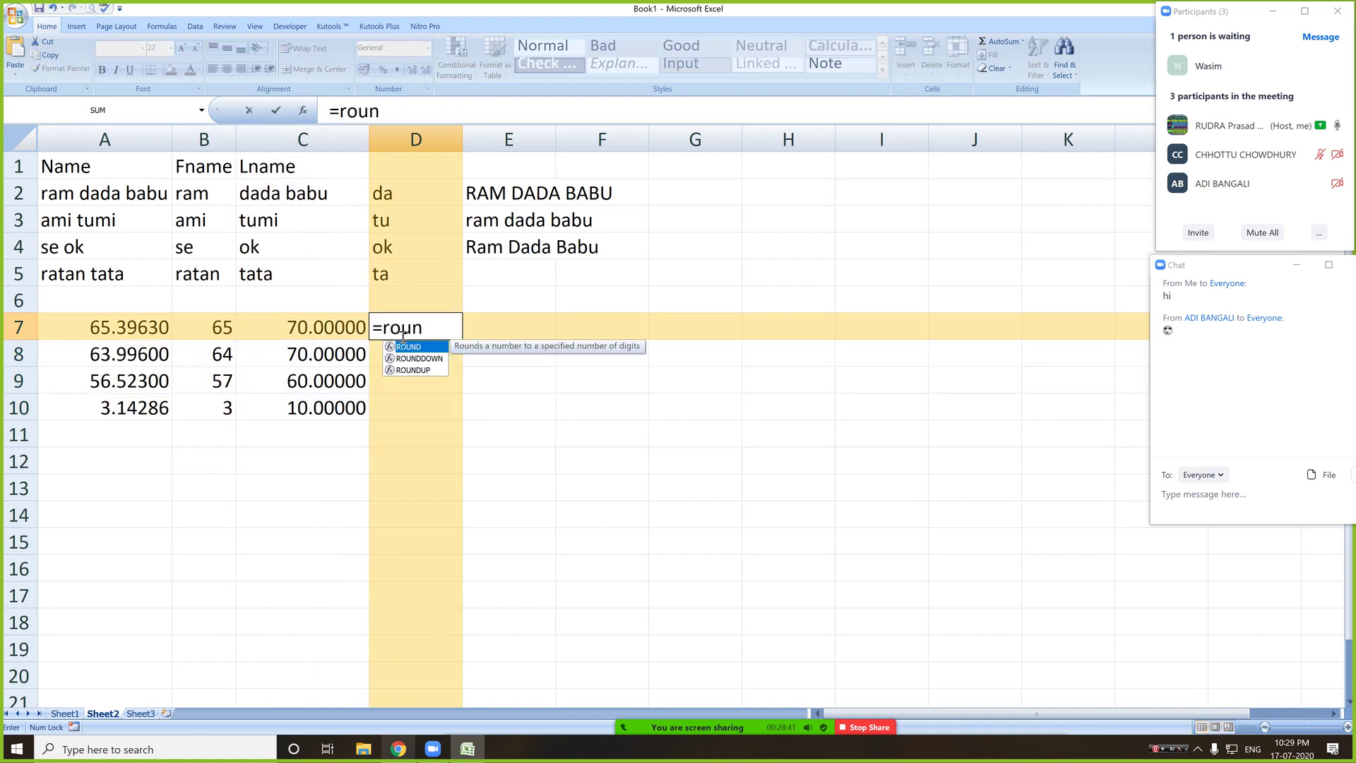
key(Down)
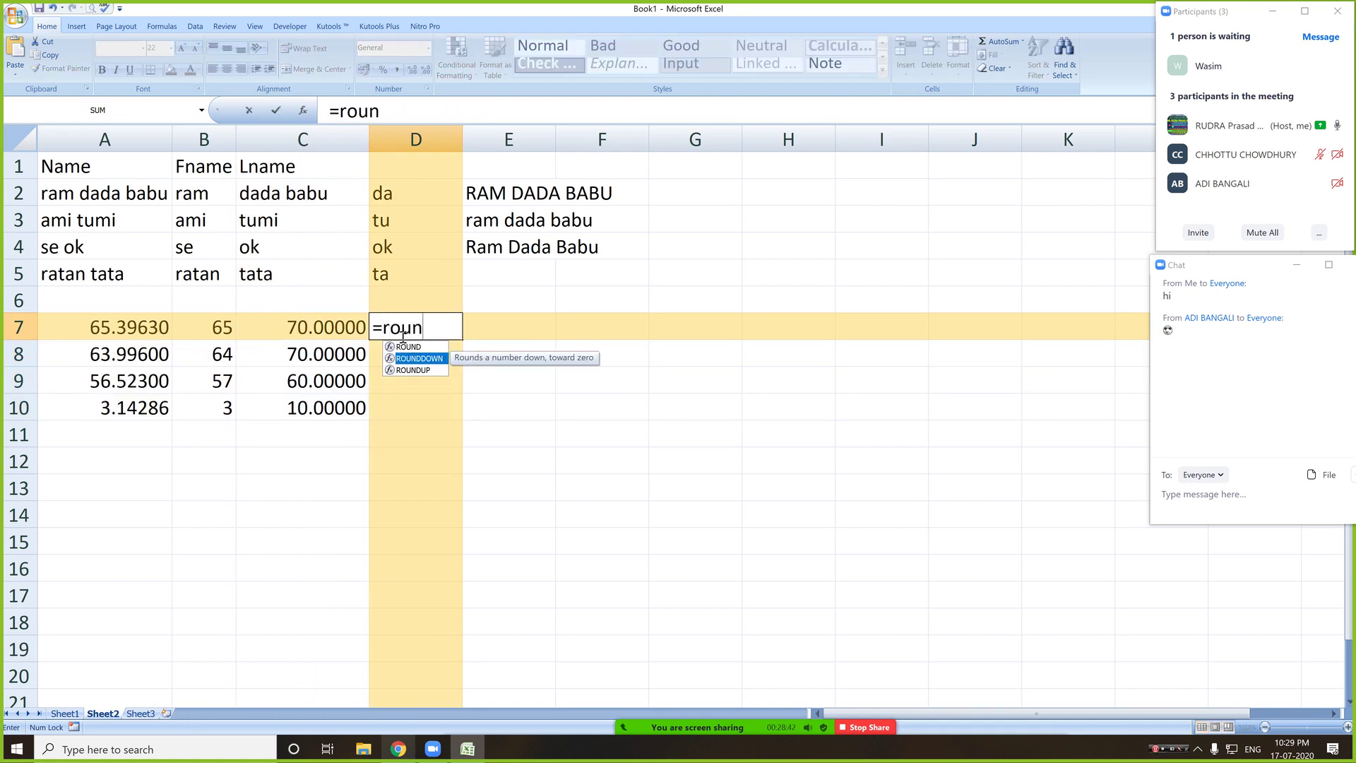
key(Tab)
click(123, 331)
text(,0)
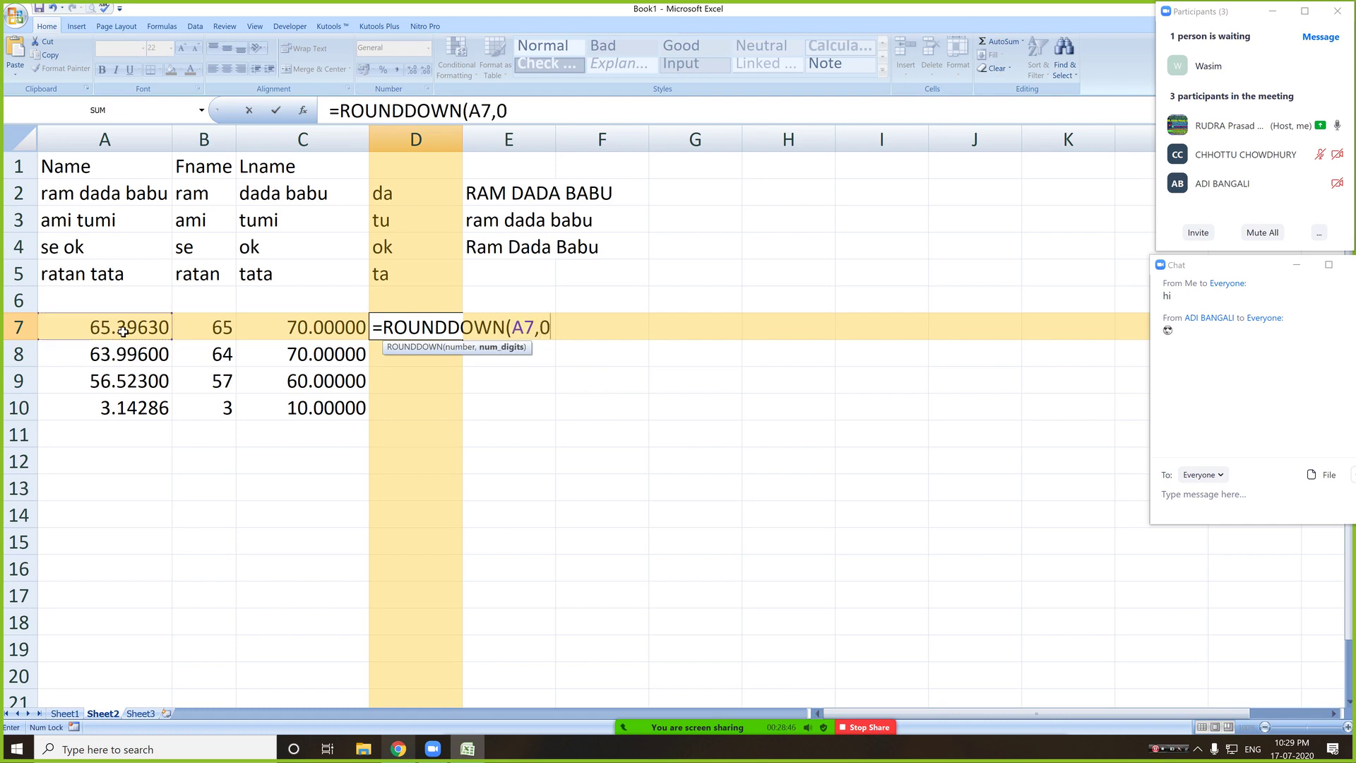
key(Return)
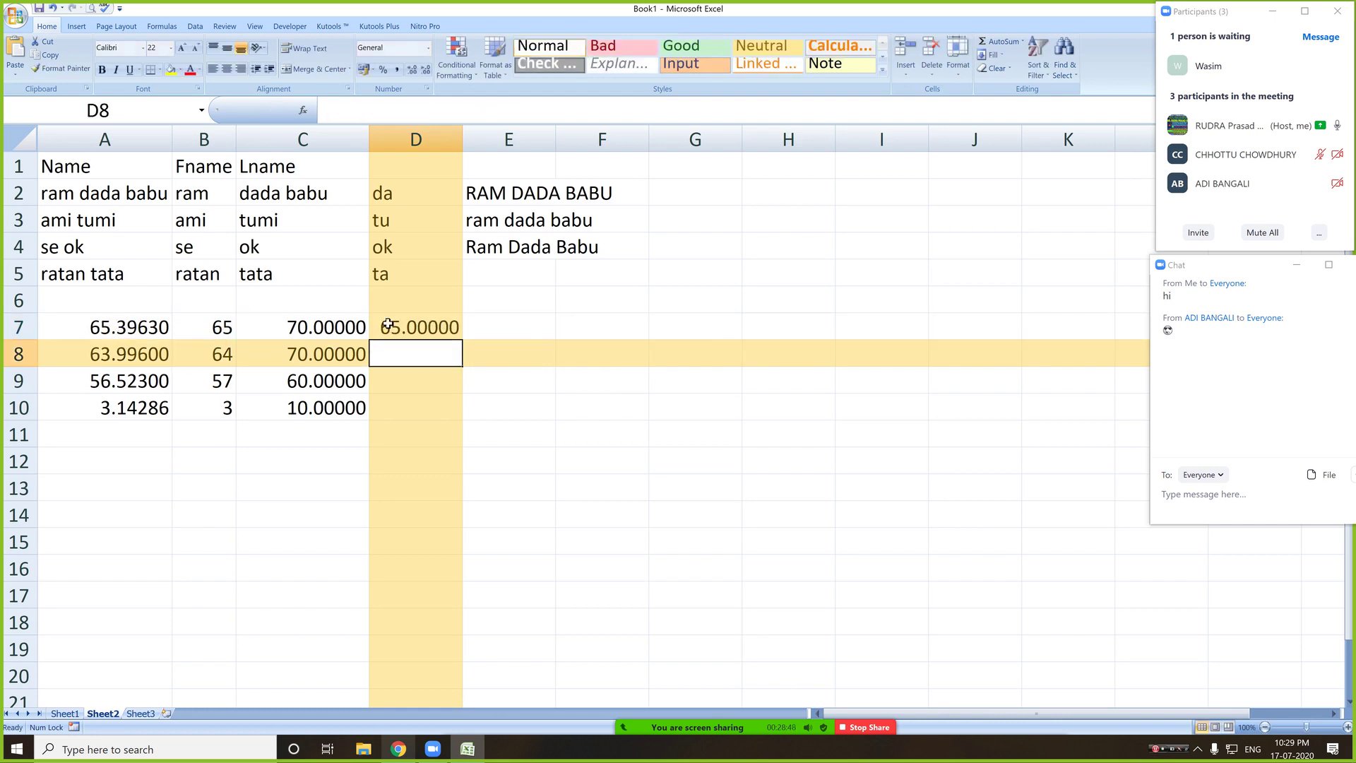
click(414, 329)
drag(462, 340, 474, 423)
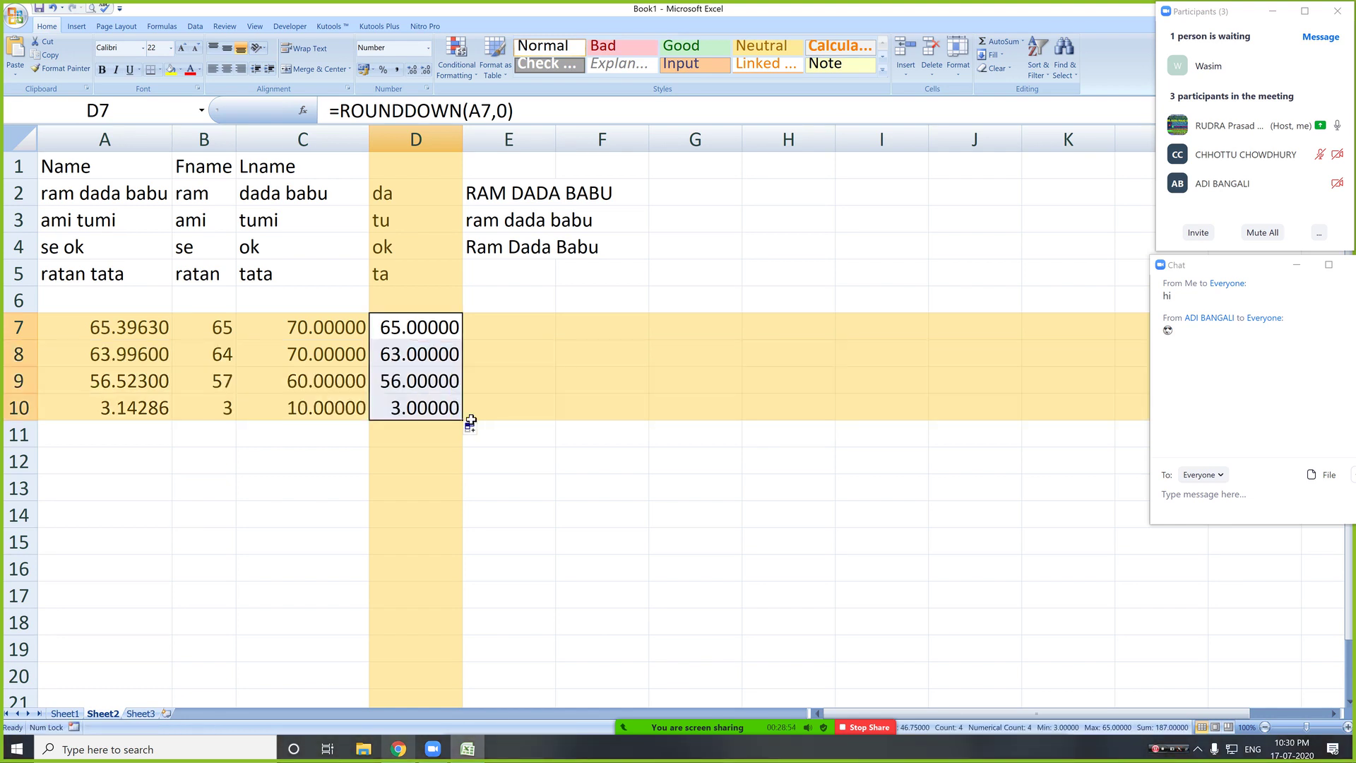
click(528, 332)
- Enter a CEILING formula on A7 in E7, correcting an accidental CELL function pick
text(=ce)
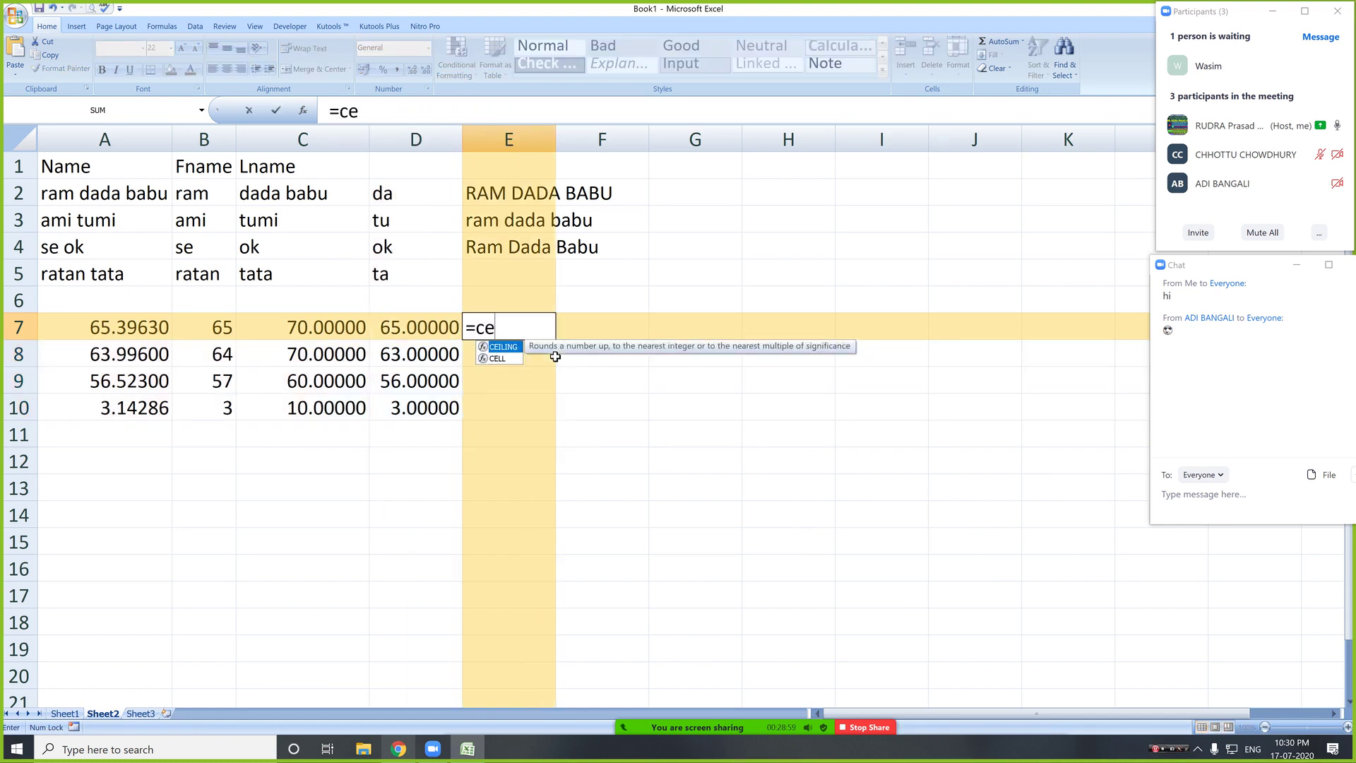
key(Down)
key(Tab)
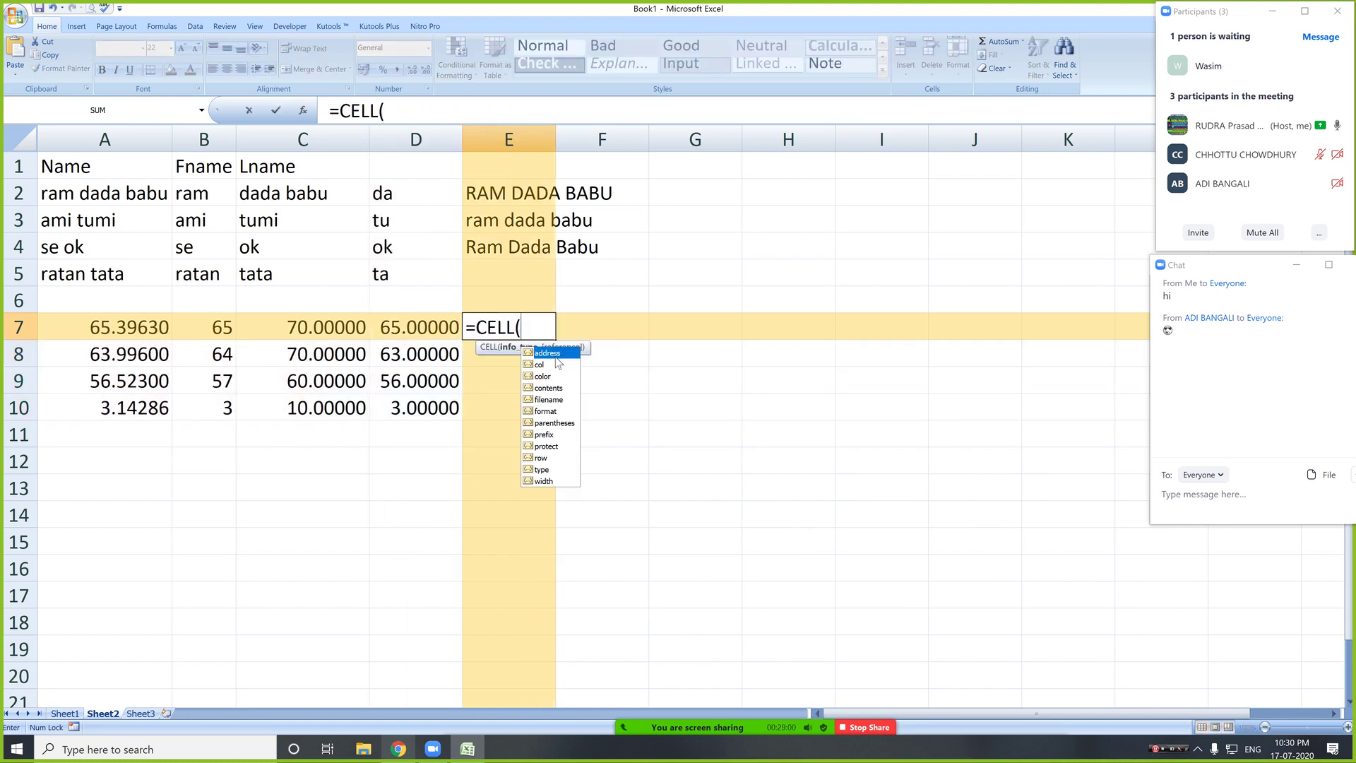
key(BackSpace)
key(BackSpace)
key(BackSpace)
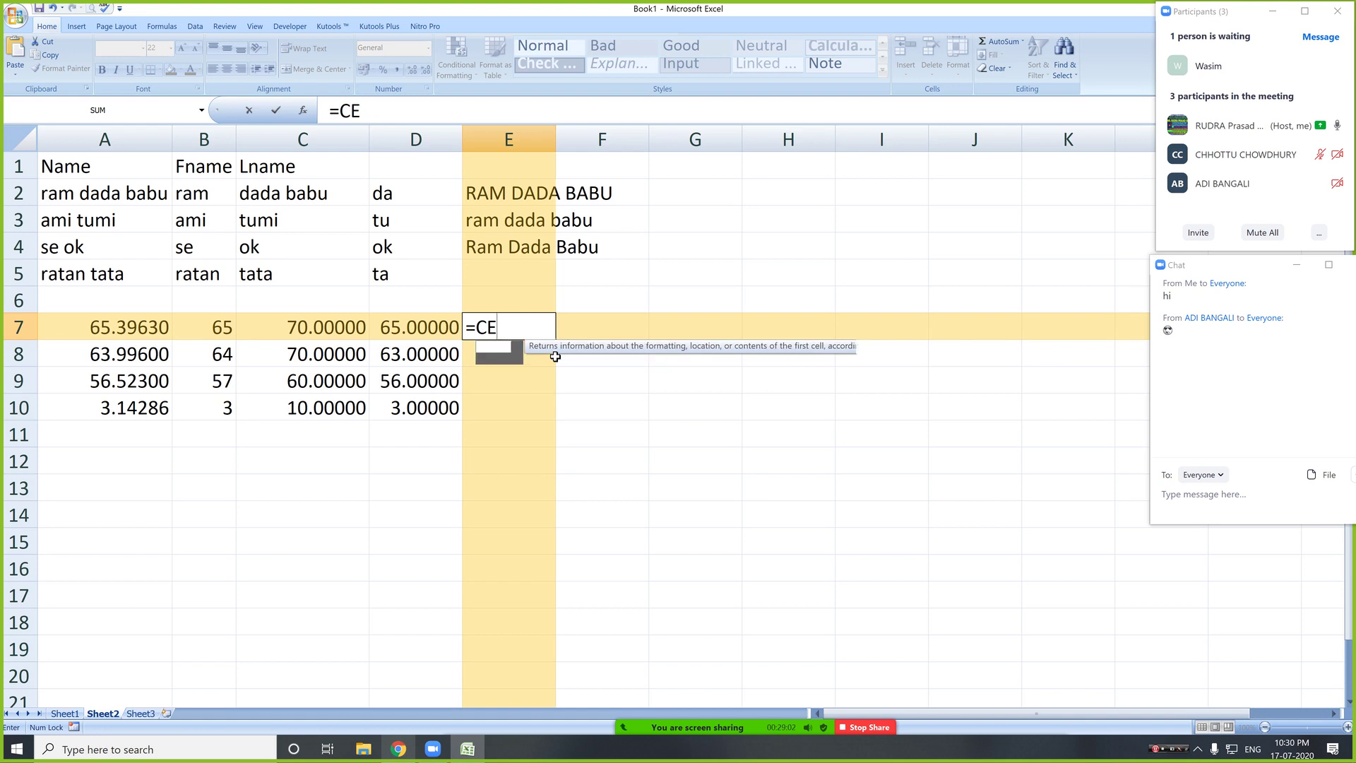
key(Tab)
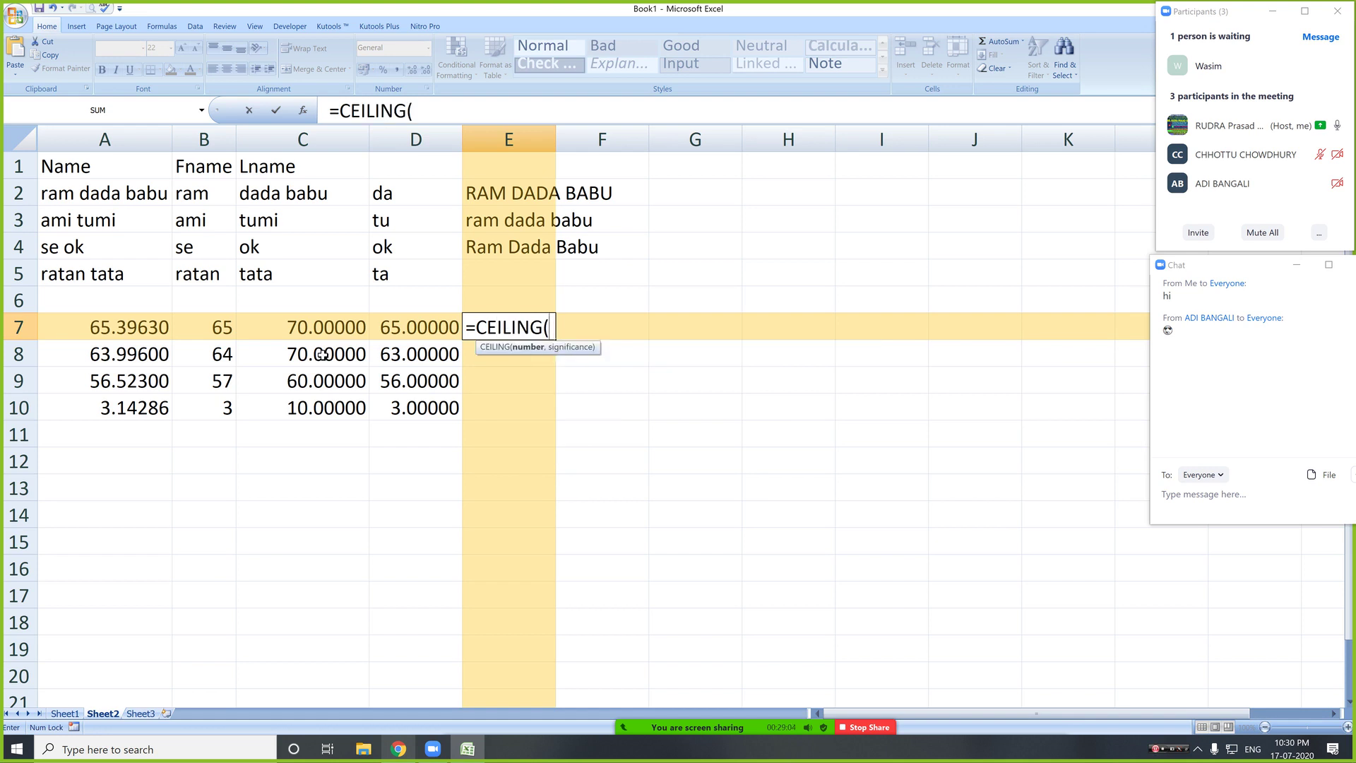
click(132, 330)
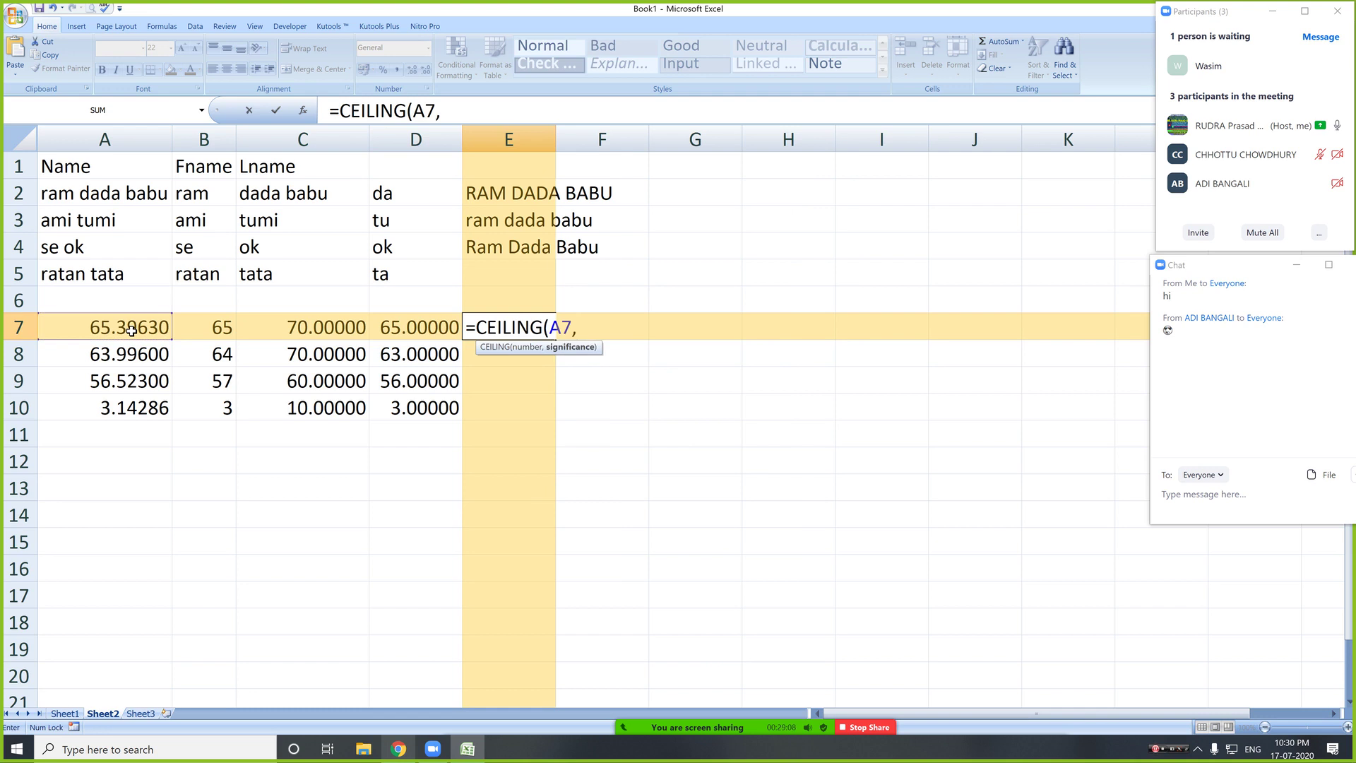
key(Tab)
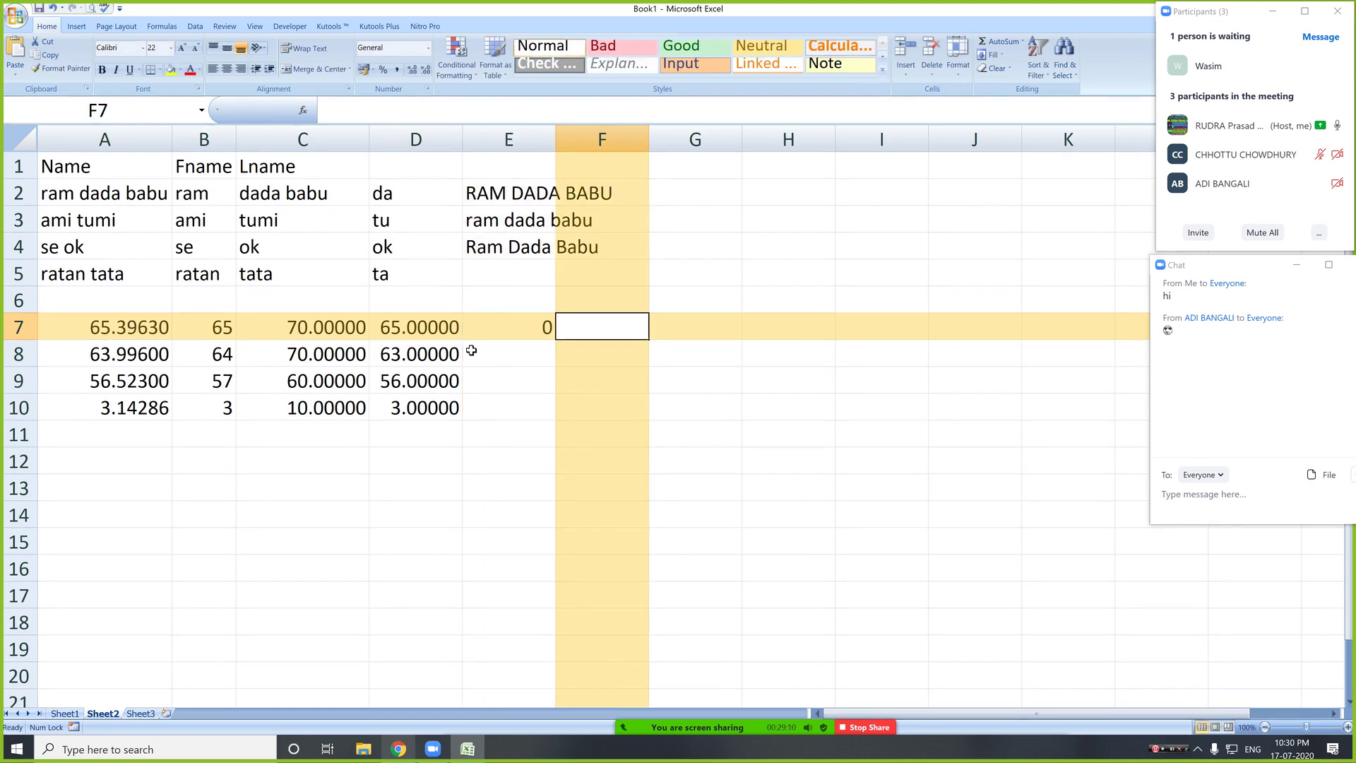
- Try changing E7's CEILING significance in the formula bar, then cancel the edit
click(515, 332)
click(441, 107)
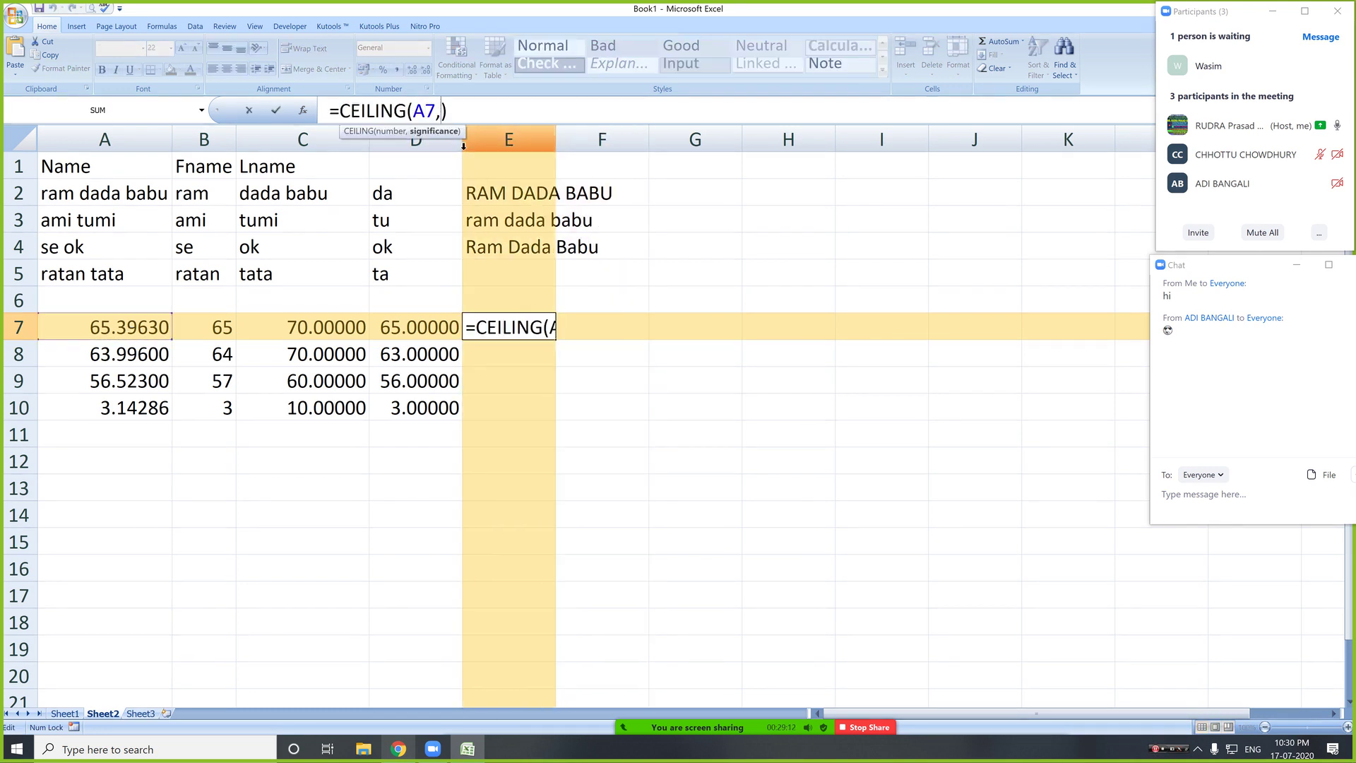
key(Return)
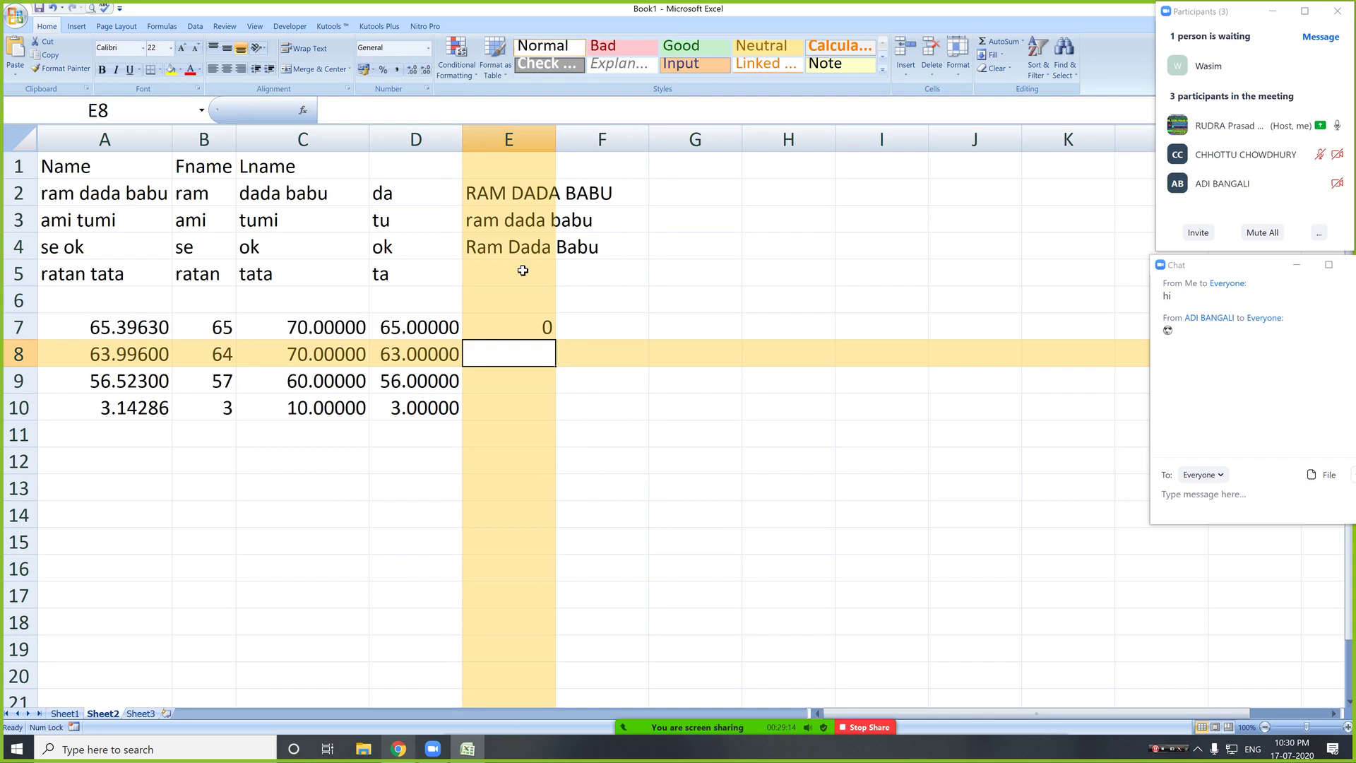
click(542, 329)
click(455, 112)
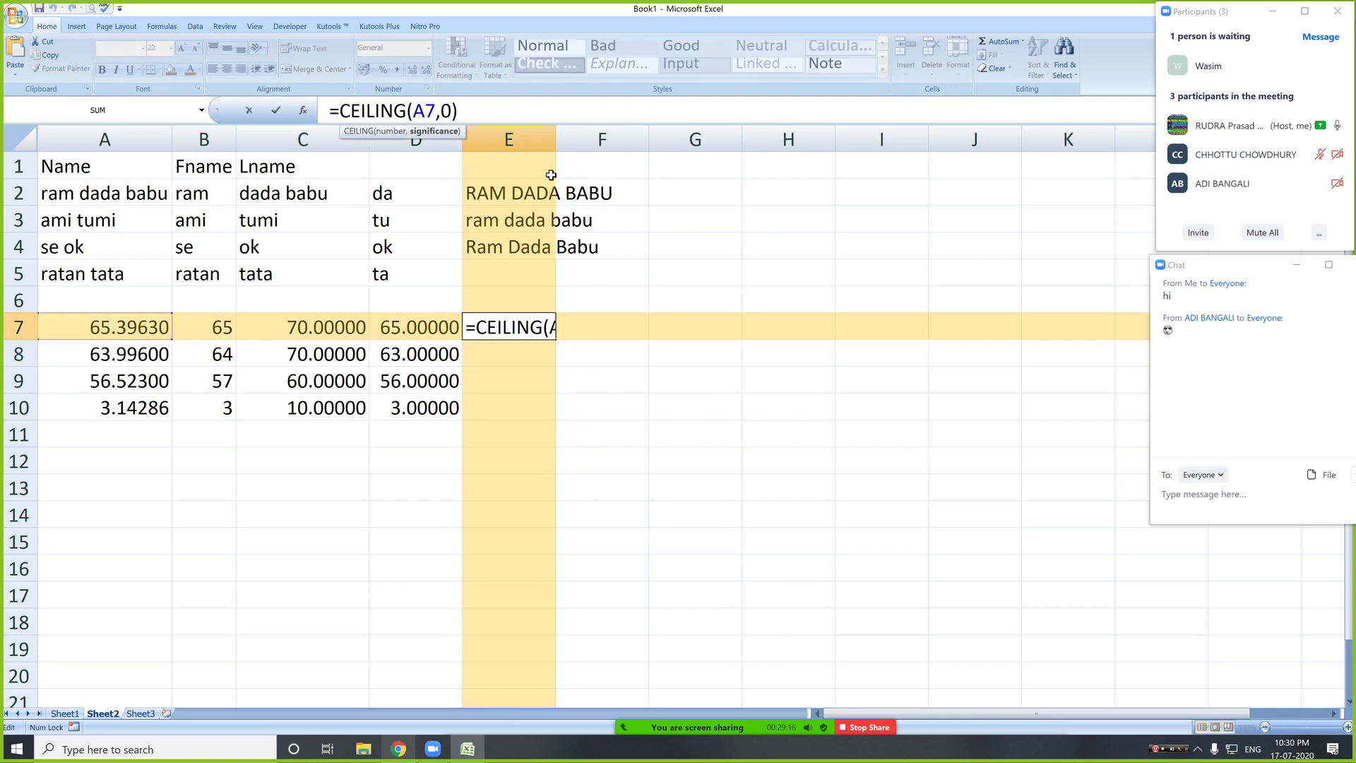
key(BackSpace)
key(BackSpace)
key(Return)
key(Return)
click(551, 175)
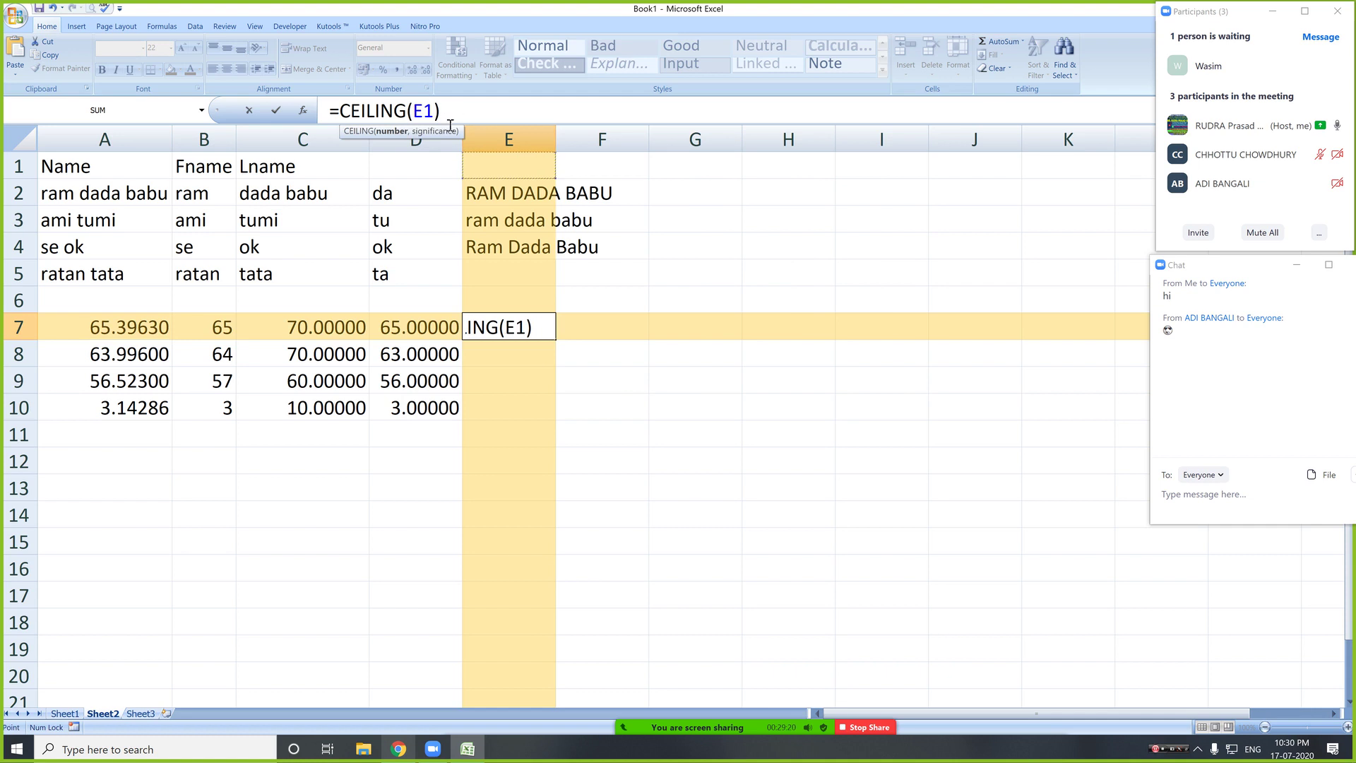
key(Escape)
- Change E7 to =CEILING(A7,1) and fill it down to E10
key(F2)
key(Left)
key(BackSpace)
text(1)
key(Return)
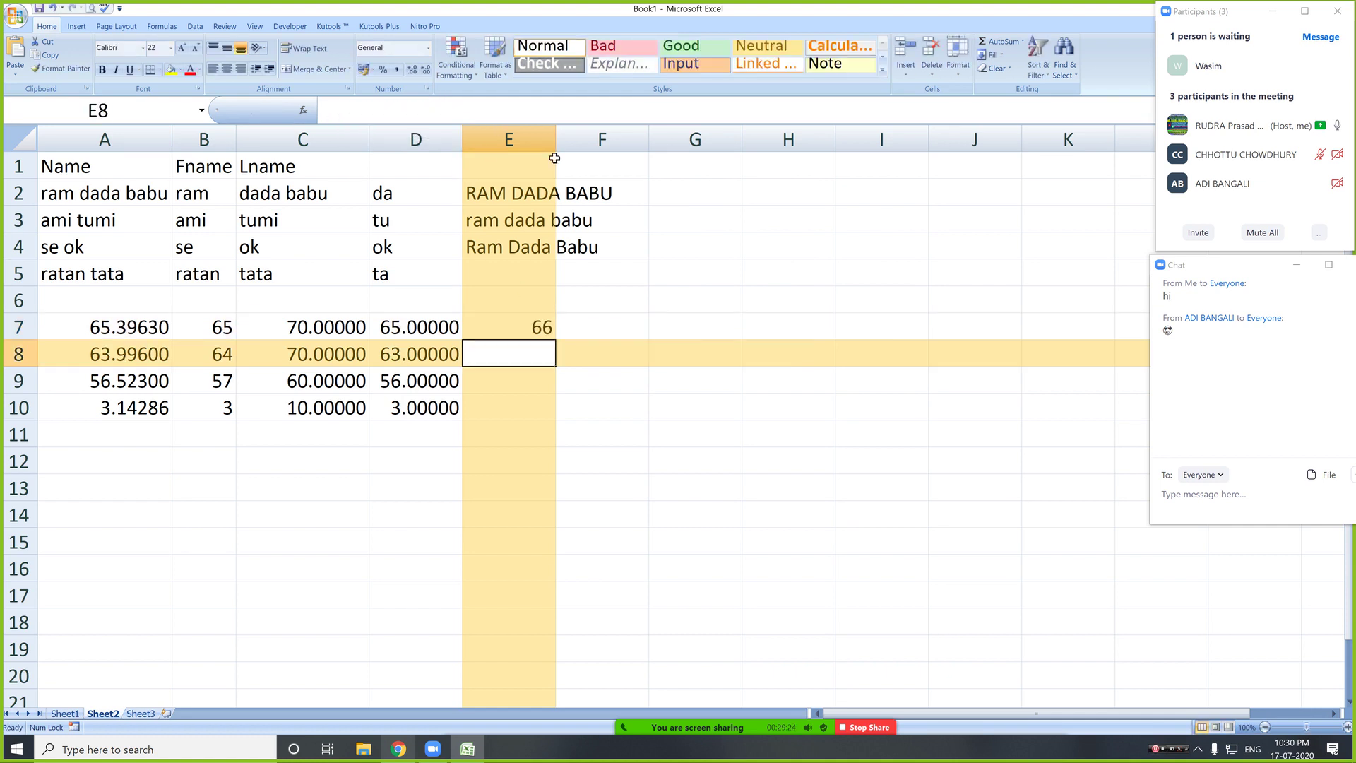
click(538, 321)
drag(557, 341, 562, 412)
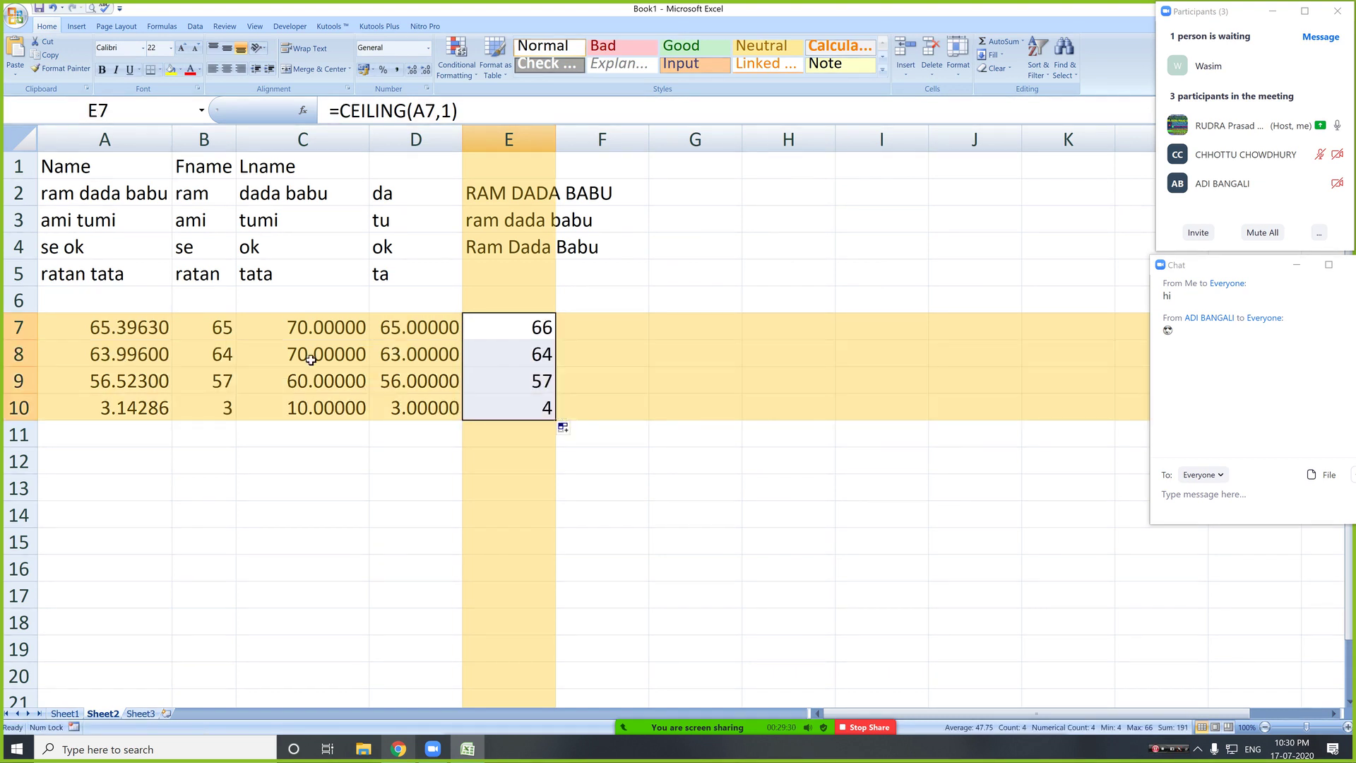
- Check A7, the ROUND results and the CEILING results 66, 64, 57, 4 in E7:E10
click(132, 324)
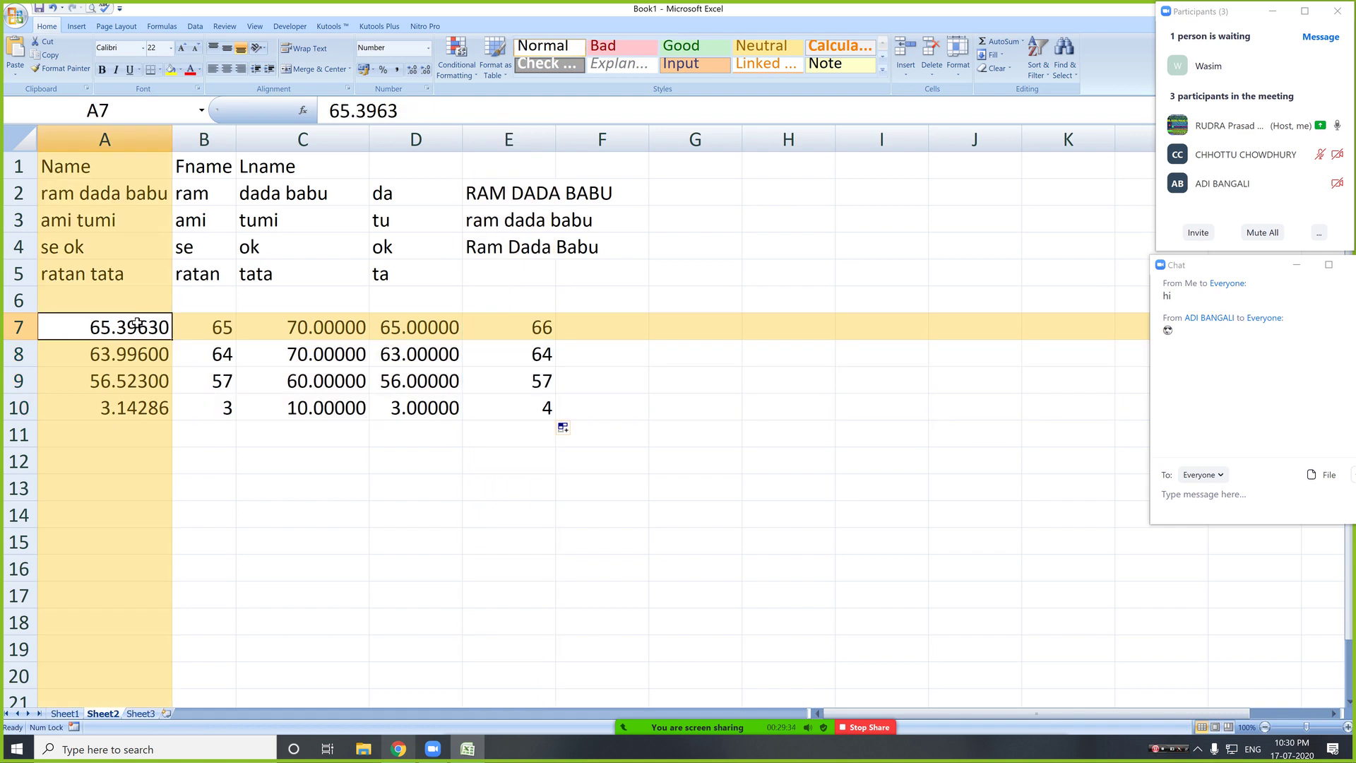
click(228, 326)
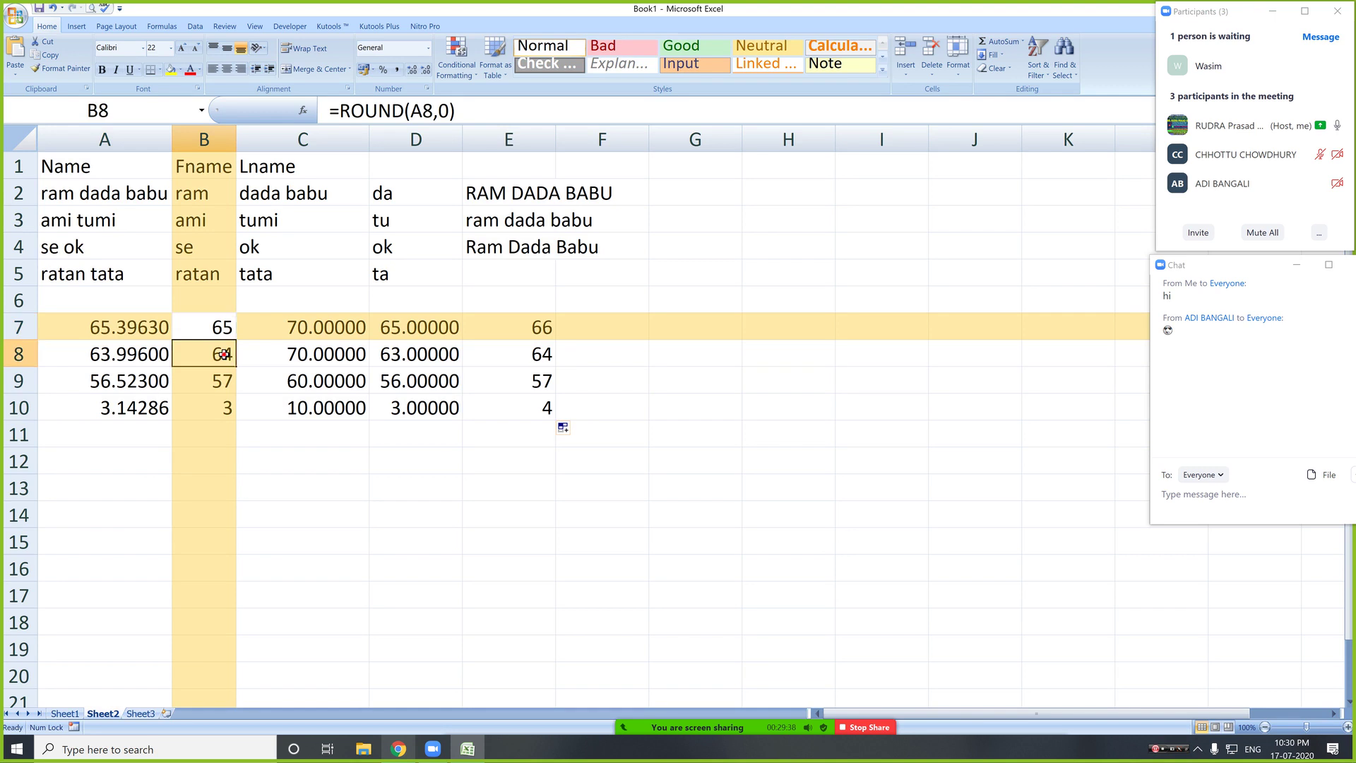
click(223, 354)
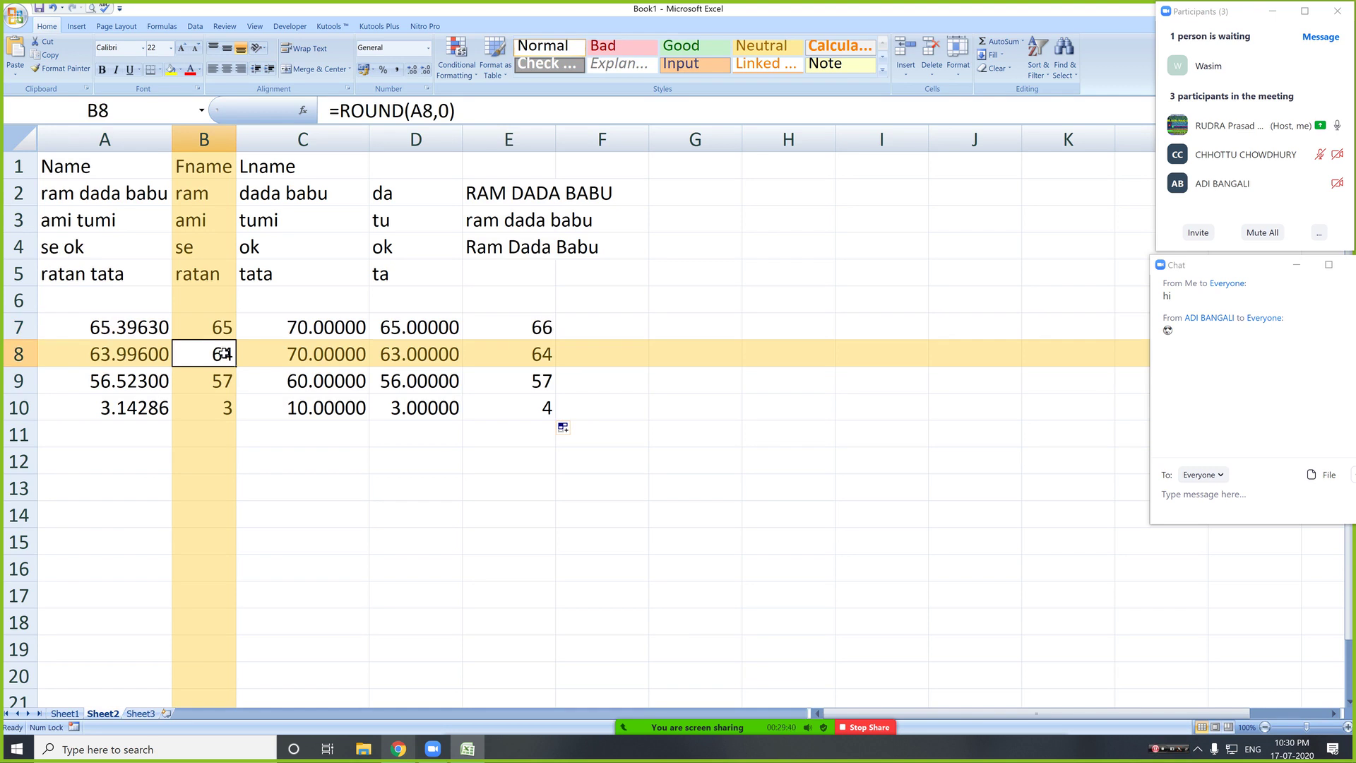
click(542, 353)
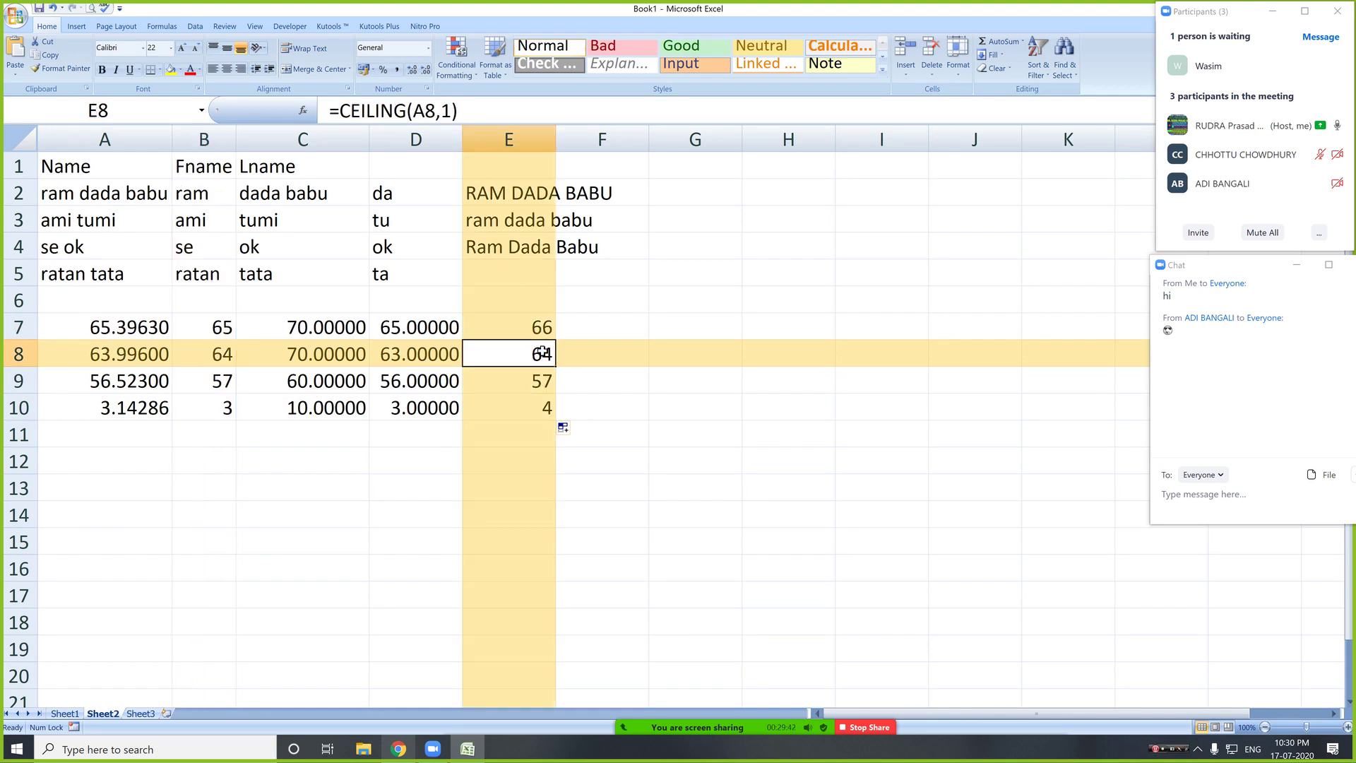
click(539, 329)
click(542, 356)
click(541, 381)
click(545, 407)
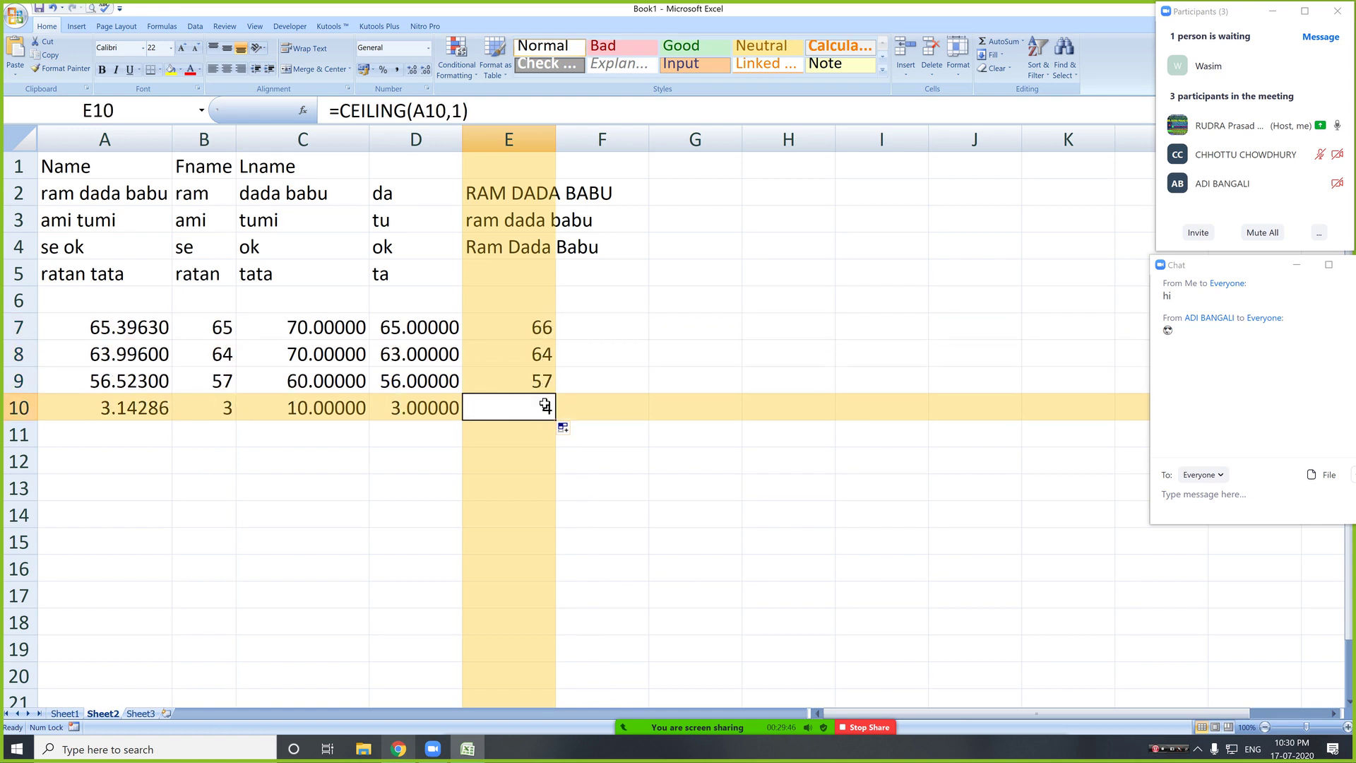
click(595, 342)
click(604, 319)
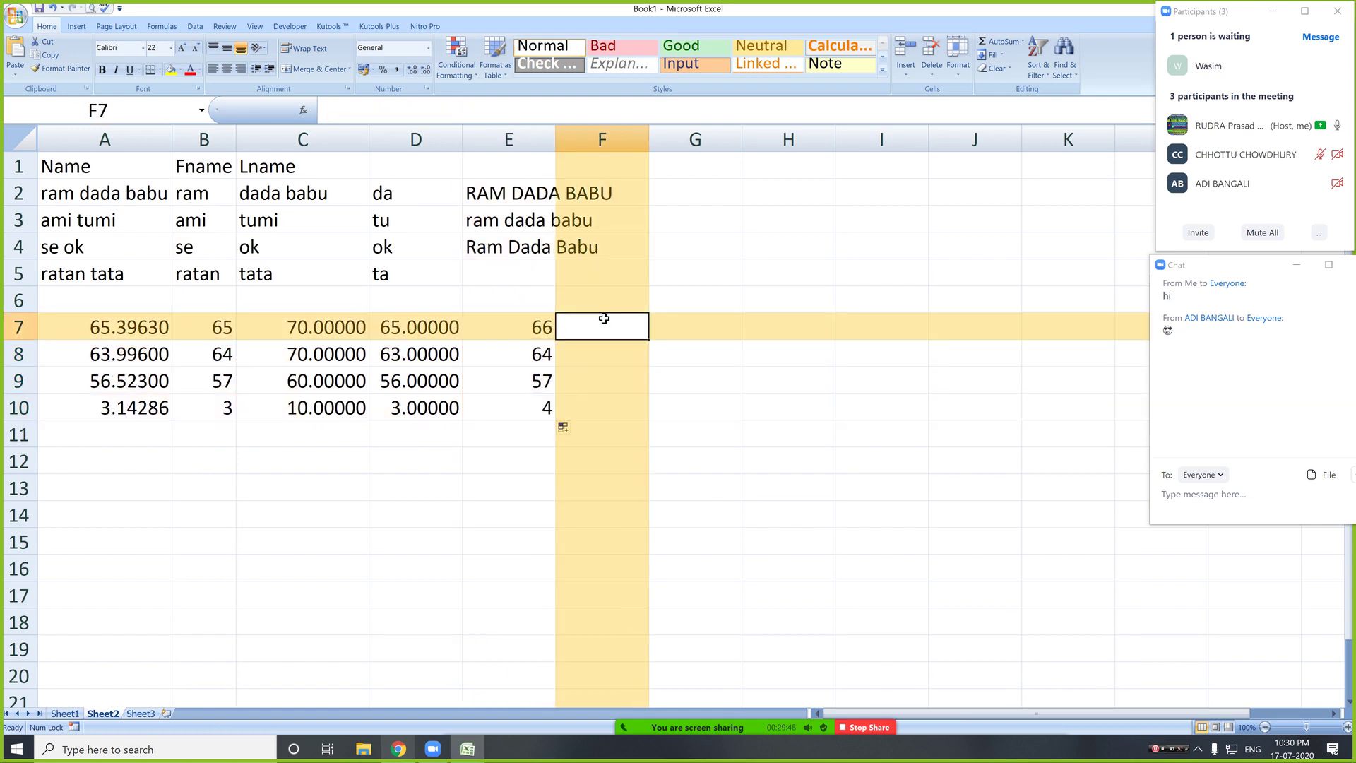
- Start a FLOOR formula on A7 in F7 after clearing a mistyped entry
text(flo)
key(Escape)
text(=fl)
key(Tab)
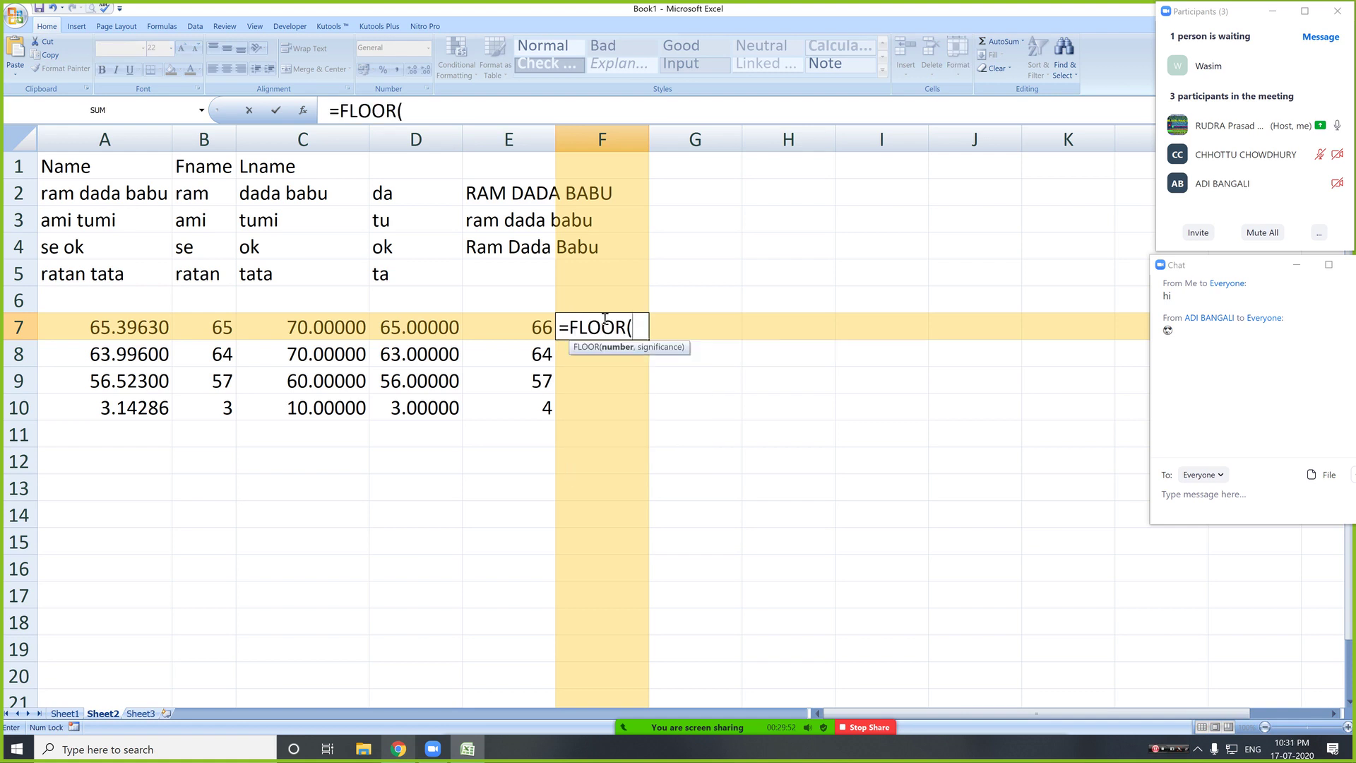
click(128, 327)
text(,)
key(Tab)
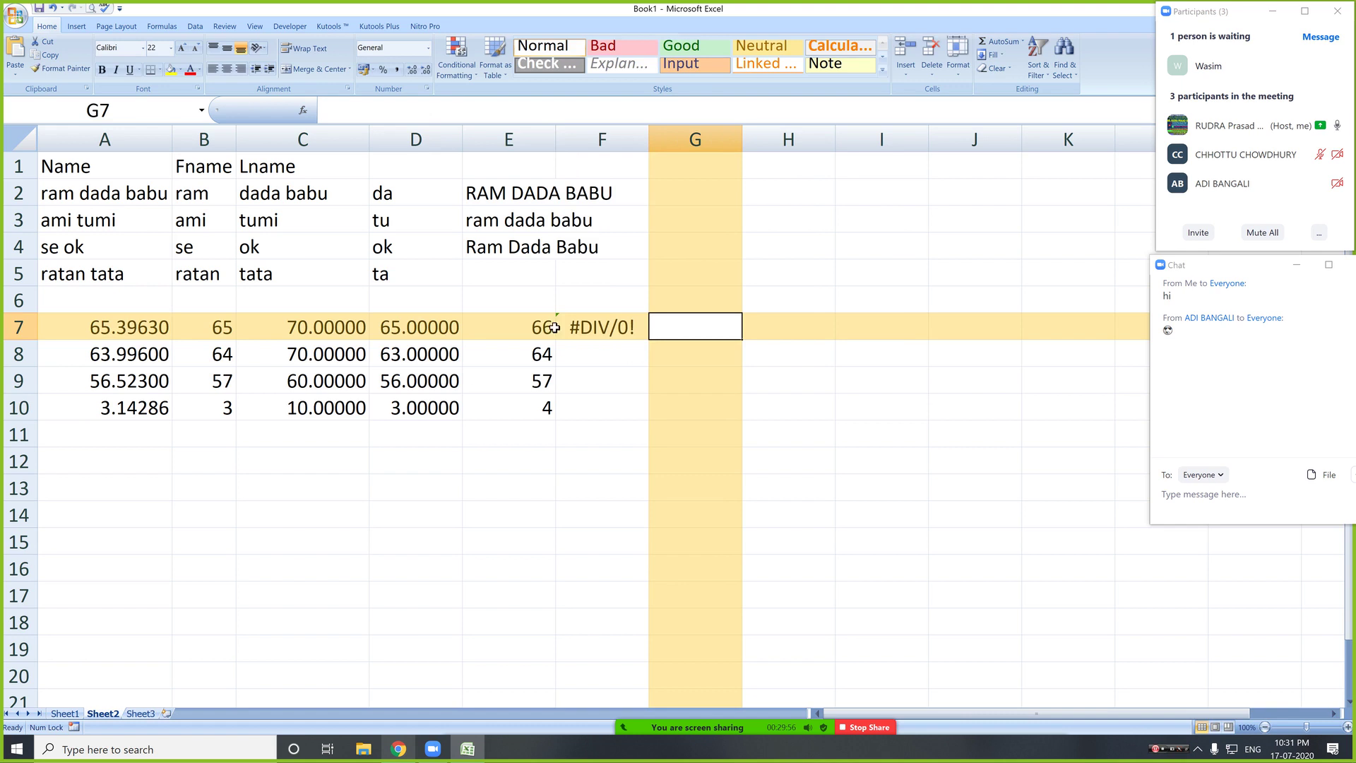
- Change F7 to =FLOOR(A7,1) and fill it down to F10, giving 65, 63, 56, 3
click(607, 332)
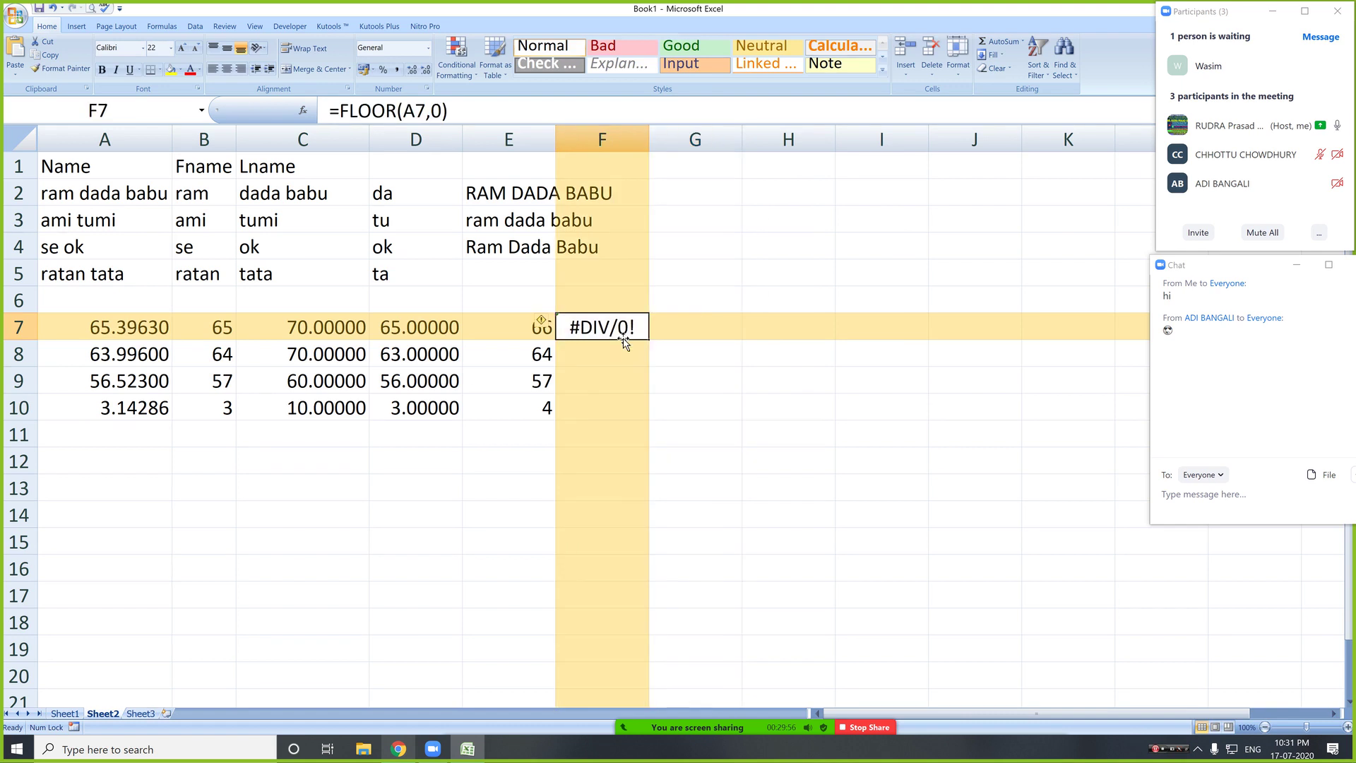
click(442, 110)
key(BackSpace)
text(1)
key(Return)
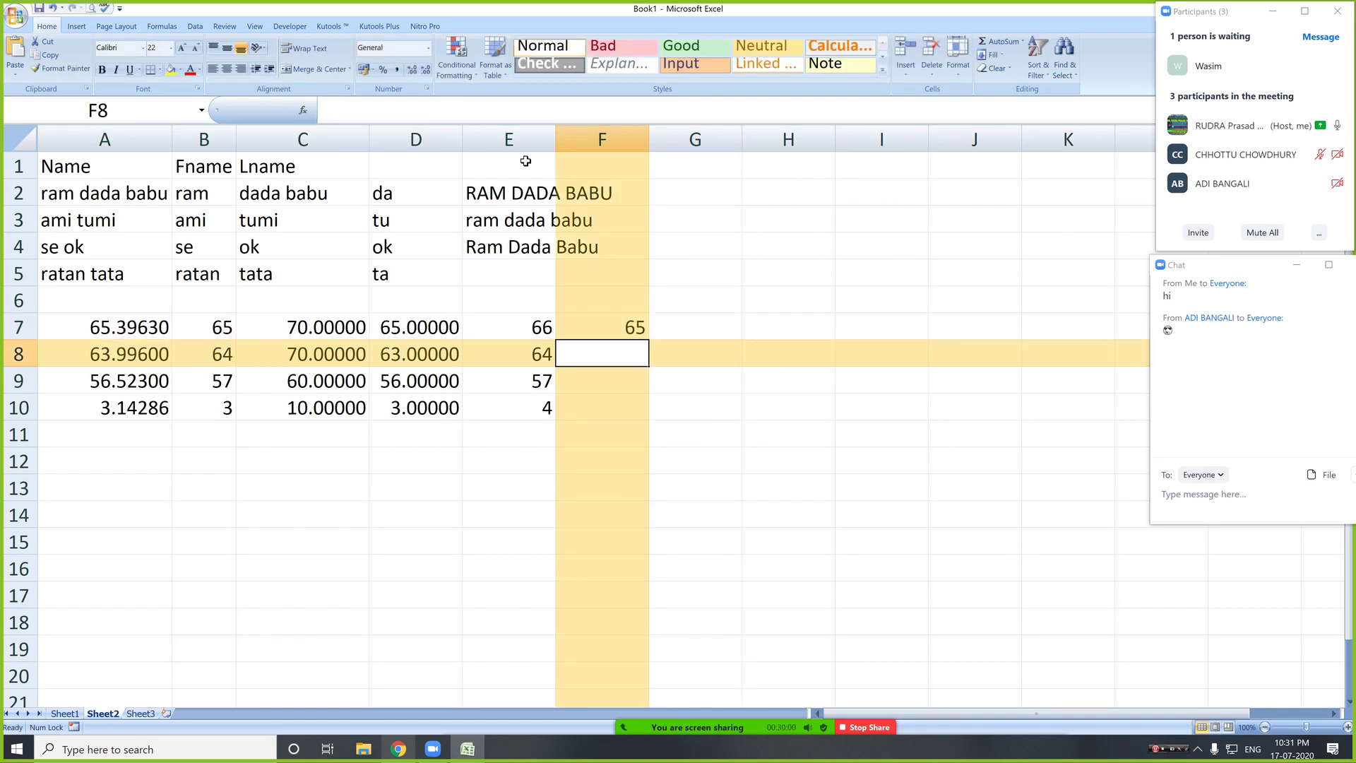
click(631, 328)
drag(648, 339, 657, 416)
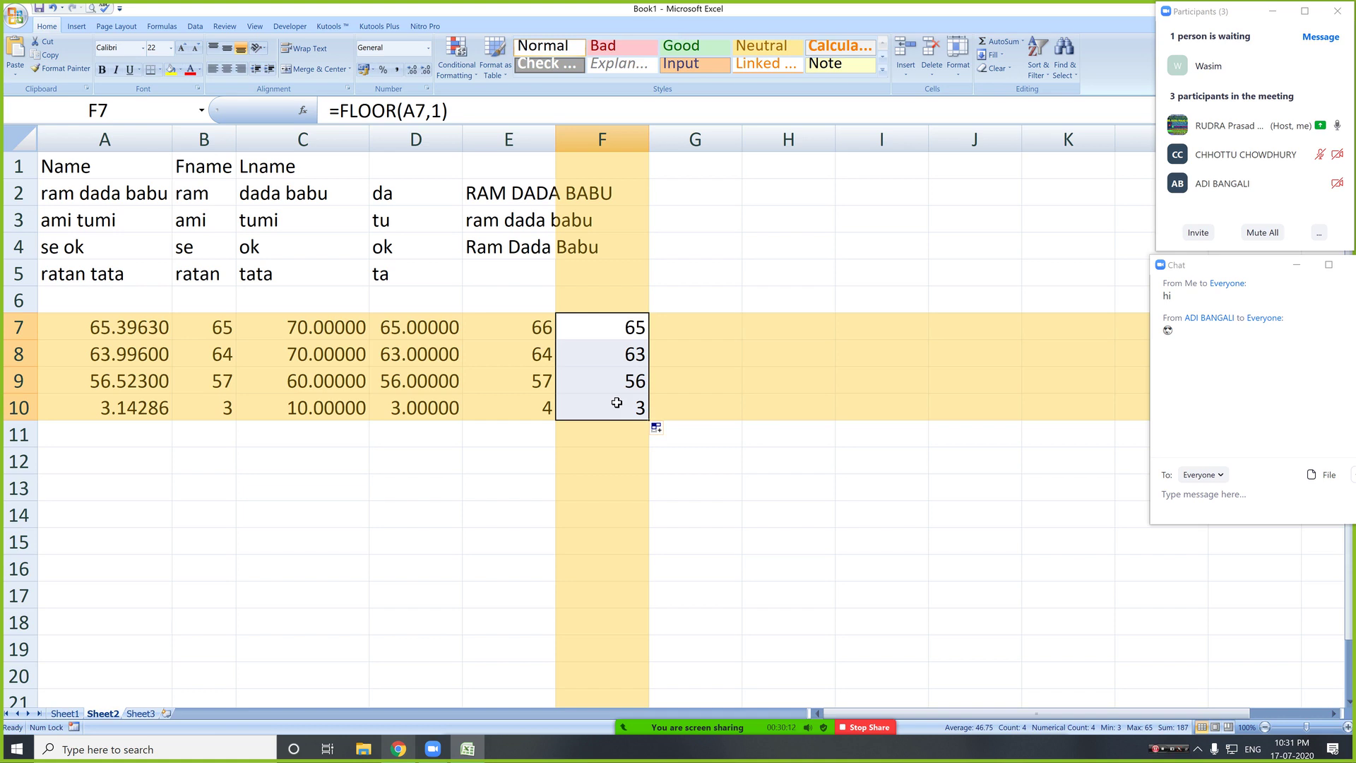
drag(512, 328, 531, 399)
click(548, 406)
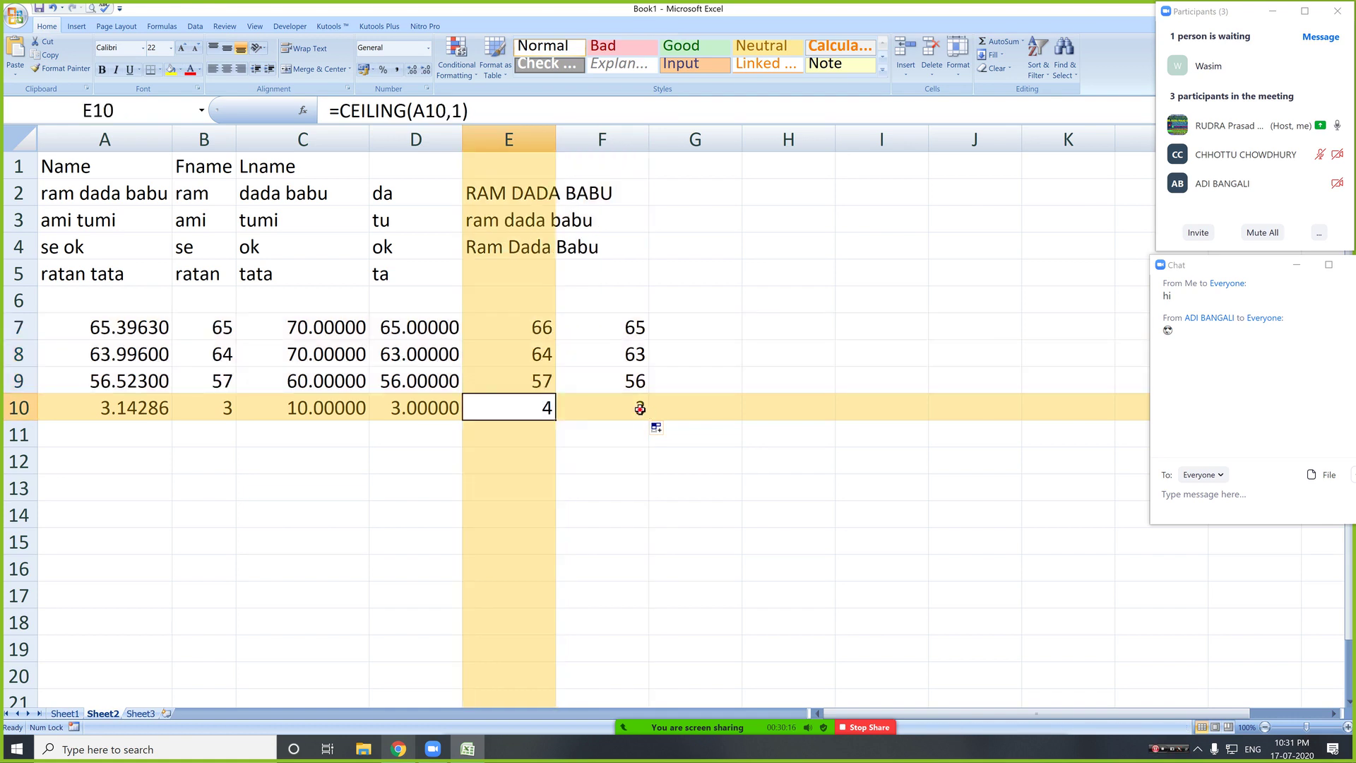
click(601, 408)
click(544, 384)
click(621, 384)
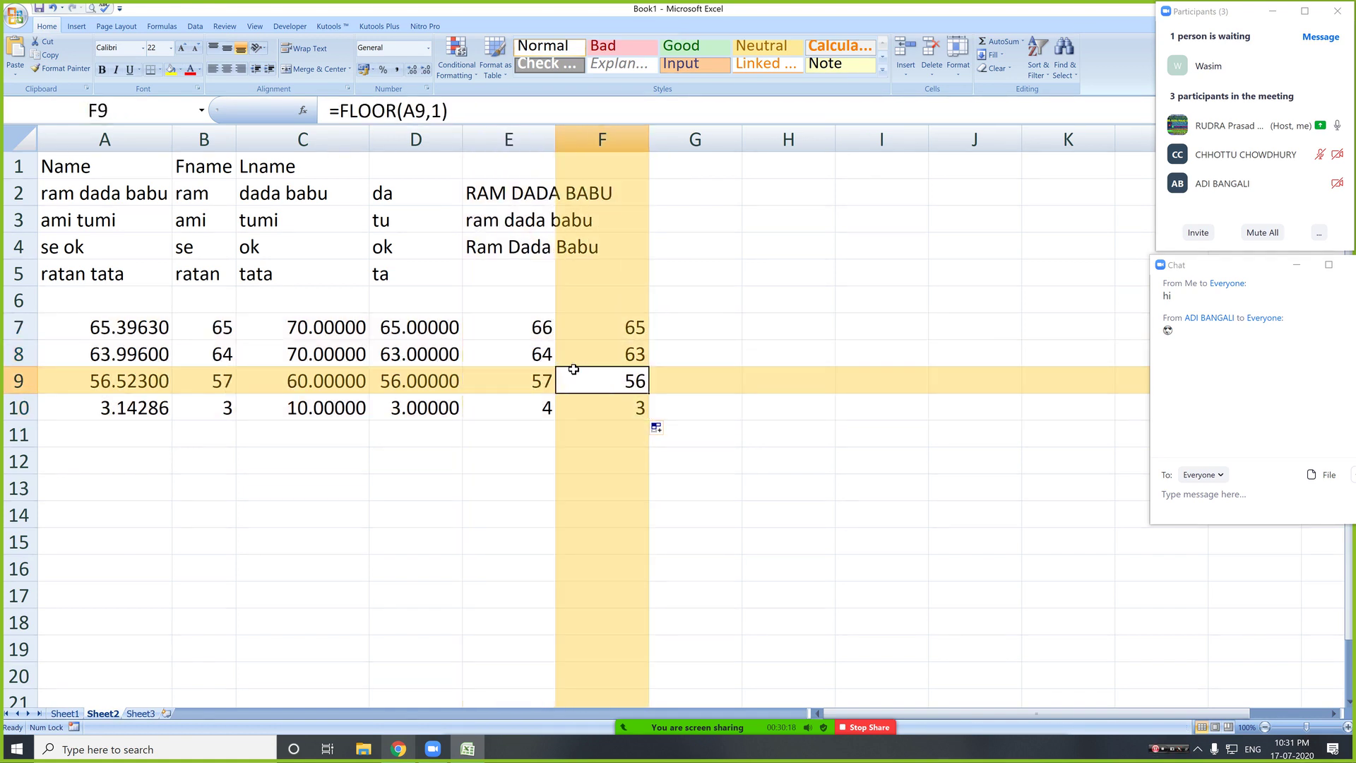
click(533, 359)
drag(530, 329, 544, 409)
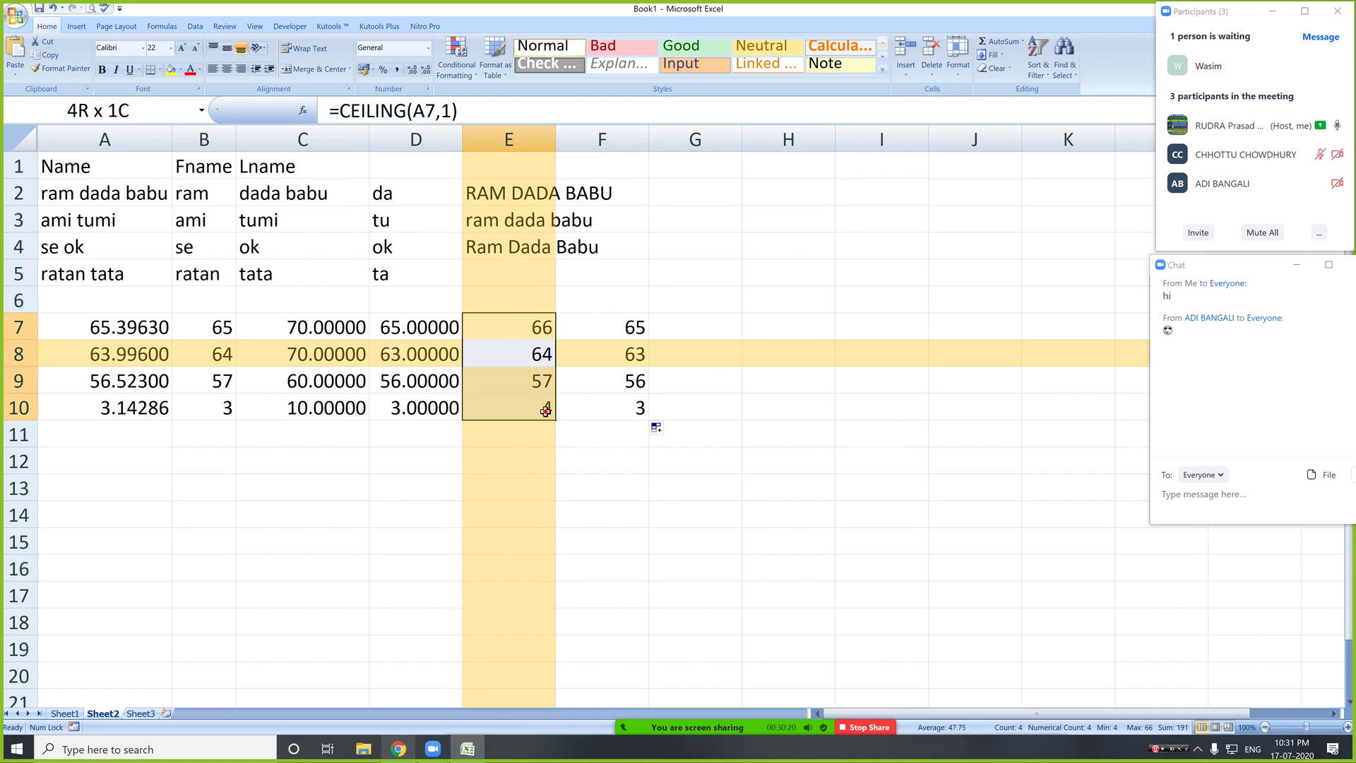
drag(631, 325, 632, 401)
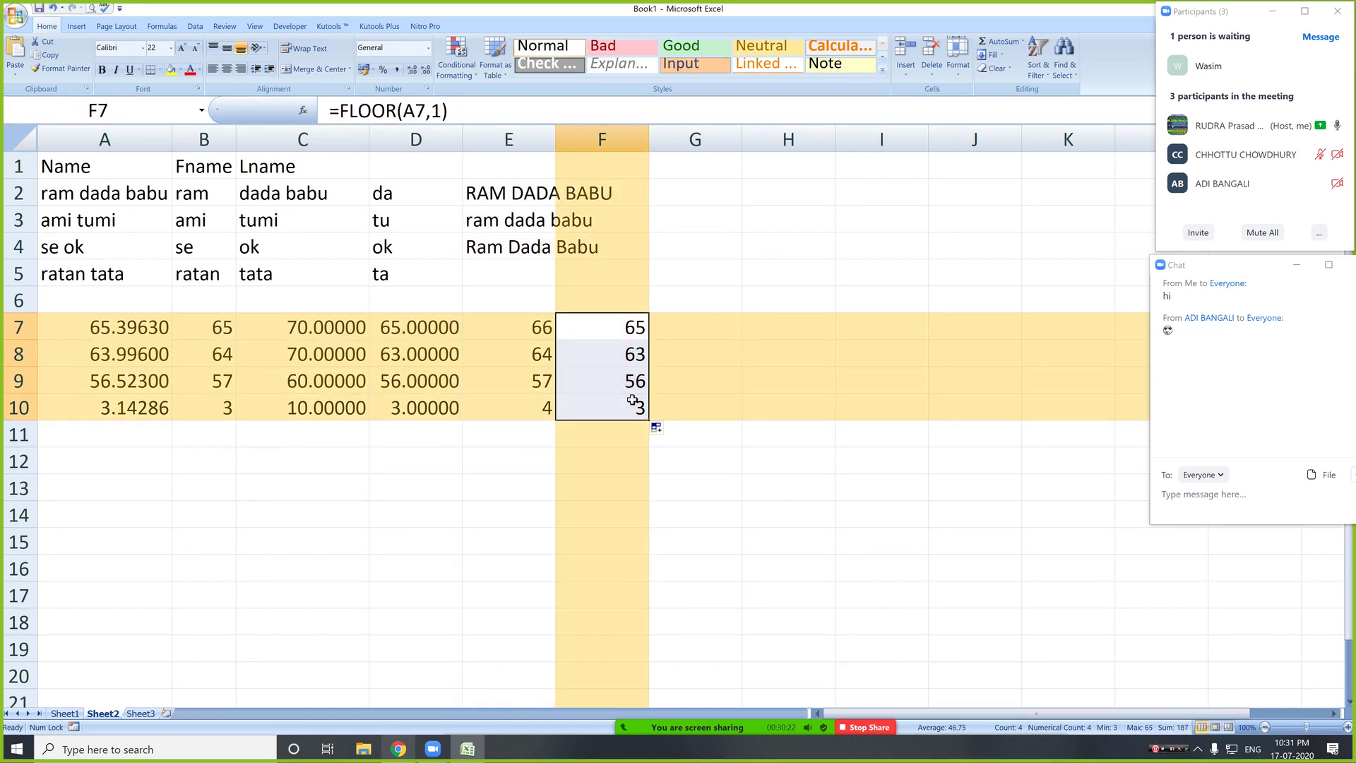
drag(421, 326, 422, 399)
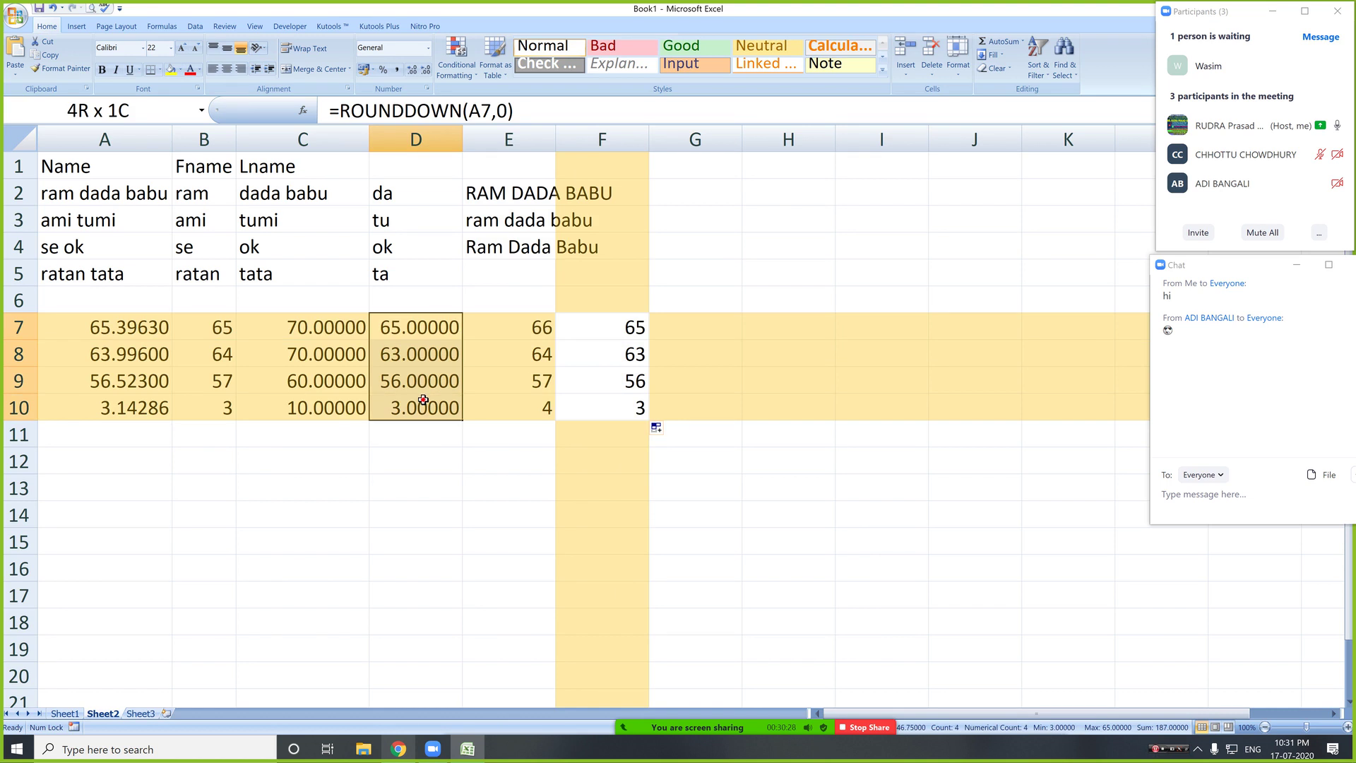
drag(423, 400, 423, 401)
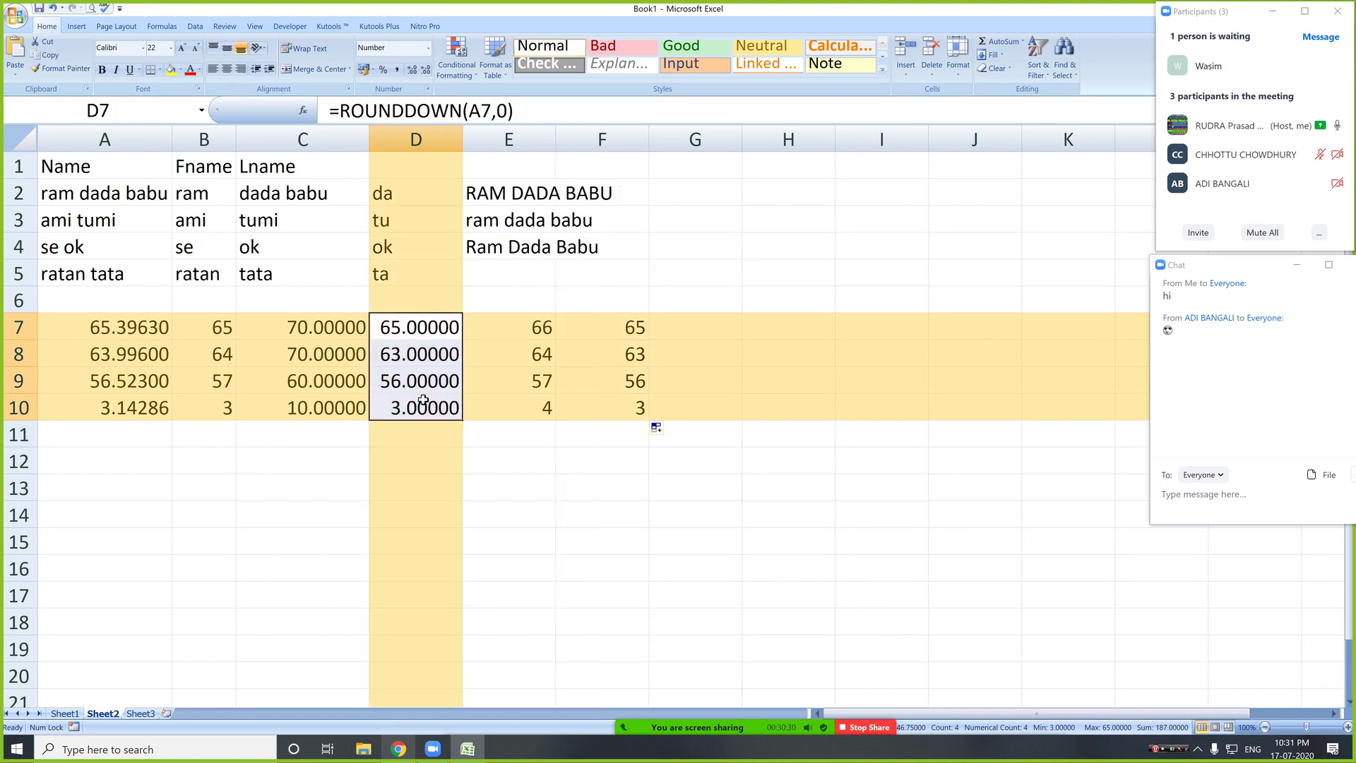
click(539, 324)
click(429, 332)
drag(429, 331, 426, 409)
drag(624, 330, 621, 408)
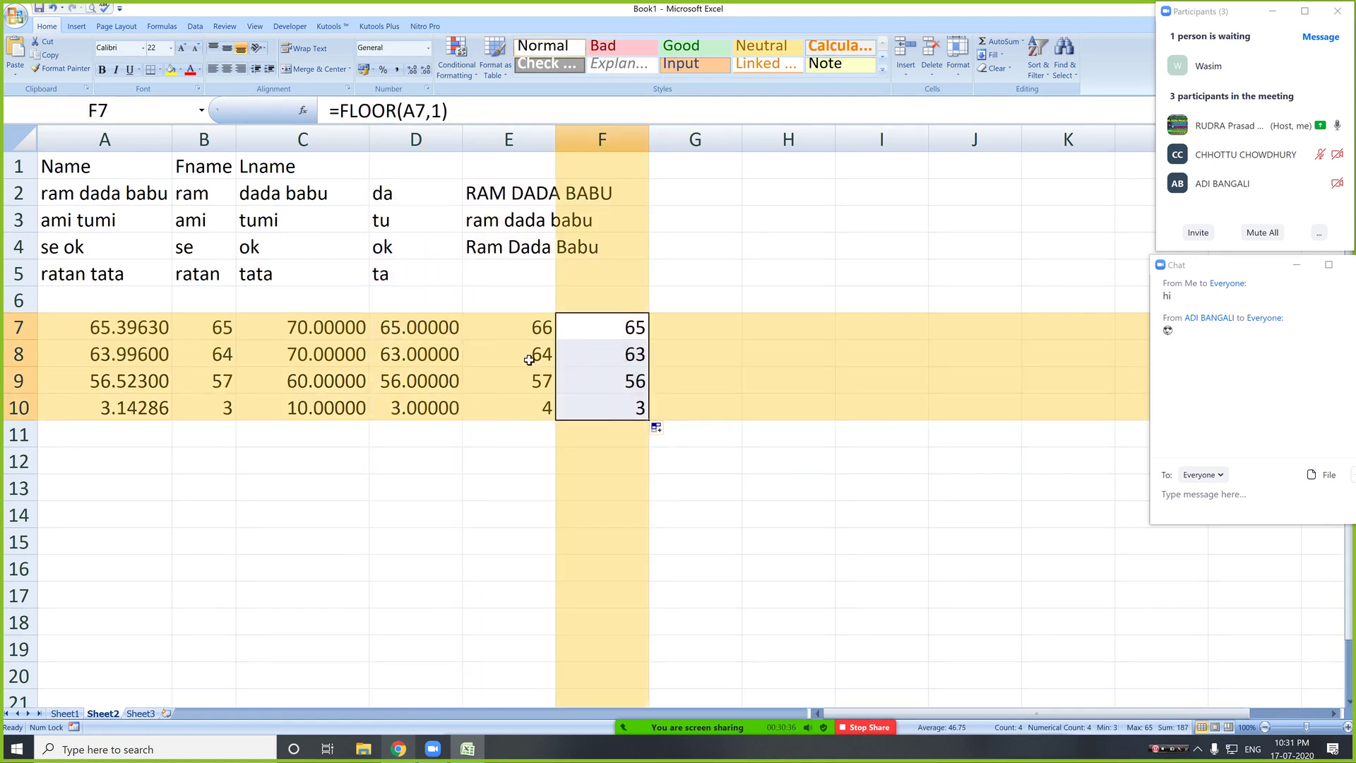
- Change F7 to =FLOOR(A7,2) and fill it down to F10, giving 64, 62, 56, 2
click(422, 324)
click(630, 329)
click(438, 110)
key(BackSpace)
text(2)
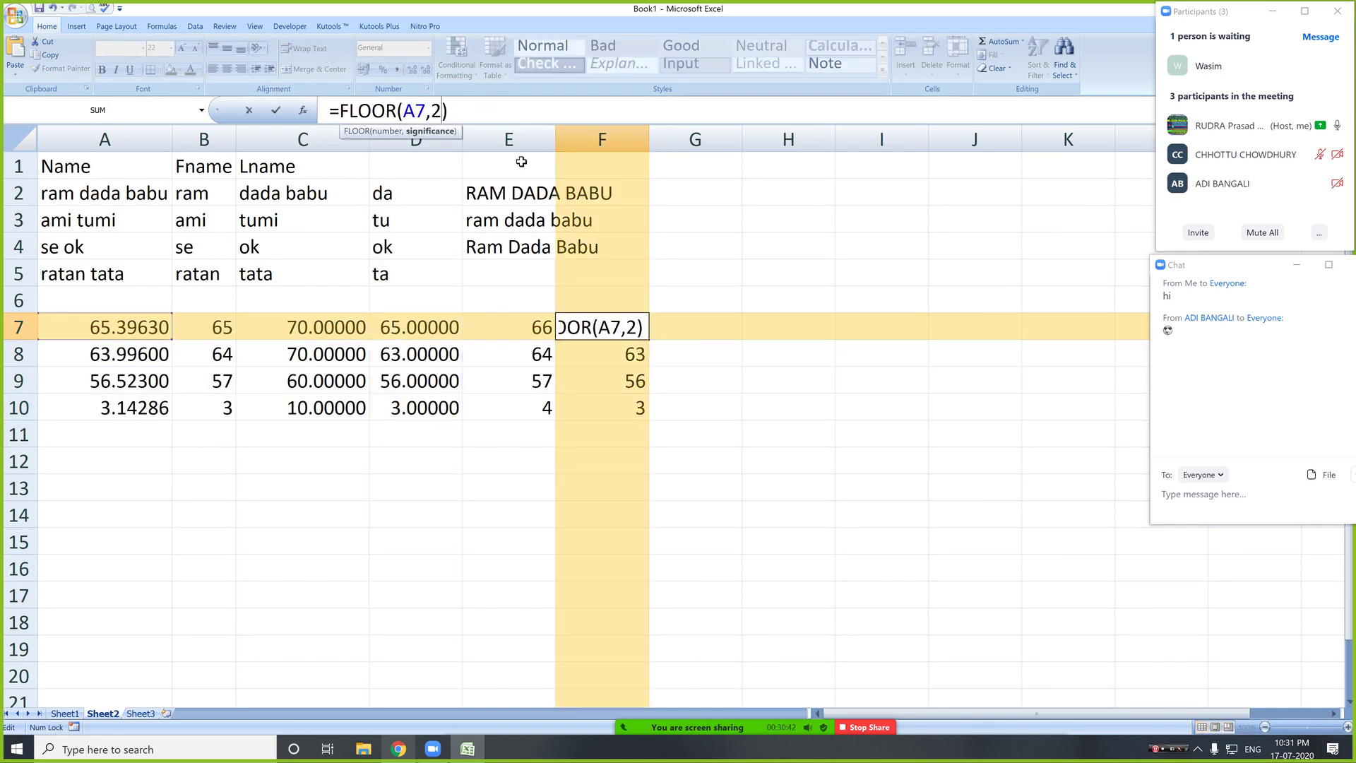
key(Return)
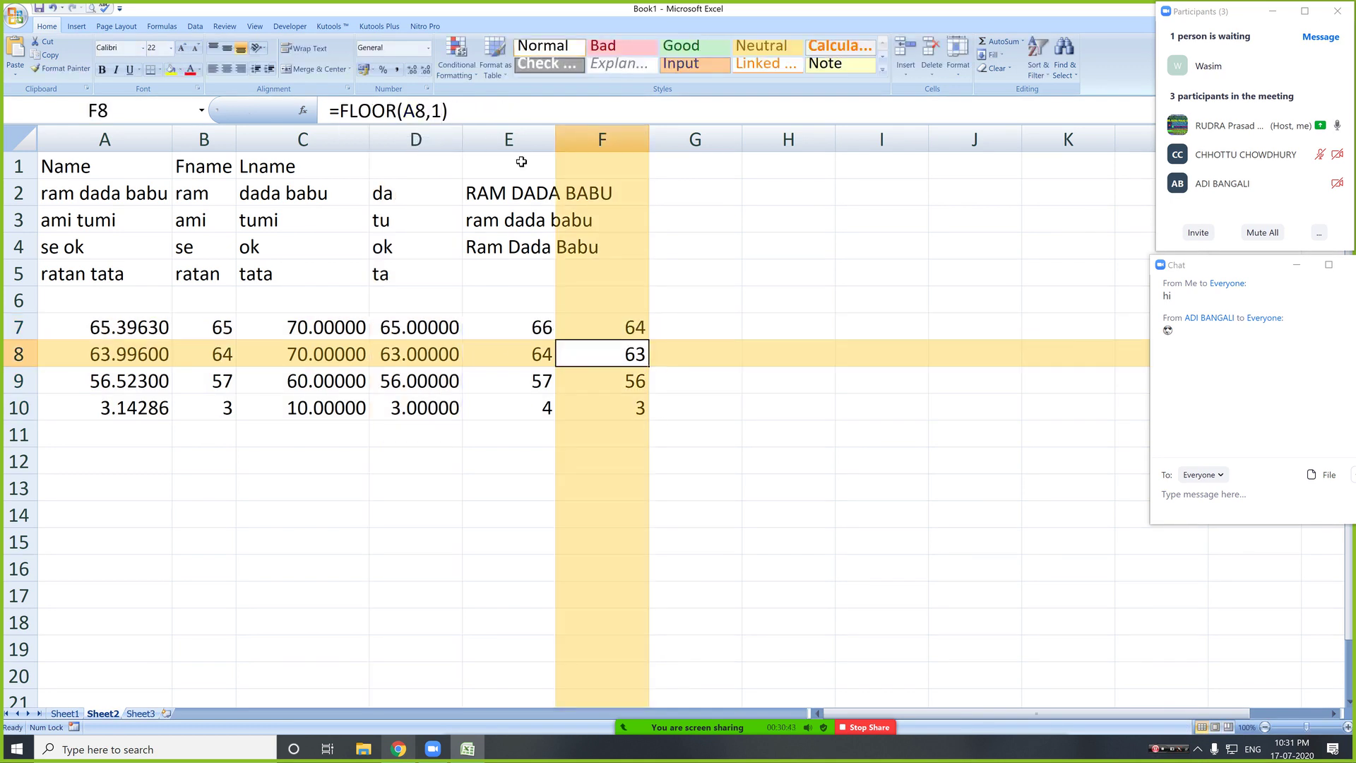
click(633, 326)
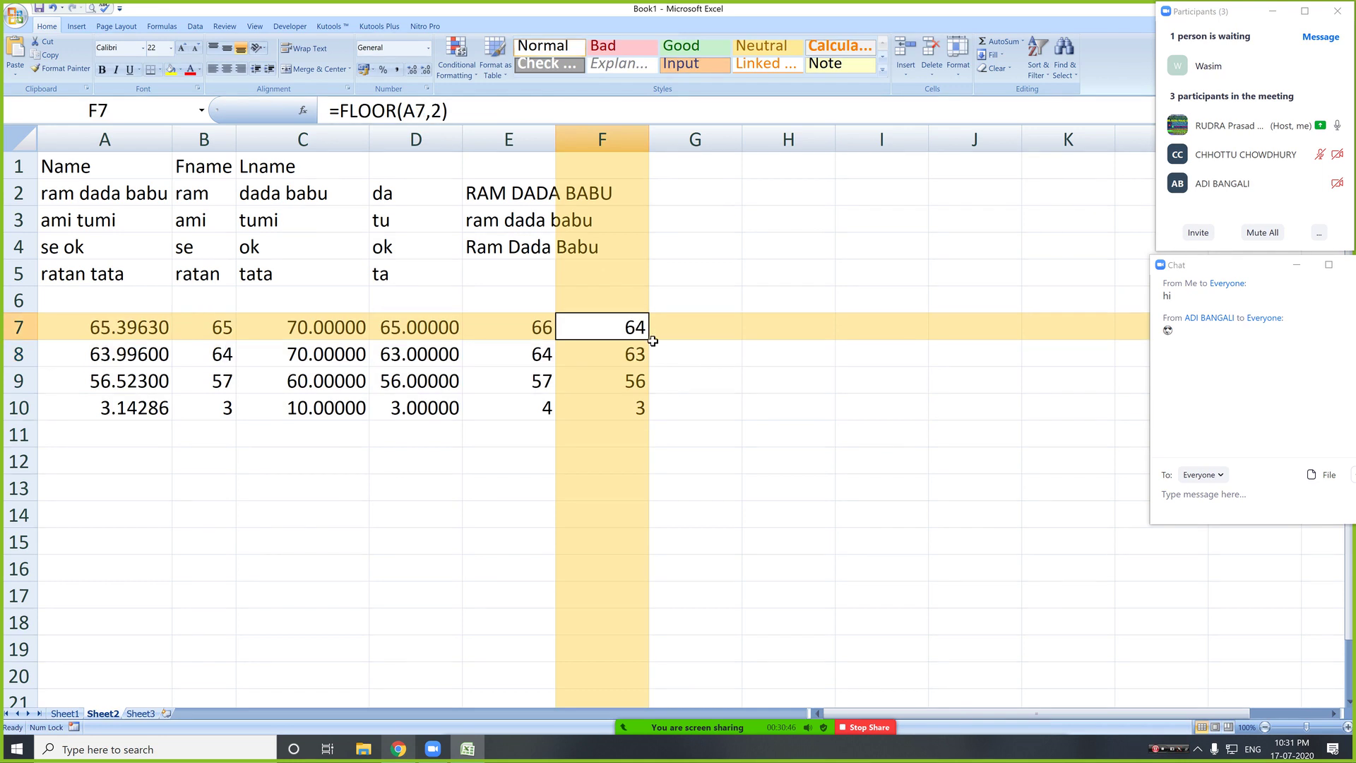
drag(650, 342, 656, 414)
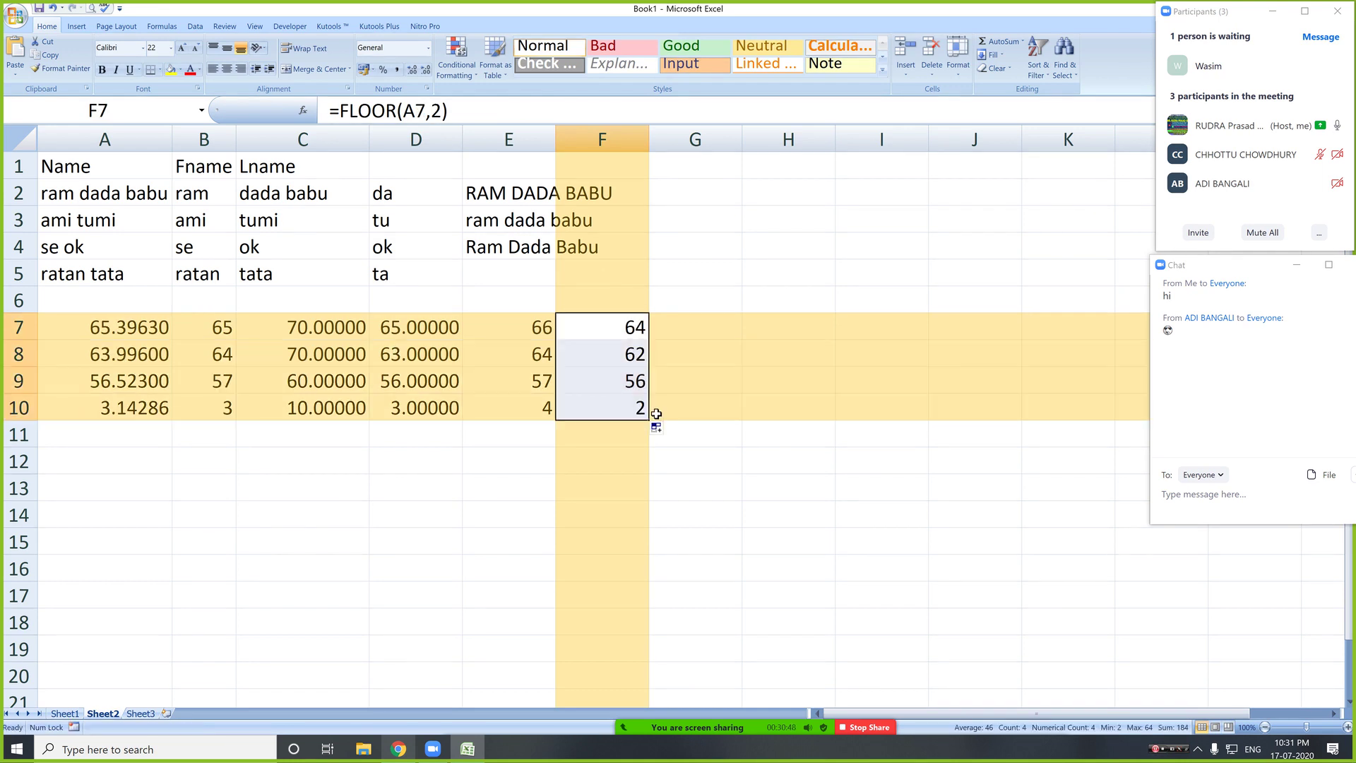
- Change D7 to =ROUNDDOWN(A7,1), giving 65.3, then fill down and undo the fill
click(435, 326)
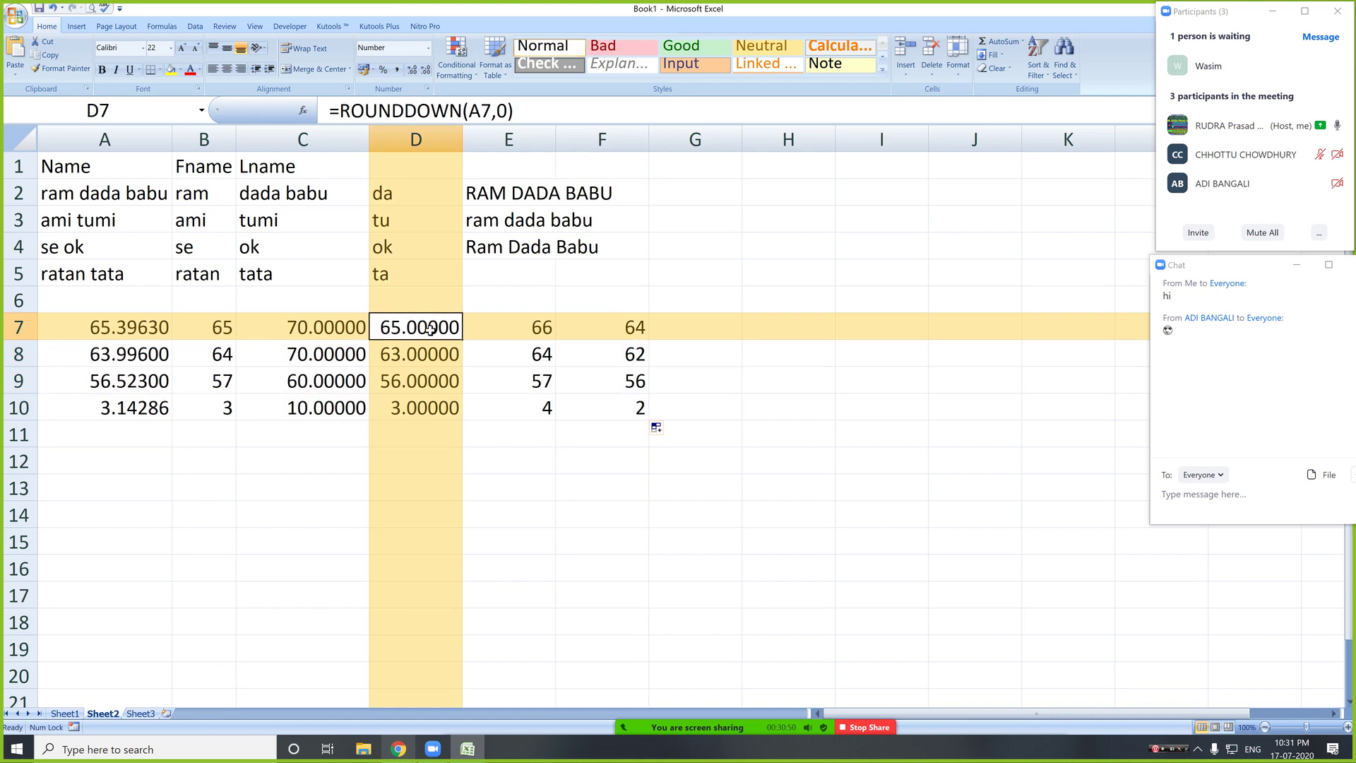
click(509, 113)
key(BackSpace)
text(1)
key(Return)
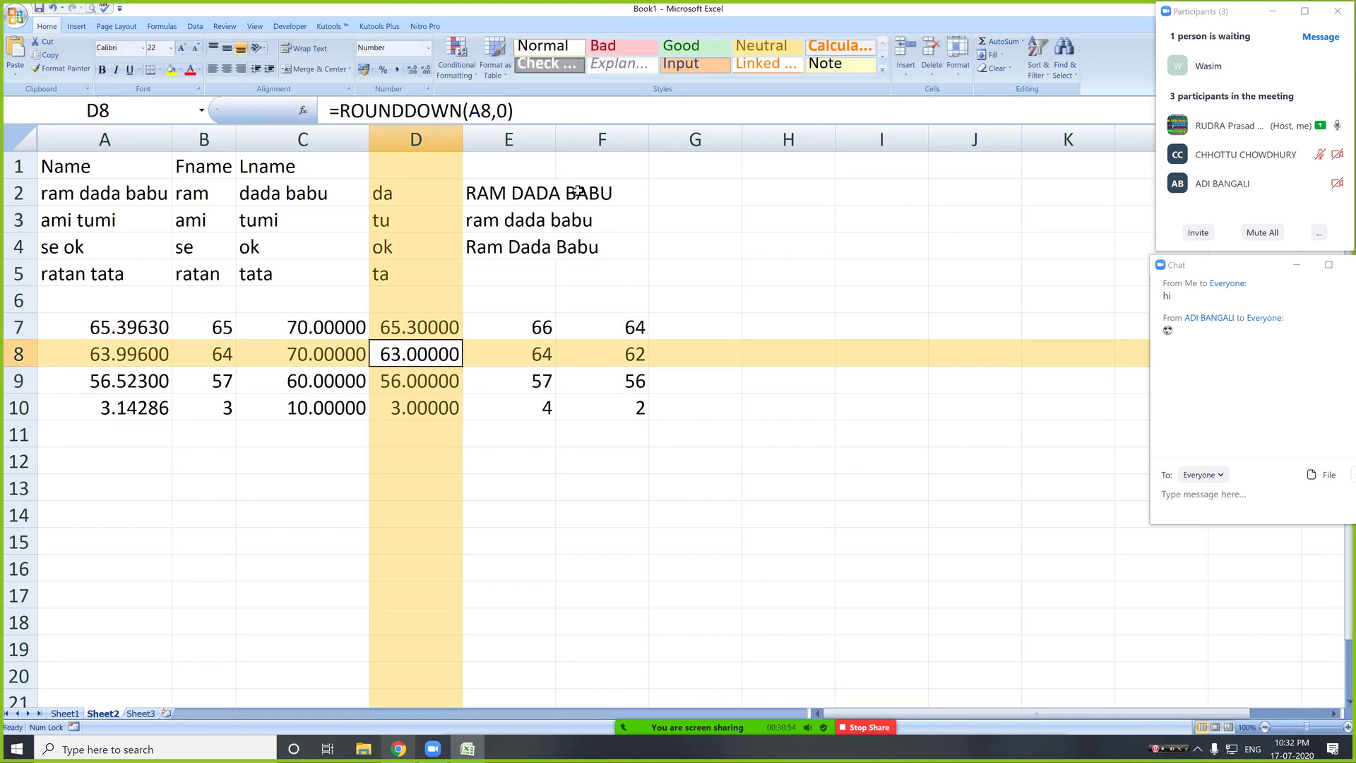
click(432, 330)
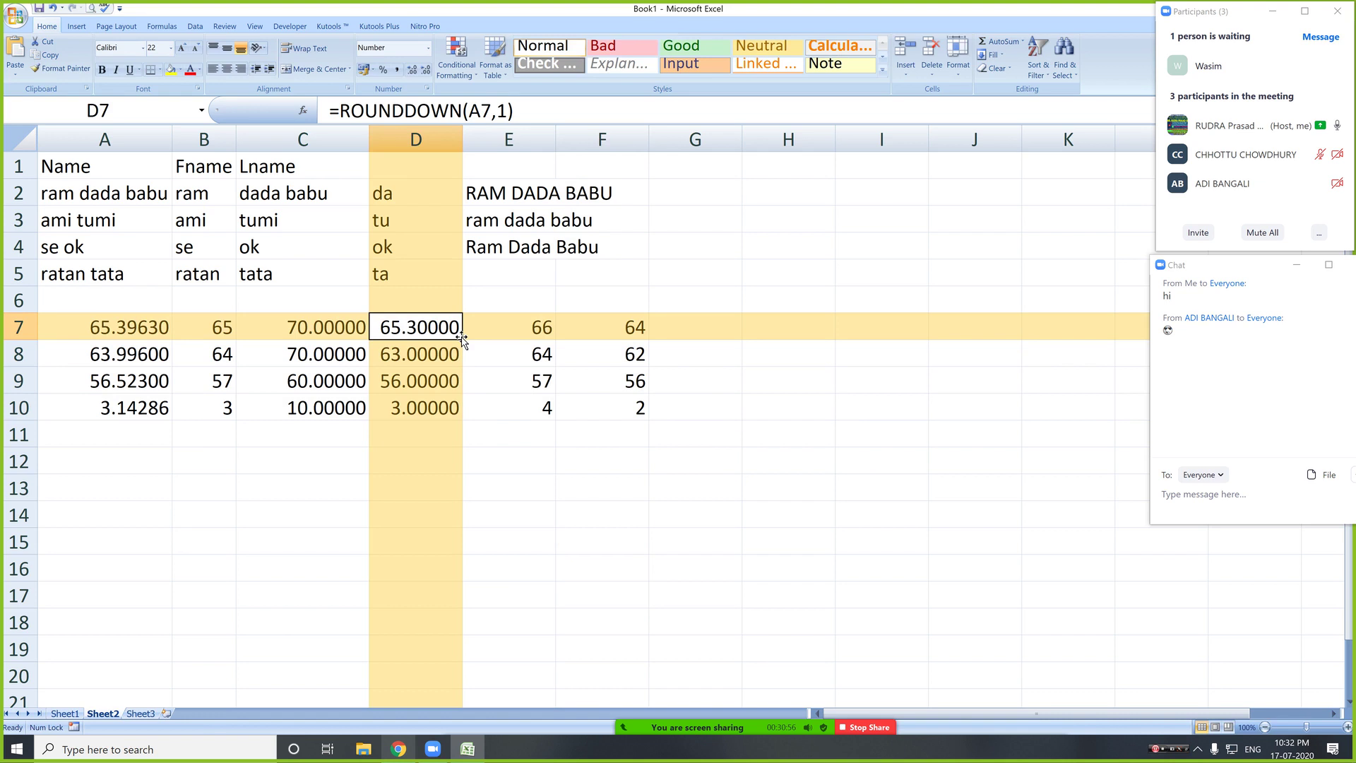
drag(462, 339, 467, 413)
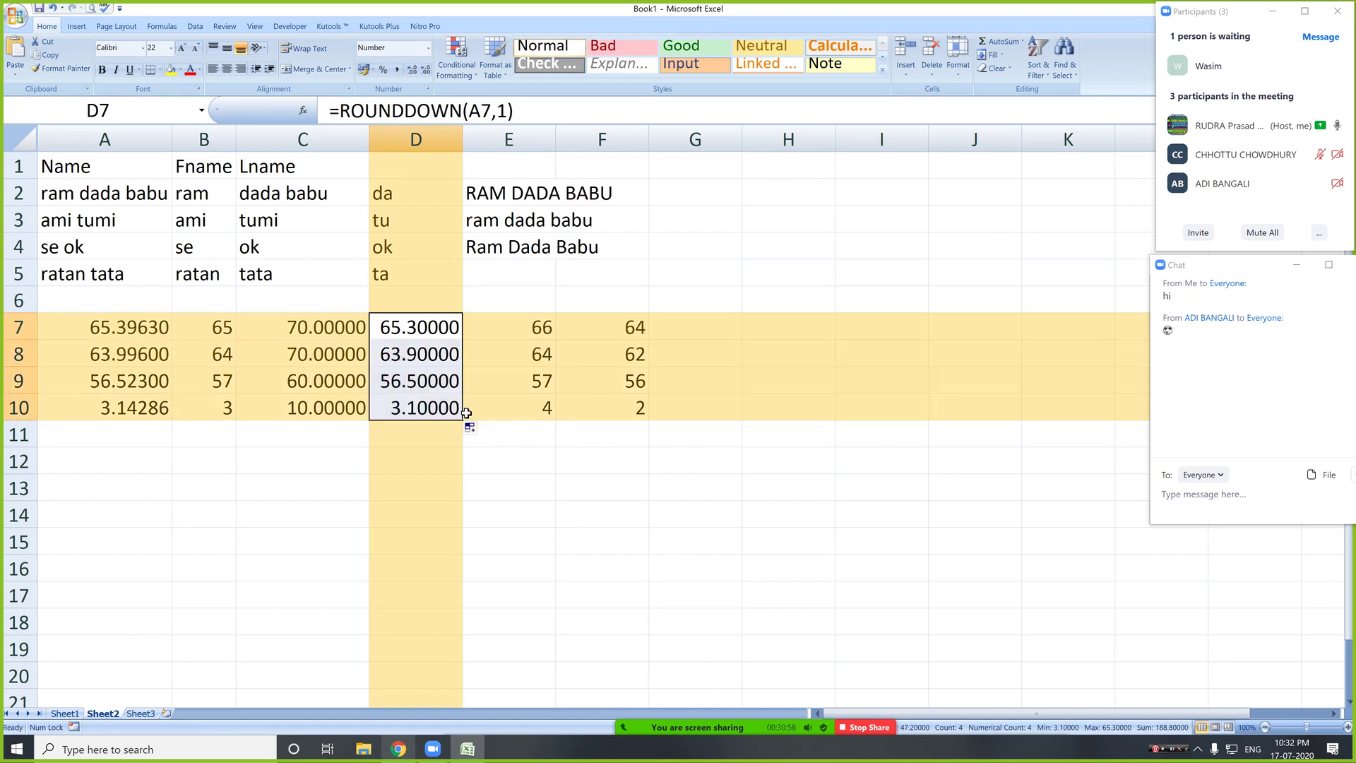
key(ctrl+z)
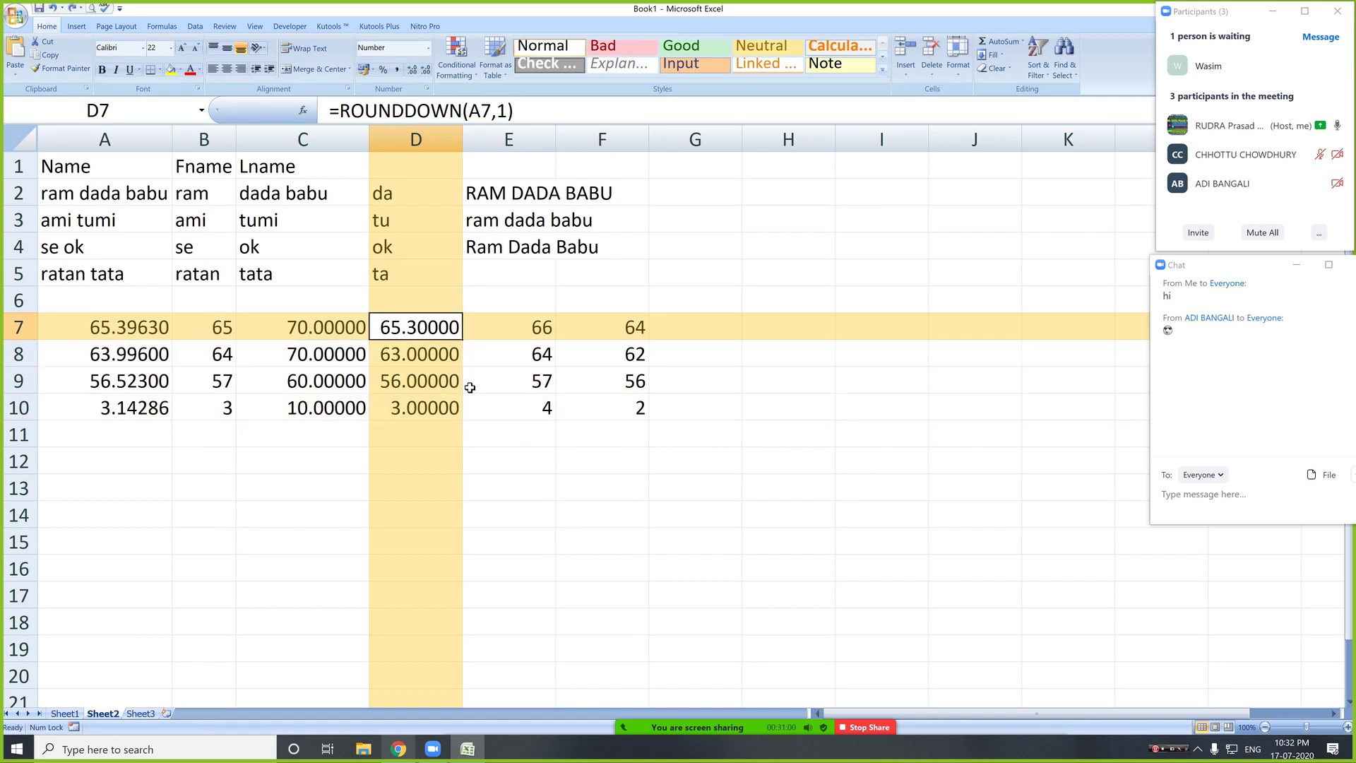
click(527, 330)
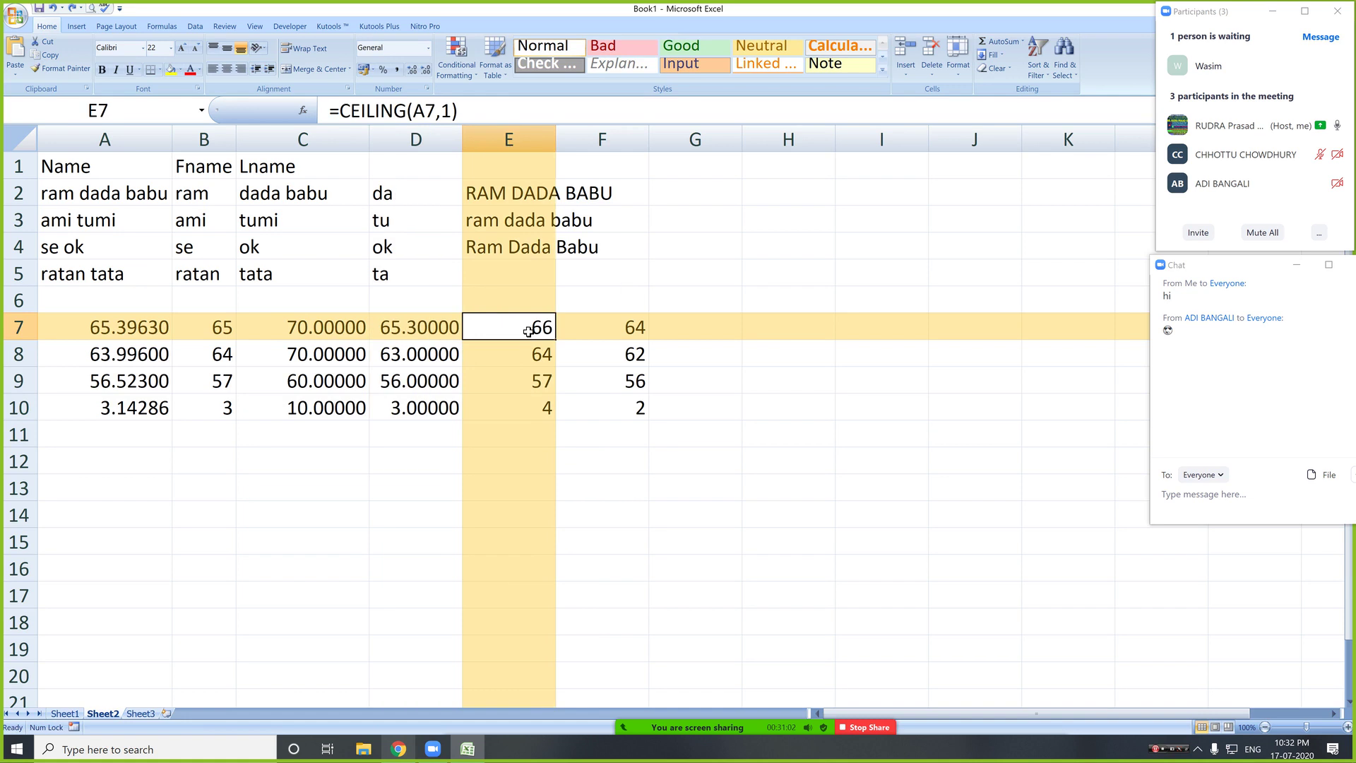
click(621, 337)
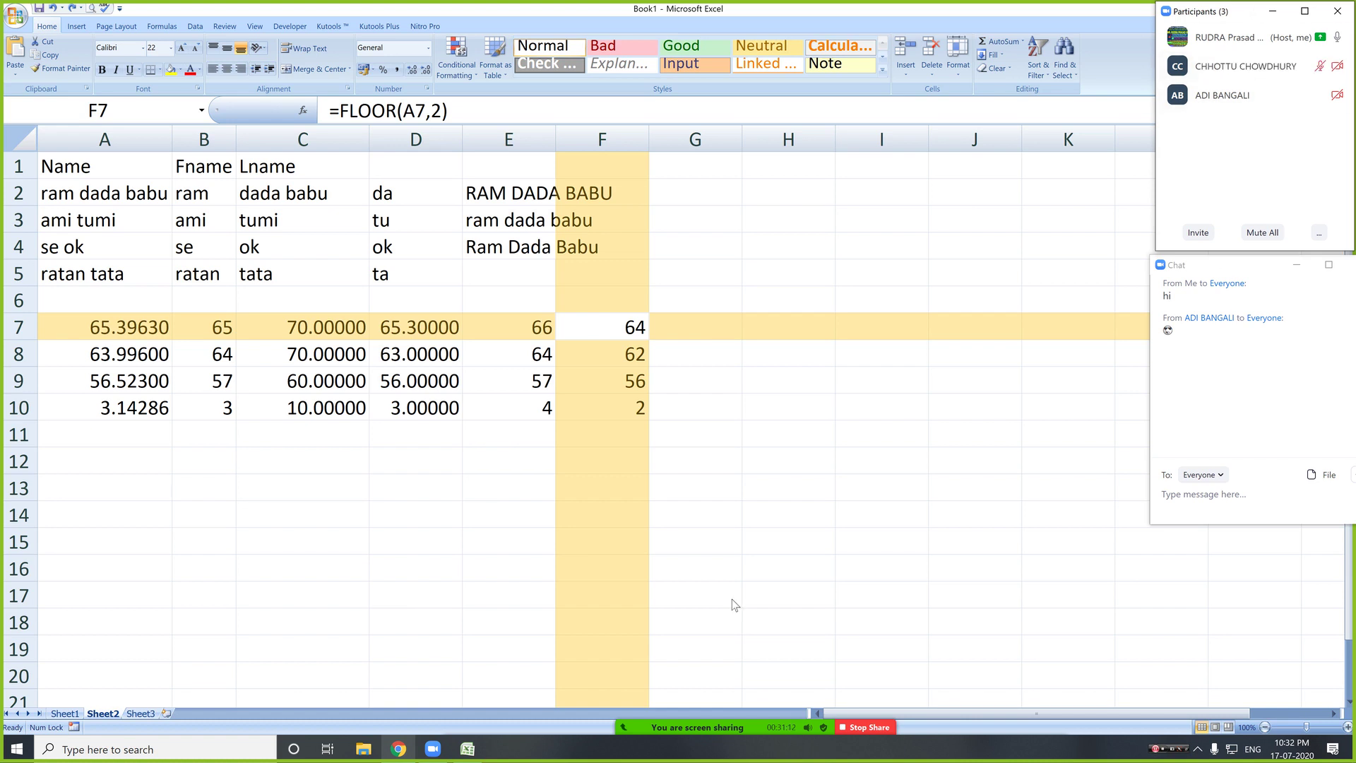
click(399, 748)
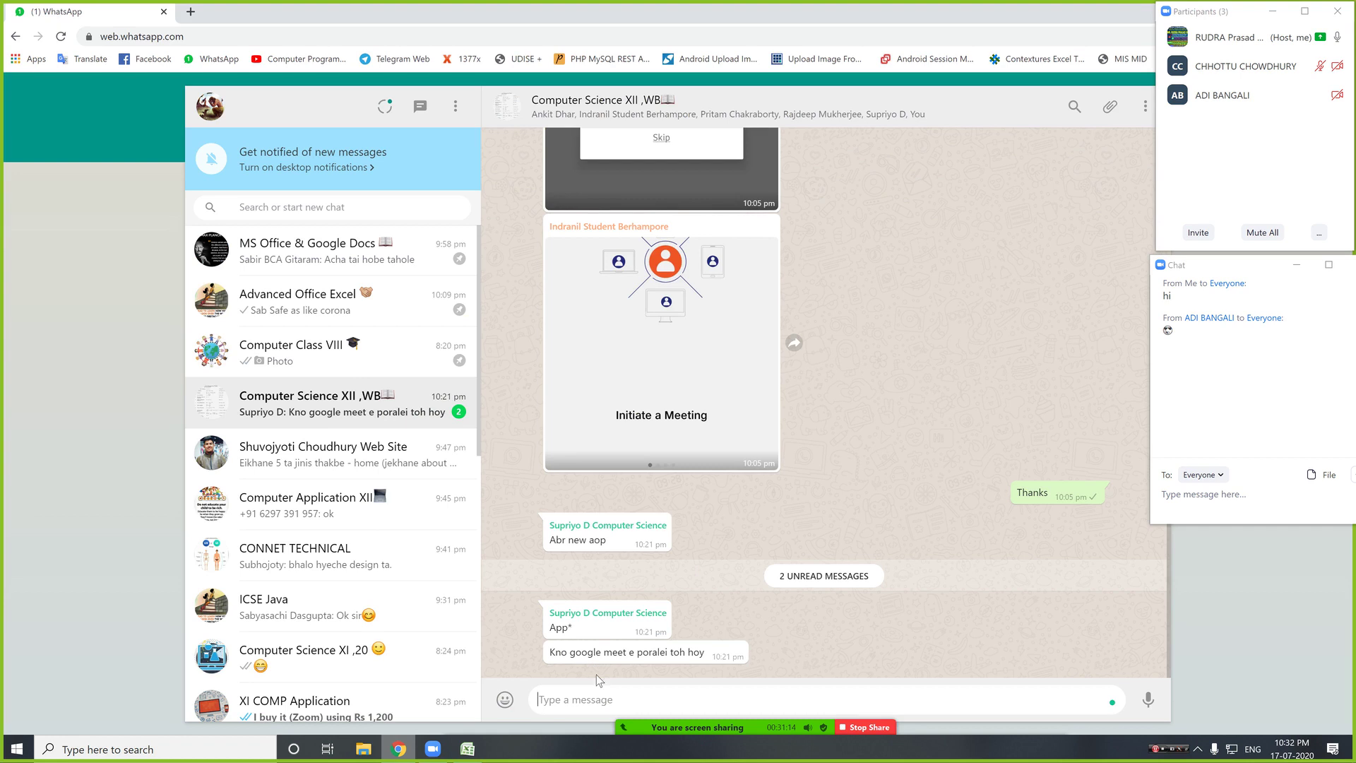
- In the Advanced Office Excel group, send an apology to a member, then 'Please Join'
click(322, 316)
text(Sorry)
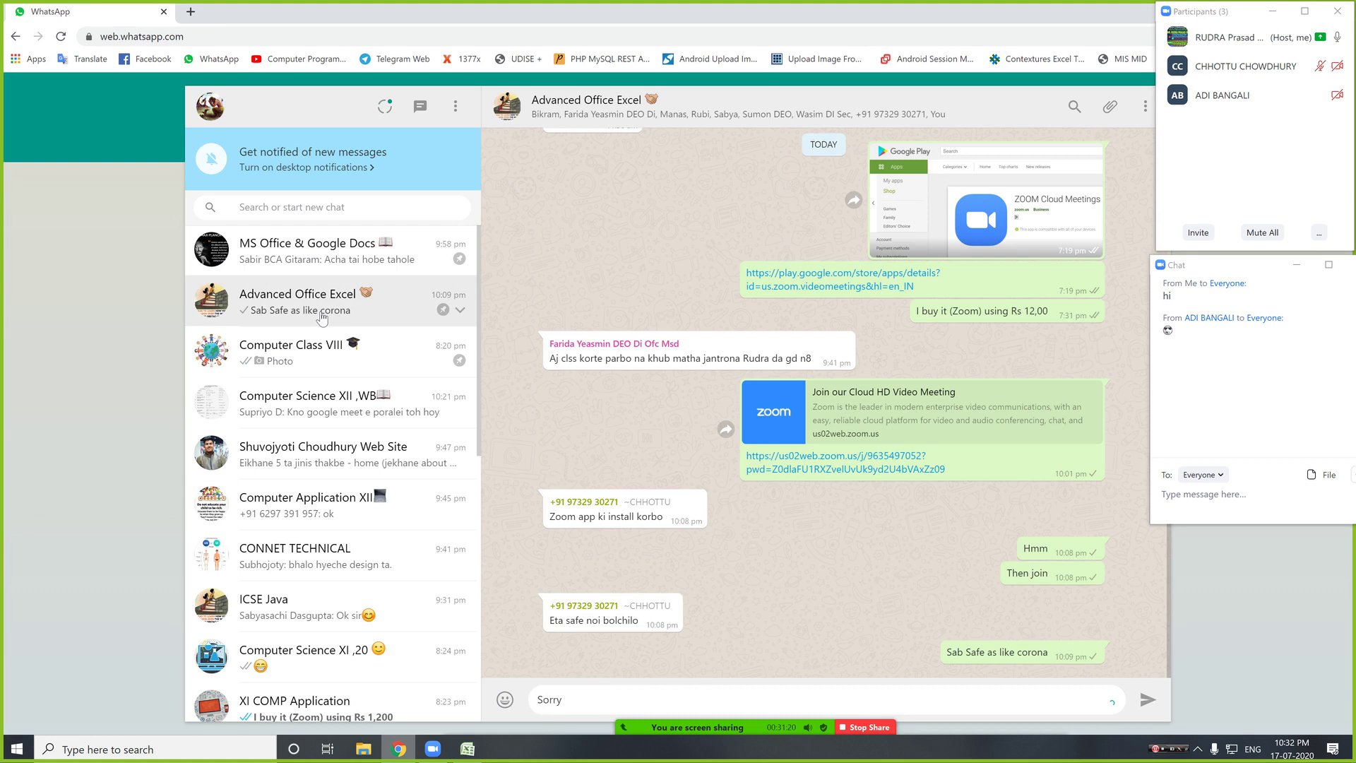
text( Wasaim Da)
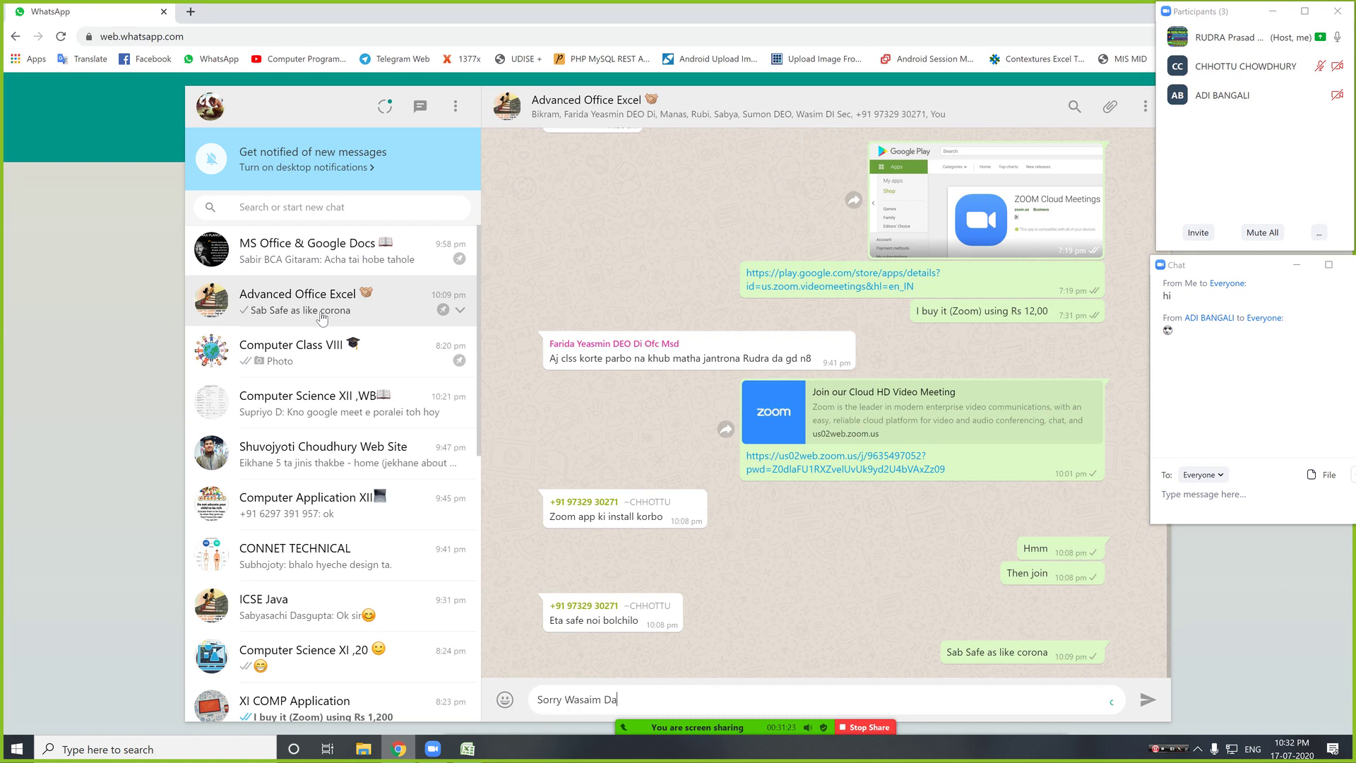
key(Return)
text(Pl)
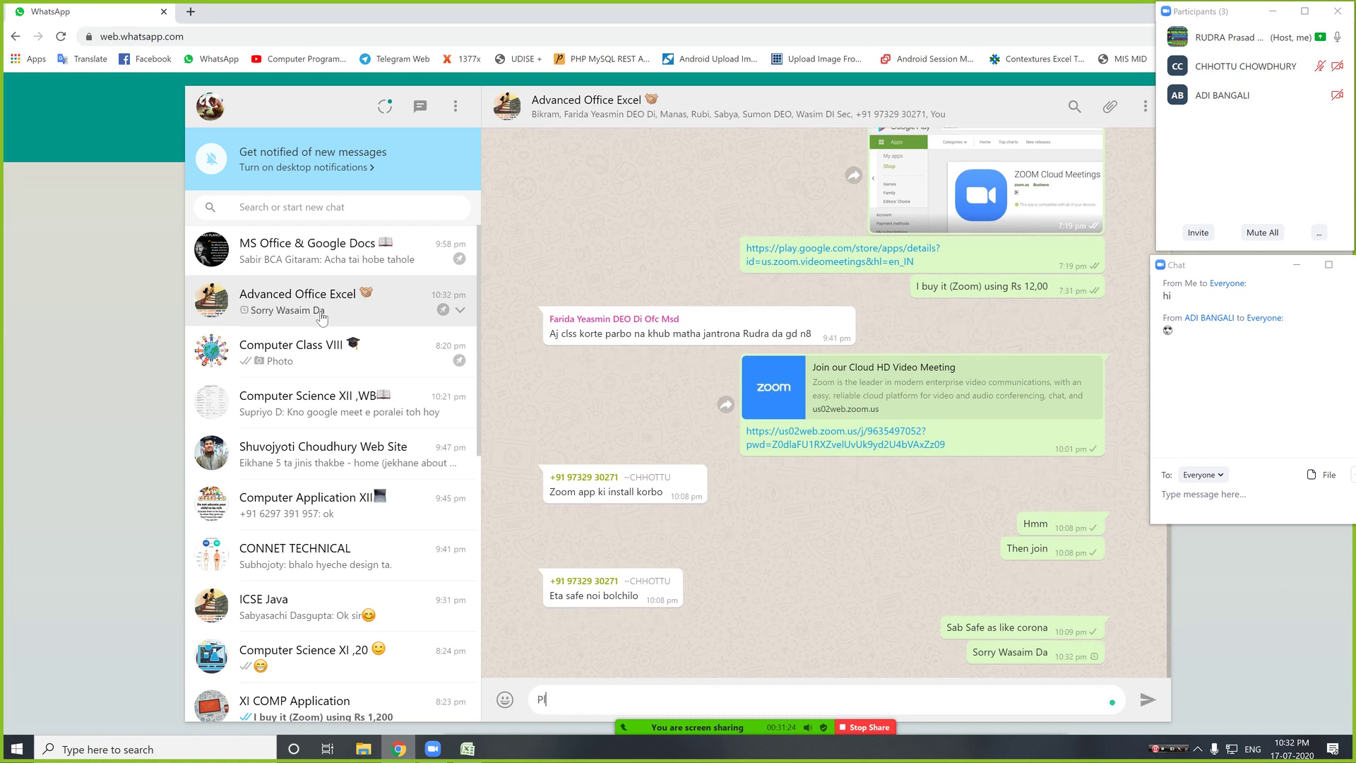
text(ease Join)
key(Return)
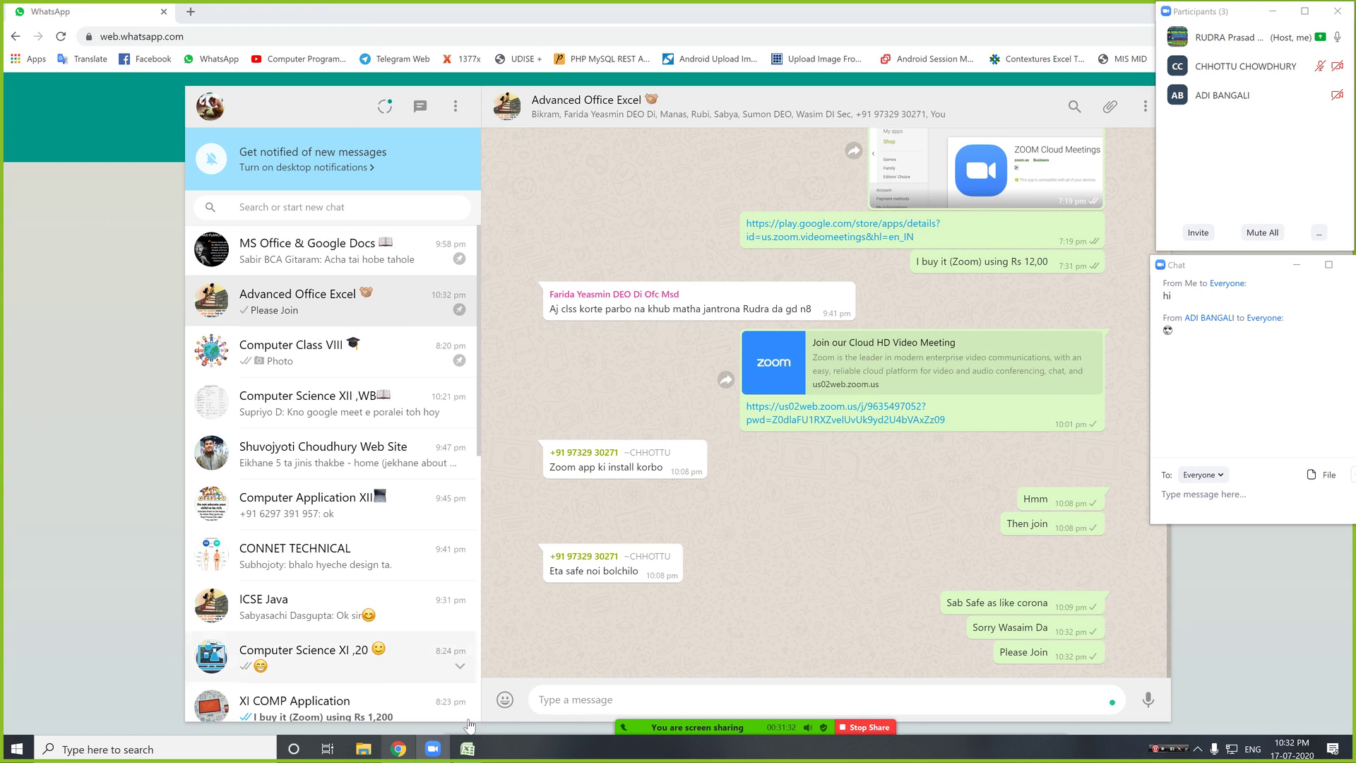
click(468, 749)
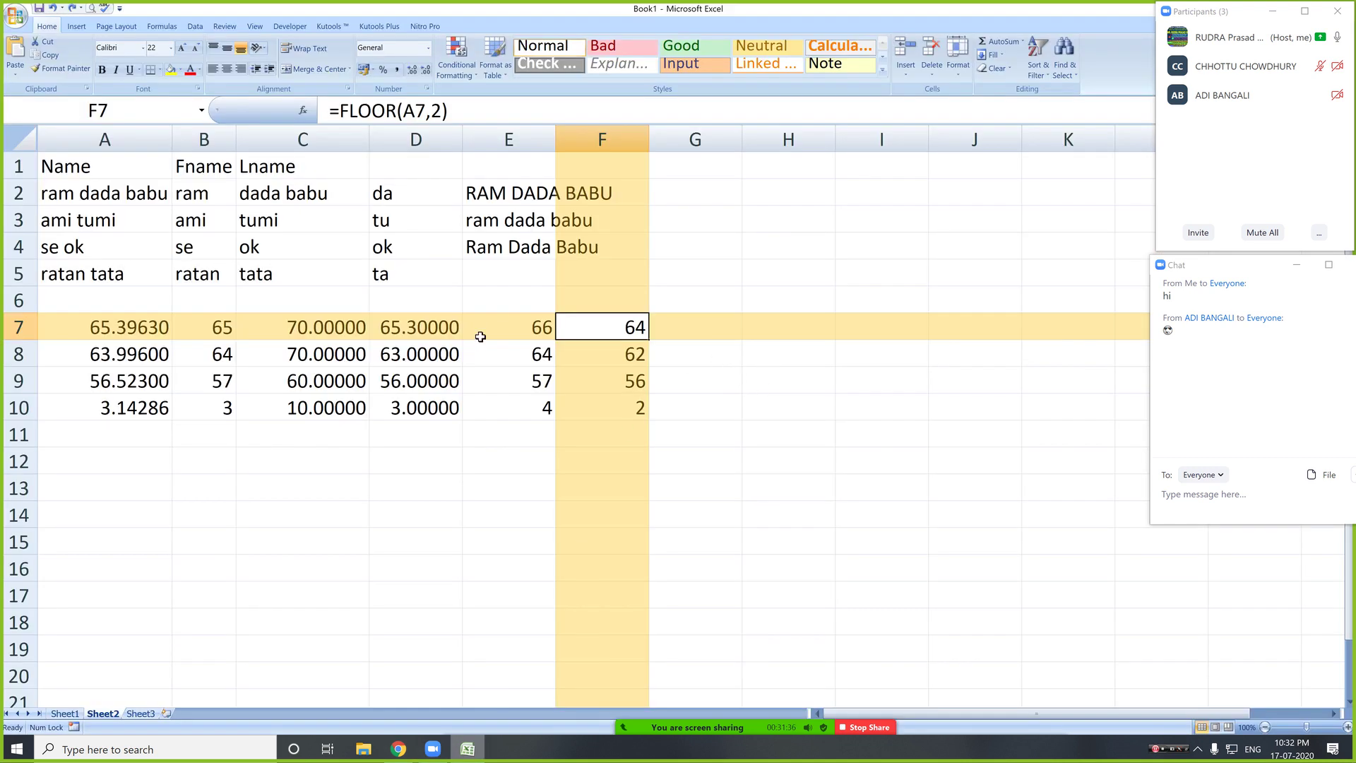
click(351, 332)
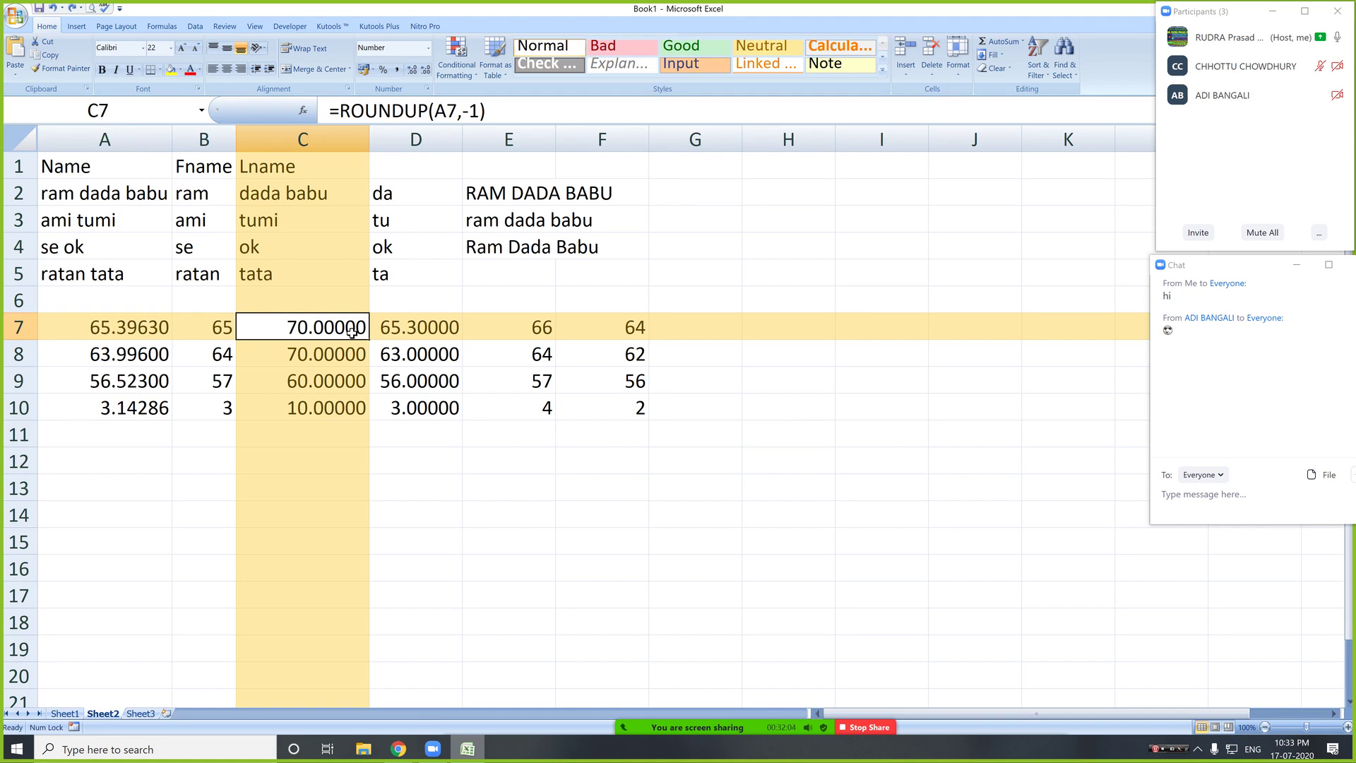
- Switch from the Excel workbook to the WhatsApp Web chat in Chrome
click(399, 750)
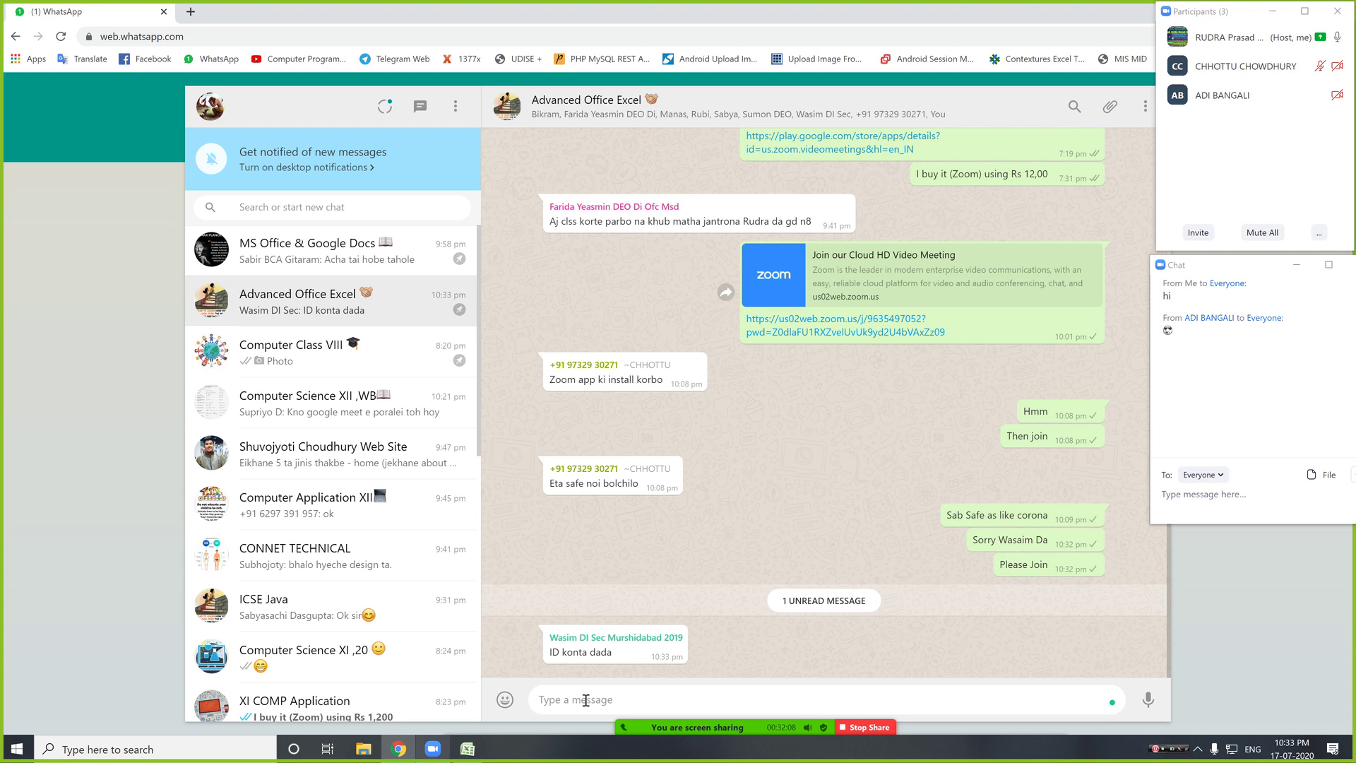
- Send 'etai' and 'ami admit korte deri korechi' to the group, then restore the browser window
text(etai)
key(Return)
text(ami admit)
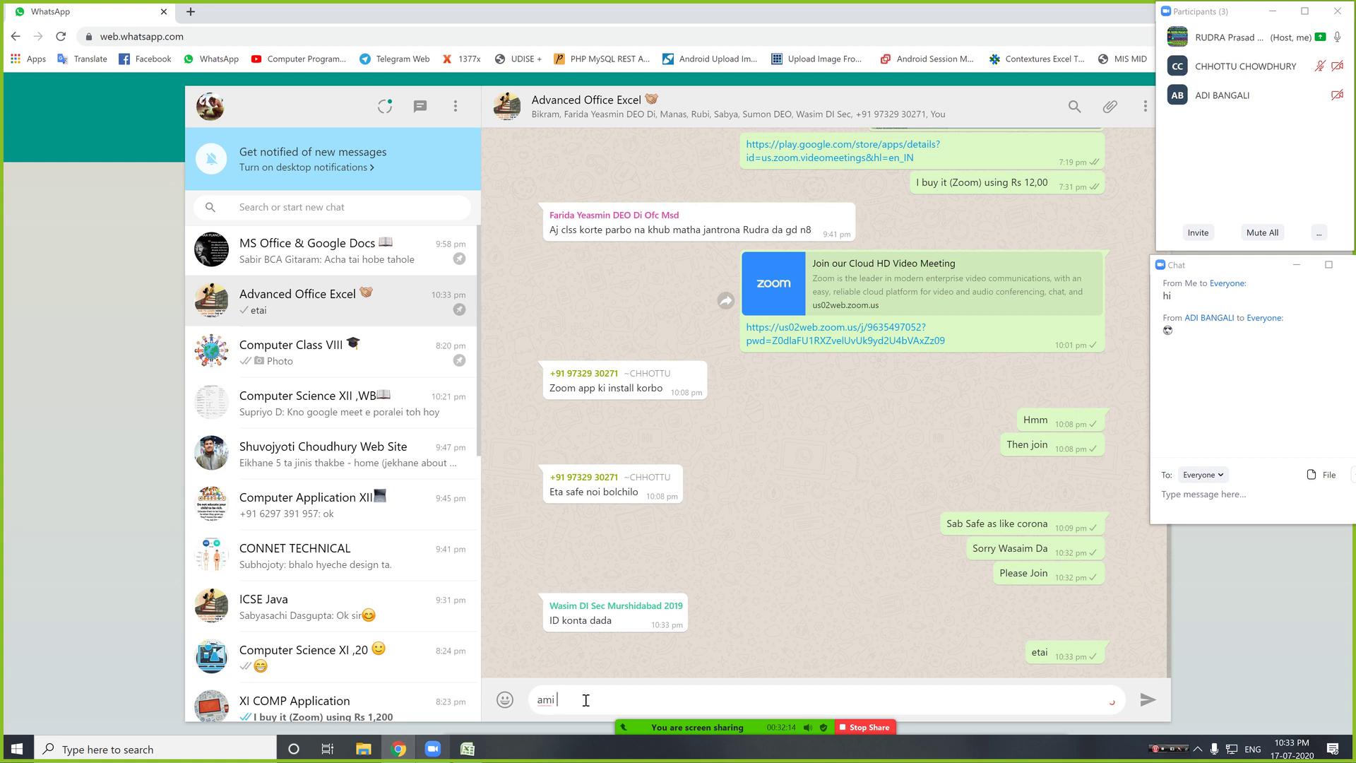
text( korte deri korechi)
key(Return)
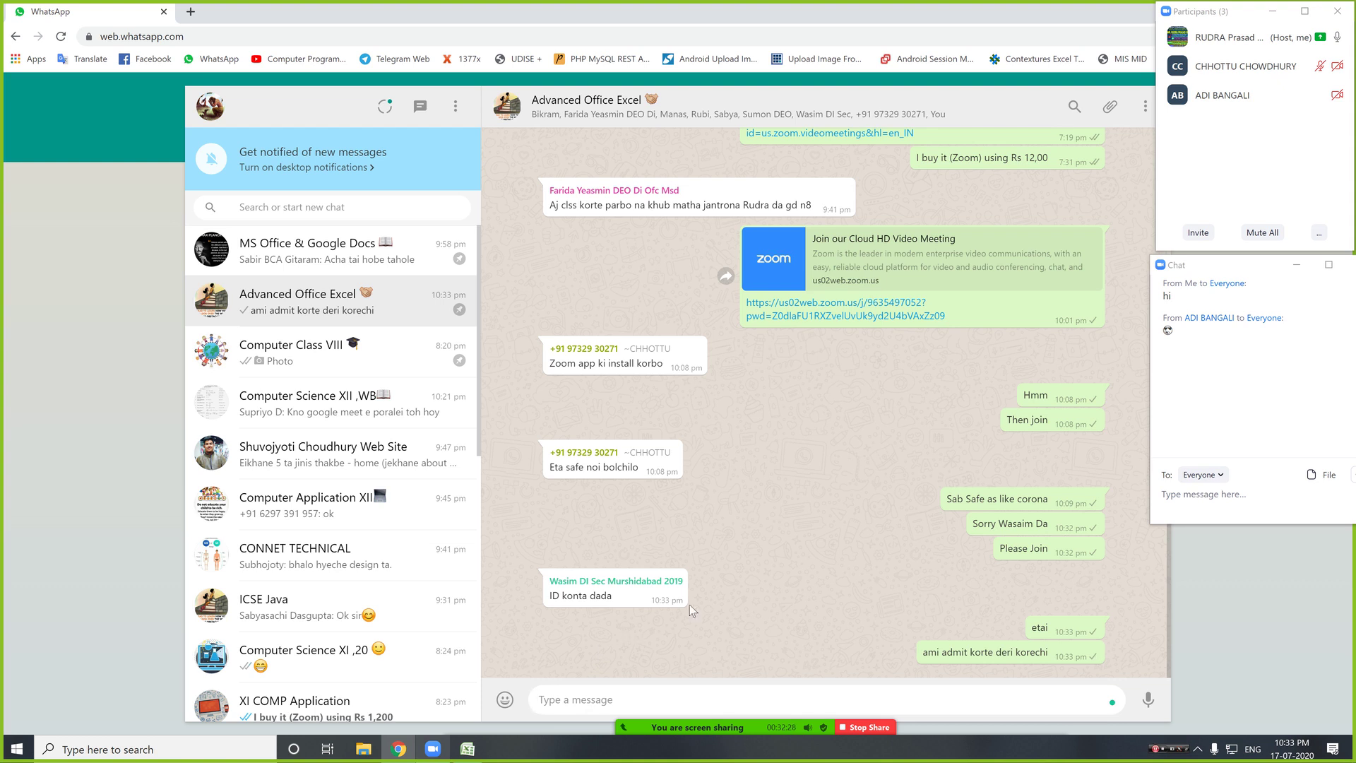
drag(969, 19, 827, 134)
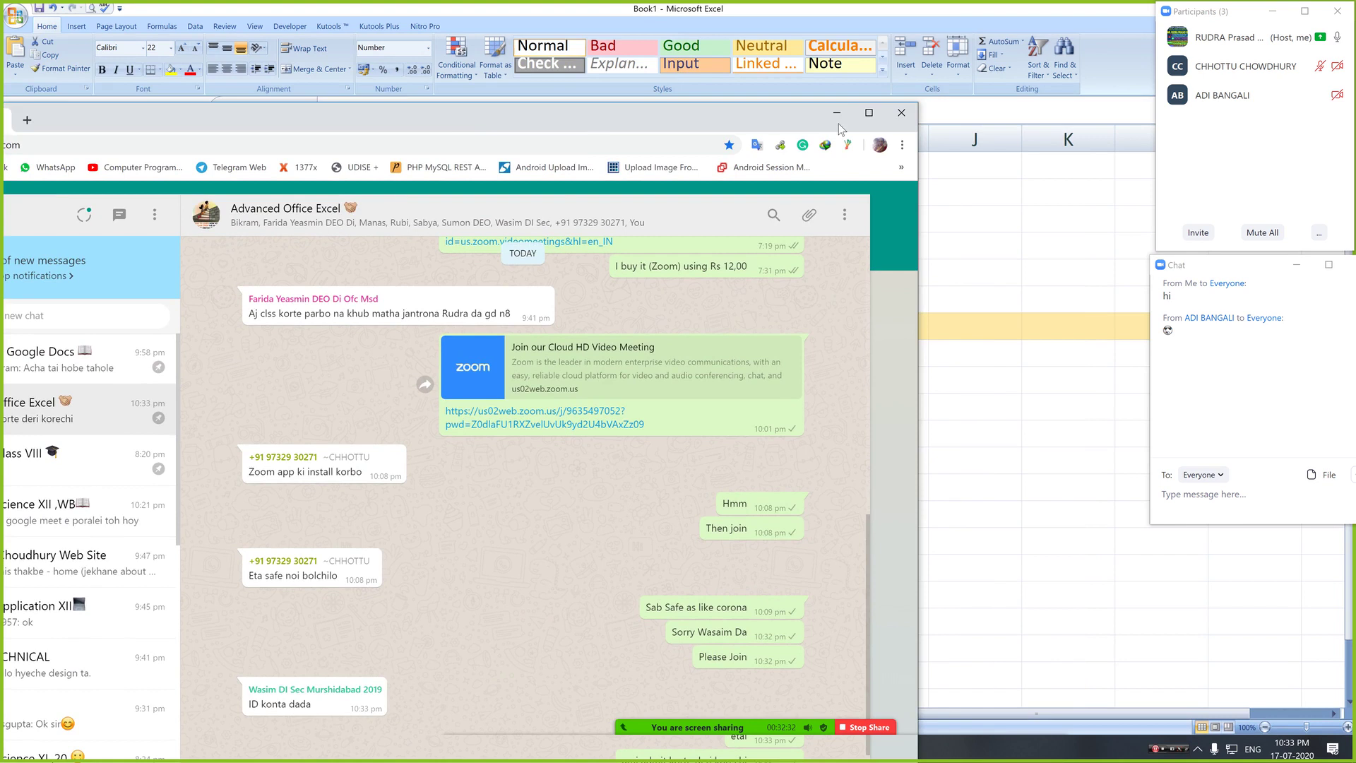
- Minimize Chrome, look over a participant's options in Zoom, and return to the Excel sheet
click(836, 113)
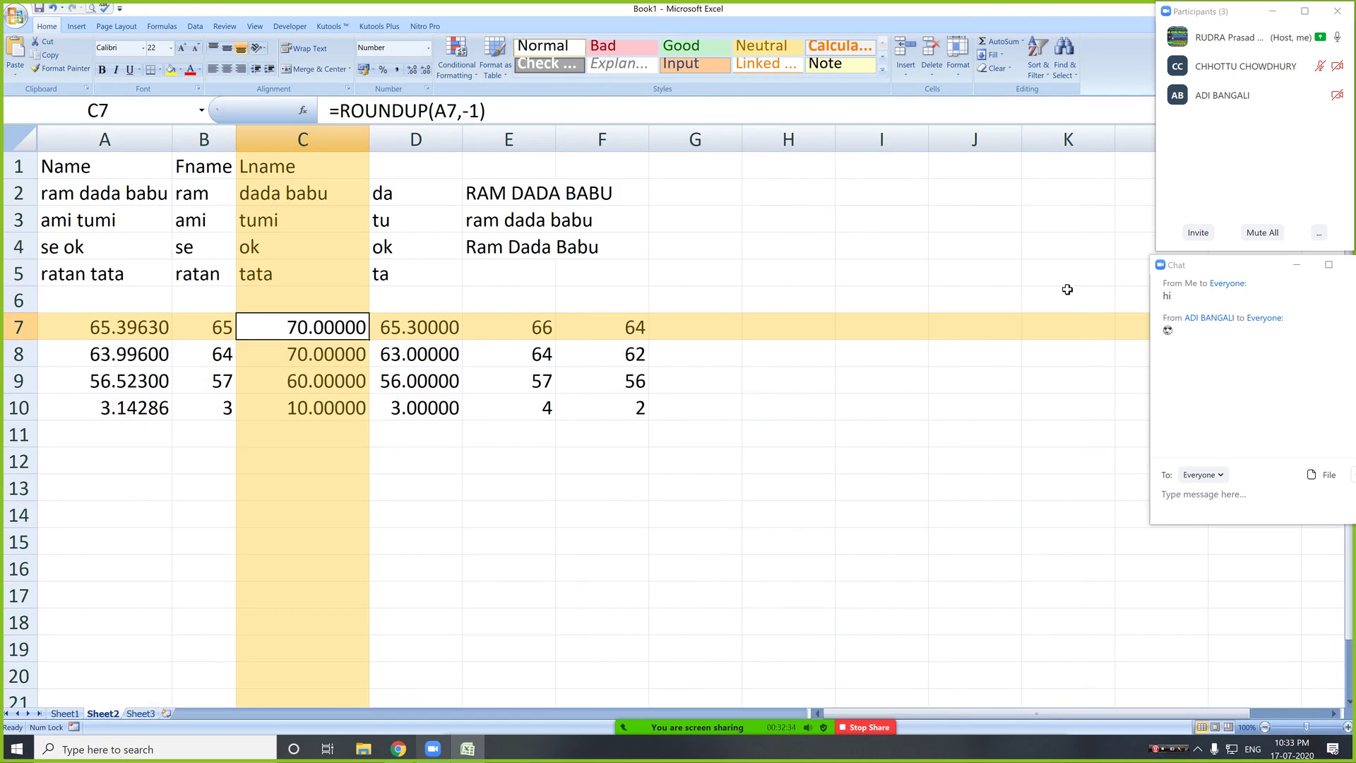
mouse_move(1264, 69)
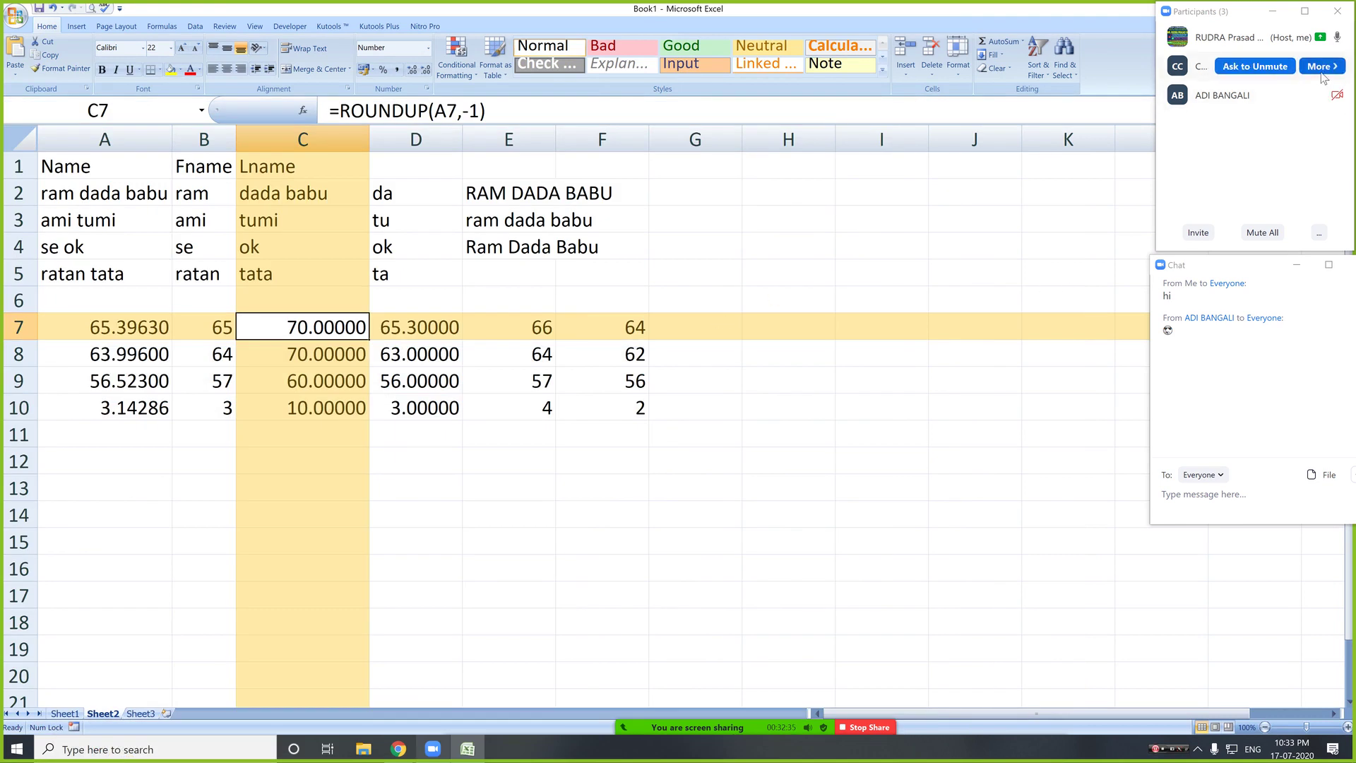
click(1268, 70)
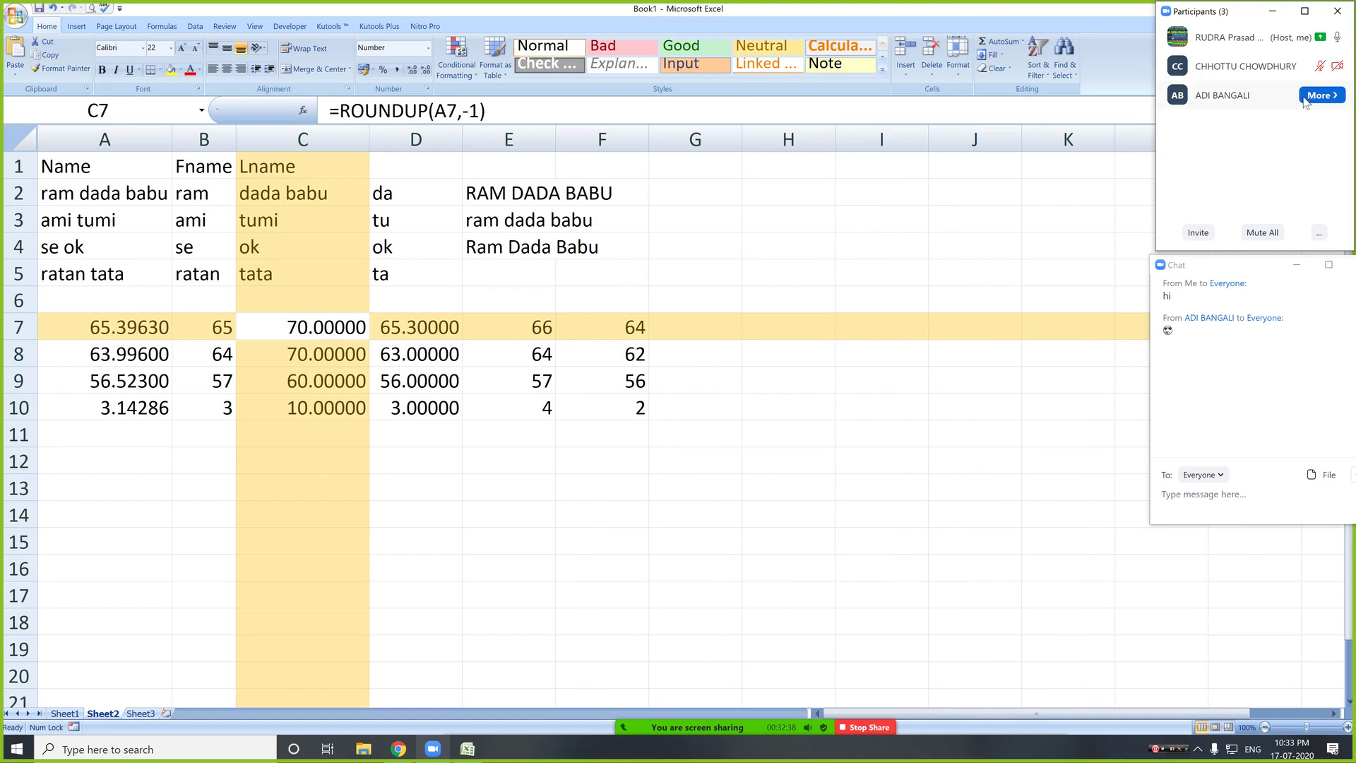
click(1322, 68)
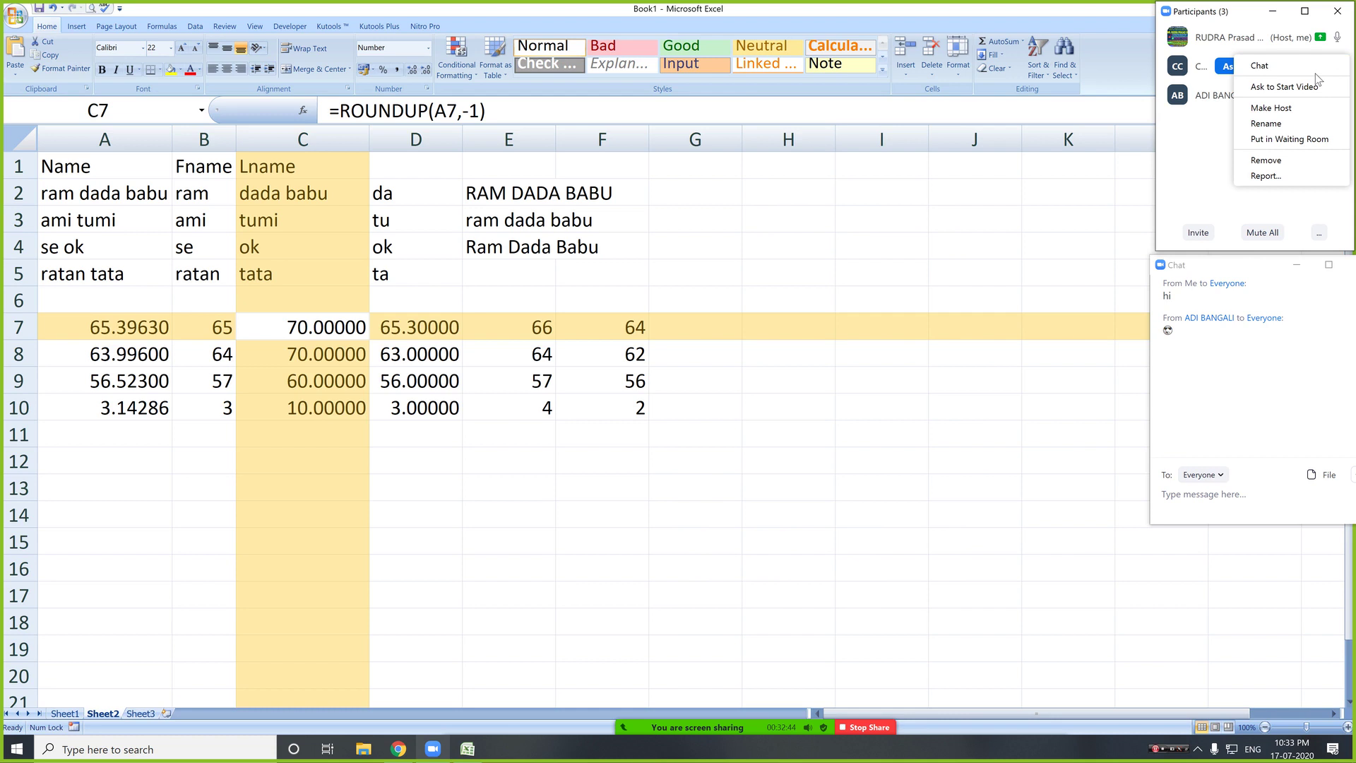
click(1210, 176)
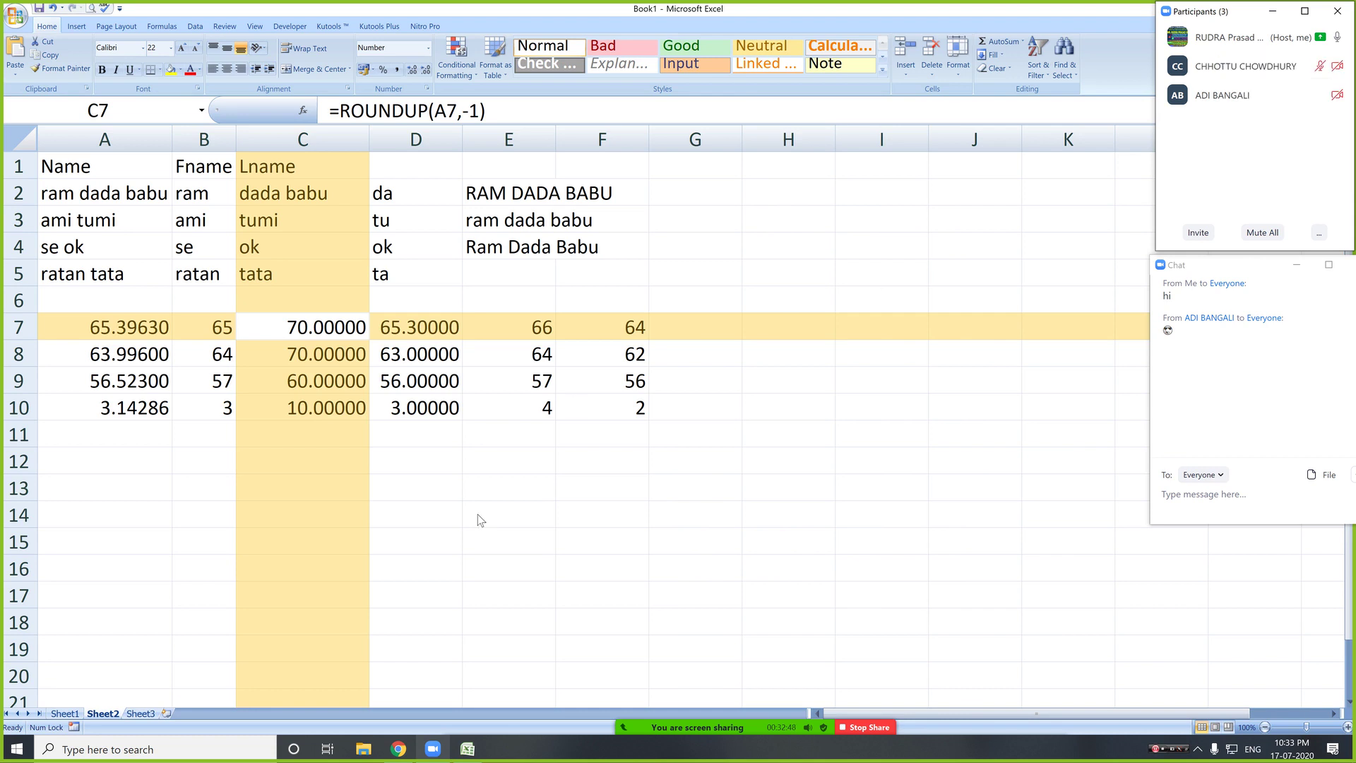
click(514, 462)
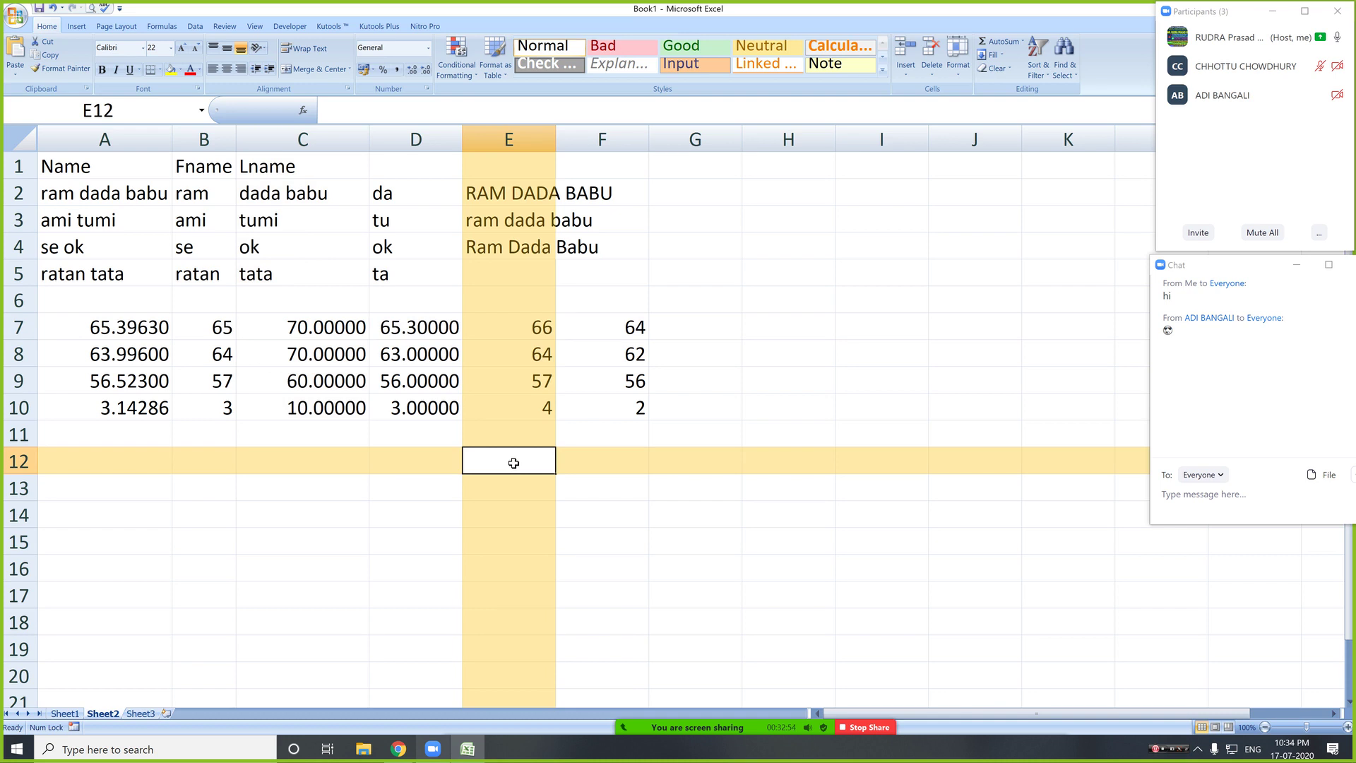
- Insert today's date, 17-07-2020, into A12 with Ctrl+;
click(134, 466)
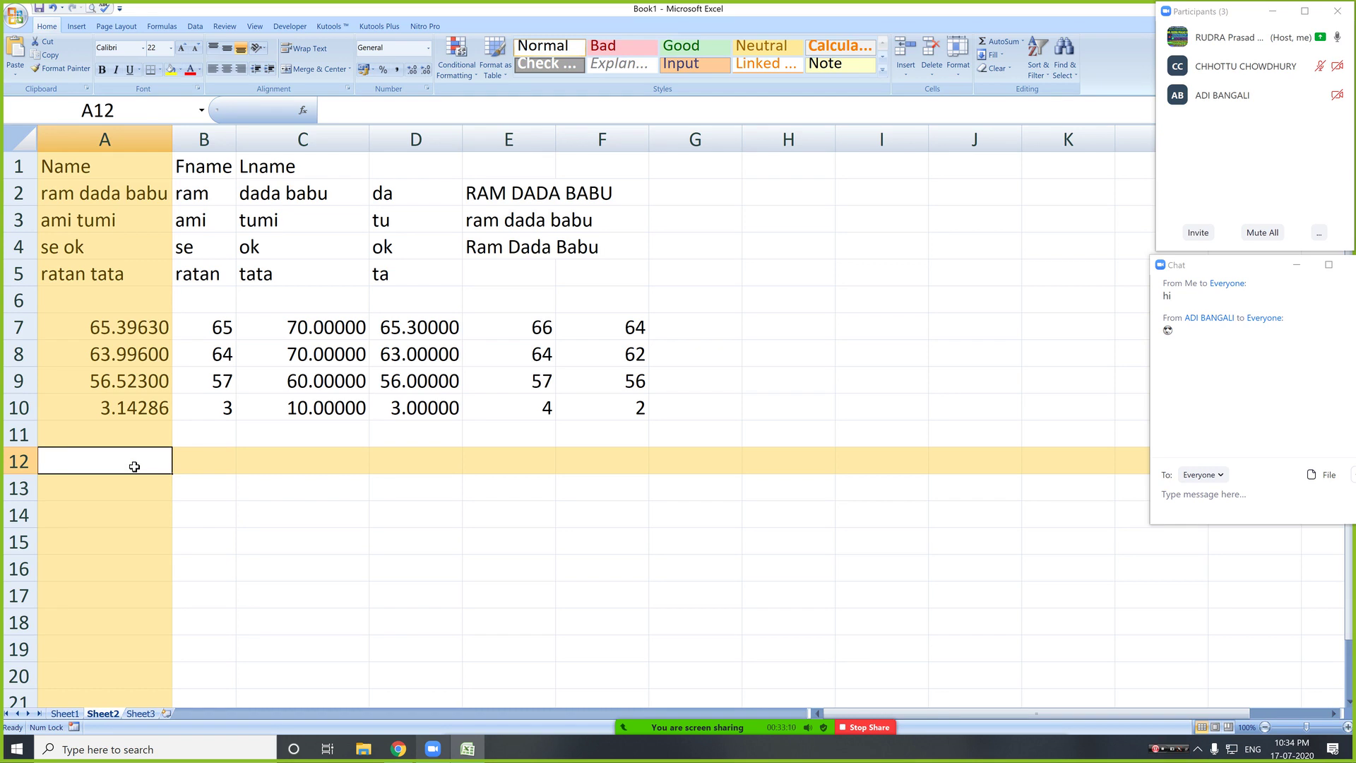
key(ctrl+semicolon)
key(ctrl+Return)
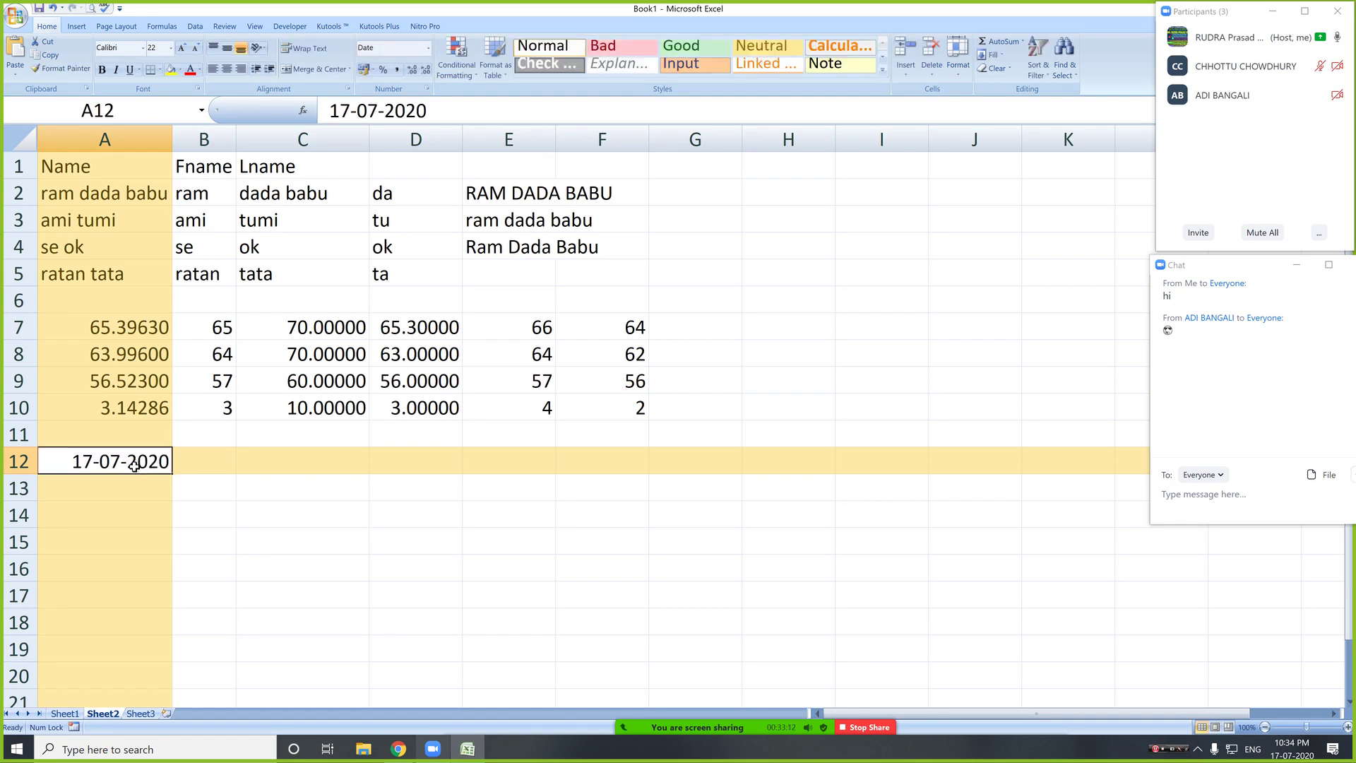
key(Right)
key(Right)
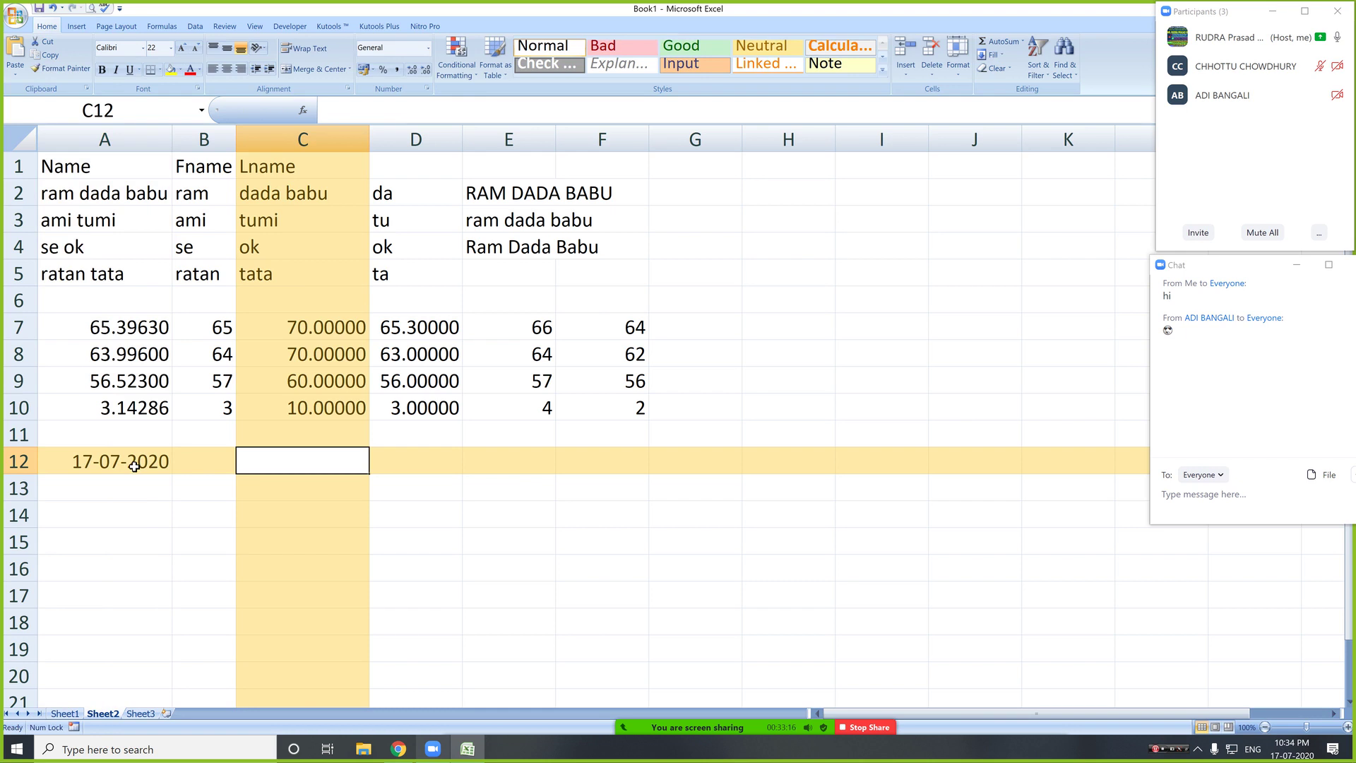
- Enter =TEXT(A12,"yyyy*mmm*dd") in C12
text(=text)
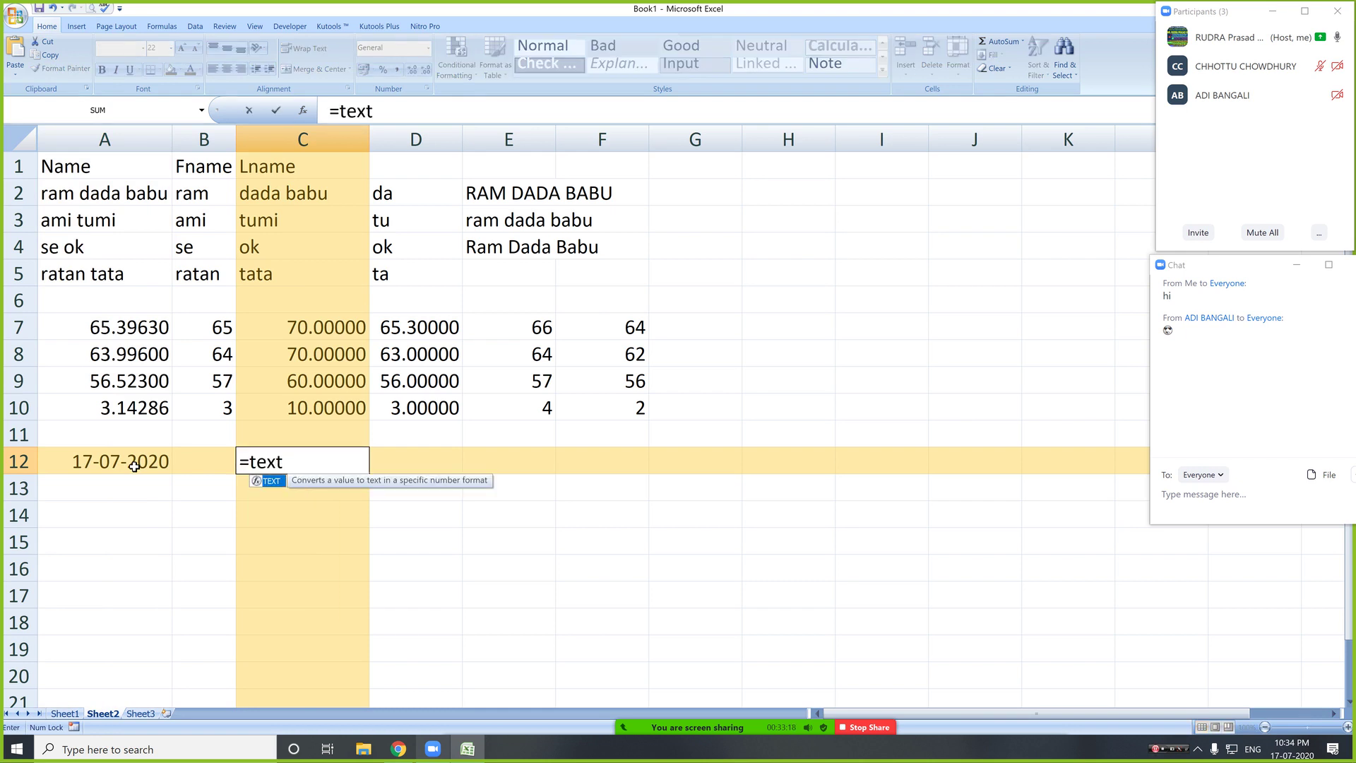
text(()
click(134, 467)
text(,"yyyy)
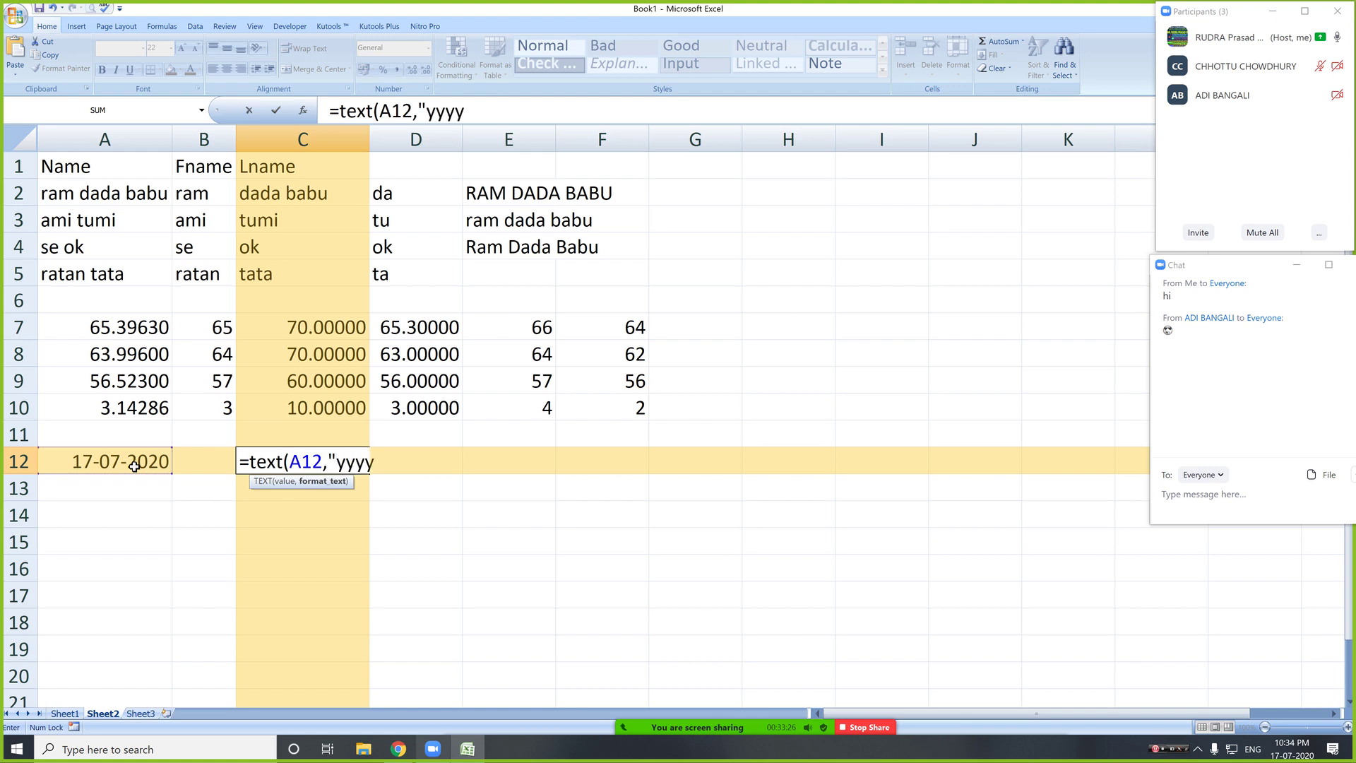
text(*mmm)
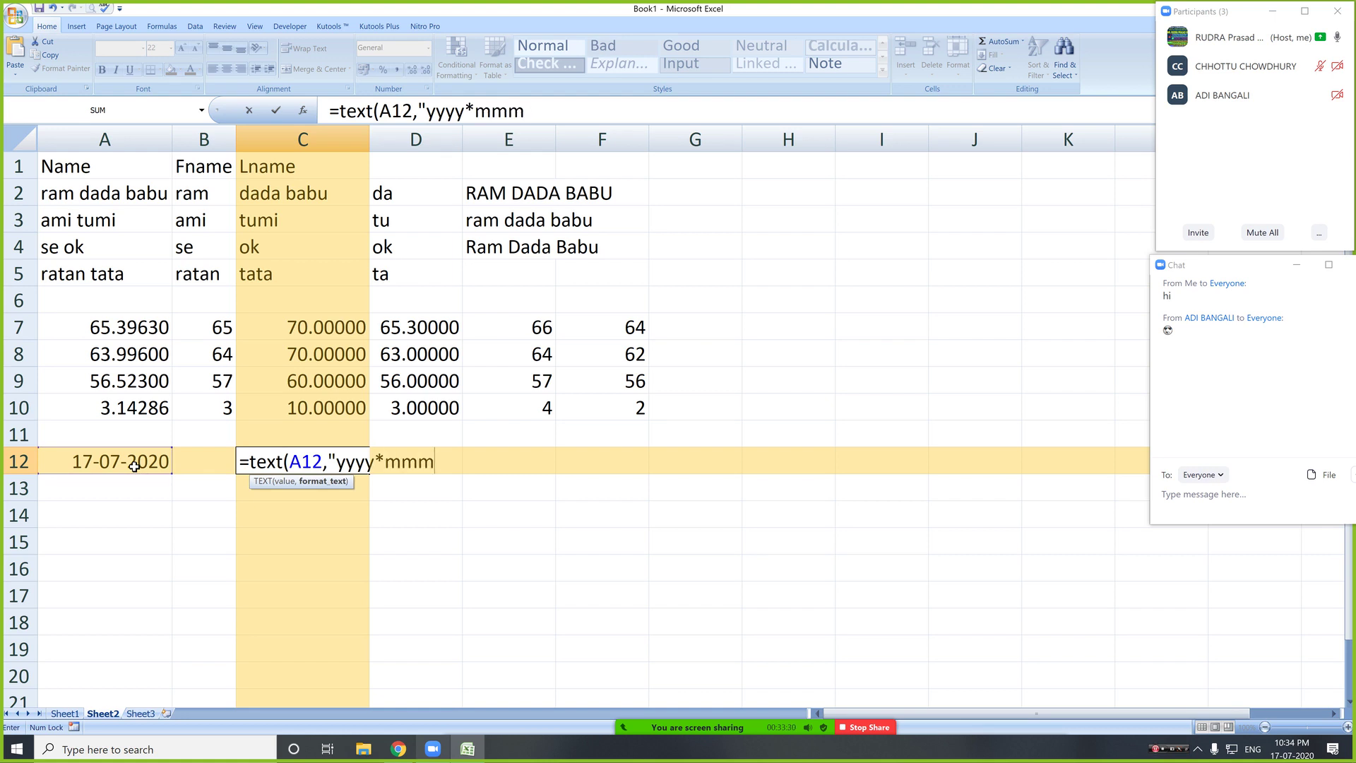
text(*dd"))
key(Return)
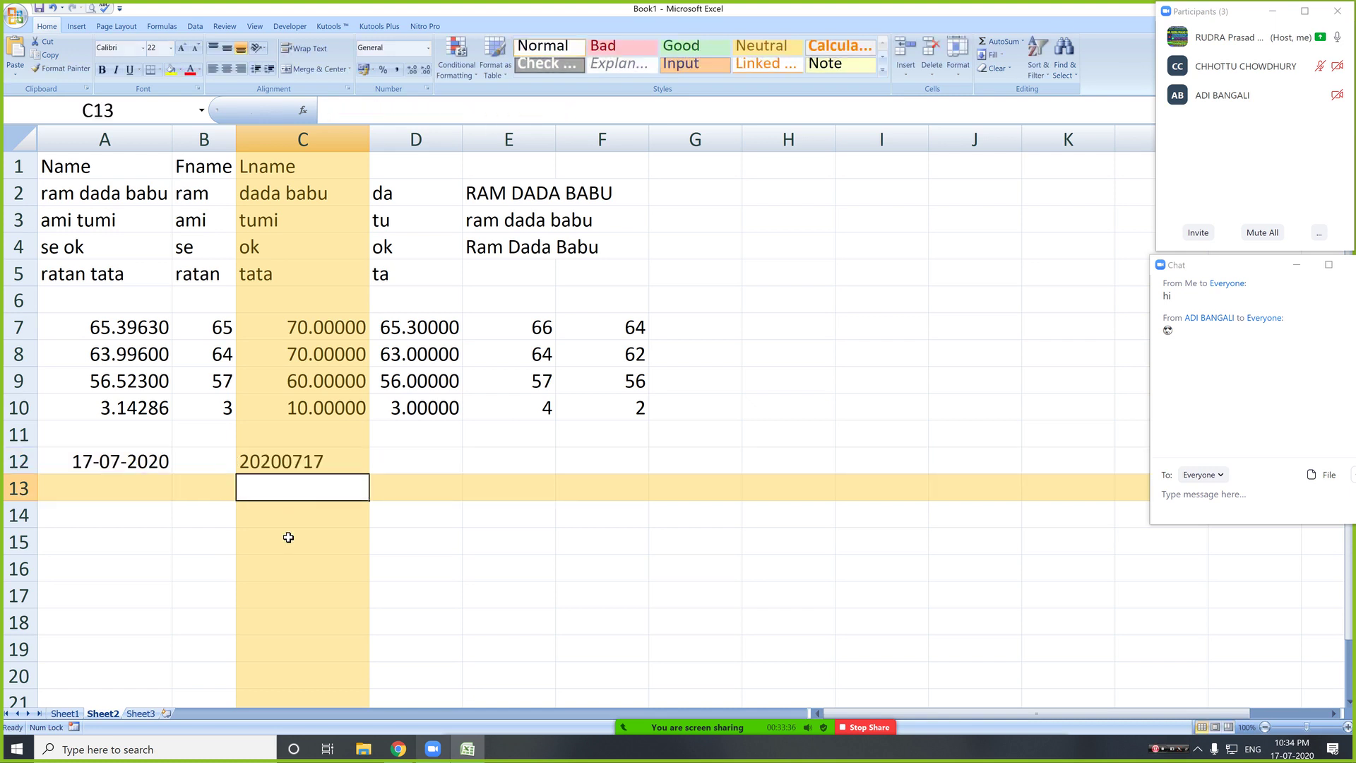
- Edit C12's format string to use + separators, giving 2020+Jul+17
click(323, 461)
click(479, 122)
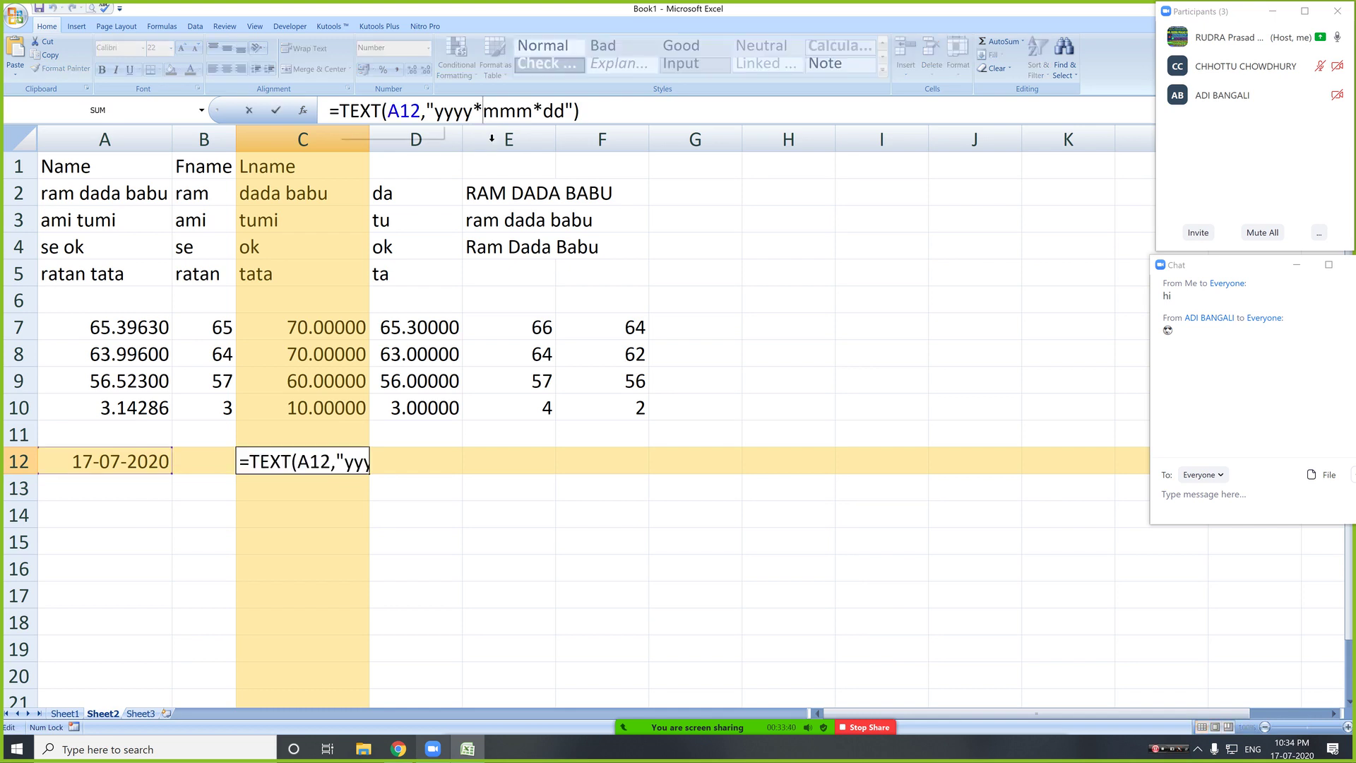
key(BackSpace)
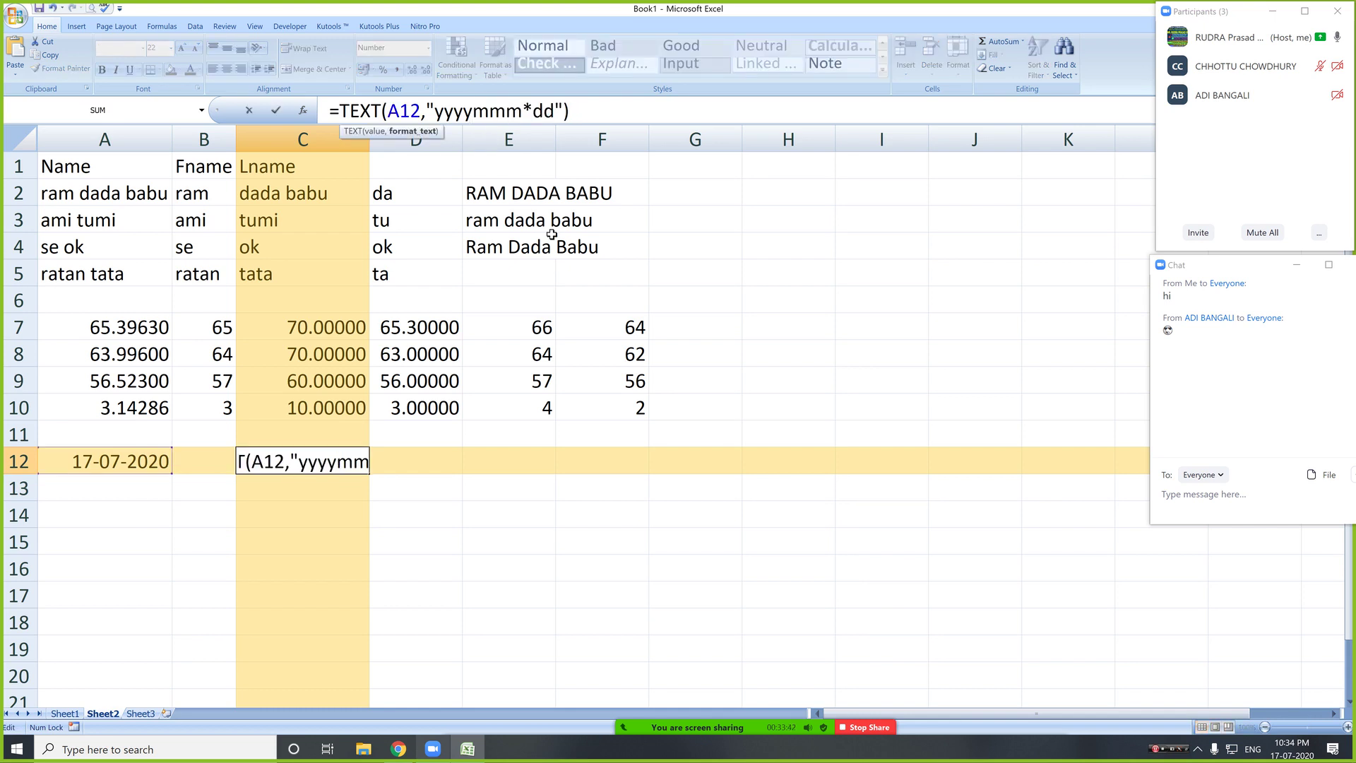
text(+)
key(Right)
key(Right)
key(Right)
key(Right)
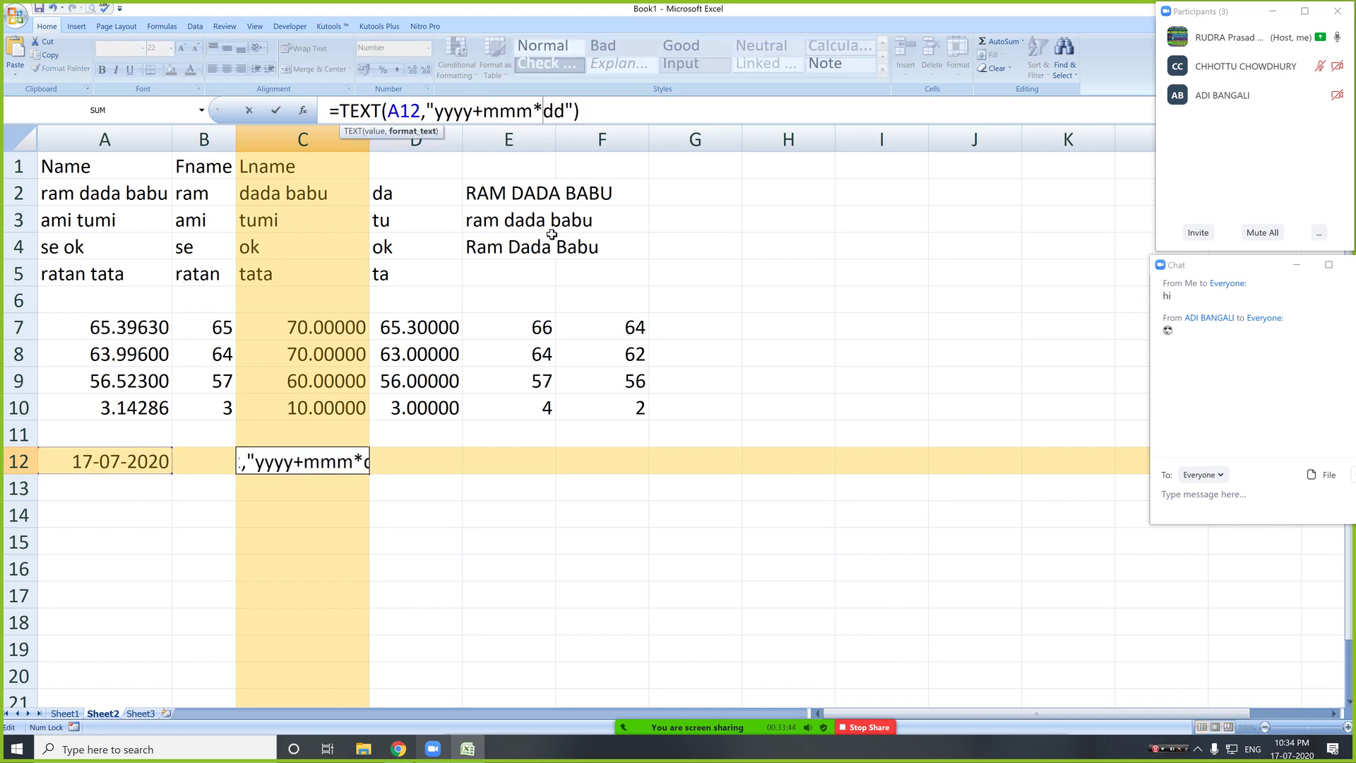
key(BackSpace)
text(+)
key(Return)
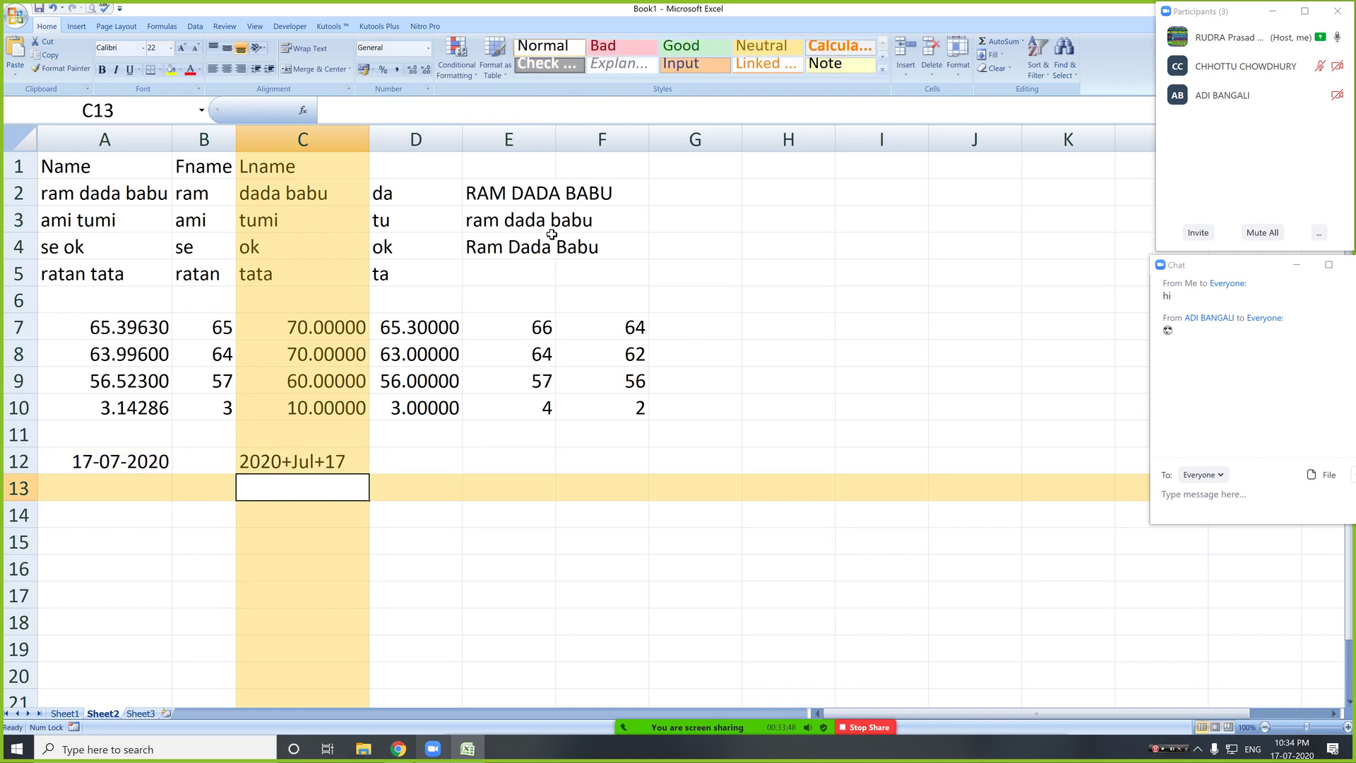
- Compare C12's 2020+Jul+17 result with the date in A12, then switch to WhatsApp
click(304, 463)
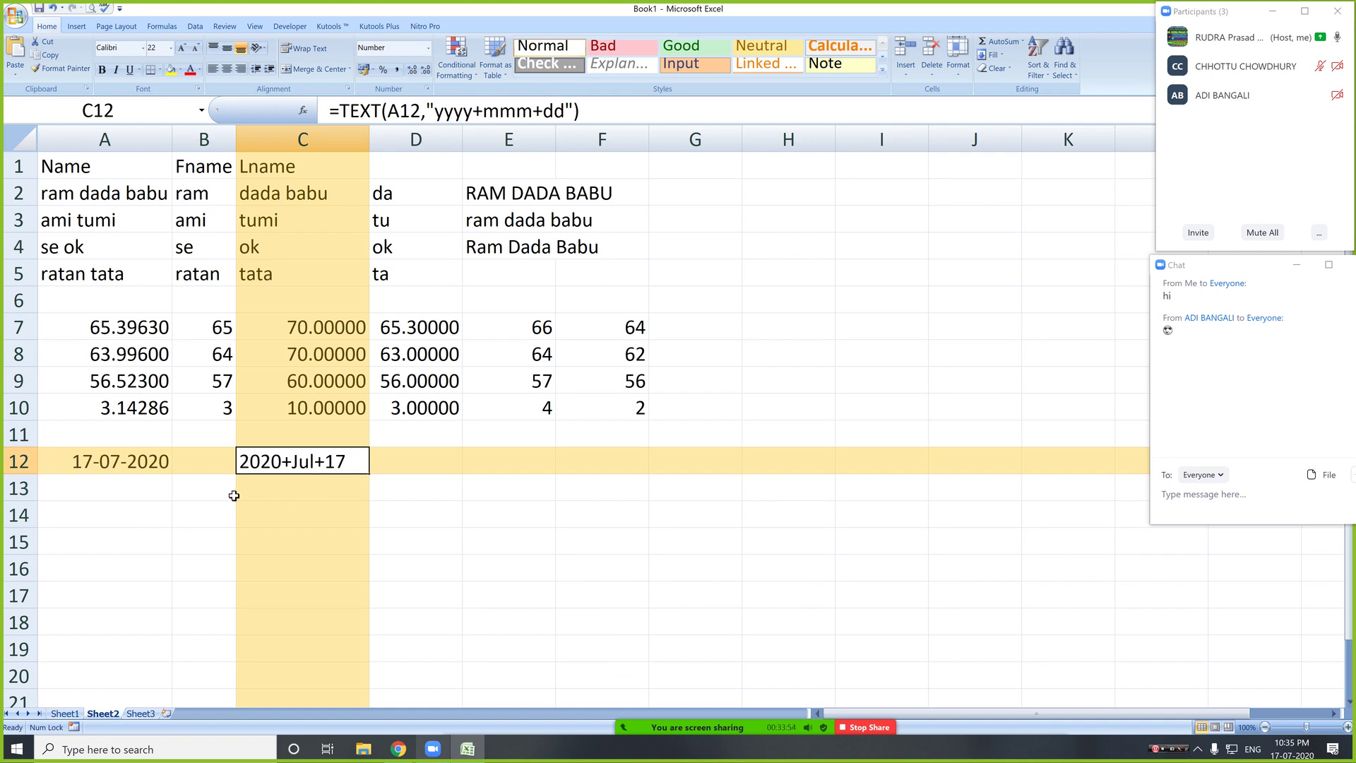
click(150, 472)
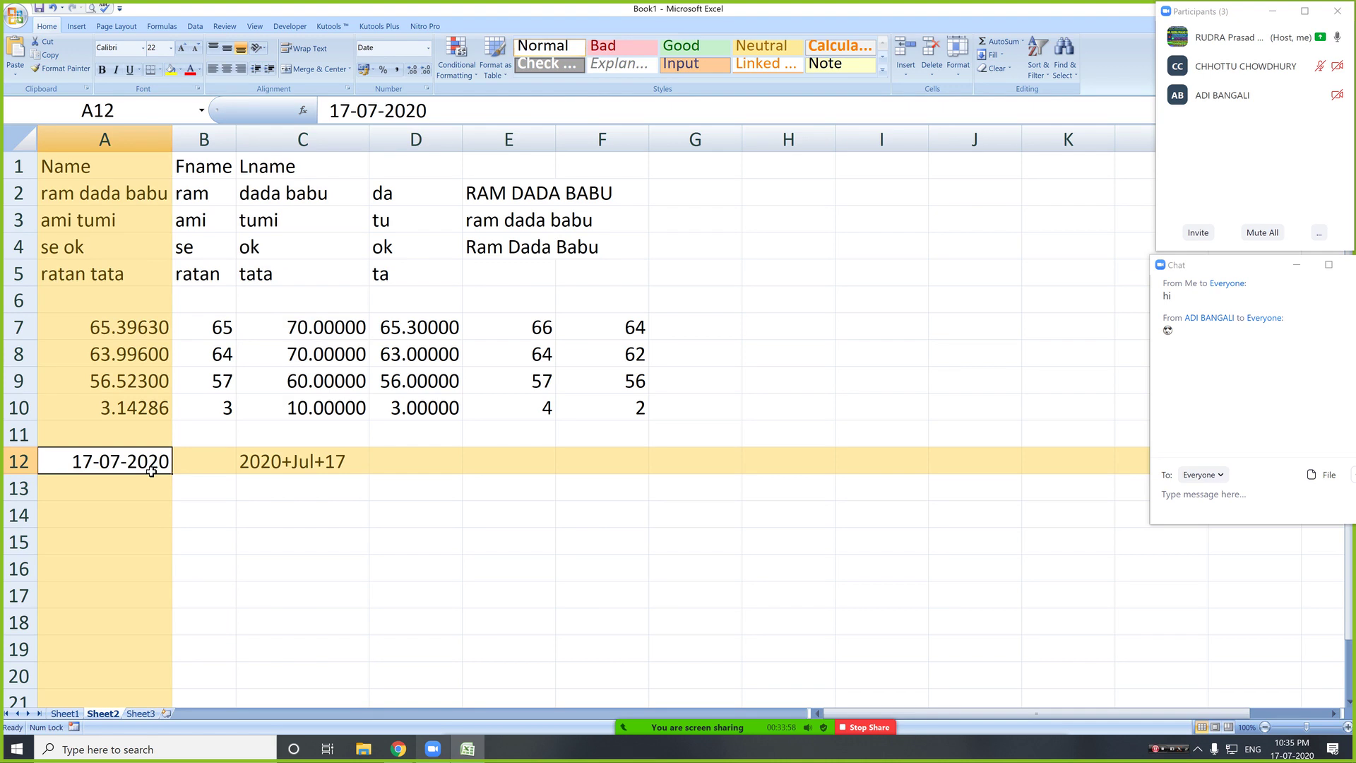
click(296, 461)
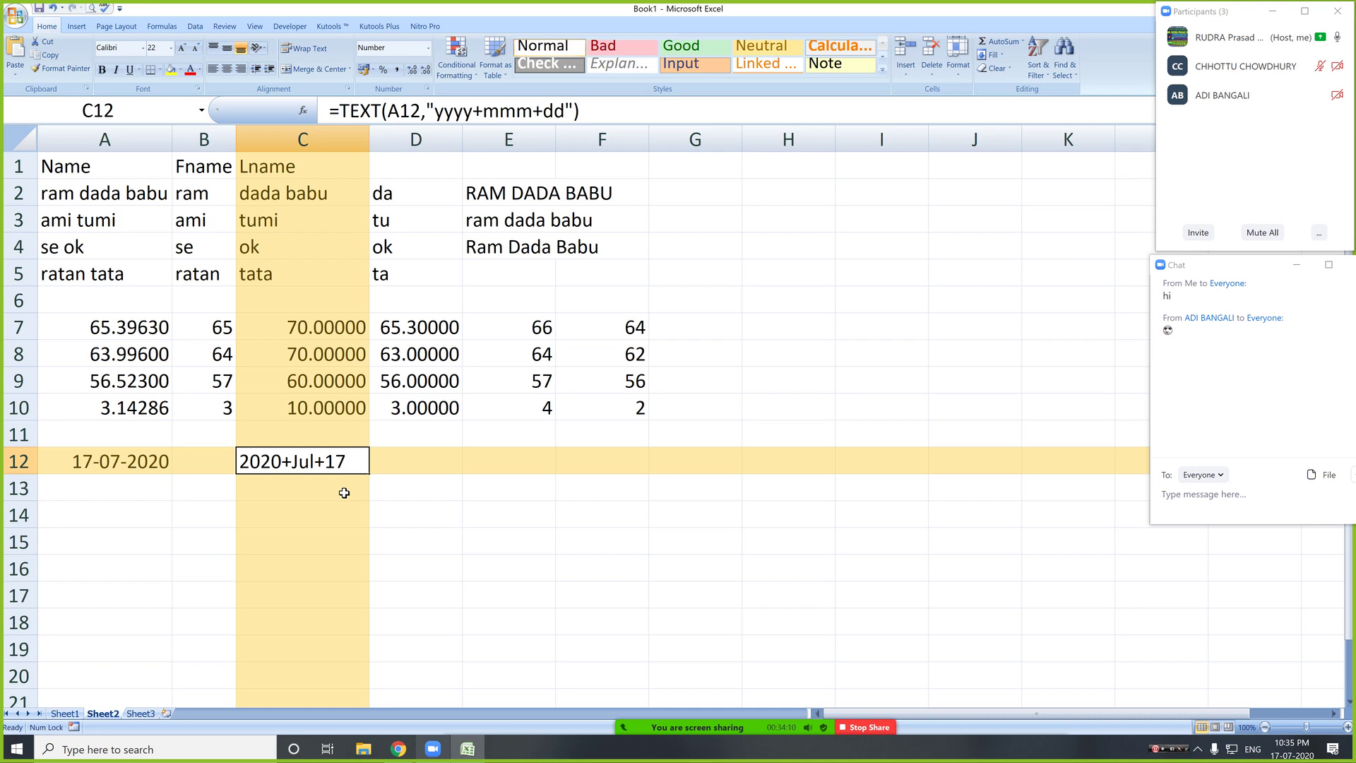
click(396, 743)
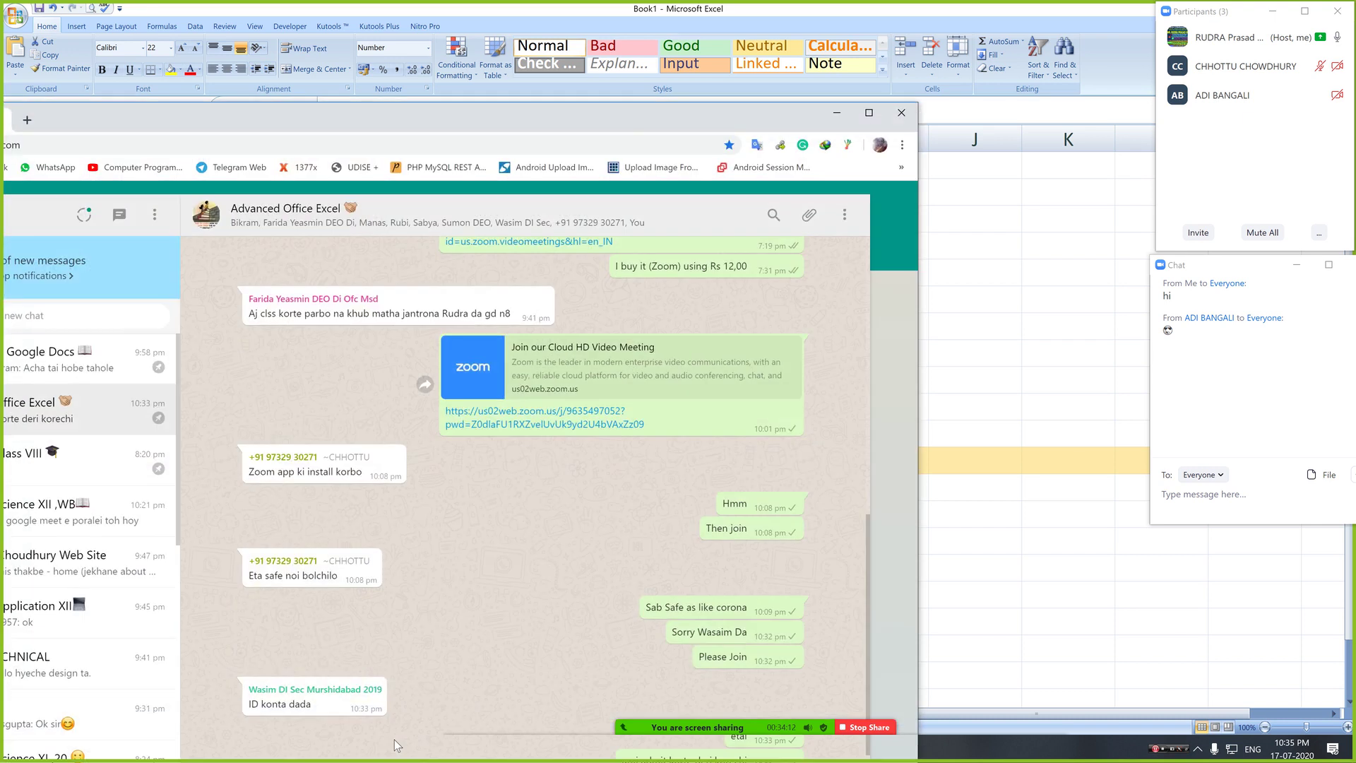
- Maximize the WhatsApp browser window, then switch back to the Excel workbook
double_click(628, 130)
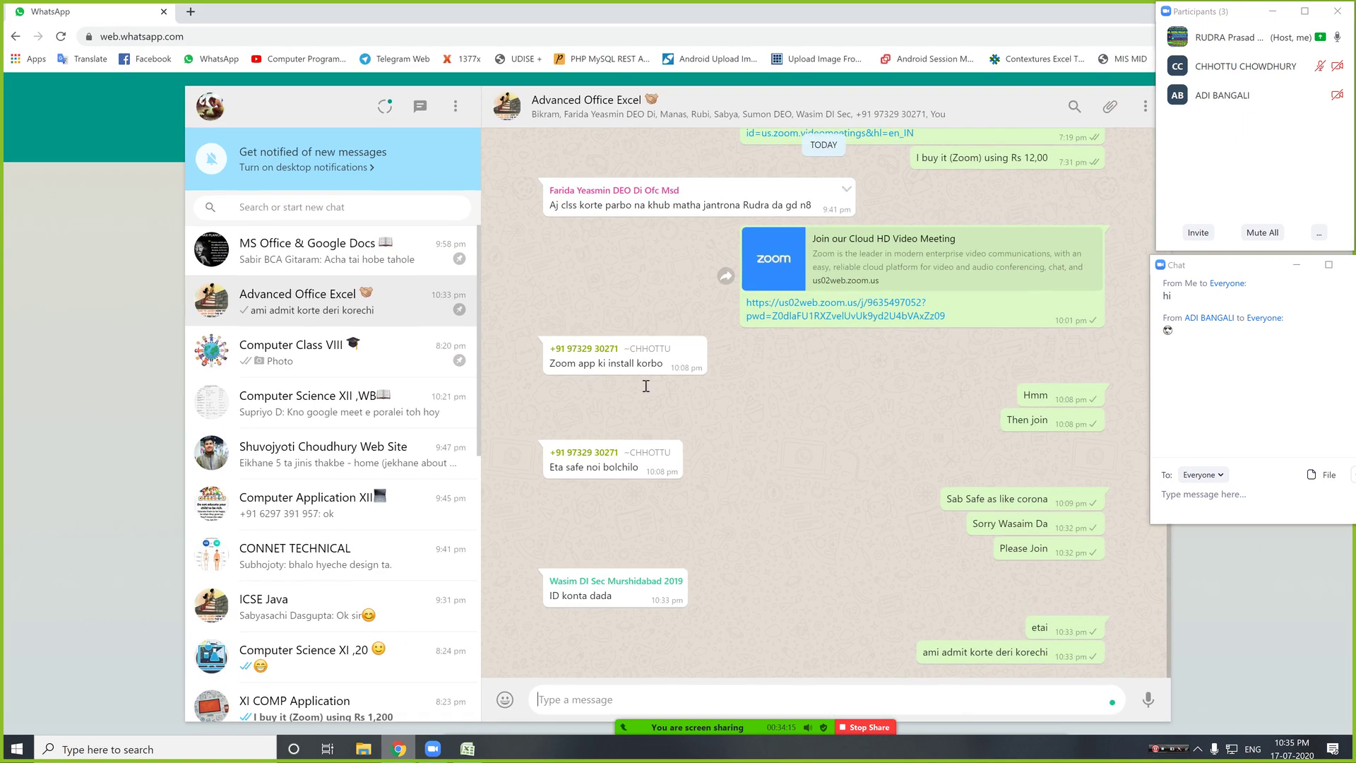
click(466, 748)
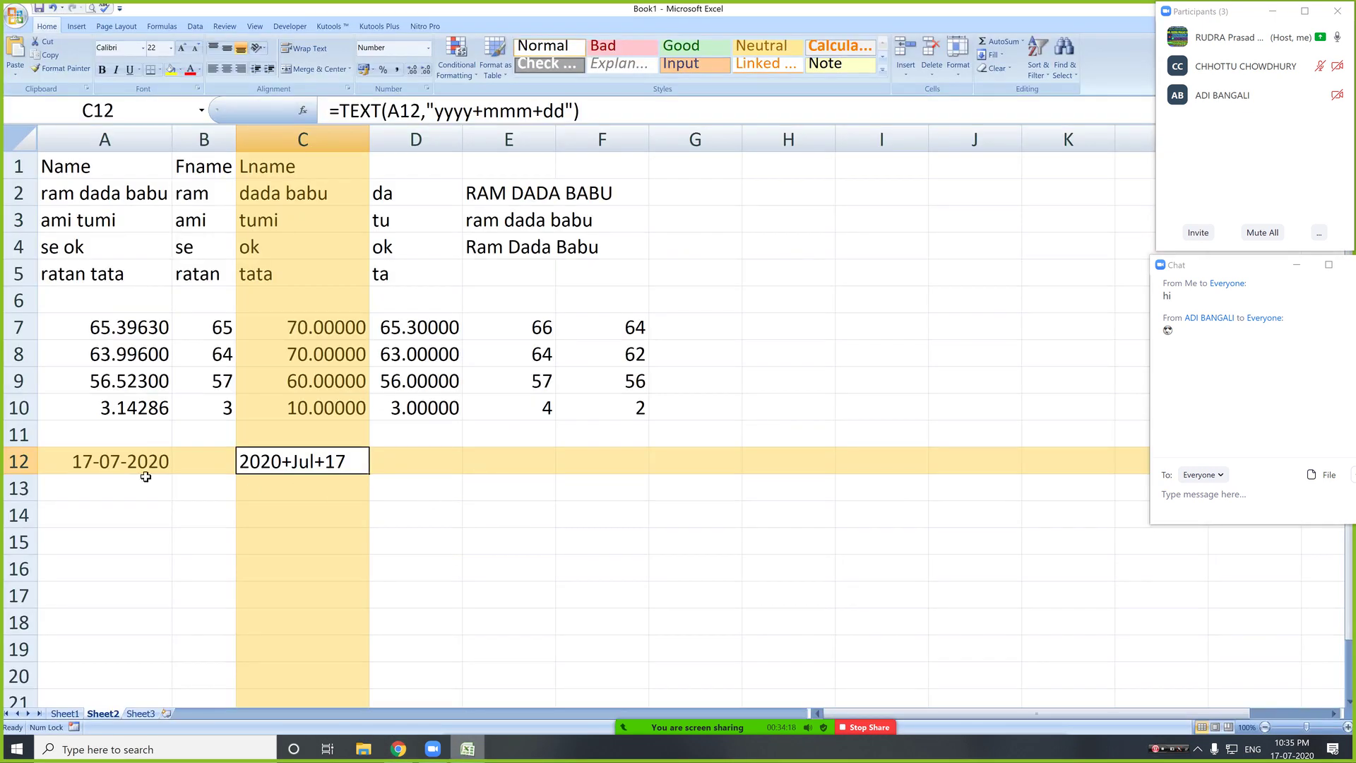
- Enter 02-03-06 in A13 and today's date in B13
click(111, 486)
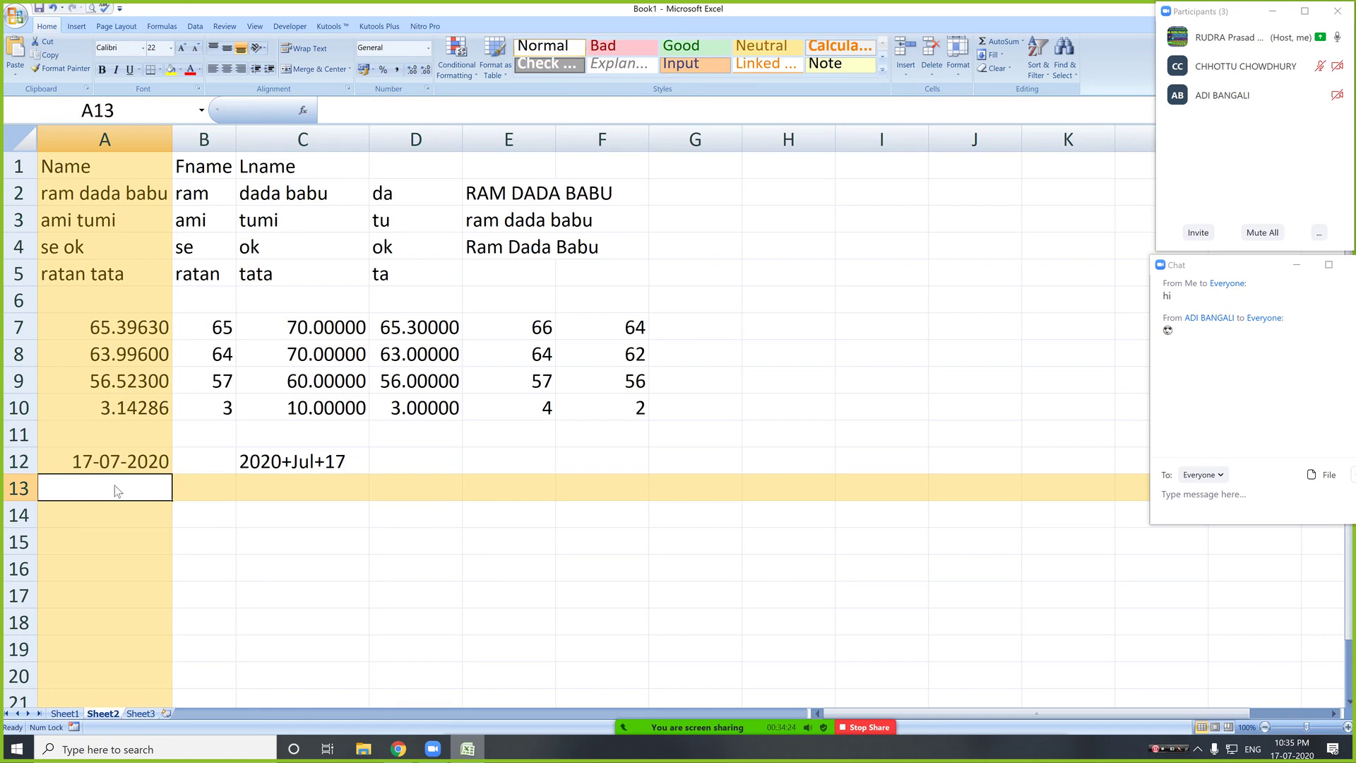
text(02-03-0)
text(6)
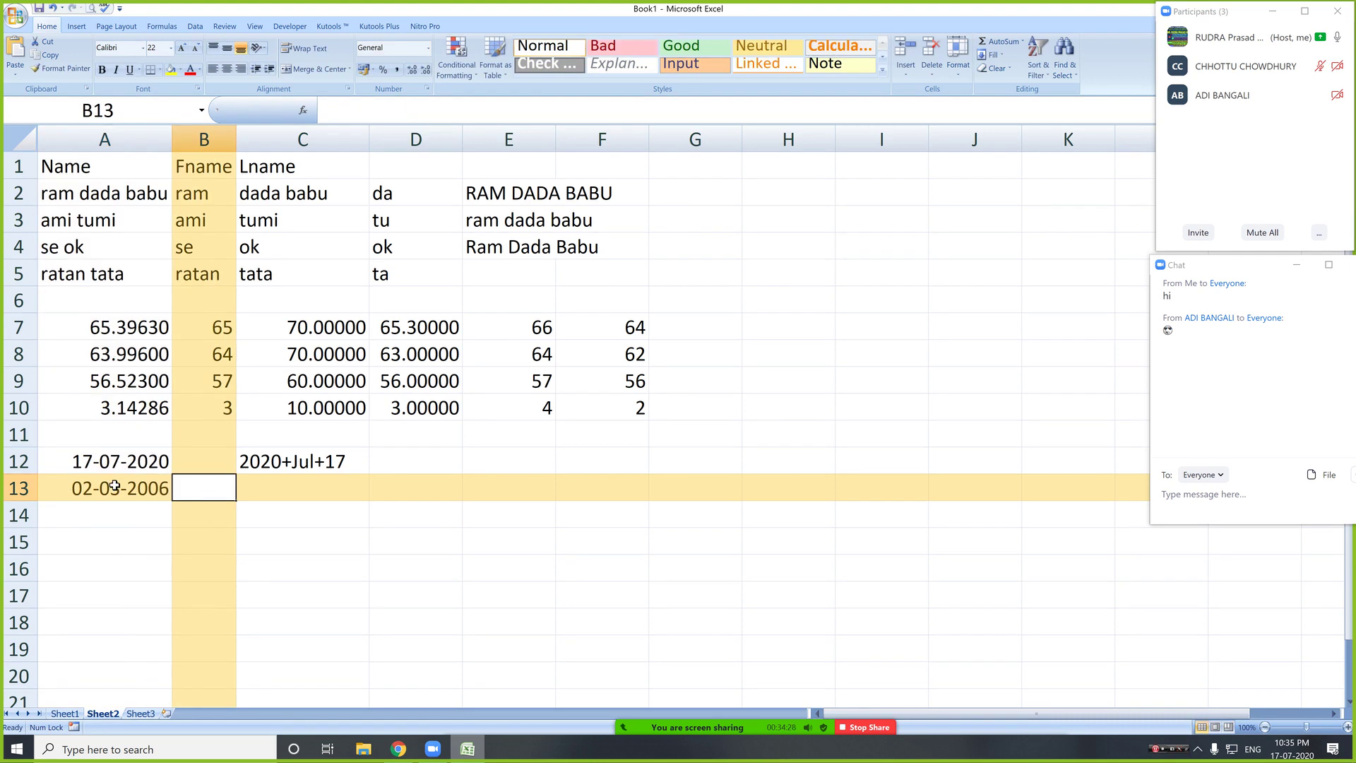
key(ctrl+semicolon)
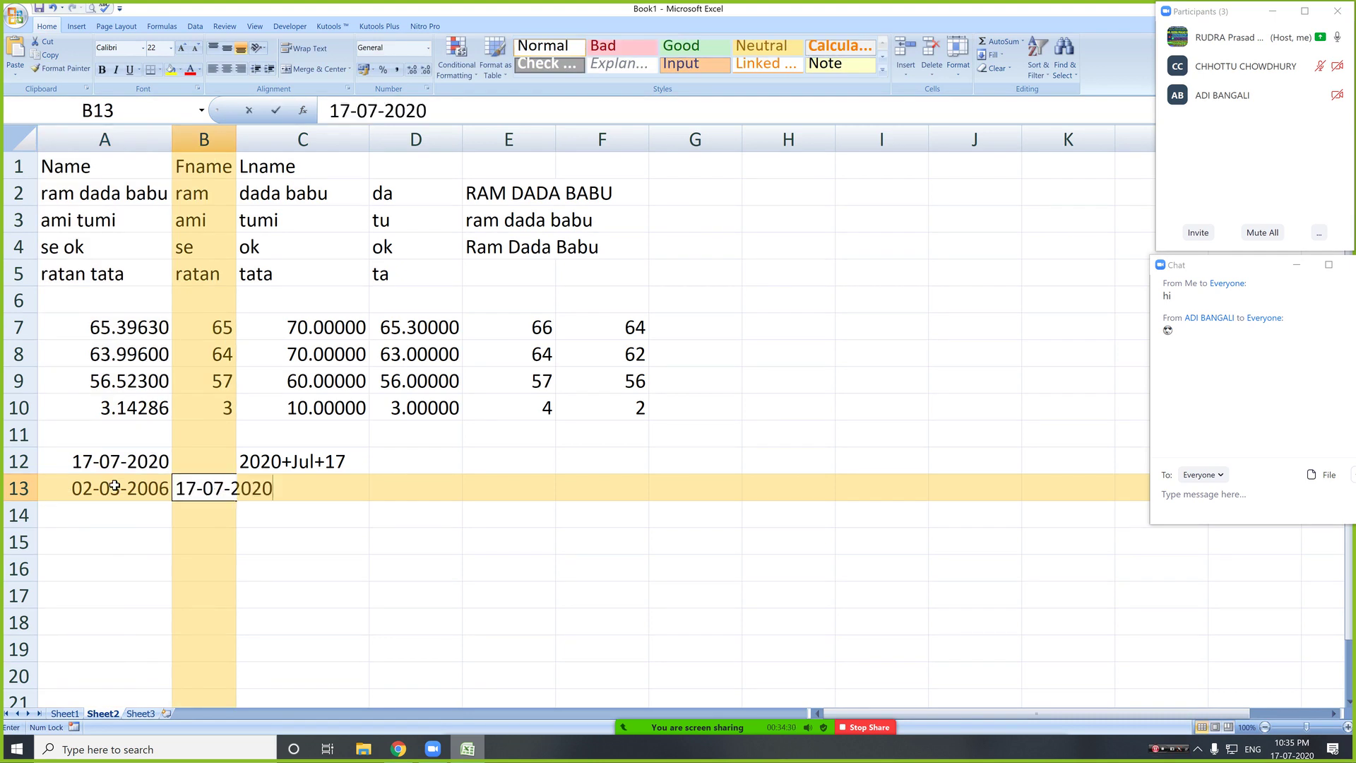
key(Tab)
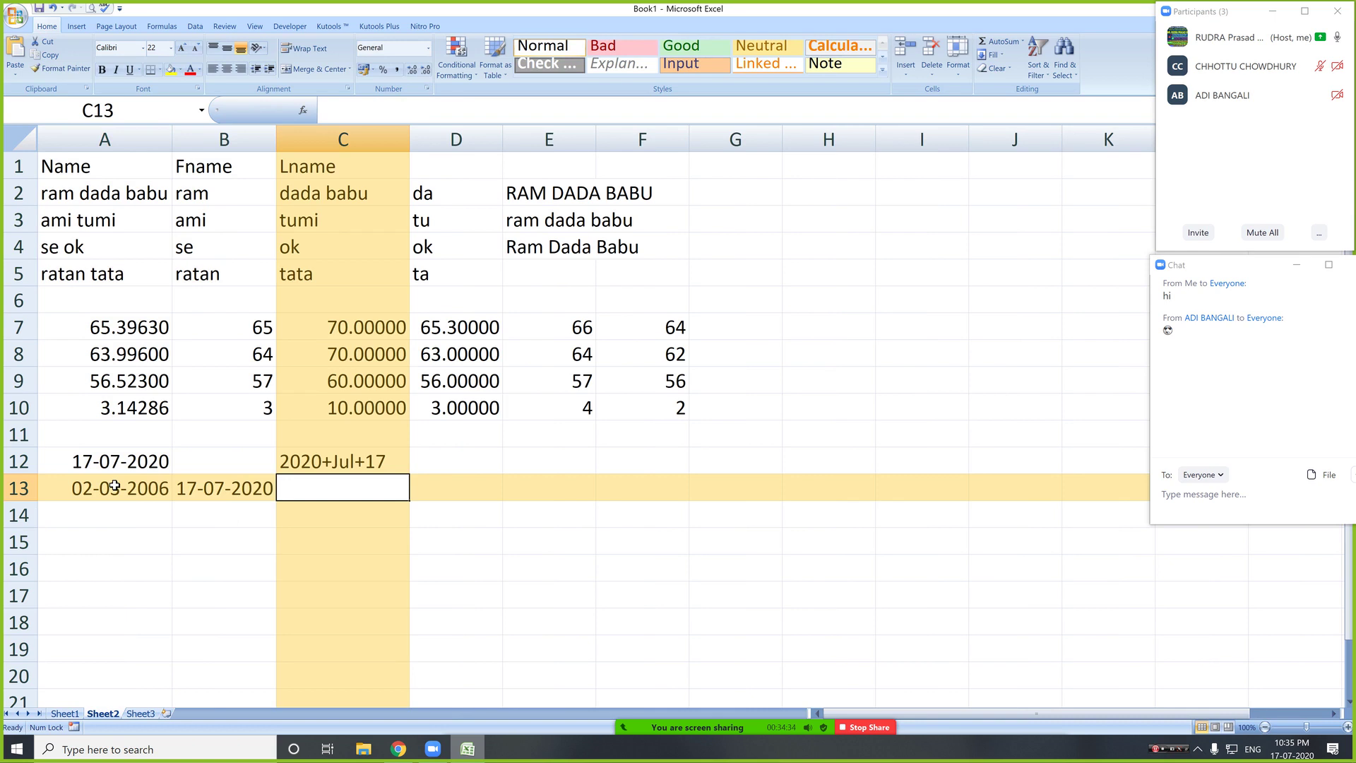
- Enter =DATEDIF(A13,B13,"y") in C13 to get the 14 years
text(=)
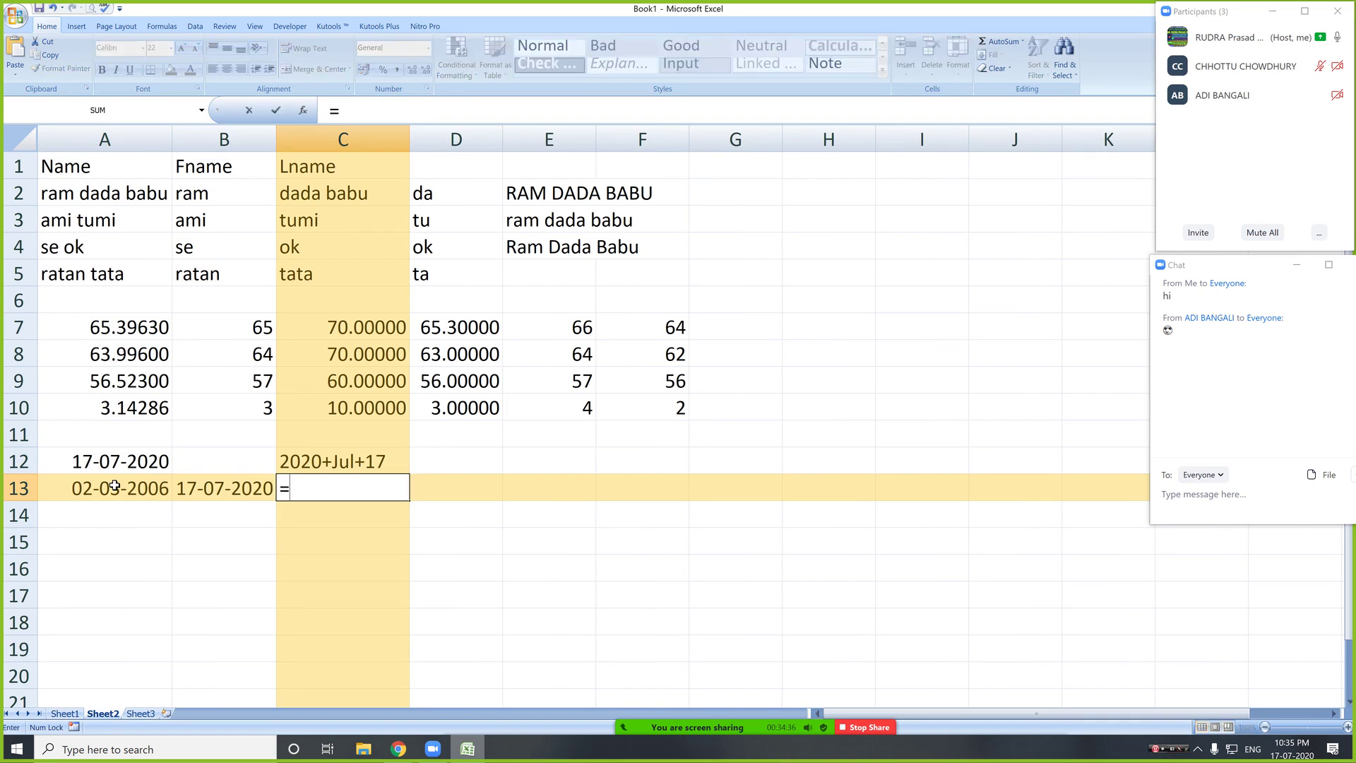
text(datedif)
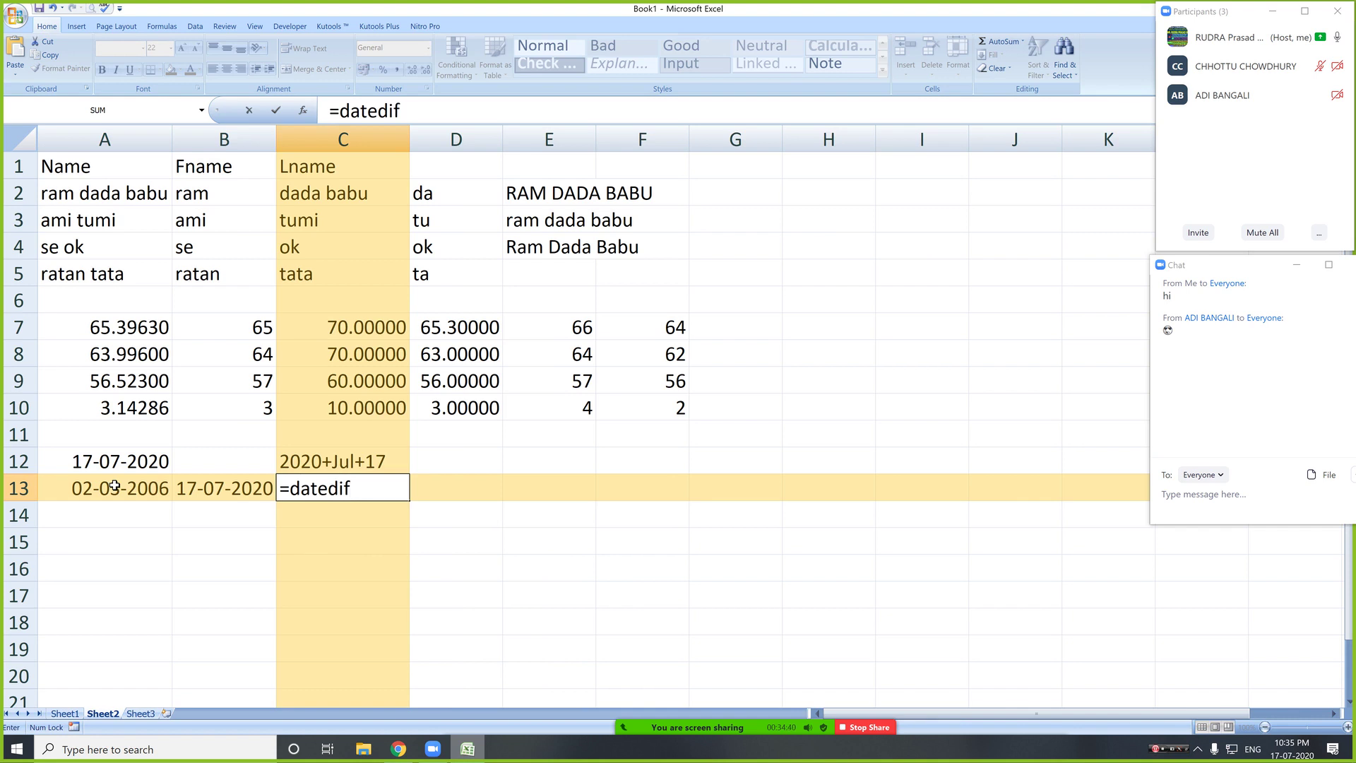
text(()
click(90, 491)
text(,)
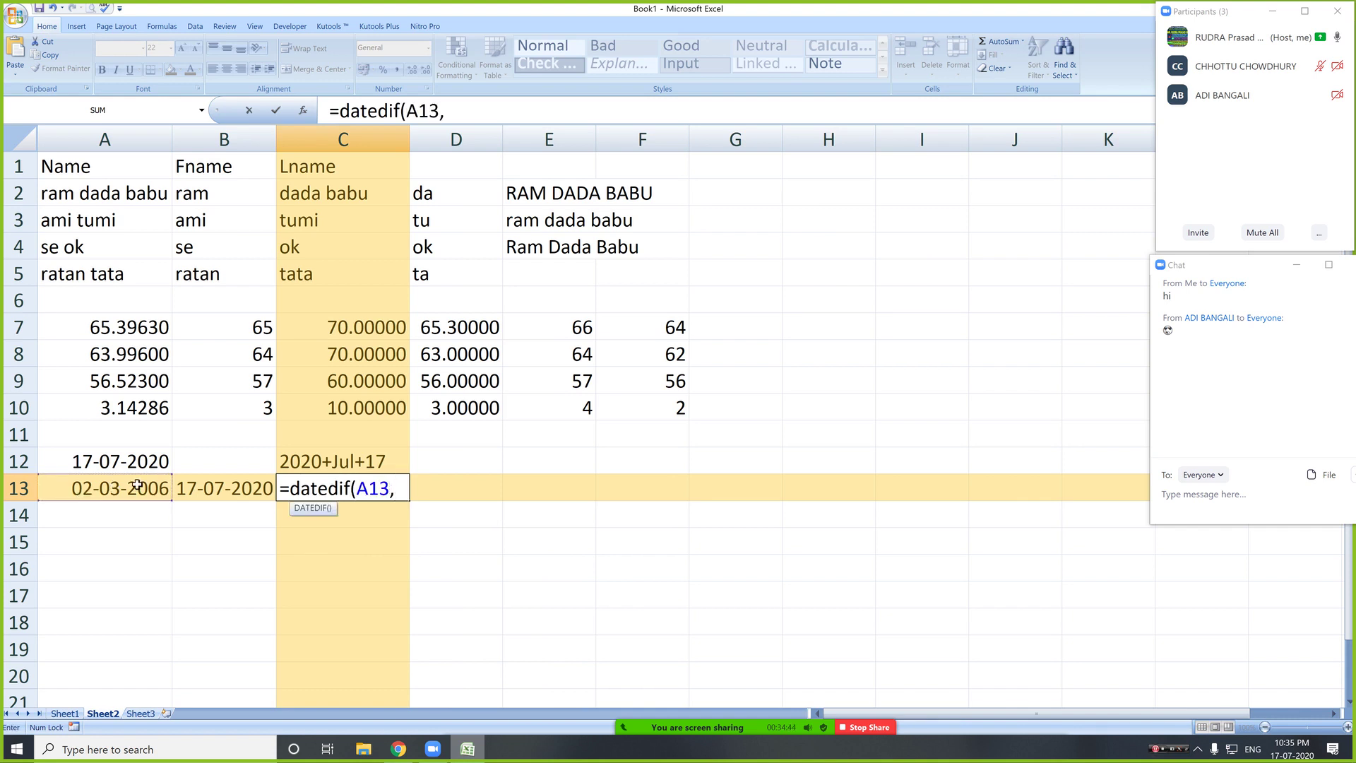
click(215, 491)
text(,")
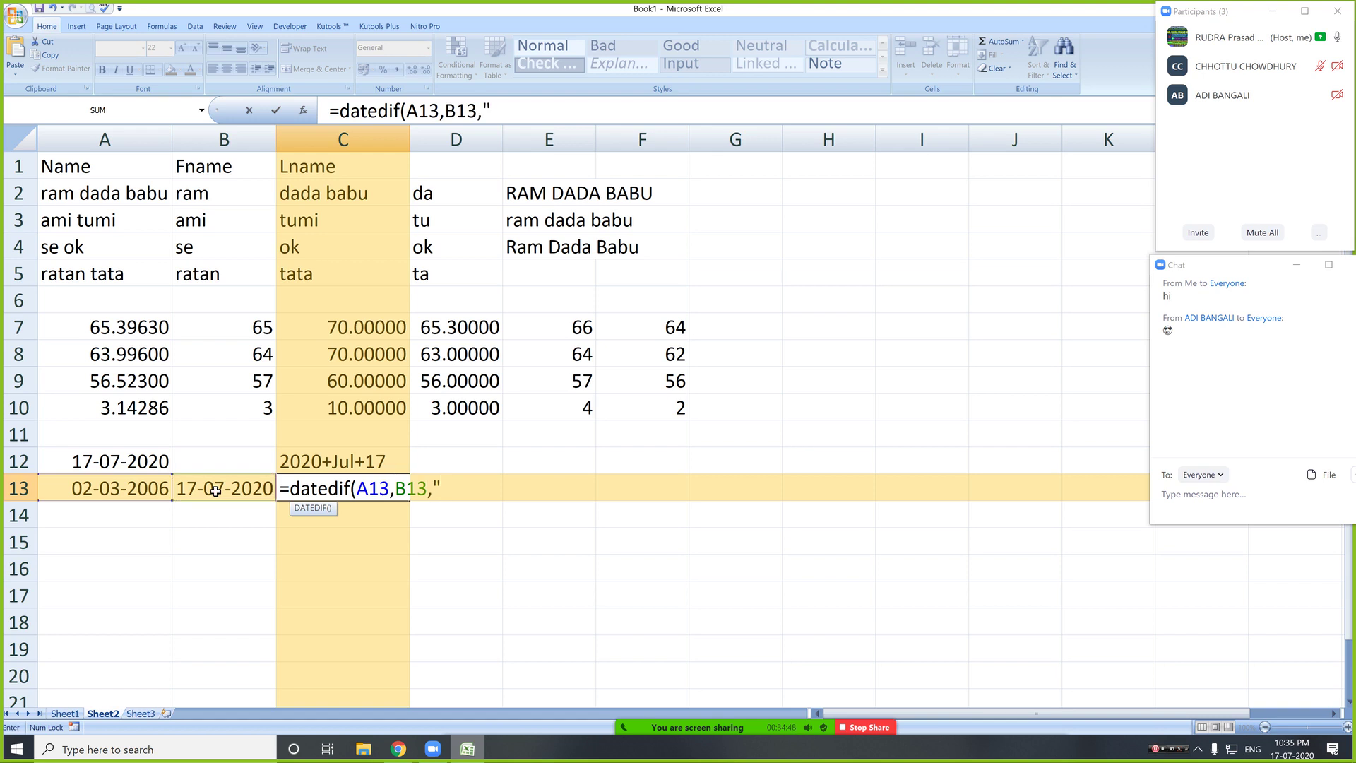
text(y"))
key(Return)
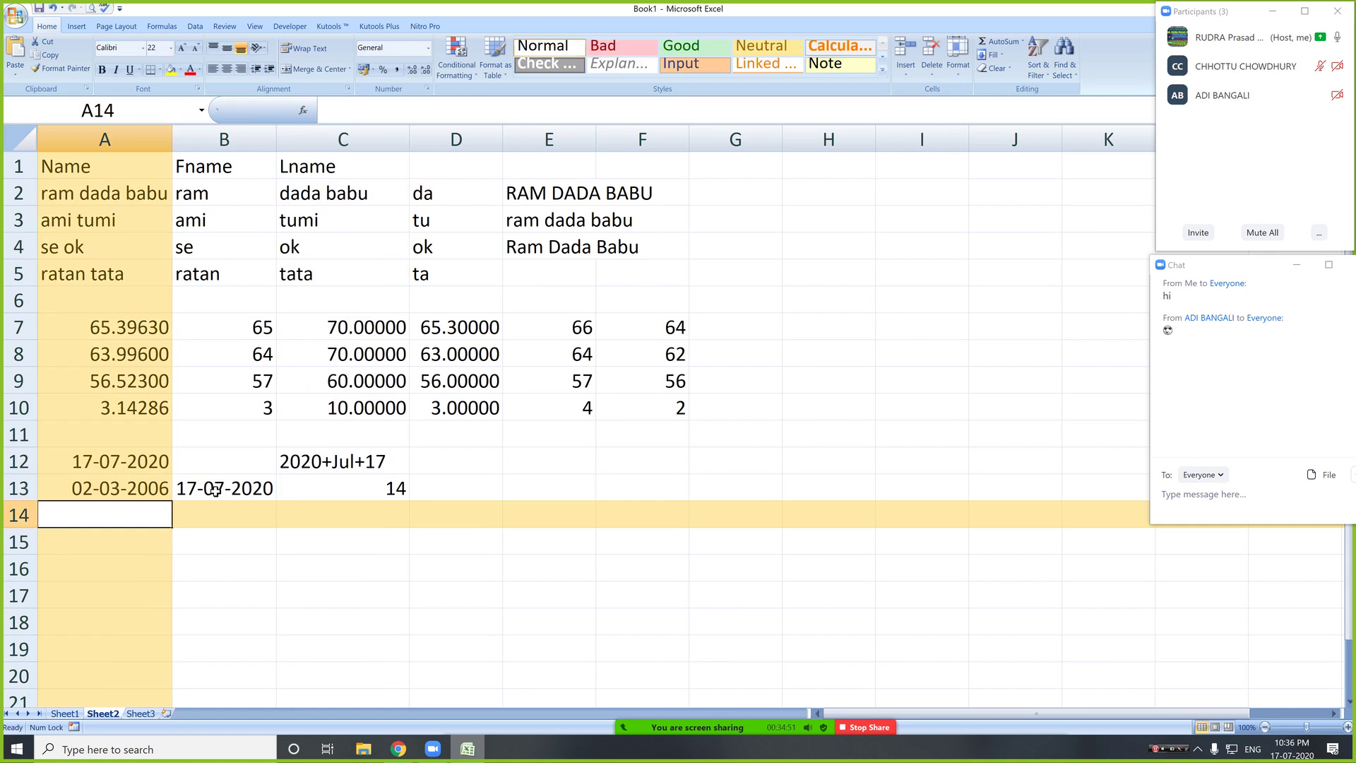
- Copy C13's DATEDIF formula into D13 and E13
click(395, 489)
drag(528, 111, 328, 111)
key(ctrl+c)
key(Escape)
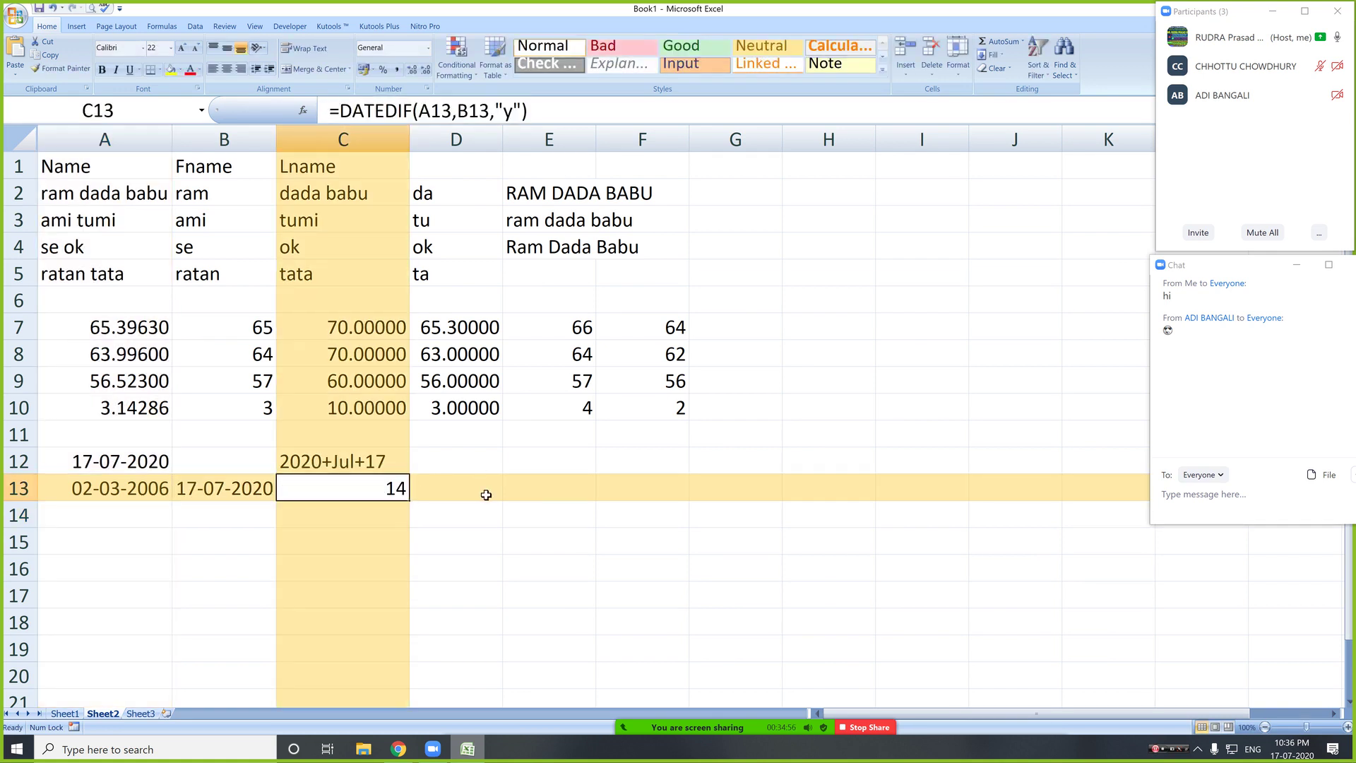
click(494, 487)
key(ctrl+v)
click(576, 487)
key(ctrl+v)
- Change the units to "ym" in D13 and "md" in E13, giving 4 months and 15 days
click(456, 486)
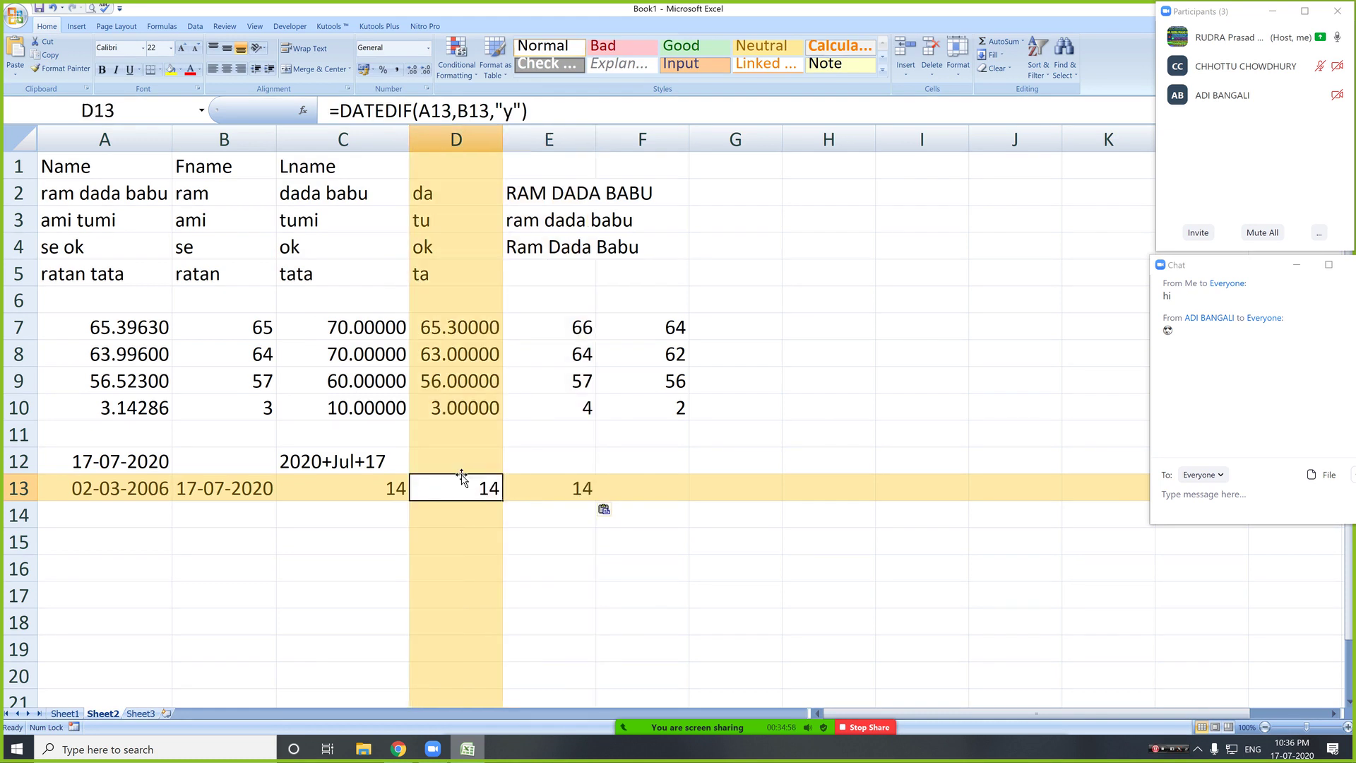
click(513, 106)
text(m)
key(Return)
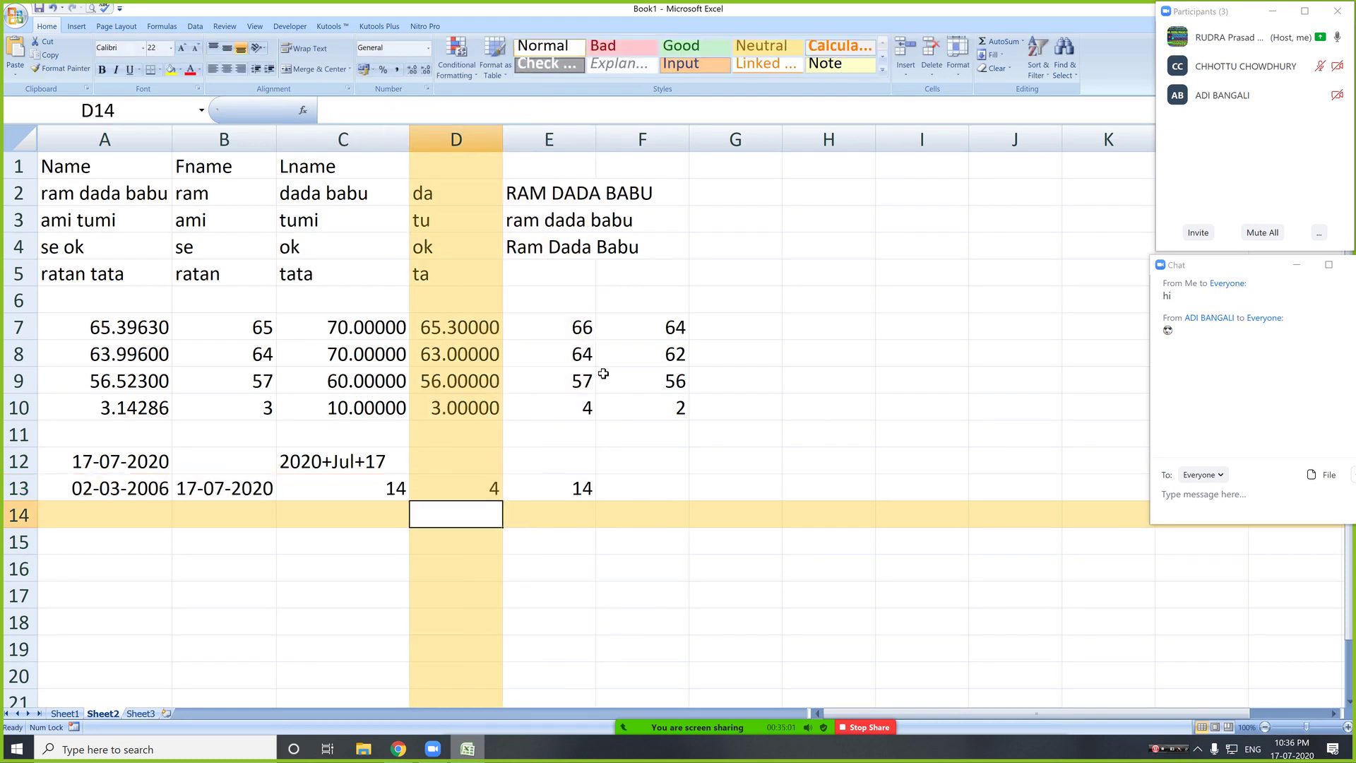
click(562, 490)
double_click(509, 110)
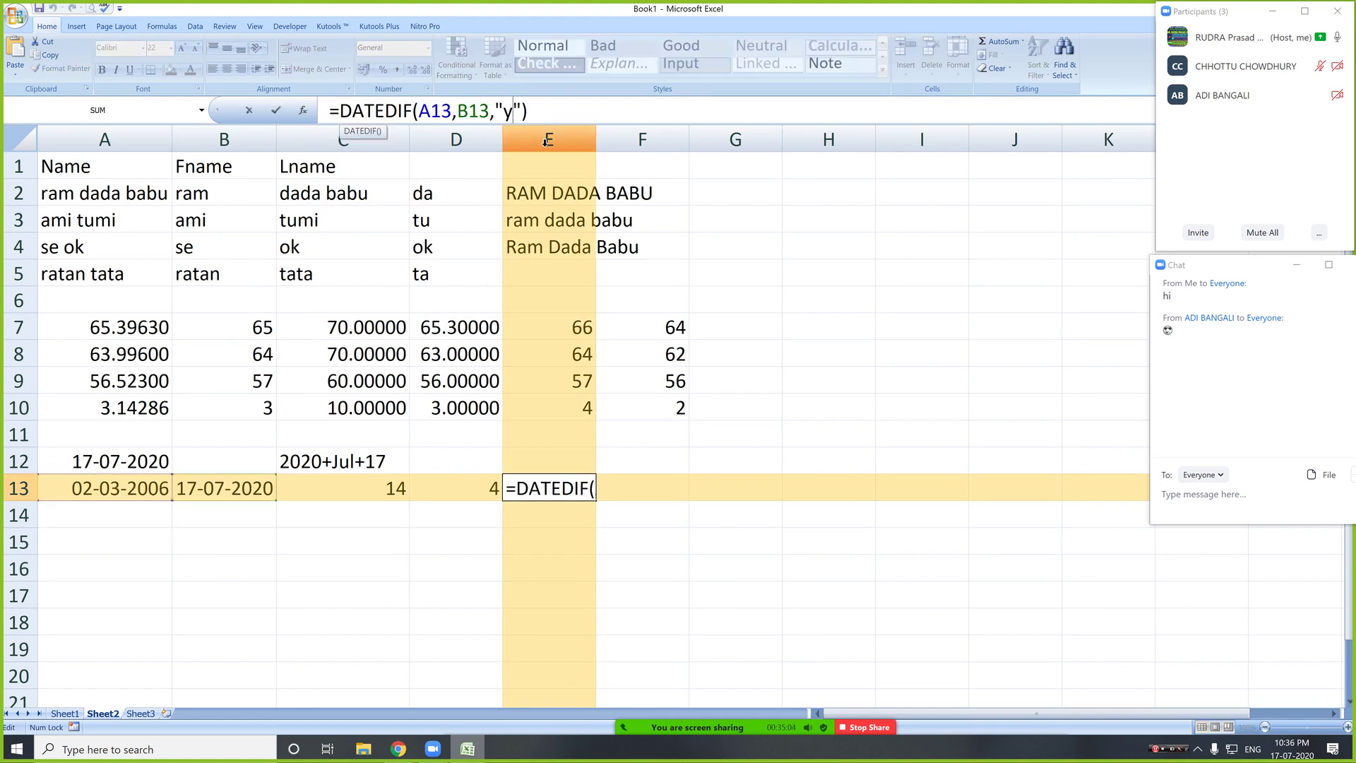
text(md)
key(Return)
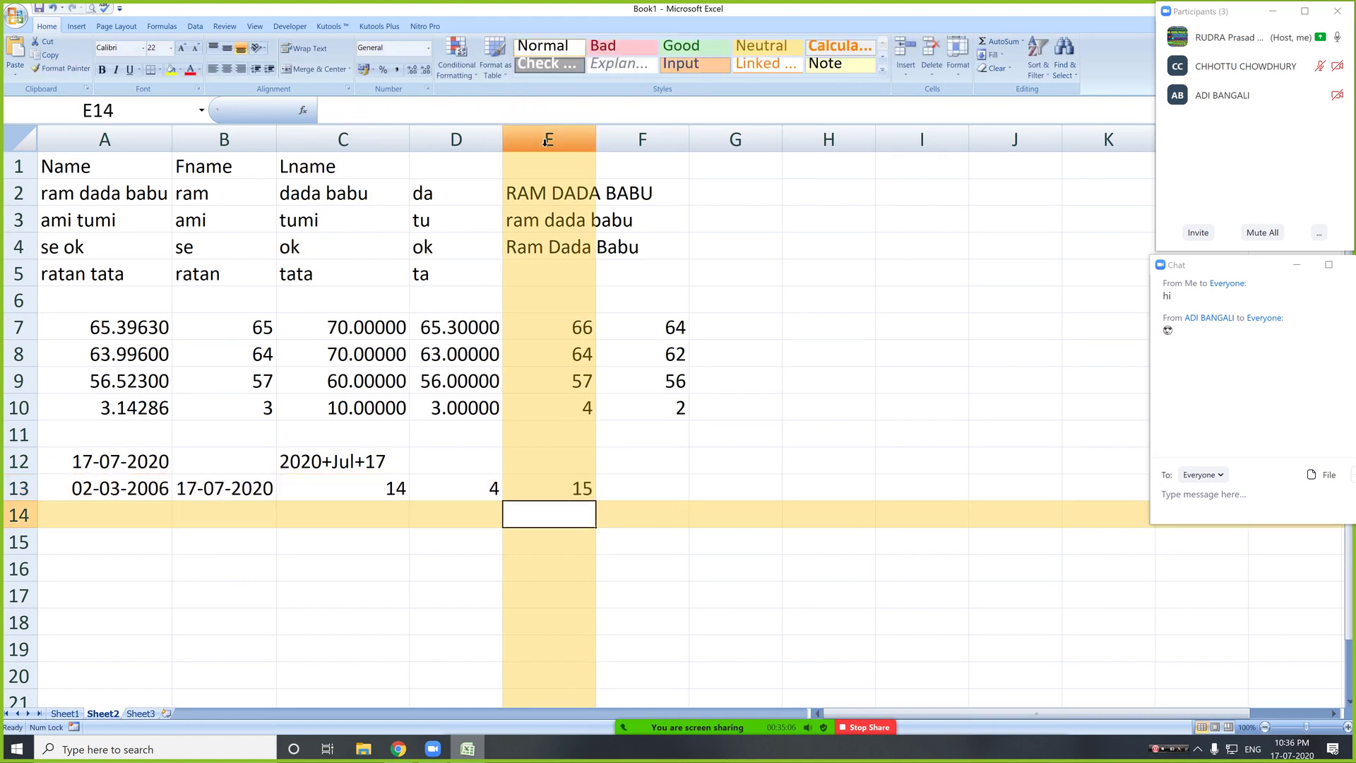
key(alt+Tab)
key(alt+Tab)
- Delete the web-site chat in WhatsApp Web
click(547, 445)
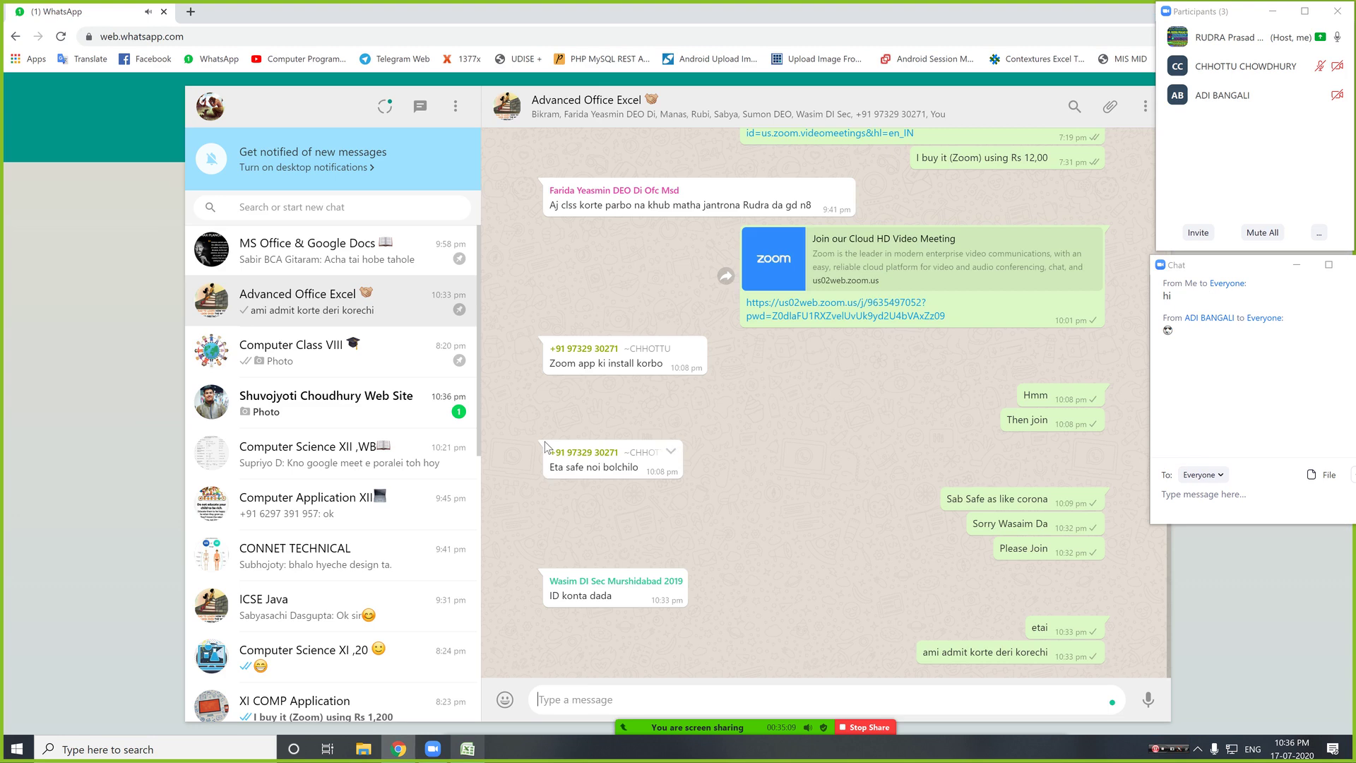
click(315, 403)
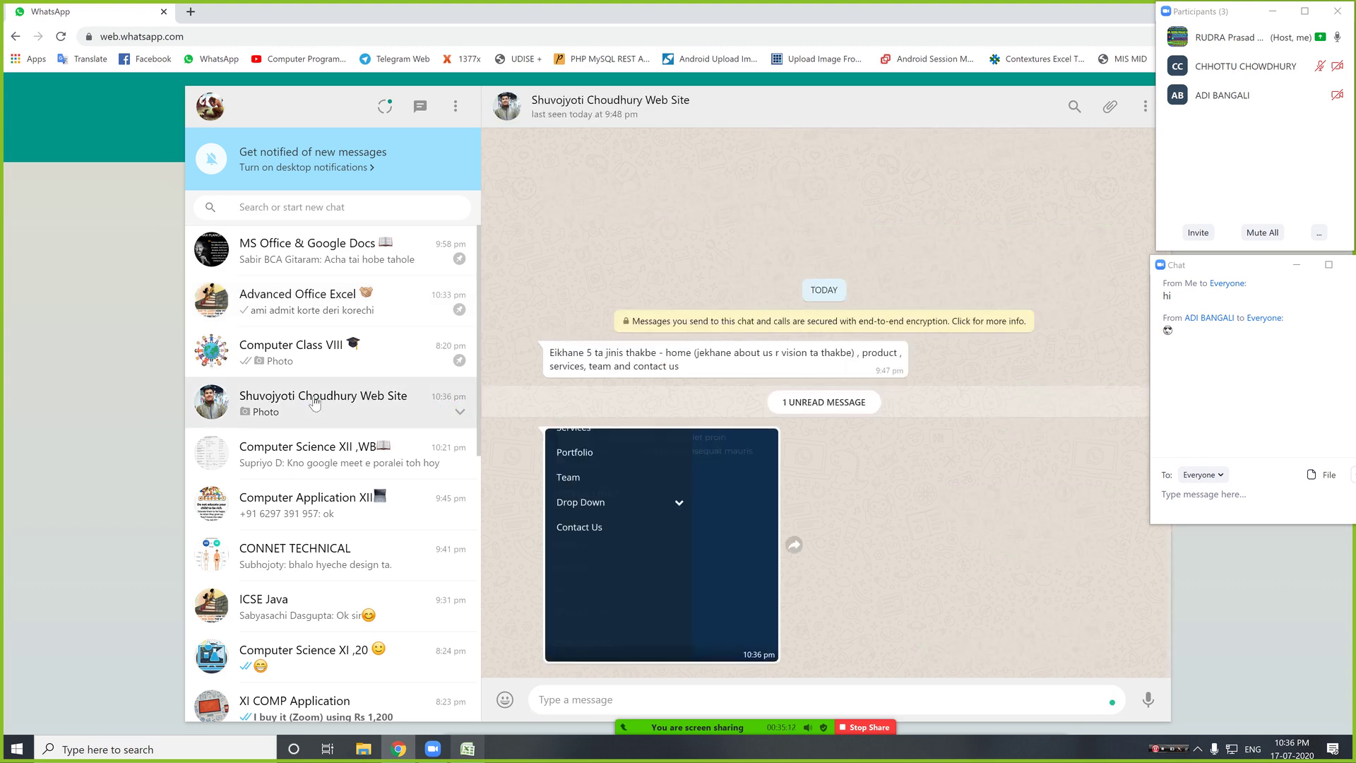
click(305, 373)
key(alt+Tab)
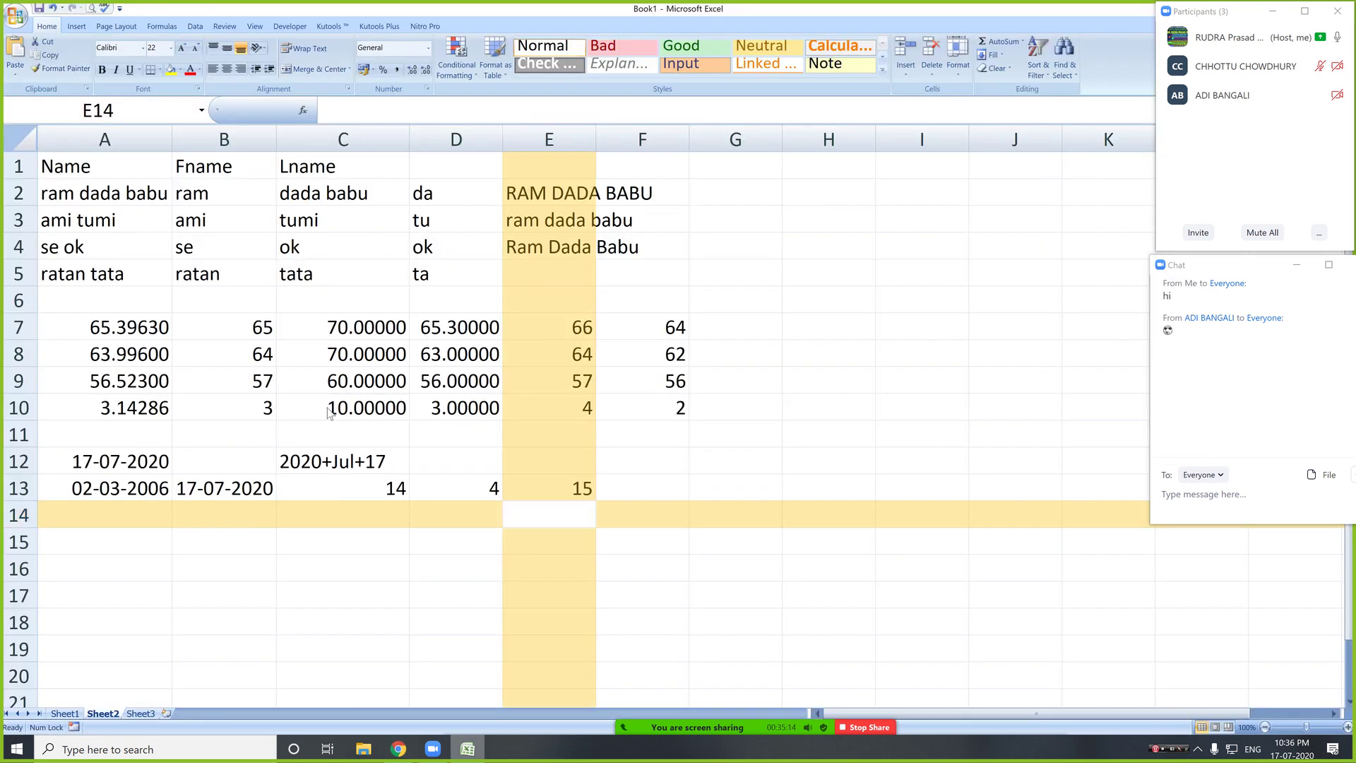
key(alt+Tab)
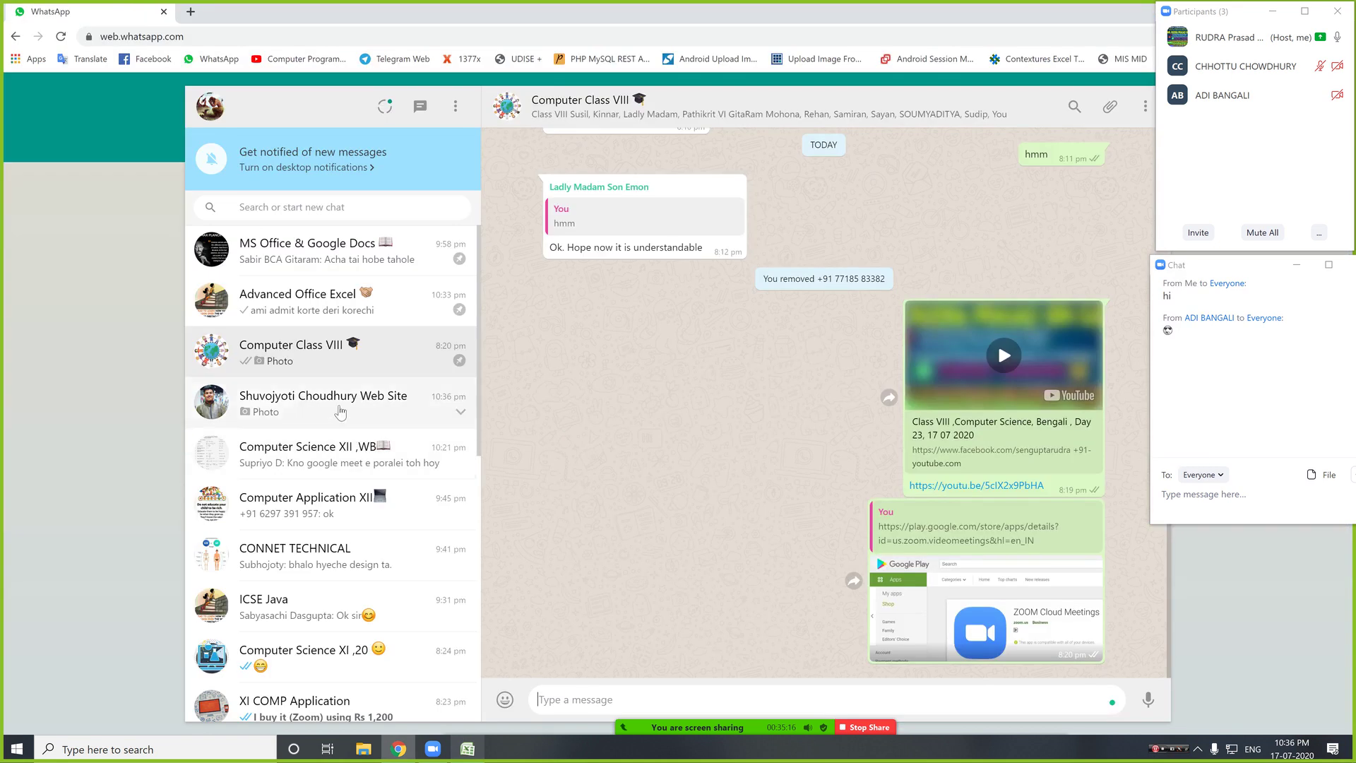
click(440, 422)
click(460, 413)
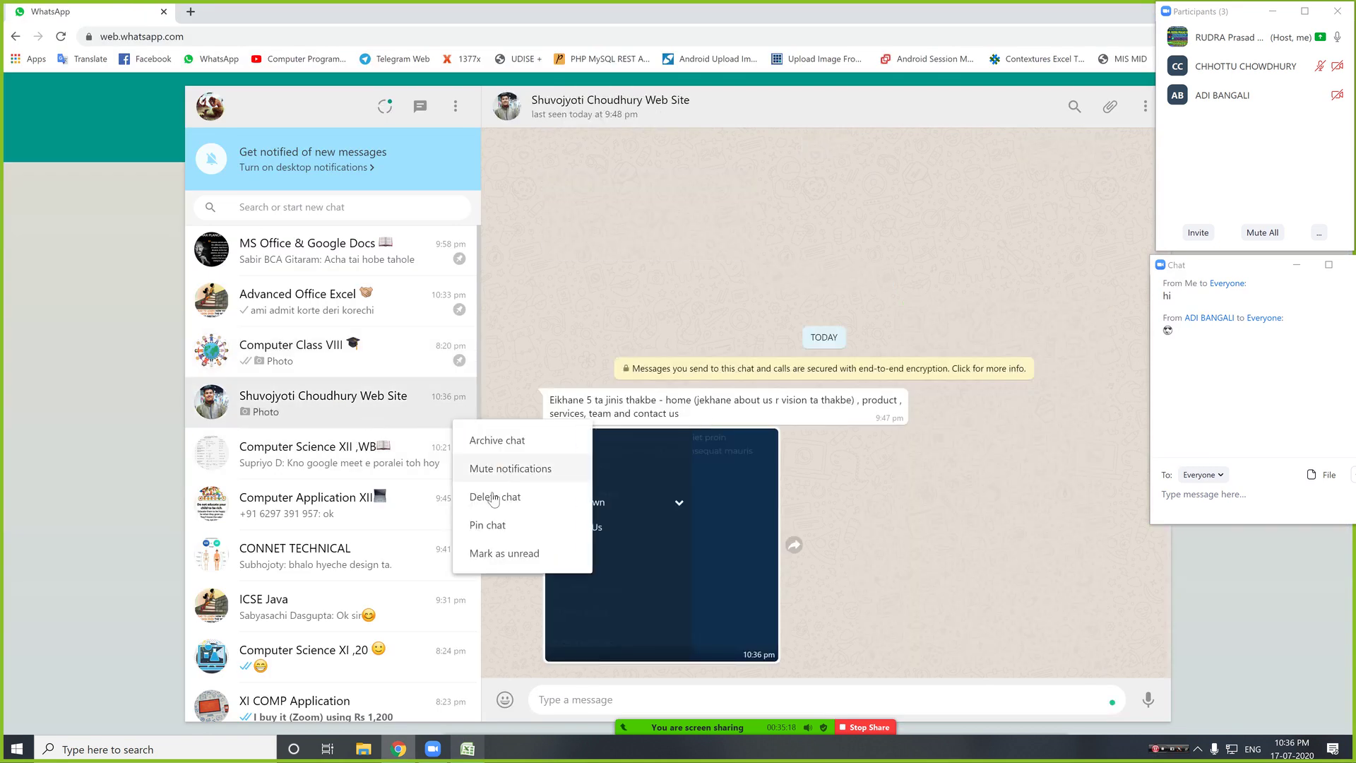
click(493, 497)
click(759, 428)
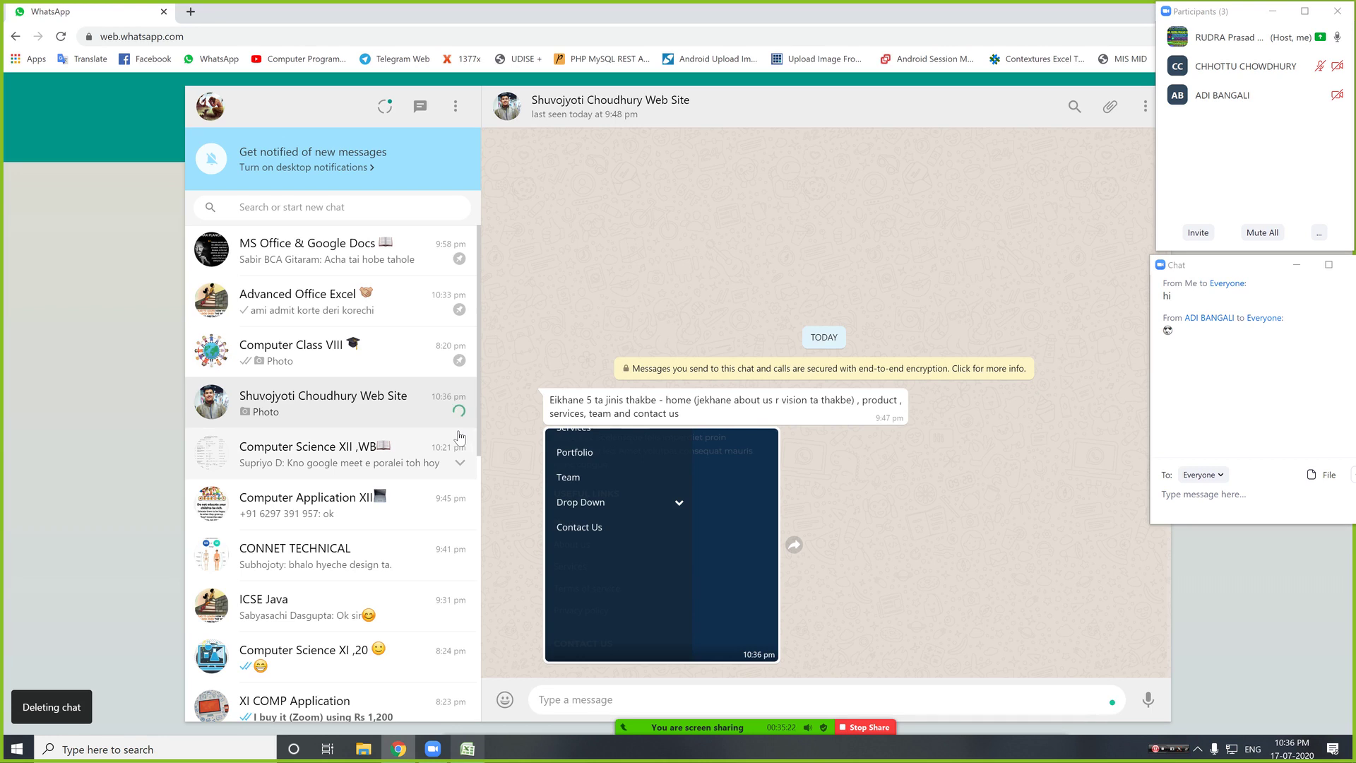
click(298, 311)
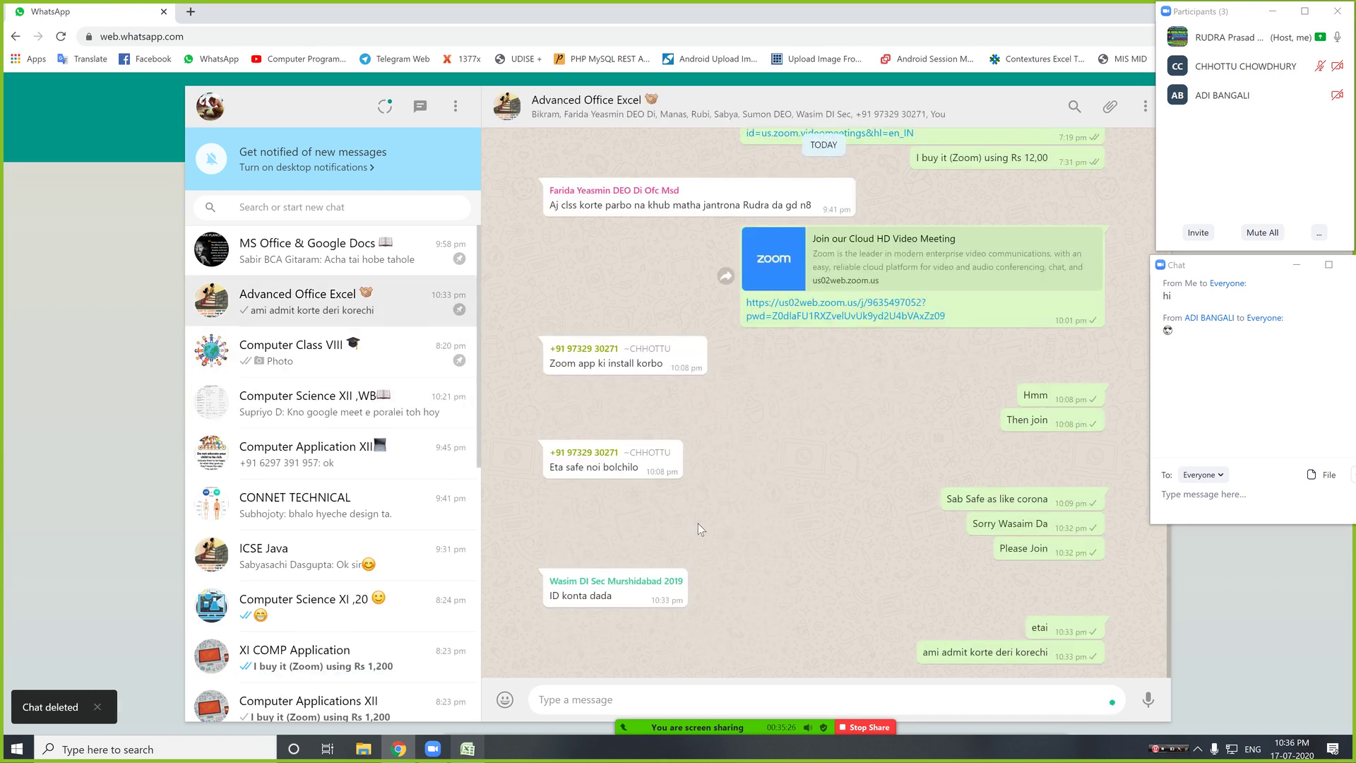
- Insert today's date, 17-07-2020, into A15 in Excel
key(alt+Tab)
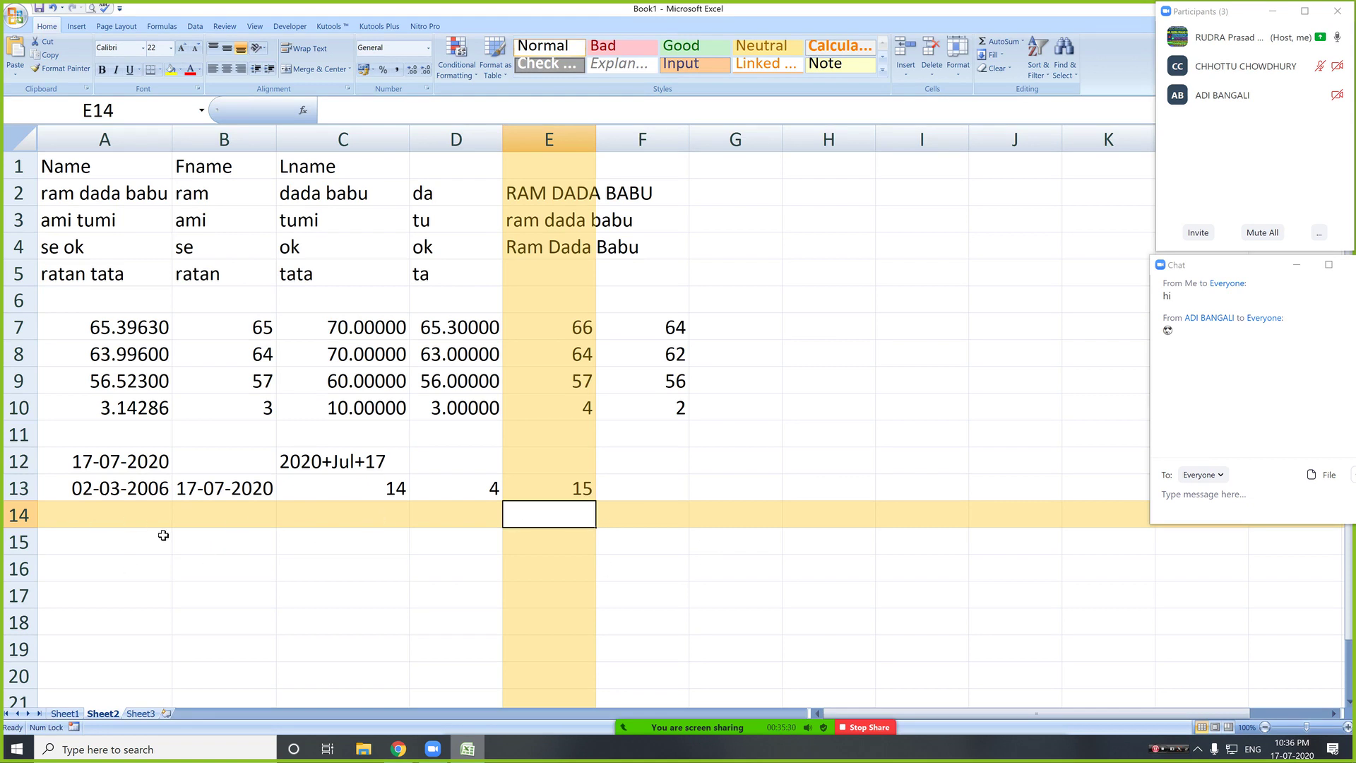
click(81, 542)
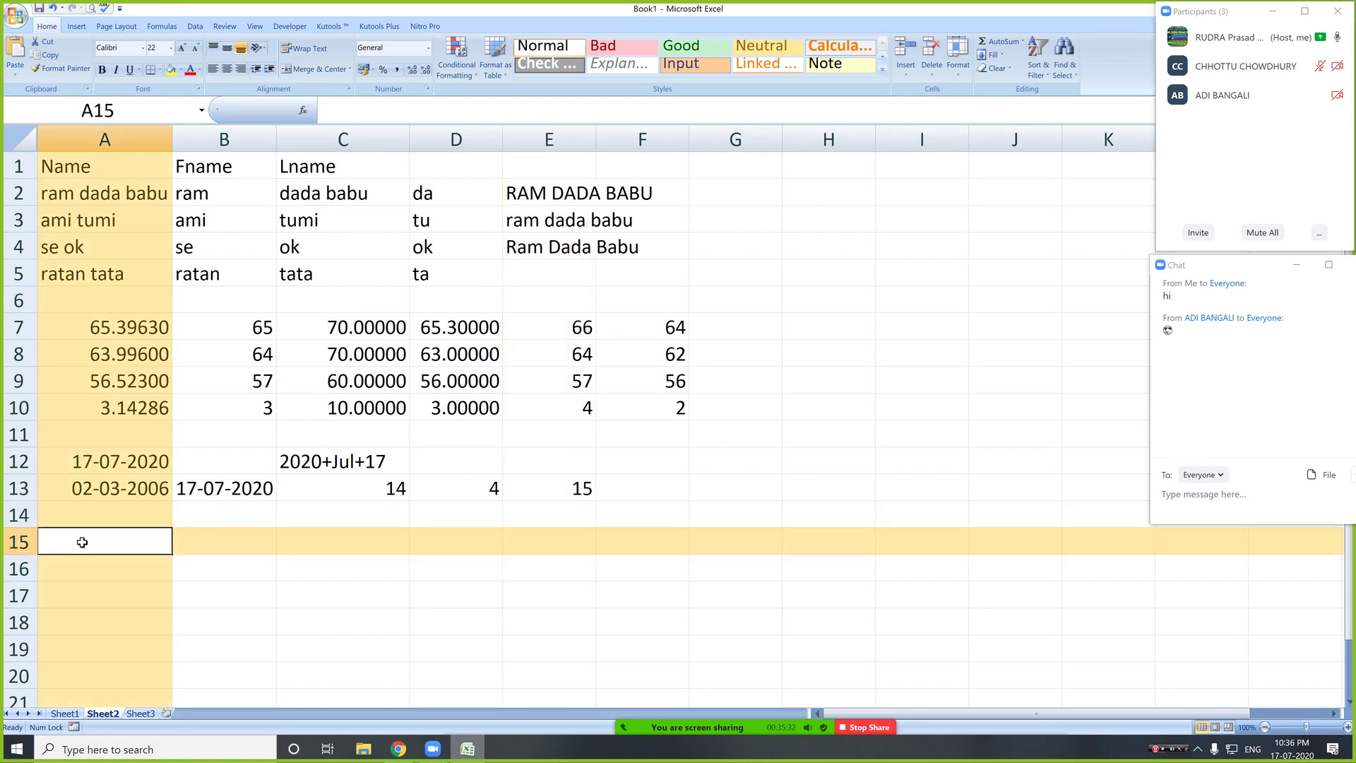
key(ctrl+semicolon)
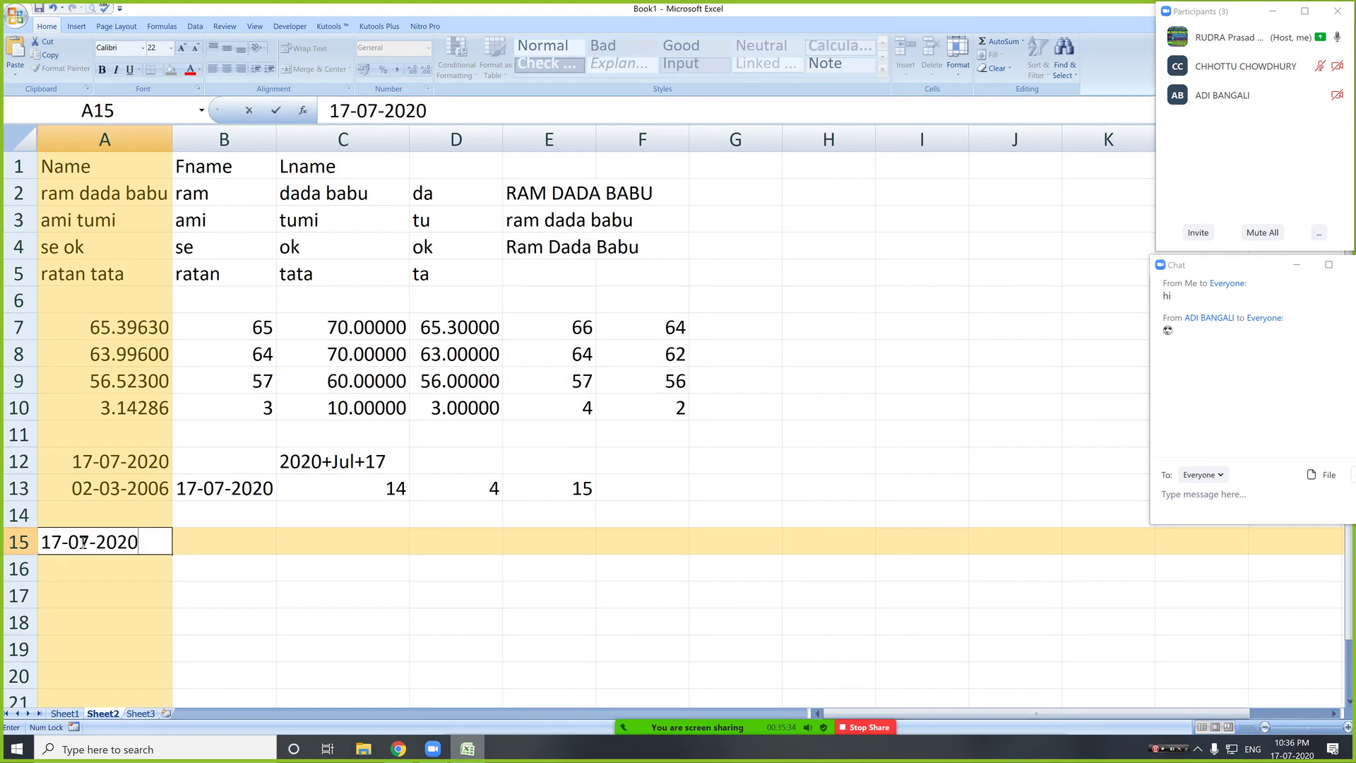
key(ctrl+Return)
- Send 'hisir' to the Advanced Office Excel group and return to Excel
key(alt+Tab)
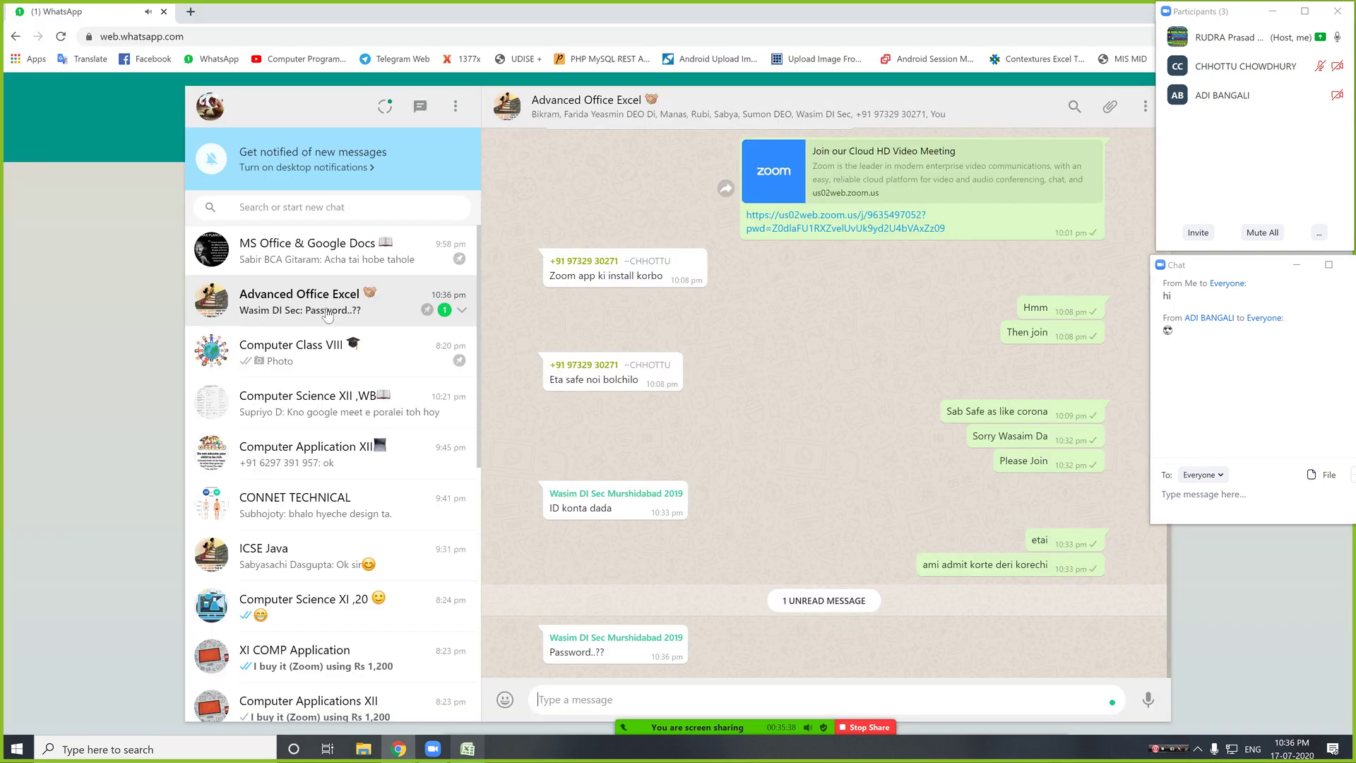
text(hisir)
key(Return)
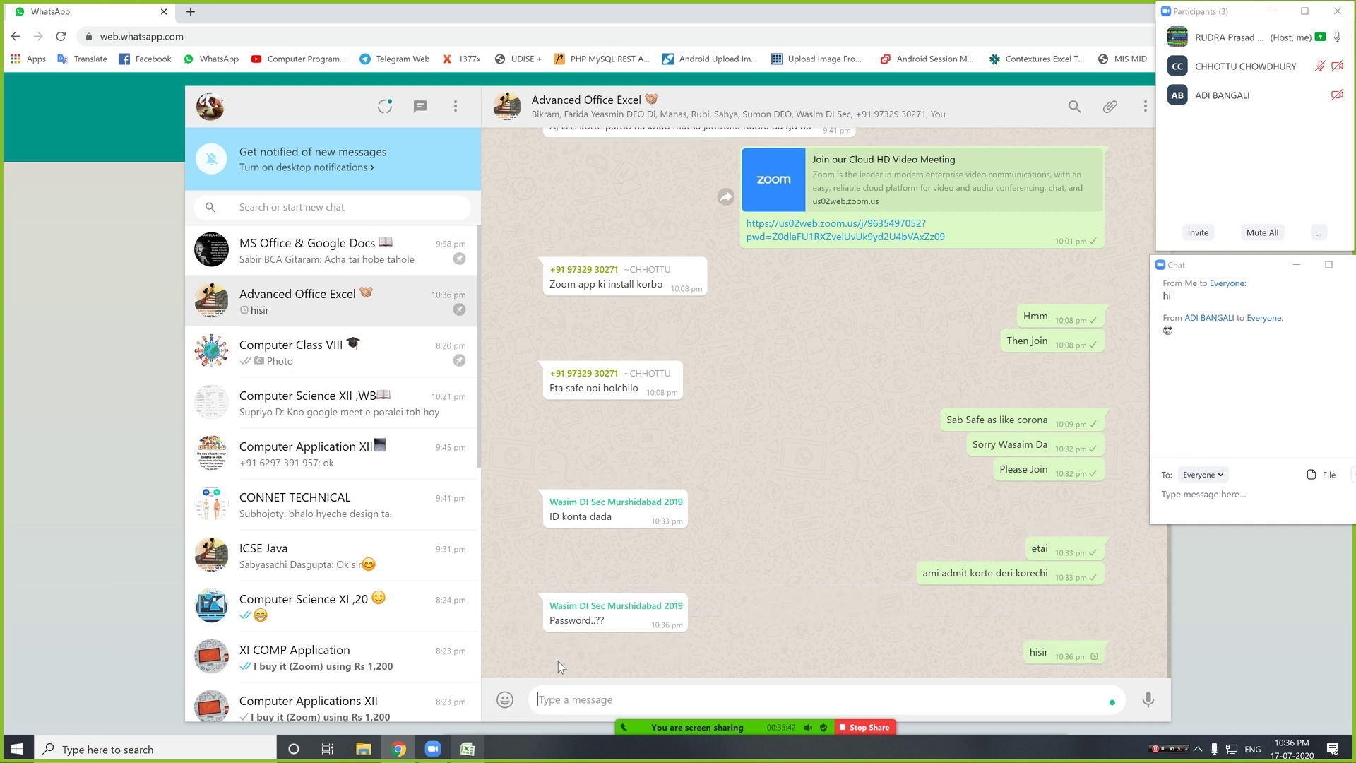
key(alt+Tab)
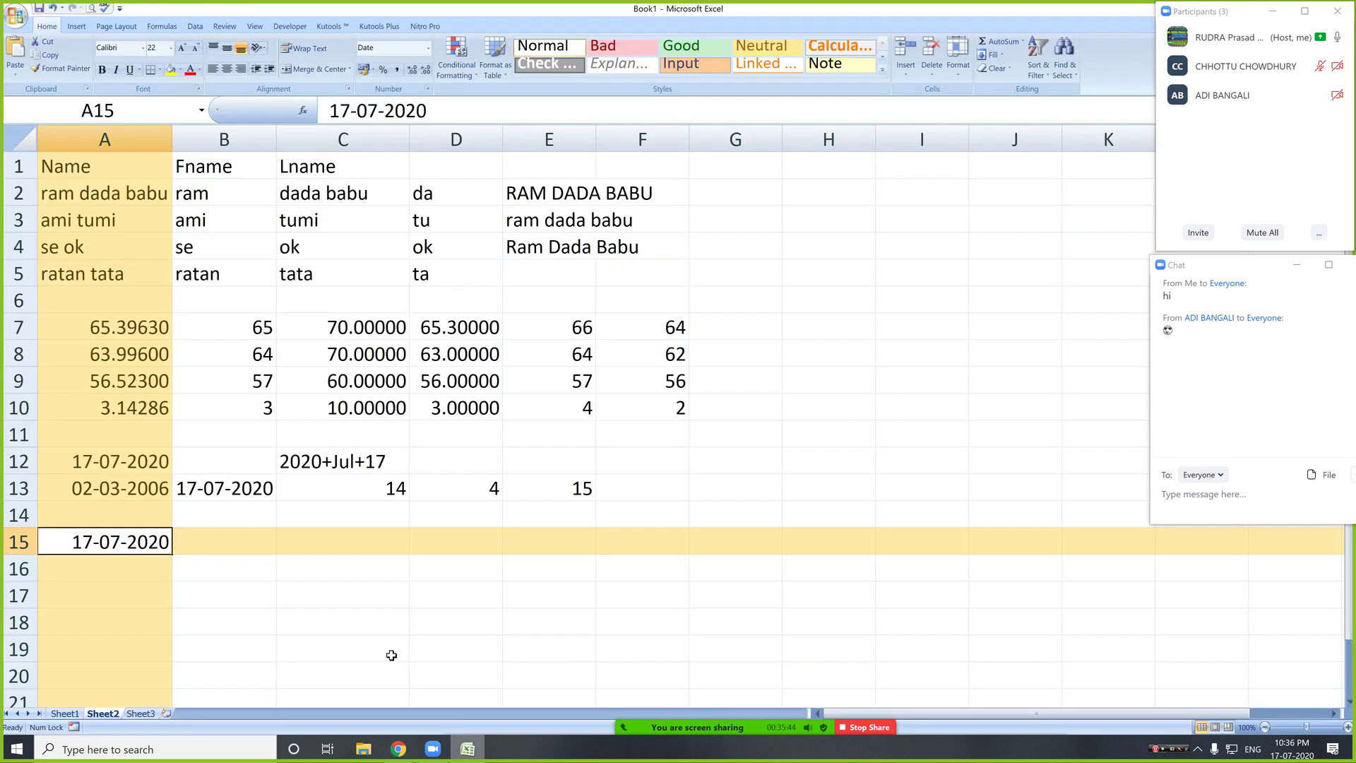
- Edit A15's date to read 18-011-2014
click(294, 654)
click(136, 546)
double_click(94, 542)
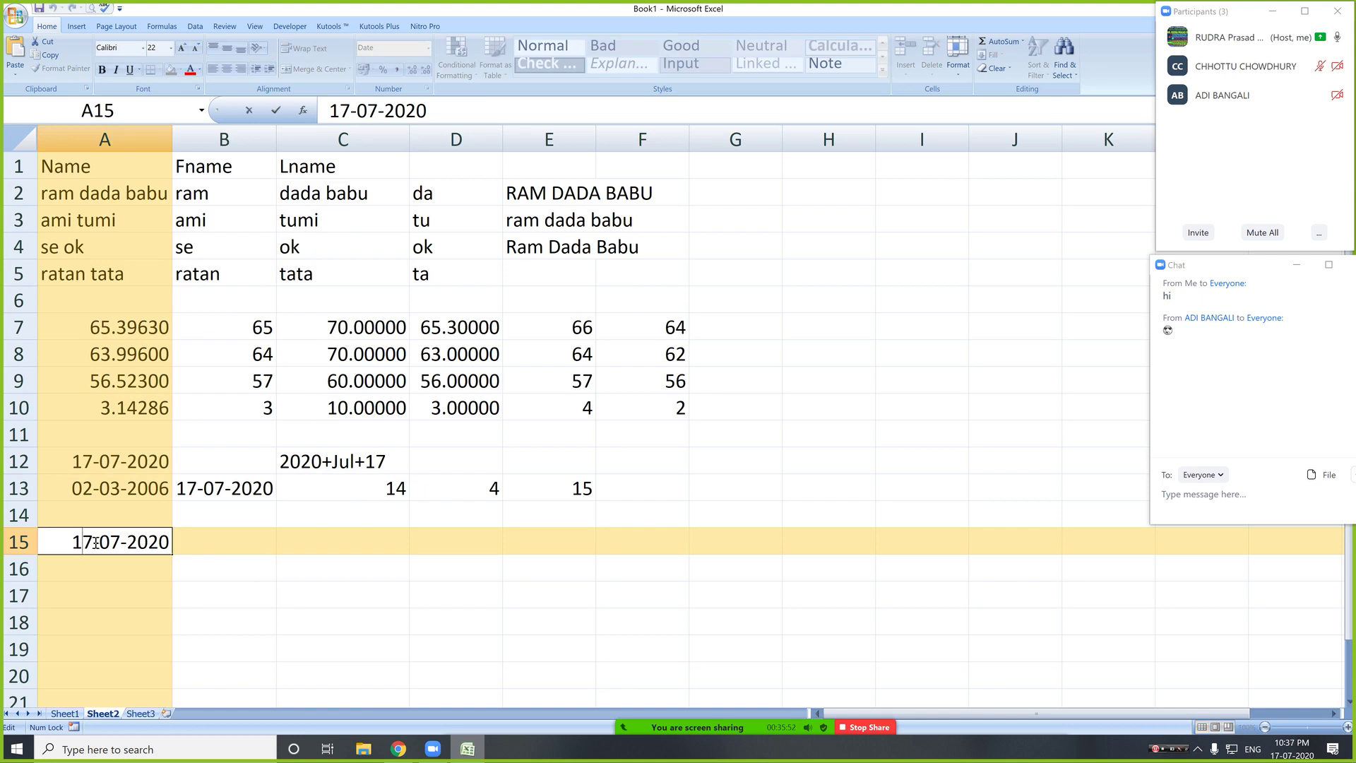
key(BackSpace)
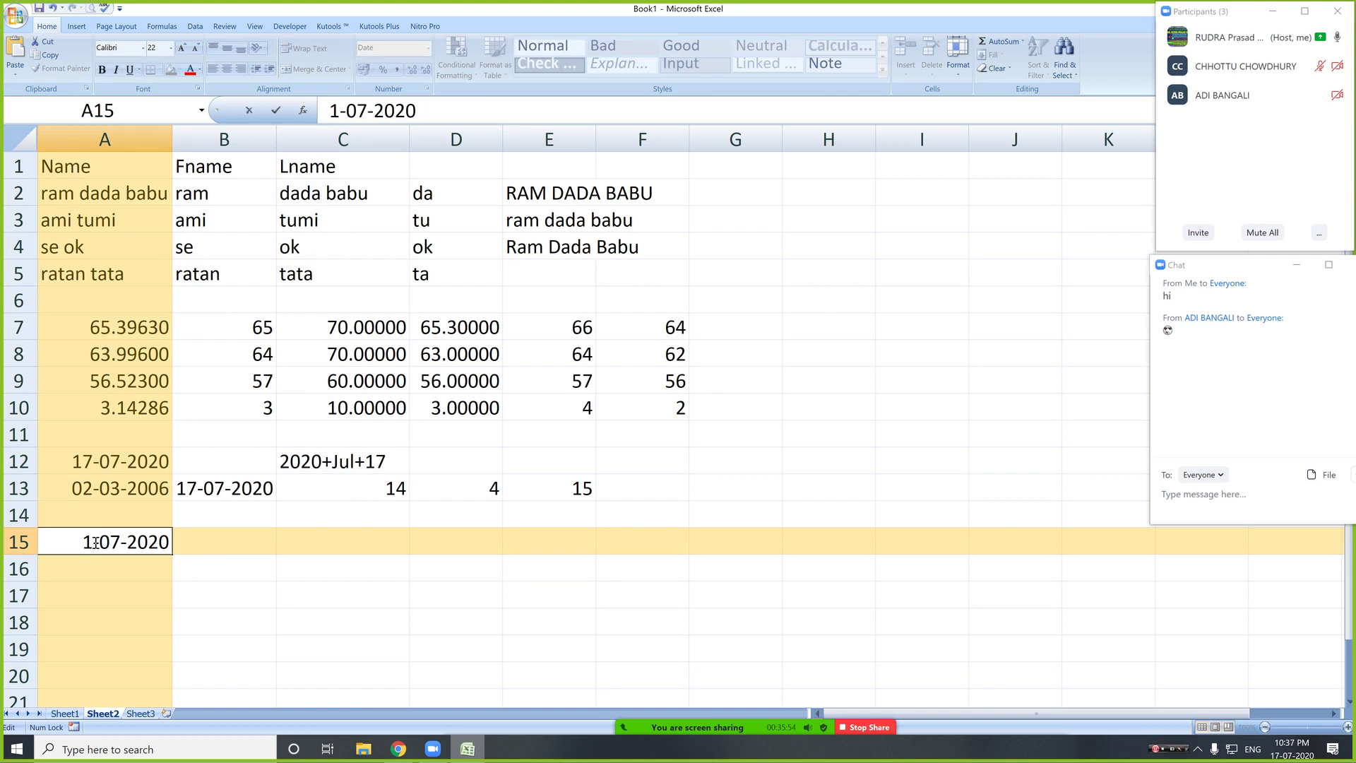
text(8)
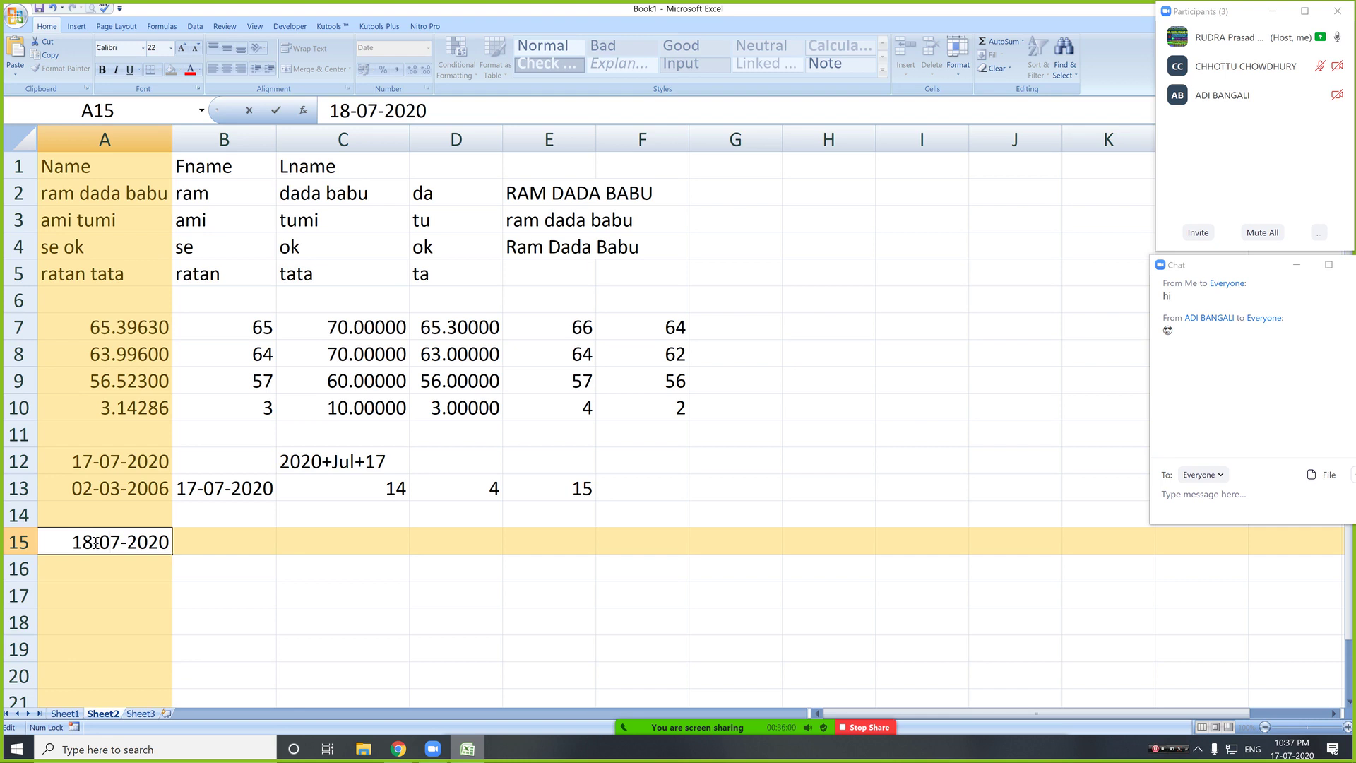
text(11)
key(Delete)
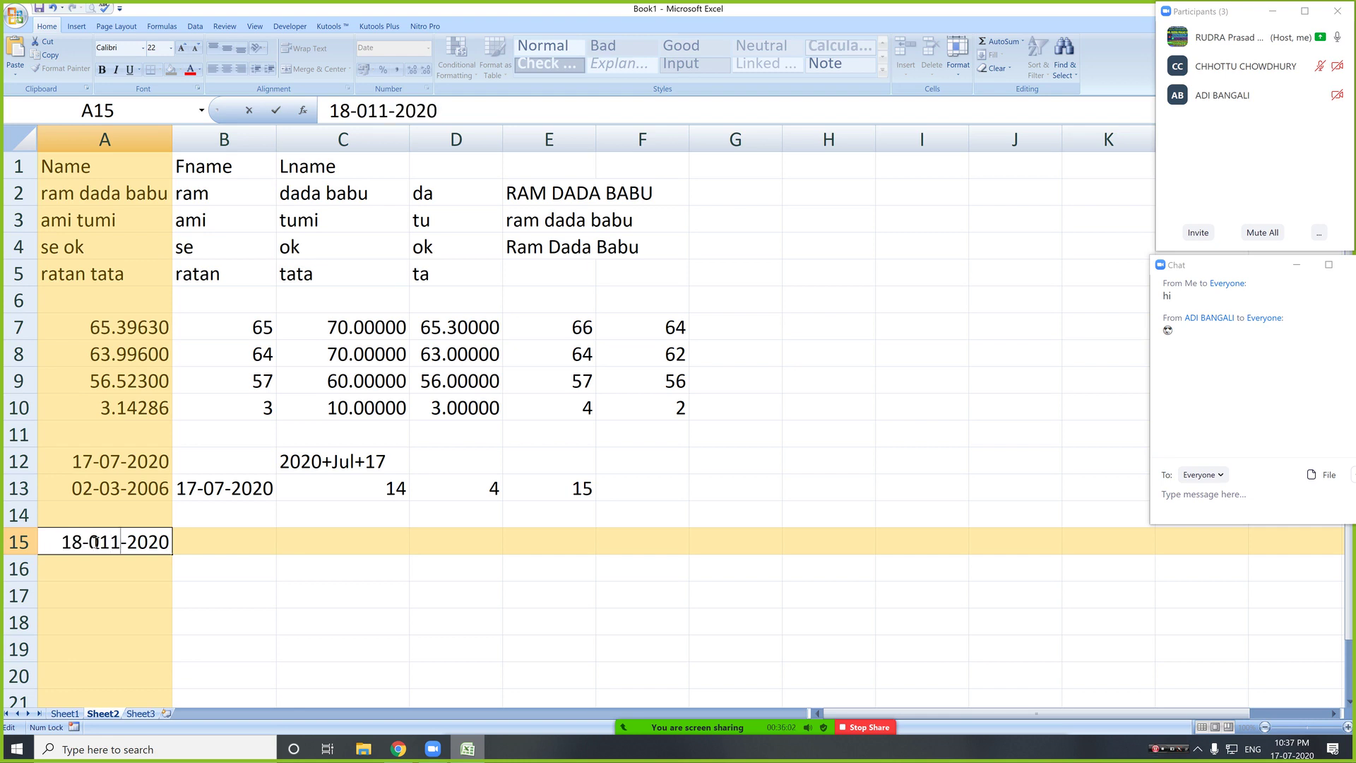
key(Right)
key(Delete)
key(Delete)
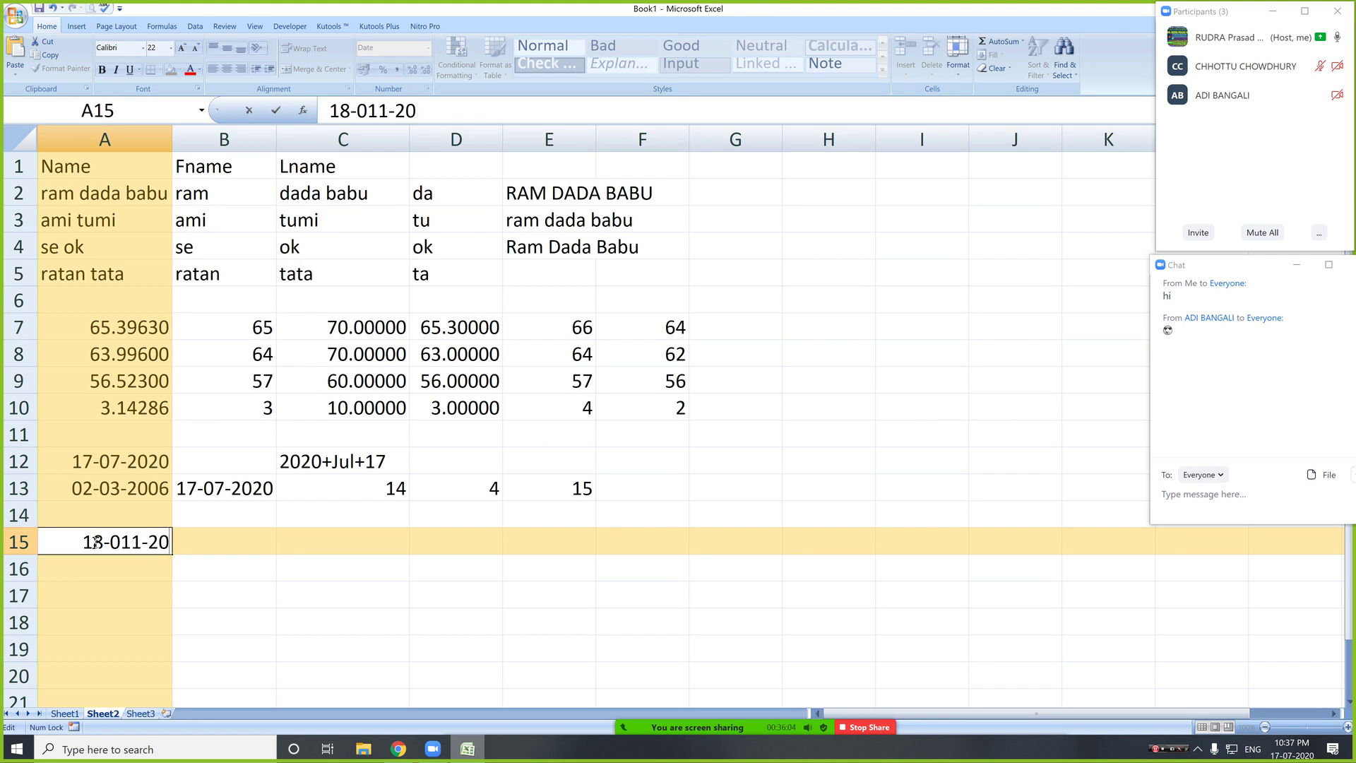
text(14)
key(Return)
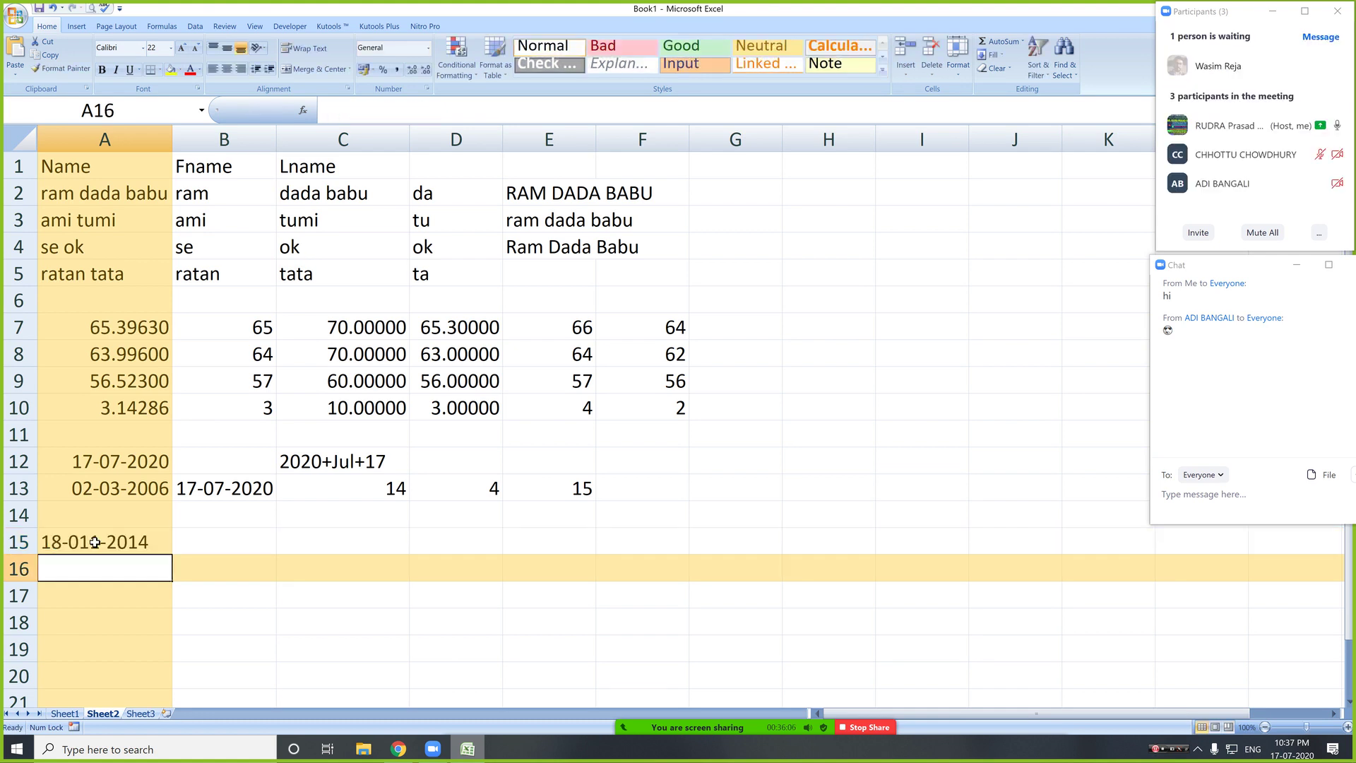
- Admit the waiting Zoom participant and apply the Short Date format to A15
key(Up)
key(Right)
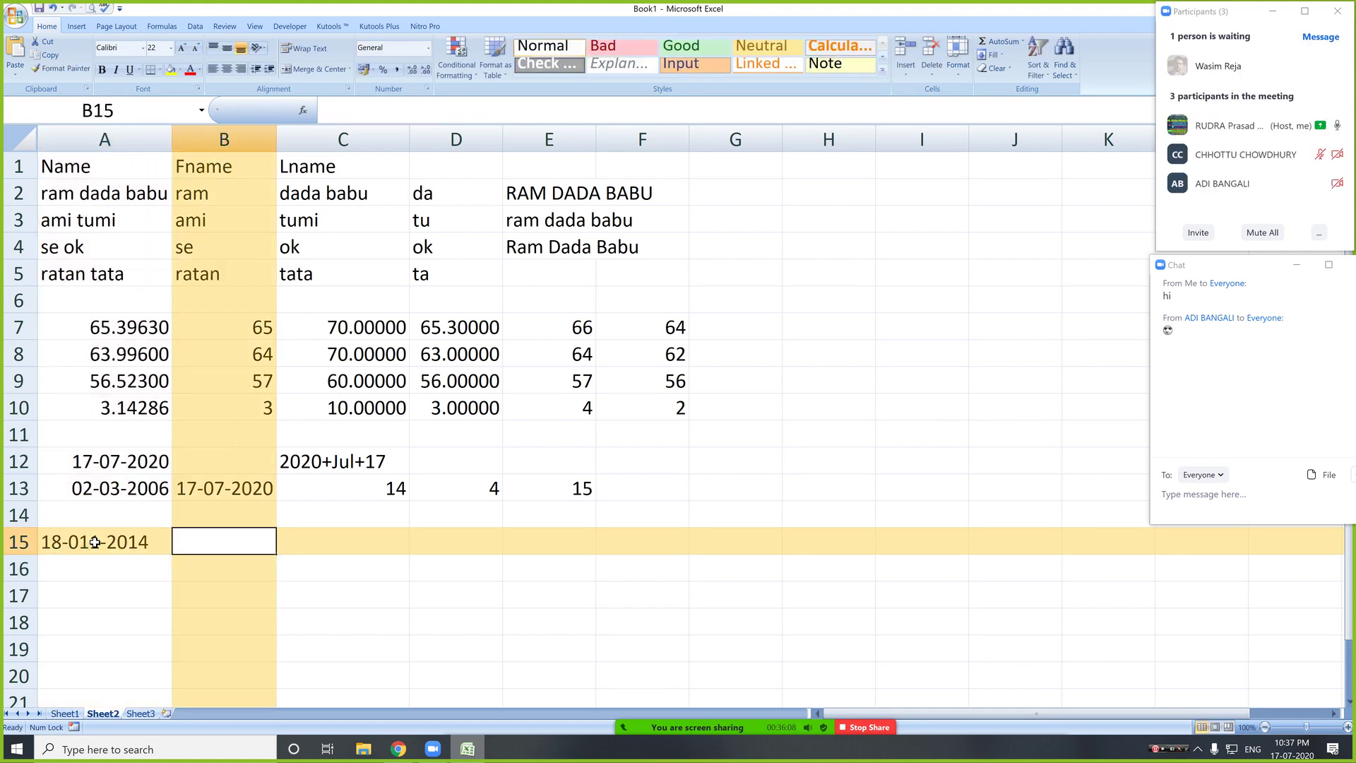
click(1270, 70)
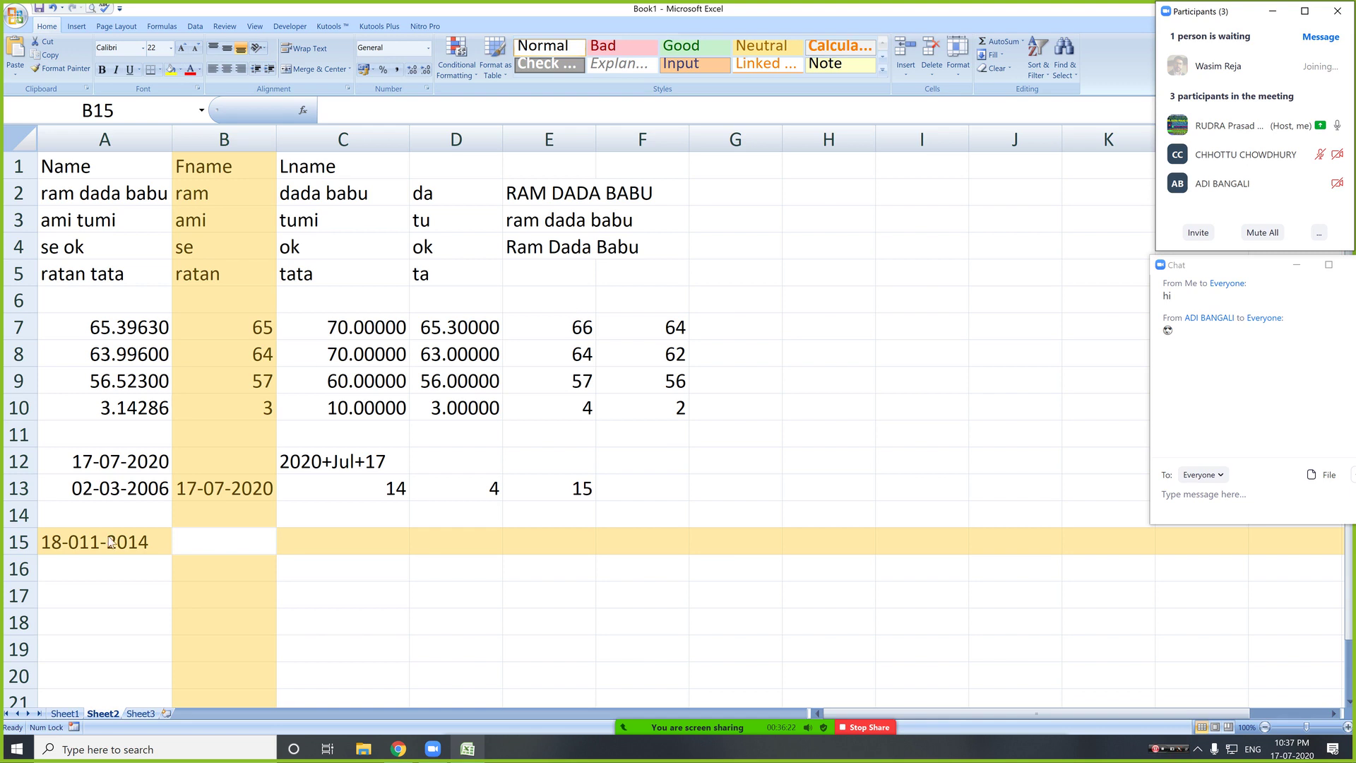
click(86, 542)
double_click(87, 542)
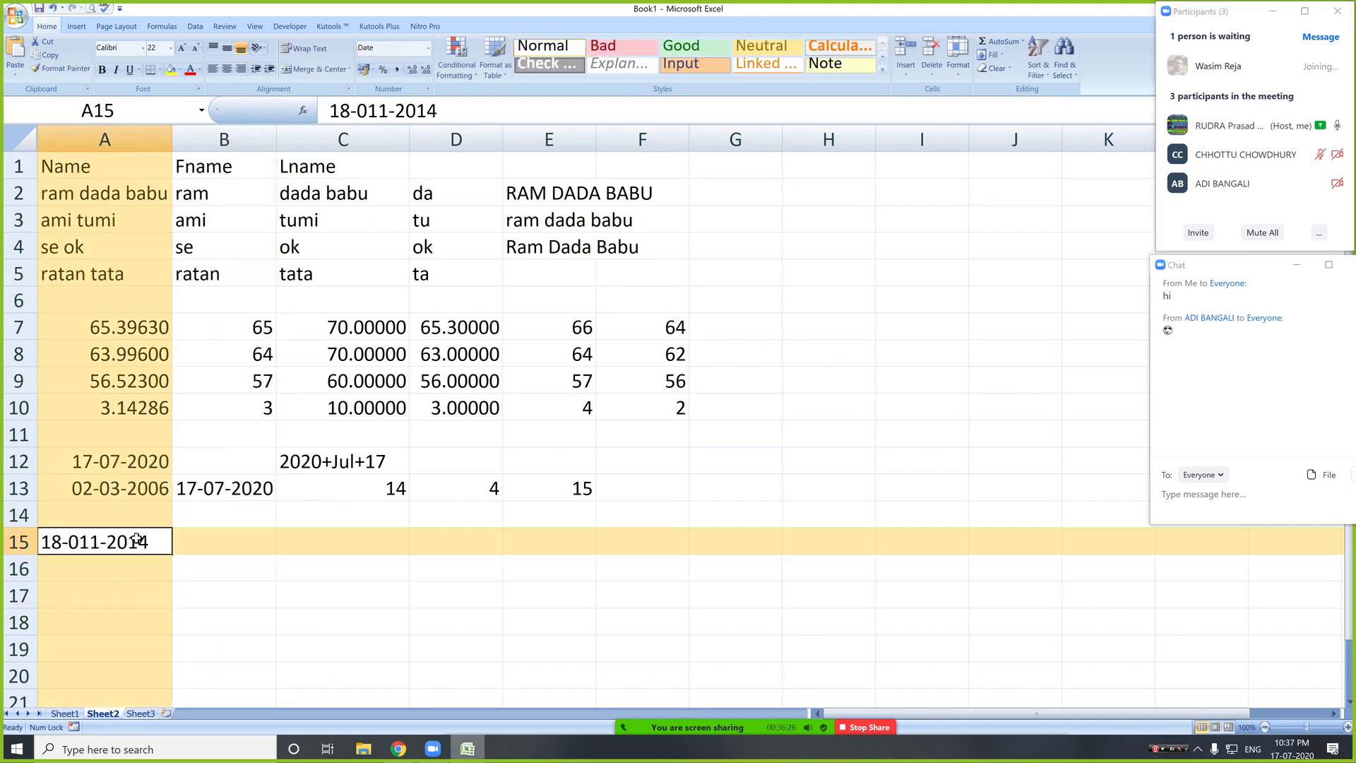
key(Escape)
click(428, 48)
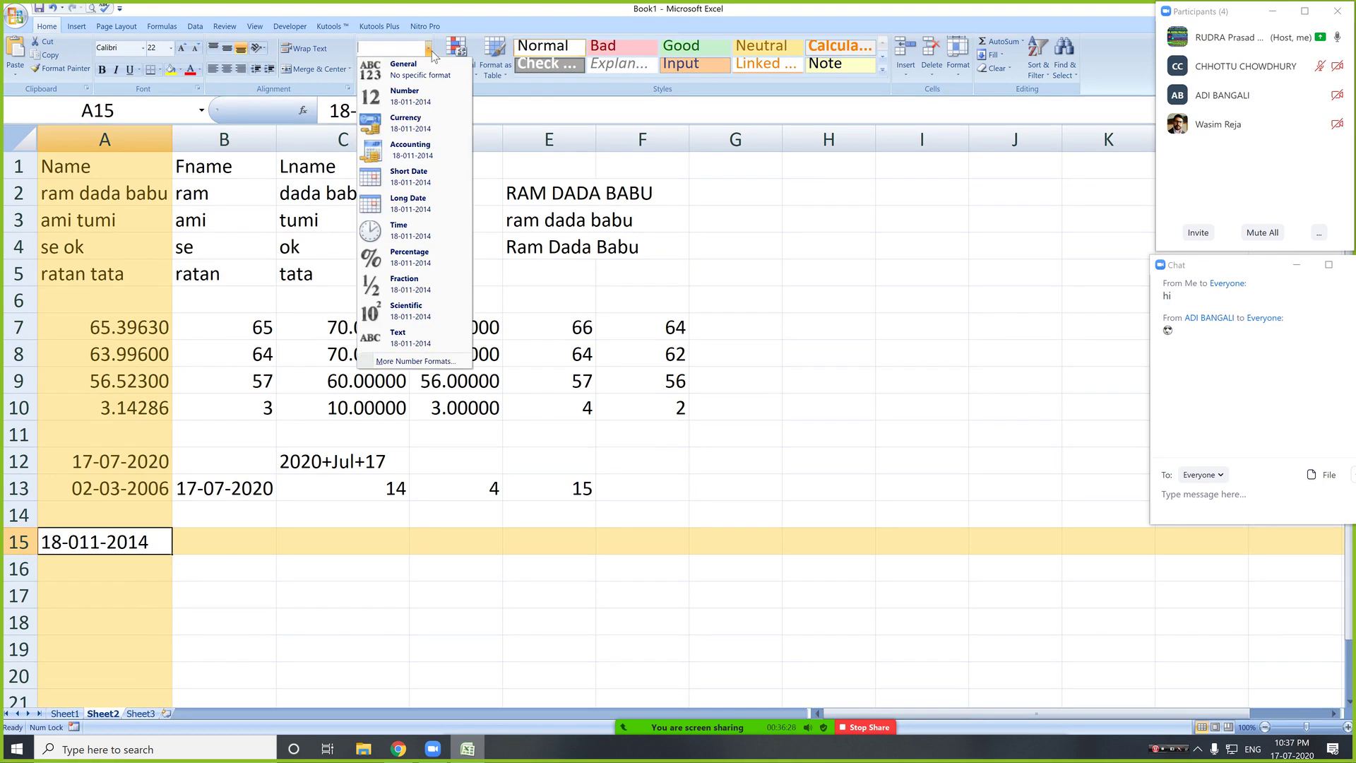
click(406, 177)
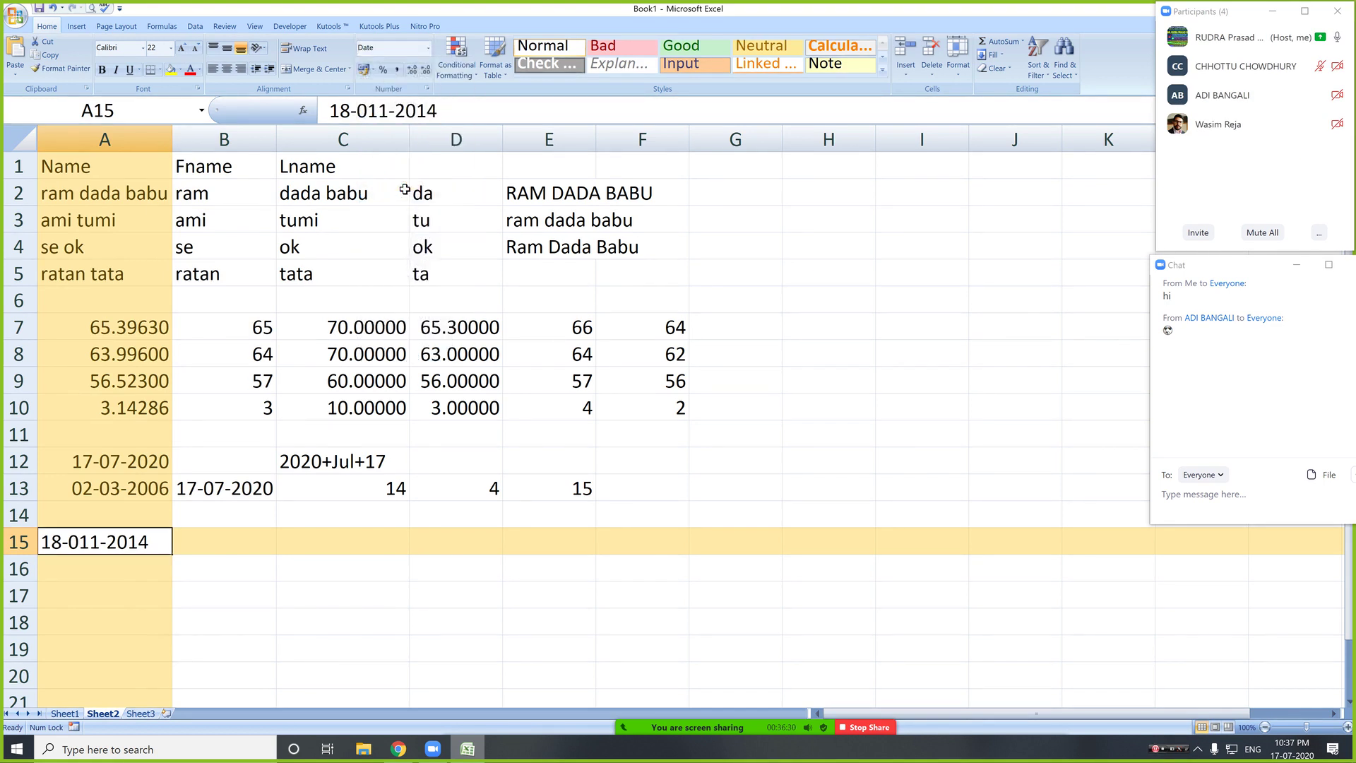
- Remove the extra 0 to make 18-11-2014, then re-insert it to restore 18-011-2014
double_click(75, 546)
key(BackSpace)
key(Return)
key(Up)
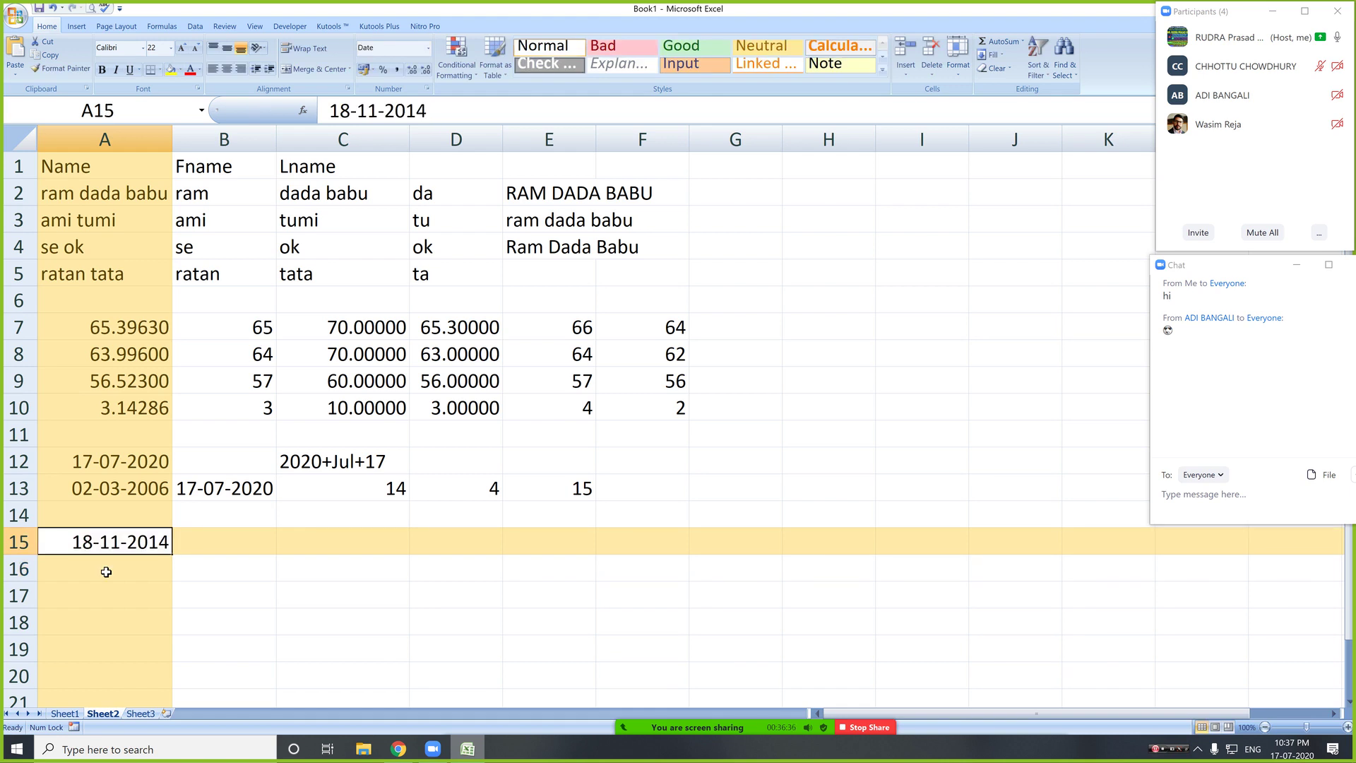
key(F2)
key(Left)
key(Left)
key(Left)
key(Left)
key(Left)
key(Left)
key(Left)
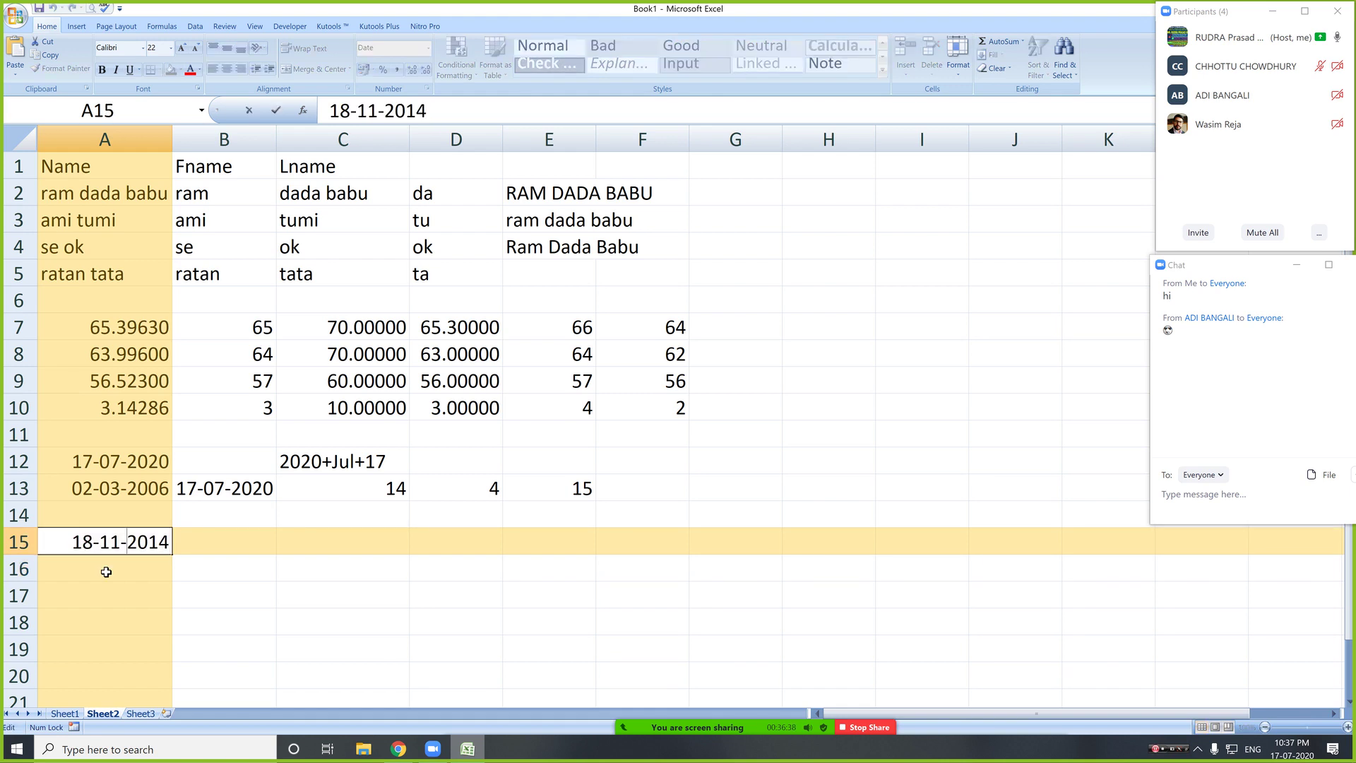
text(0)
key(Return)
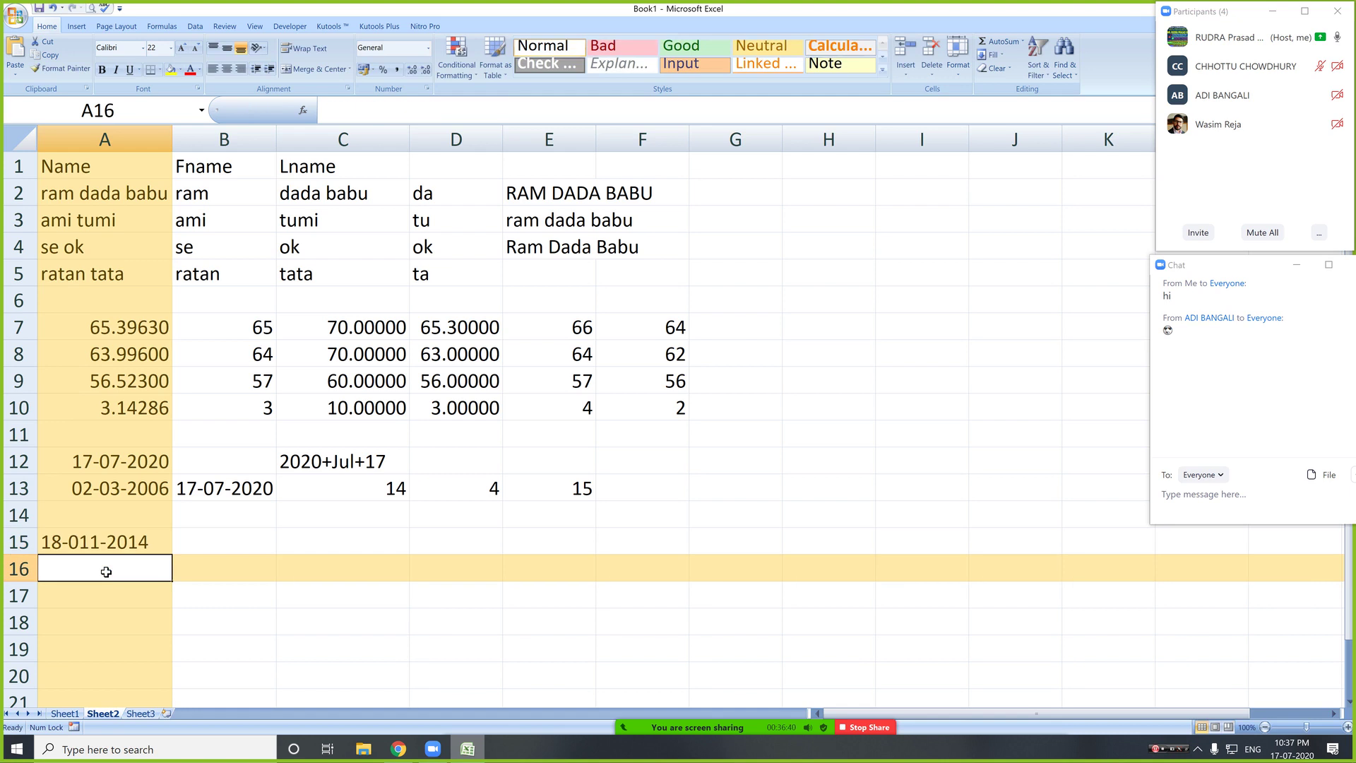
click(134, 545)
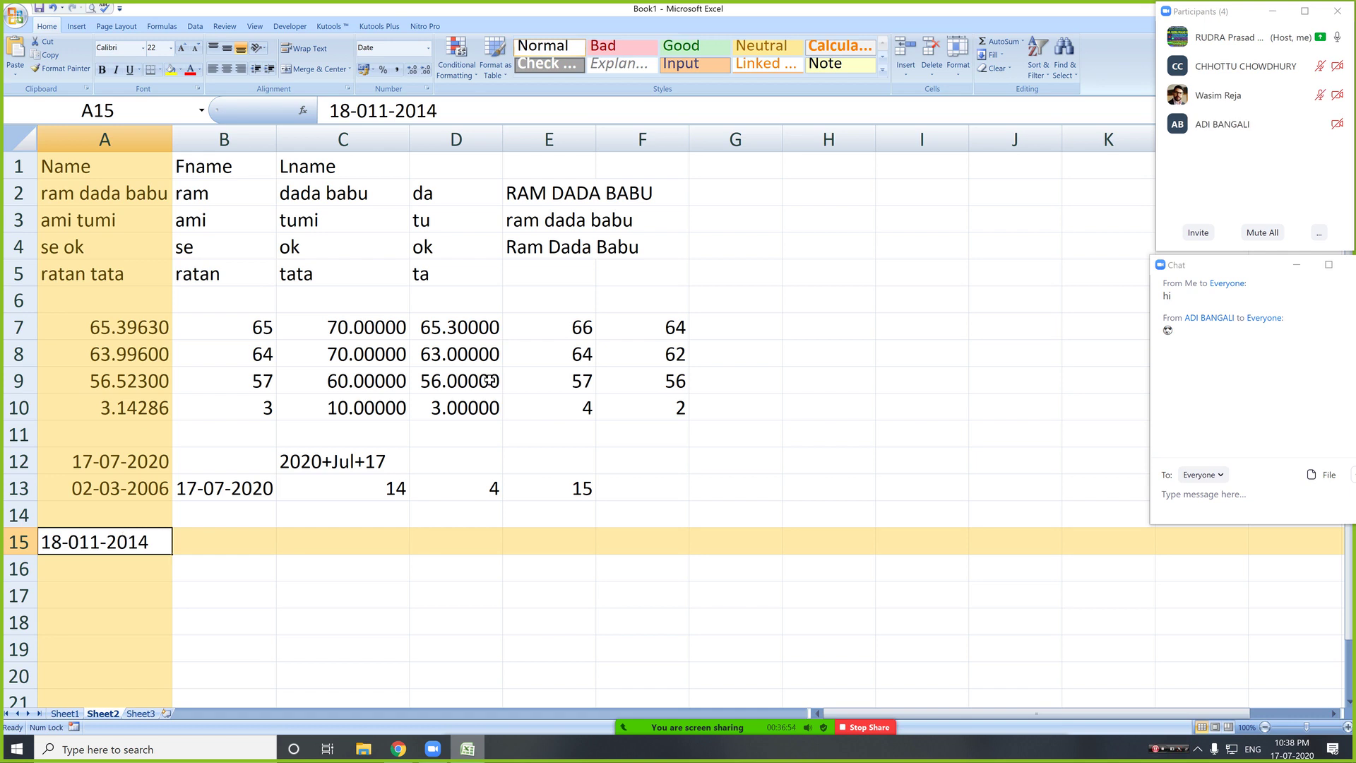
double_click(596, 139)
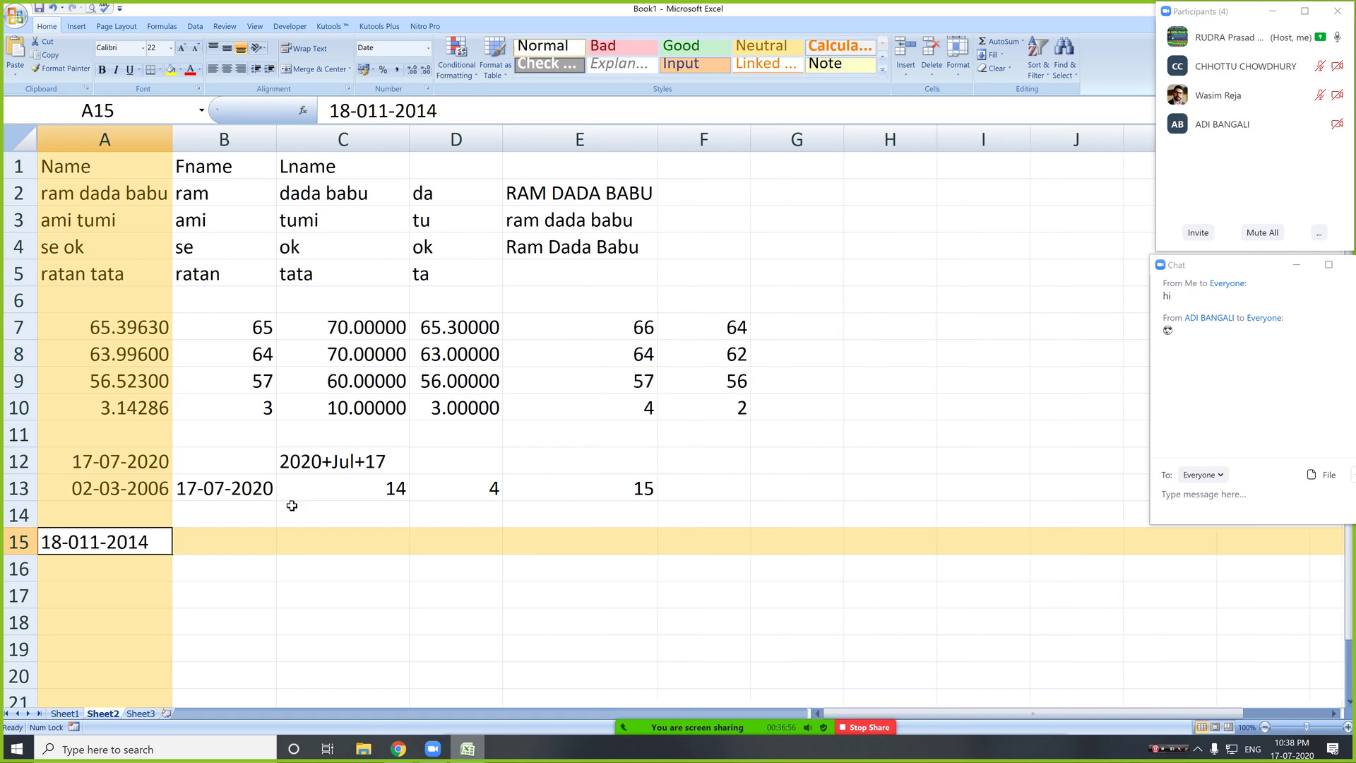
double_click(79, 542)
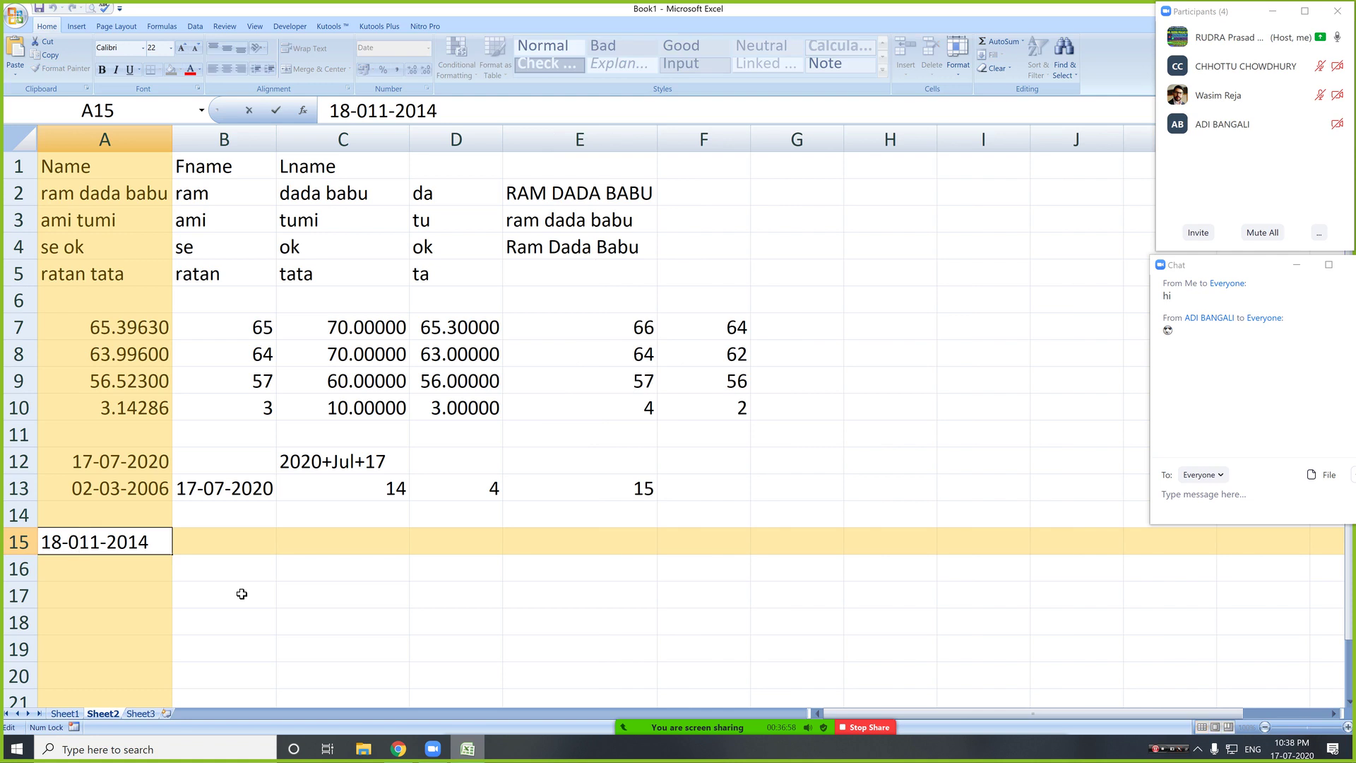
key(BackSpace)
key(Return)
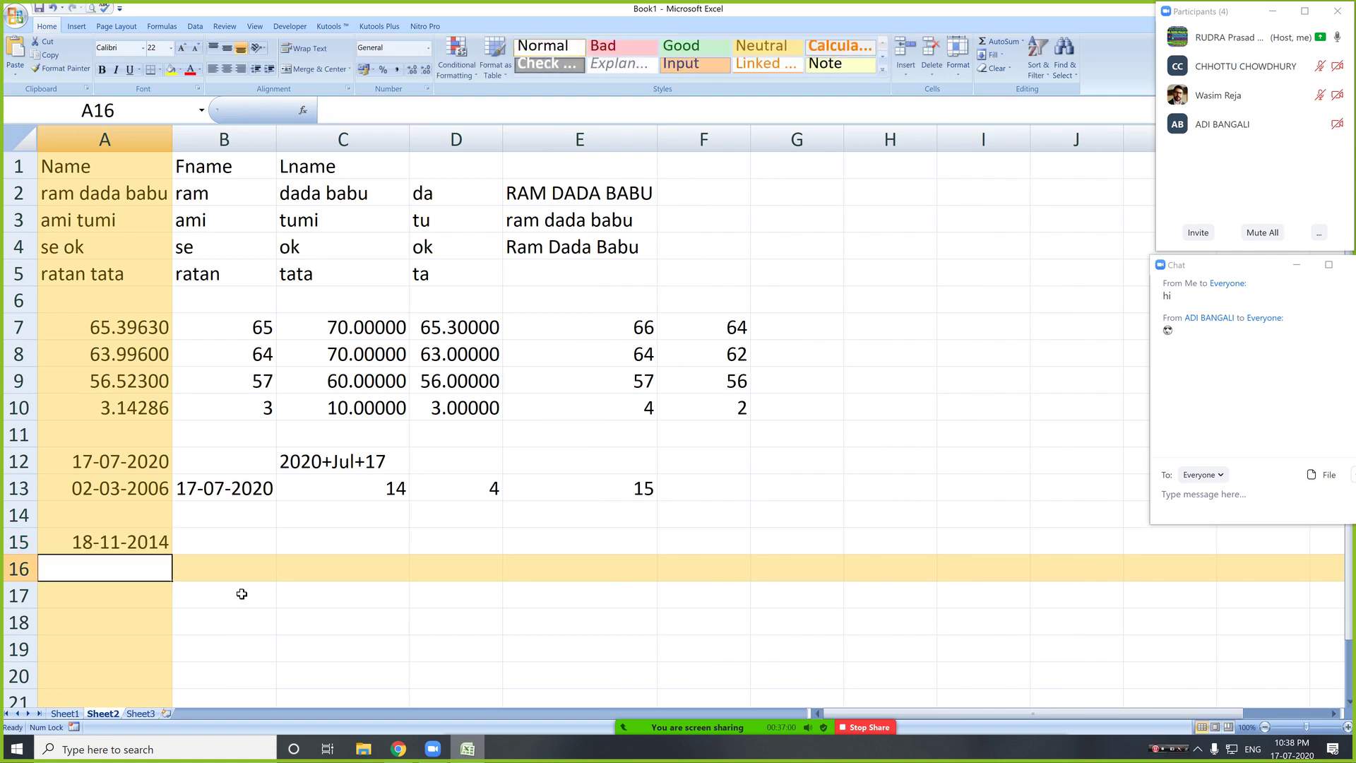
click(242, 544)
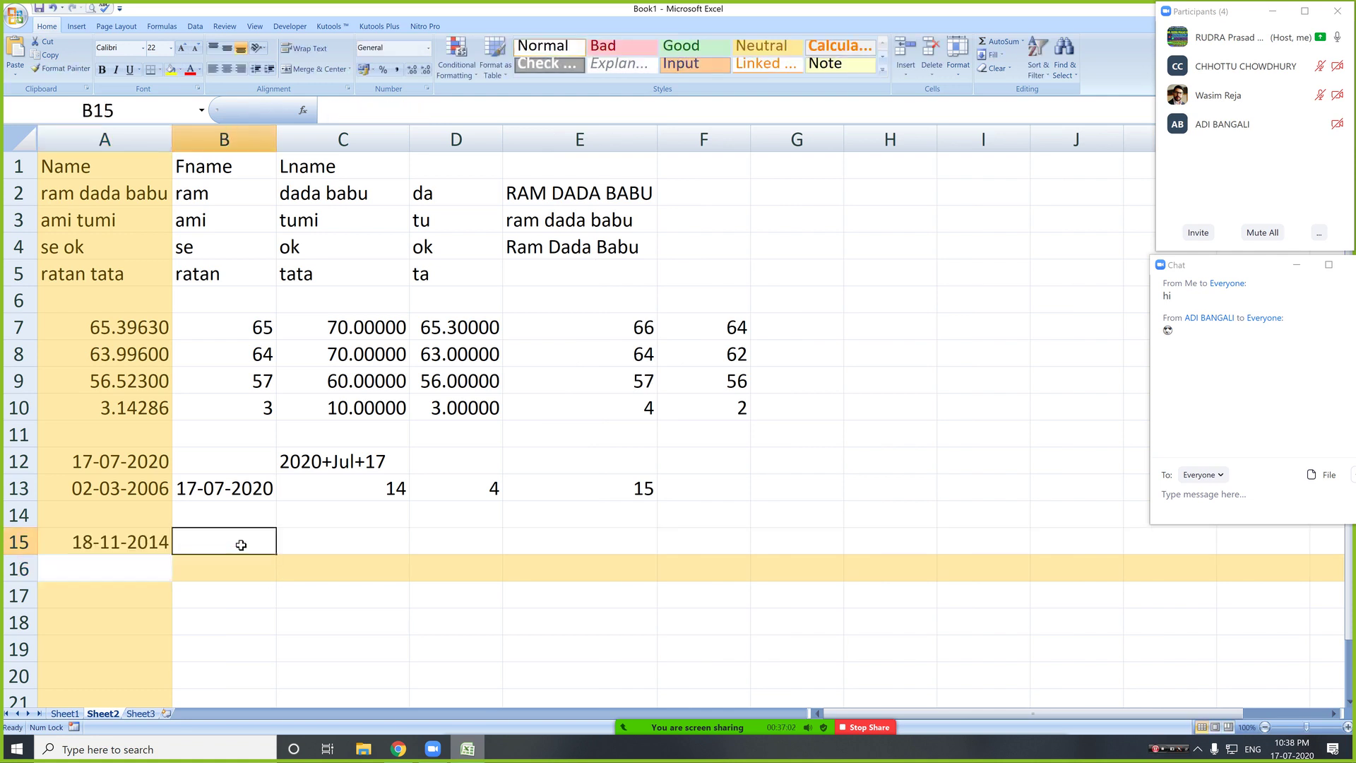
text(=)
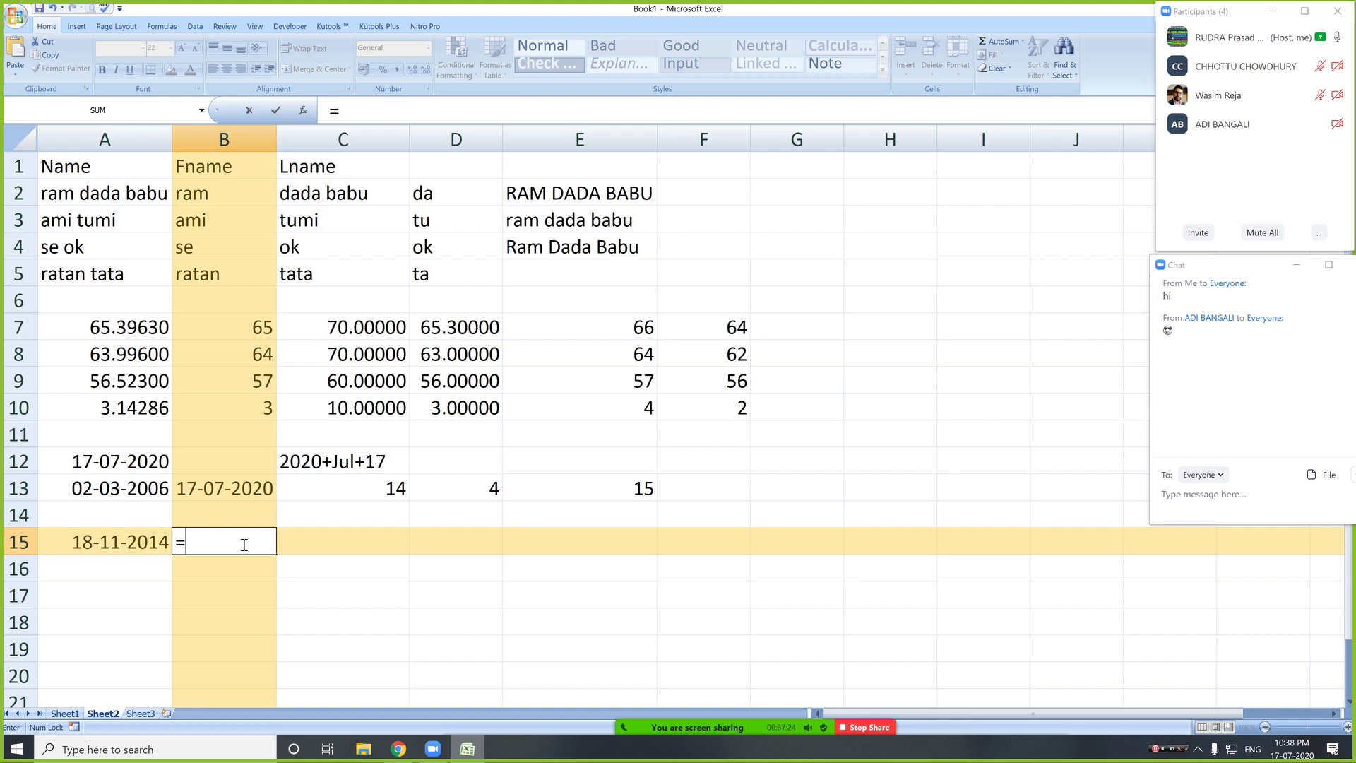
- Enter =LEFT(A15,6)&(YEAR(A15)+60) in B15
text(left()
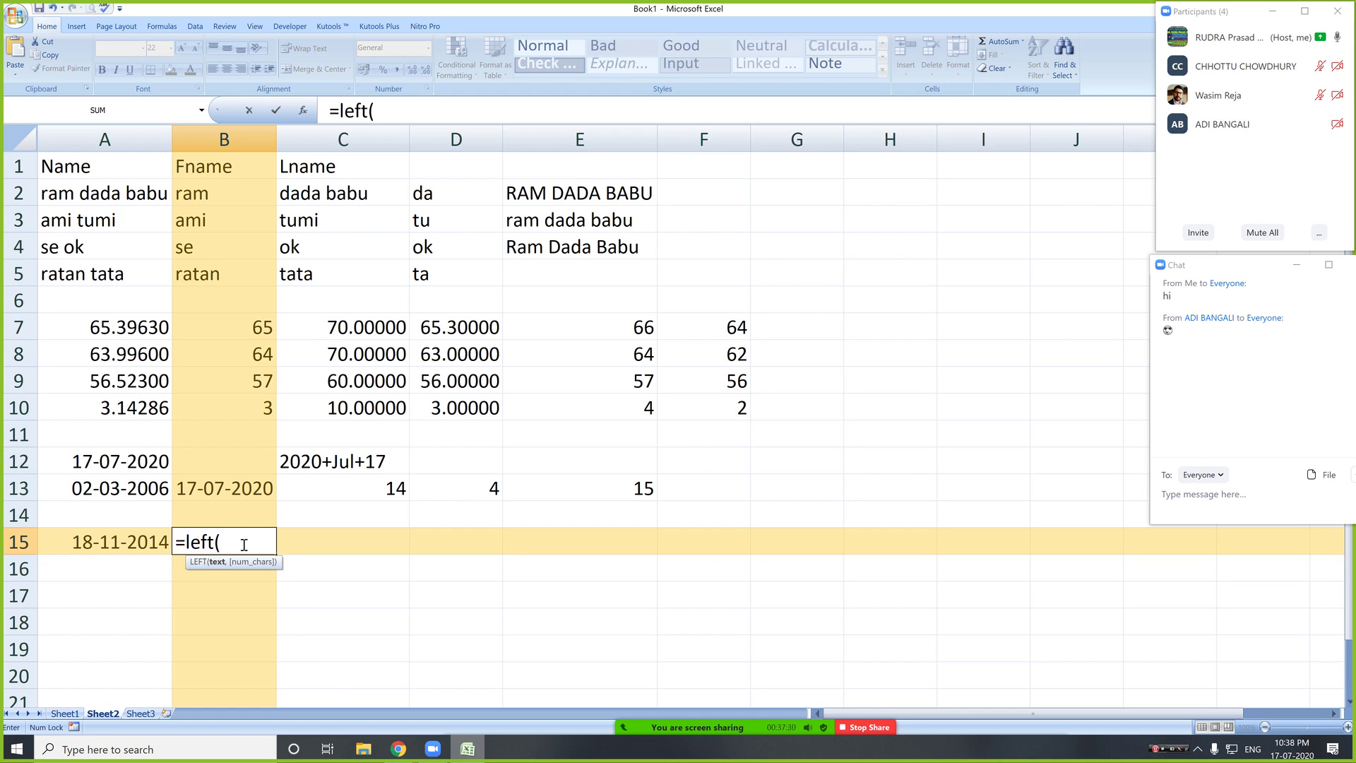
click(128, 546)
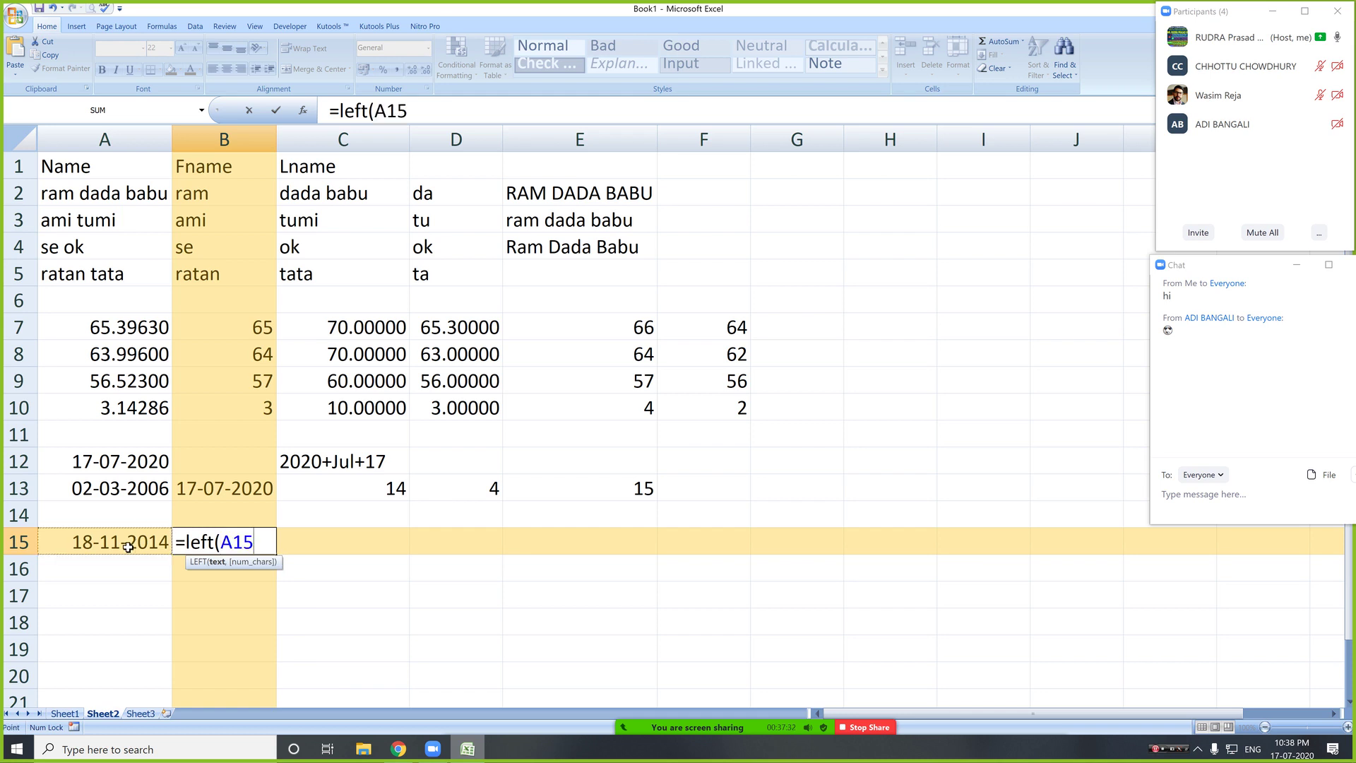
text(,6))
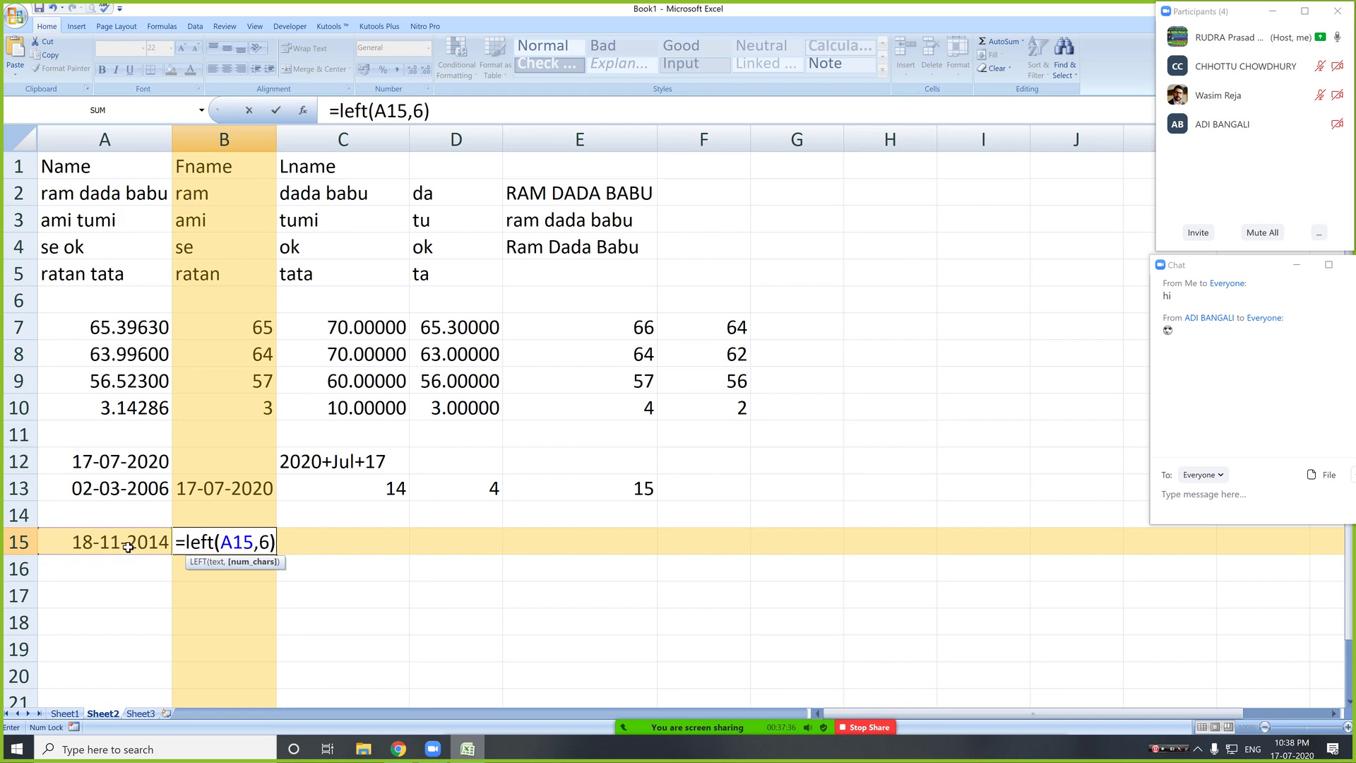
text(&)
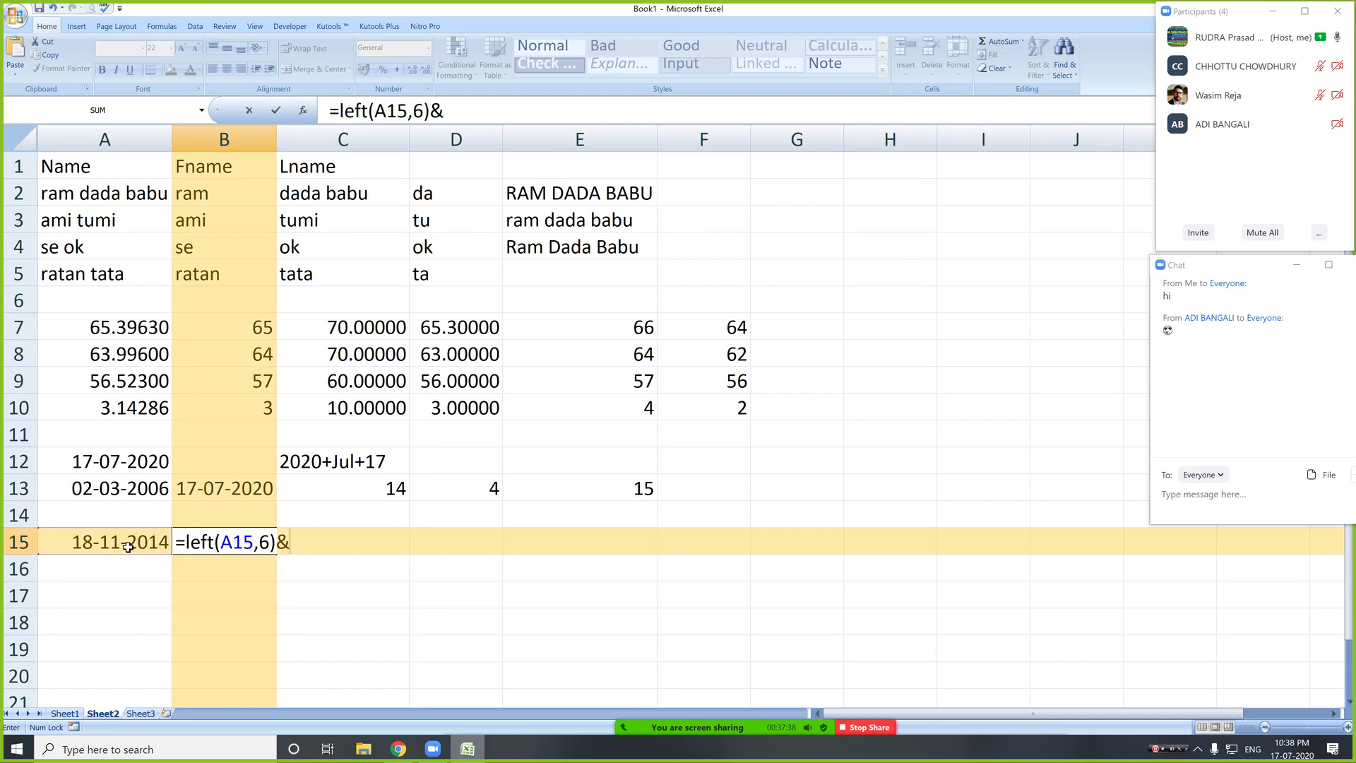
text(year)
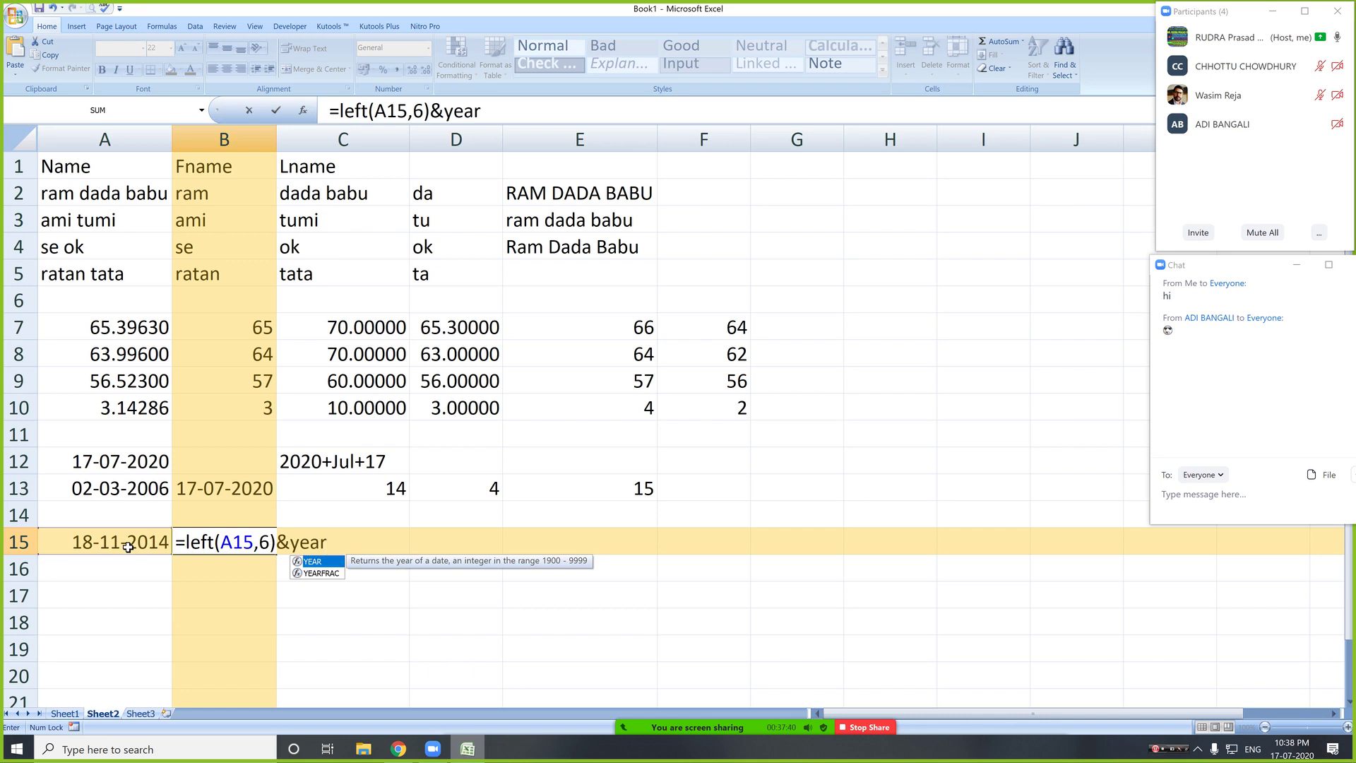
text(()
click(120, 542)
text())
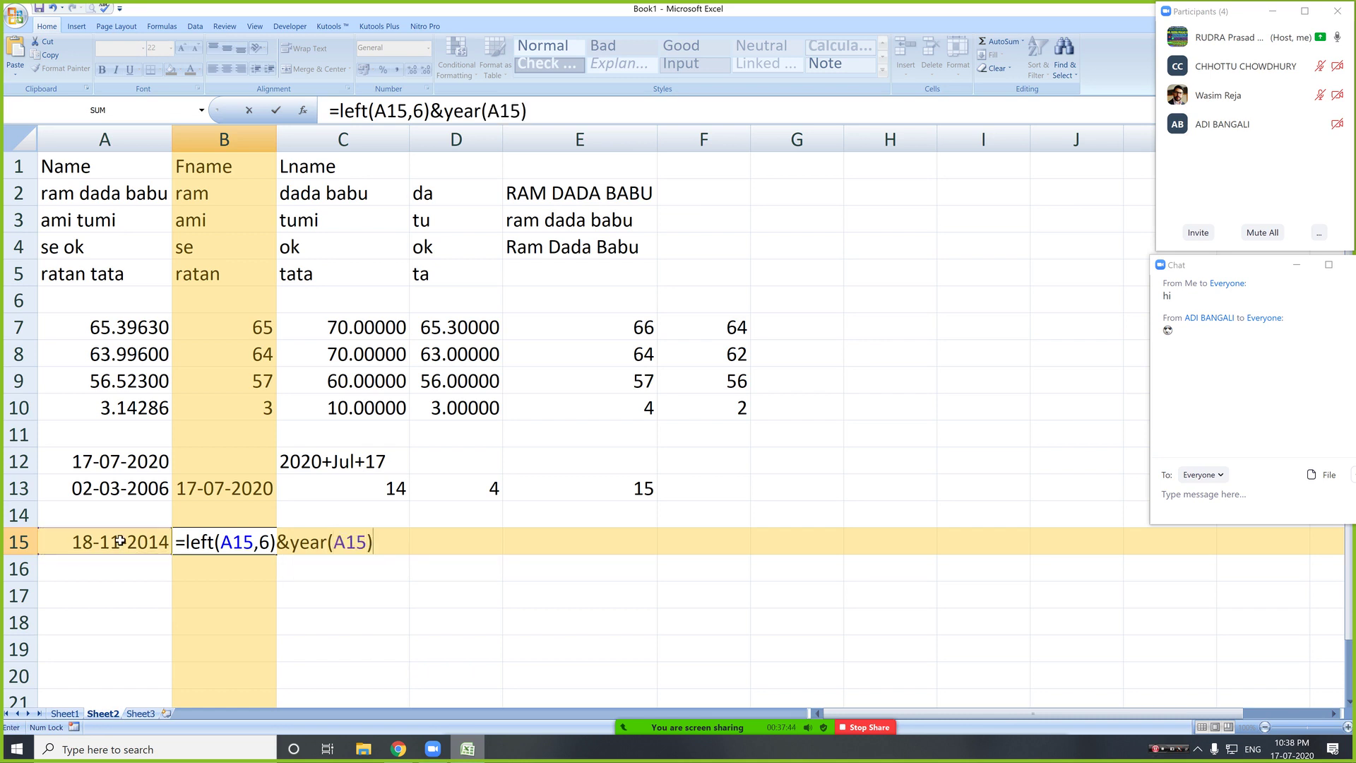
text(+60)
key(Return)
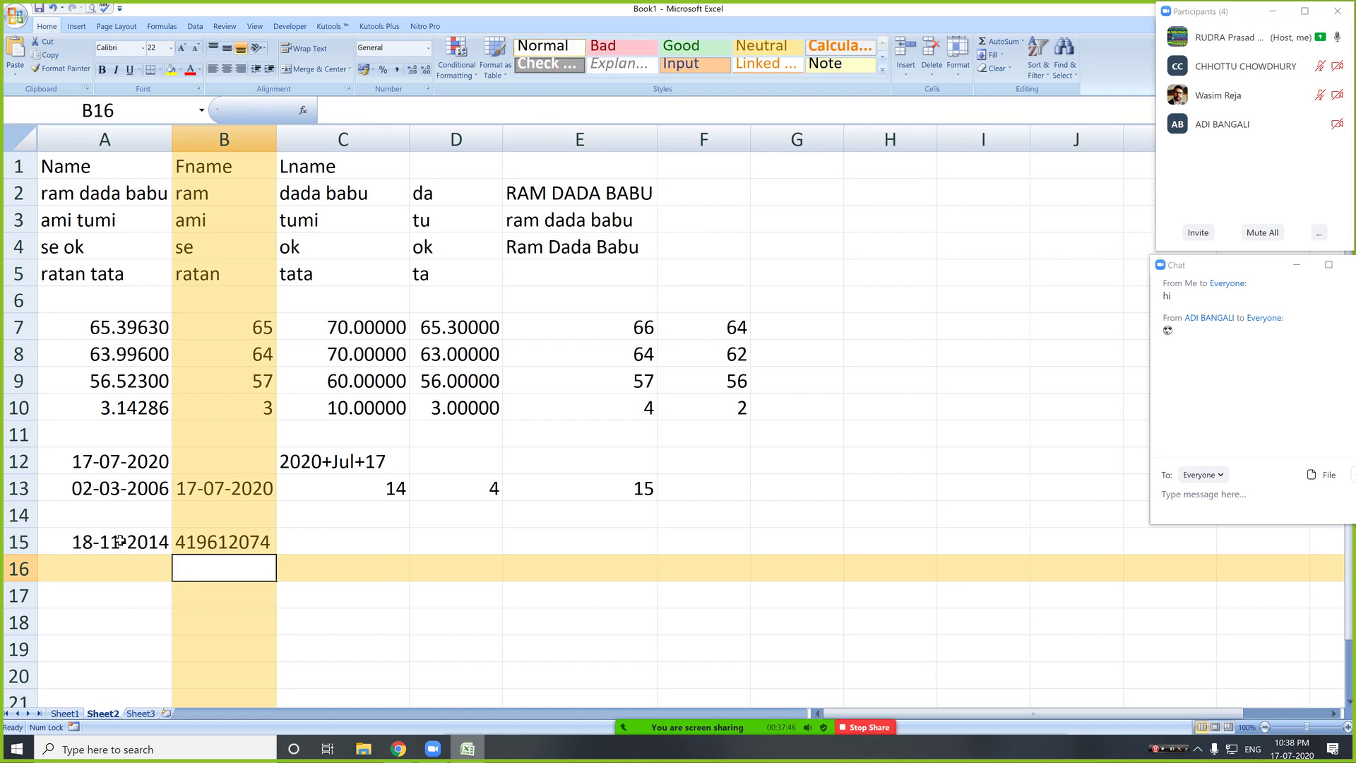
- Apply Short Date format to B15 and wrap its formula in an extra pair of brackets
click(242, 548)
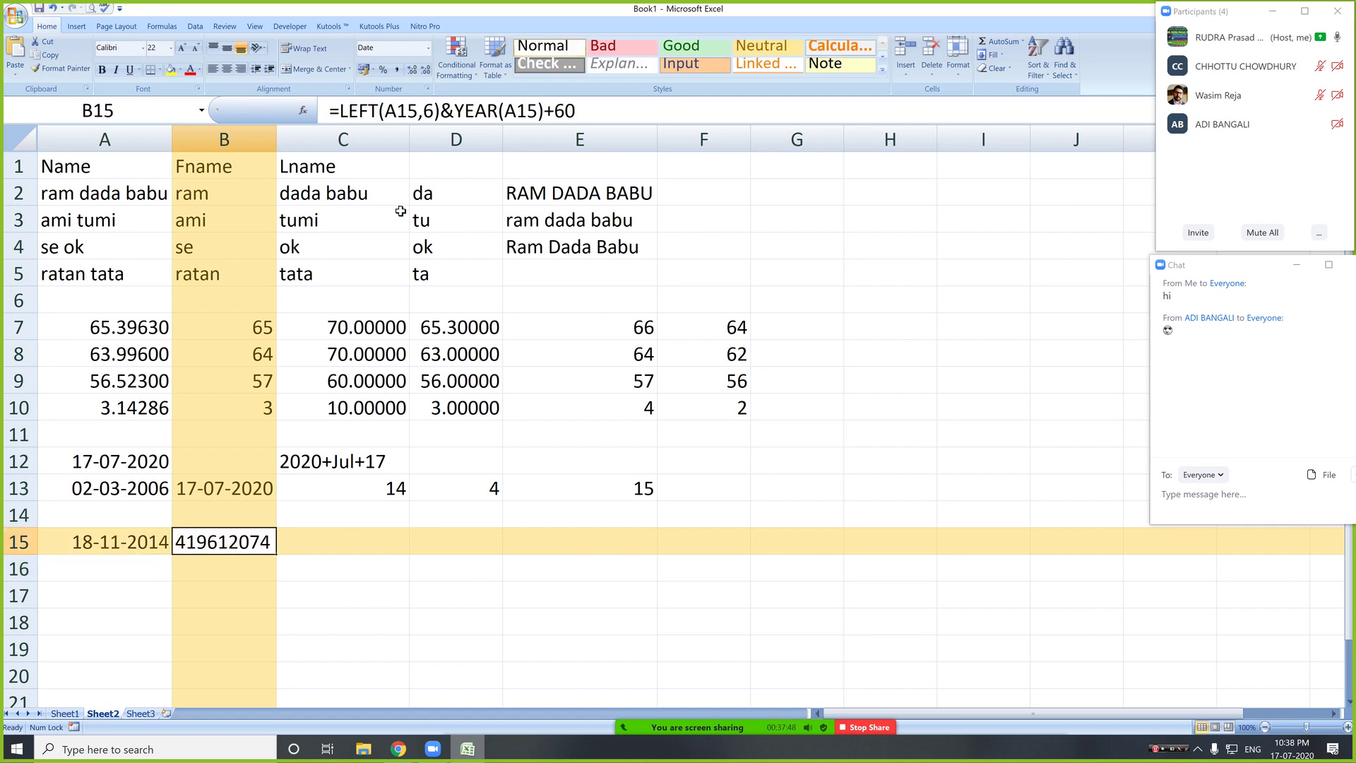
click(427, 47)
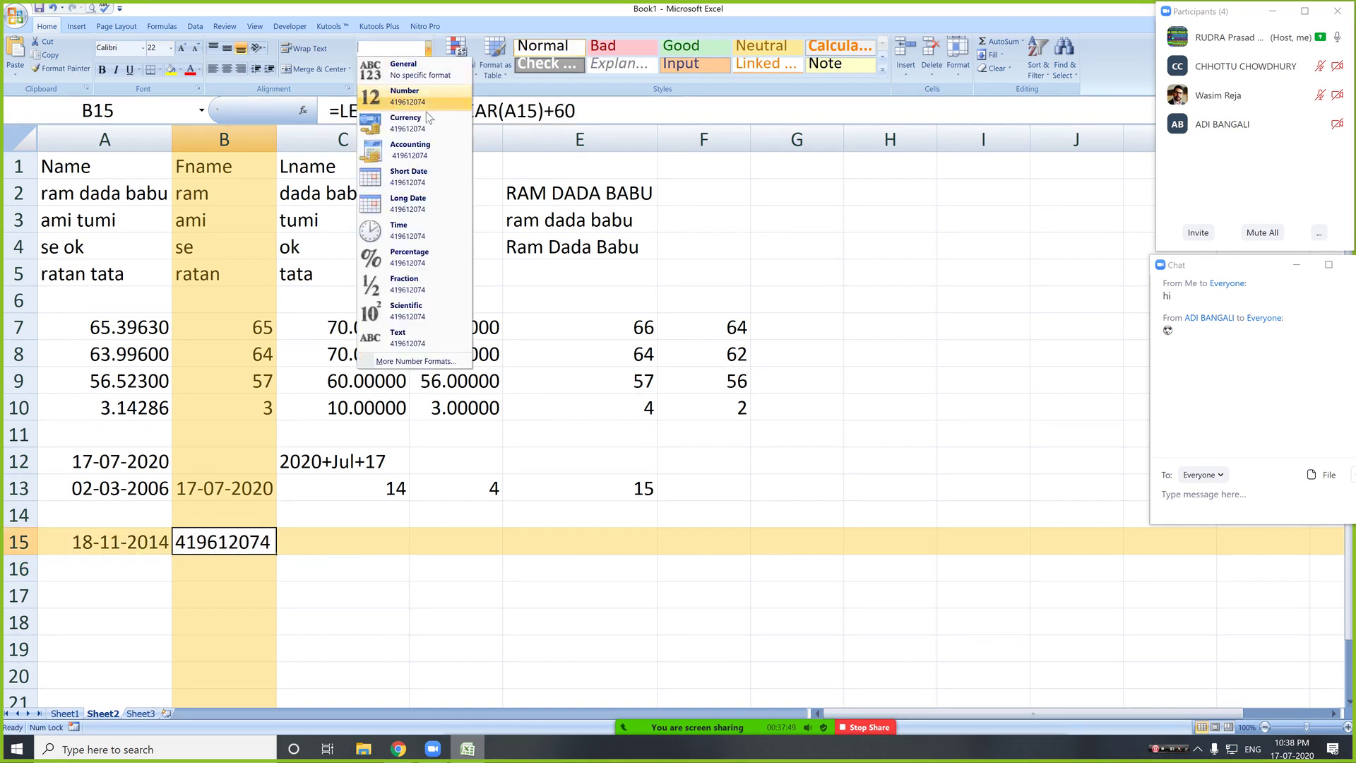
click(423, 179)
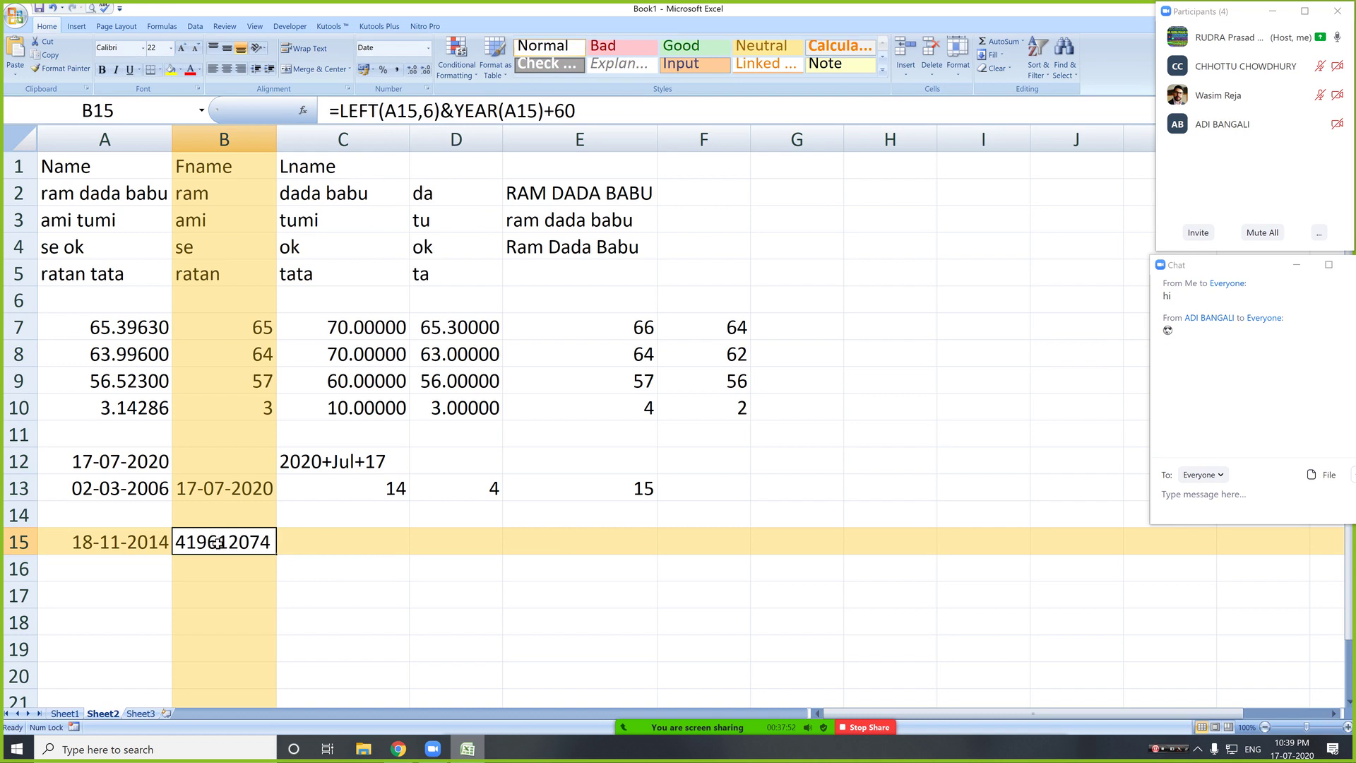
click(459, 111)
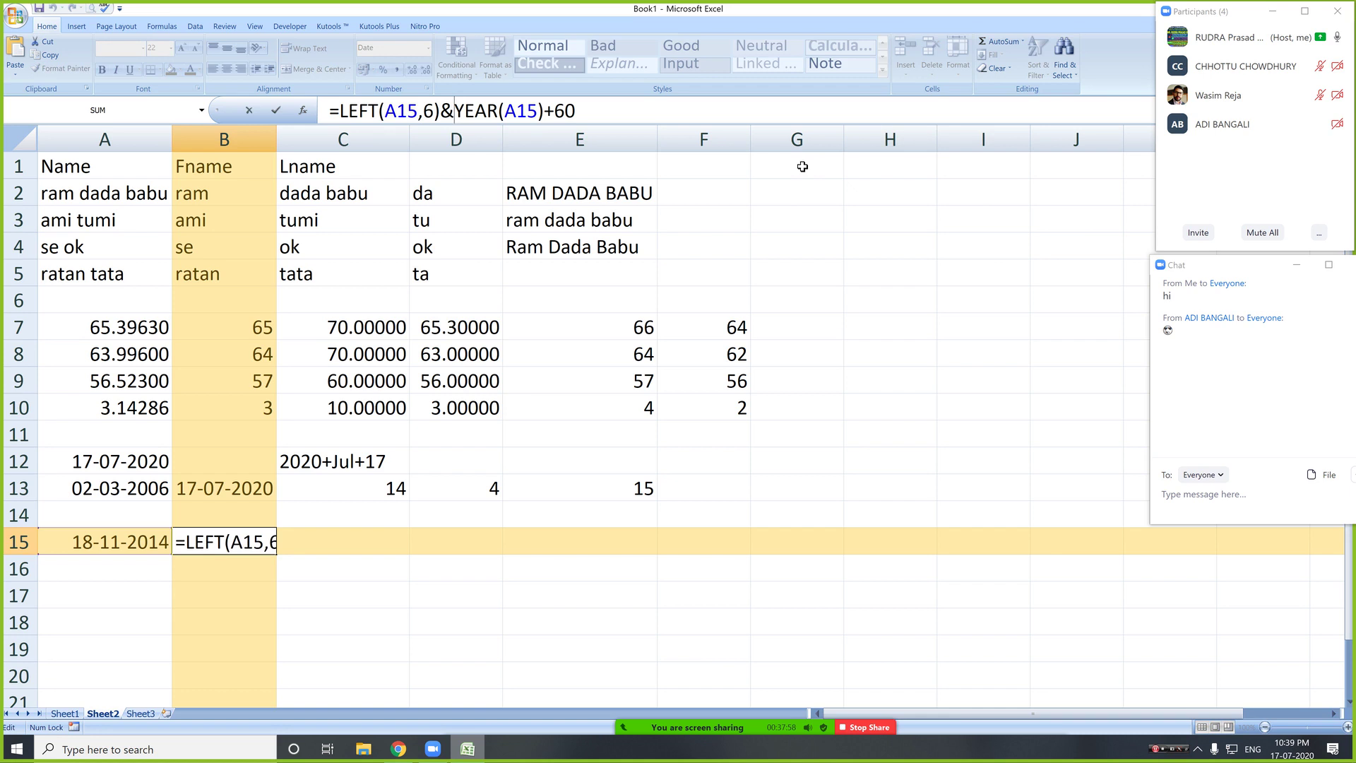
text(()
key(End)
text())
key(Return)
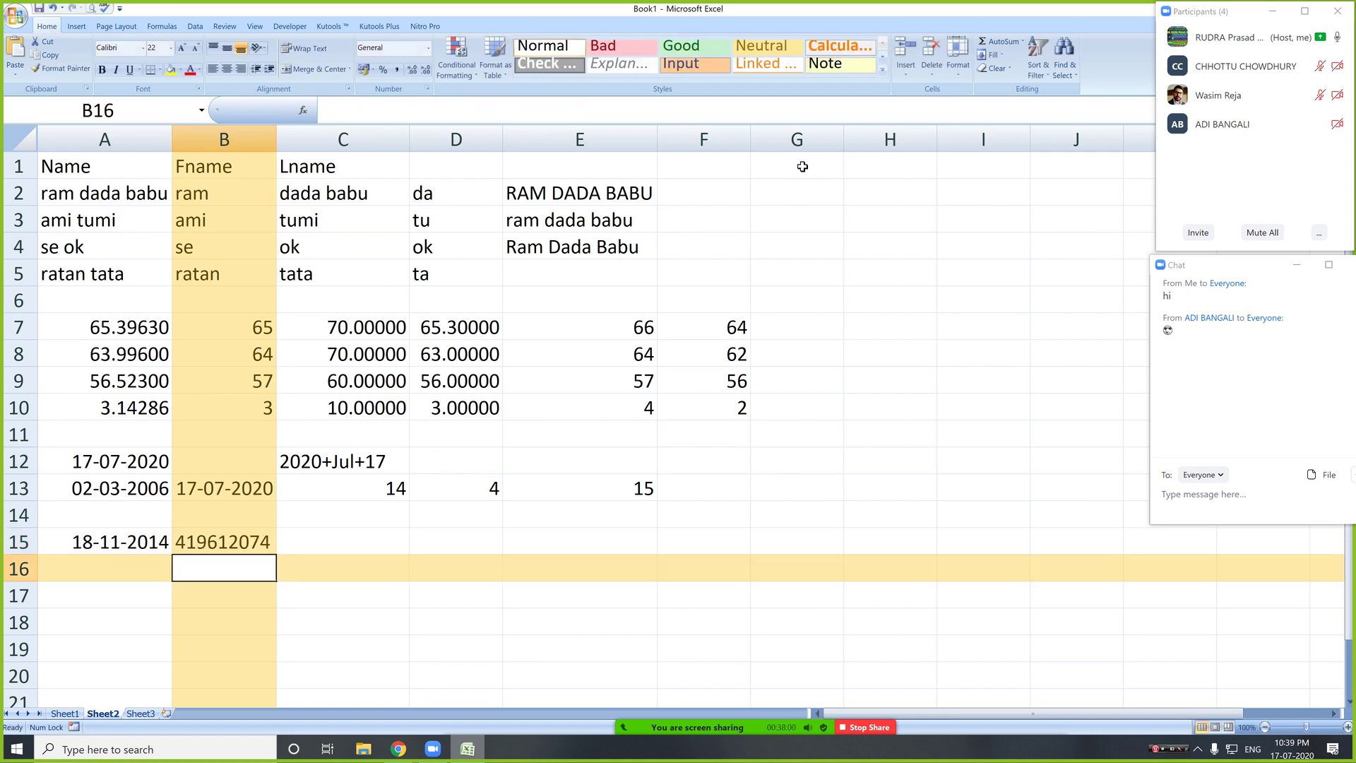
- Try the General and then the Text number format on B15
click(255, 542)
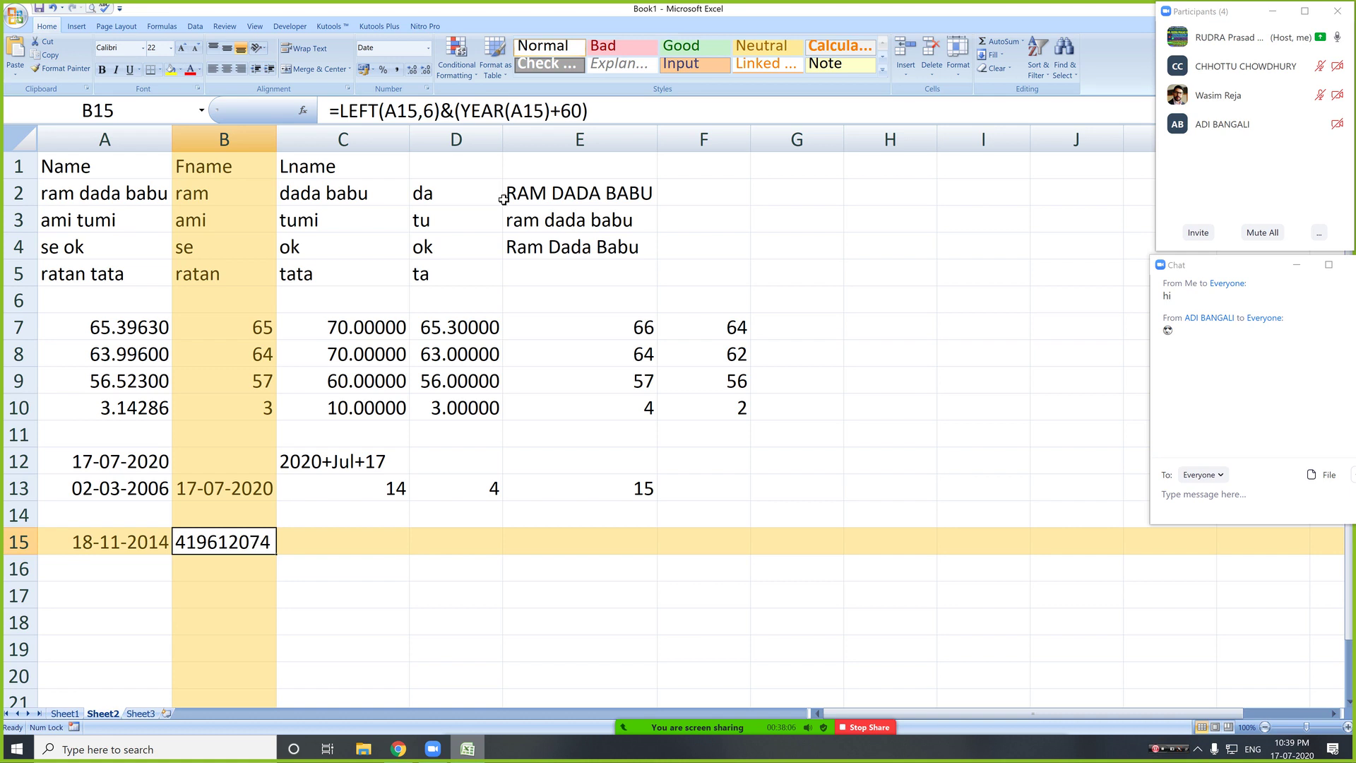
click(428, 47)
click(413, 80)
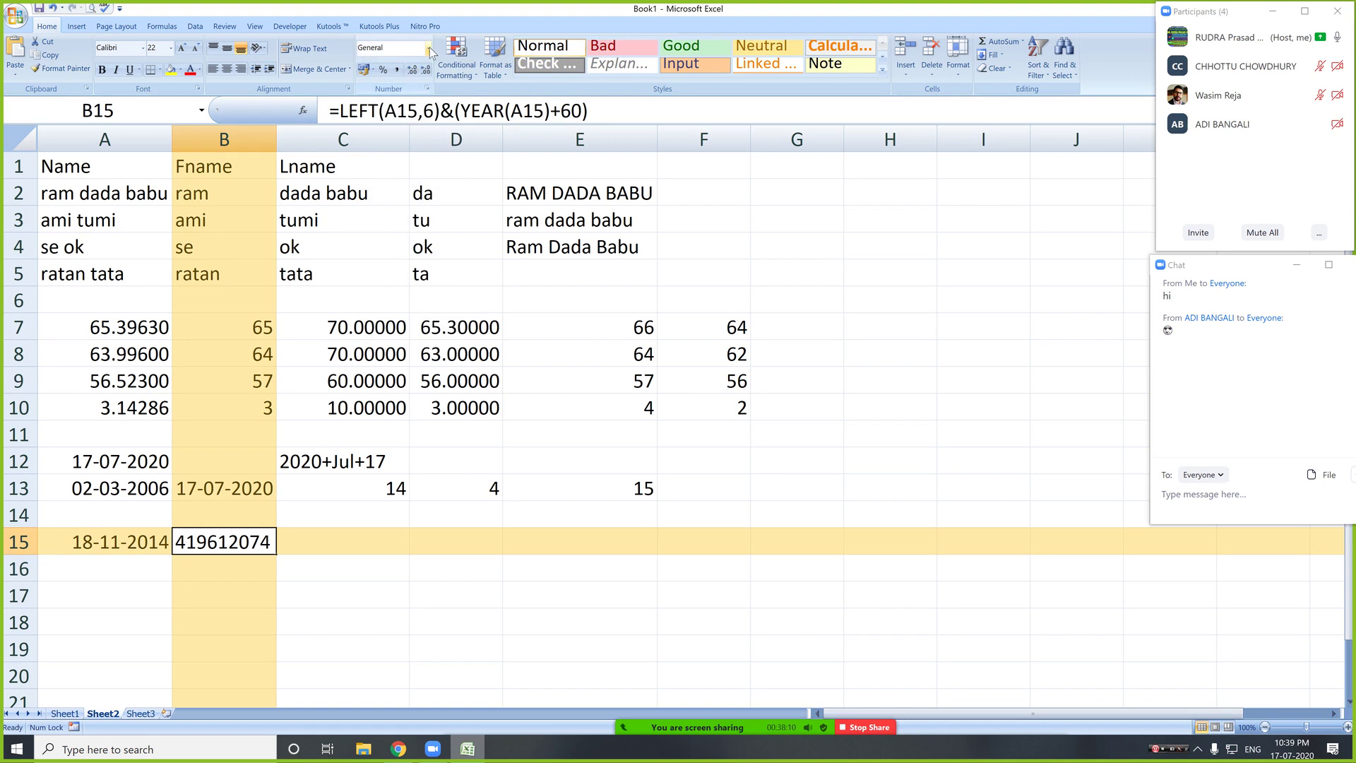
click(428, 47)
click(402, 346)
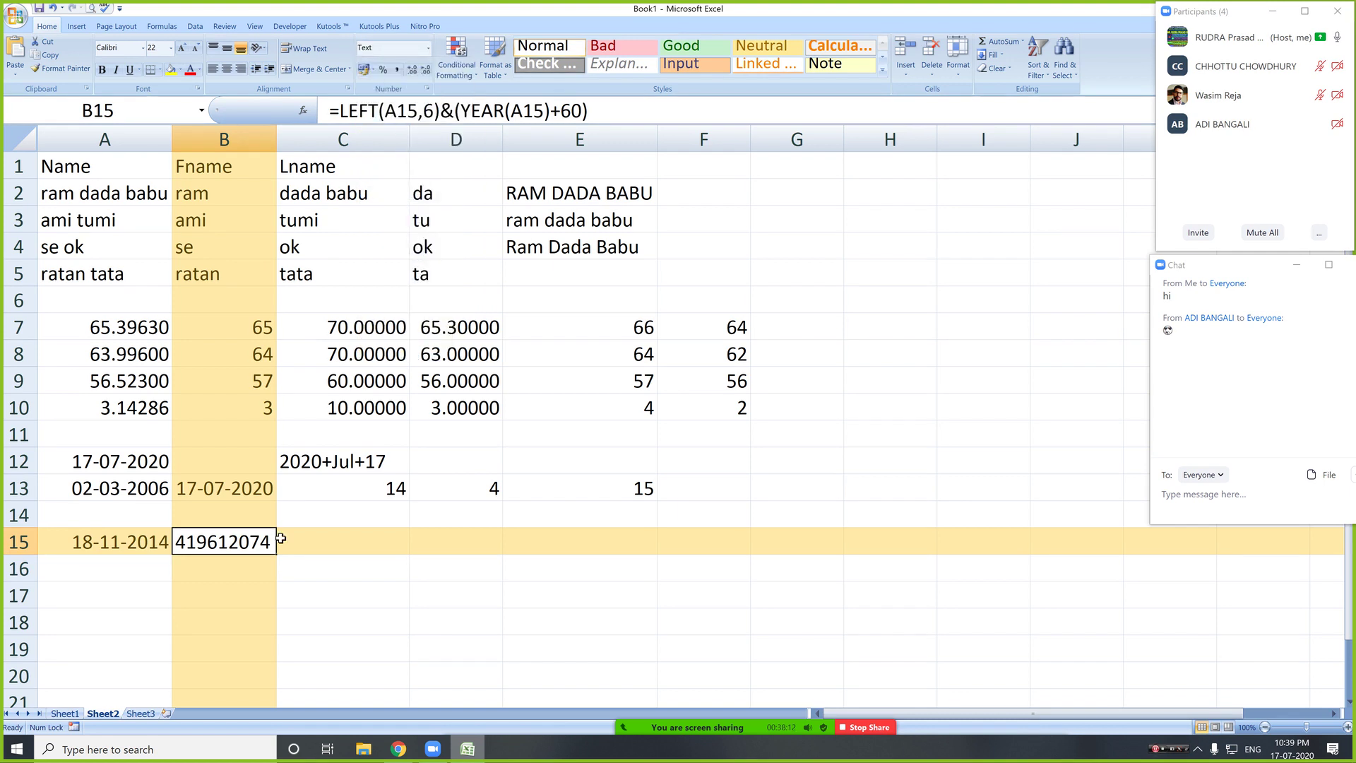
- Copy B15's formula text, clear the cell and paste the formula back in
drag(589, 110, 329, 111)
key(ctrl+c)
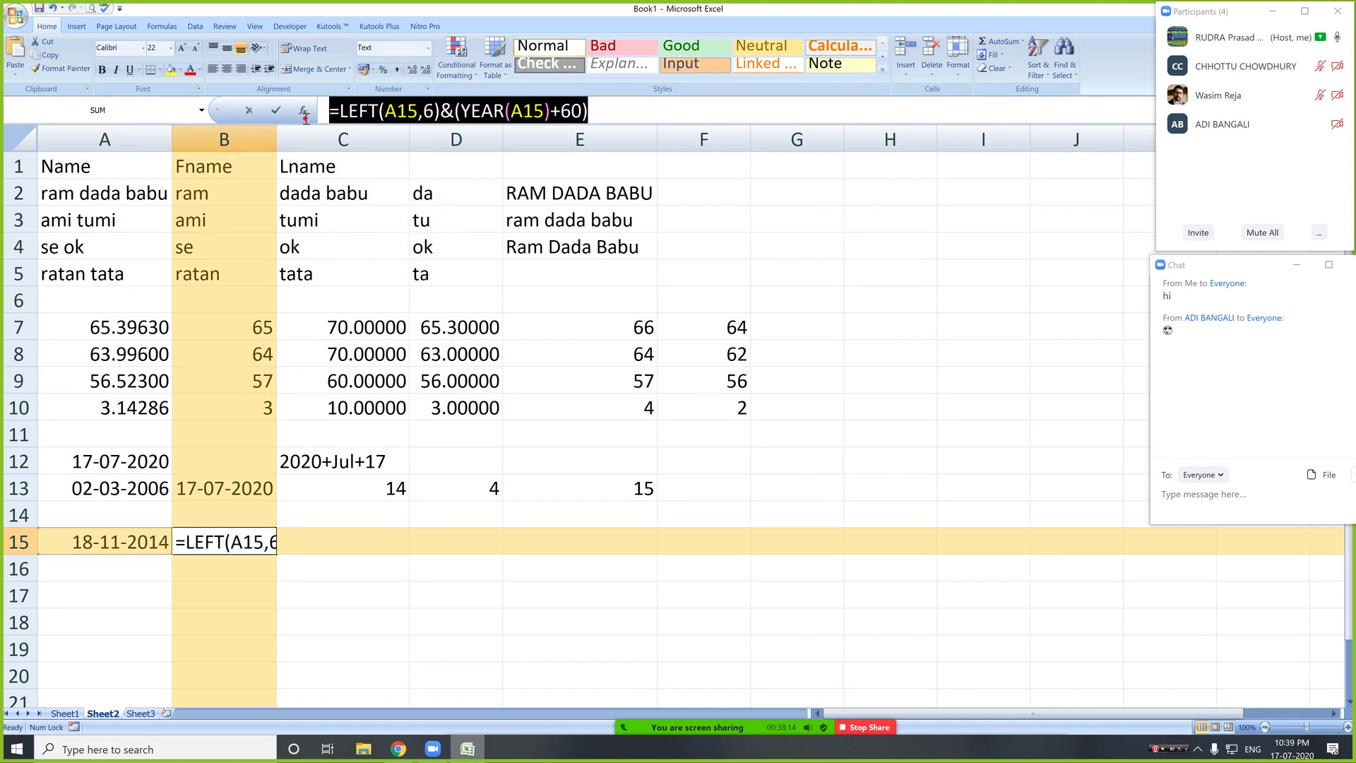
key(Escape)
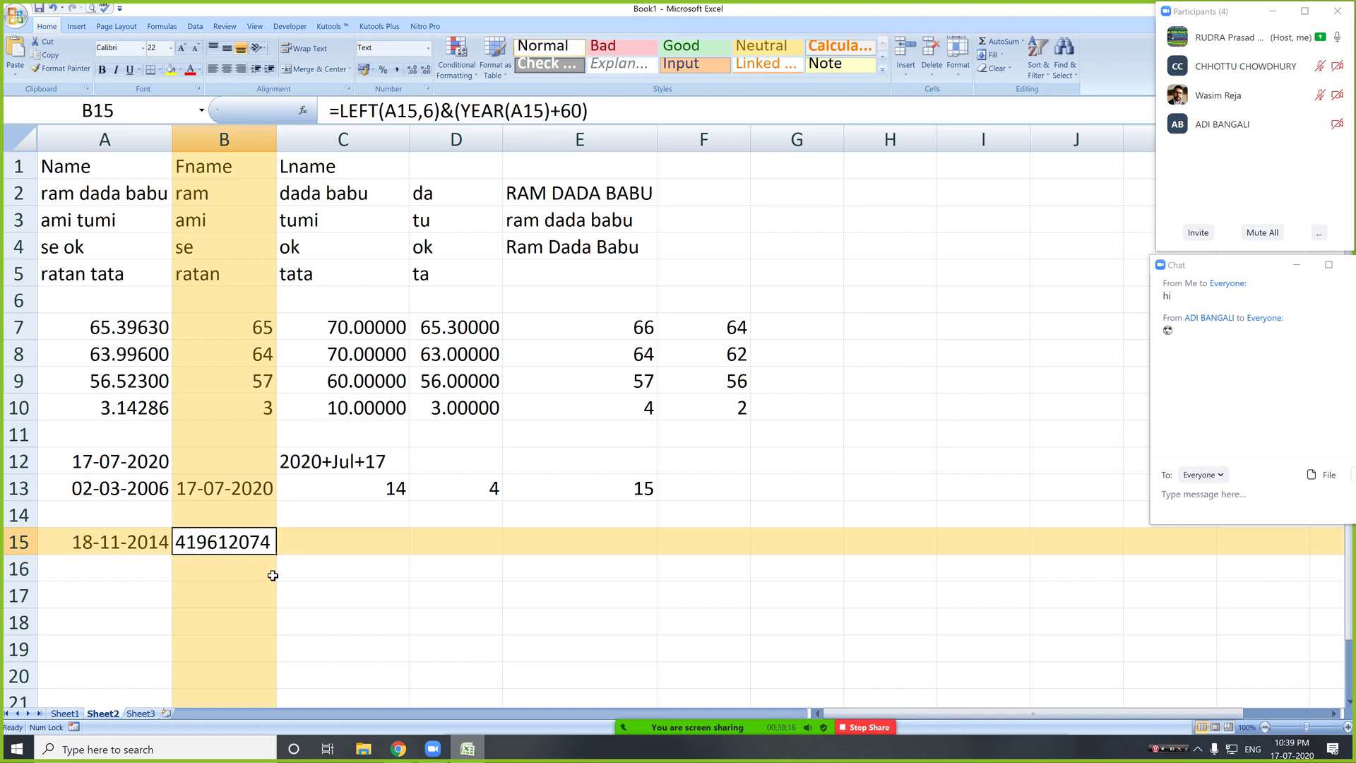
key(Delete)
key(ctrl+v)
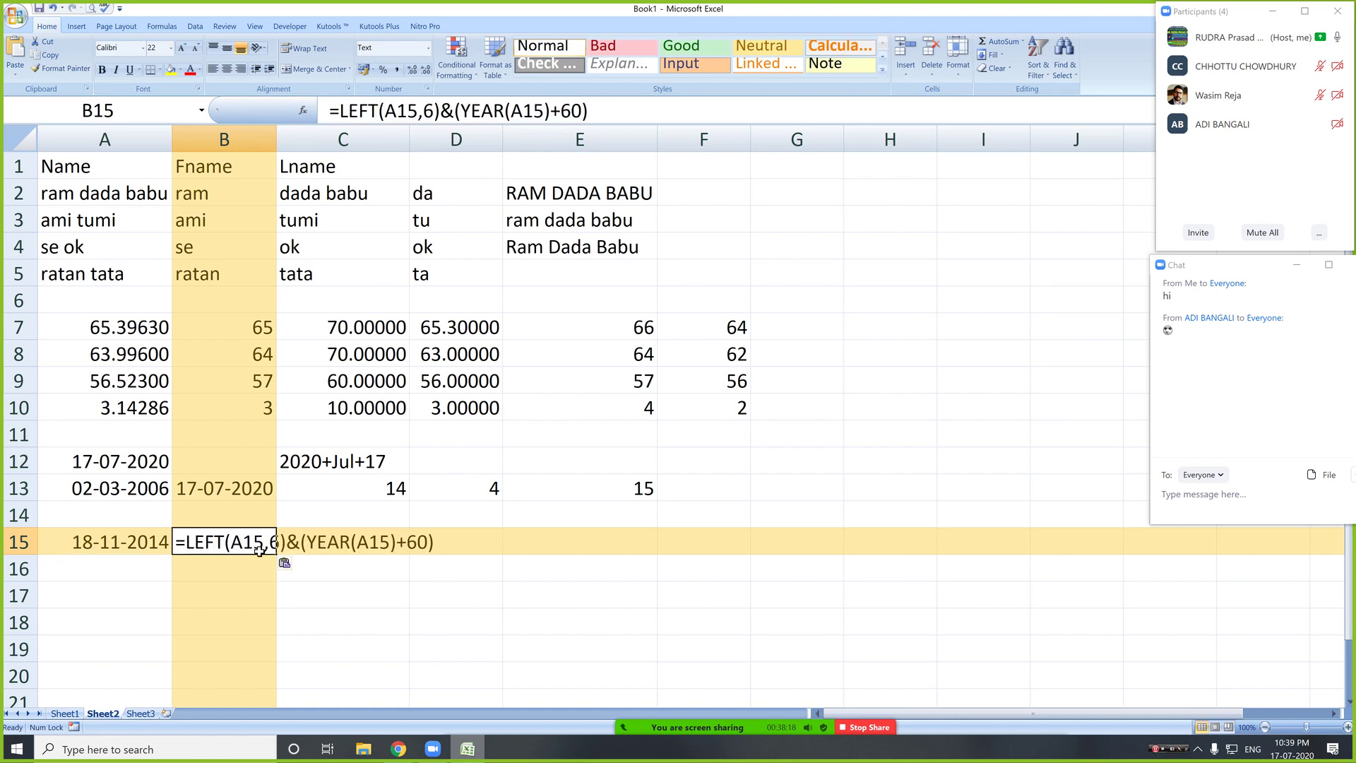
key(Return)
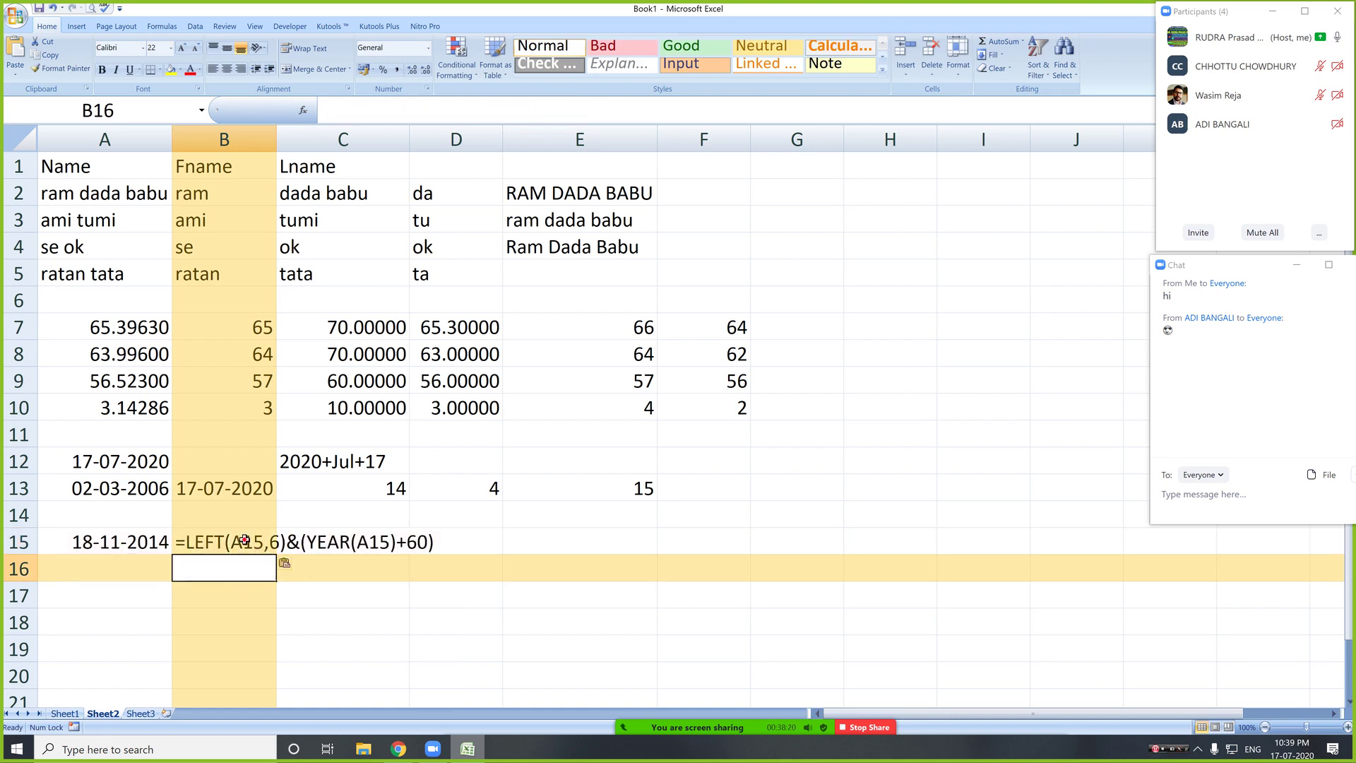
- Return B15 to General format and re-paste the formula, leaving the result 419612074
click(248, 540)
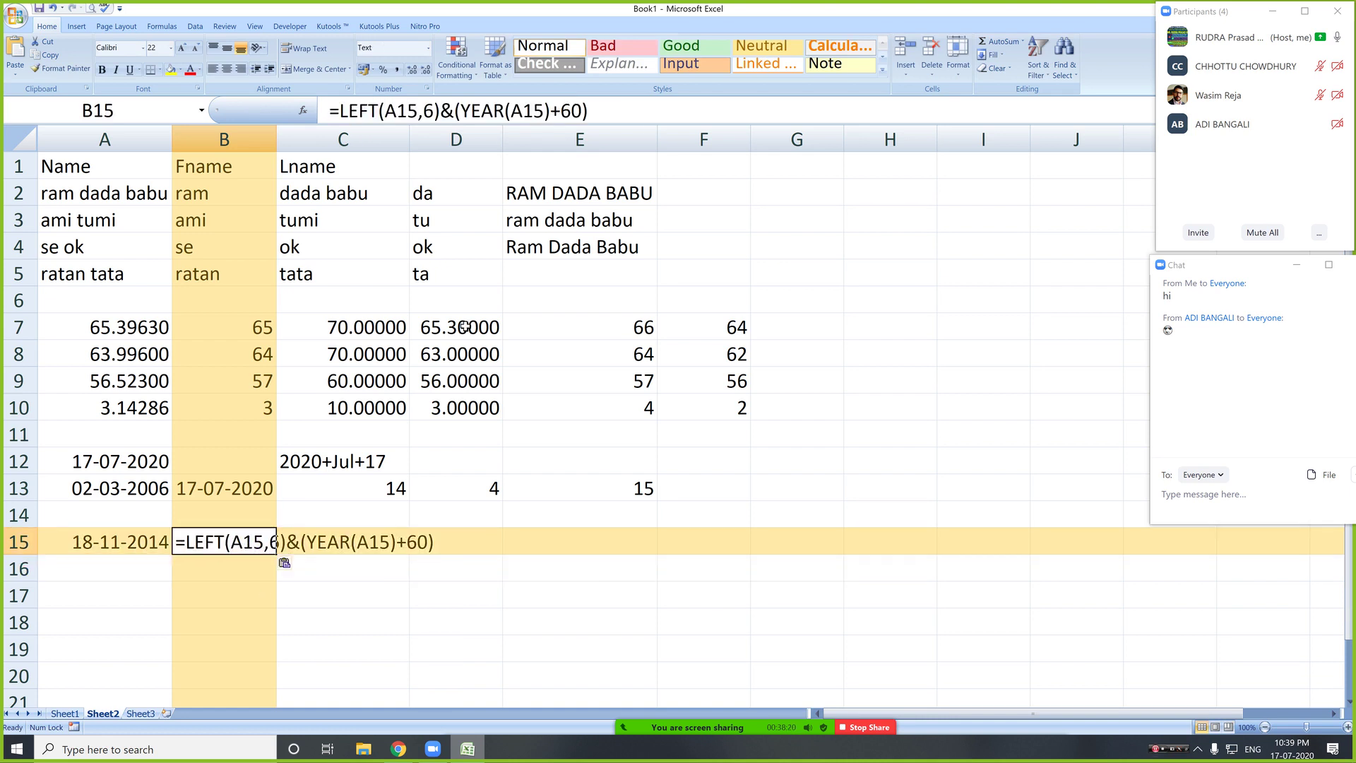
click(428, 48)
click(421, 70)
key(Delete)
key(ctrl+v)
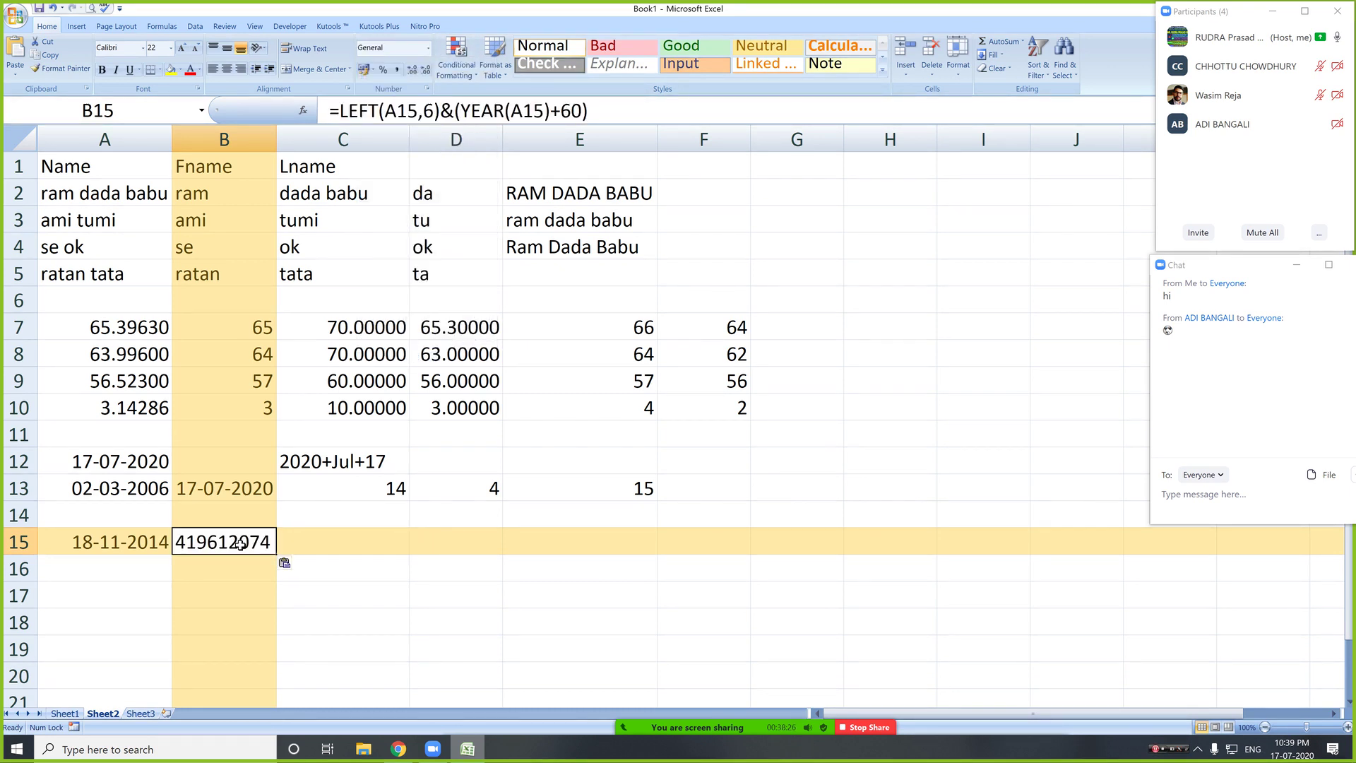
key(Down)
key(Up)
click(123, 568)
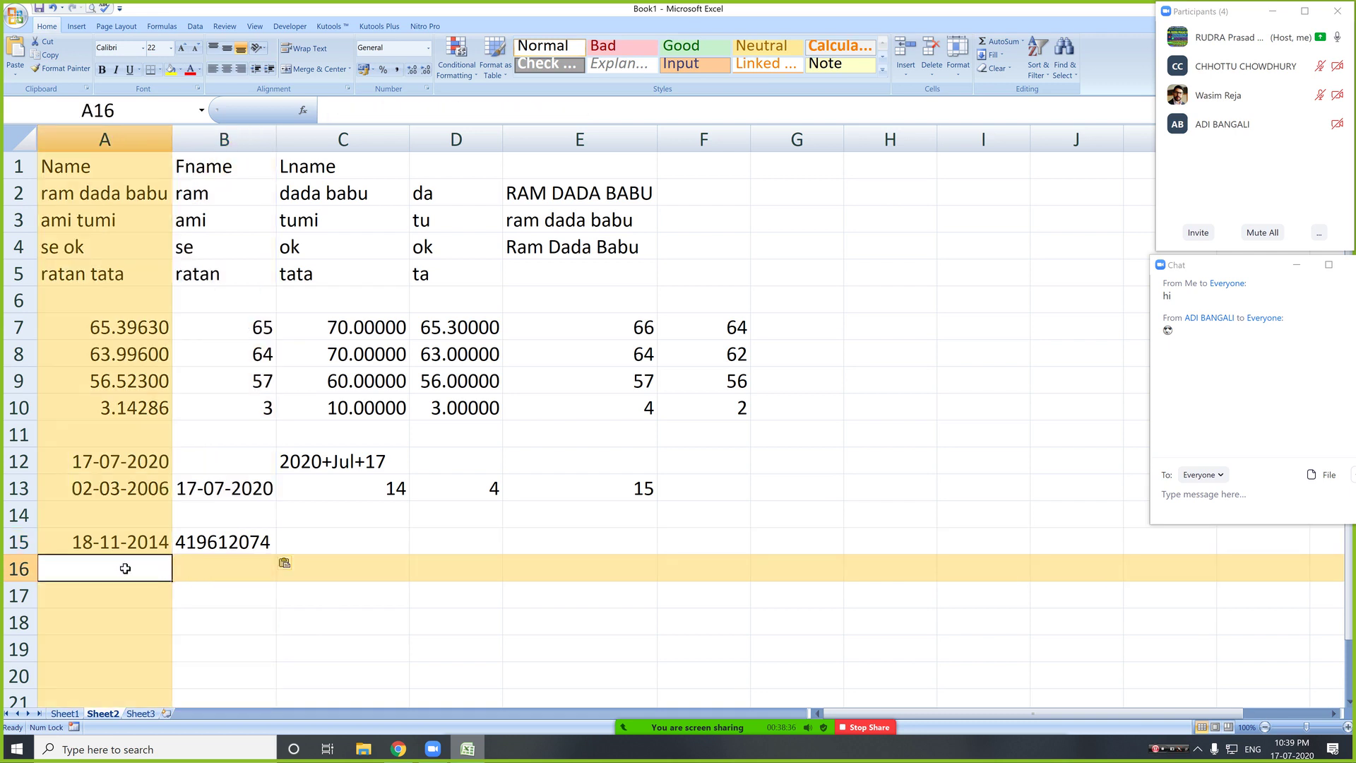
text(=int)
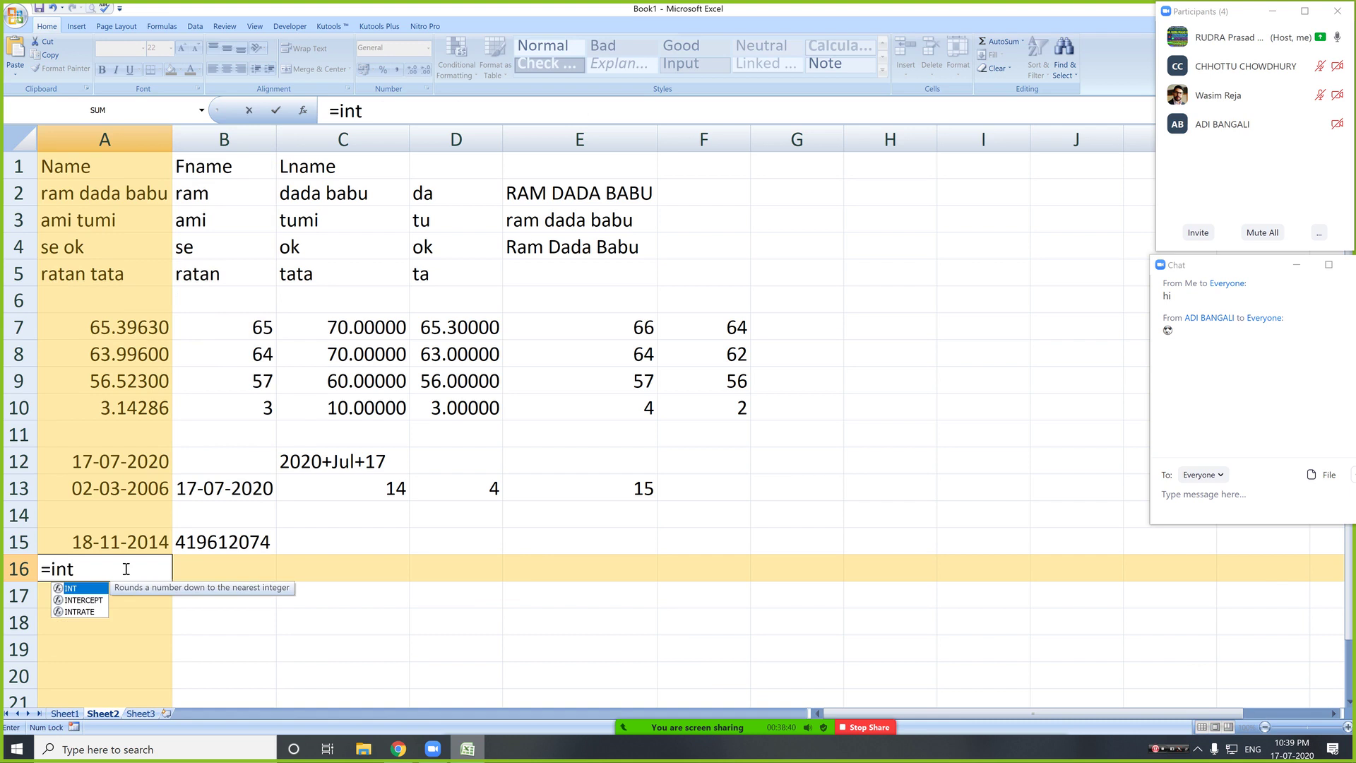
text(()
click(128, 542)
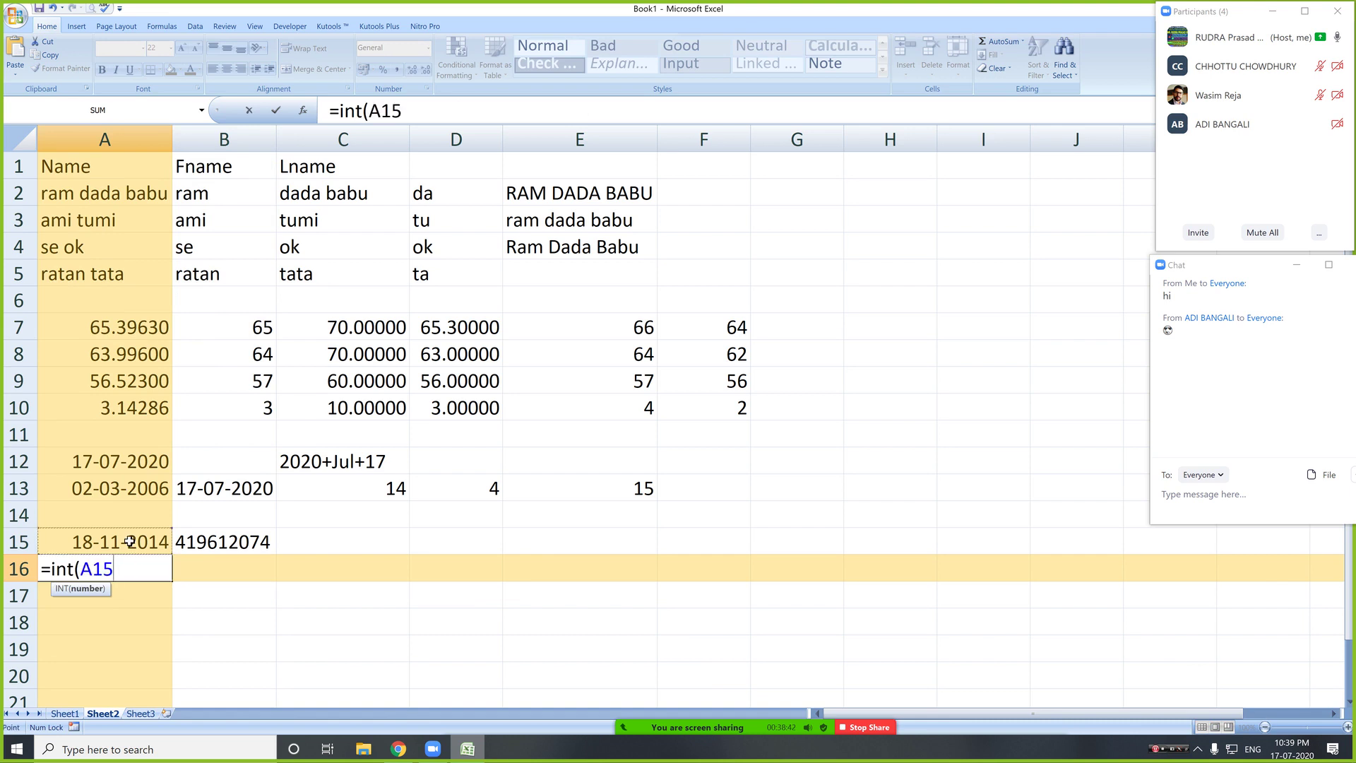
text())
key(Return)
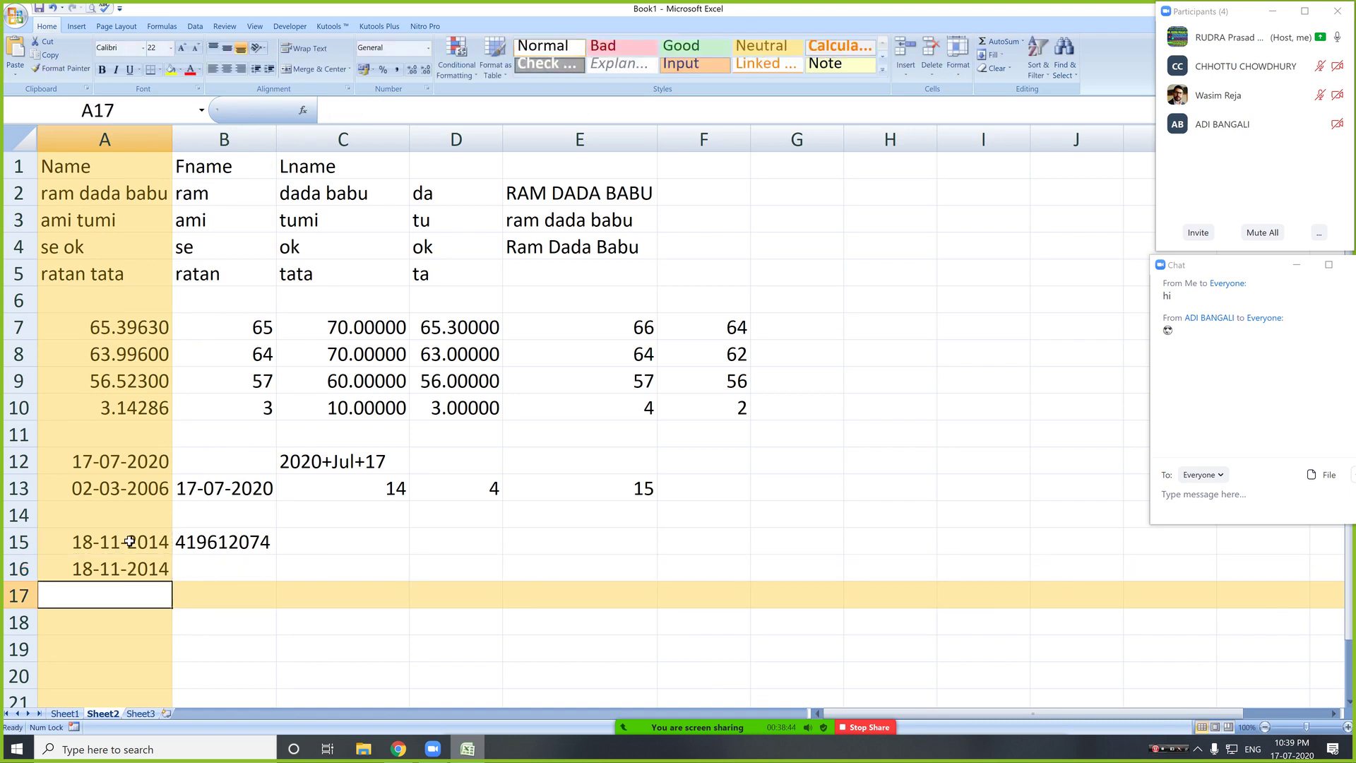
click(121, 571)
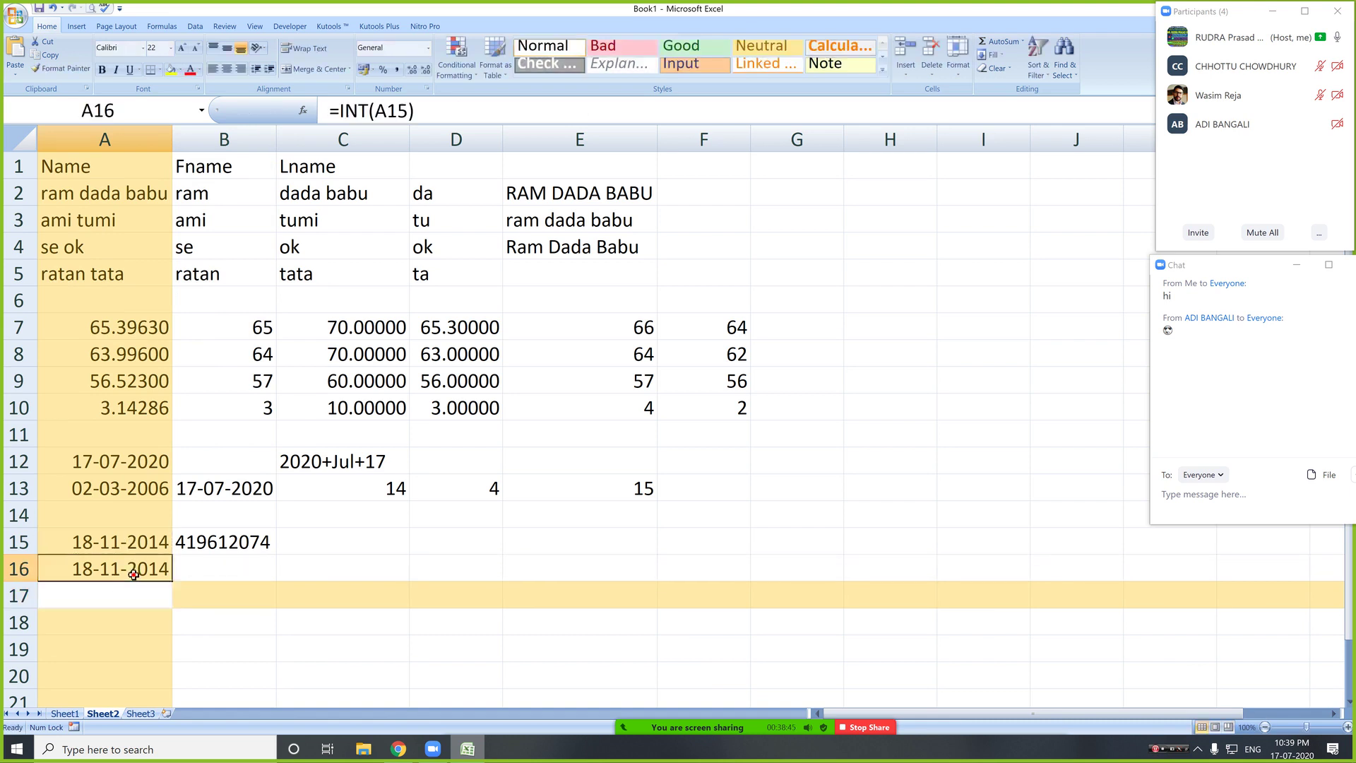
click(427, 47)
click(404, 99)
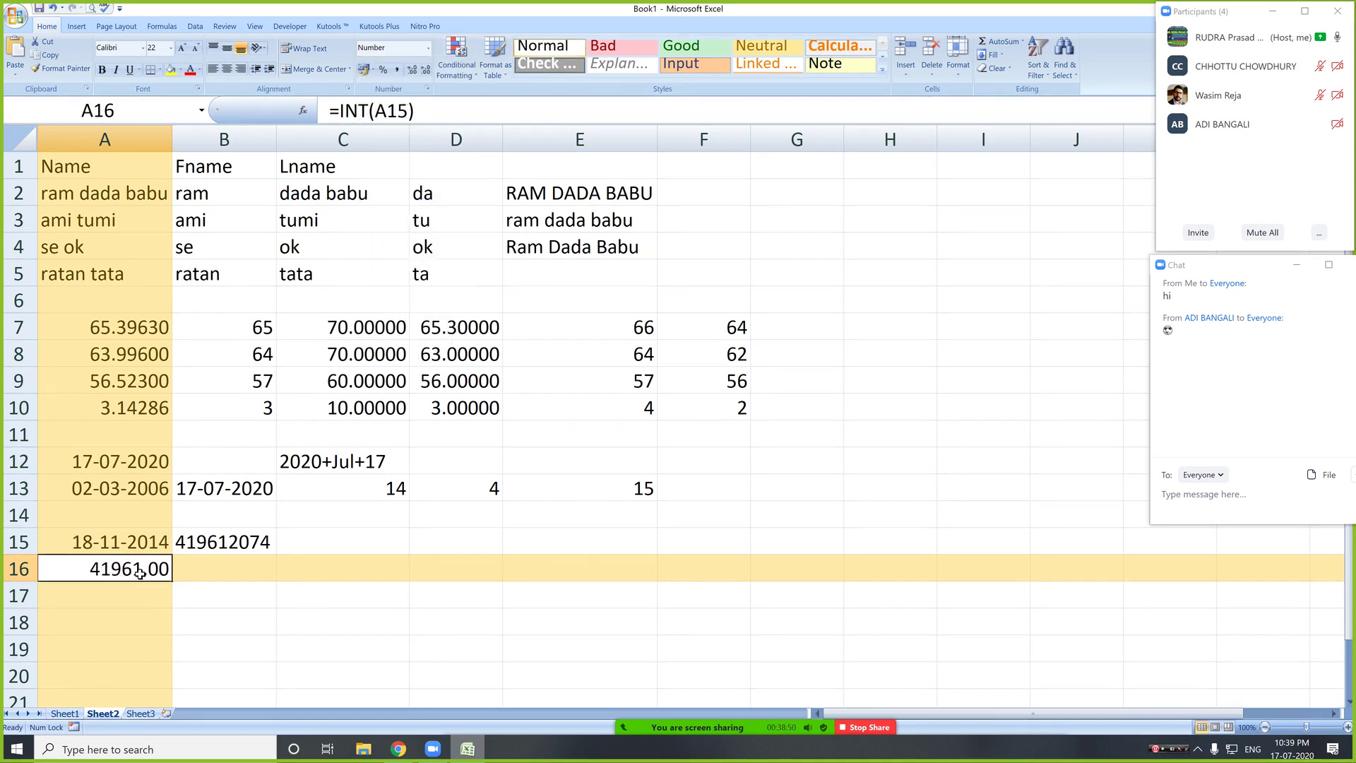
click(233, 544)
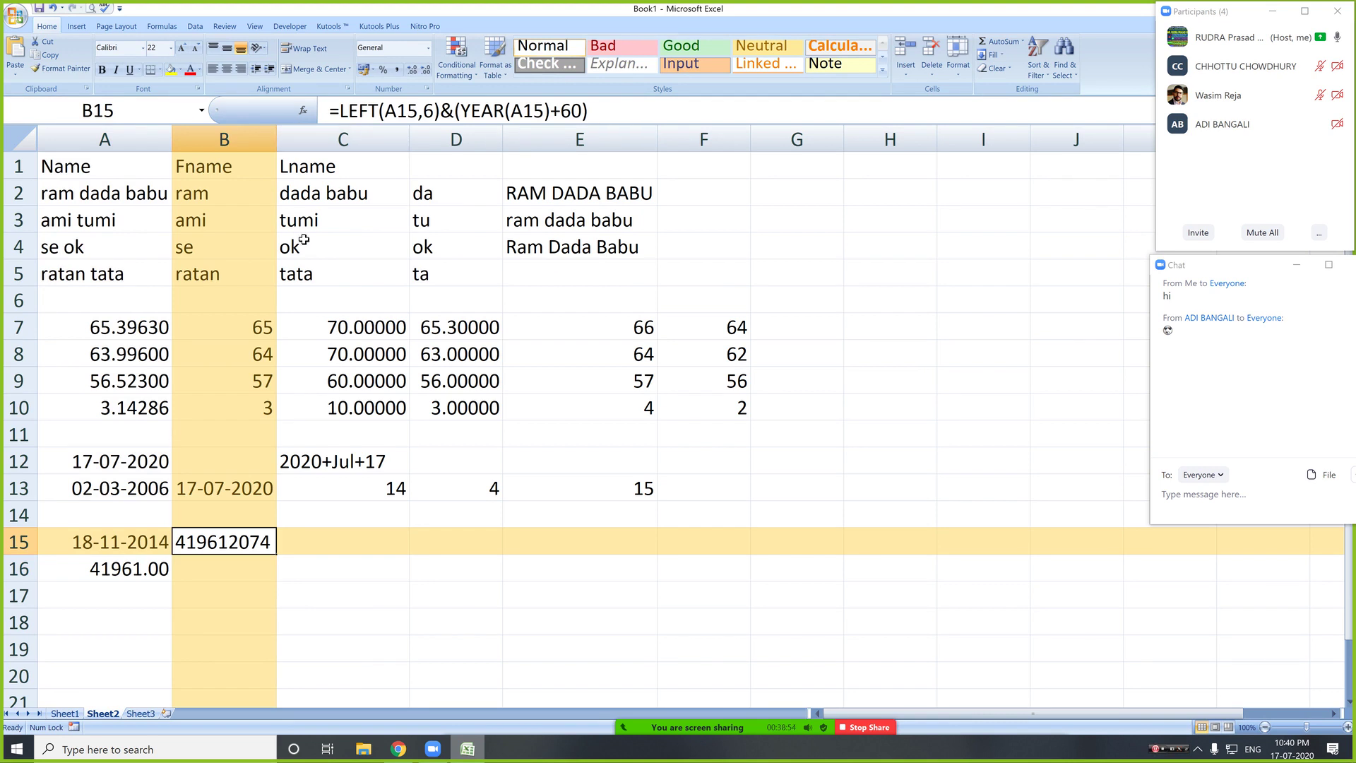
click(118, 570)
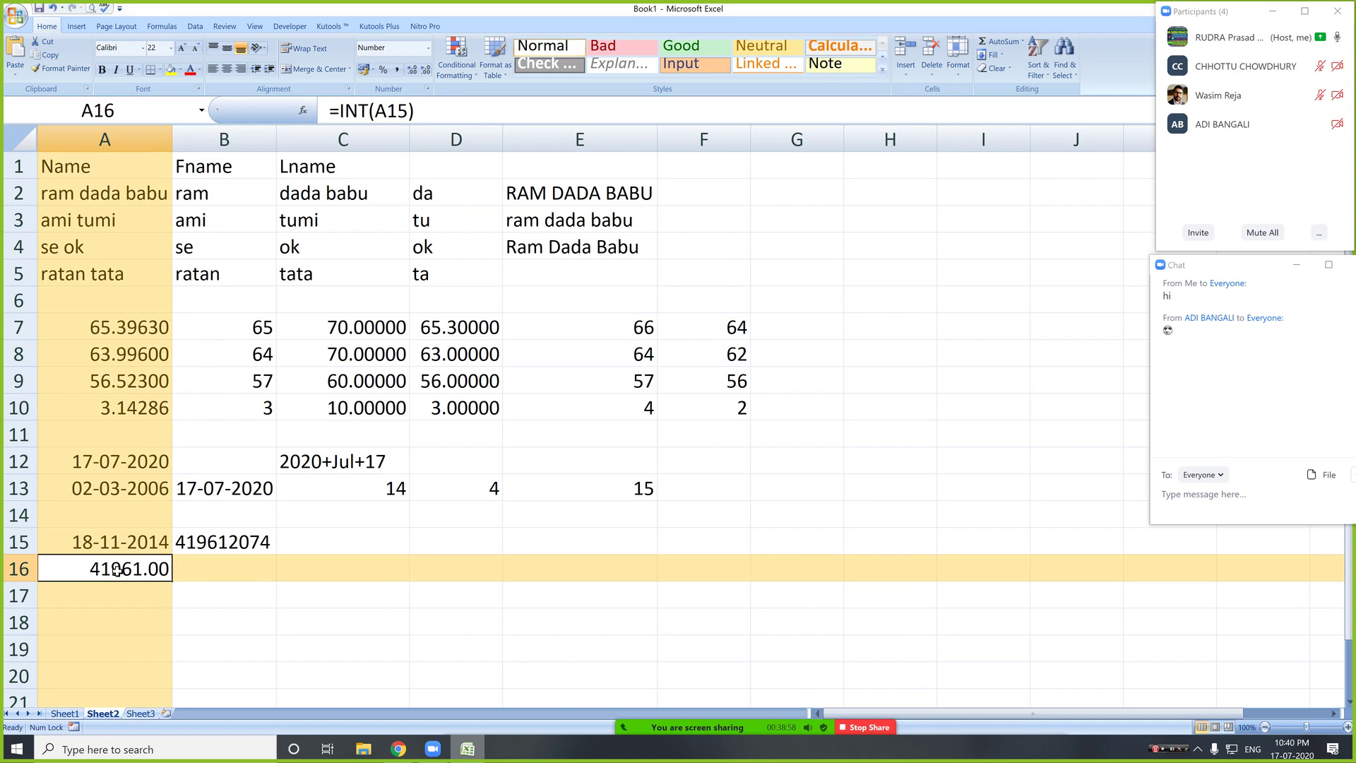
key(Up)
key(Down)
key(Right)
key(Up)
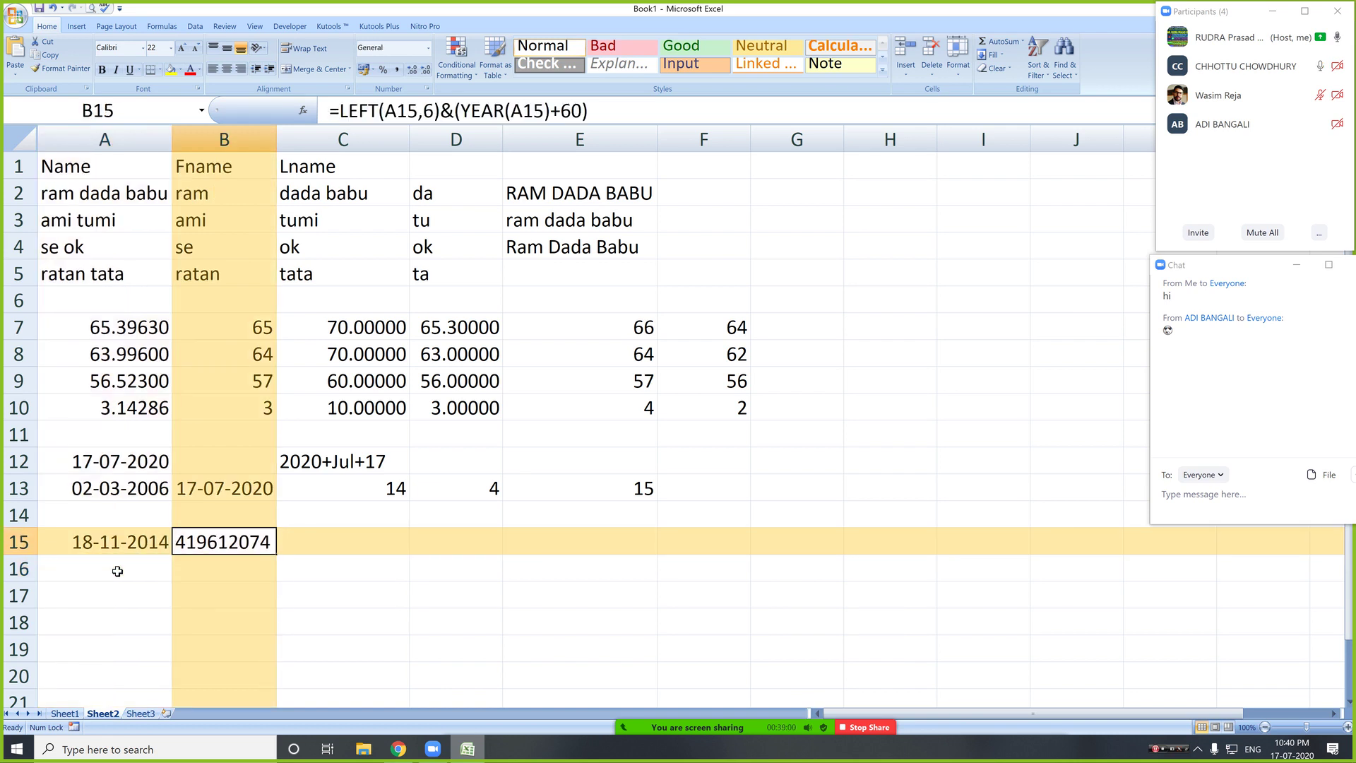
click(340, 111)
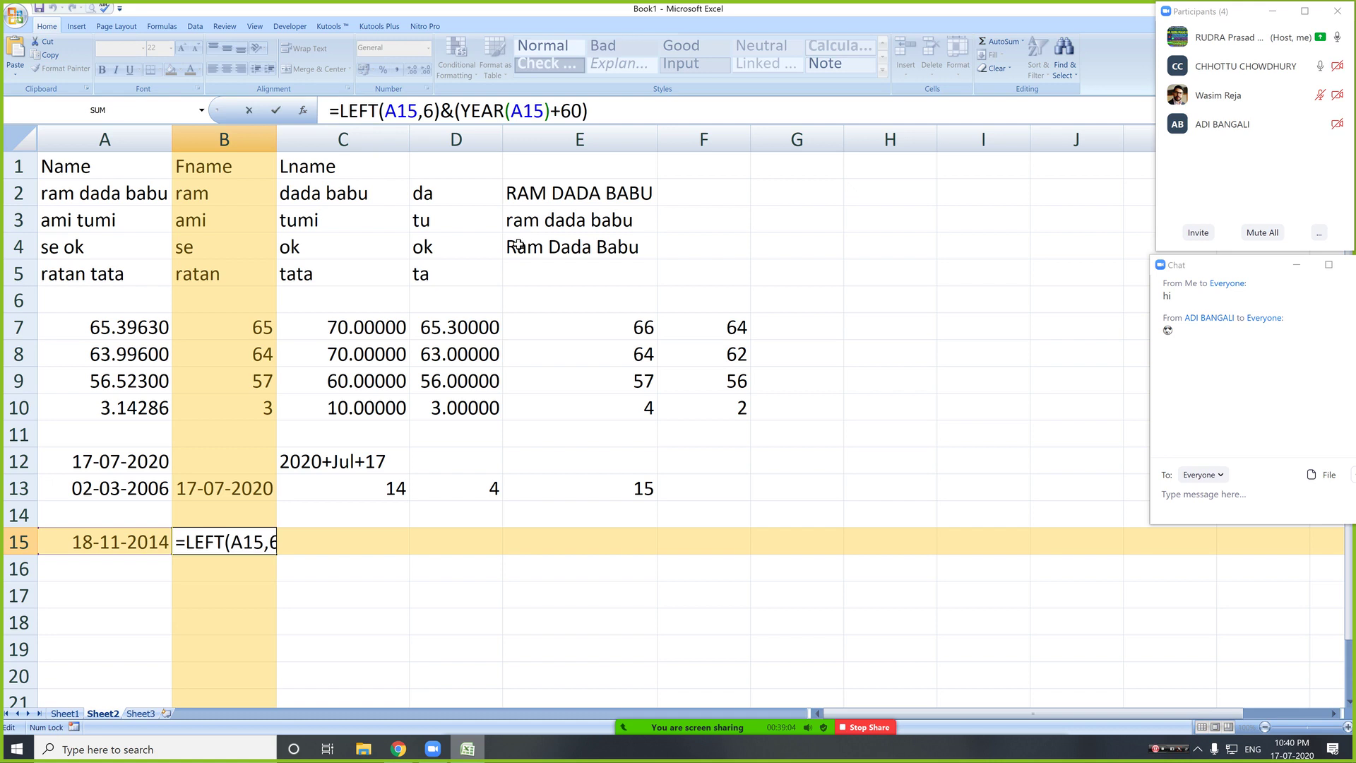
key(Escape)
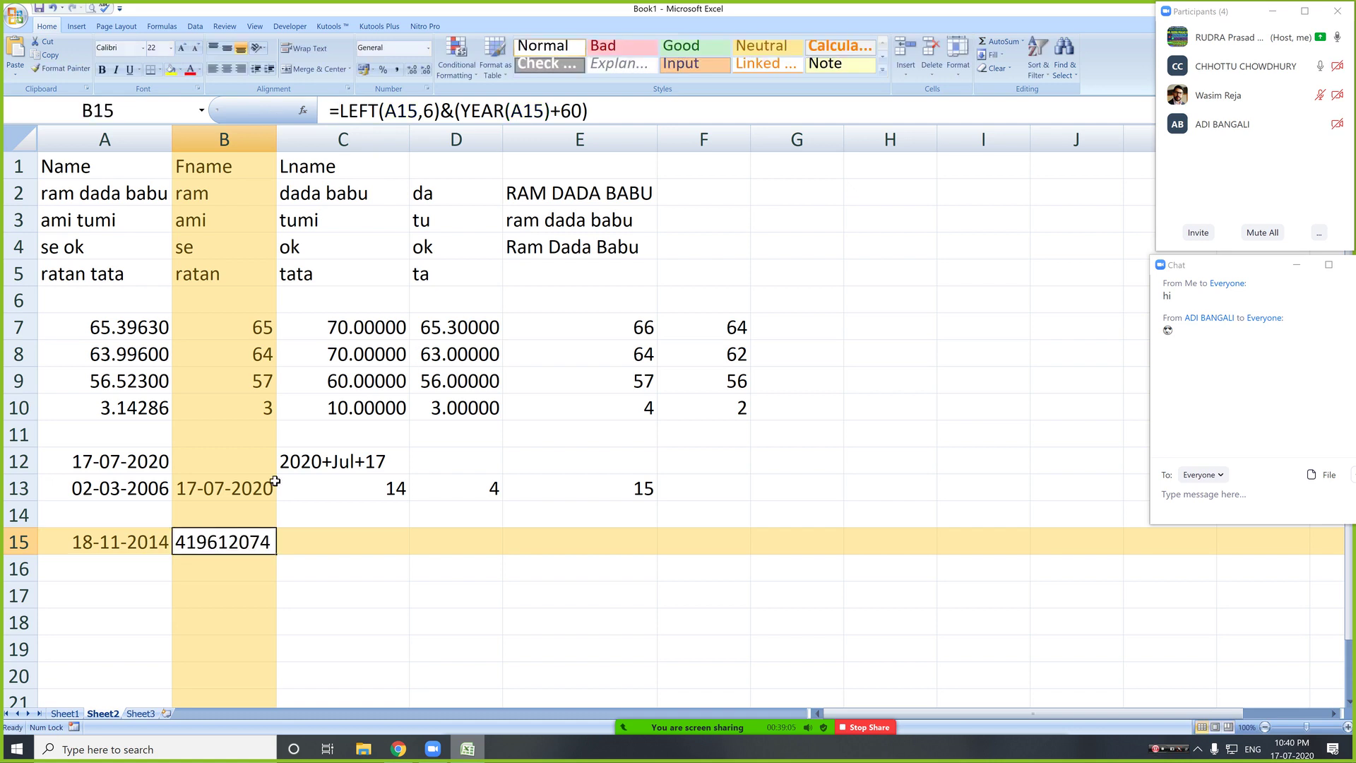
click(104, 572)
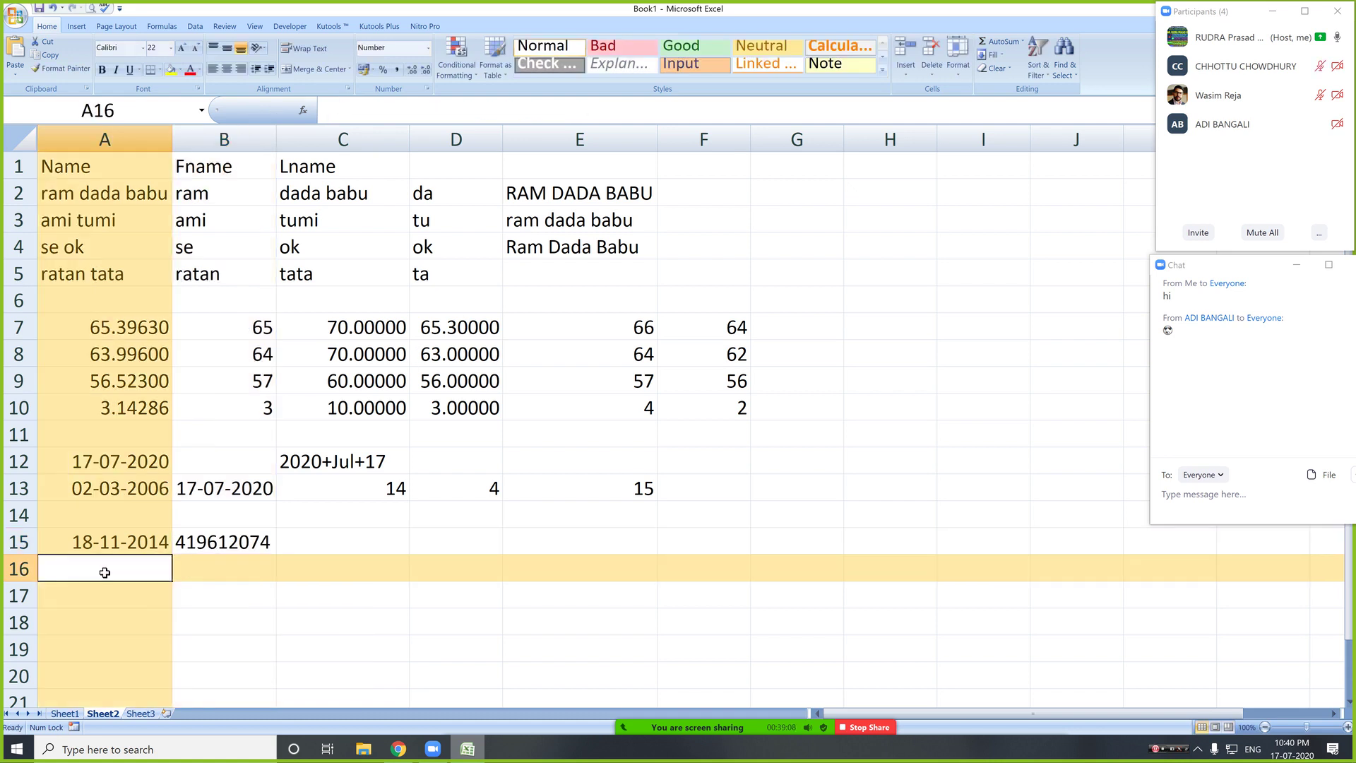
text(01-)
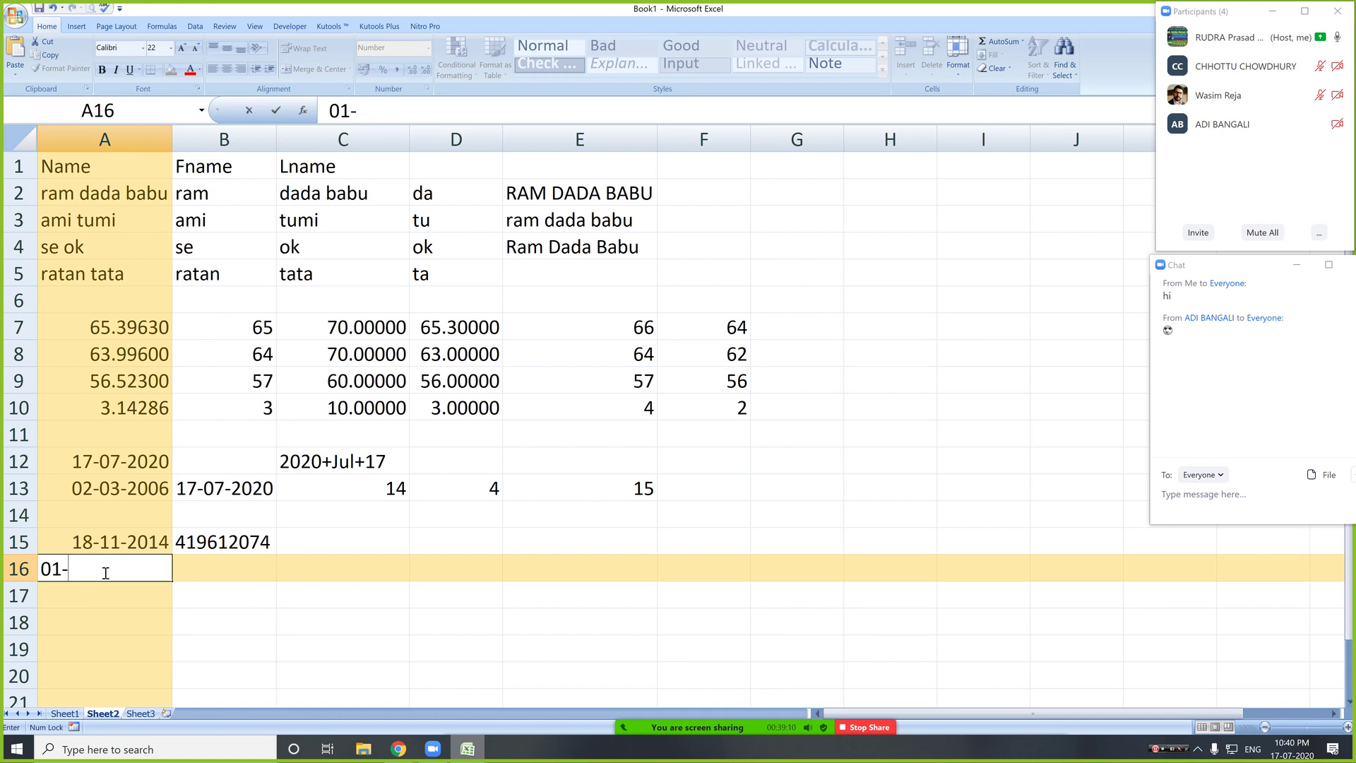
text(02-1802)
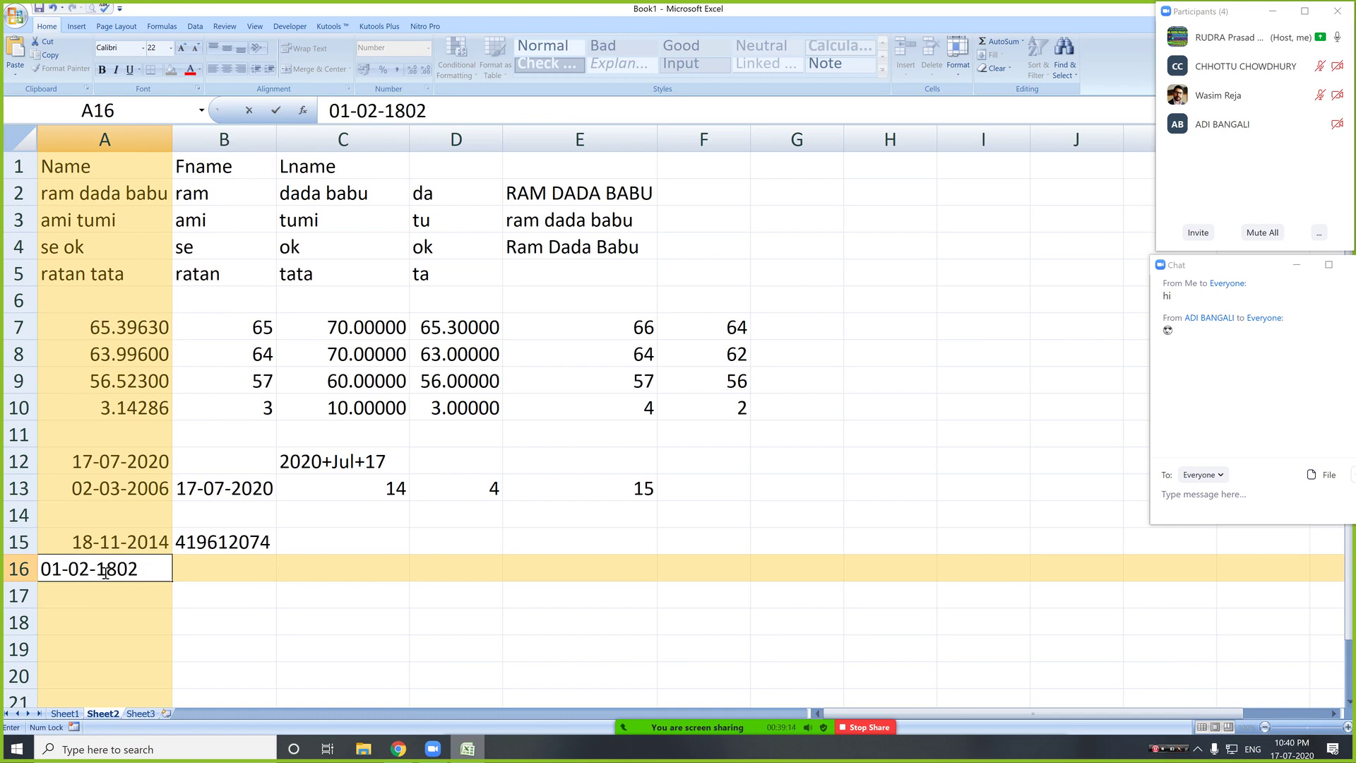
key(Return)
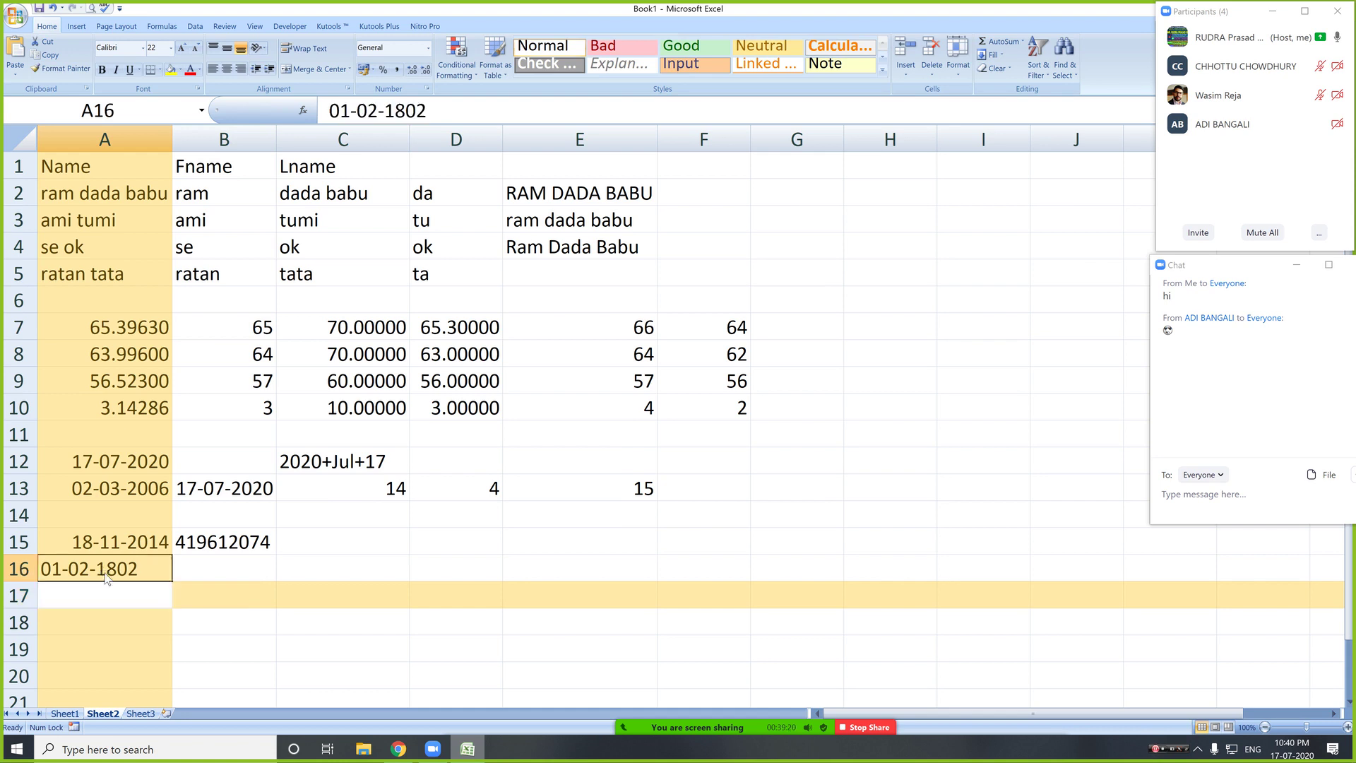
click(105, 569)
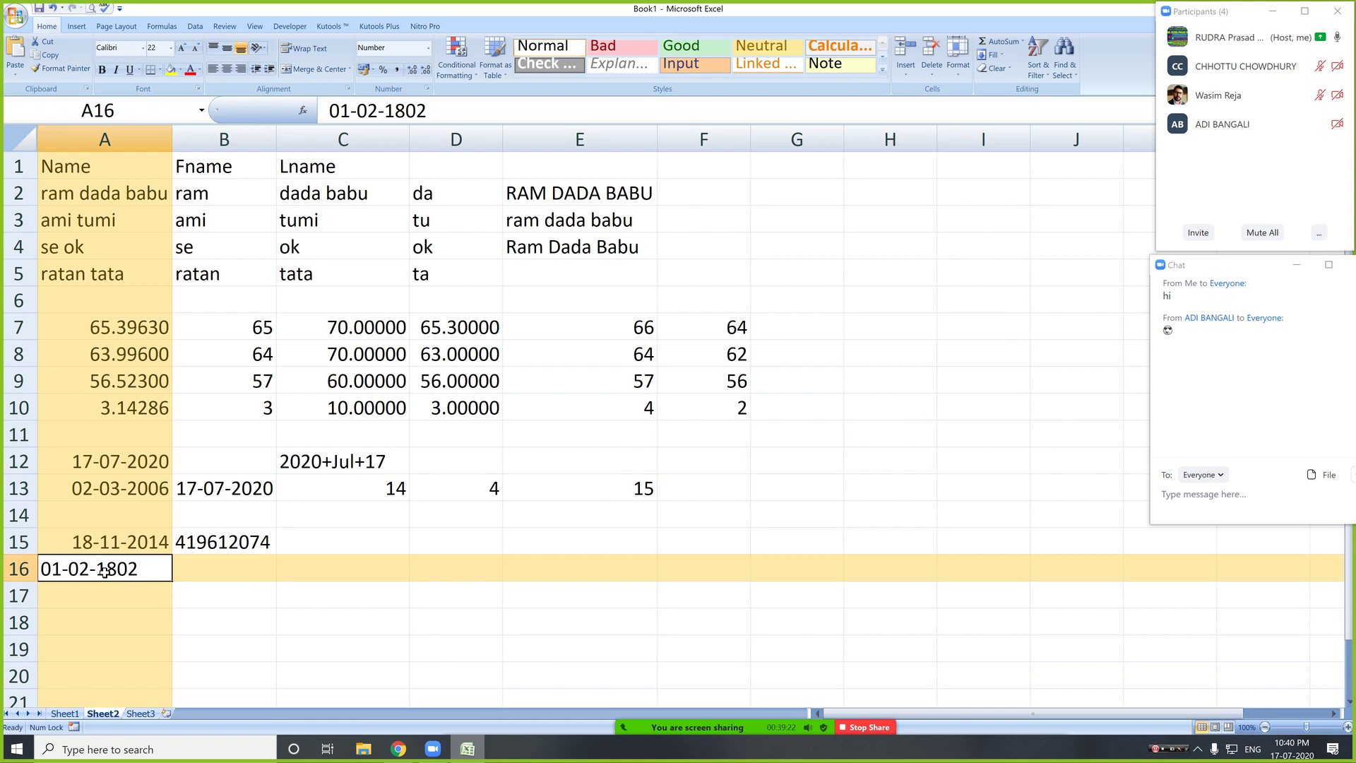
key(Delete)
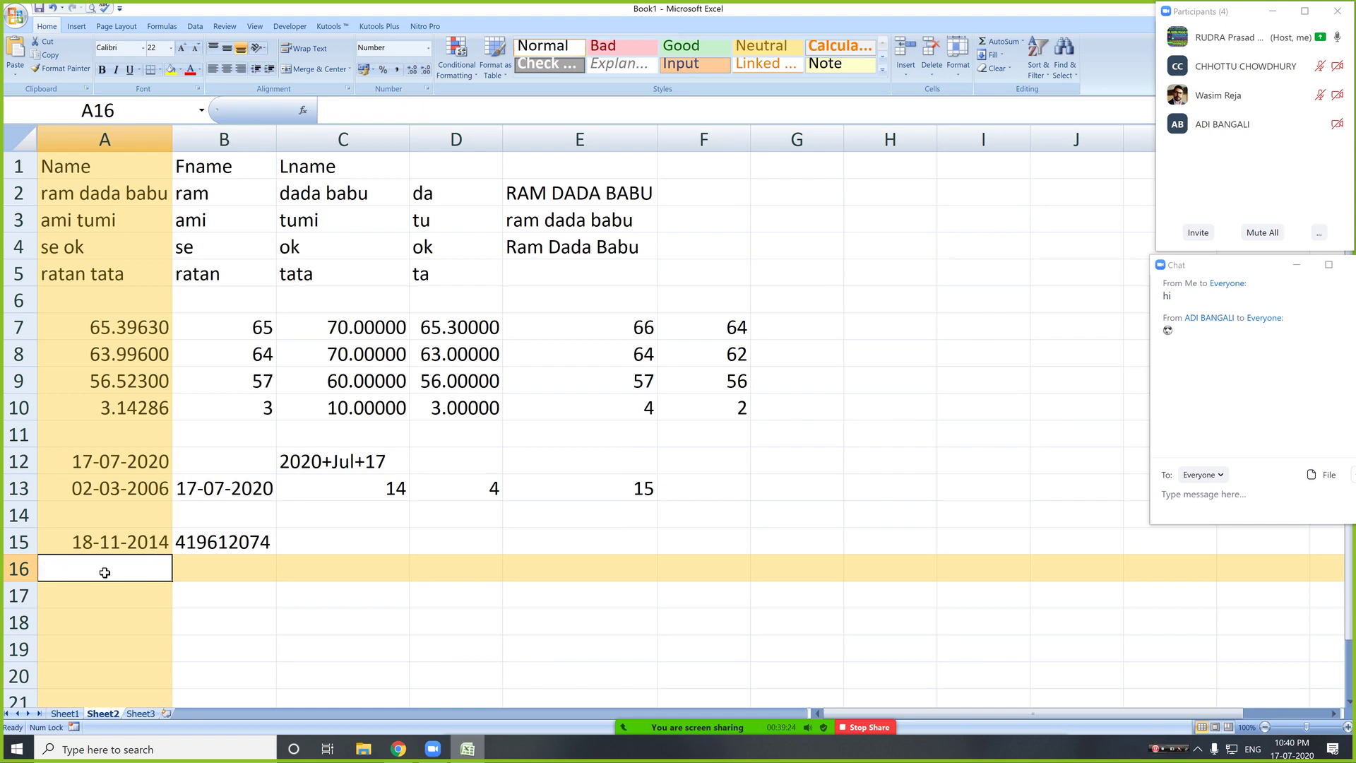
click(135, 463)
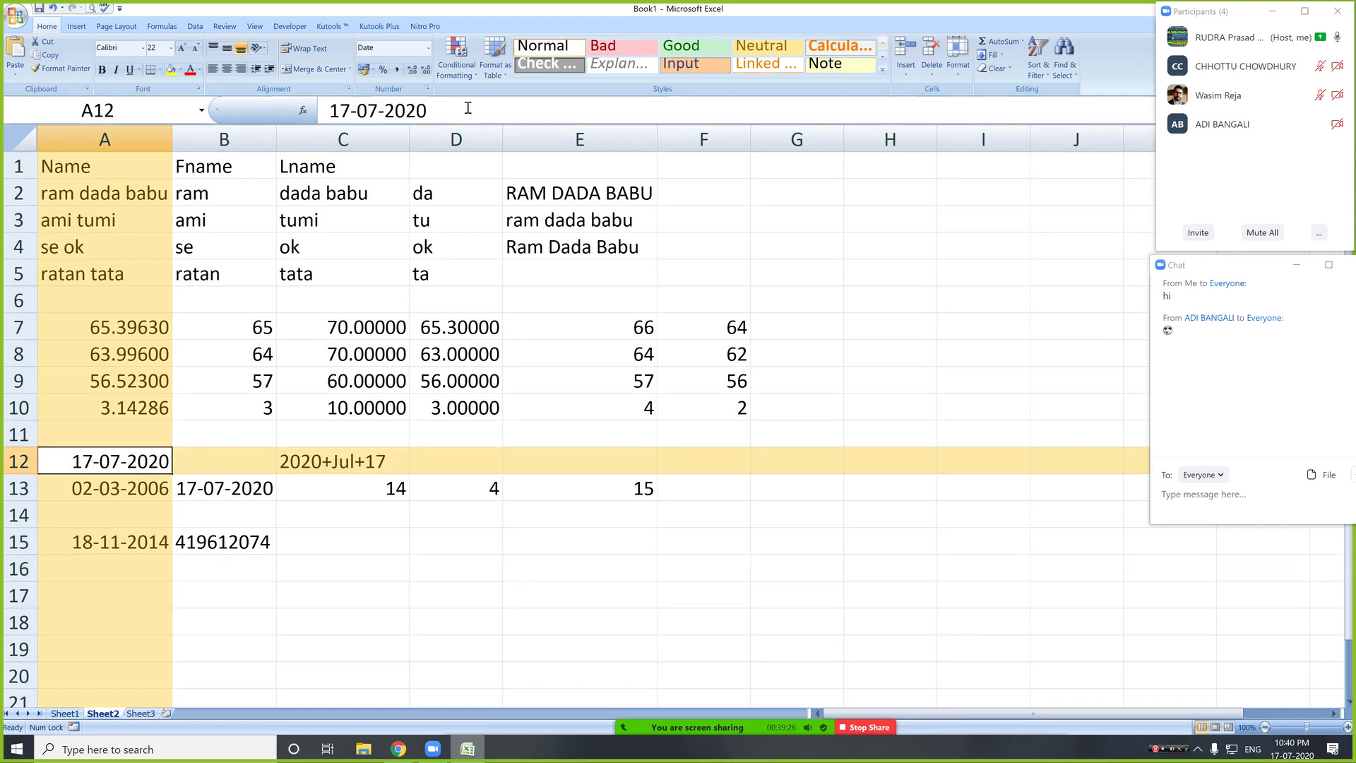
click(428, 48)
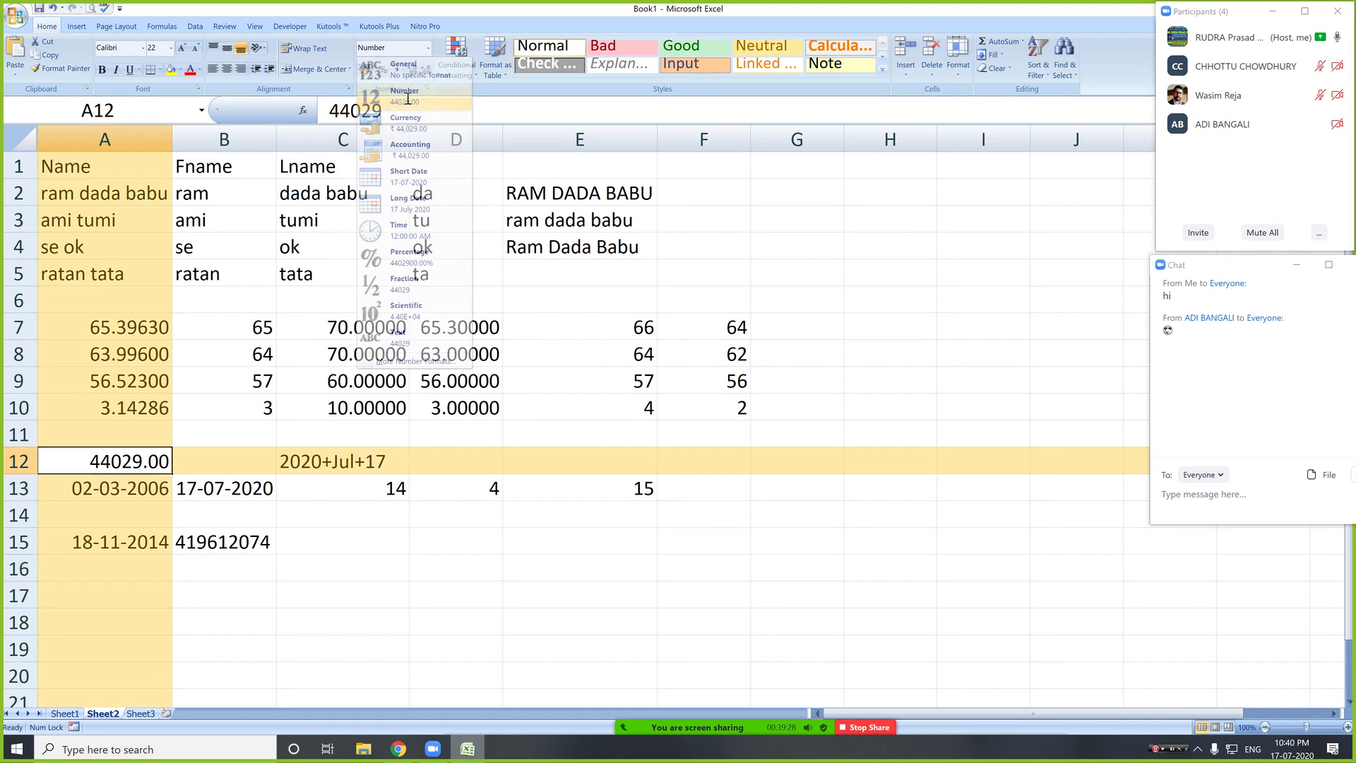
click(429, 48)
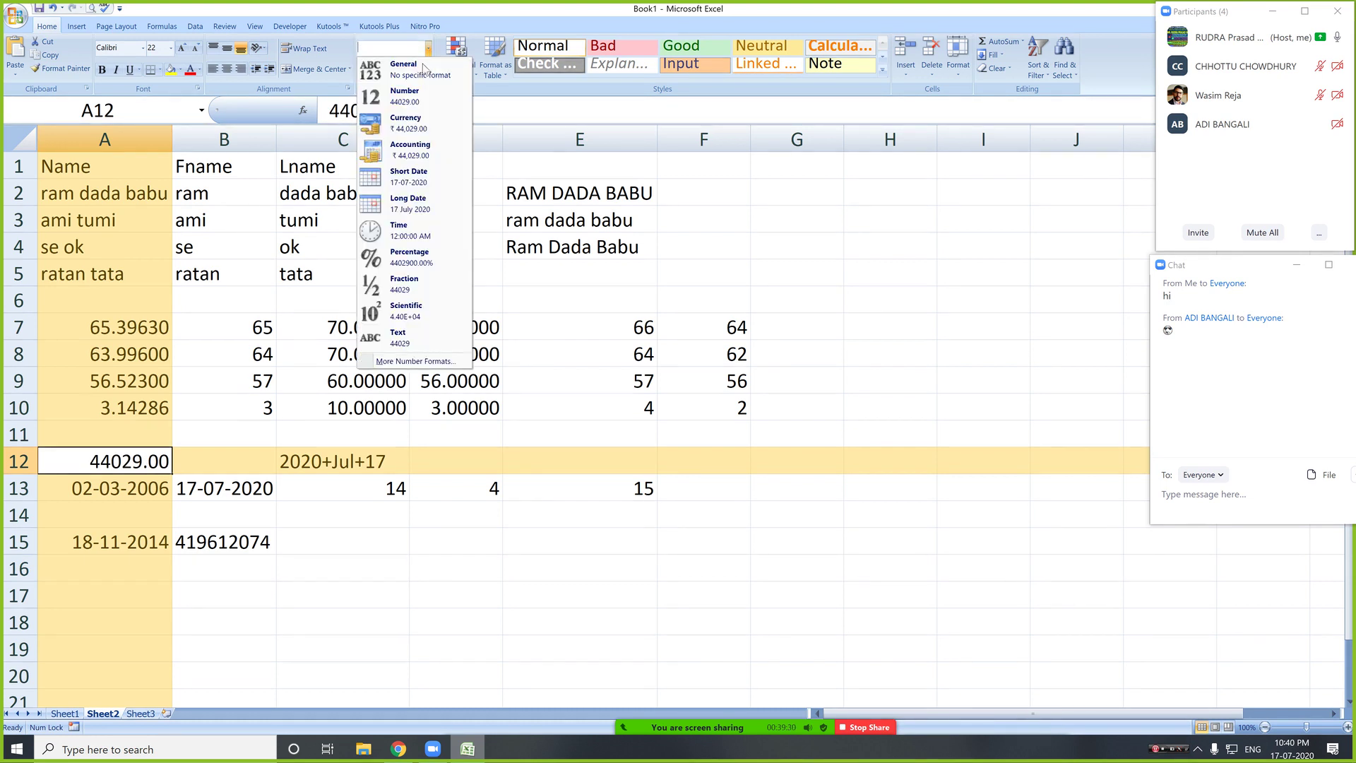
click(408, 177)
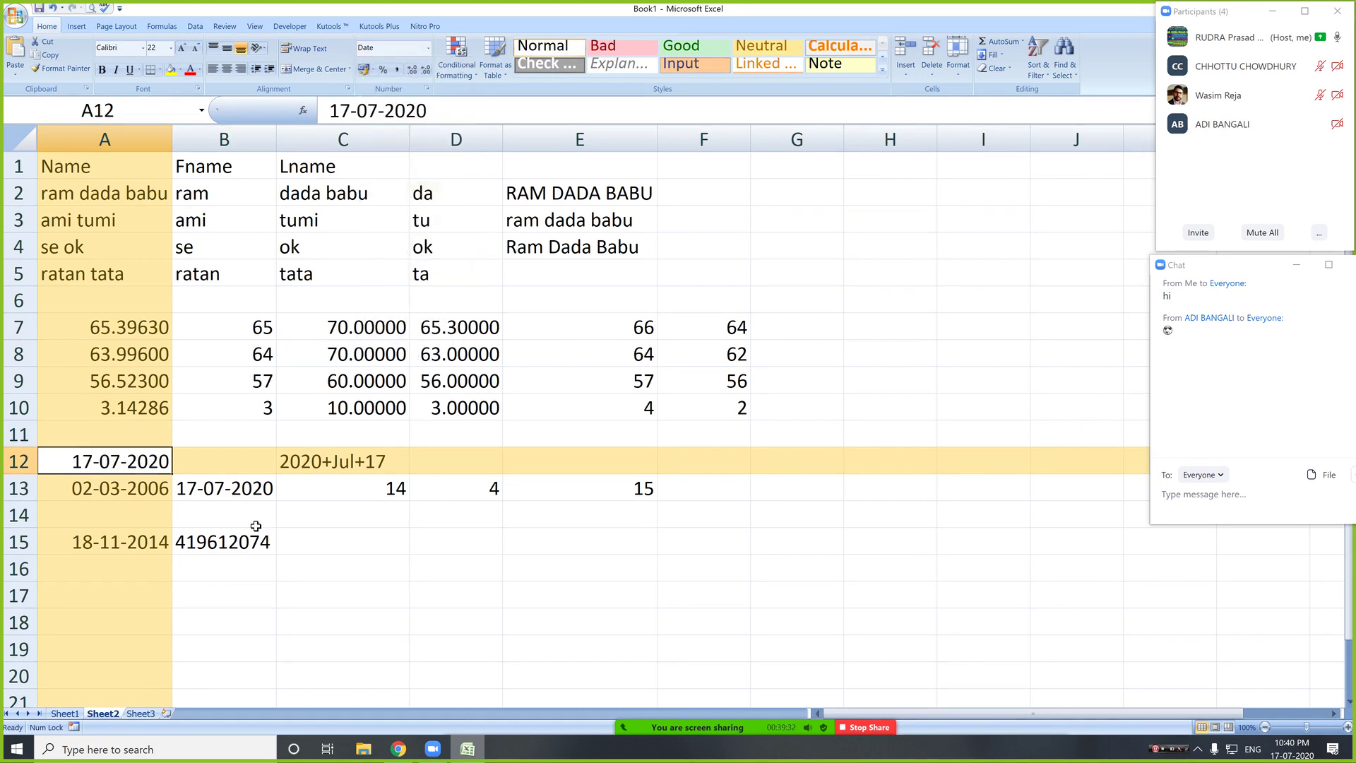
click(212, 546)
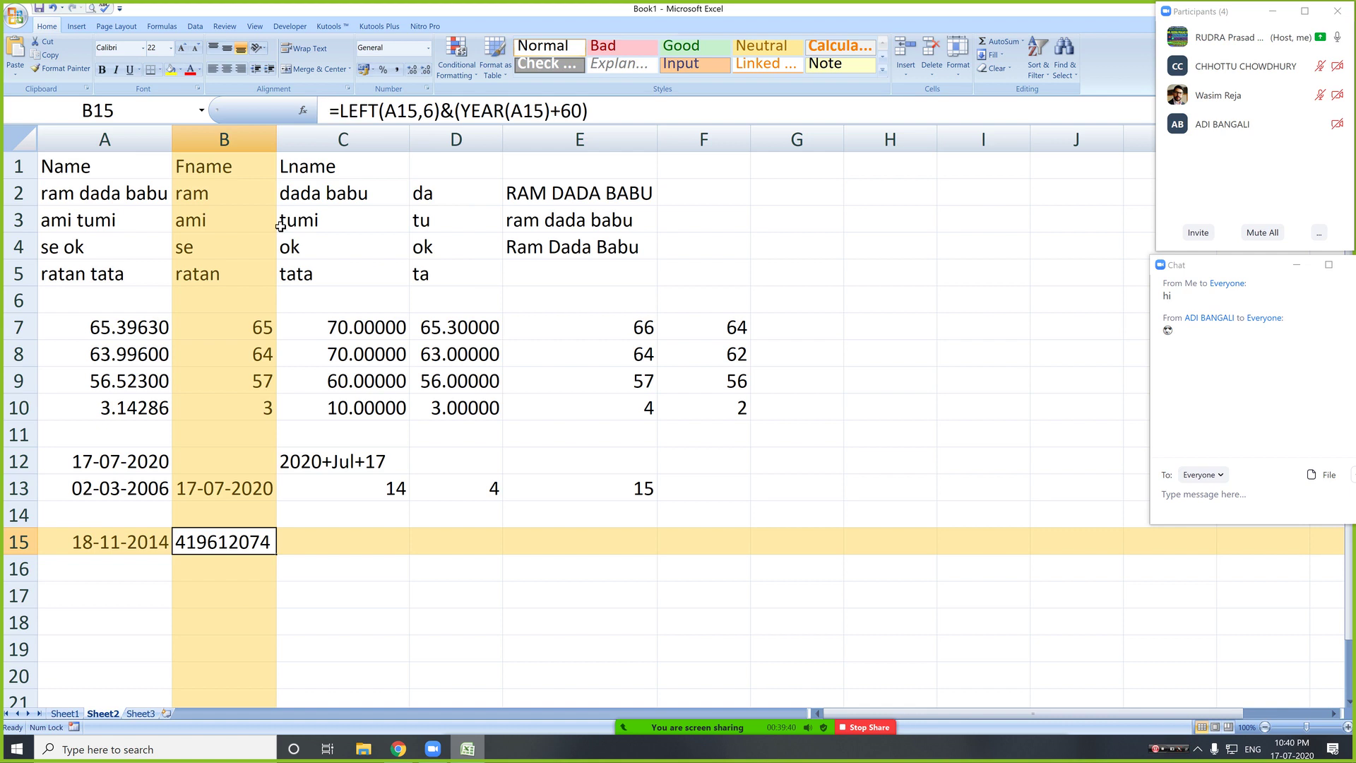
- Cut B15's LEFT/YEAR formula from the formula bar and paste it into C15
click(230, 558)
click(246, 531)
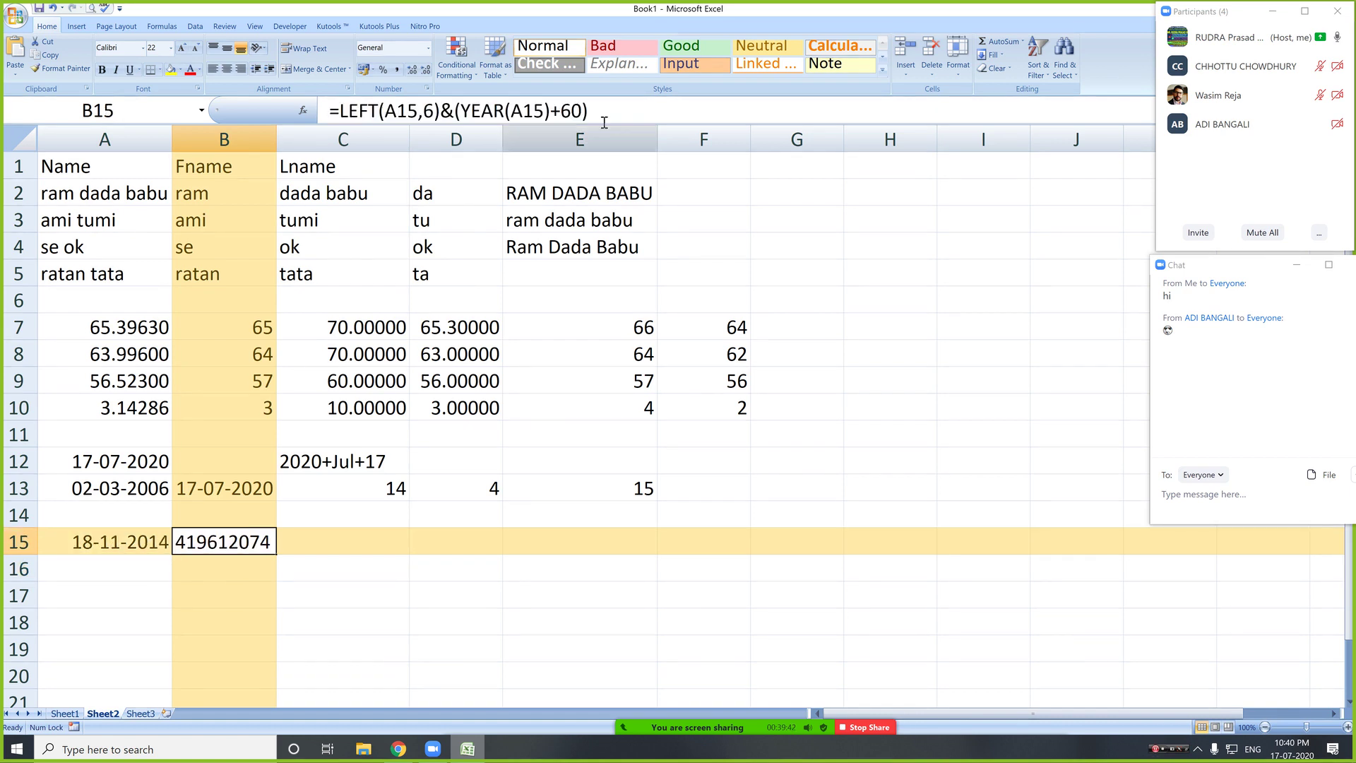
drag(607, 111, 304, 111)
key(ctrl+c)
key(Delete)
click(275, 110)
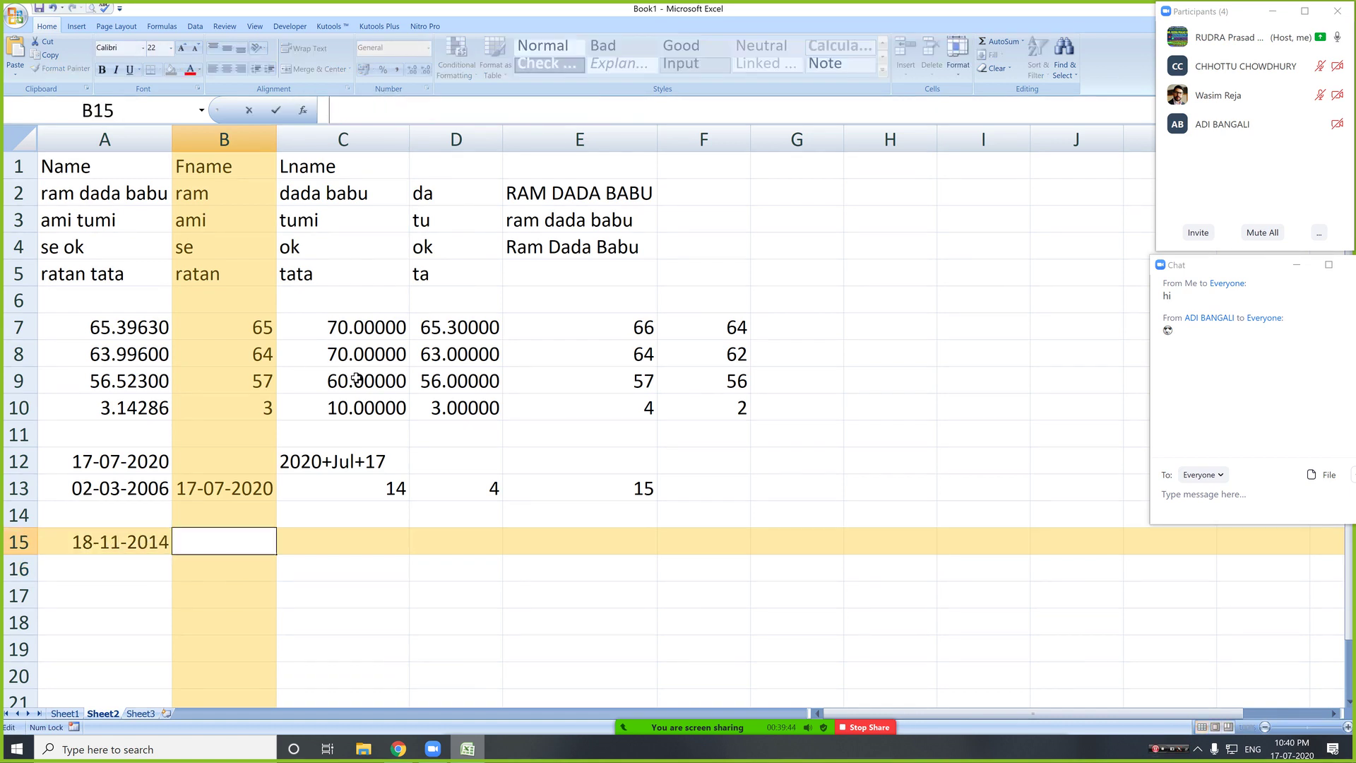
click(354, 547)
key(ctrl+v)
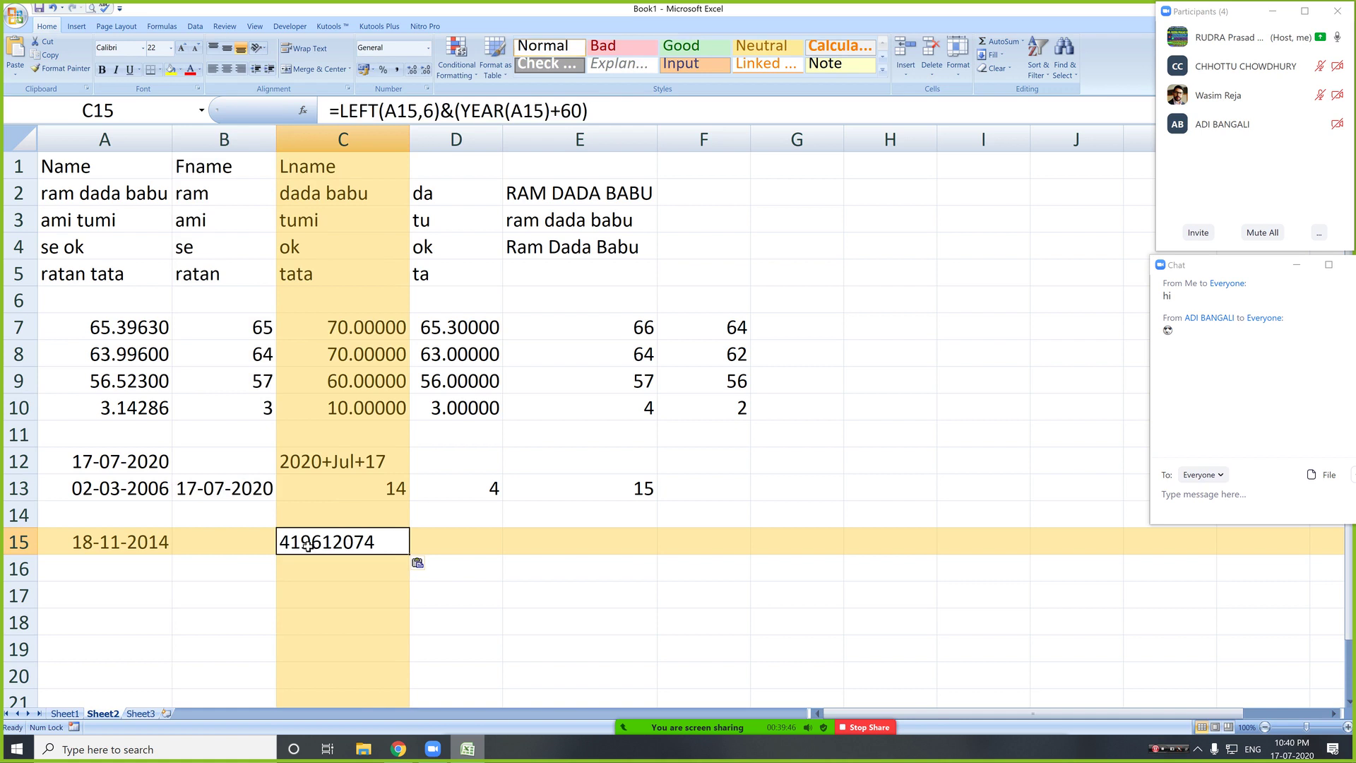
- Enter =TEXT(A15,"dd-mm-yyyy") in B15 so it shows 18-11-2014
click(229, 535)
text(=)
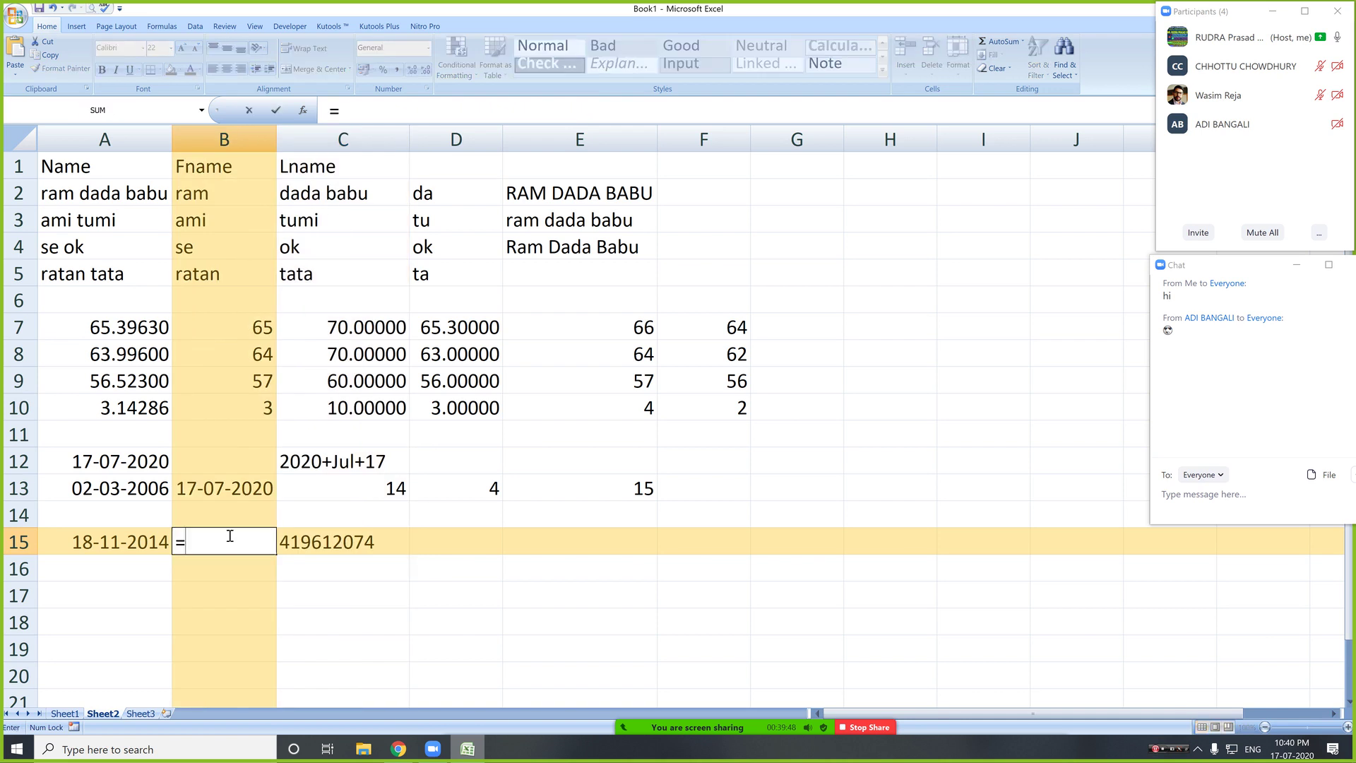
text(text()
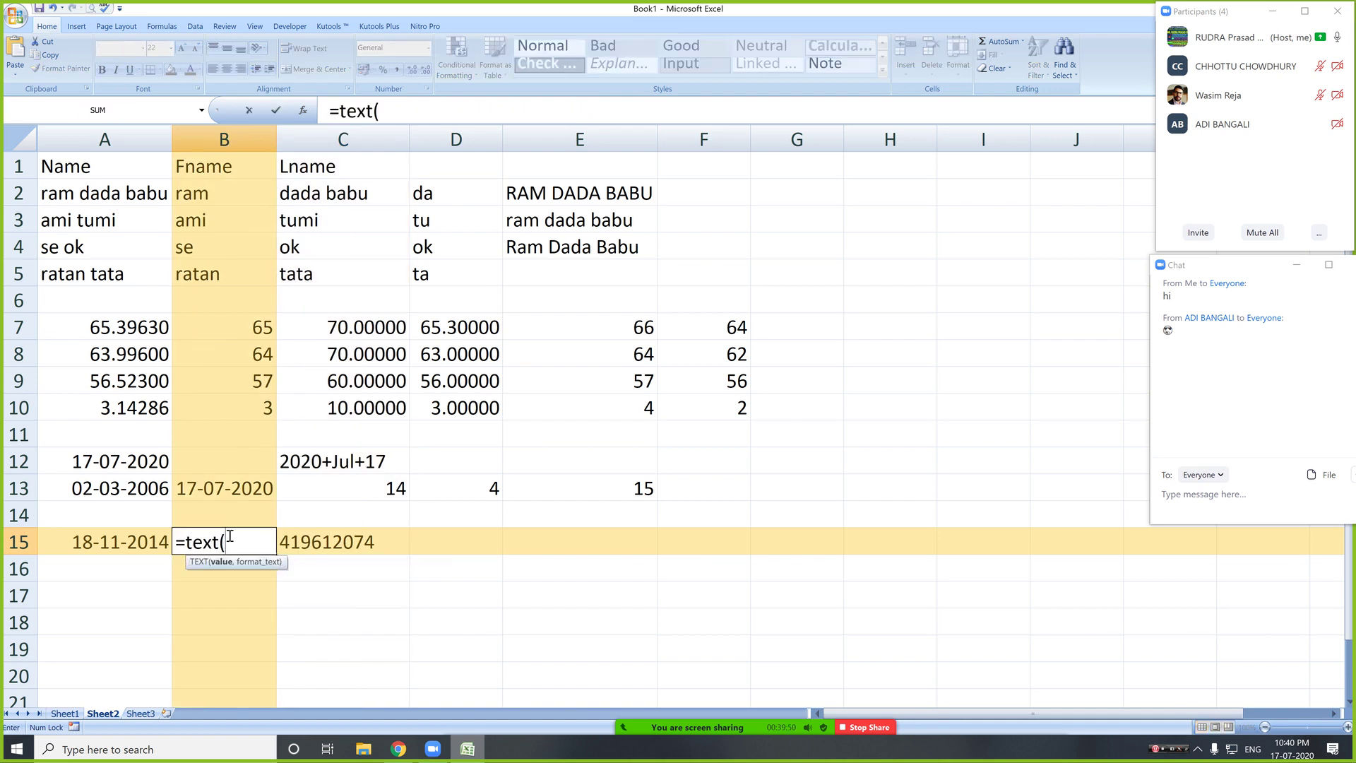
click(131, 542)
text(,")
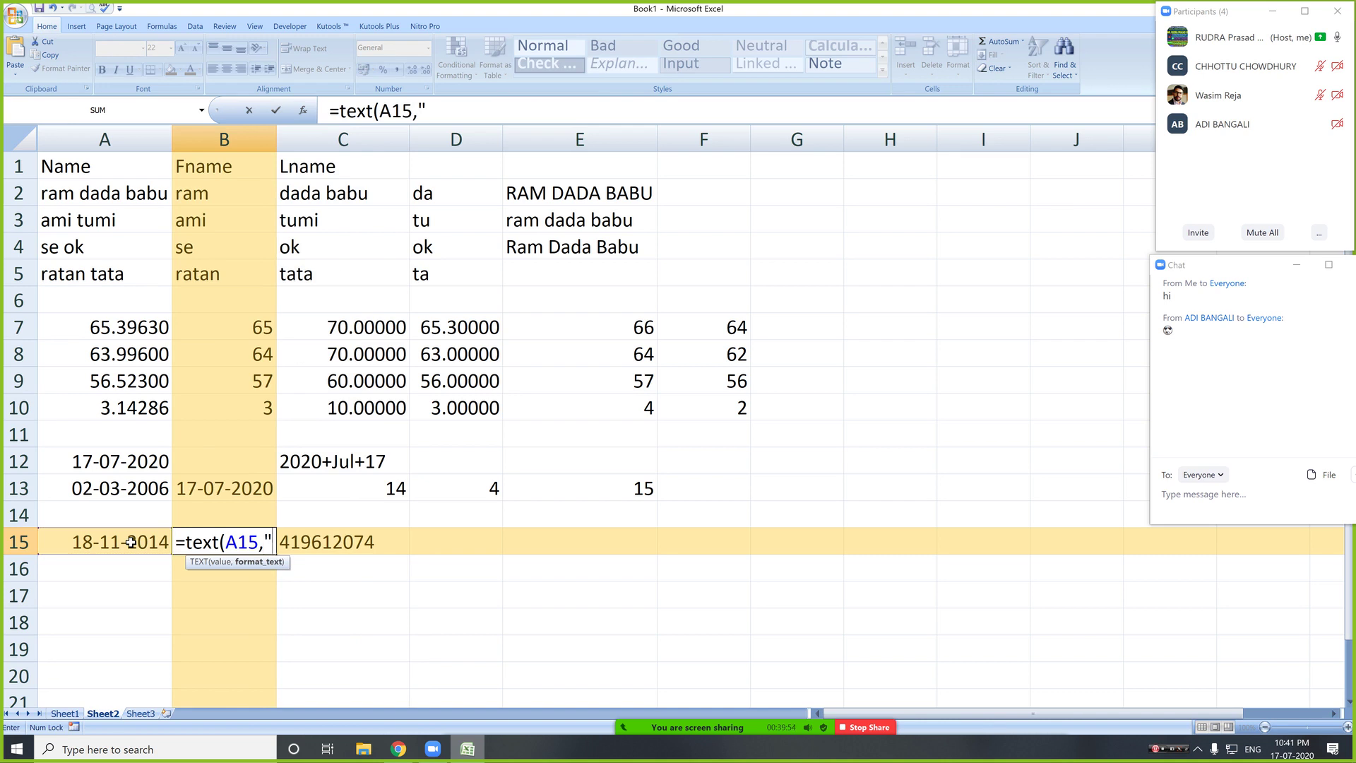
text(dd)
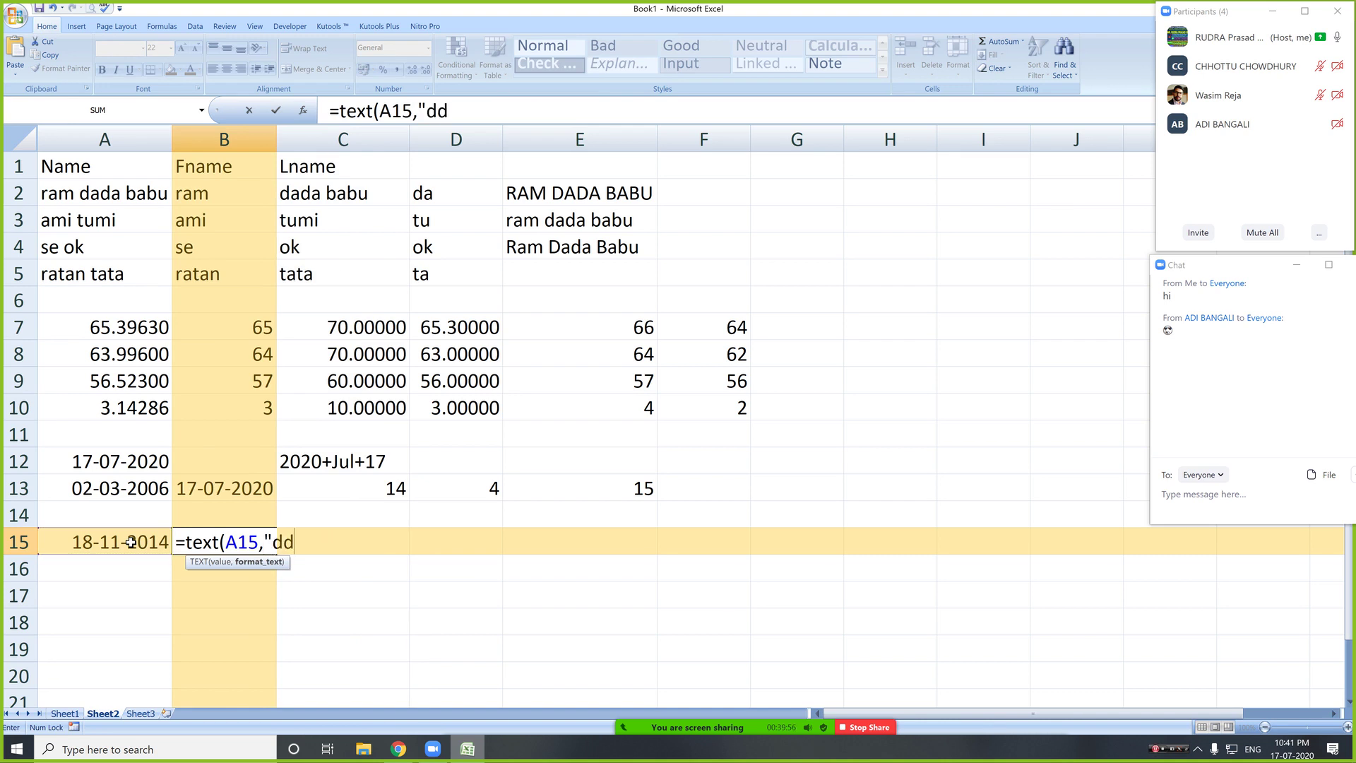
text(-mm-yyyy)
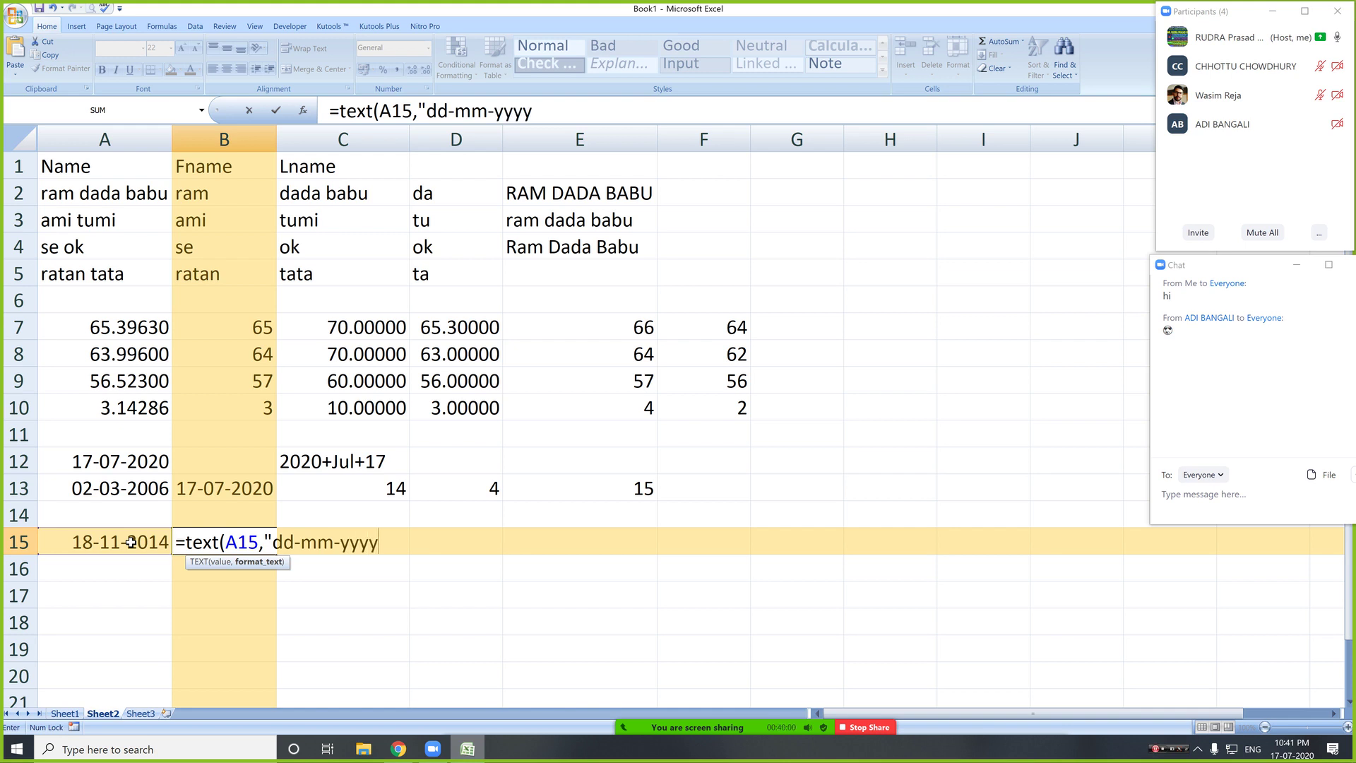
text("))
key(Return)
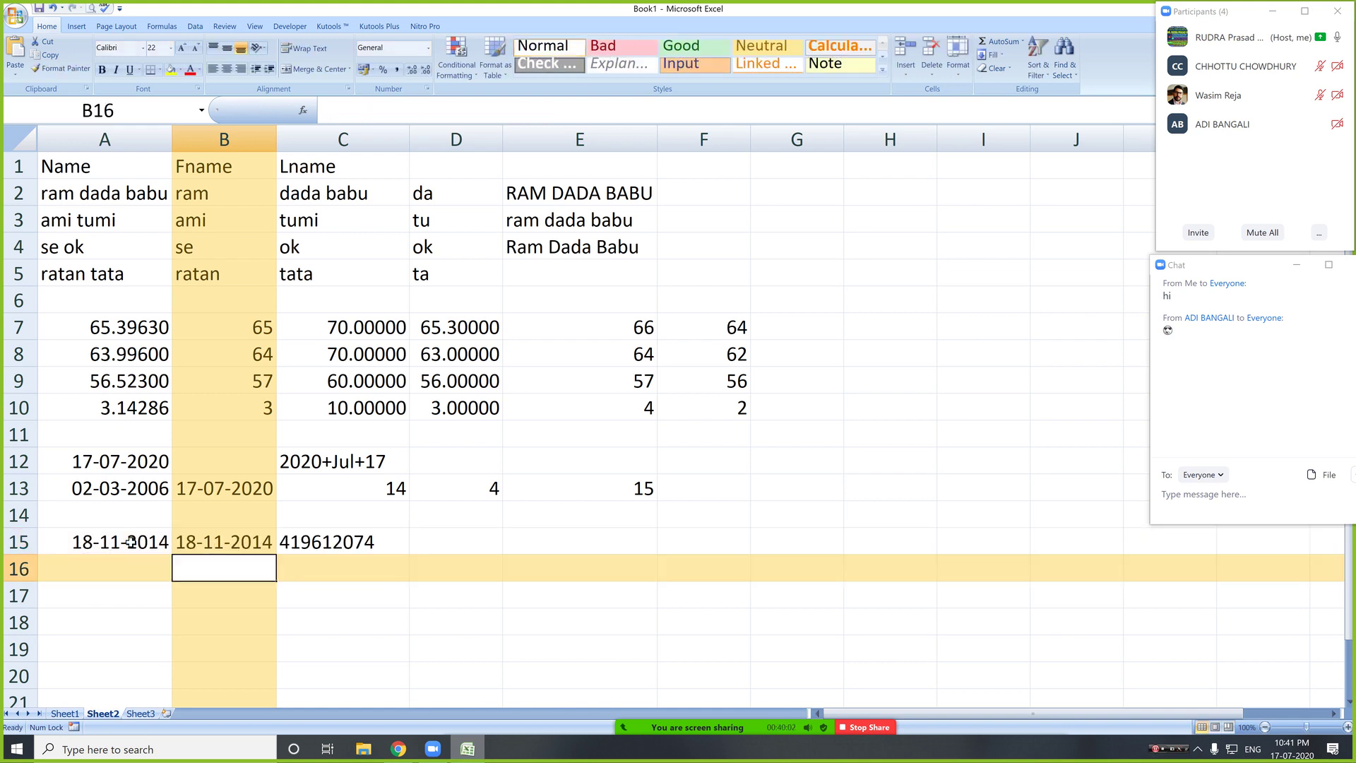
- Change the LEFT reference in C15's formula from A15 to B15
click(321, 544)
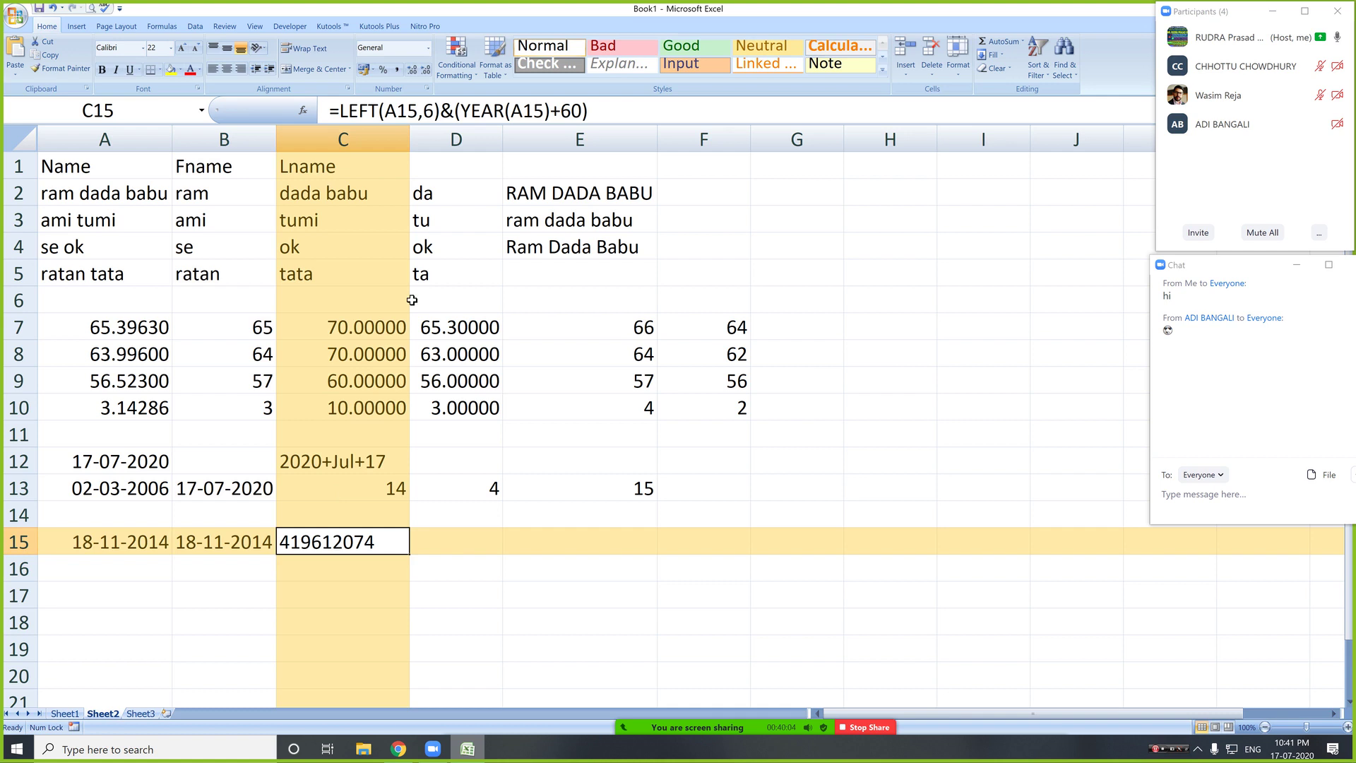
click(400, 111)
key(BackSpace)
text(b)
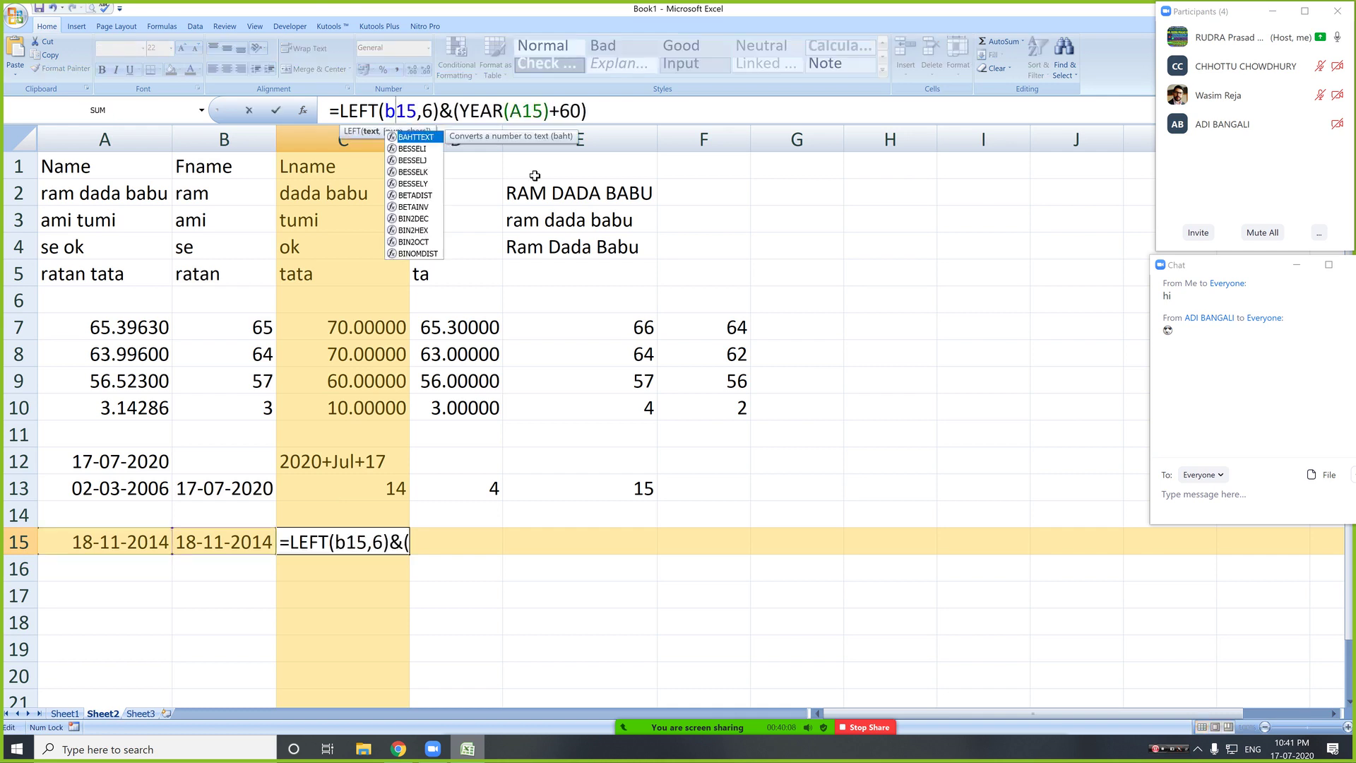
key(Return)
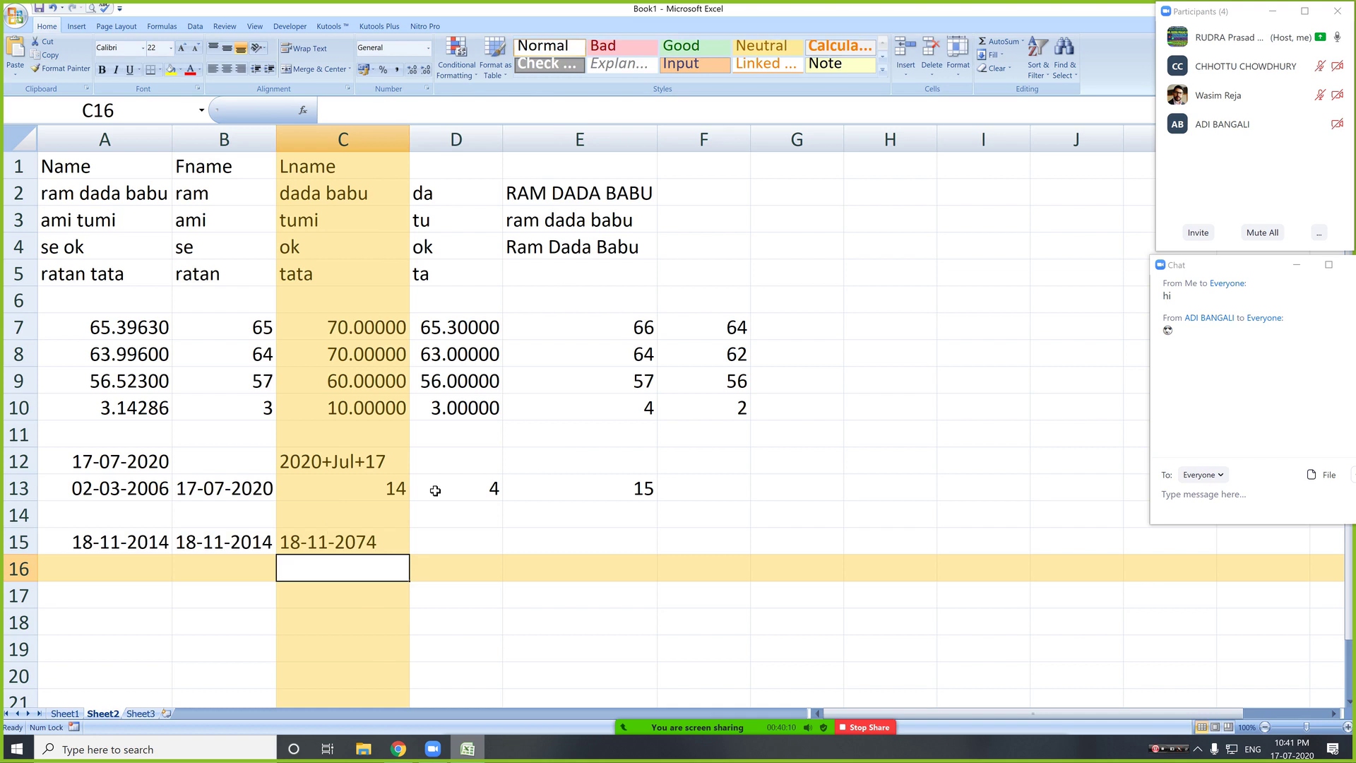
- Compare A15's date with the TEXT formula in B15 and the corrected formula in C15
click(110, 542)
click(363, 542)
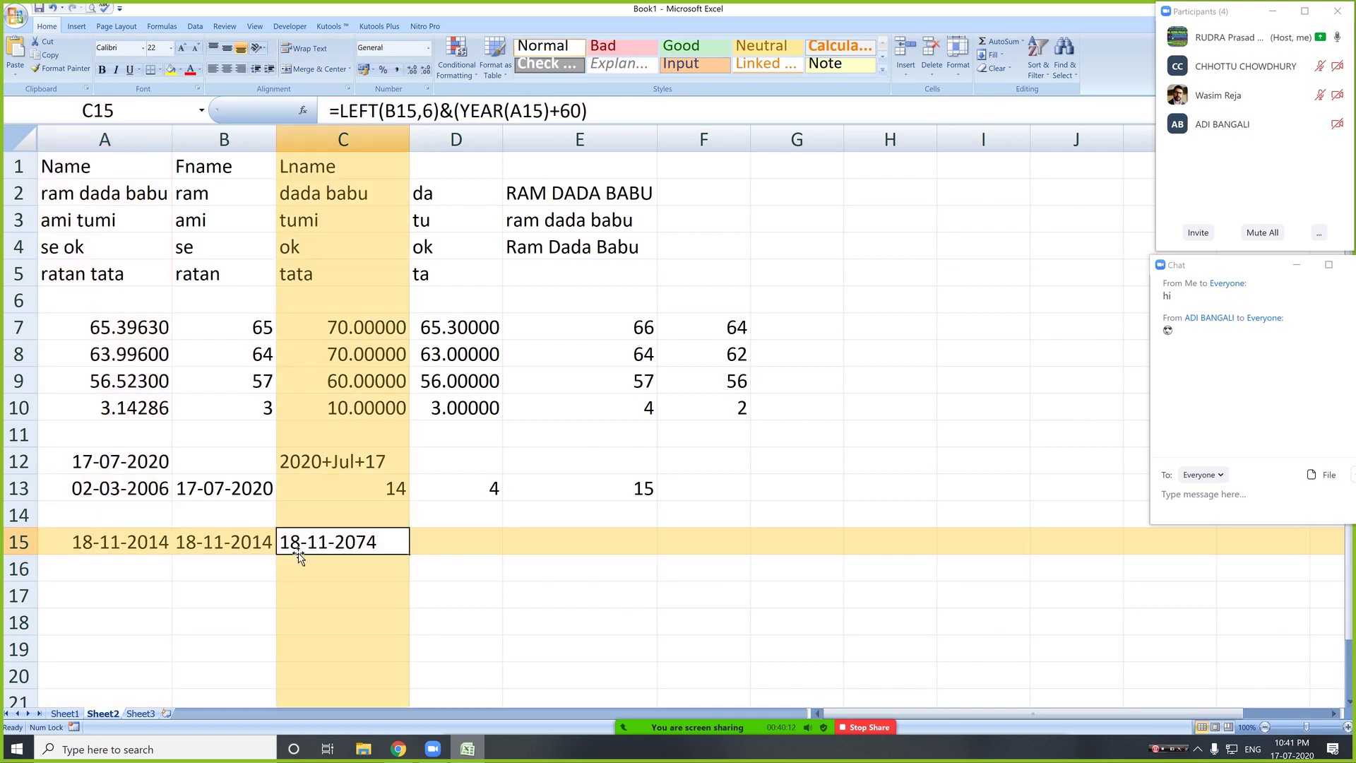
click(99, 547)
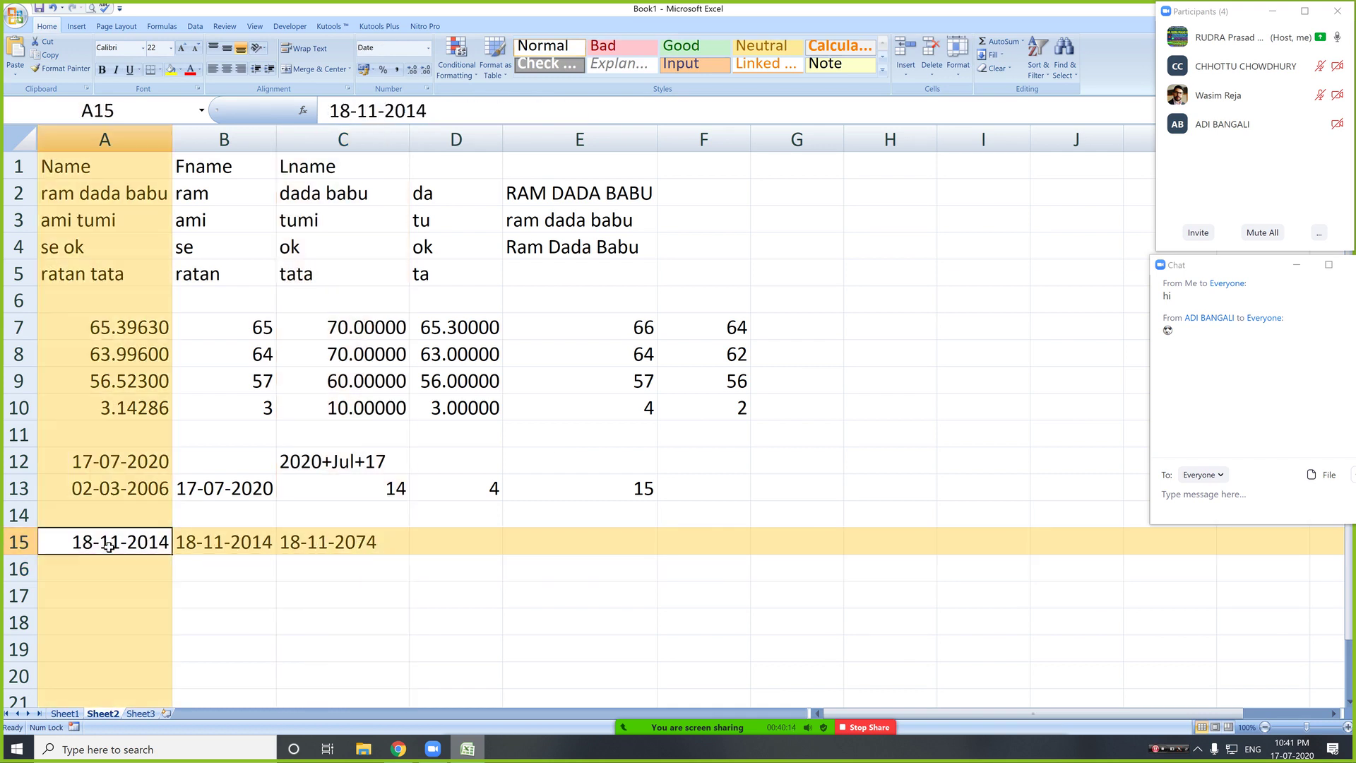
click(345, 540)
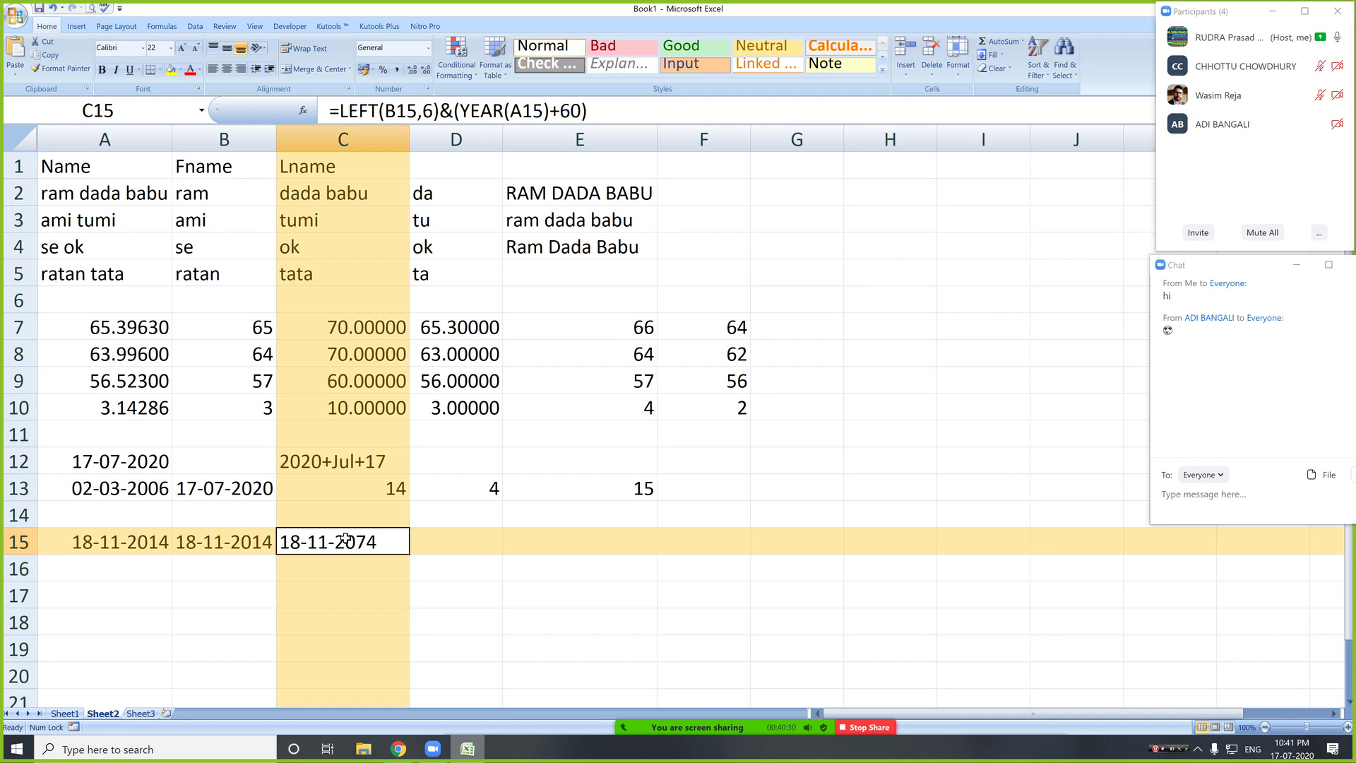
click(213, 536)
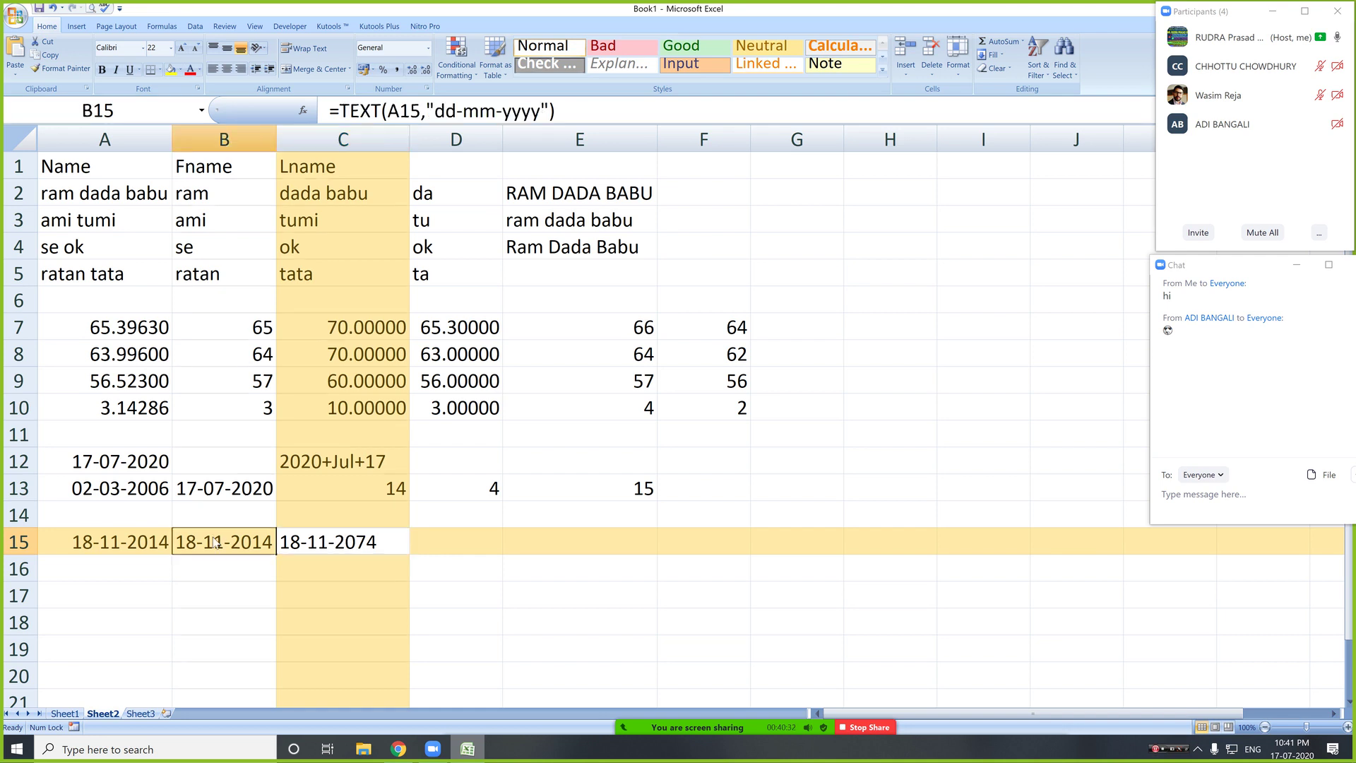
click(351, 543)
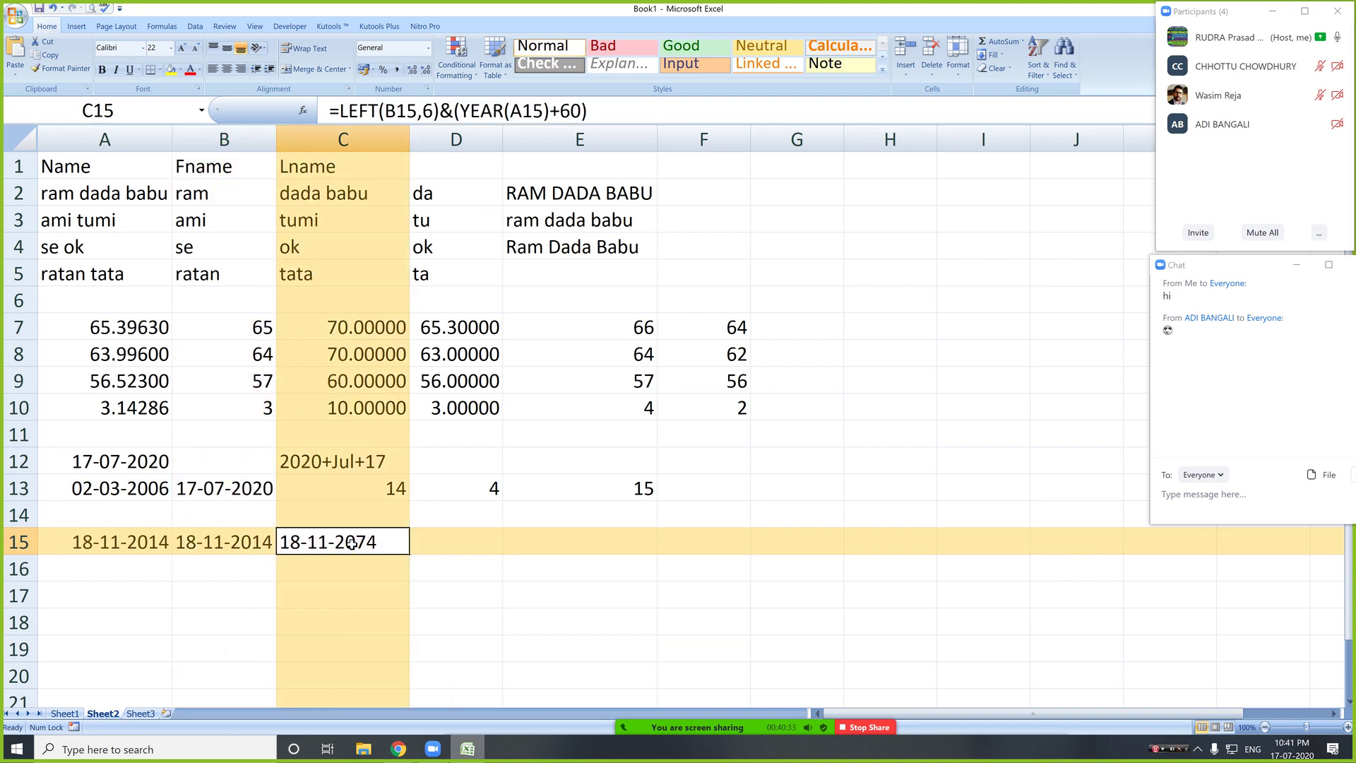
click(238, 547)
click(352, 543)
key(Right)
key(Right)
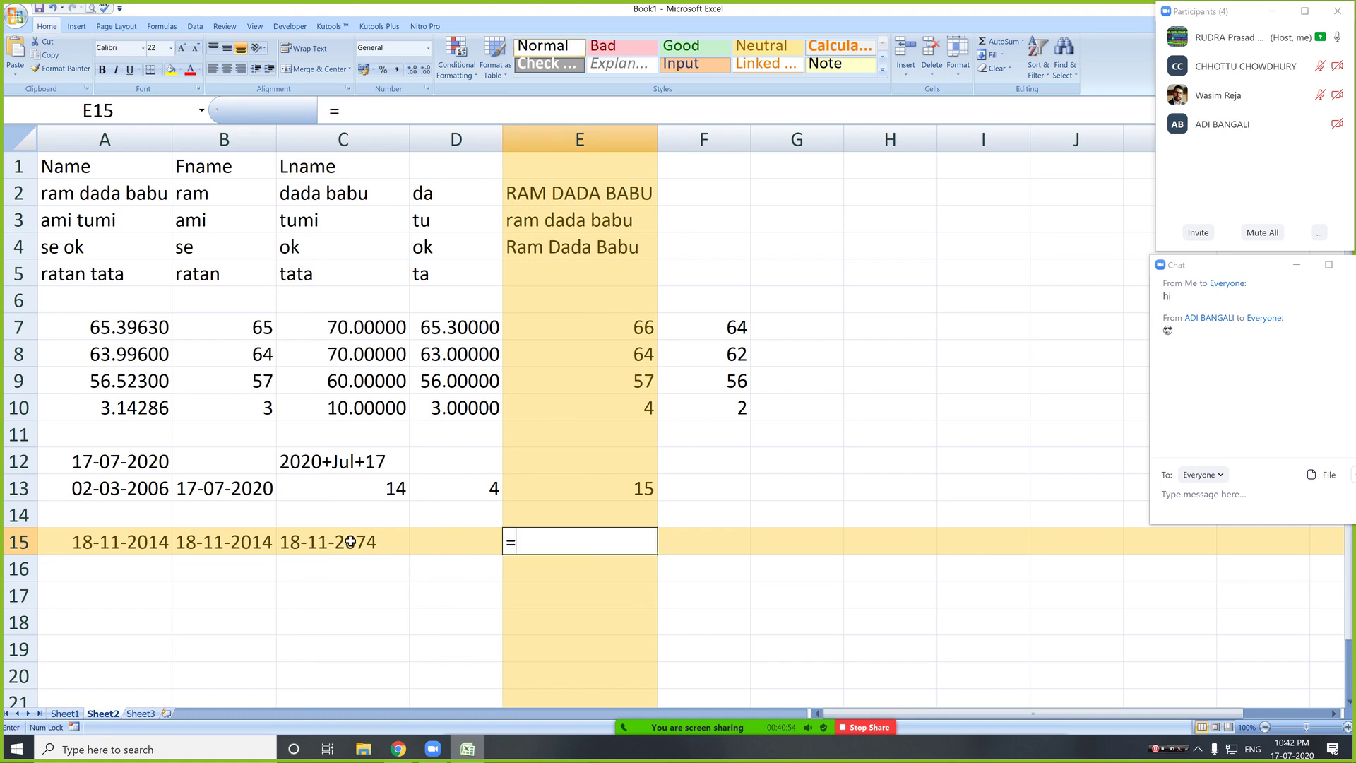
- Enter =EDATE(A15,60*12) in E15
text(=ed)
key(Tab)
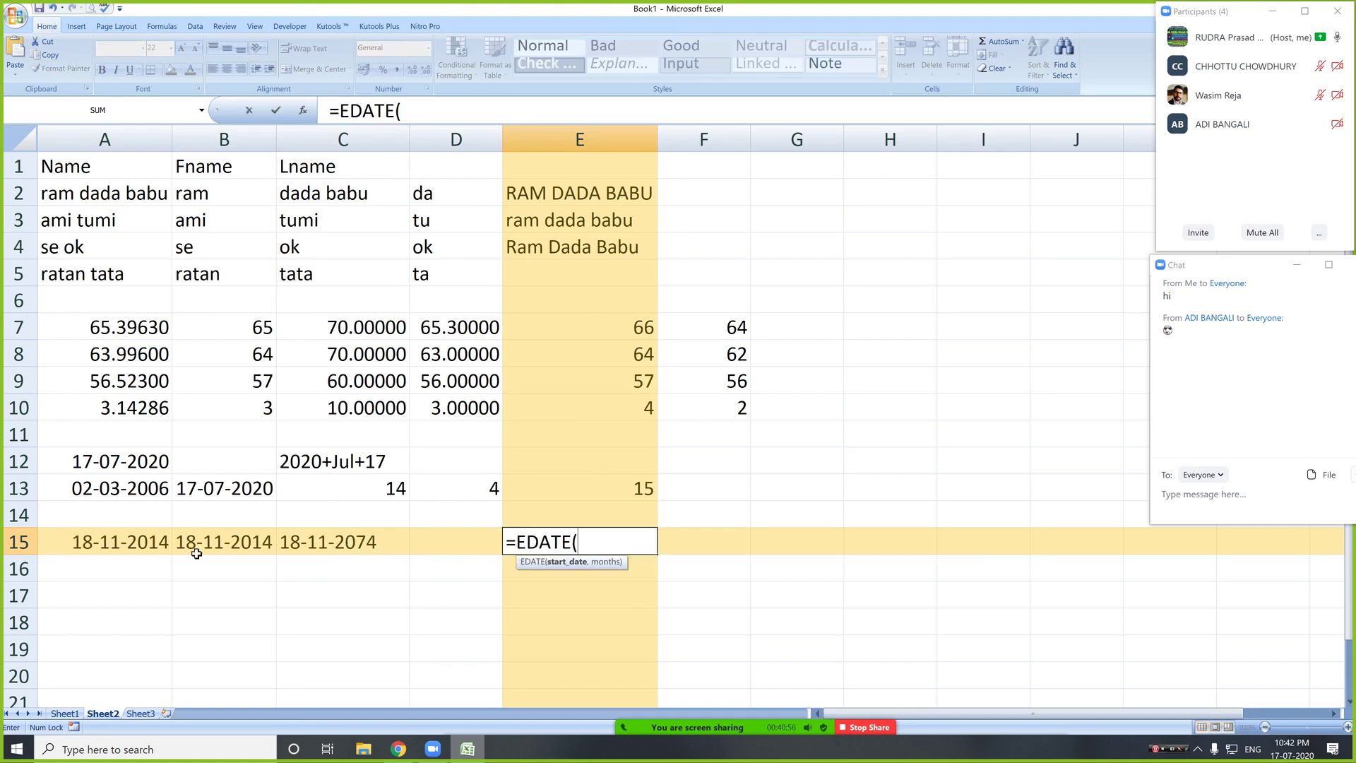
click(134, 539)
text(,60*12))
key(Return)
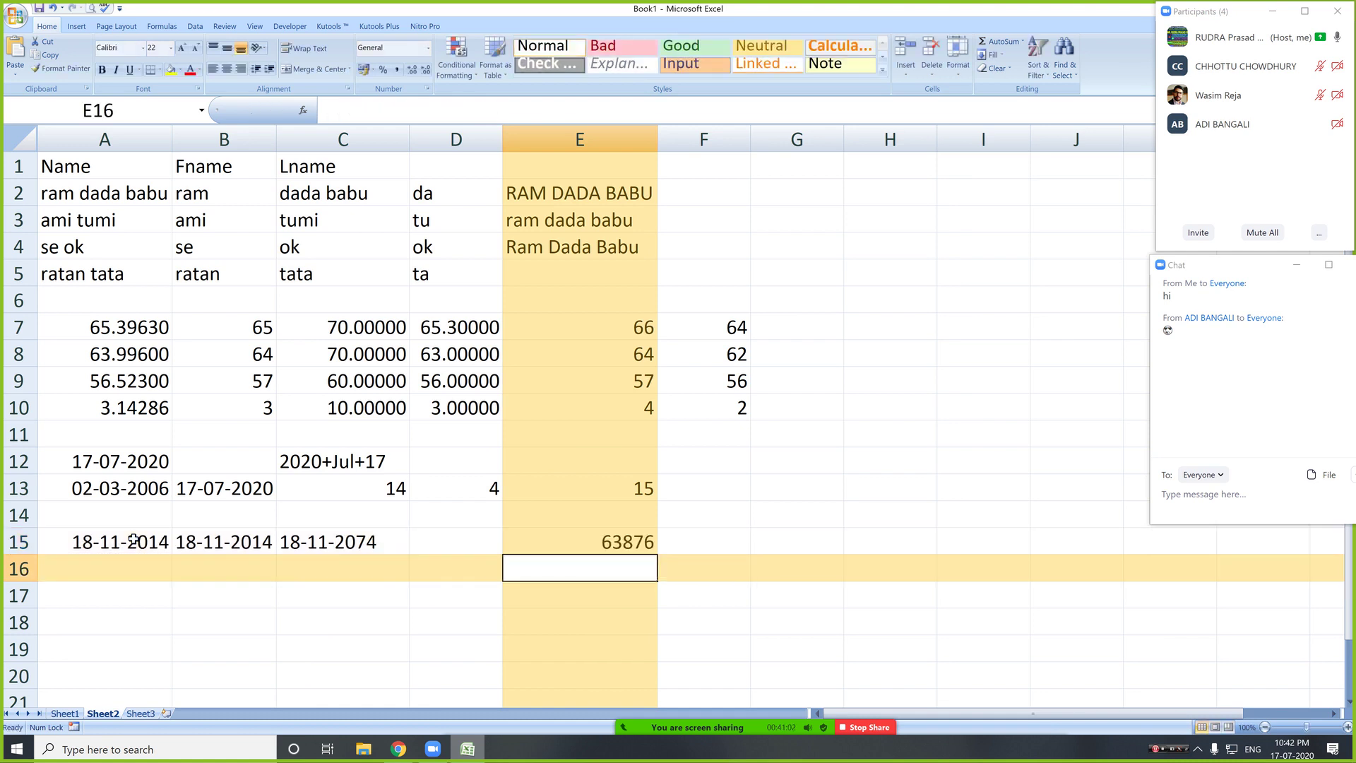
click(549, 540)
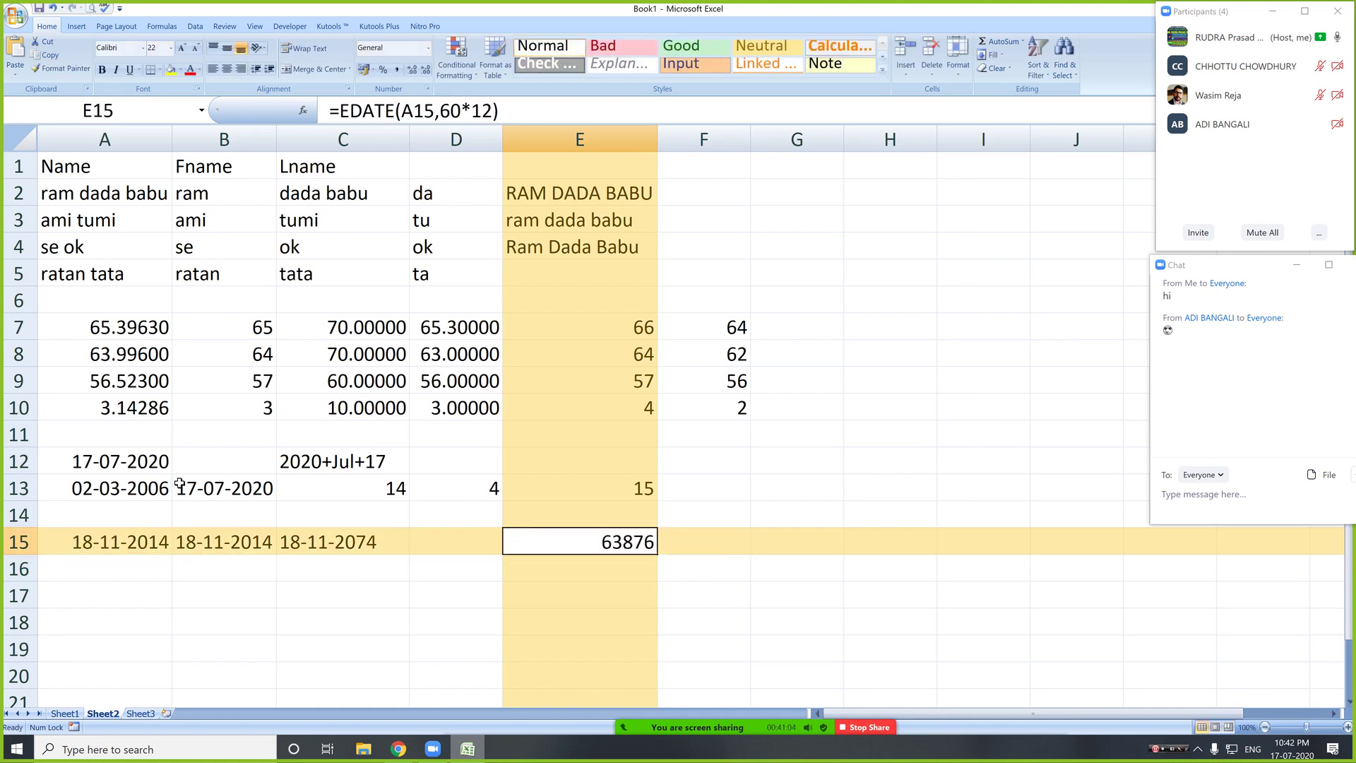
- Copy A15's date format onto E15 with Format Painter, showing 18-11-2074
click(135, 549)
click(61, 68)
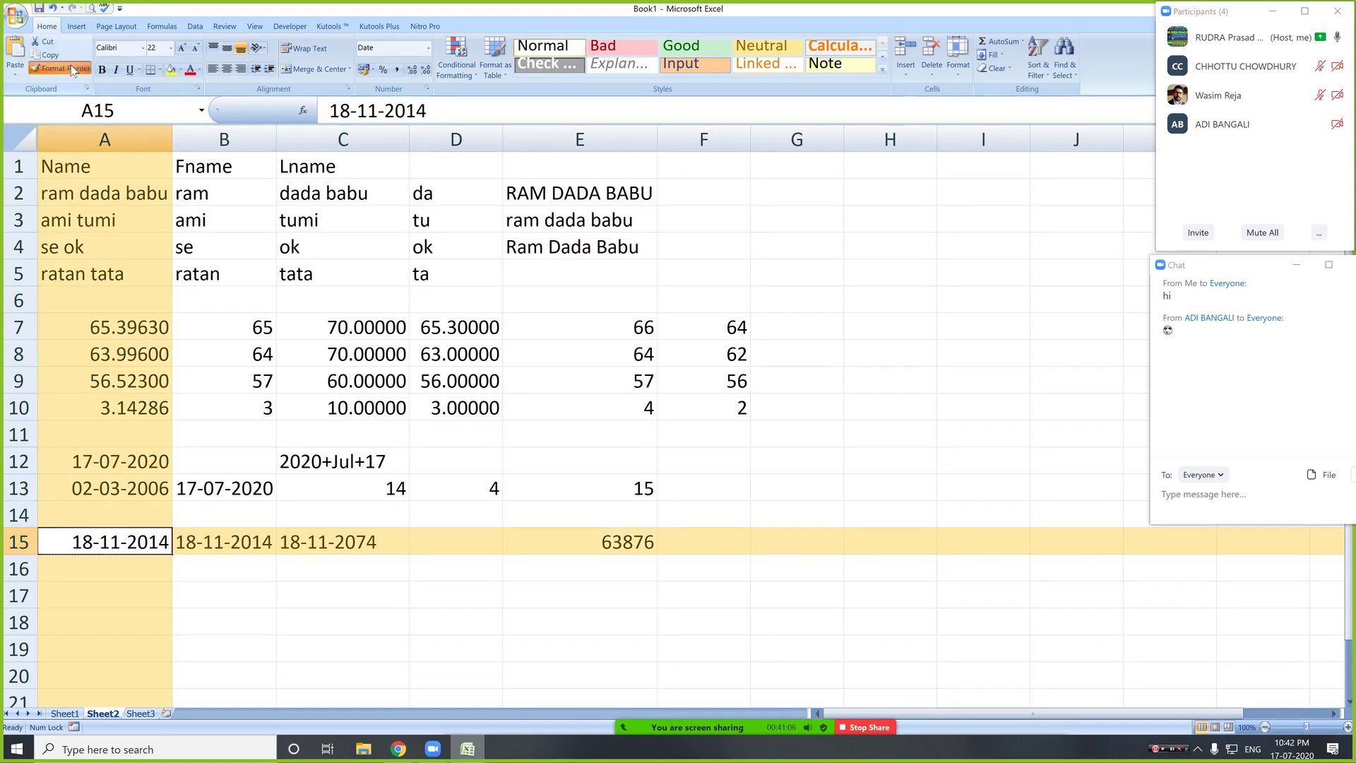
click(595, 537)
click(578, 622)
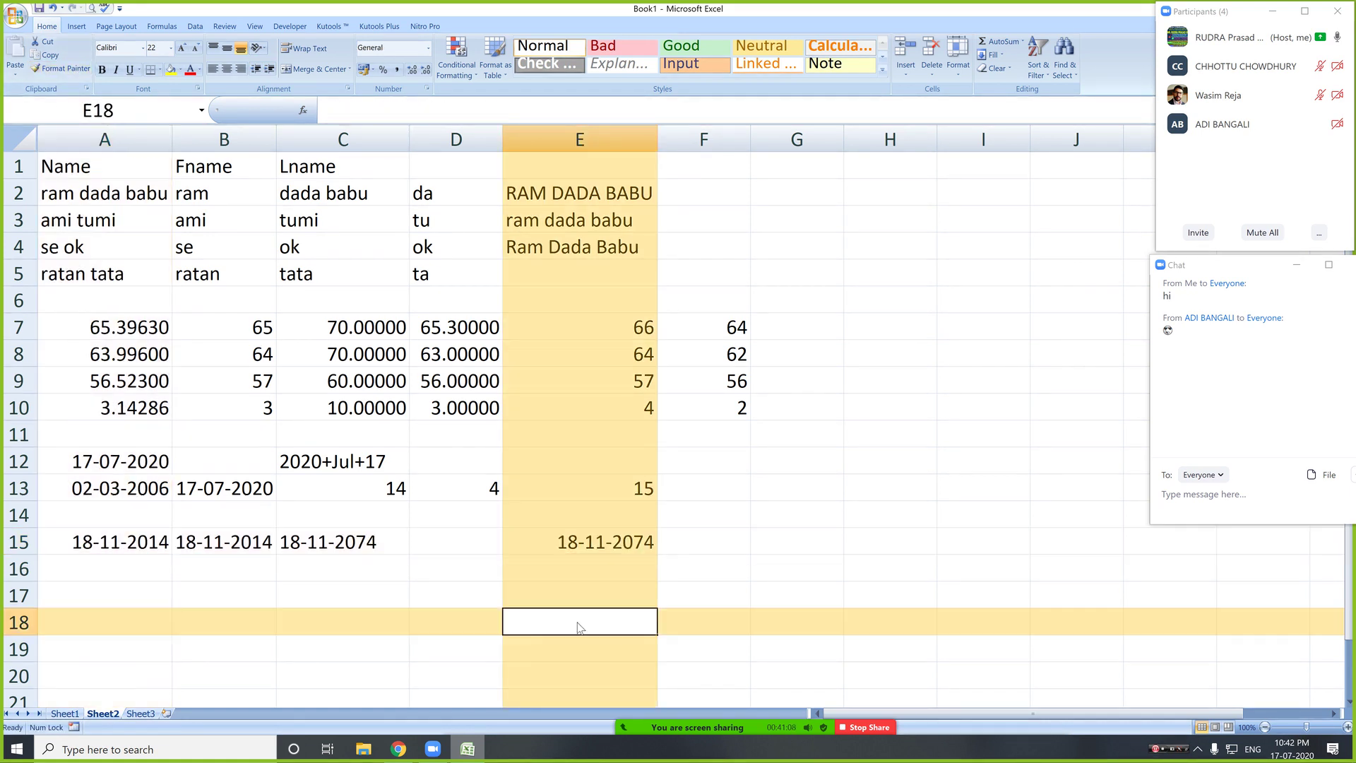
- Compare the B15, C15 and E15 formulas against A15's date
click(133, 554)
click(613, 543)
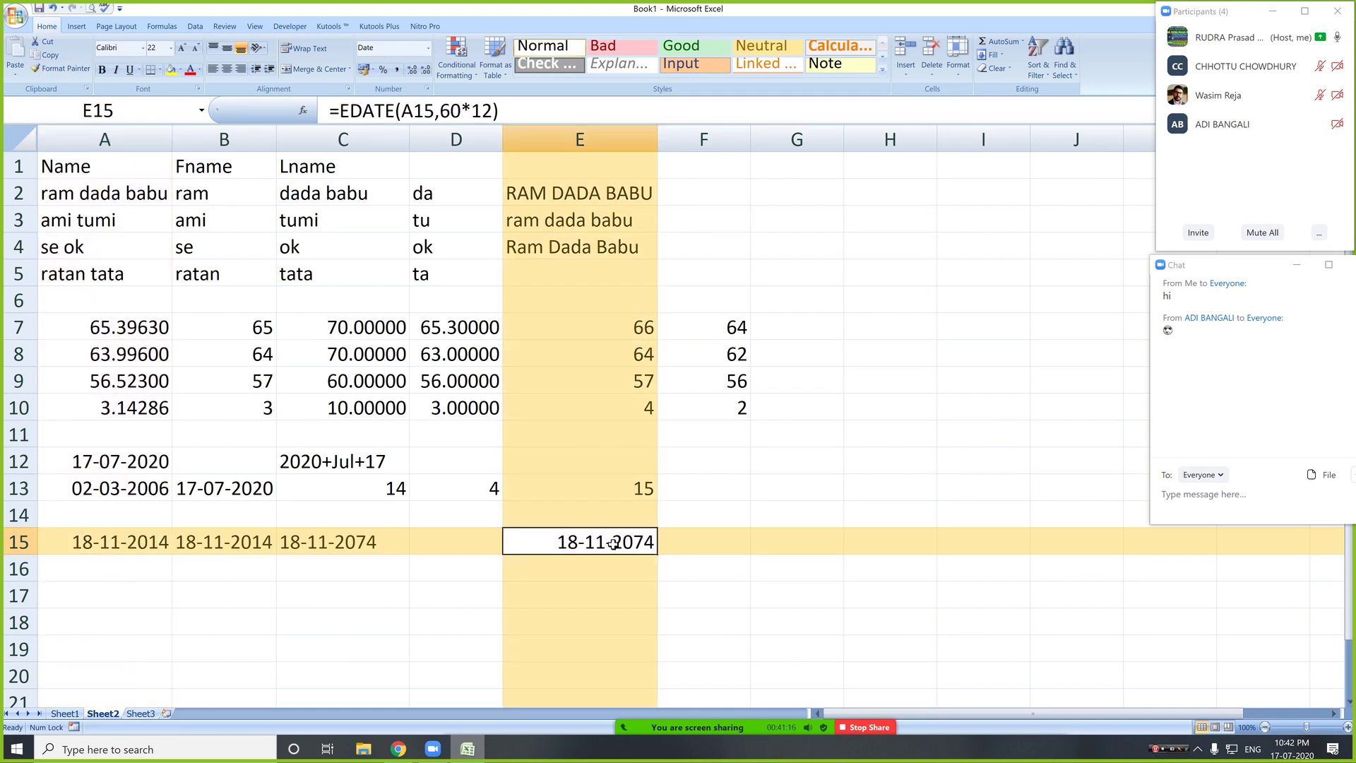
click(319, 540)
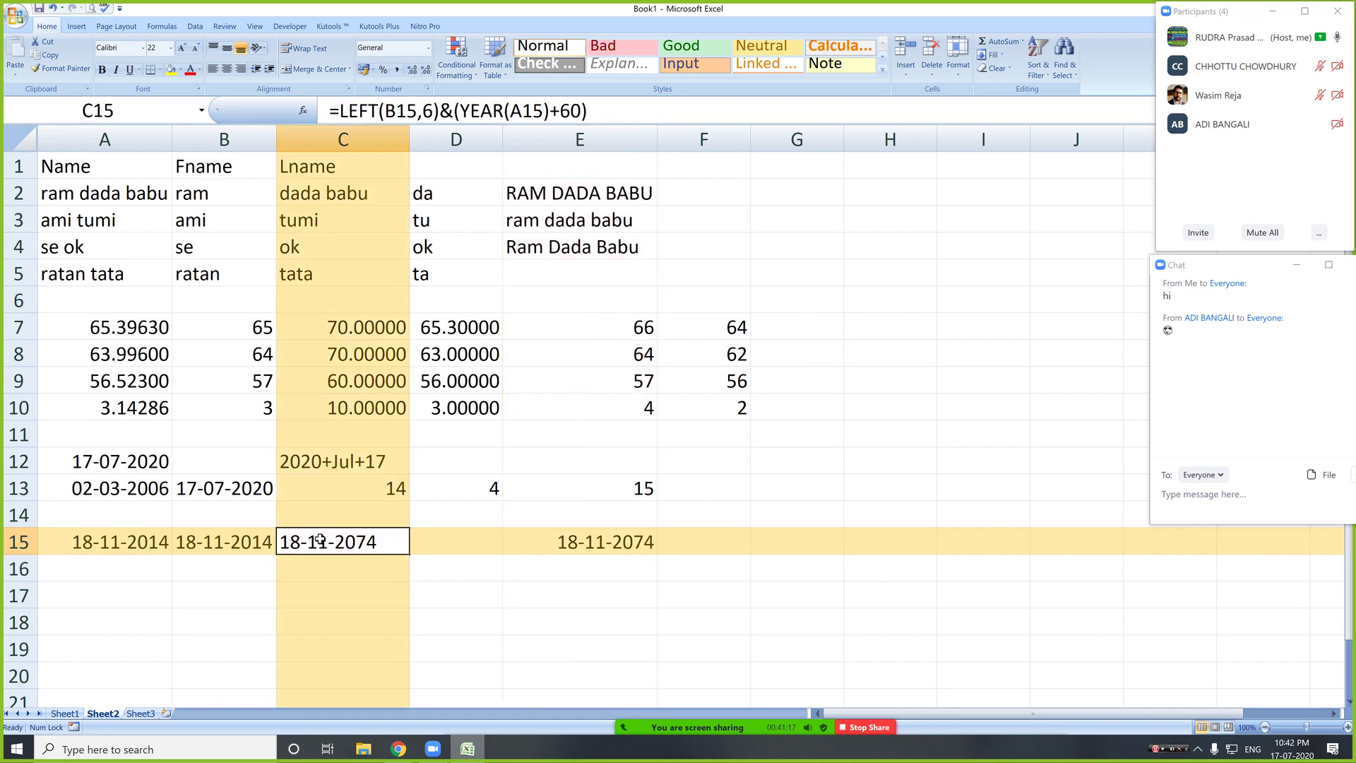
click(221, 553)
click(339, 544)
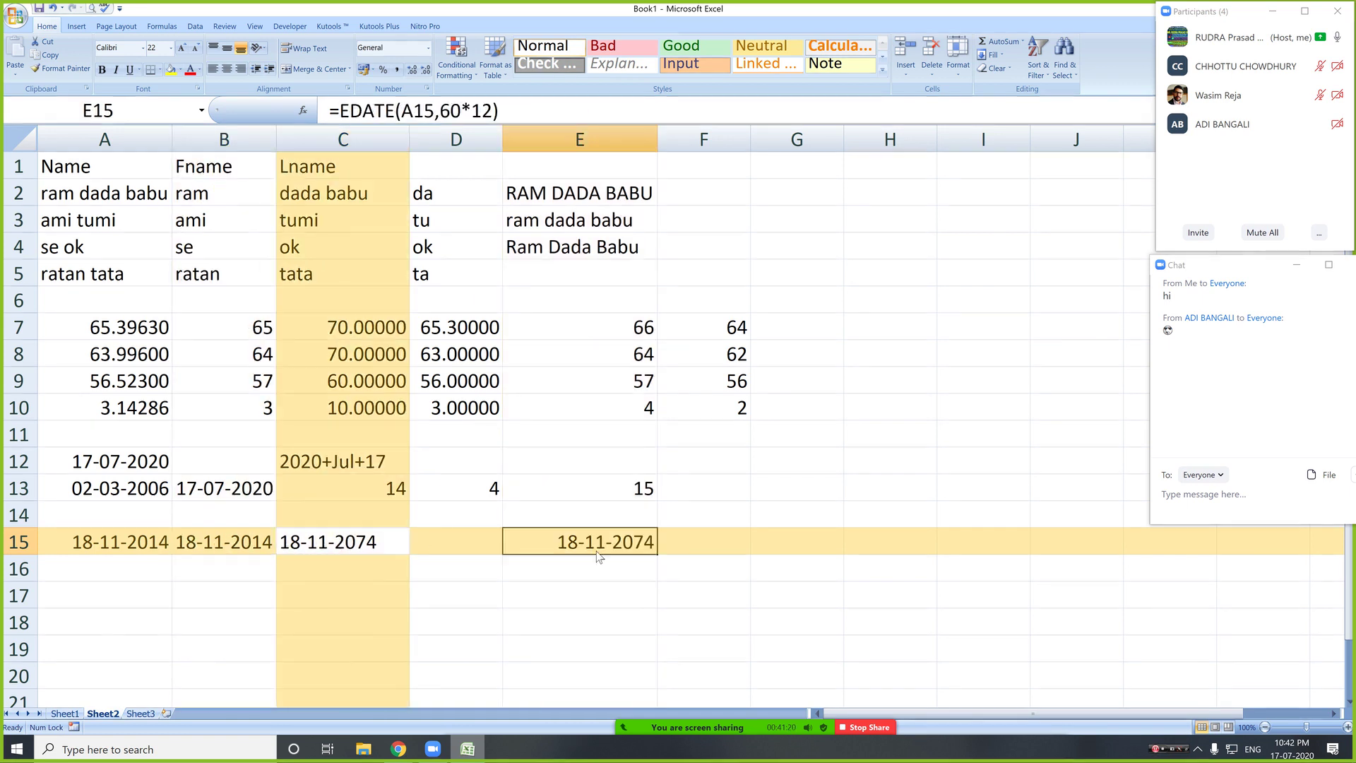
click(595, 551)
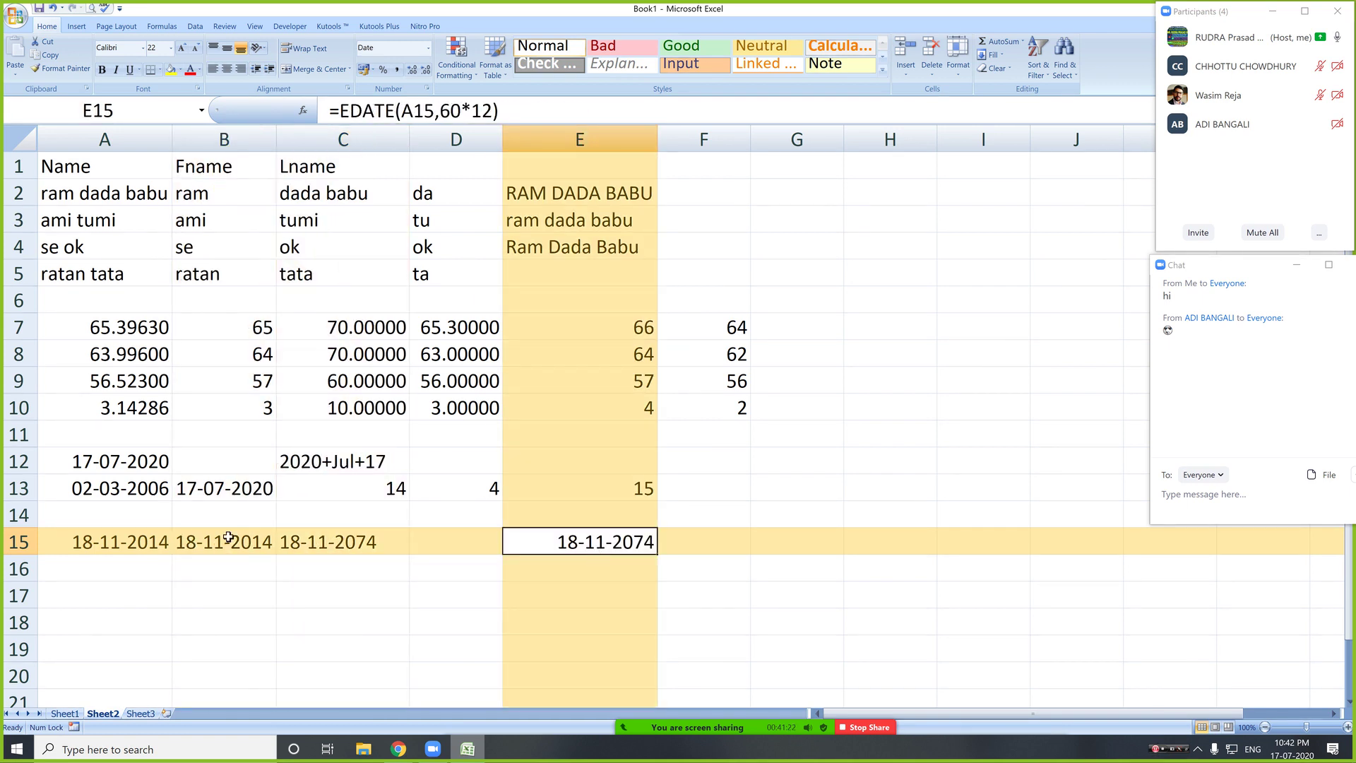
click(199, 540)
click(335, 545)
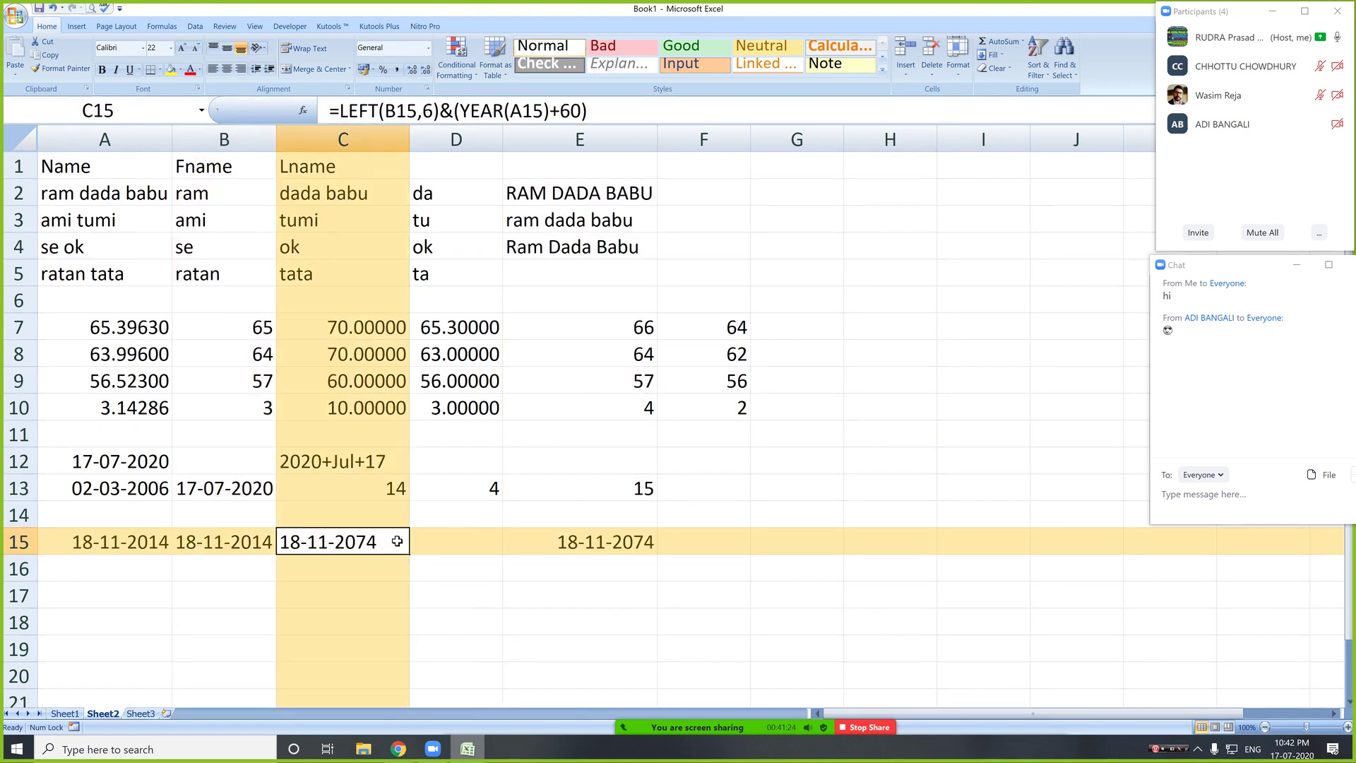
click(609, 546)
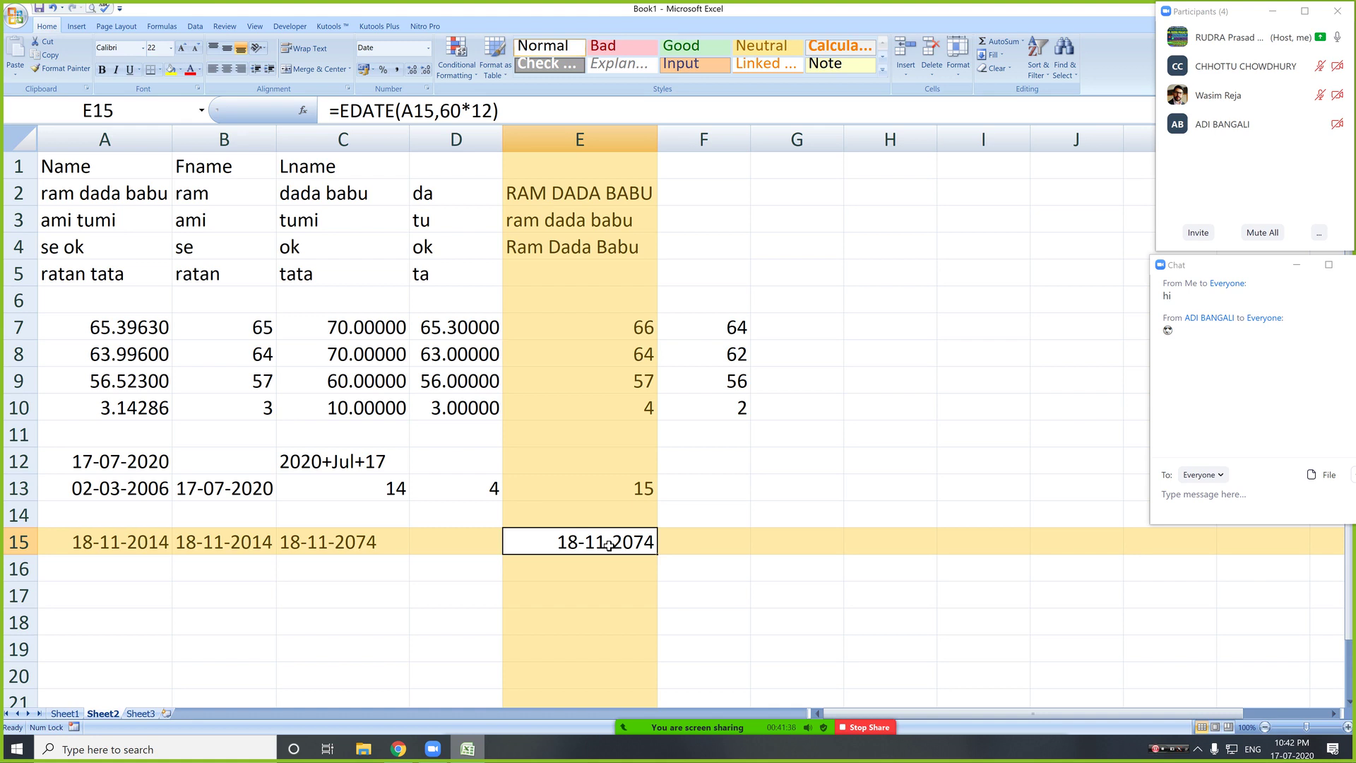
click(118, 596)
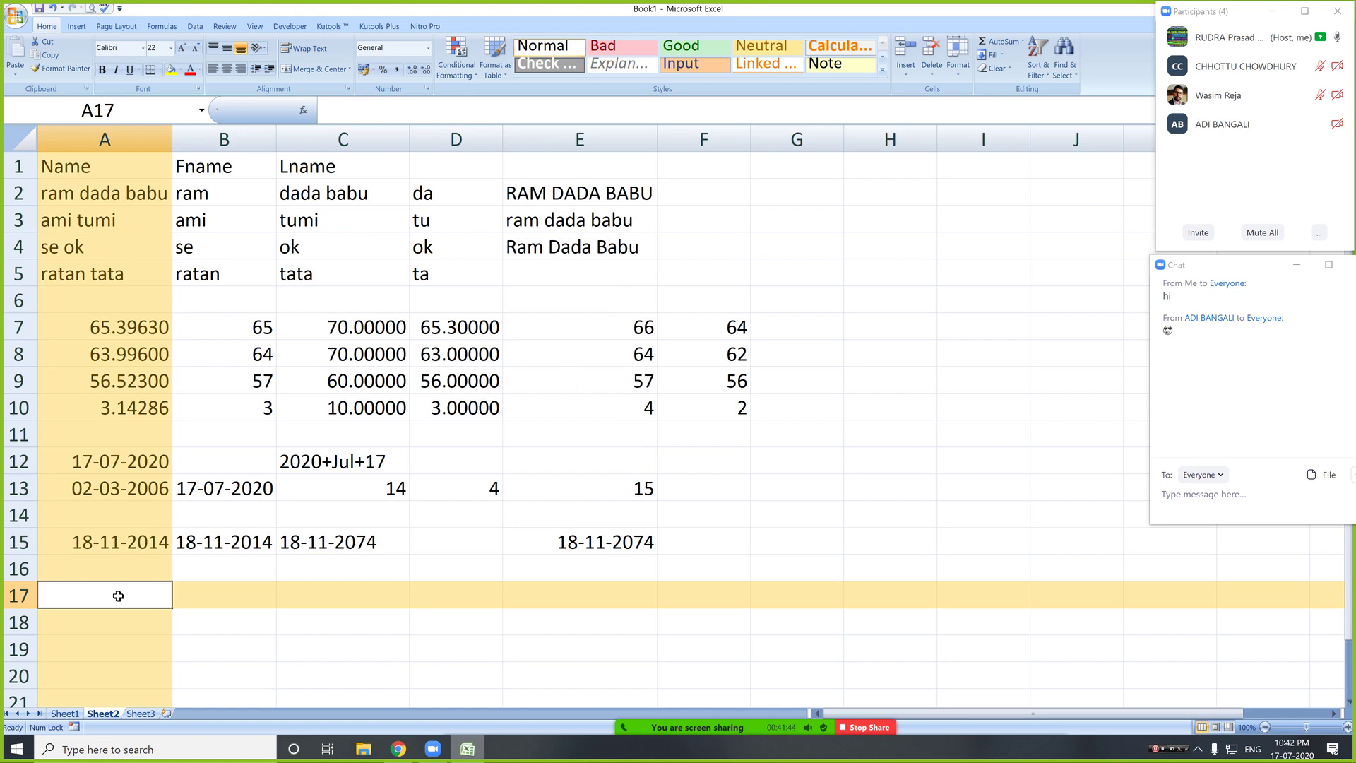
- Insert today's date 17-07-2020 in A17, add a date-plus-1 entry in B17, and autofit column B
key(ctrl+semicolon)
key(Tab)
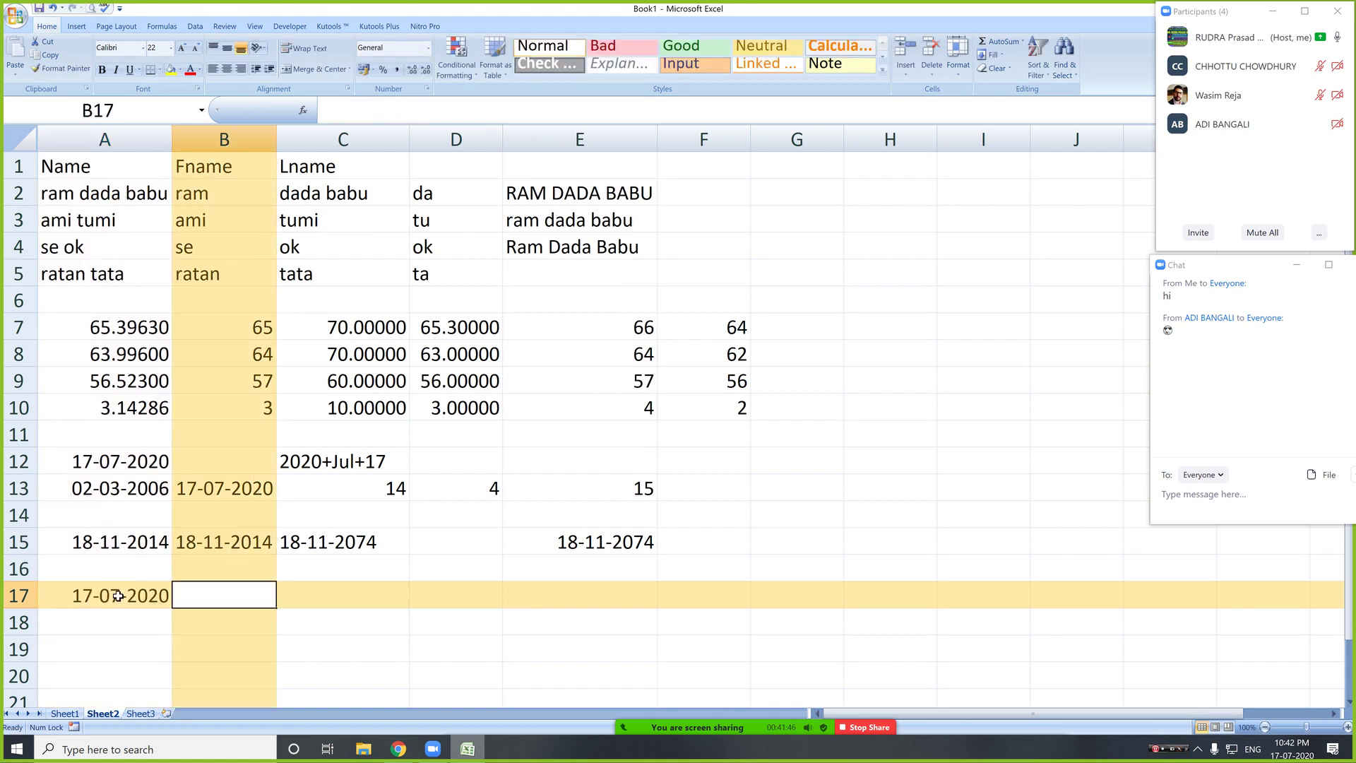
key(ctrl+semicolon)
text(+1)
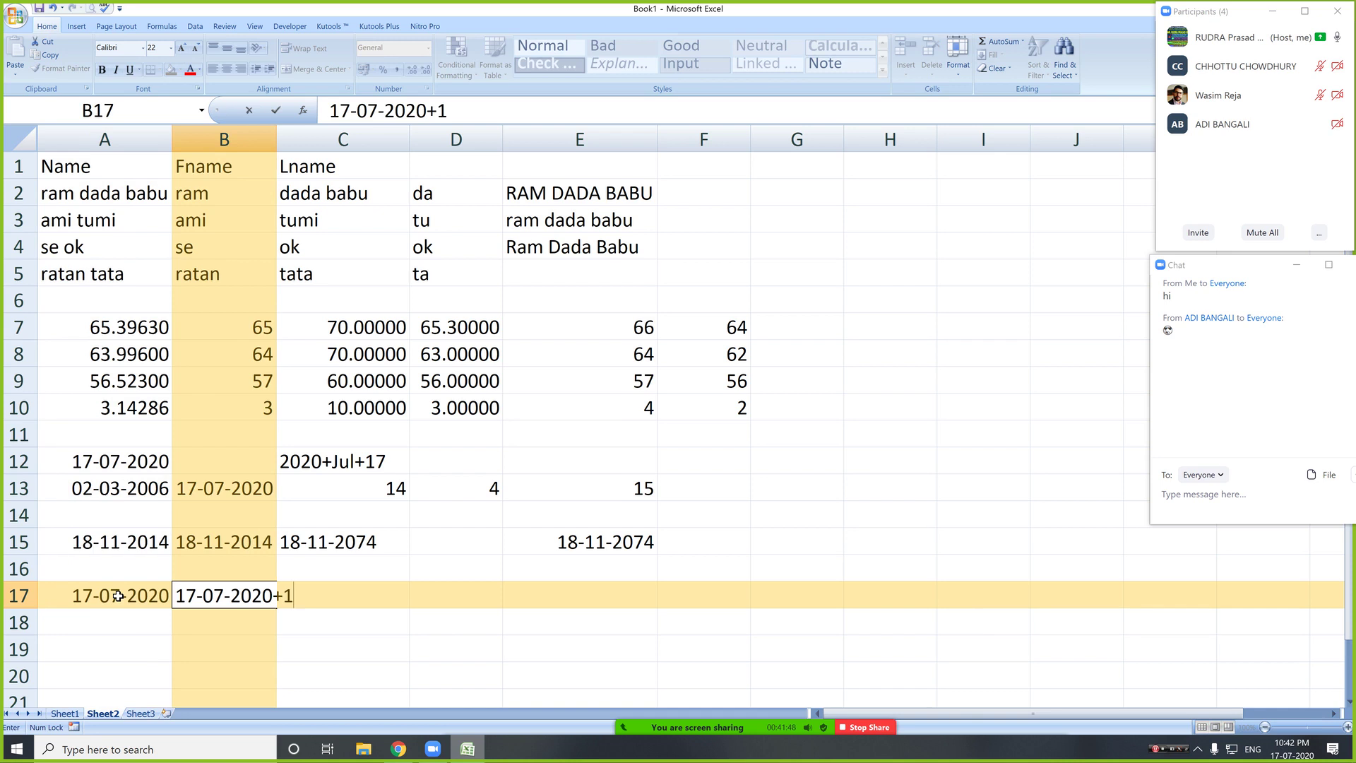
key(Return)
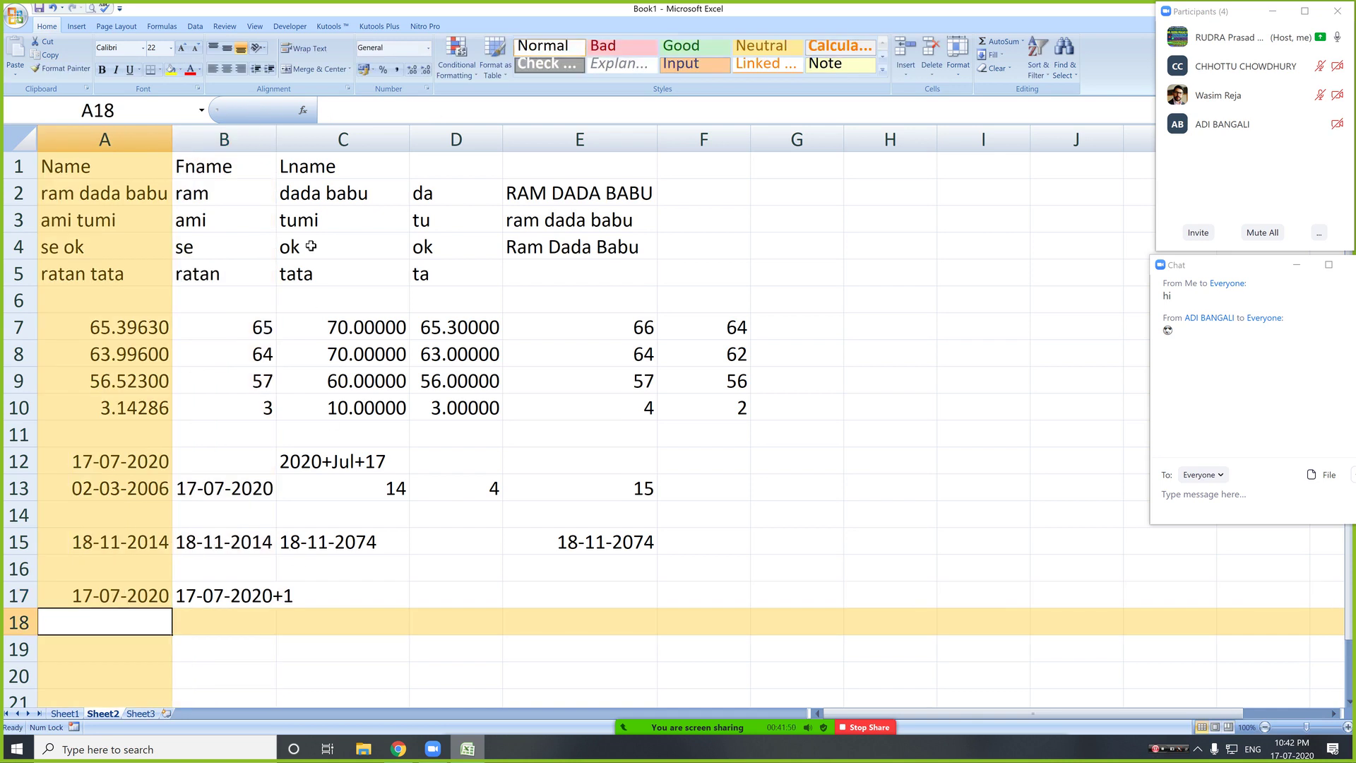
double_click(276, 140)
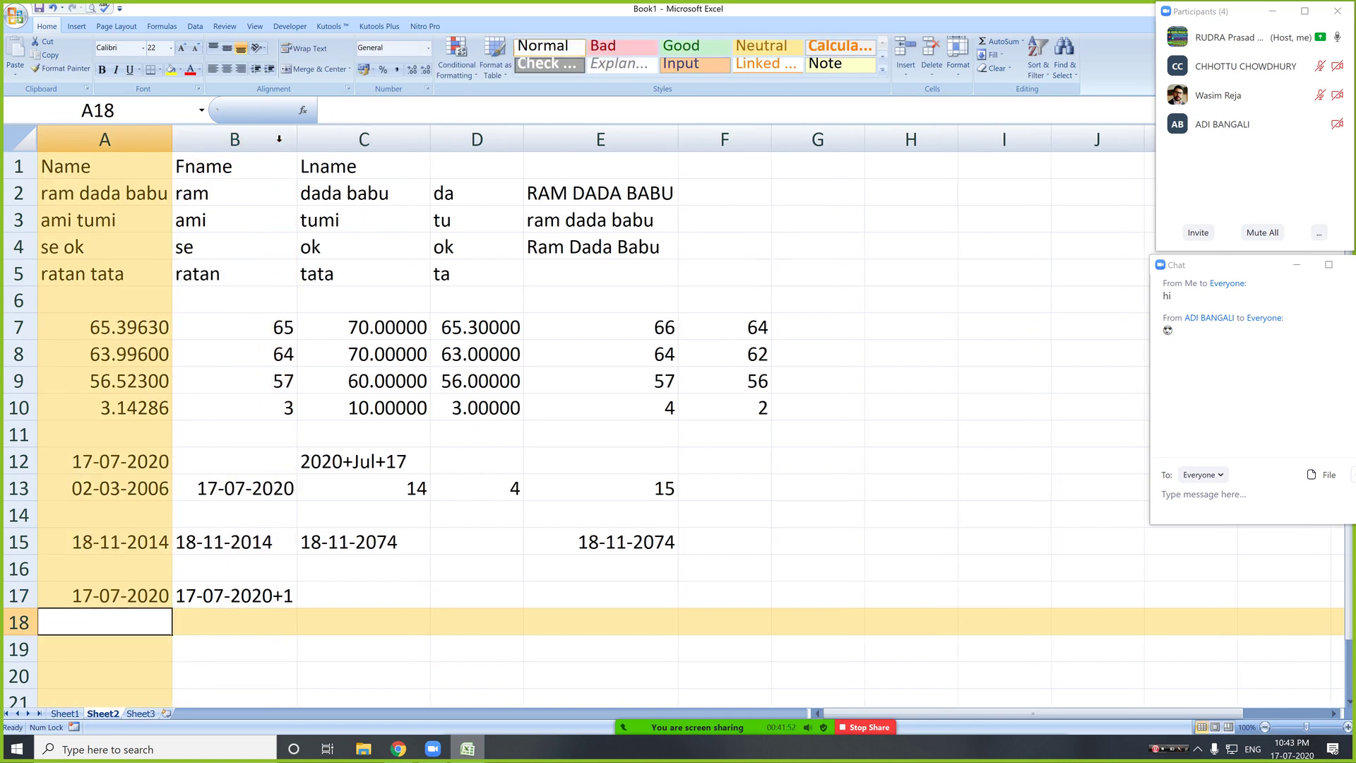
- Rewrite B17 as the formula =A17+1, giving 18-07-2020
click(199, 592)
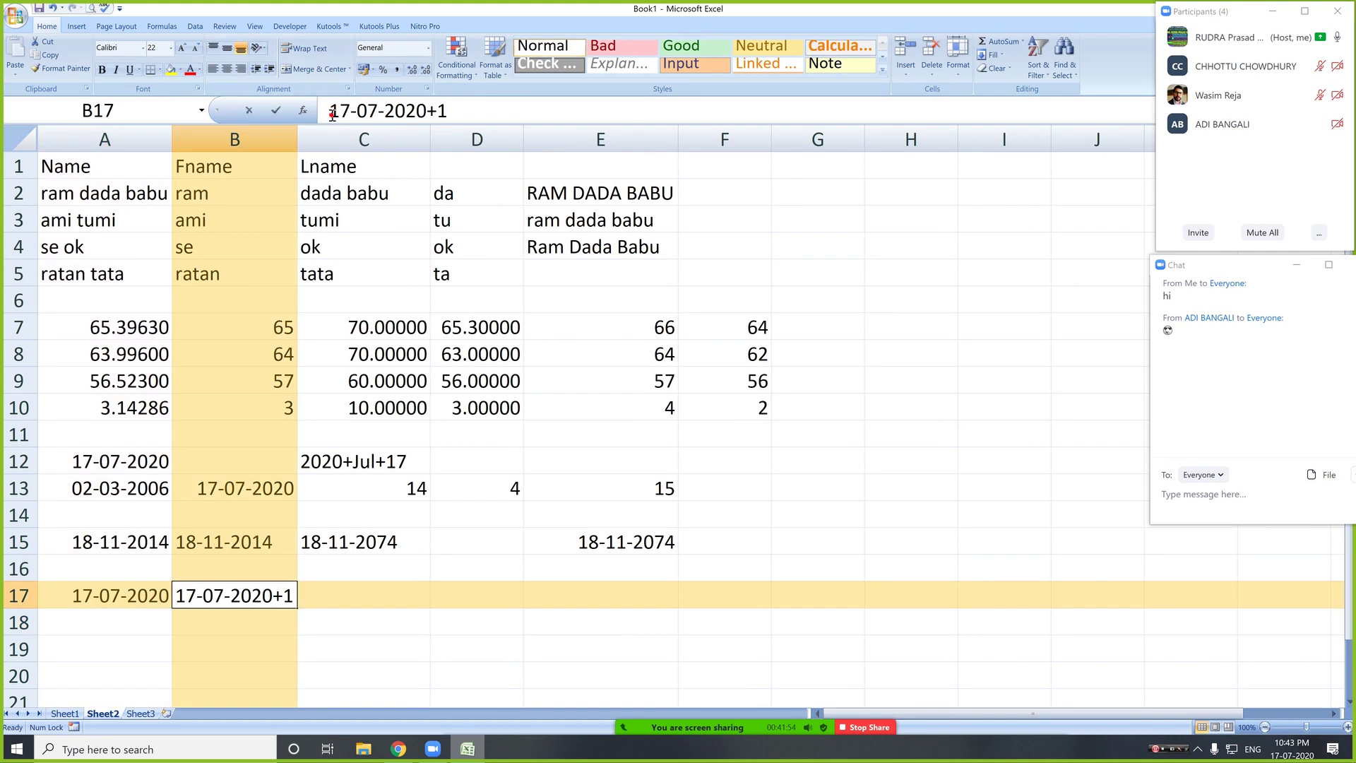
click(332, 111)
text(=)
key(Delete)
key(Delete)
key(Delete)
key(Delete)
key(Delete)
key(Delete)
key(Delete)
key(Delete)
key(Delete)
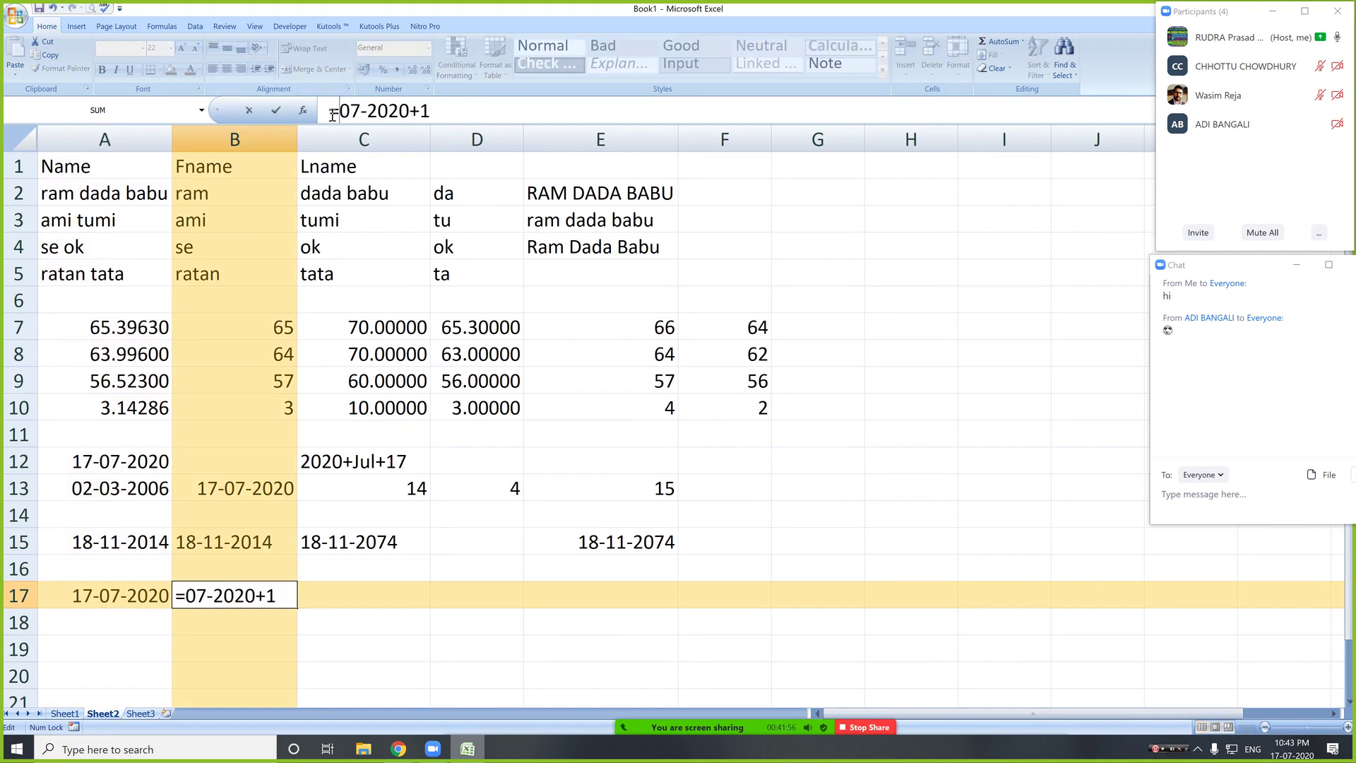
key(Delete)
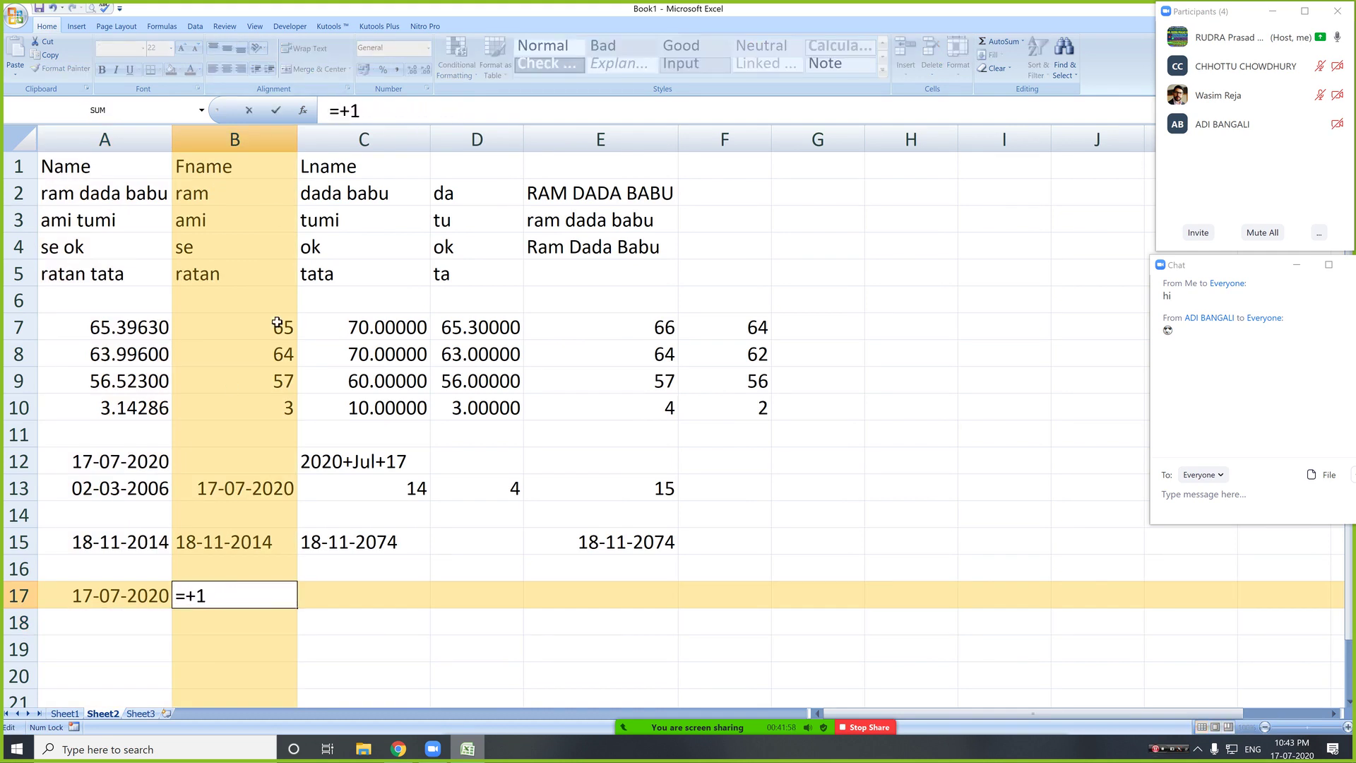
click(126, 601)
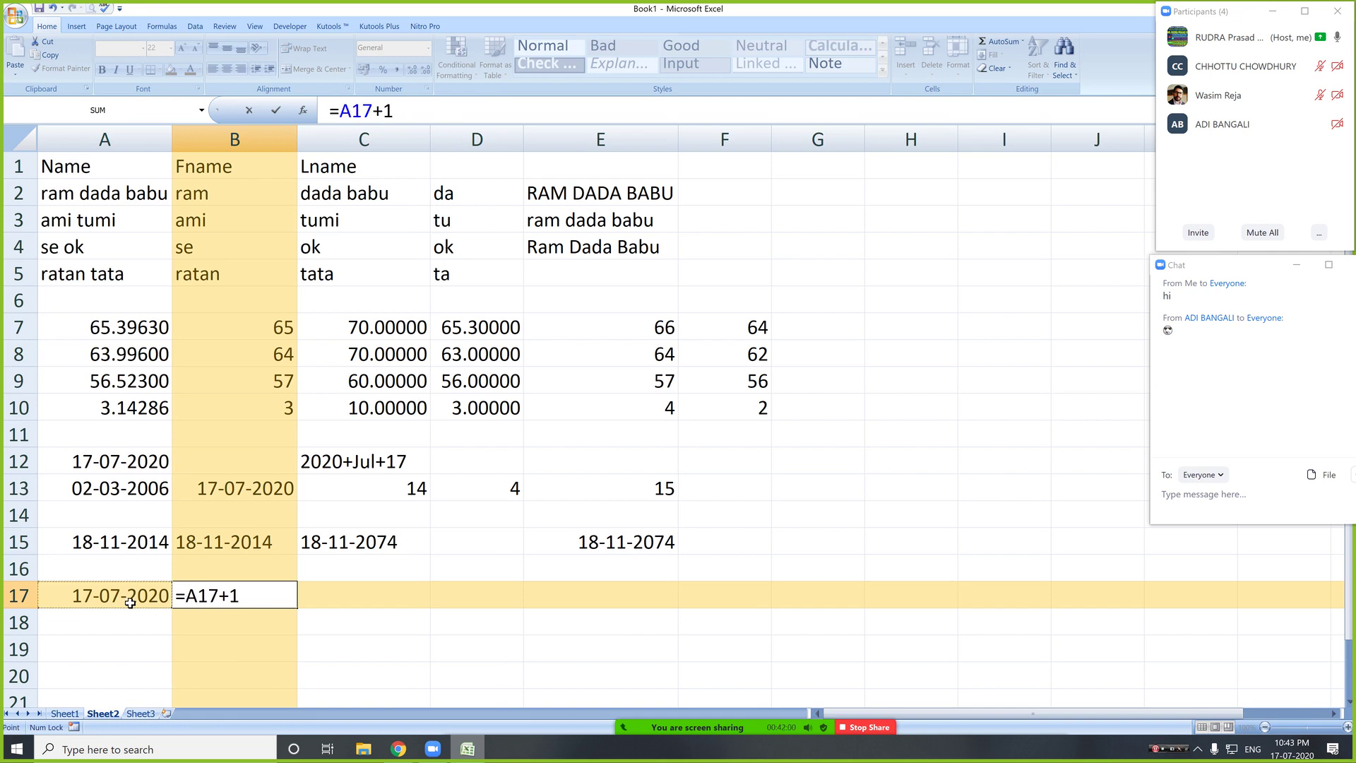
key(Return)
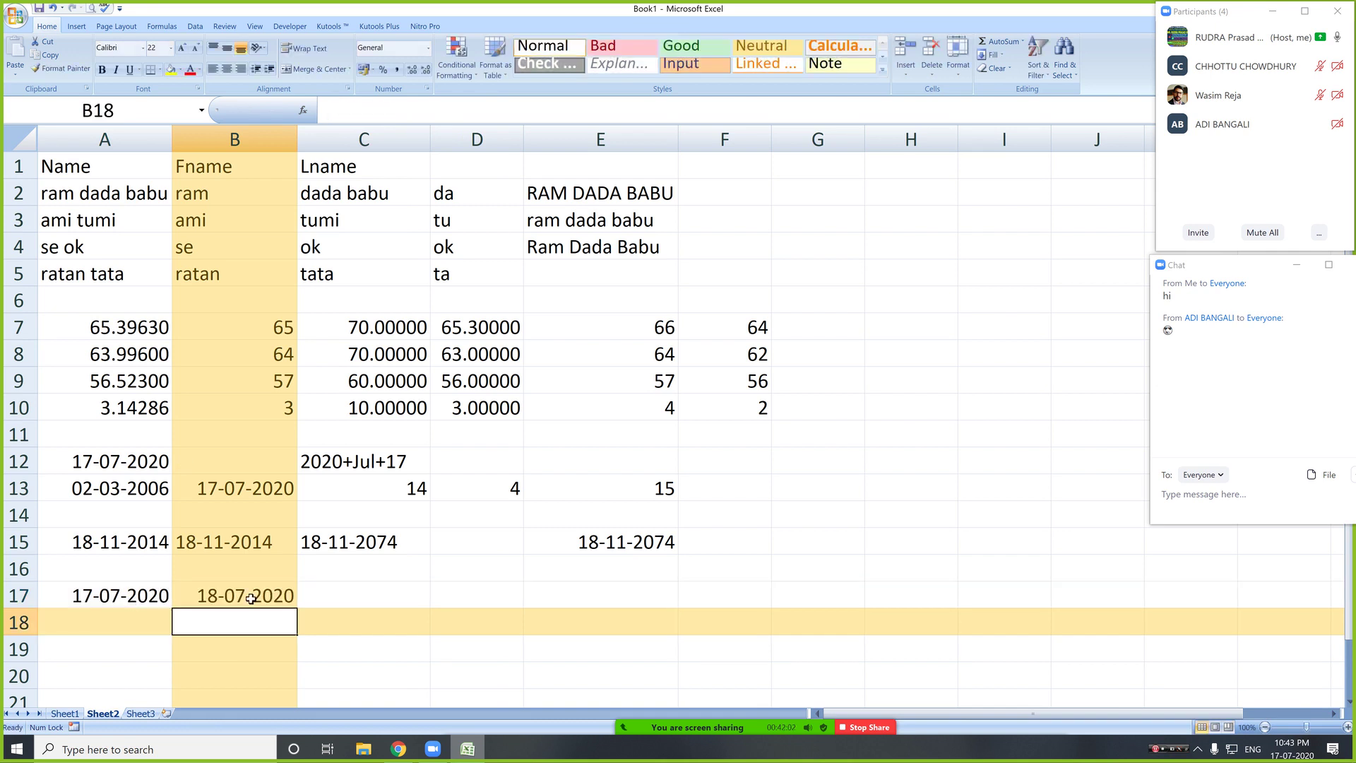
click(282, 598)
- Fill B17's next-day formula across to J17 and autofit the column widths
drag(300, 608, 524, 610)
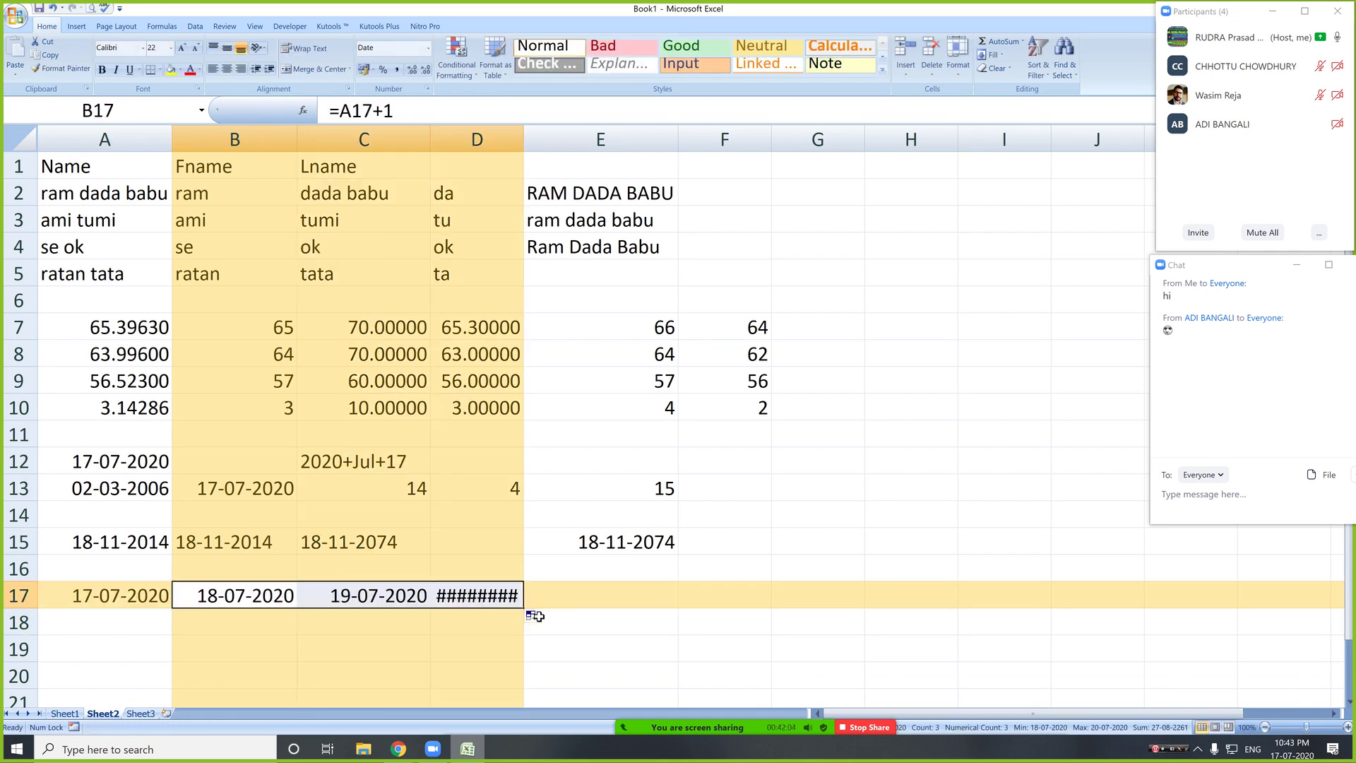
double_click(523, 144)
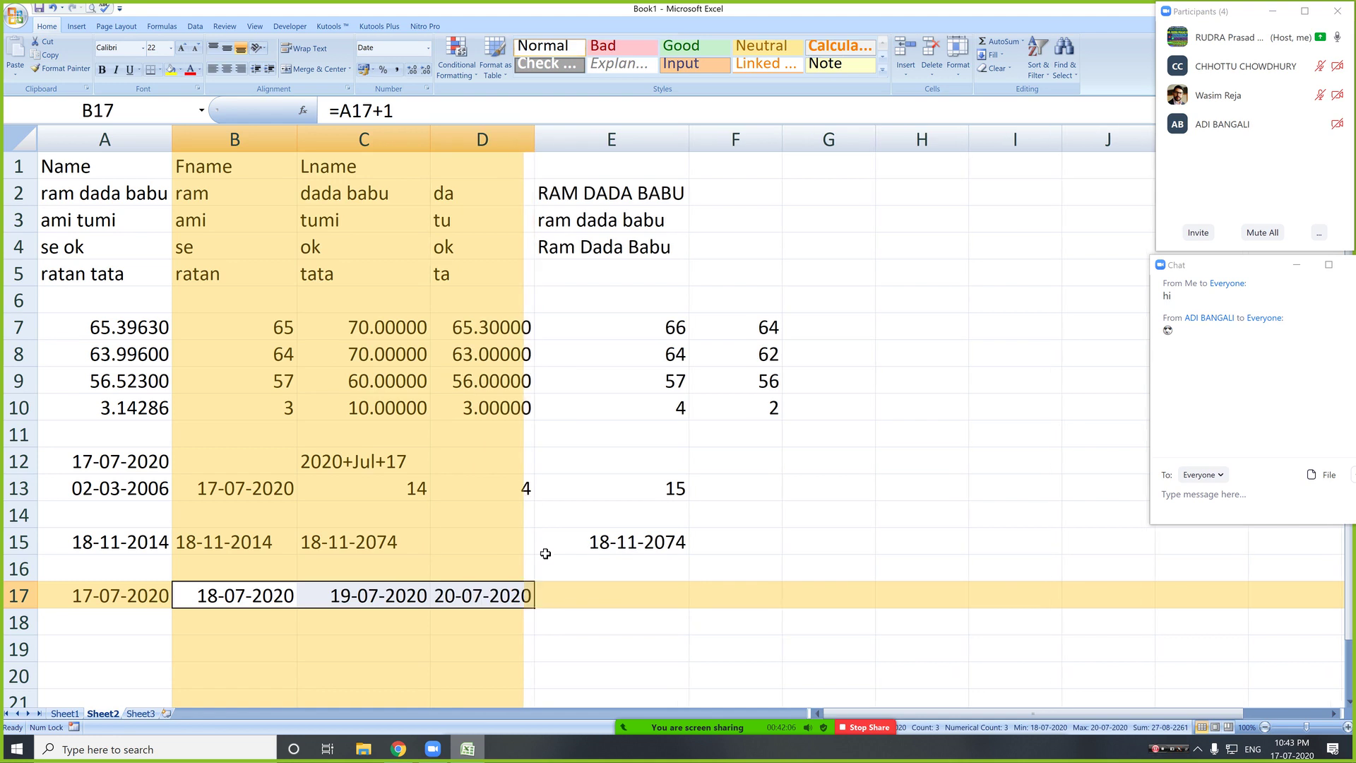
click(284, 602)
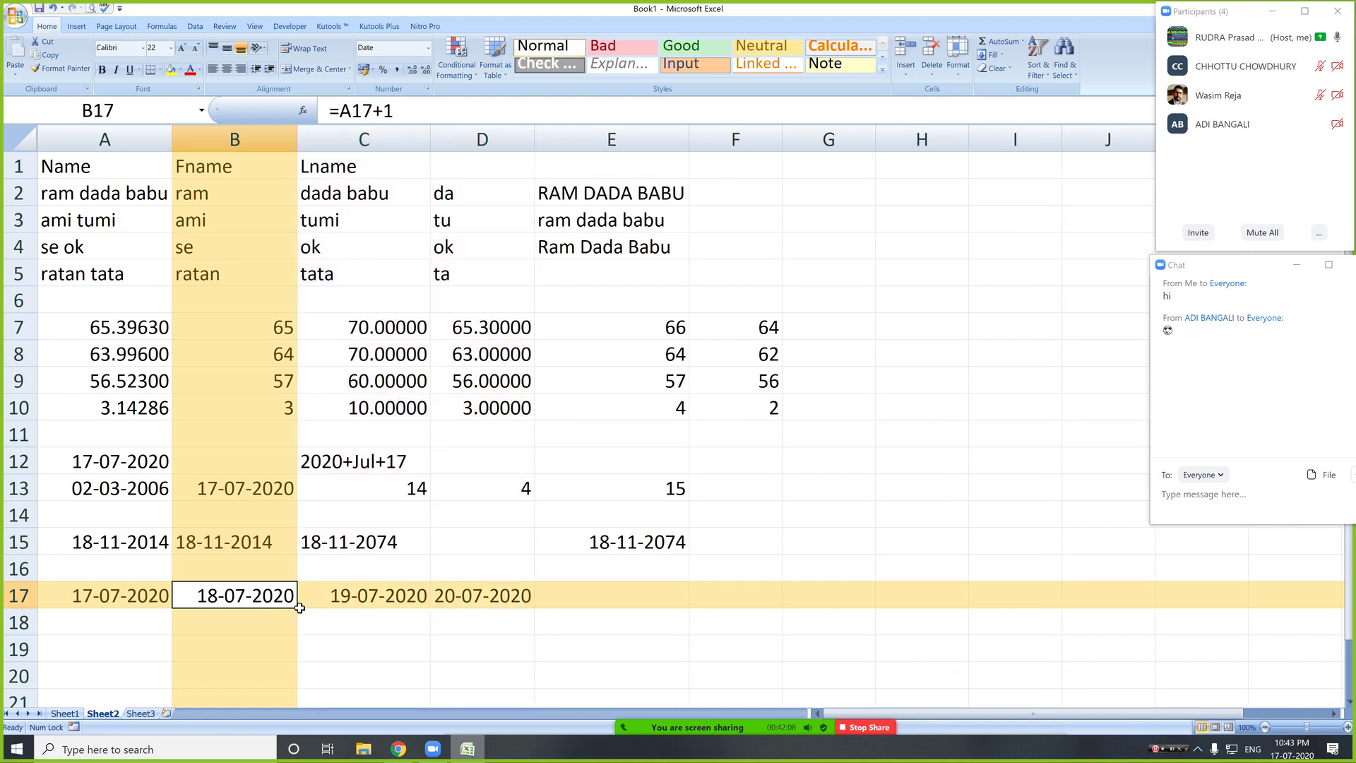
drag(298, 607, 1156, 625)
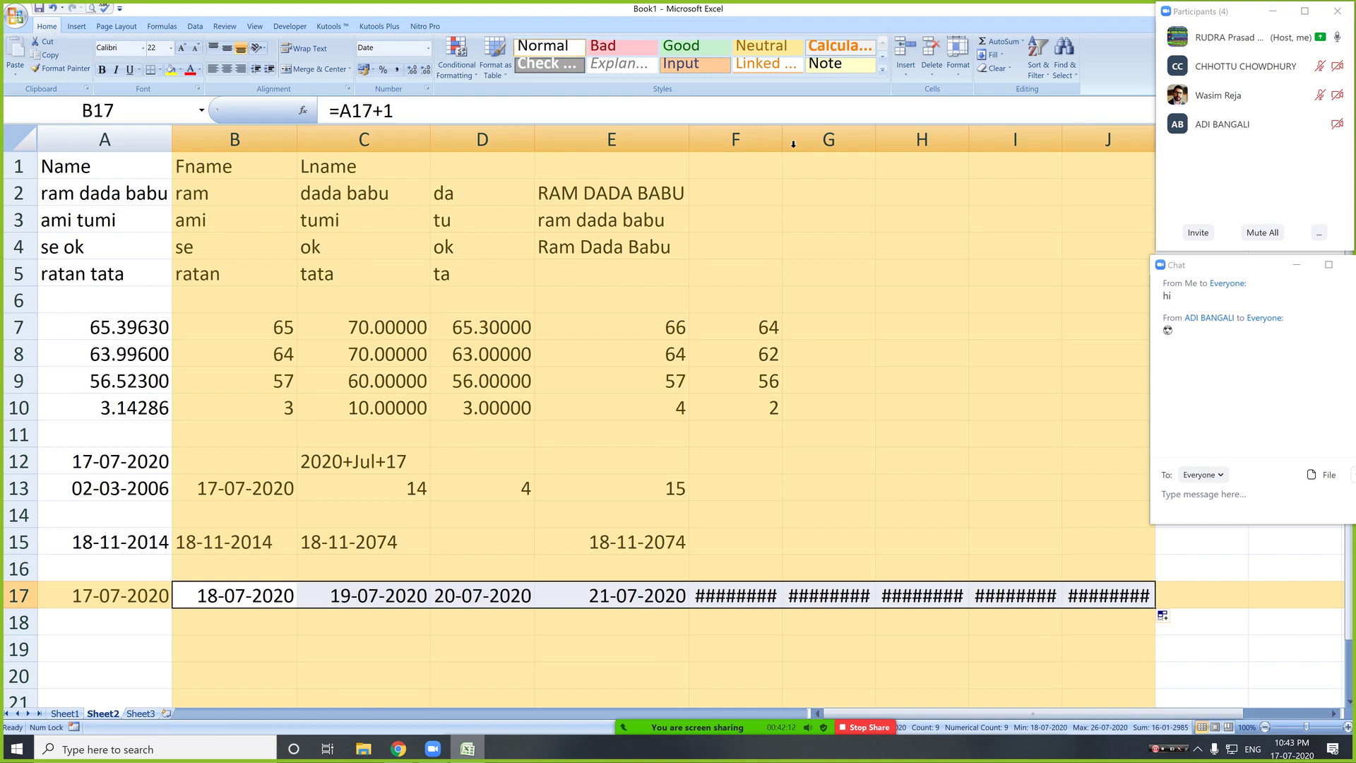
click(954, 71)
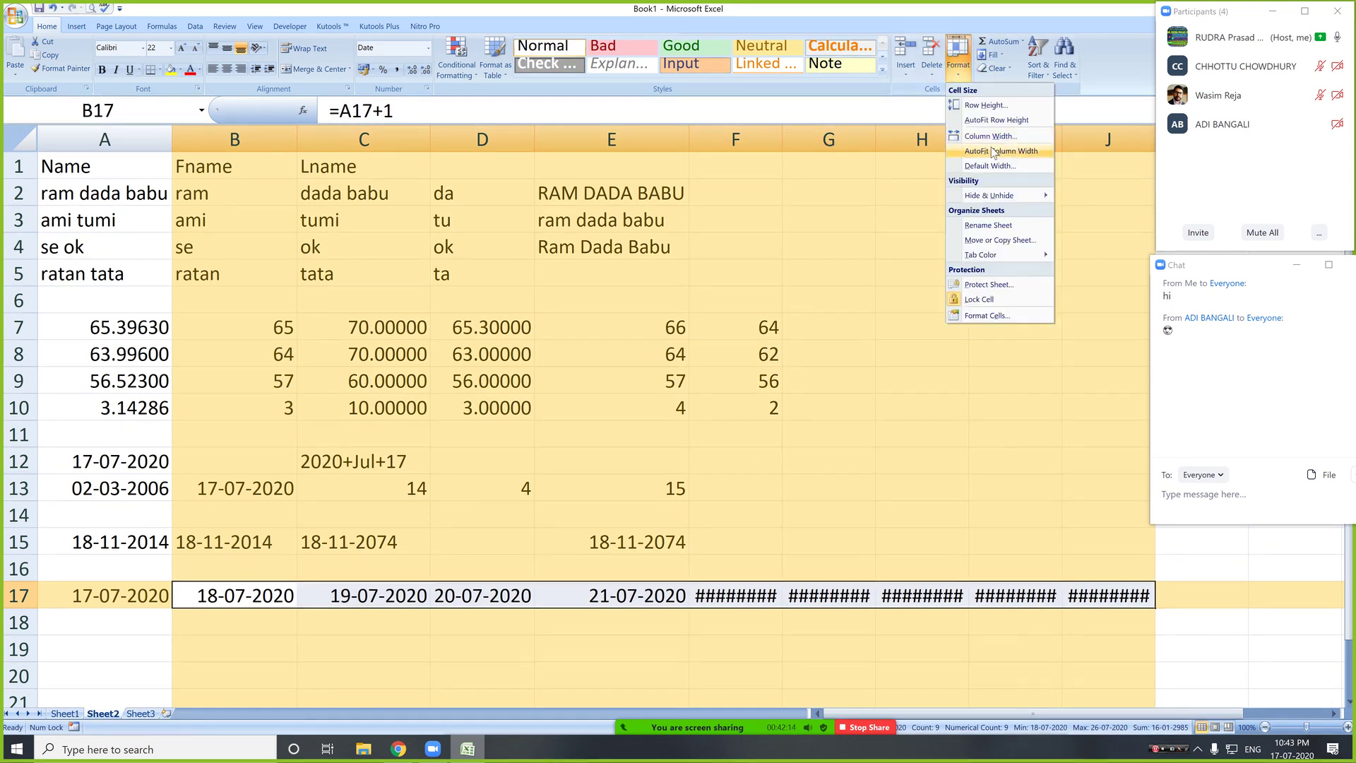
click(993, 150)
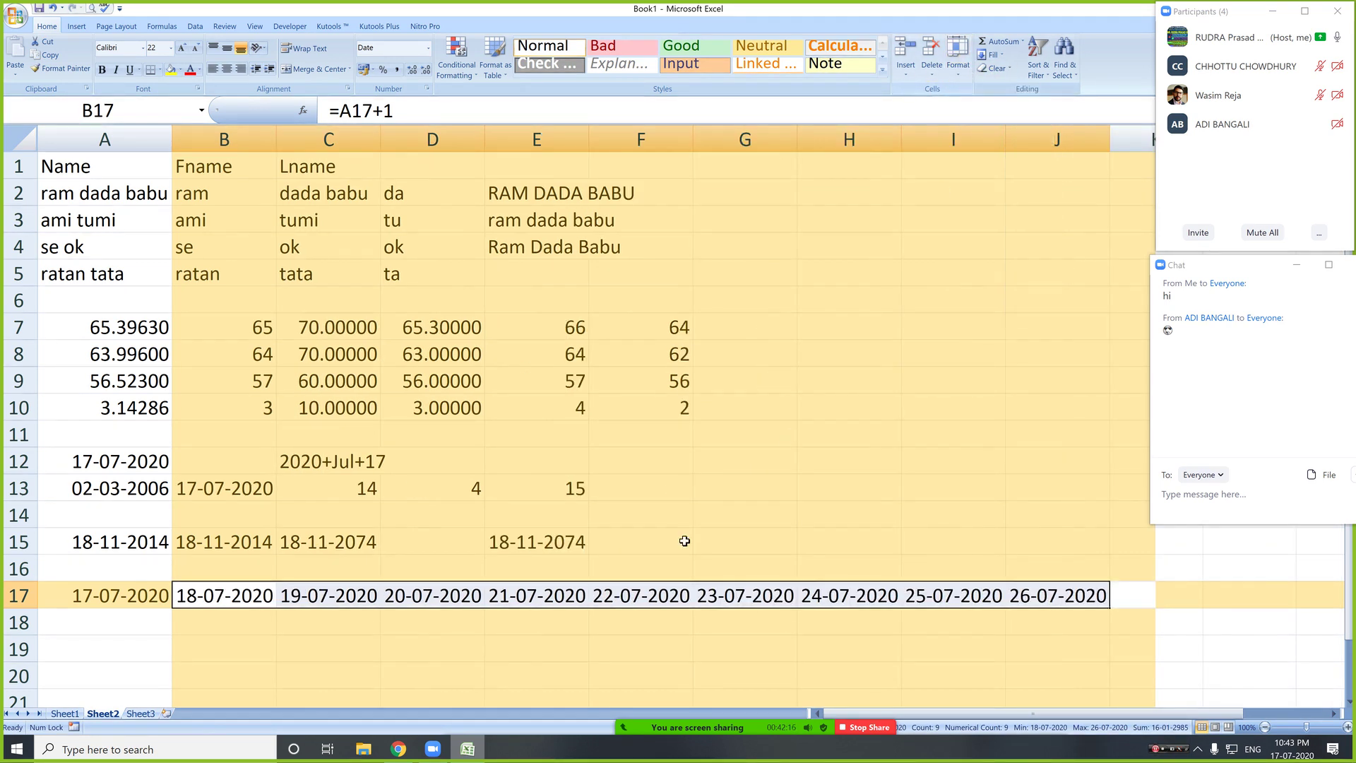
click(622, 647)
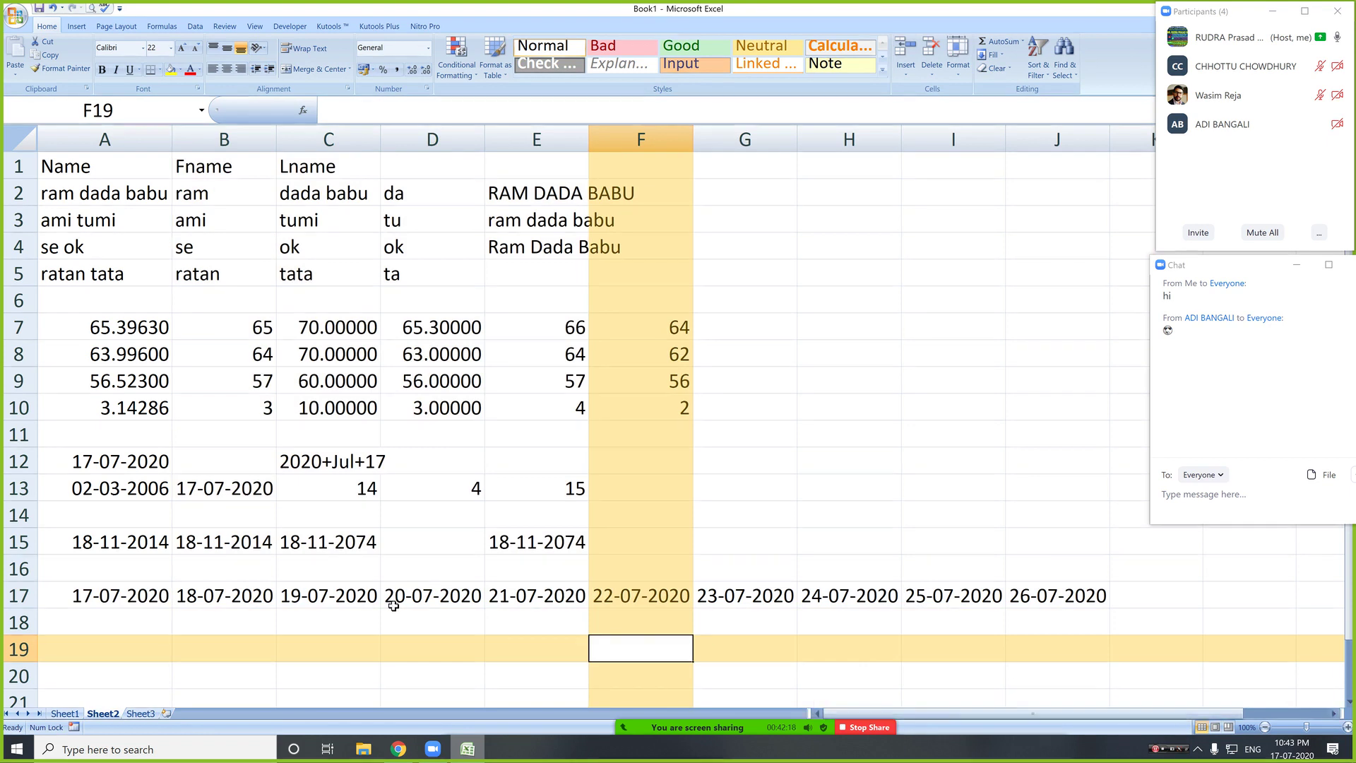
- Change B17 to =A17+30 and fill it across to J17
click(212, 595)
double_click(388, 110)
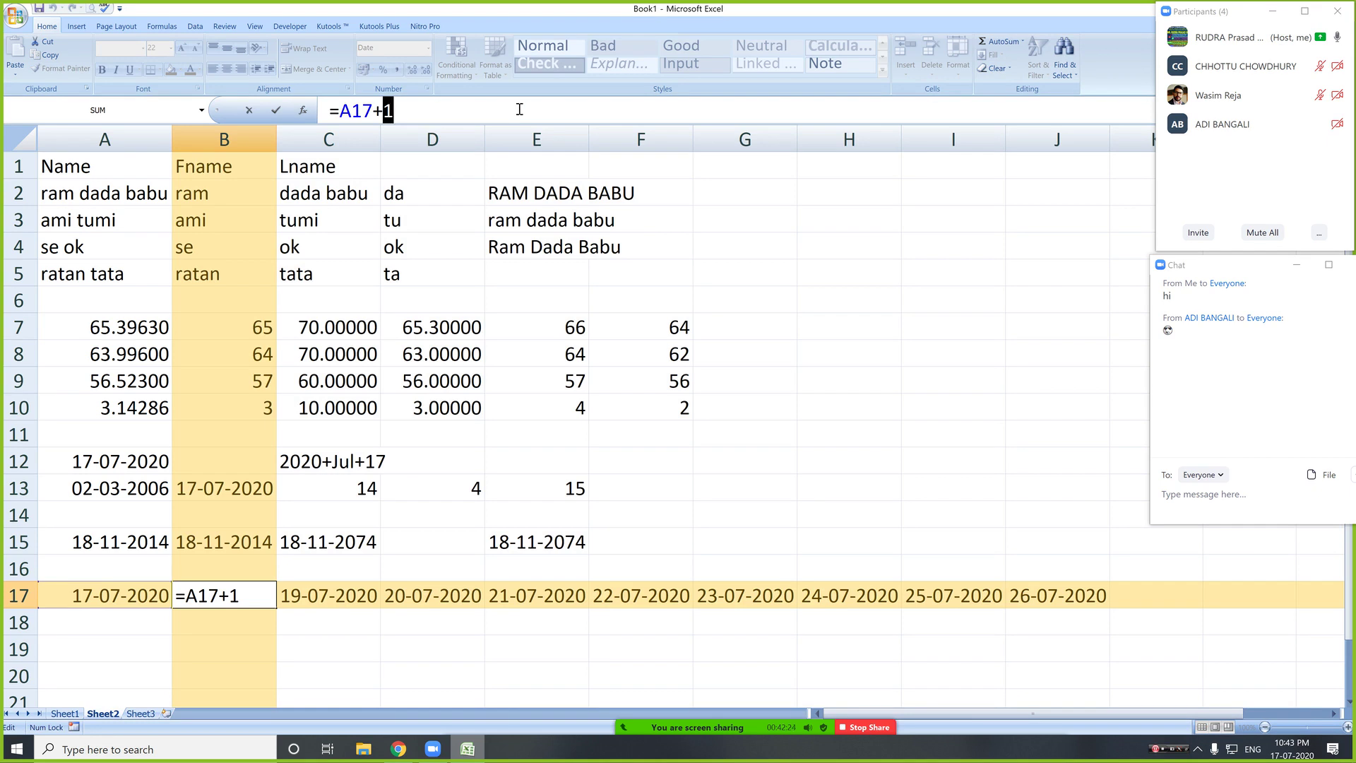
text(30)
key(Return)
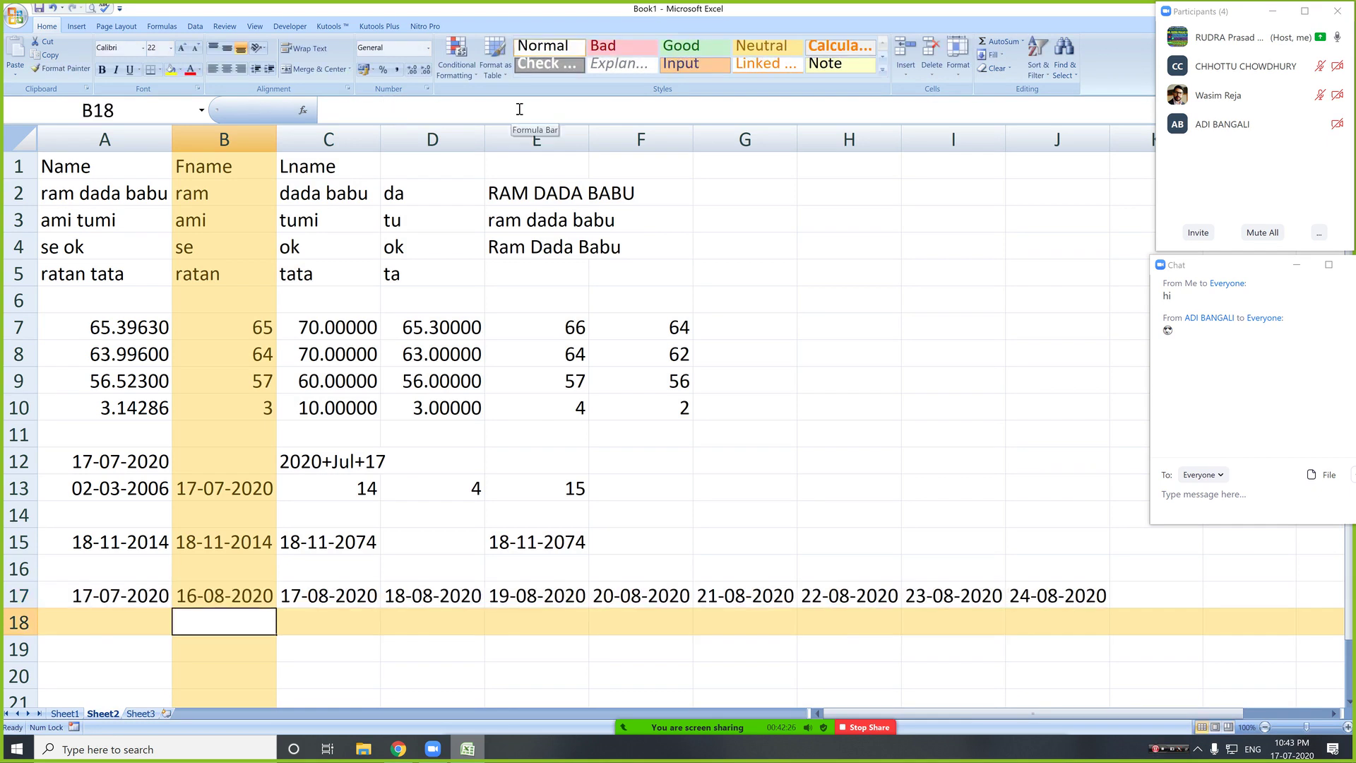
click(256, 598)
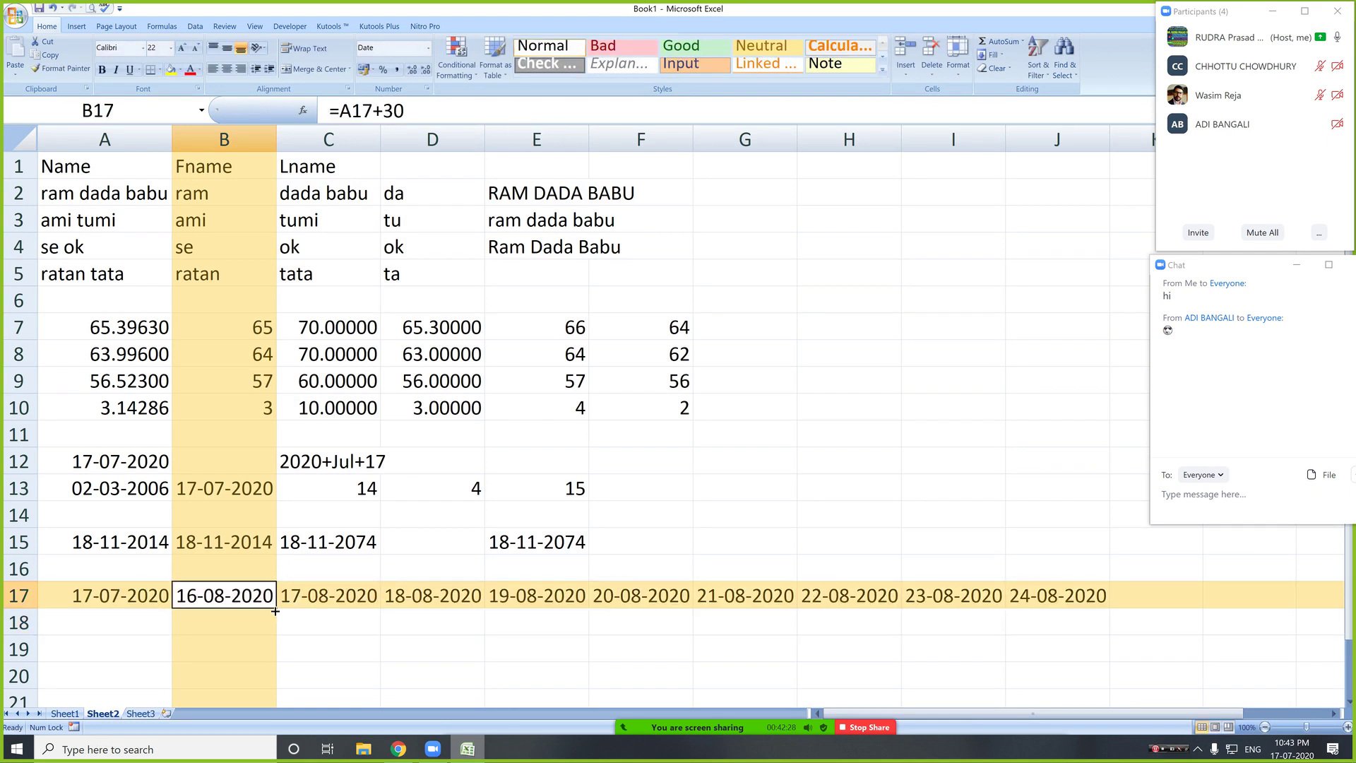
drag(274, 610, 1096, 620)
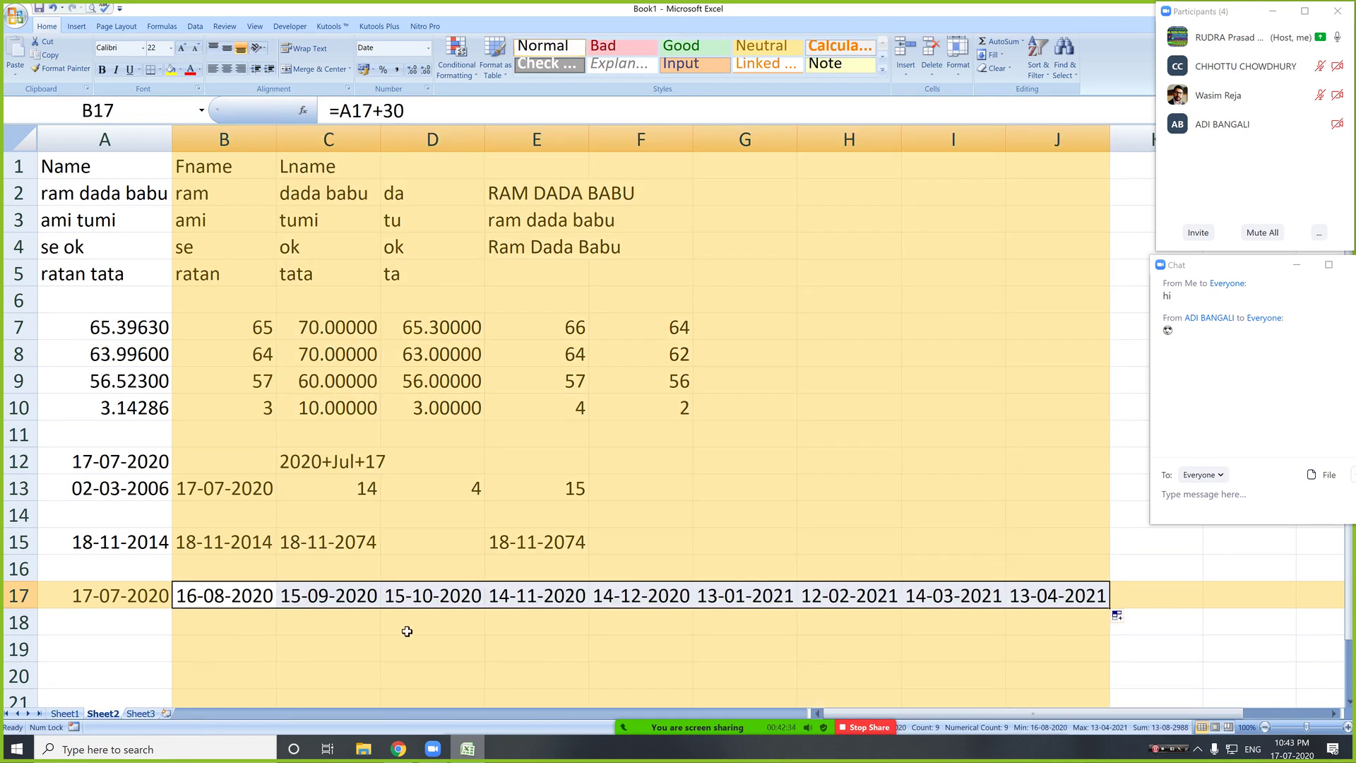
- Replace B17 with =EDATE(A17,12) and fill it to J17, giving 17-07-2021 through 17-07-2029
click(240, 598)
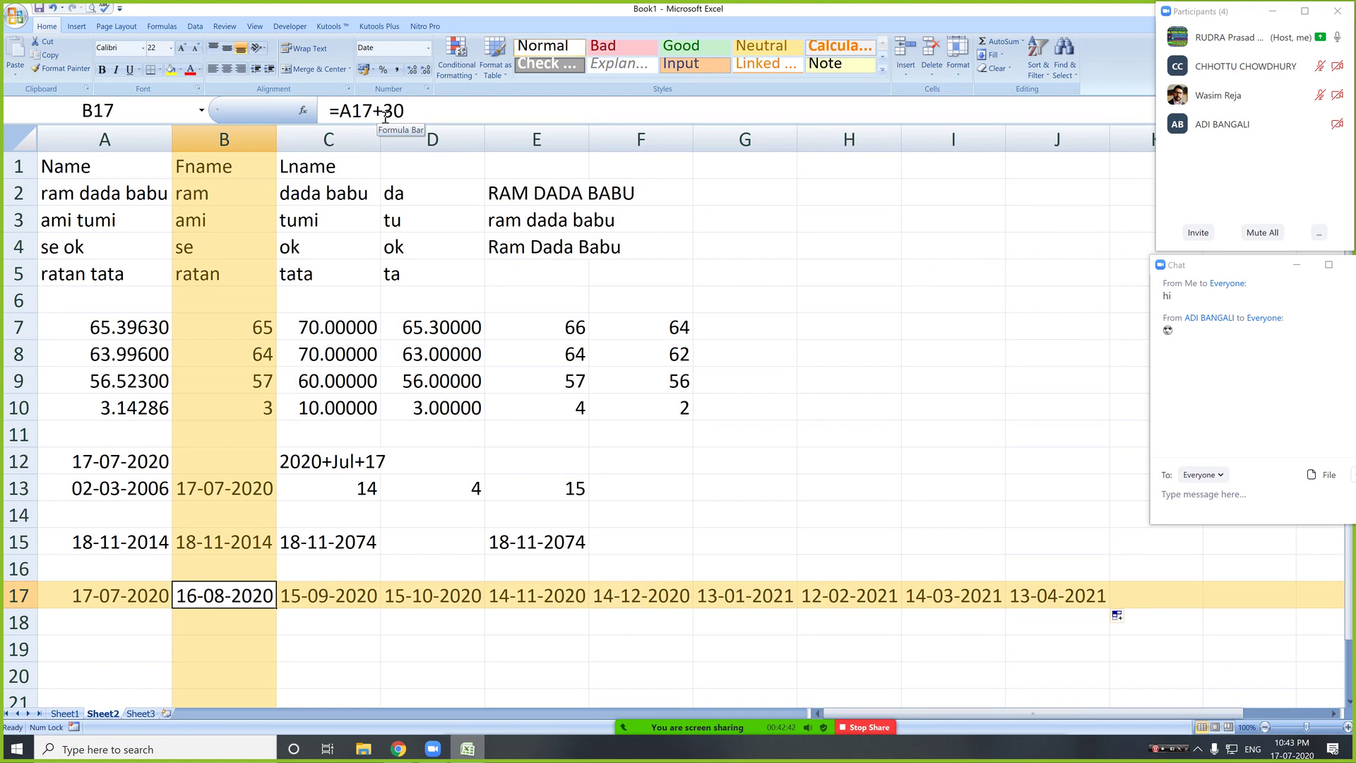
drag(340, 111, 424, 110)
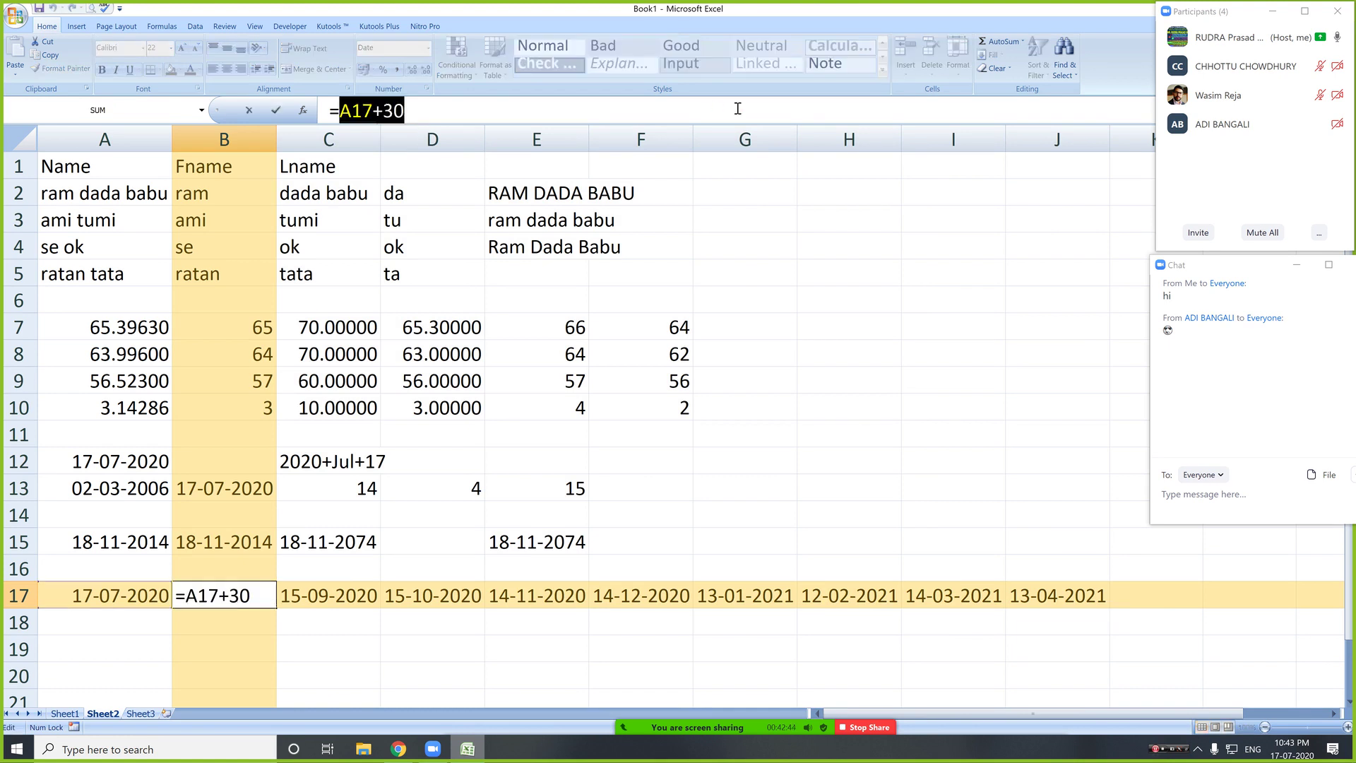
text(edat()
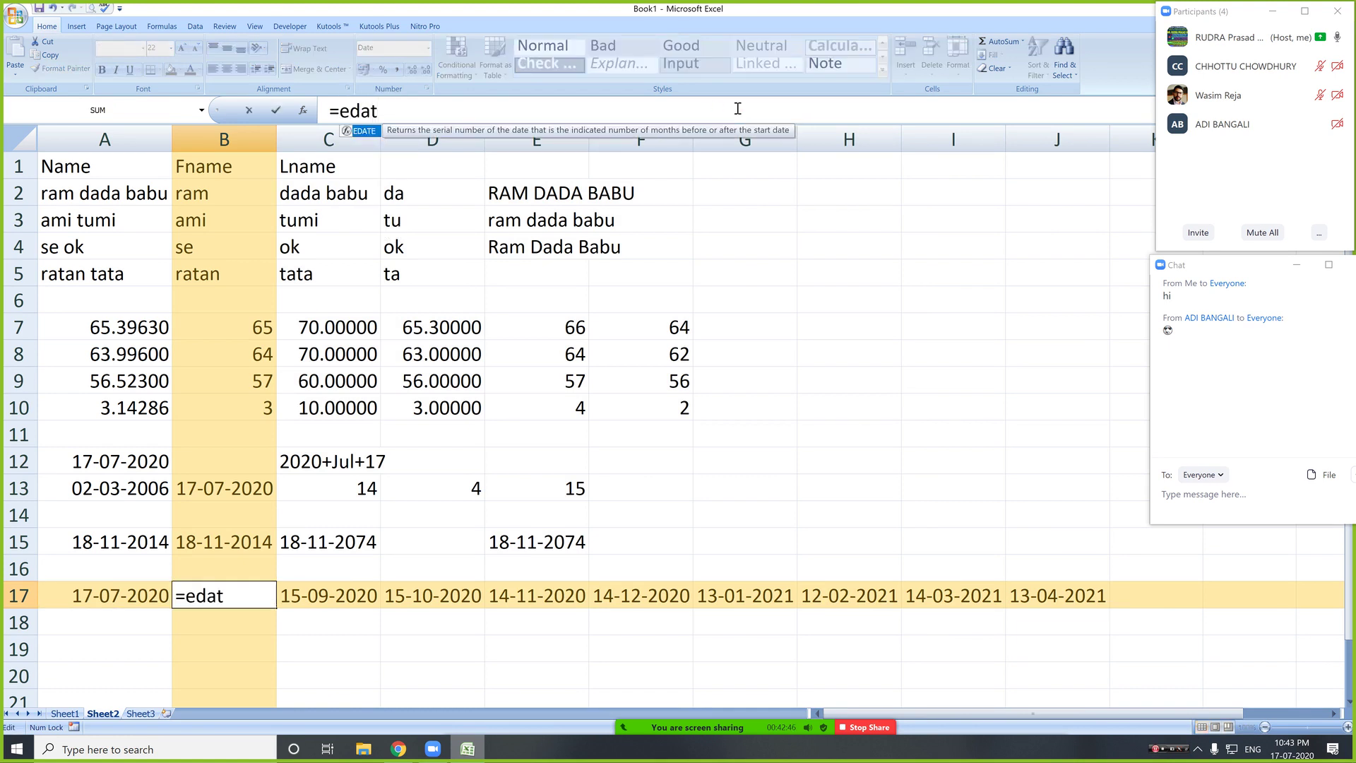
key(BackSpace)
key(BackSpace)
key(Tab)
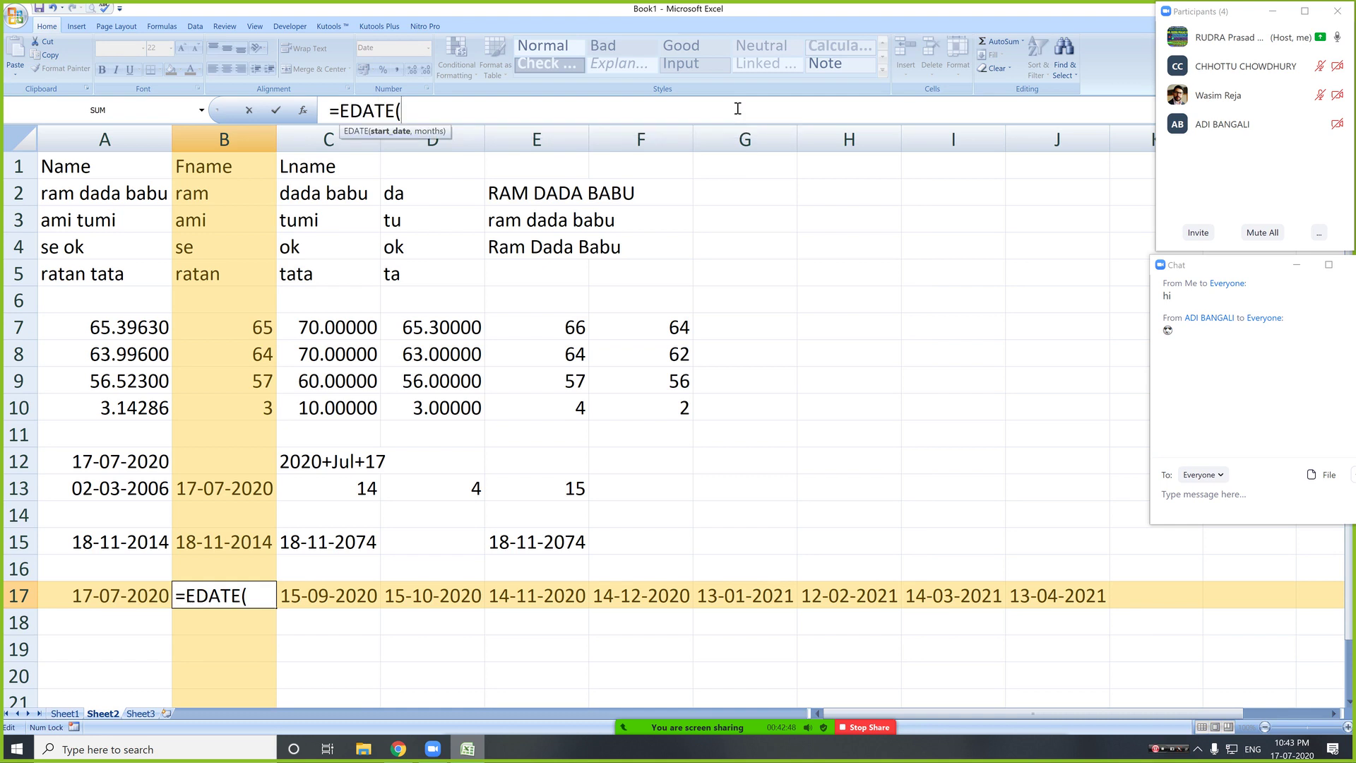
click(125, 604)
text(,)
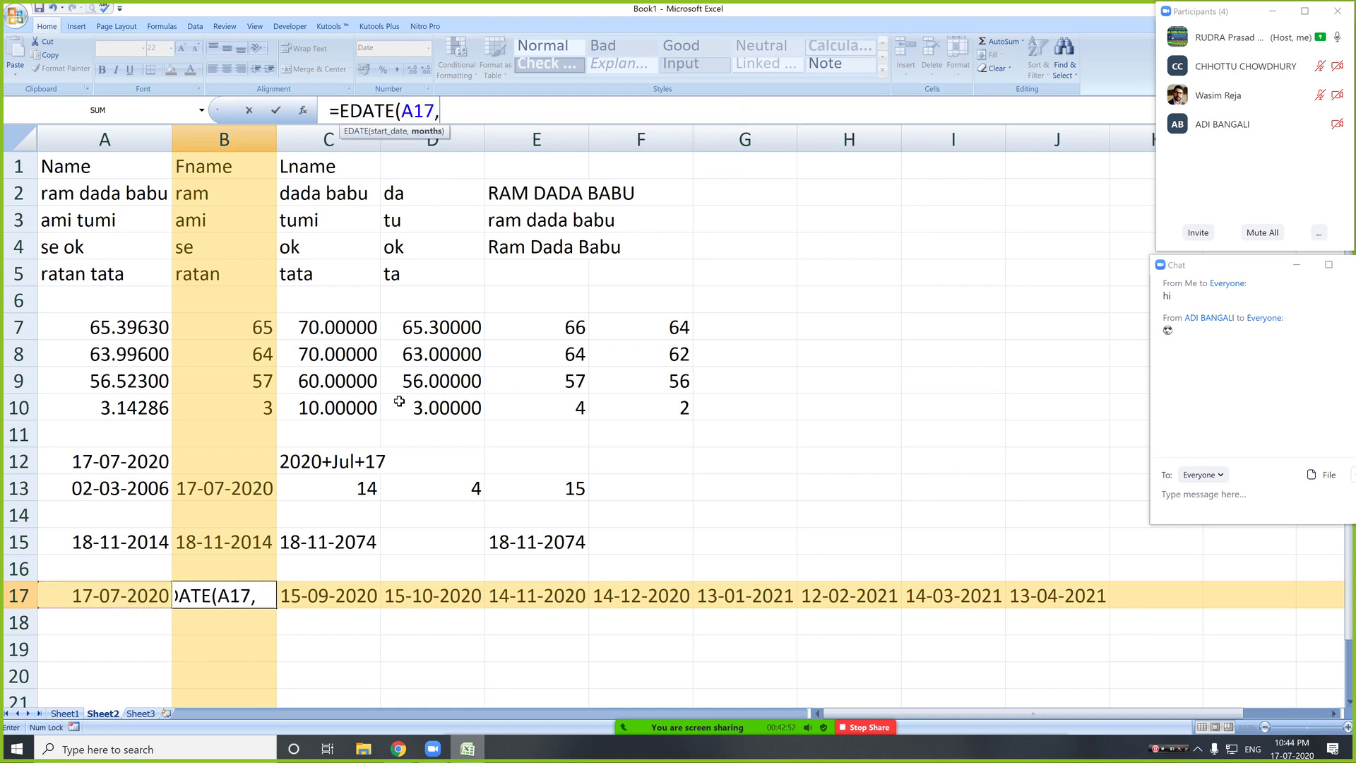
text(12))
key(Return)
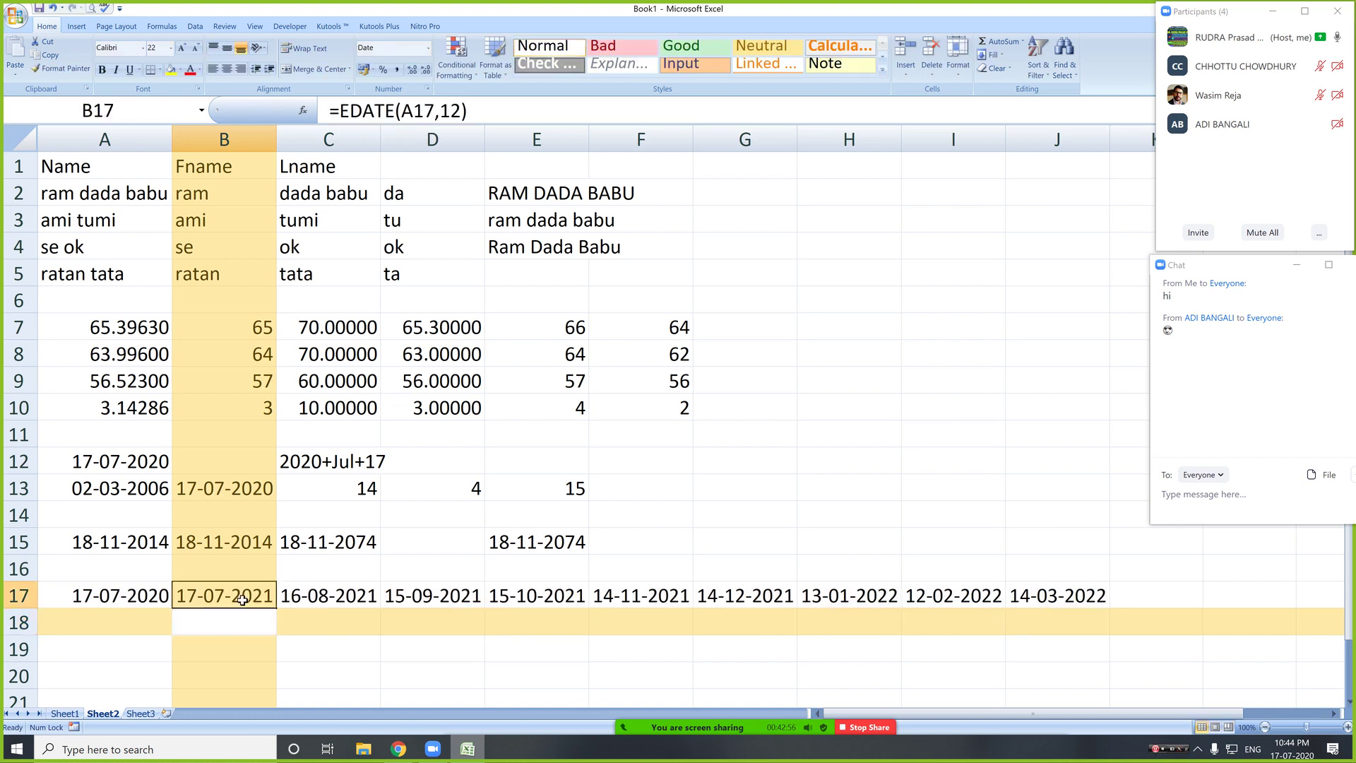
click(243, 598)
drag(275, 607, 1109, 611)
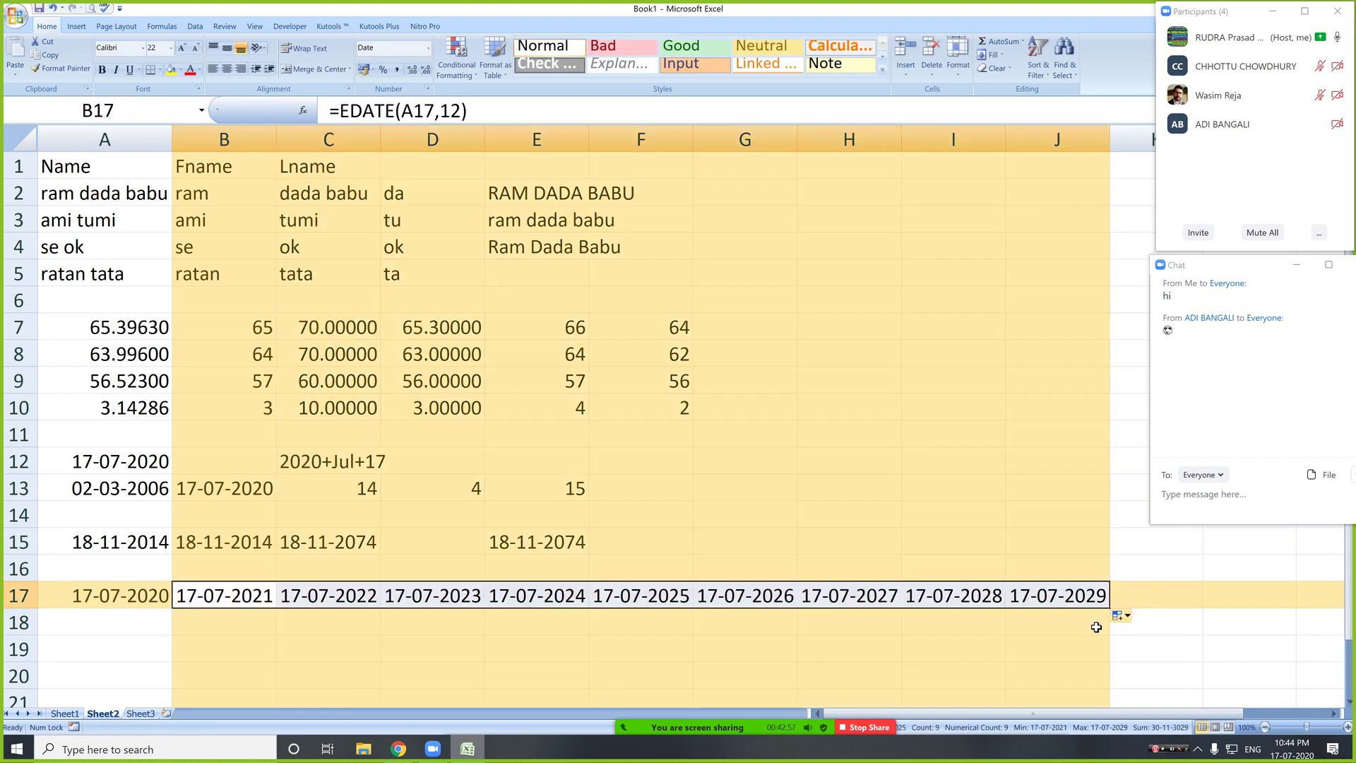
click(691, 662)
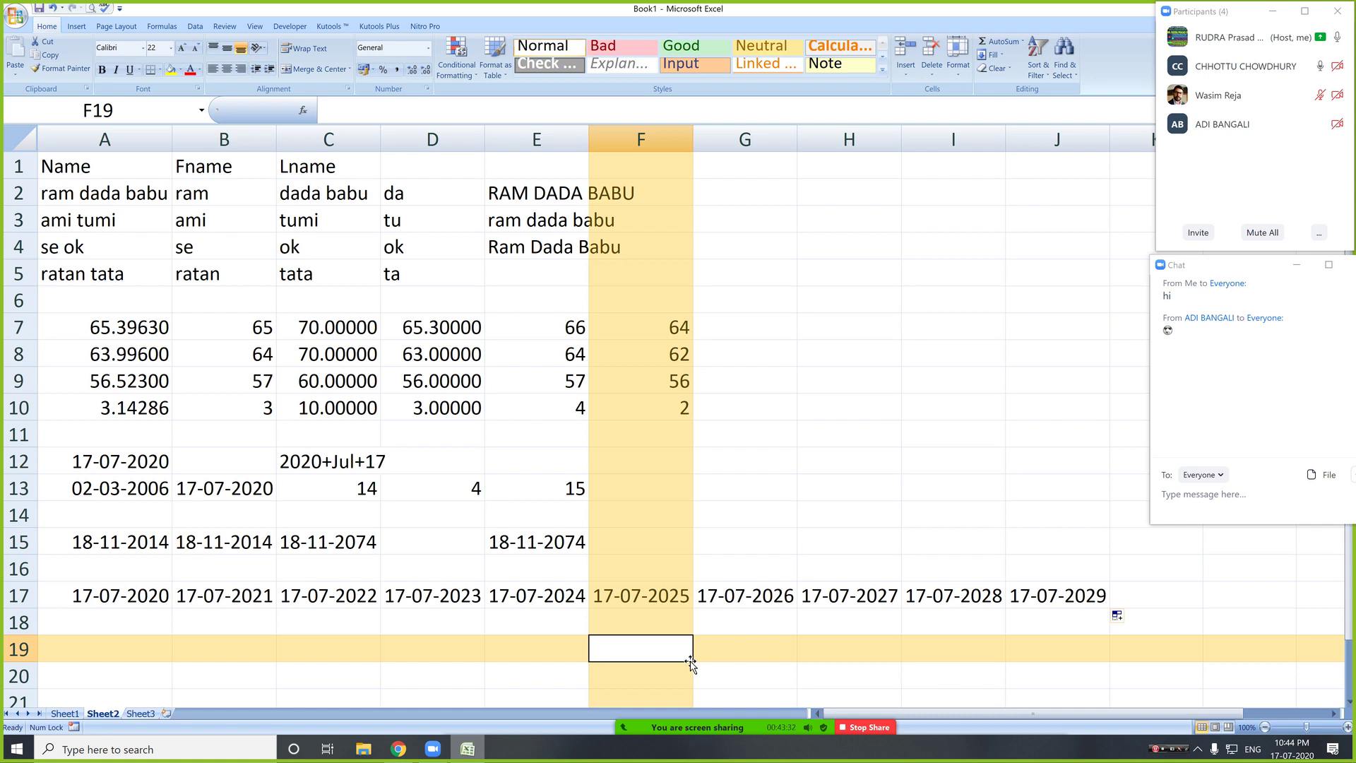
- Check A15 and B15, then widen columns B and A
click(125, 547)
click(214, 539)
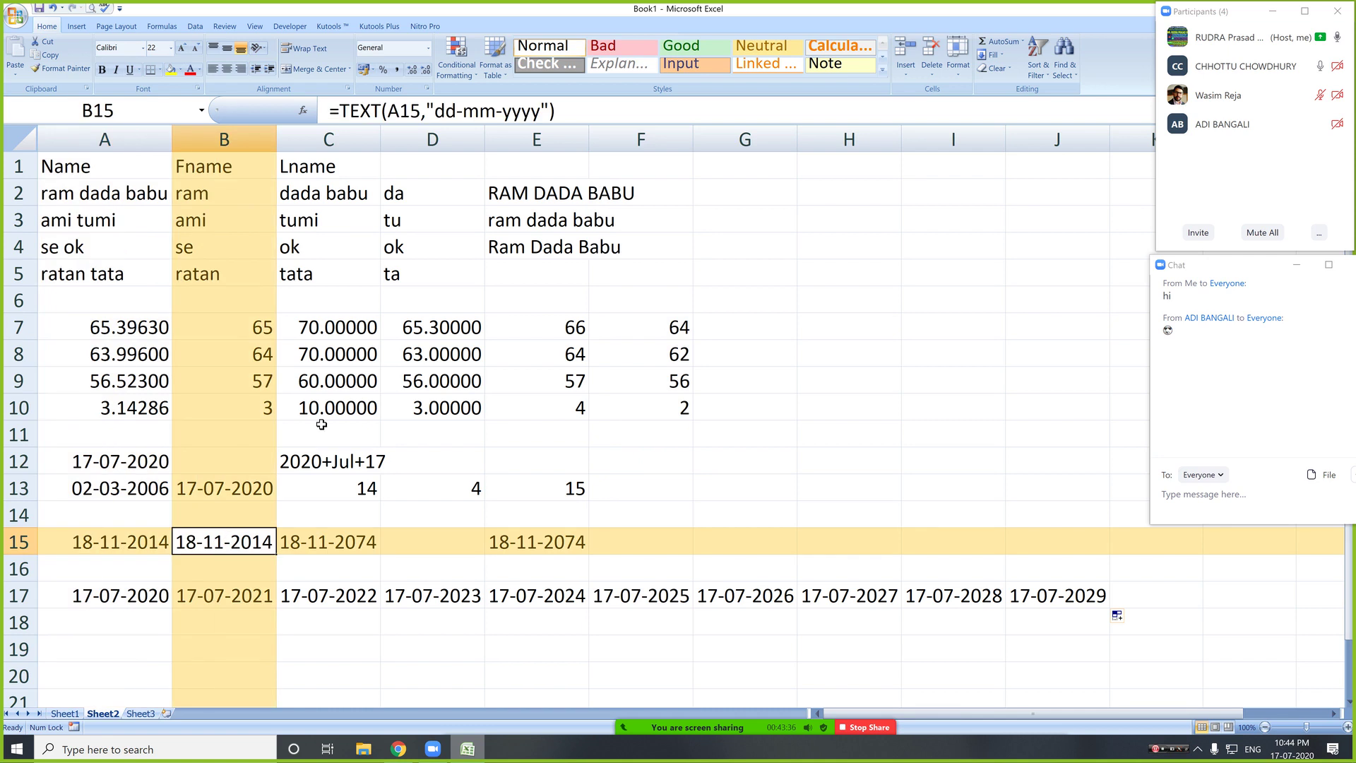
drag(280, 142, 497, 145)
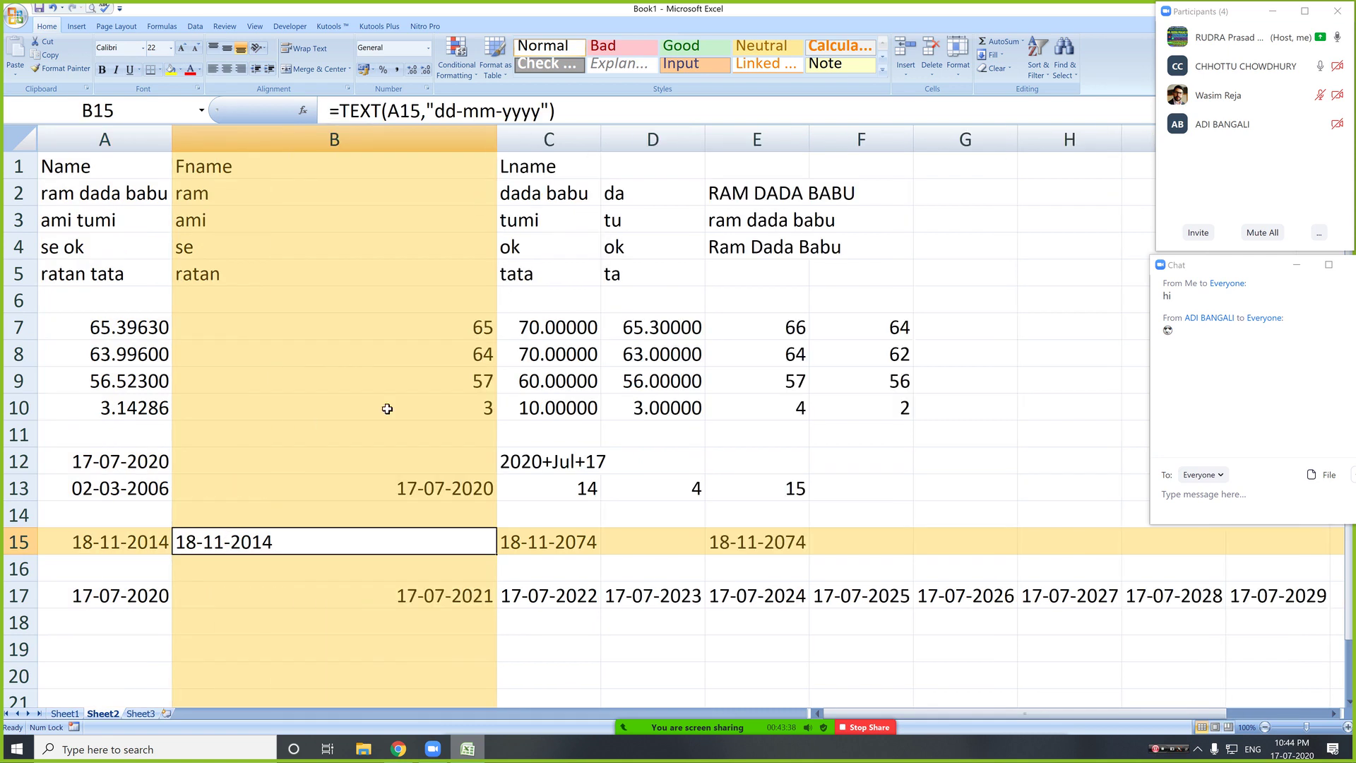
drag(171, 142, 367, 142)
- Compare B17's formula and the A15, B15, C15 and E15 dates and formulas
click(479, 605)
click(319, 542)
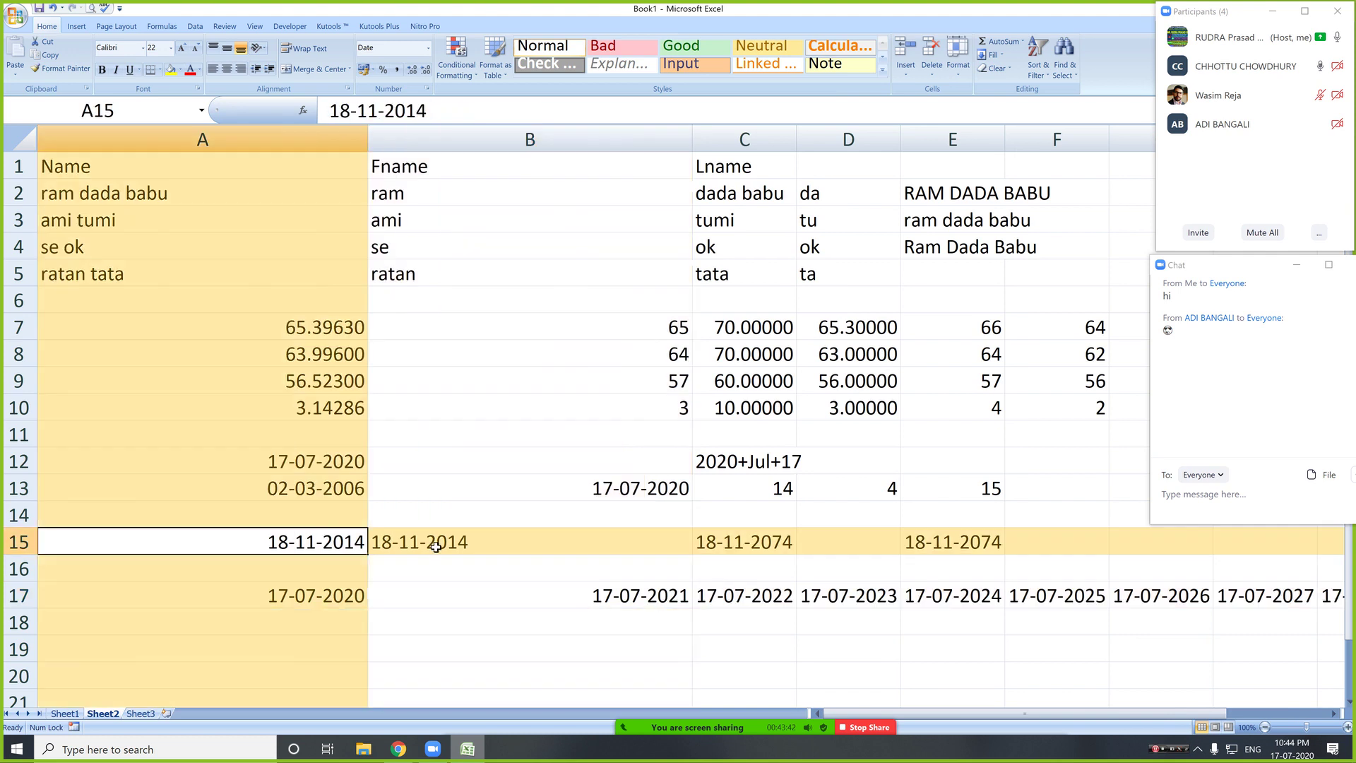
click(439, 545)
click(316, 547)
click(468, 545)
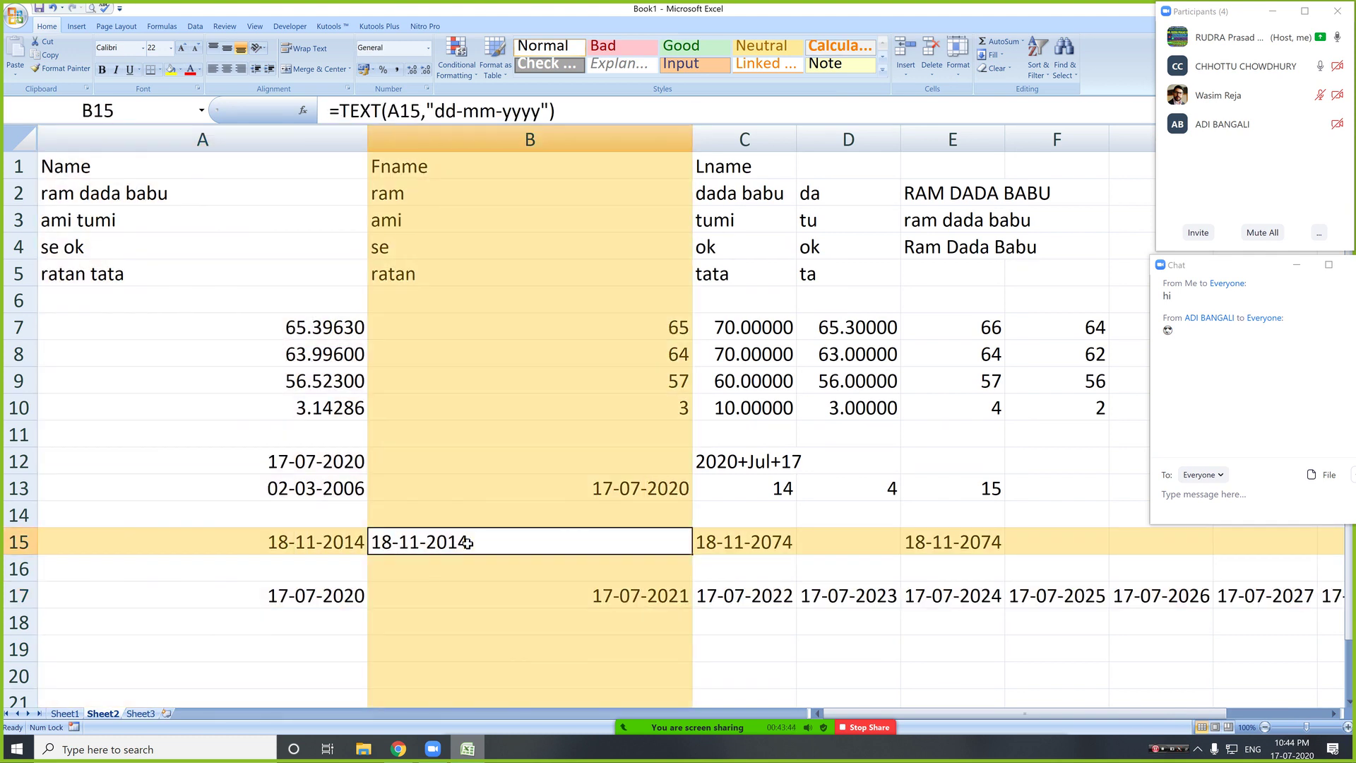
click(297, 543)
click(448, 542)
click(292, 537)
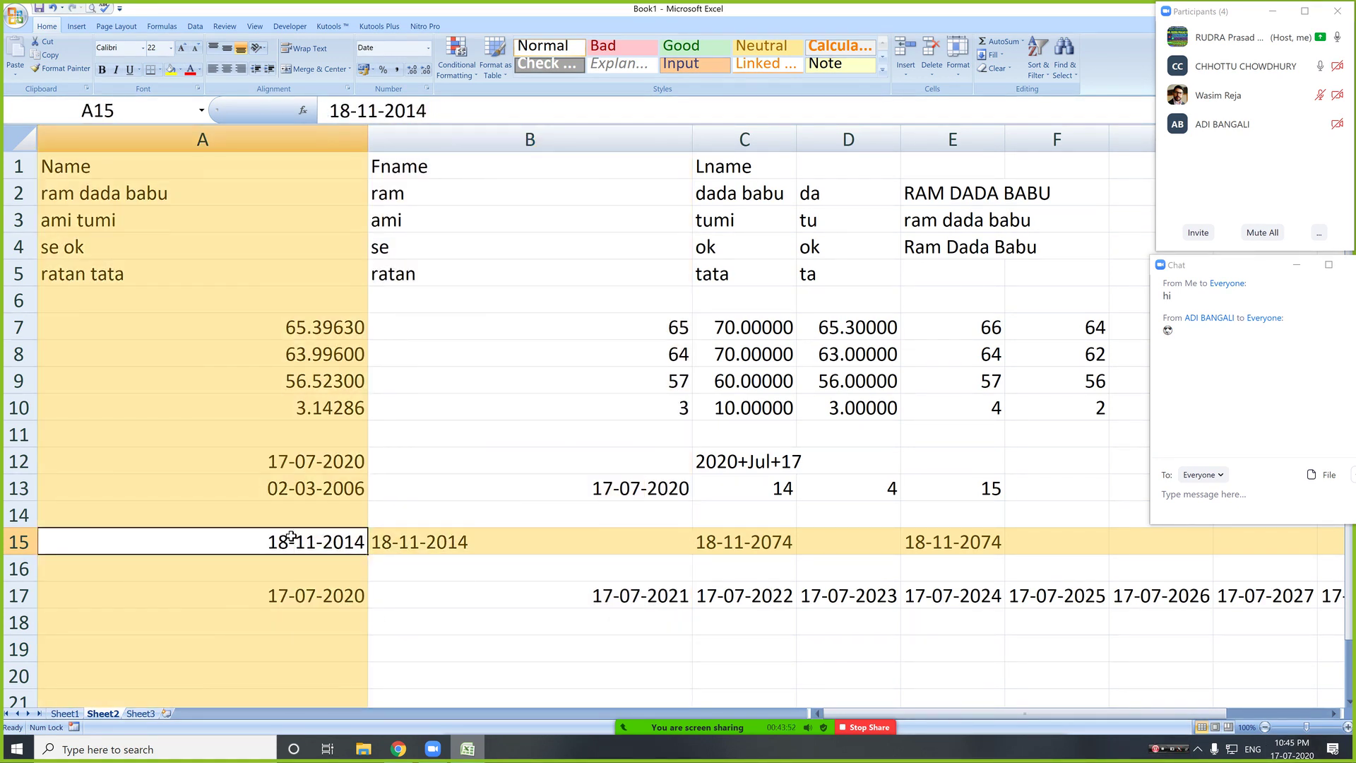
click(431, 545)
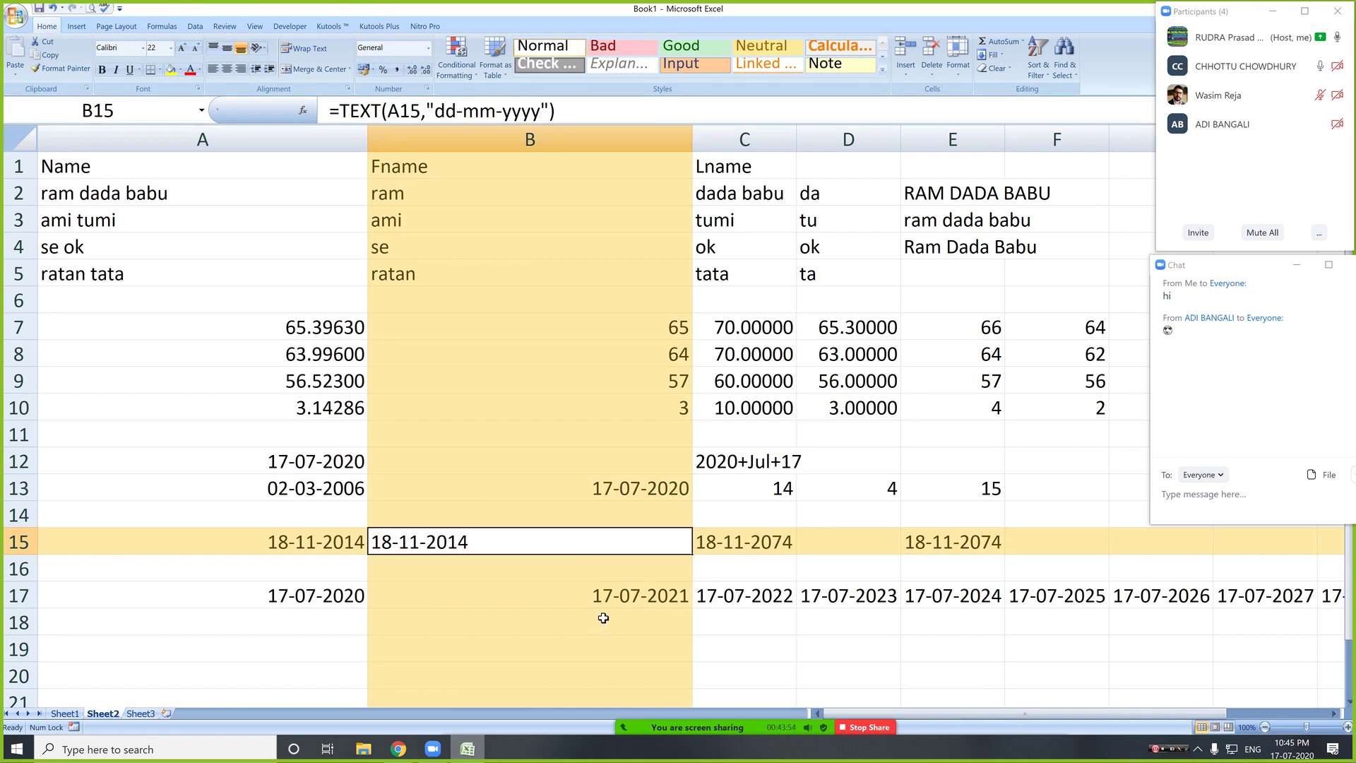
click(767, 546)
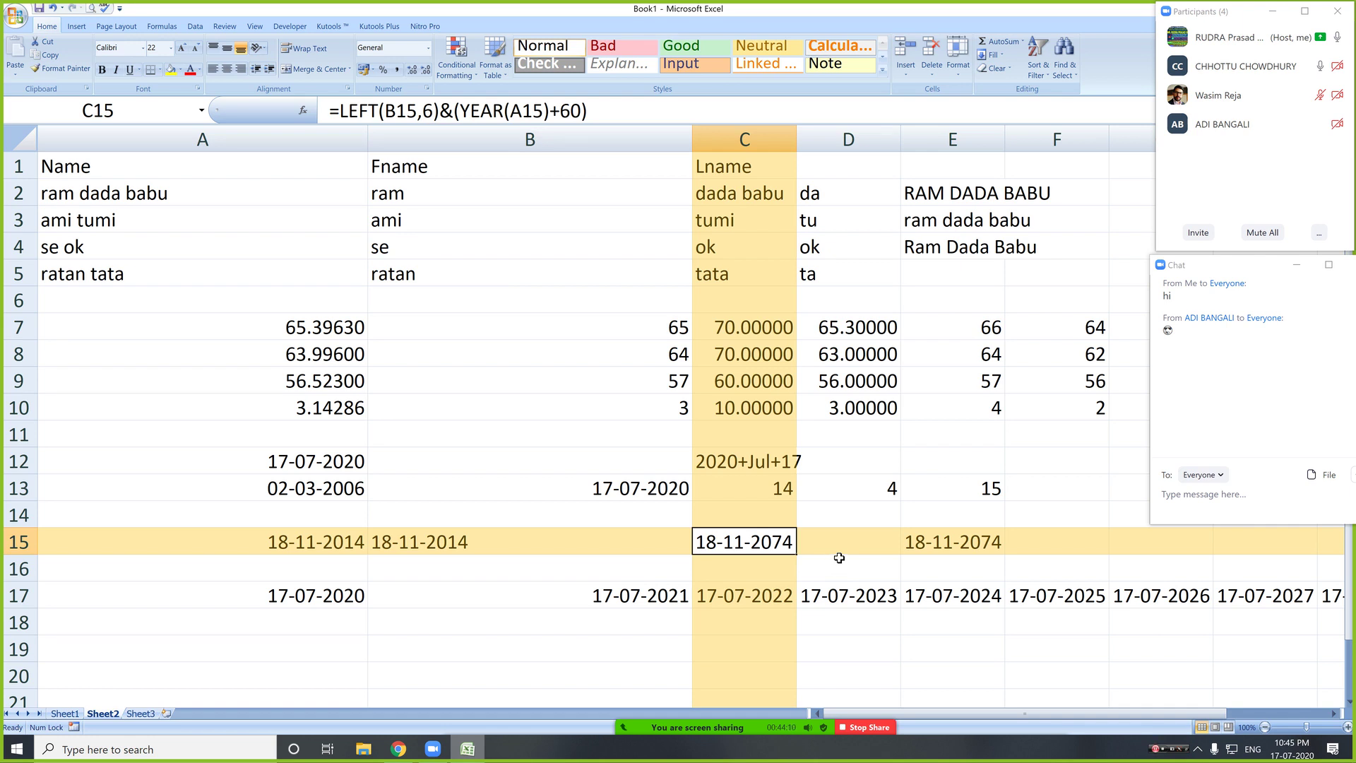
click(979, 541)
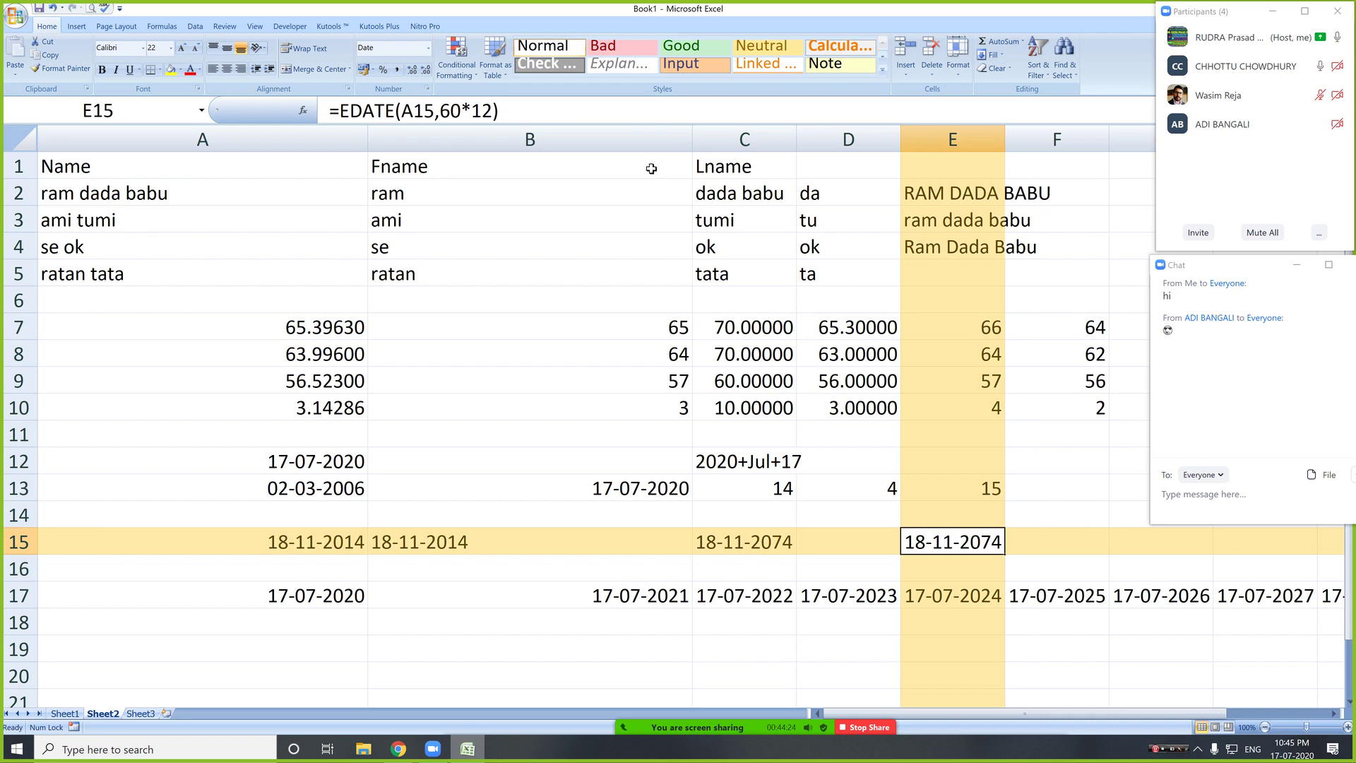
- Narrow columns B and A back down to fit their contents
drag(691, 149, 491, 146)
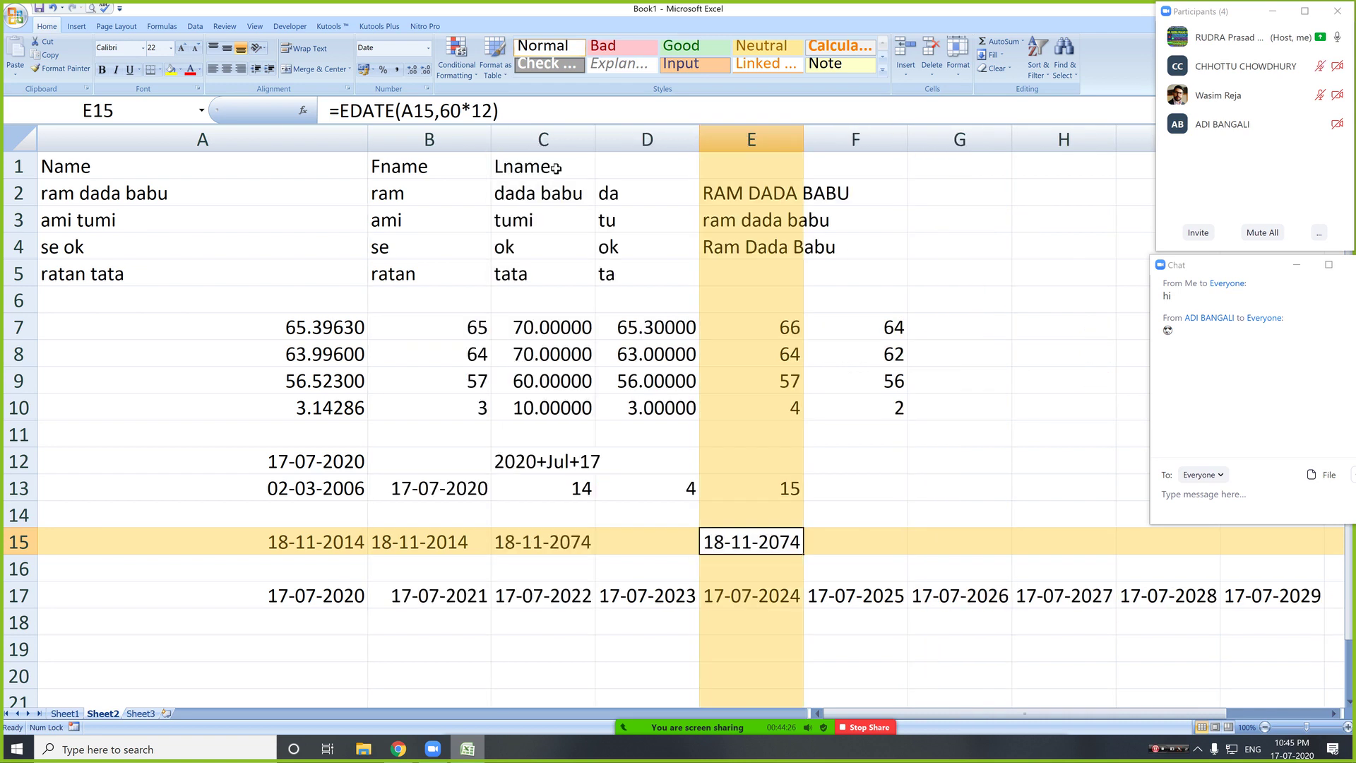
drag(502, 135, 229, 153)
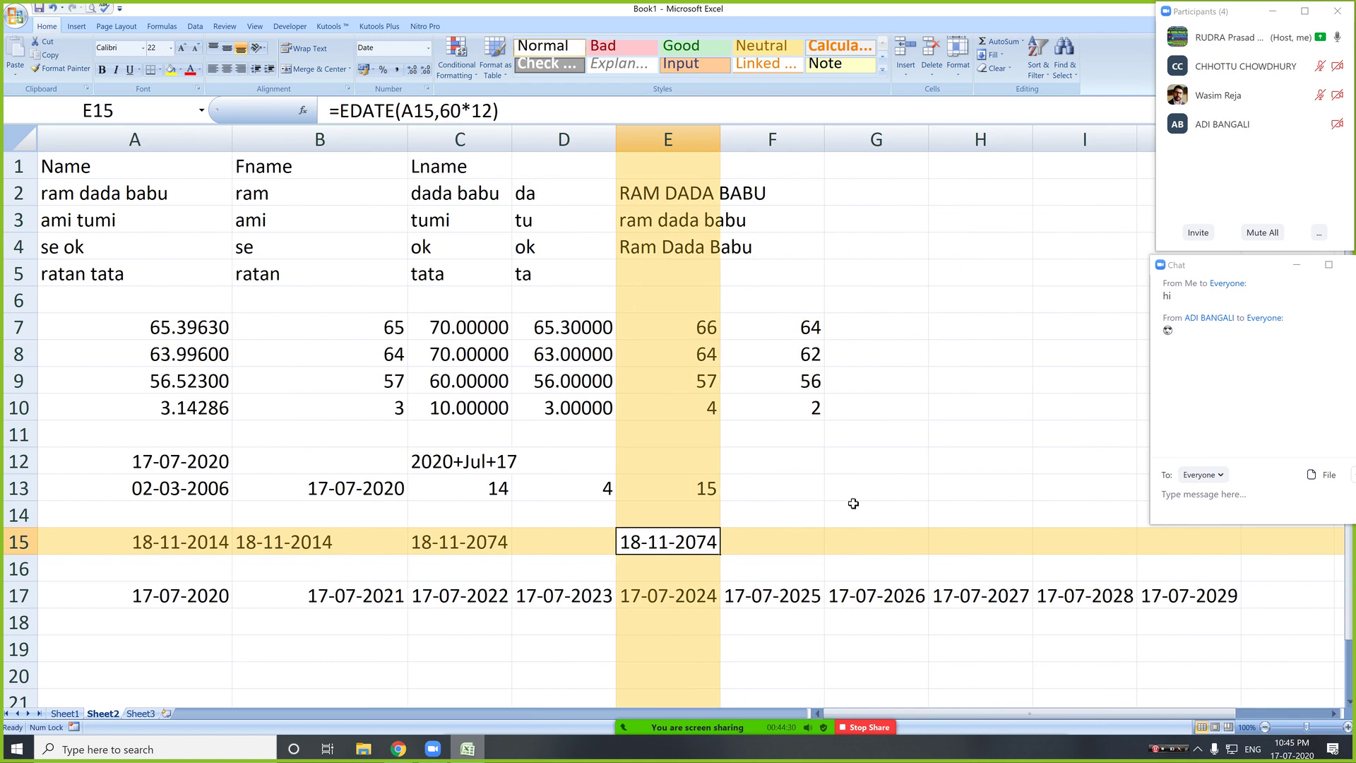
click(894, 537)
- Enter =A15+12*60 in G15, correcting the mistyped -60 to *60
text(=)
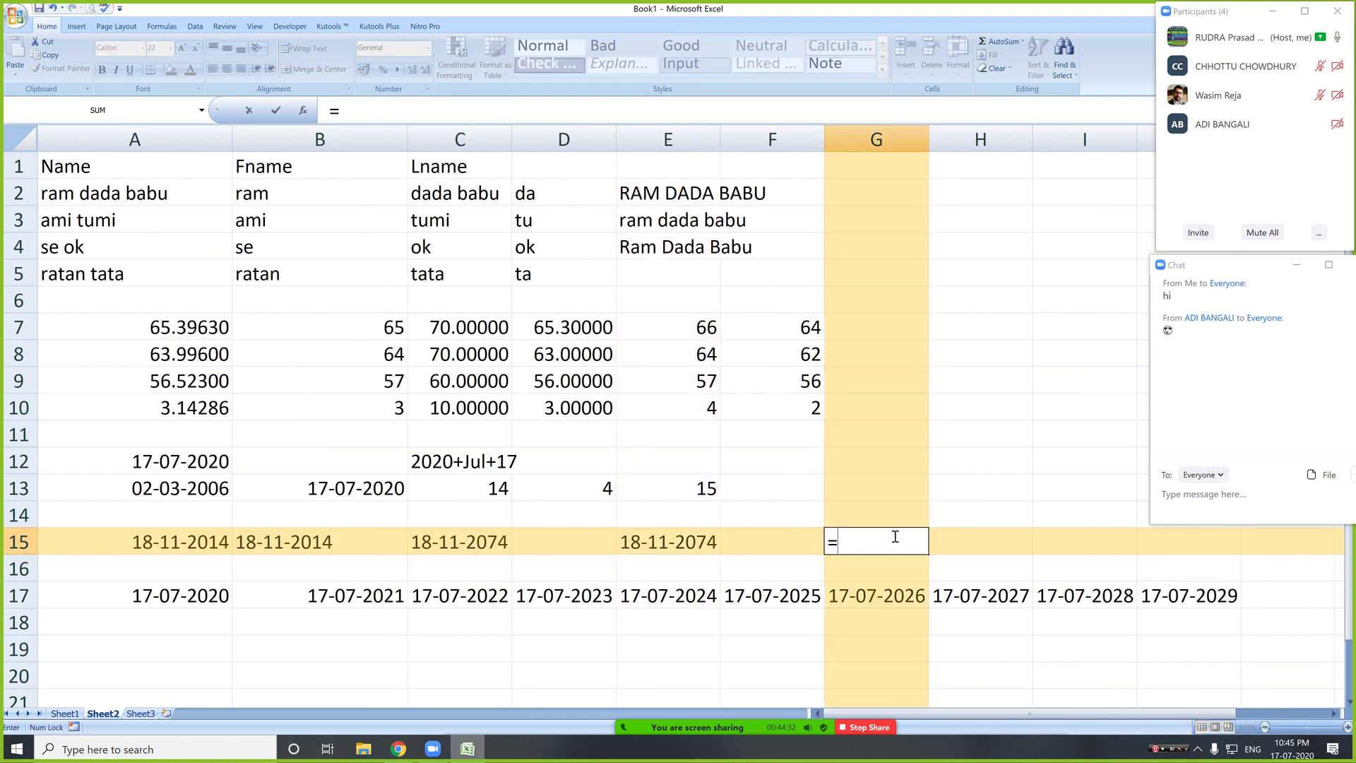
click(191, 541)
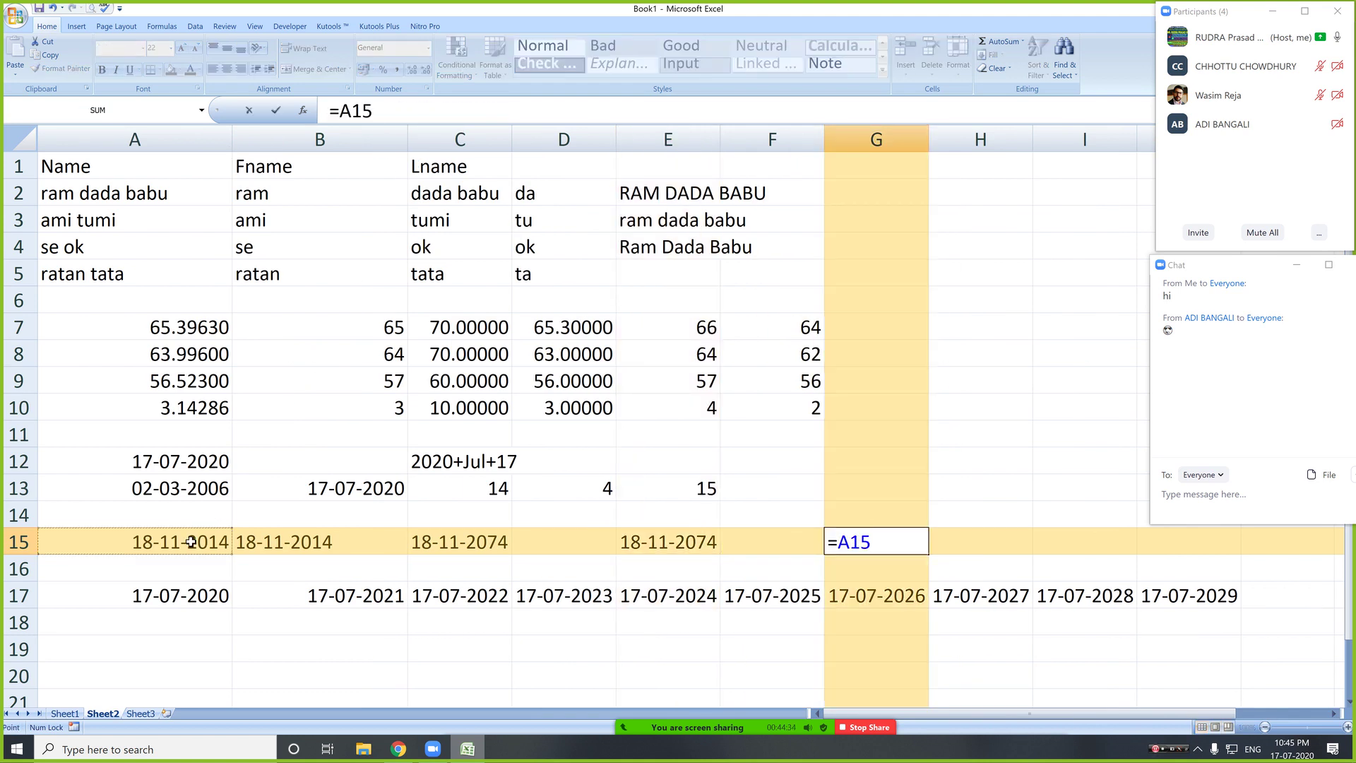
text(+12-60)
key(BackSpace)
key(BackSpace)
key(BackSpace)
text(*60)
key(Return)
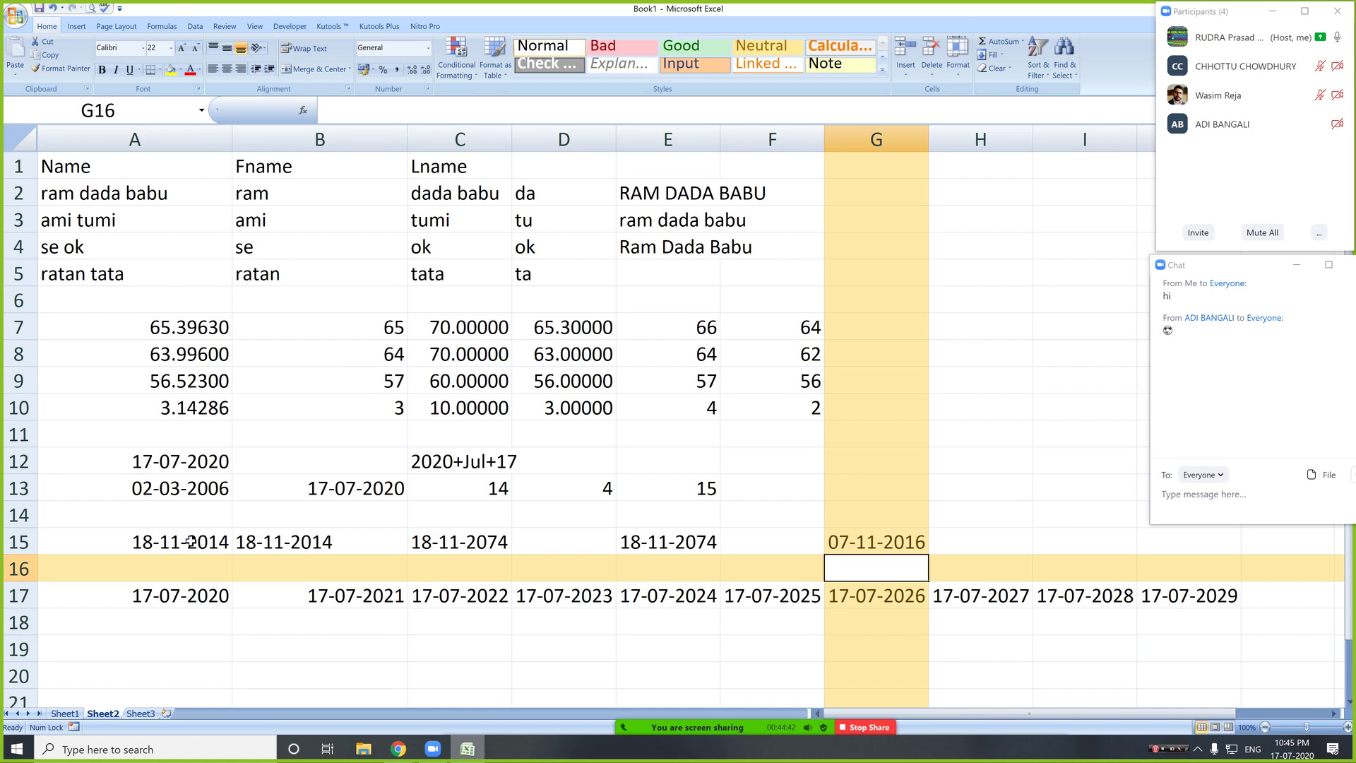
- Bracket the multiplier so G15 reads =A15+(12*60), showing 07-11-2016, and check it
click(861, 542)
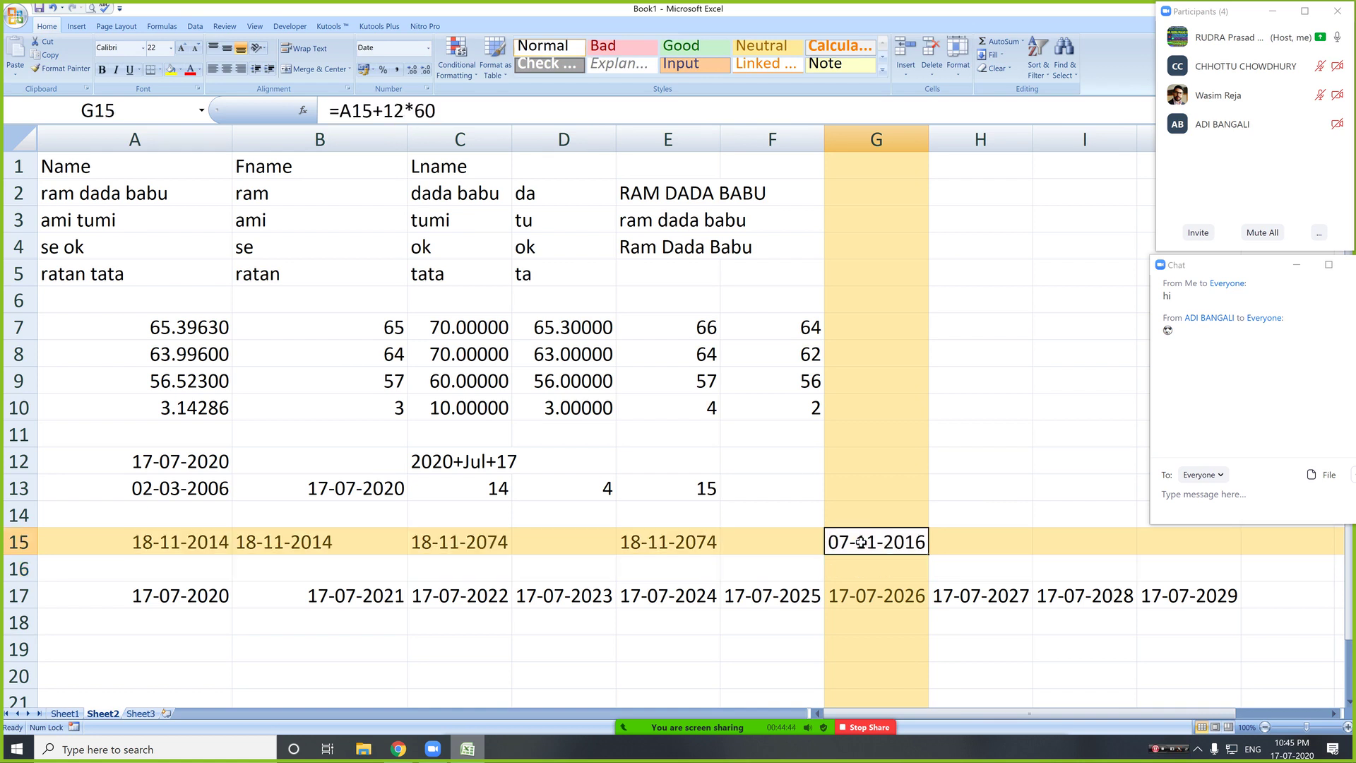
key(F2)
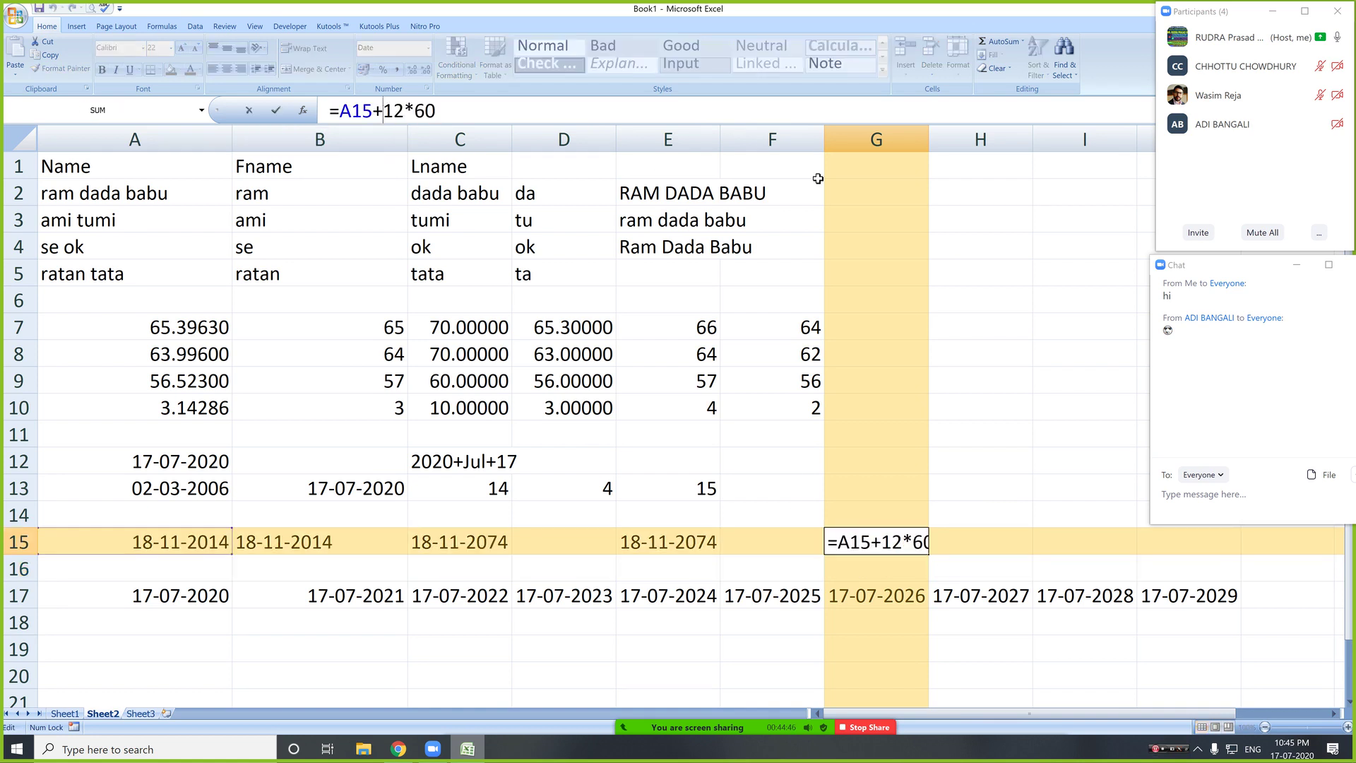
key(Left)
key(Left)
key(Left)
key(Left)
key(Left)
text(()
key(End)
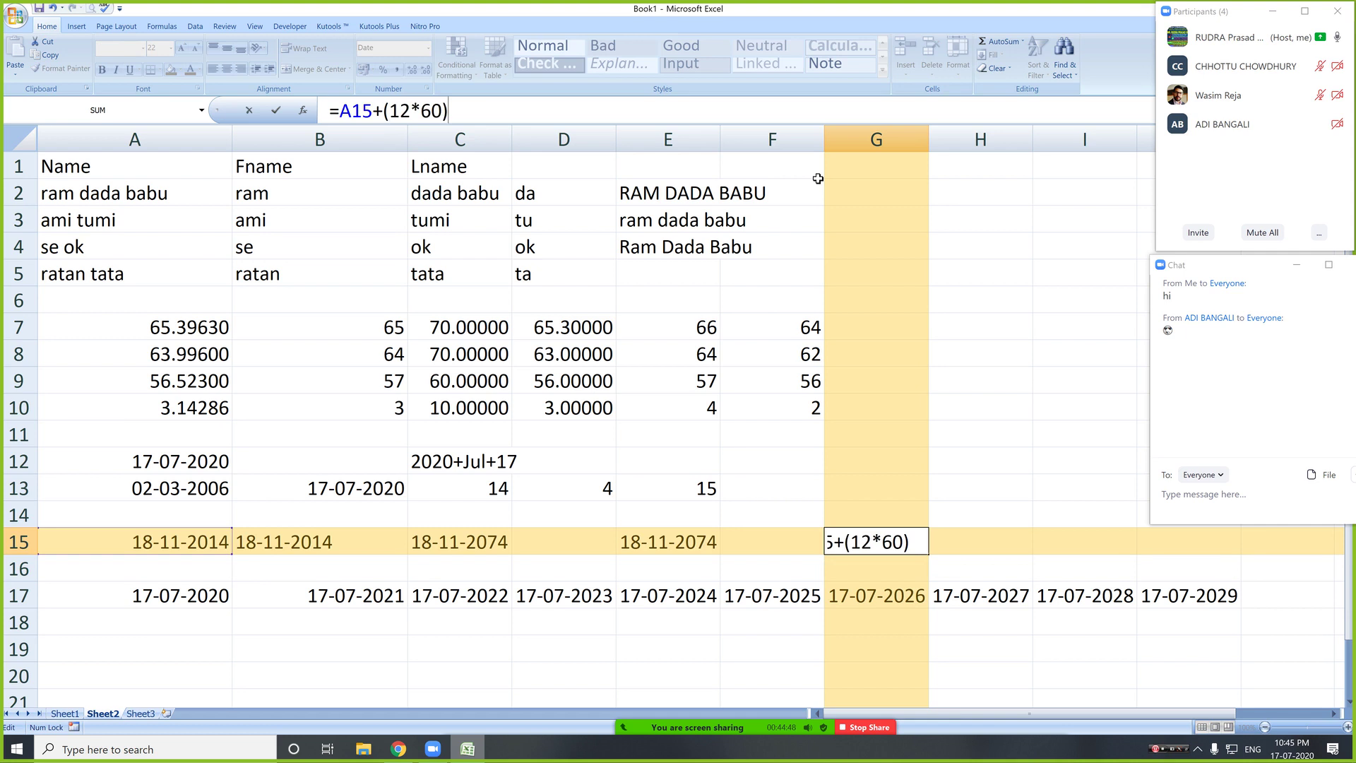
text())
key(Return)
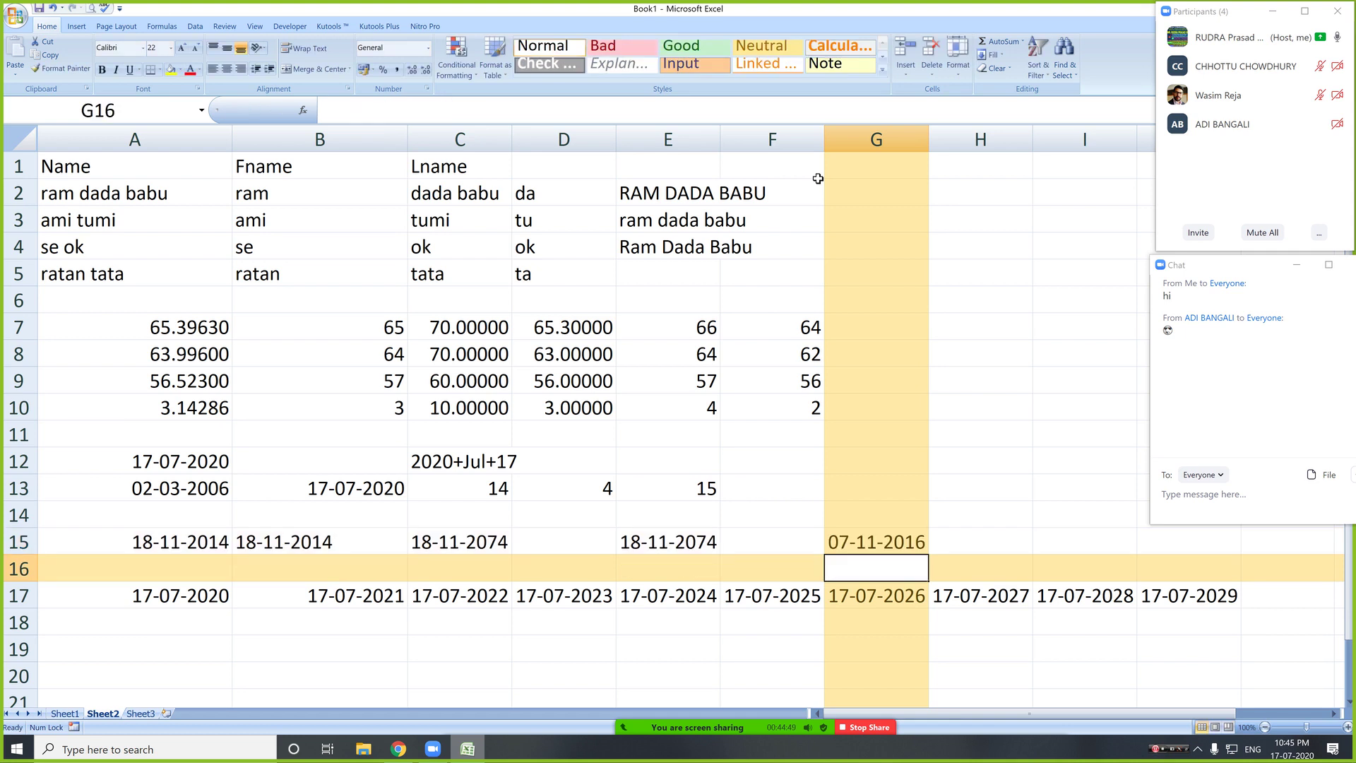
click(878, 538)
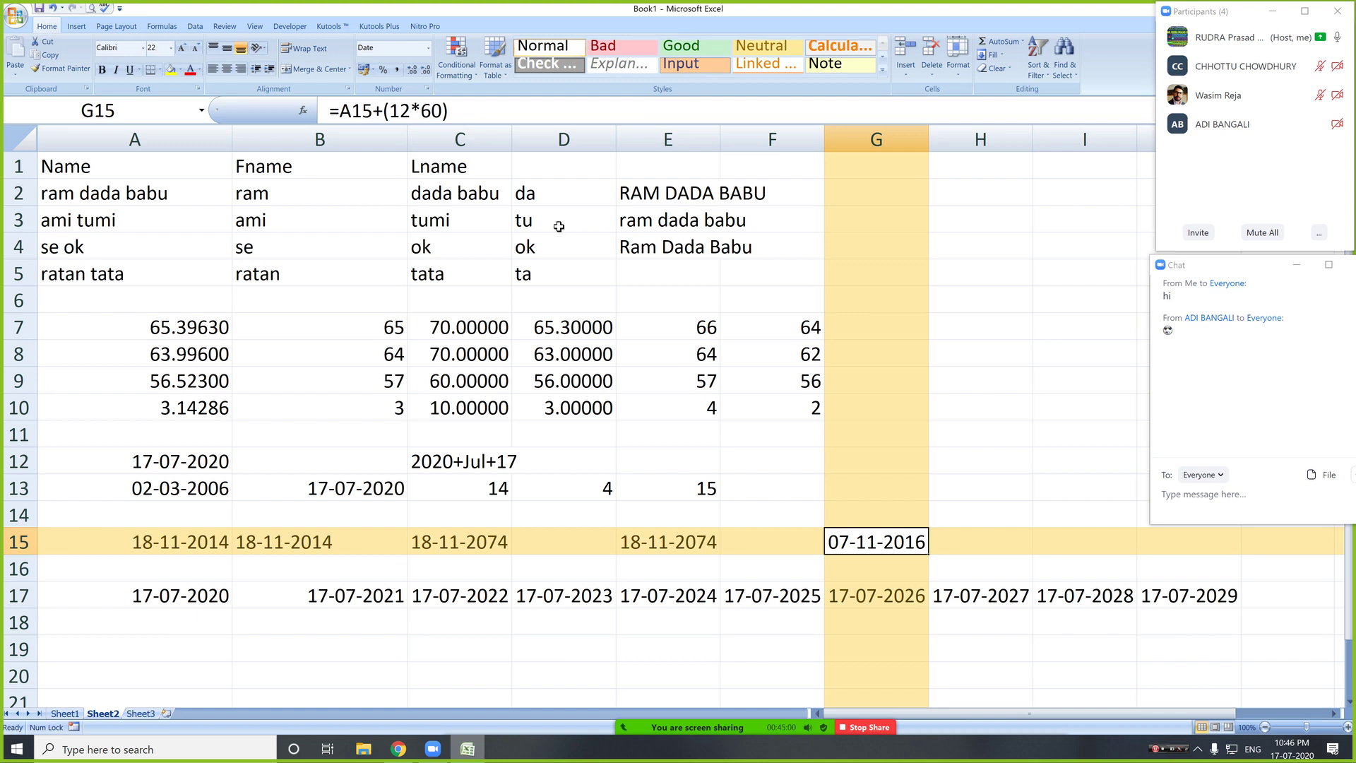
click(872, 568)
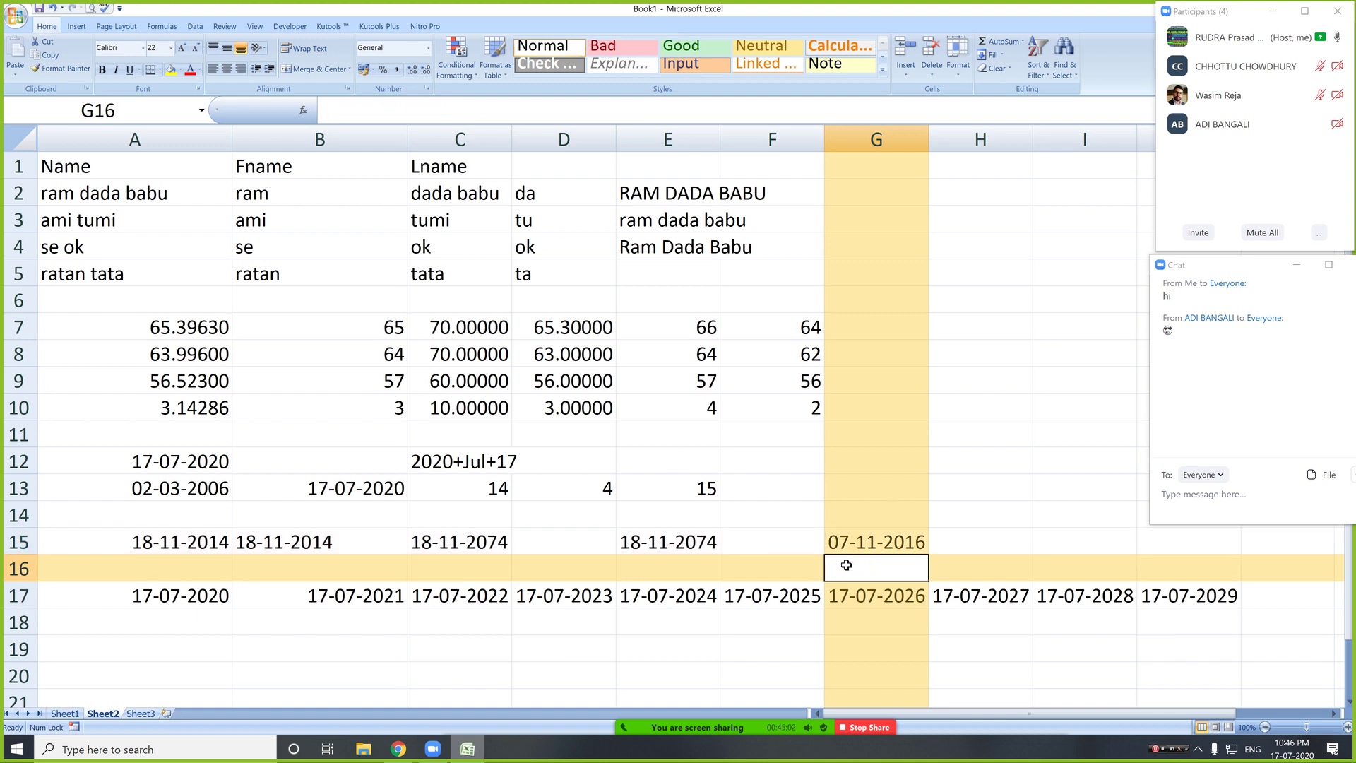
click(851, 544)
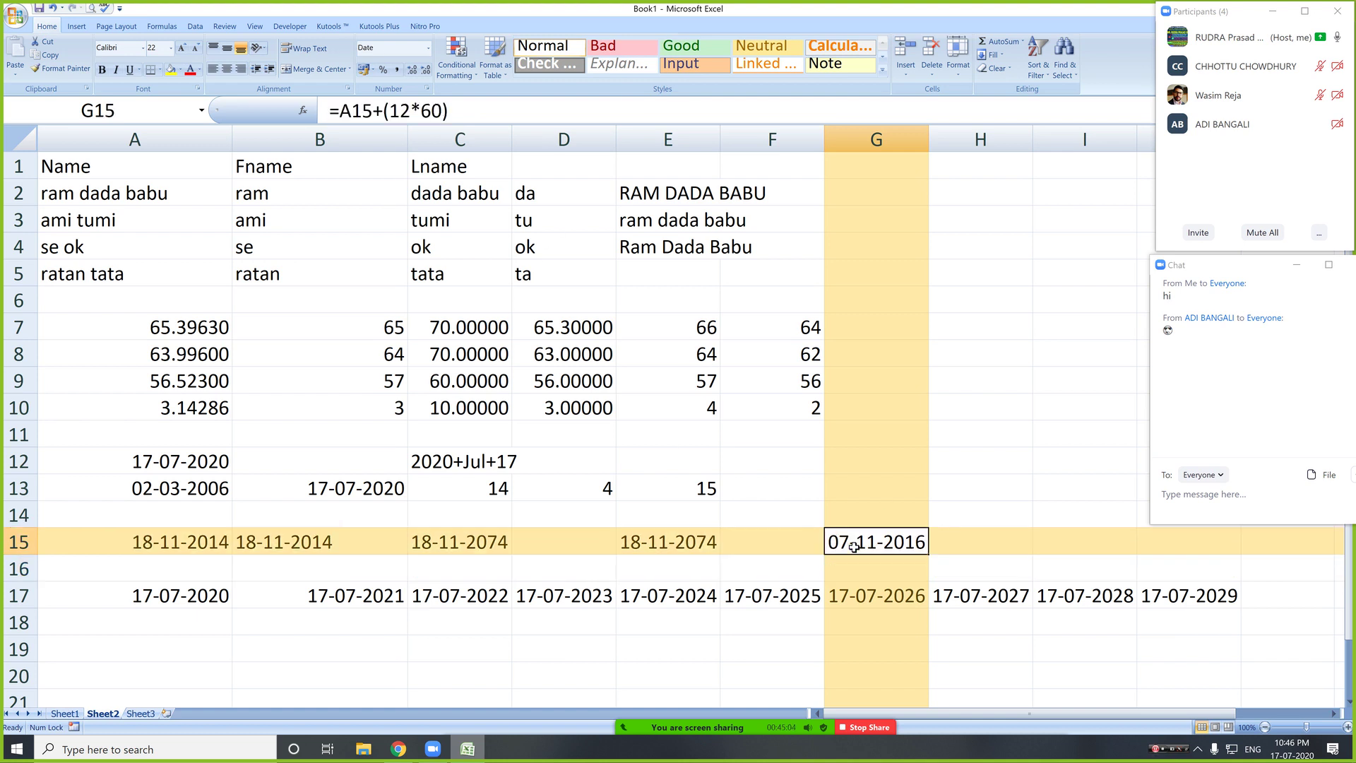
- Format G15 and A15 as Number, showing serials 42681.00 and 41961.00
click(428, 48)
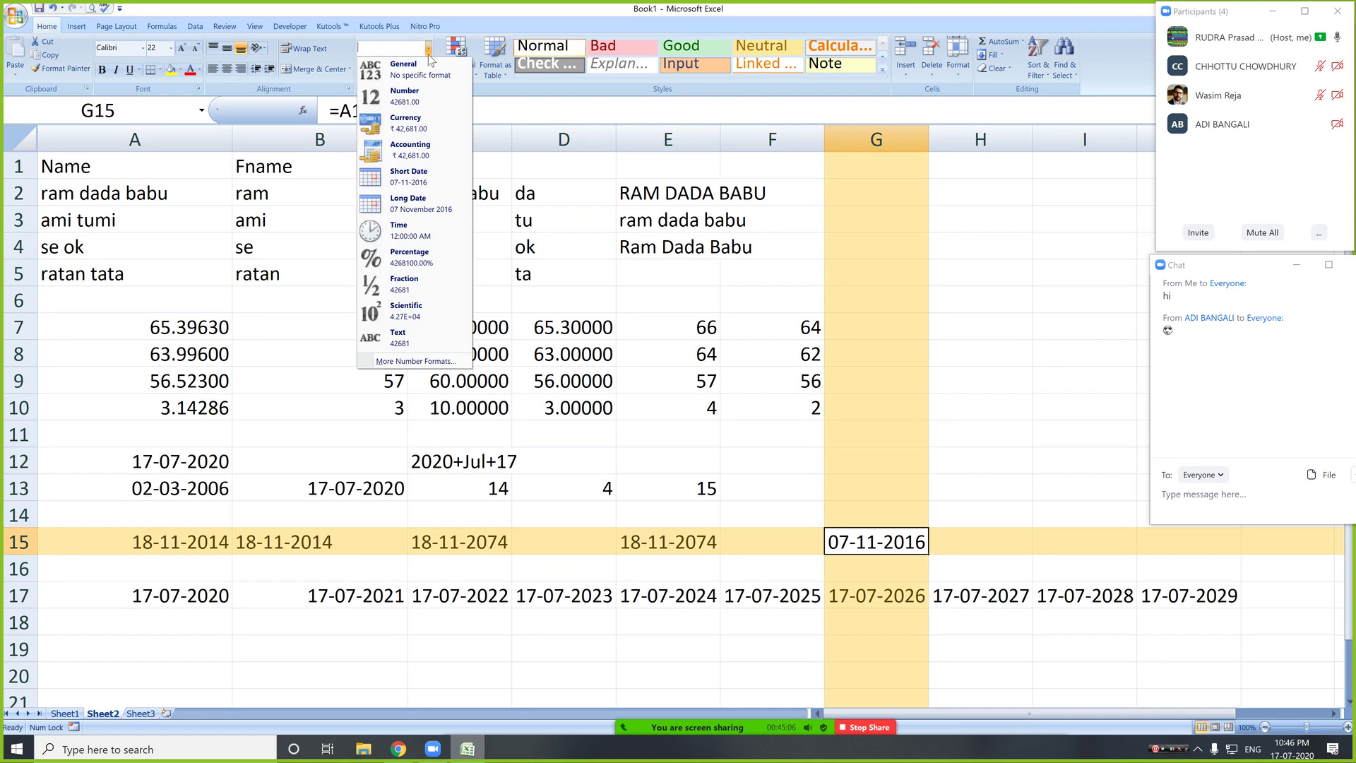
click(412, 100)
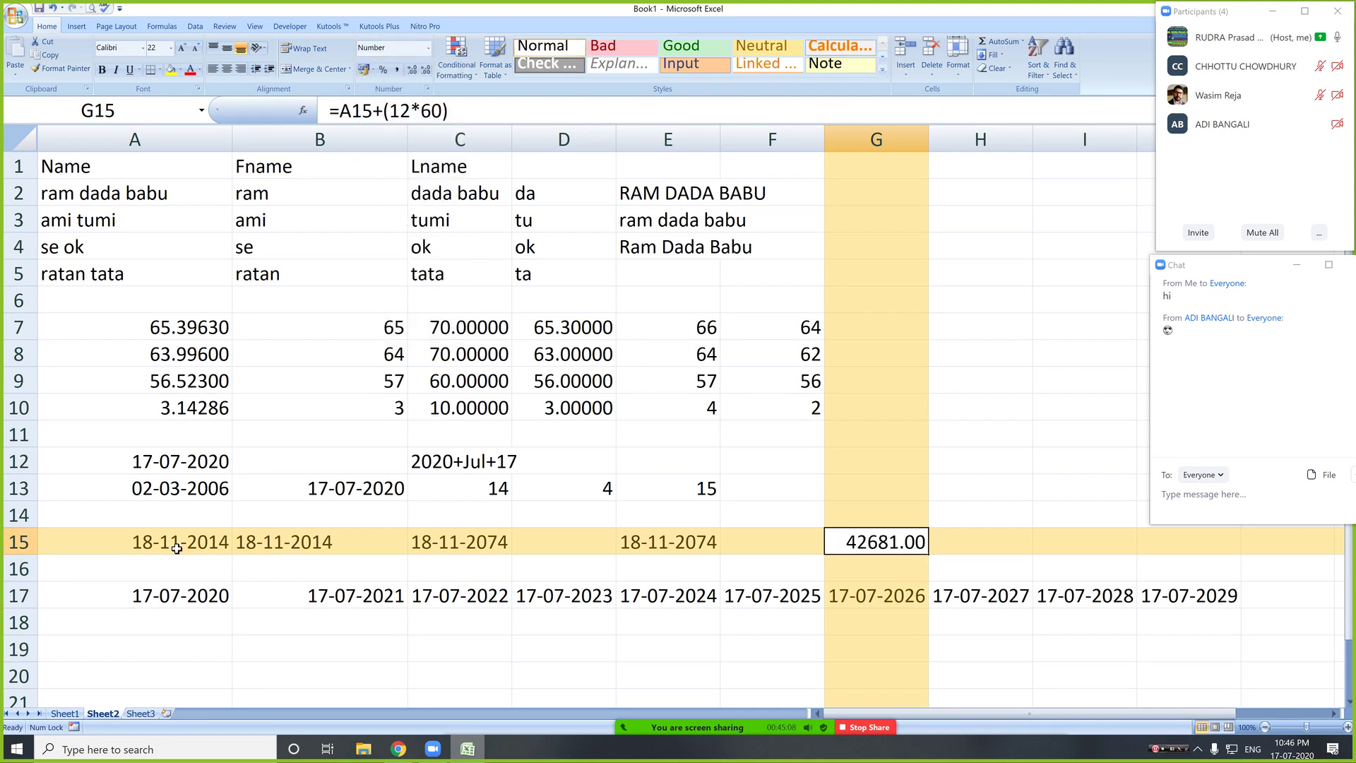
click(176, 547)
click(429, 48)
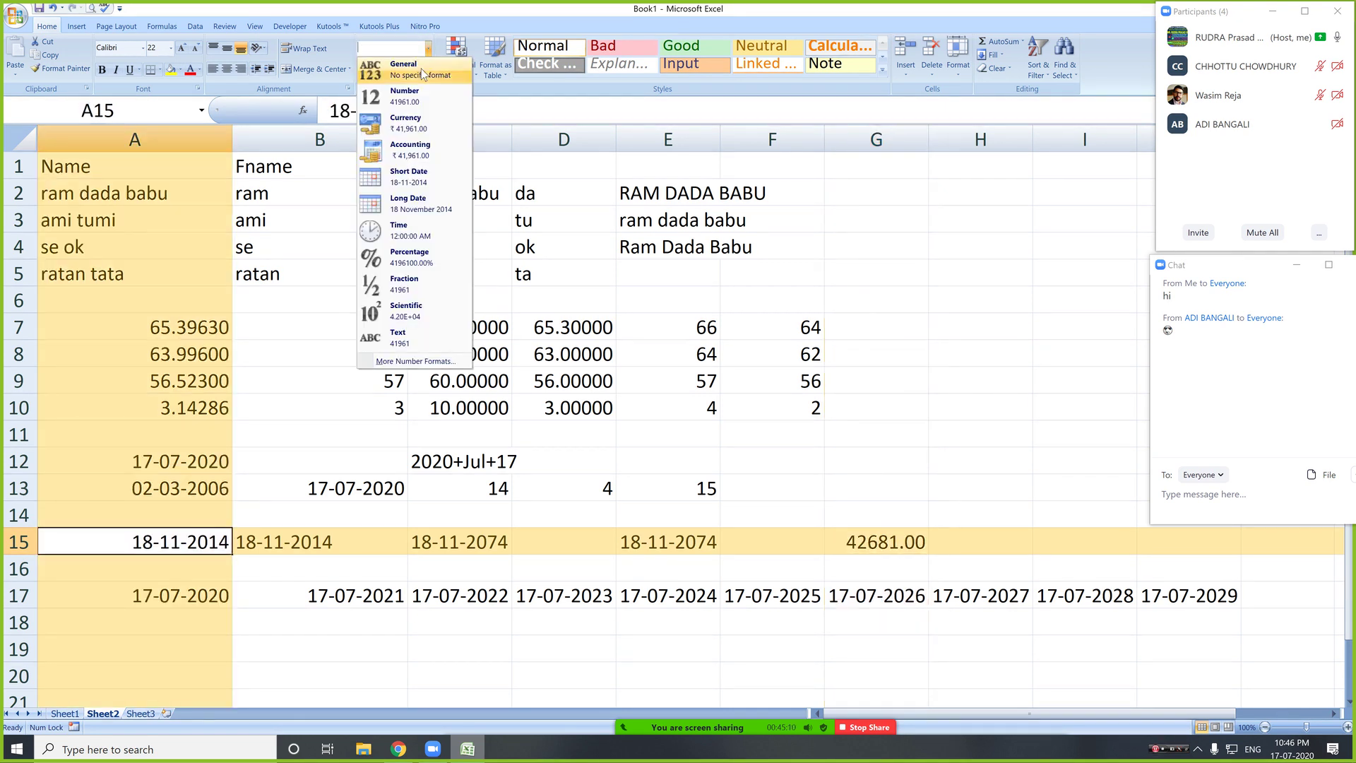
click(412, 100)
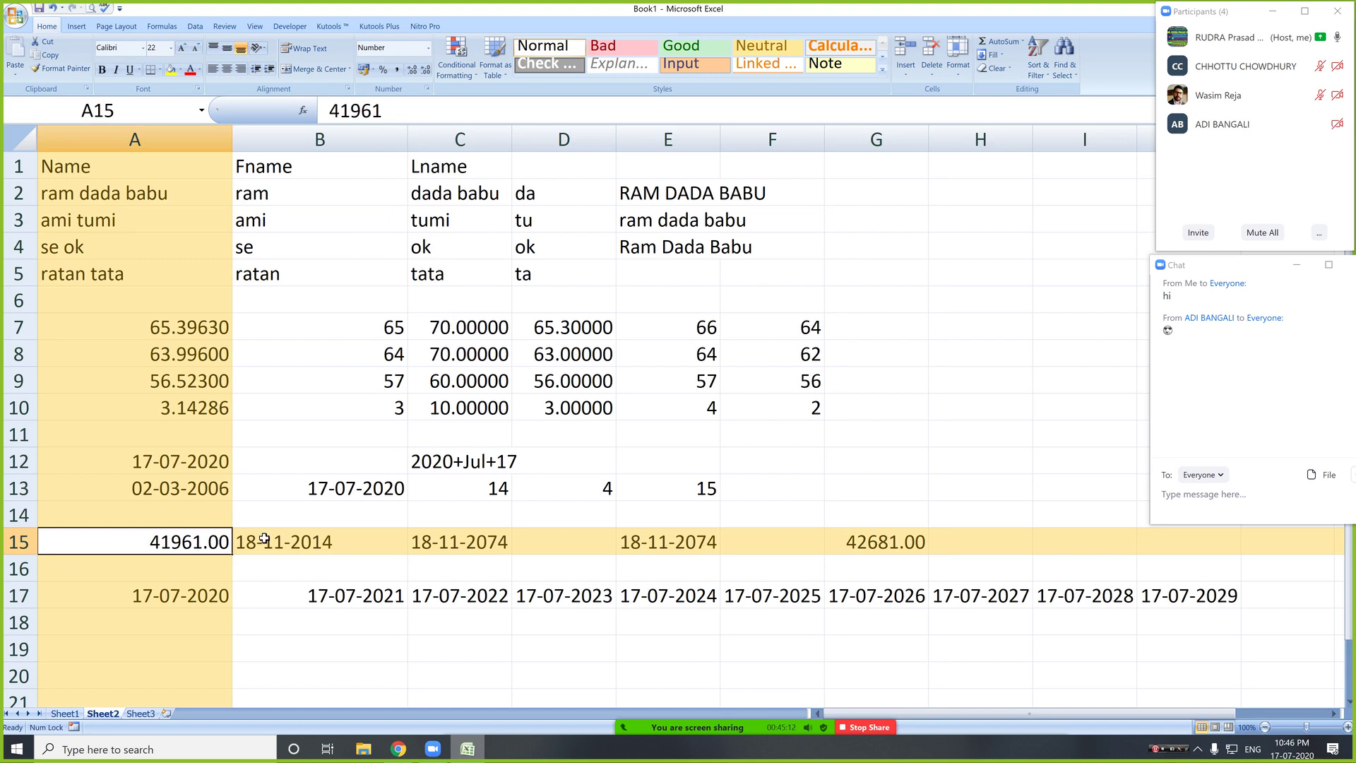
click(864, 557)
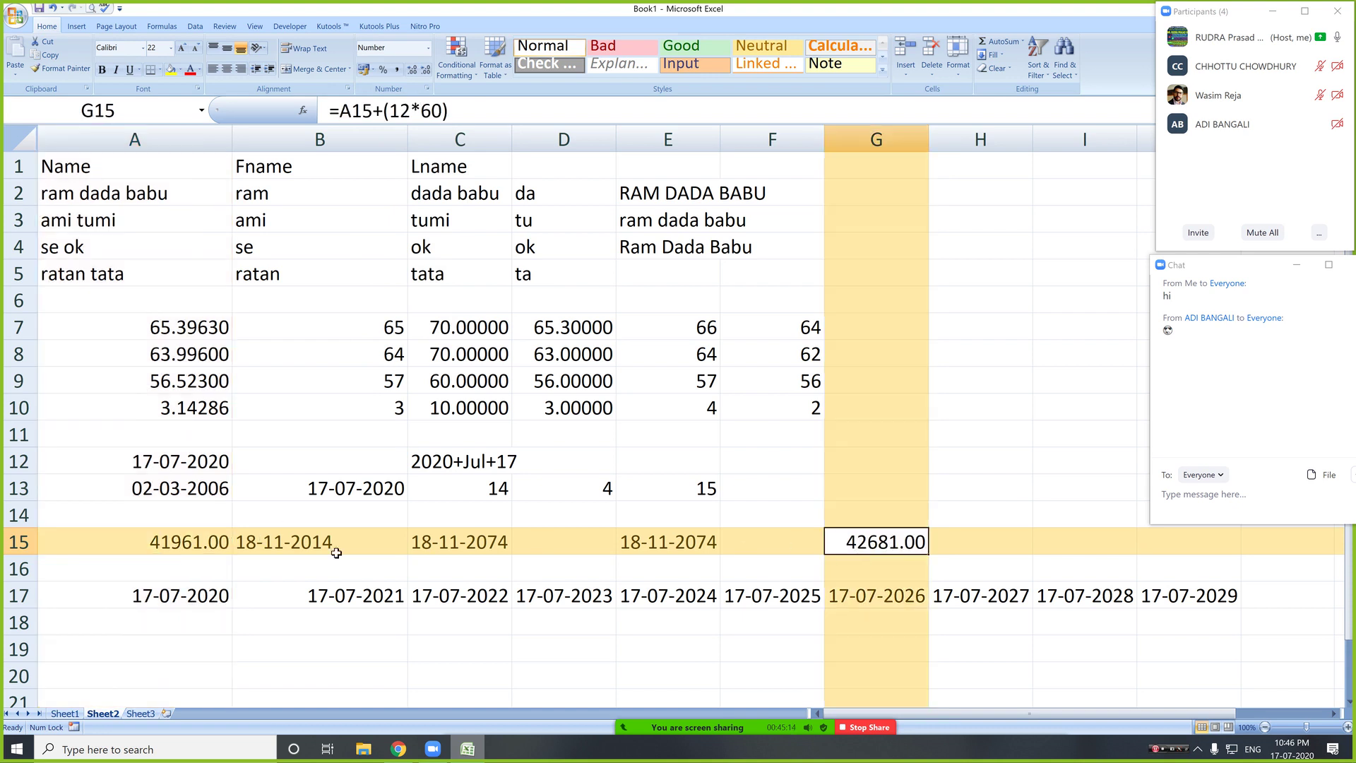
click(208, 543)
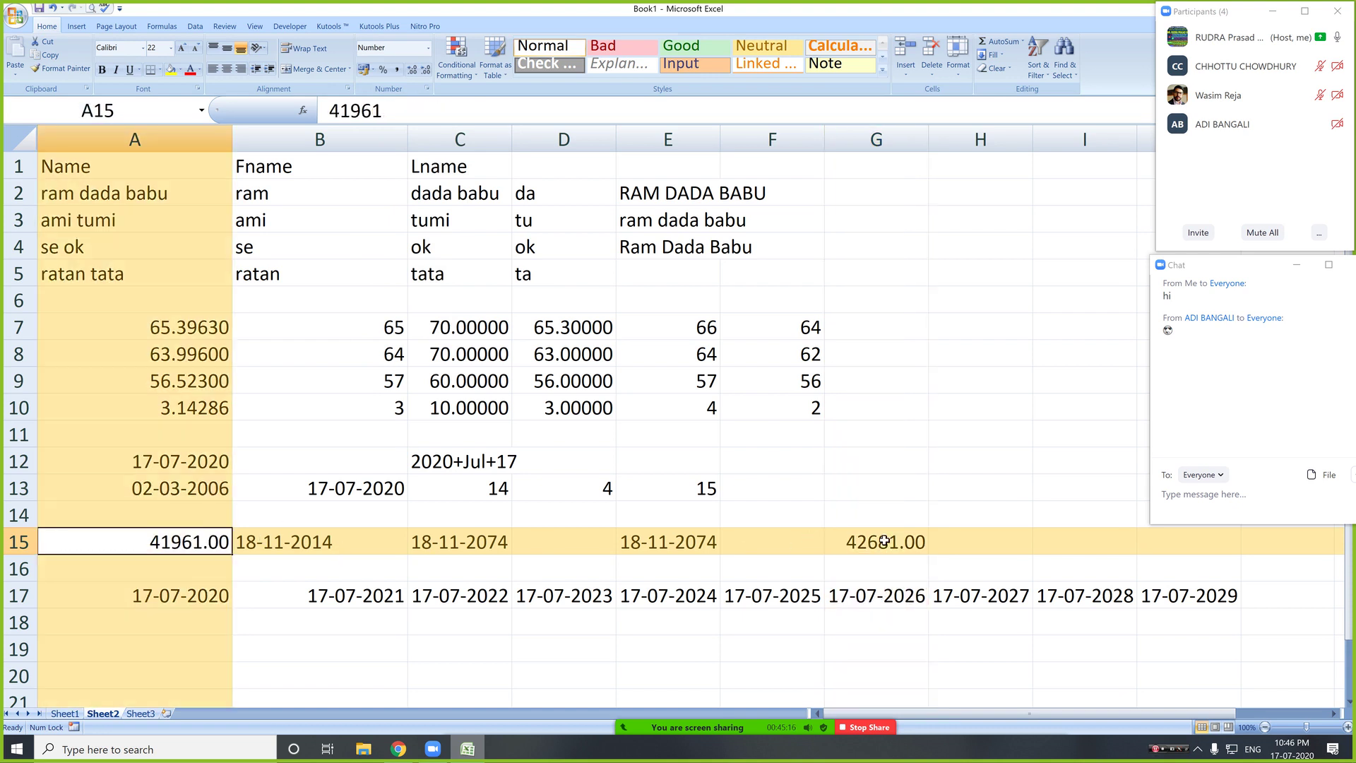
- Format E15 as Number (63876.00), then undo the number-format changes
click(694, 544)
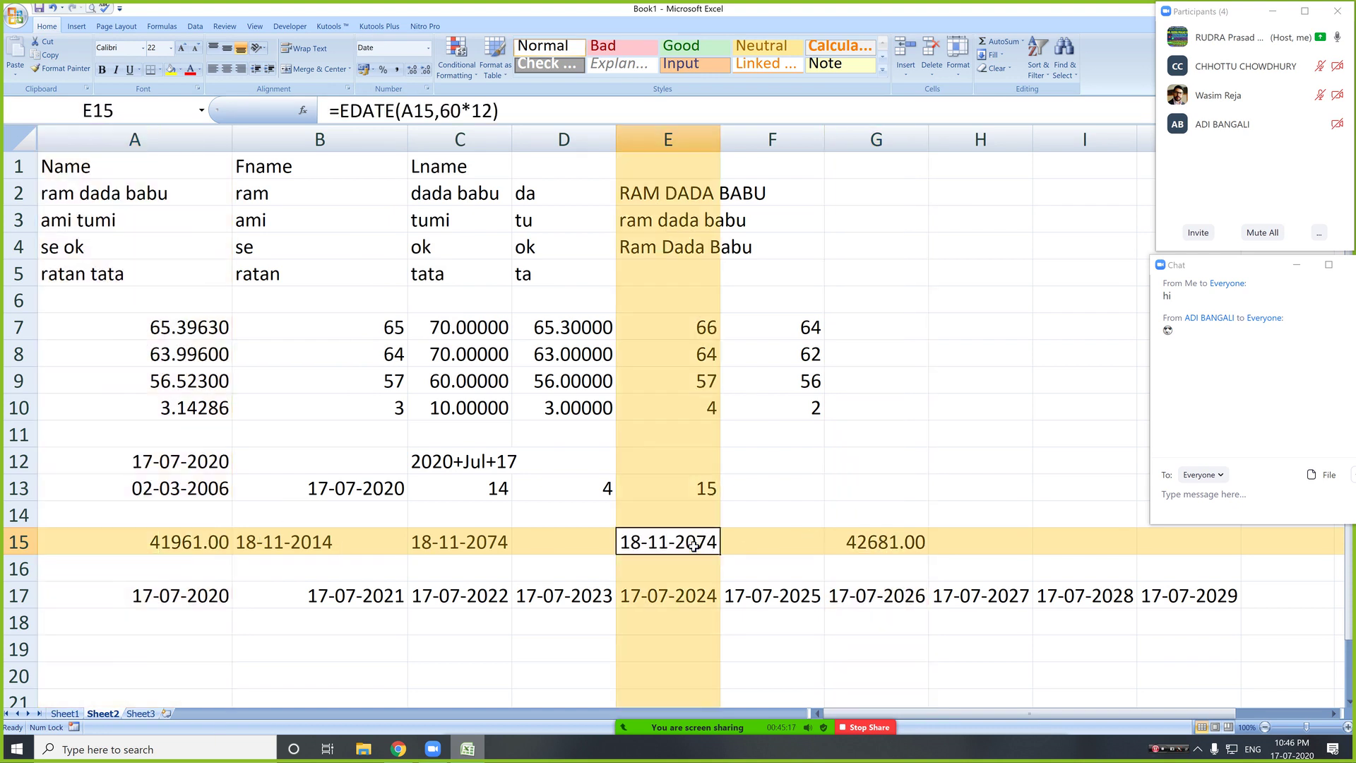
click(429, 48)
click(417, 96)
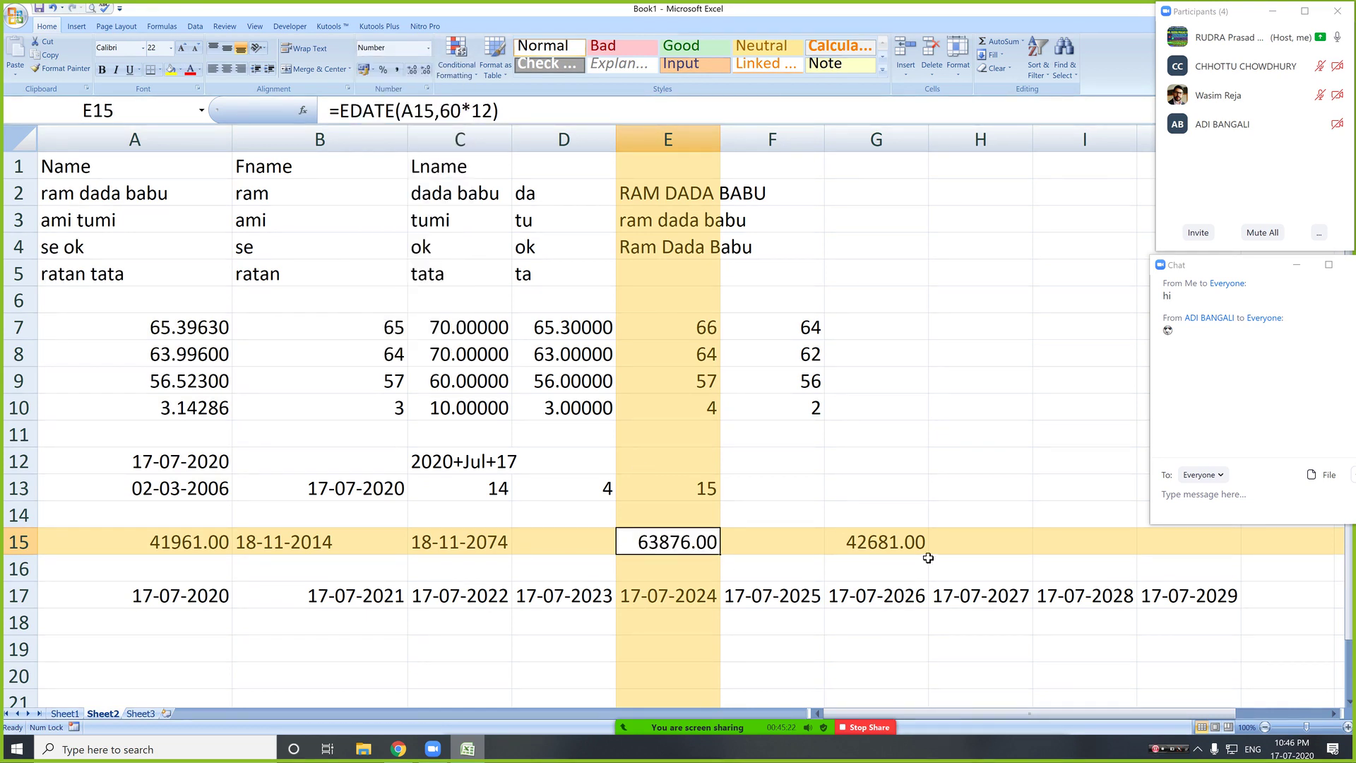
key(ctrl+z)
key(ctrl+z)
key(ctrl+z)
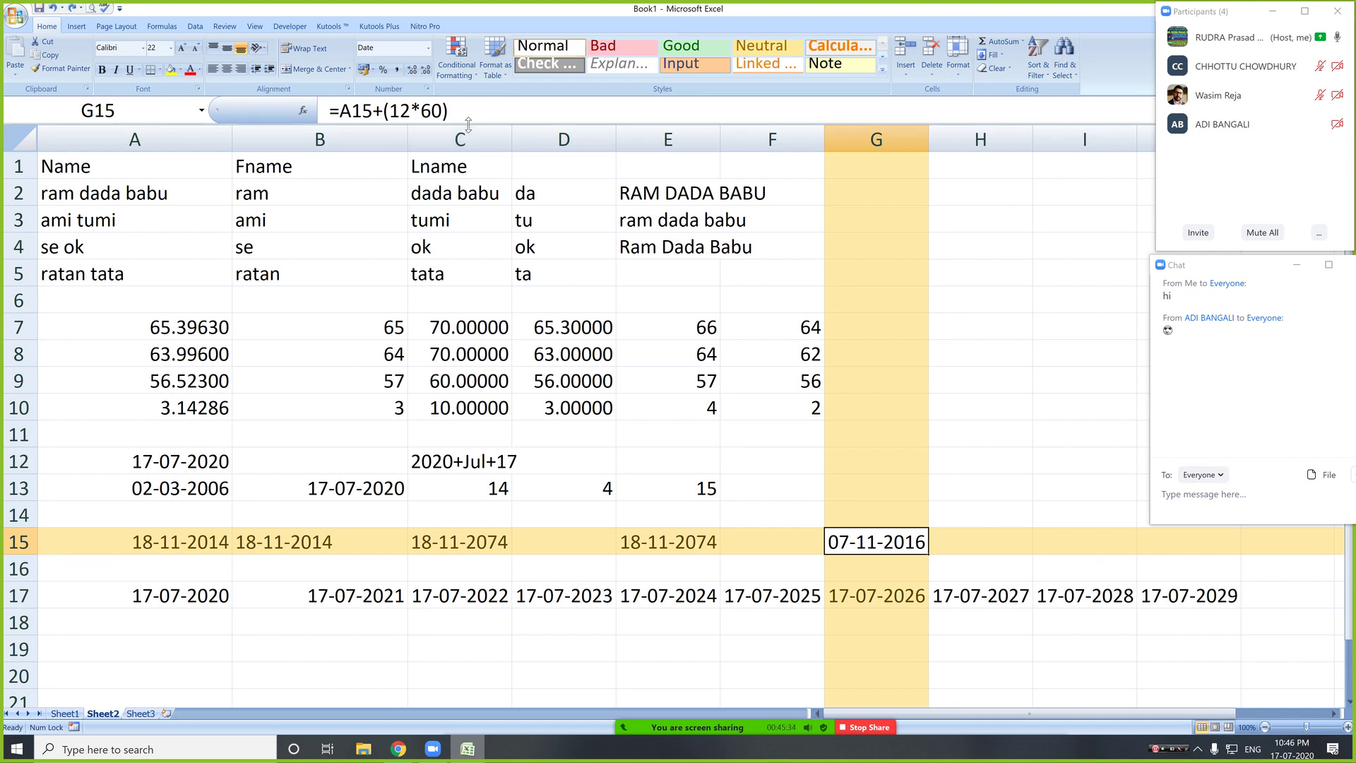
- Rewrite G15's formula as =A15+(60*365), giving 03-11-2074
click(443, 111)
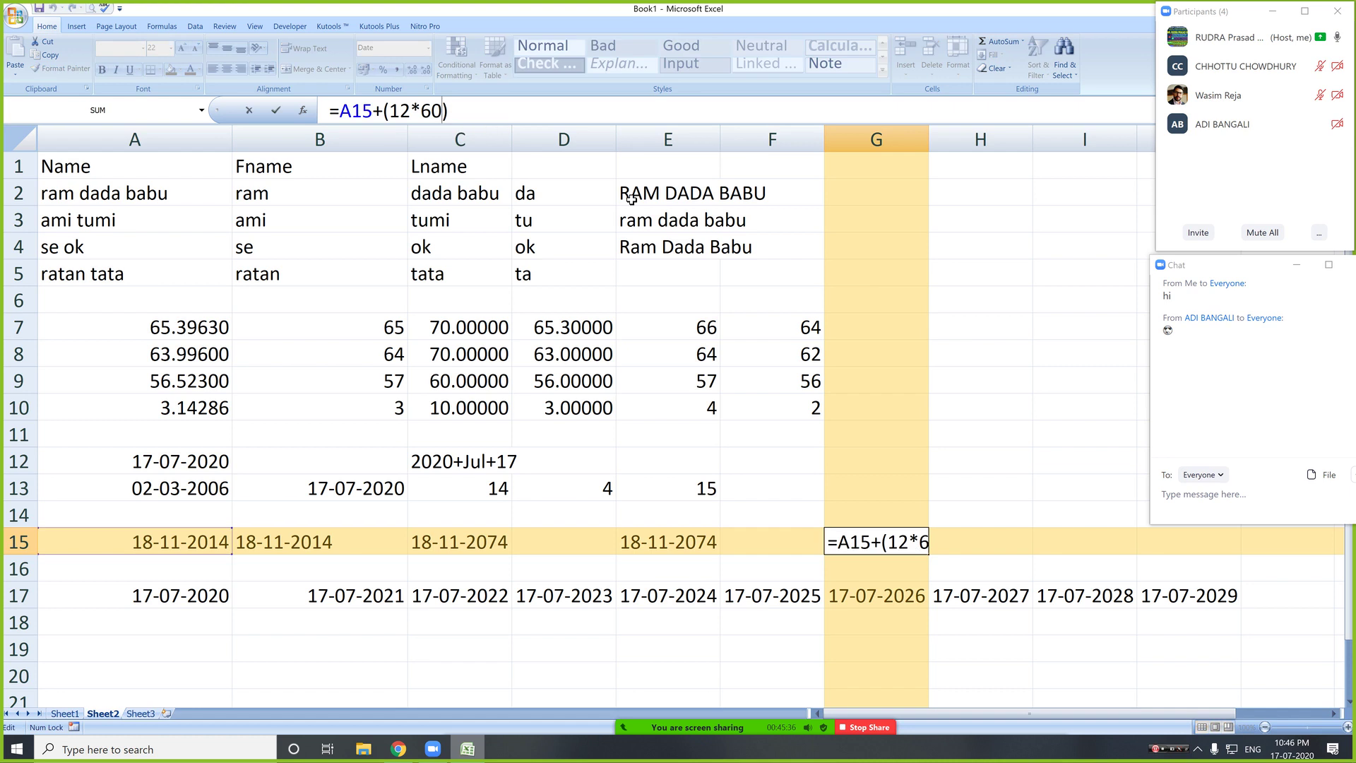
text(*365)
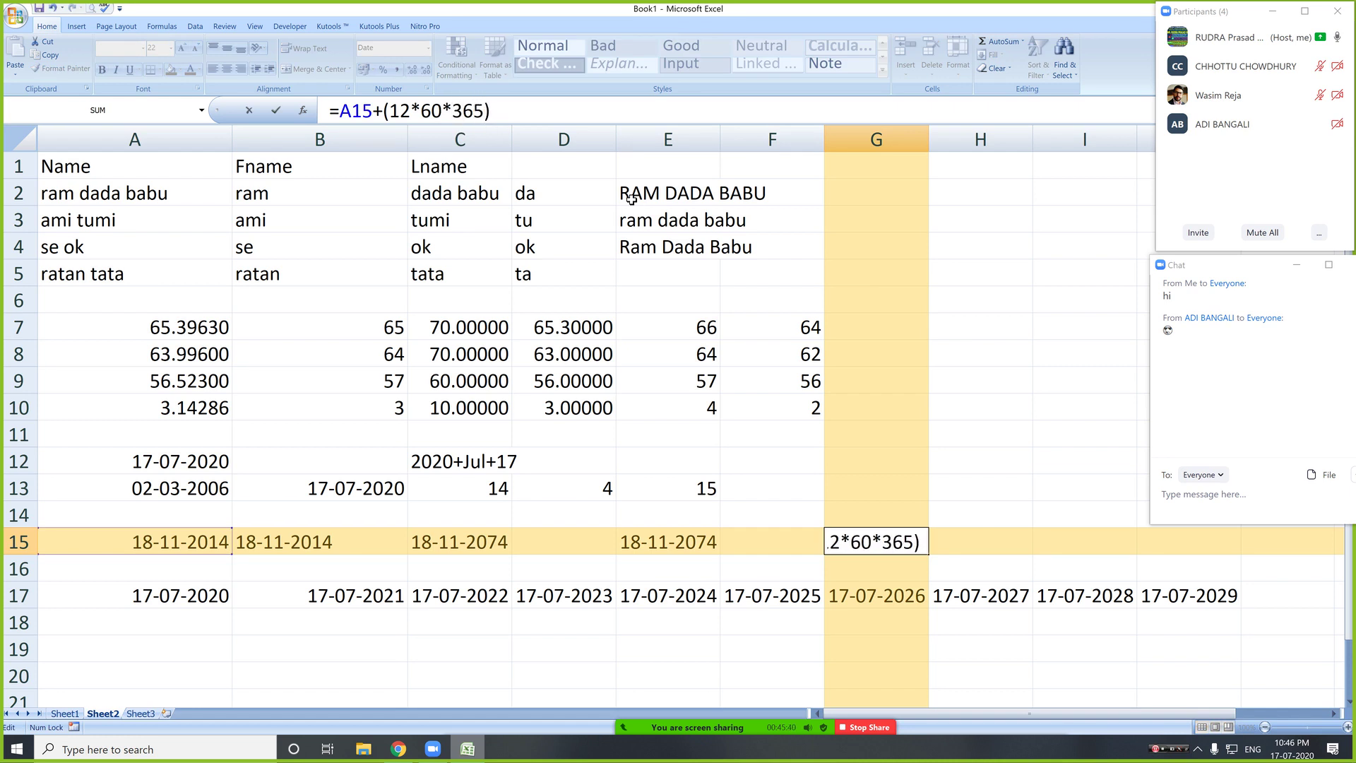
key(BackSpace)
key(BackSpace)
key(BackSpace)
key(BackSpace)
key(BackSpace)
key(BackSpace)
key(BackSpace)
key(BackSpace)
key(BackSpace)
text(60*365)
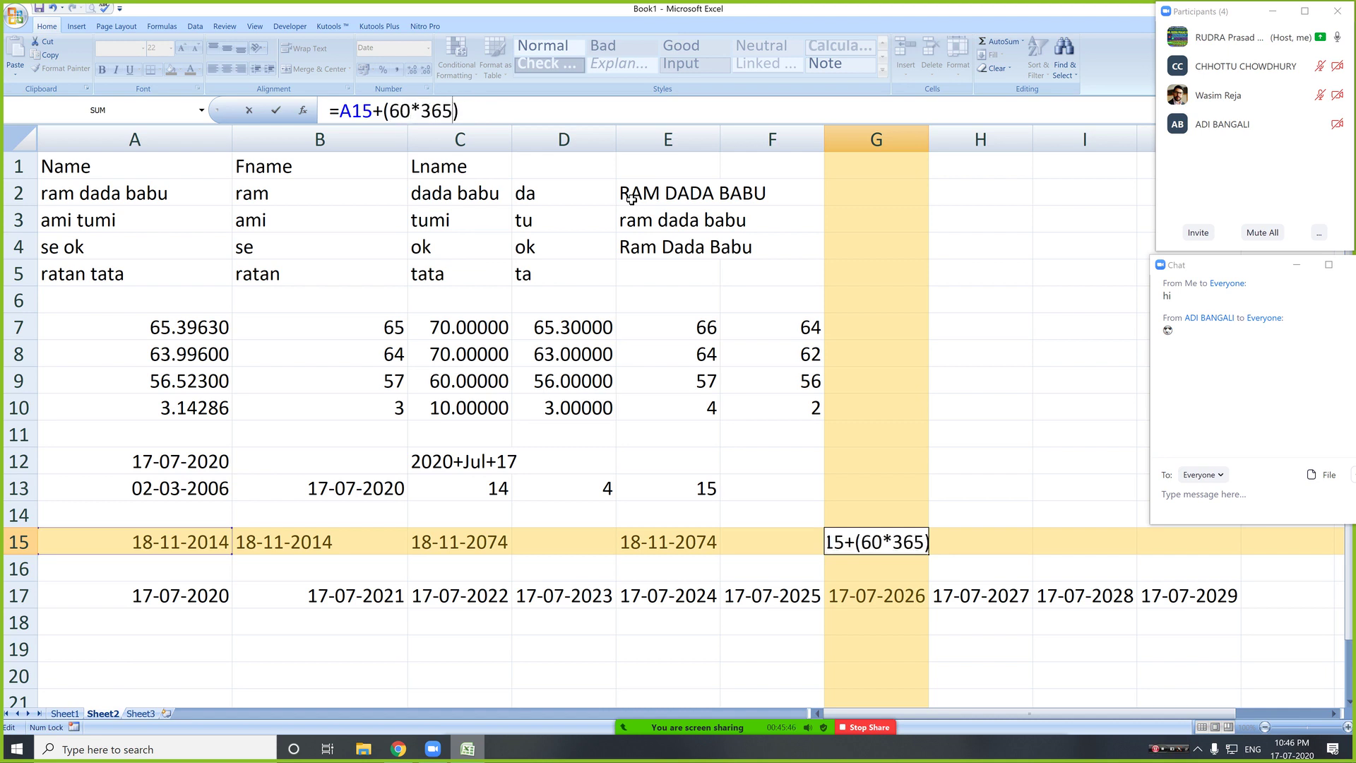
key(Return)
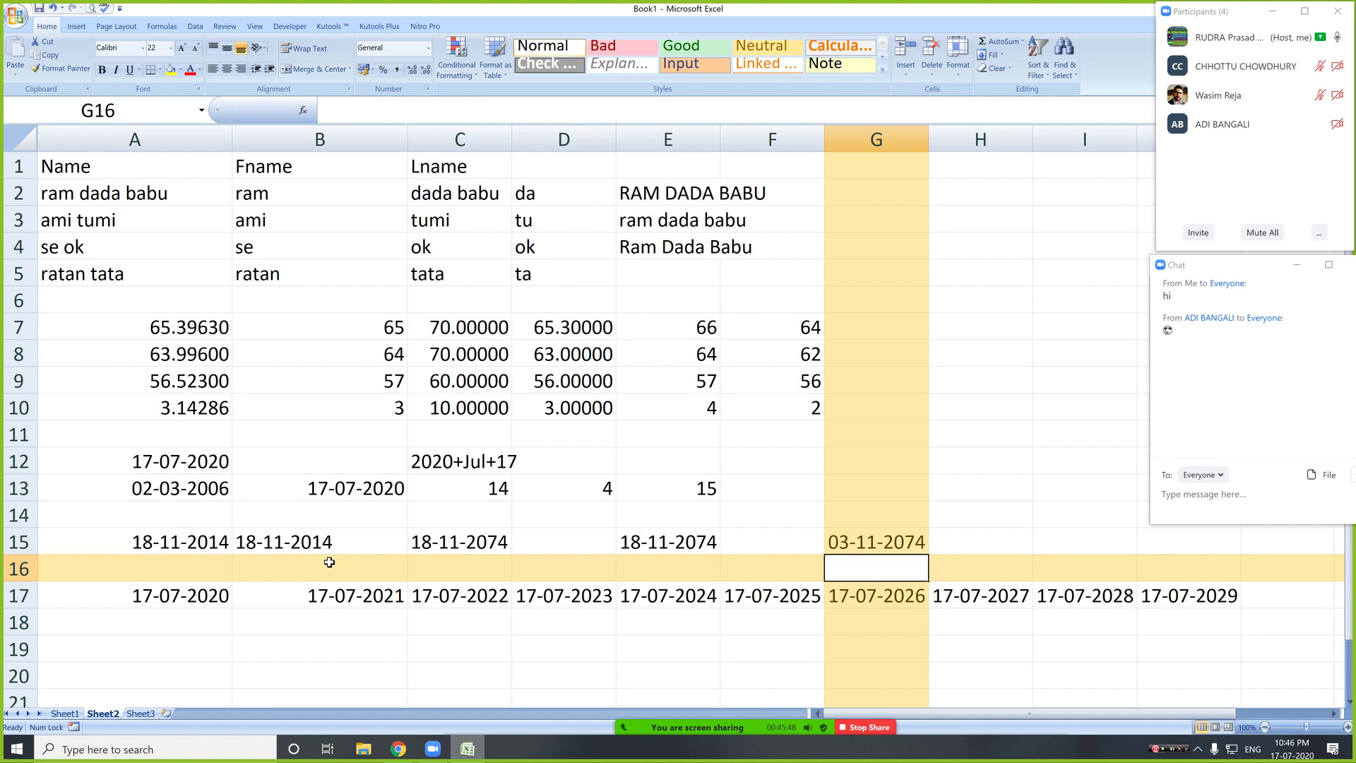
- Compare A15's start date with G15's 03-11-2074 result
click(198, 542)
click(869, 540)
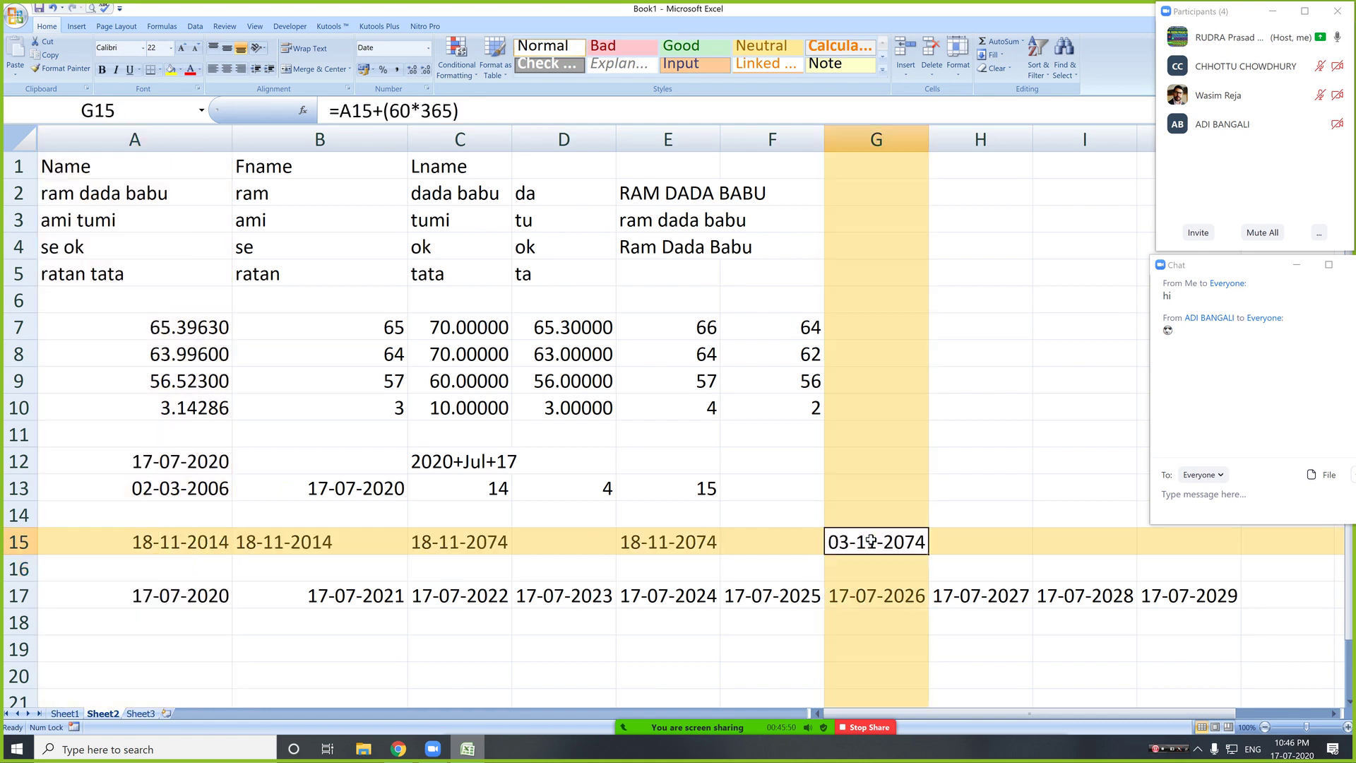
click(197, 545)
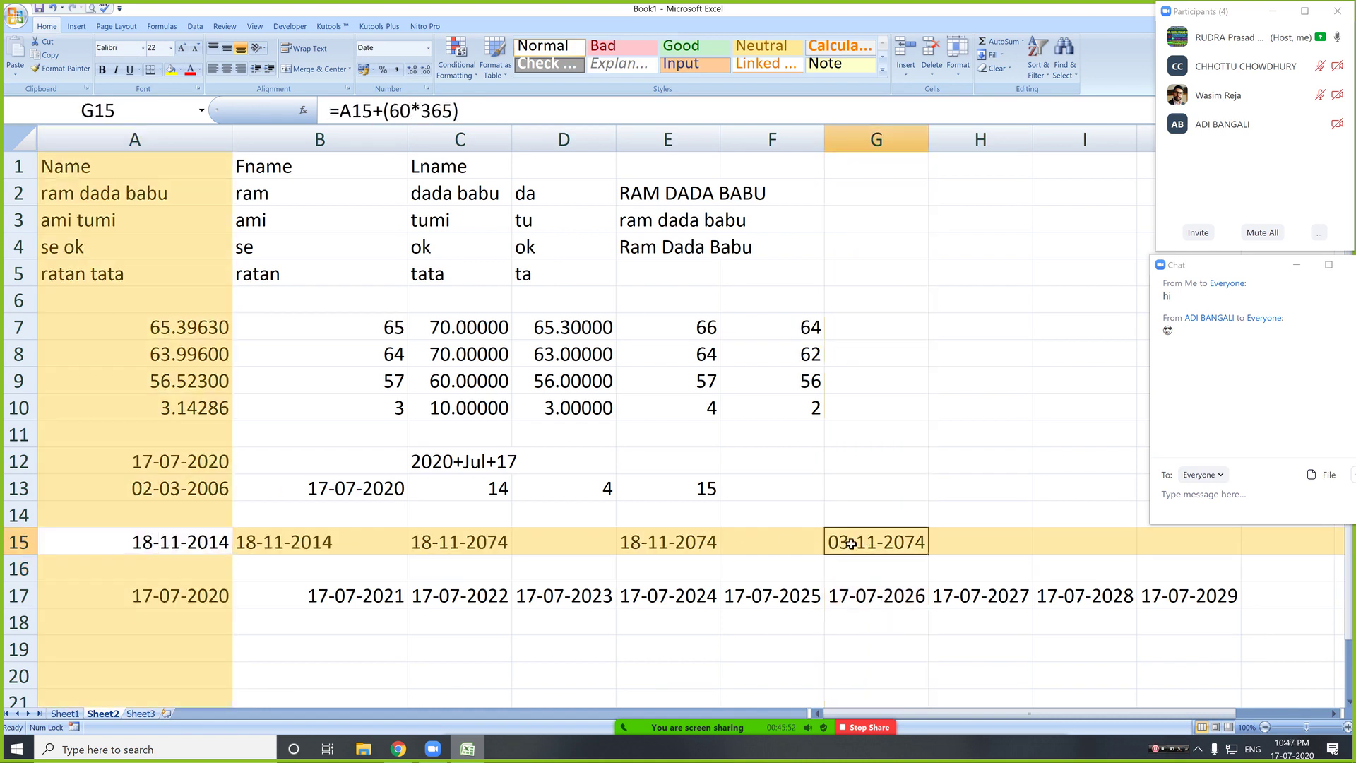
click(848, 544)
click(144, 548)
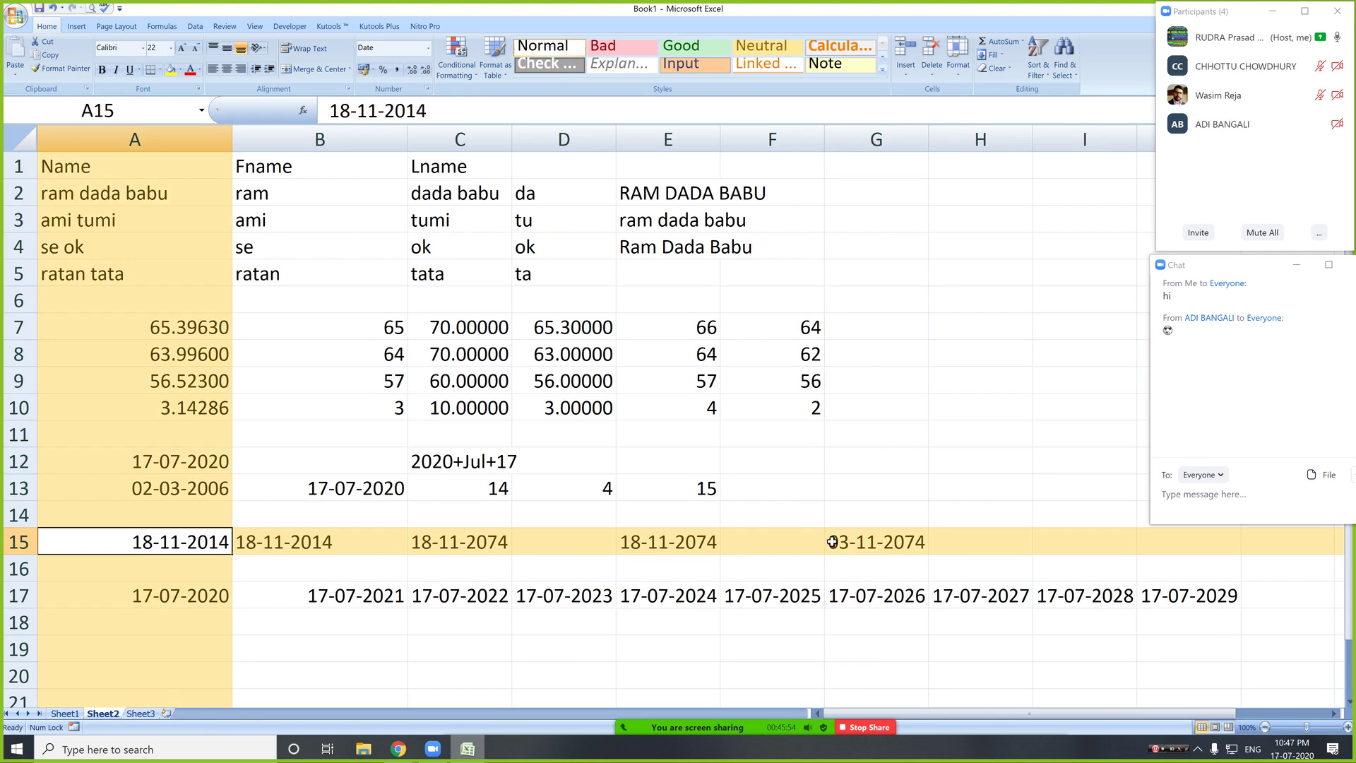
click(897, 542)
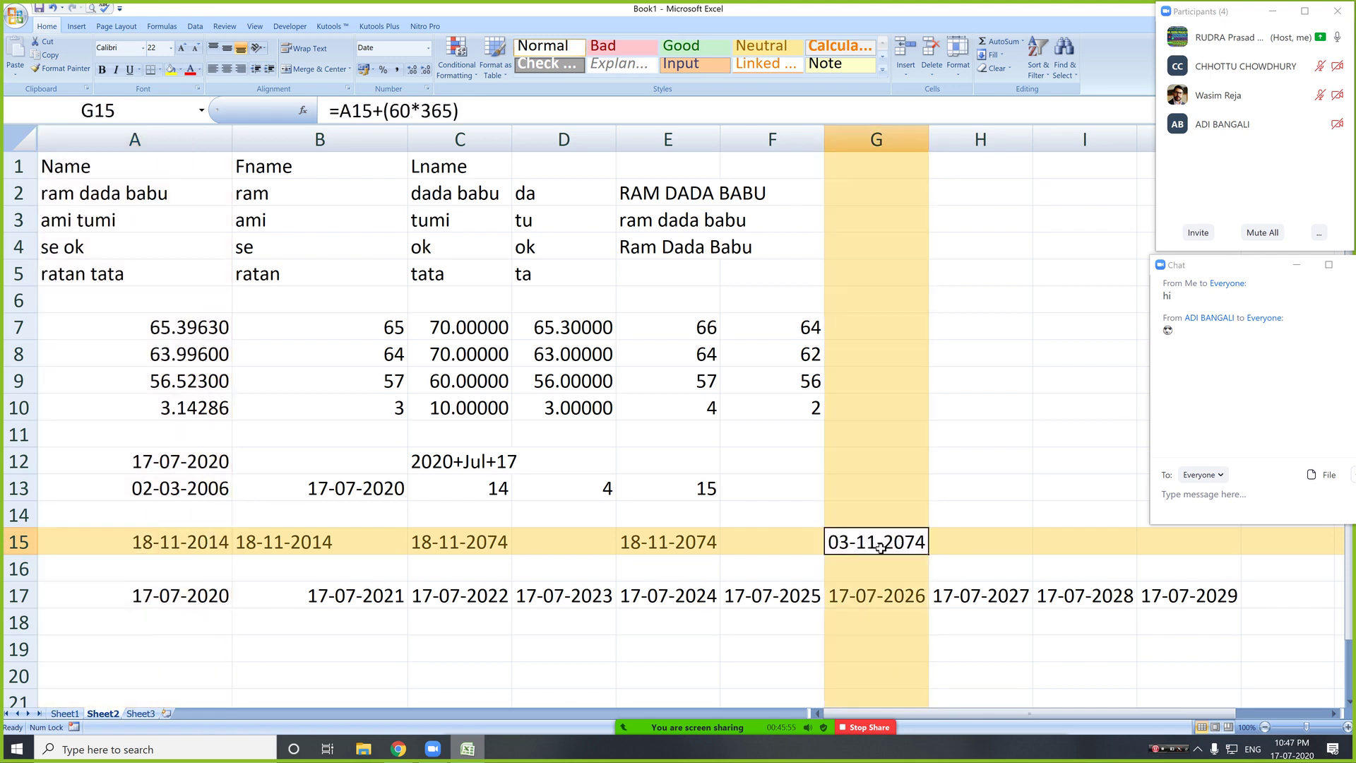
click(186, 543)
click(878, 542)
- Review the B15, C15 and E15 formulas, then compare G15 with A15 again
click(309, 540)
click(480, 551)
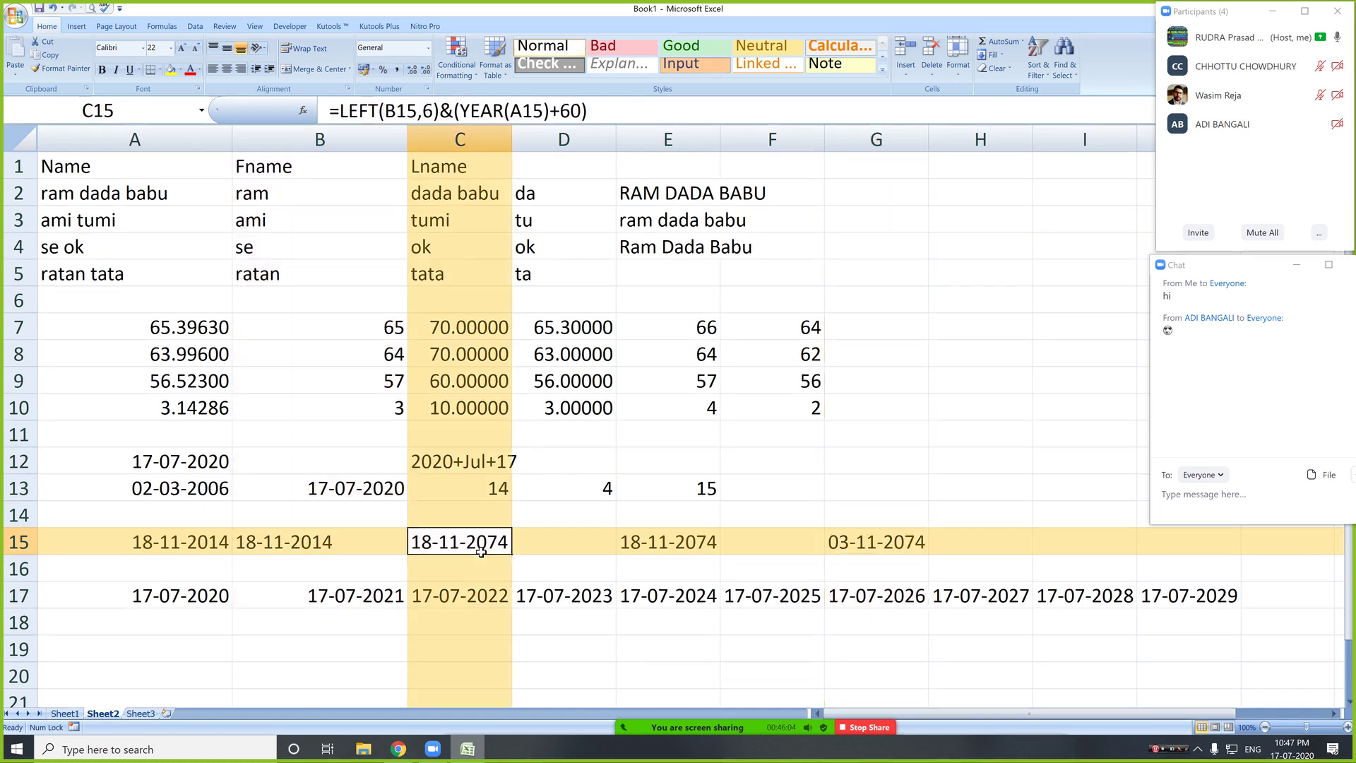
click(694, 542)
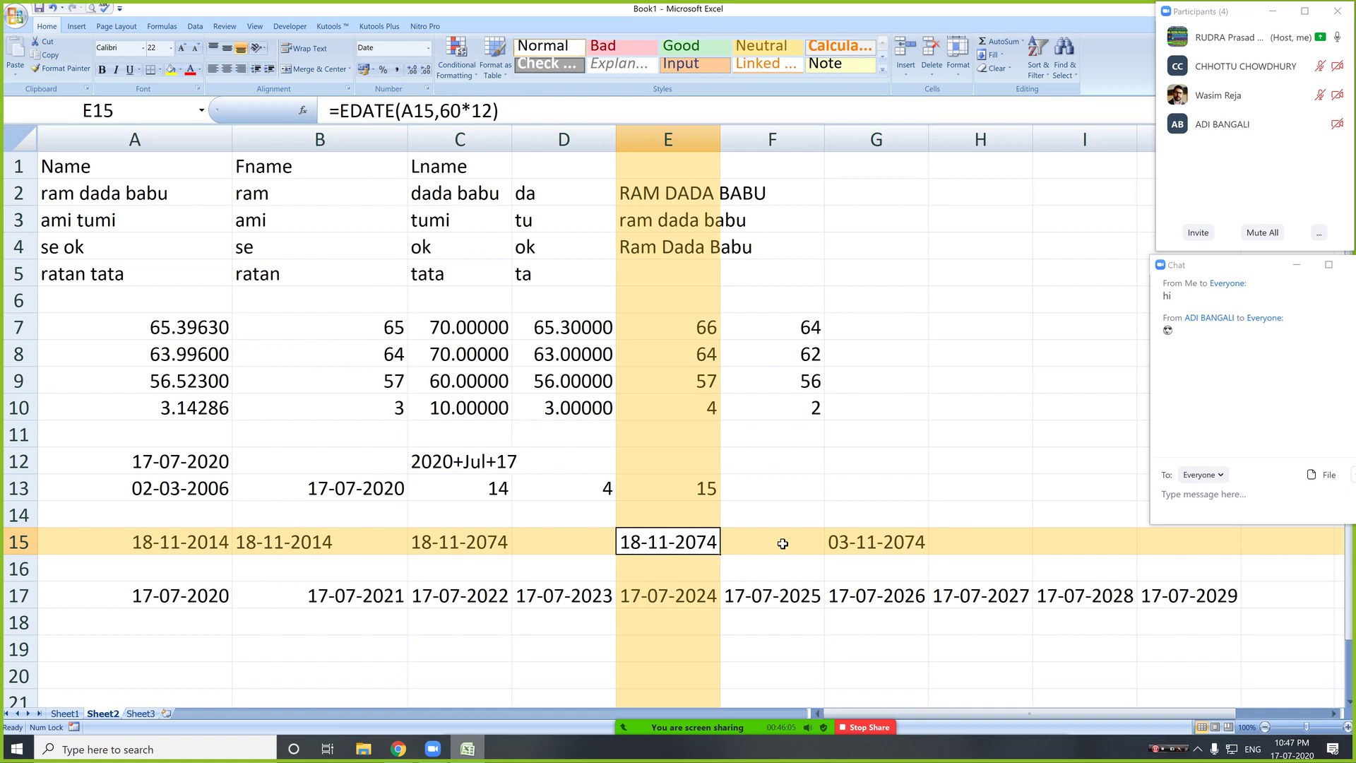
click(870, 542)
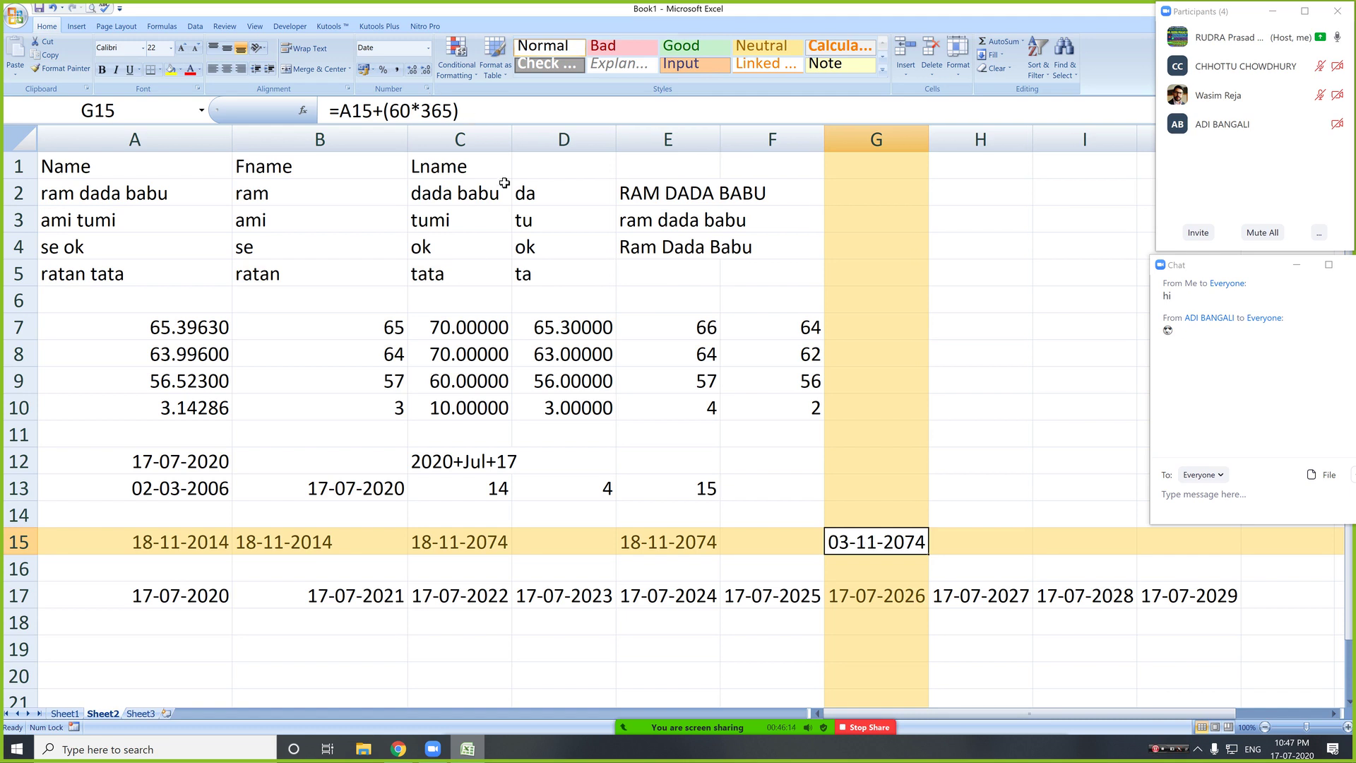
click(205, 544)
click(881, 540)
click(158, 553)
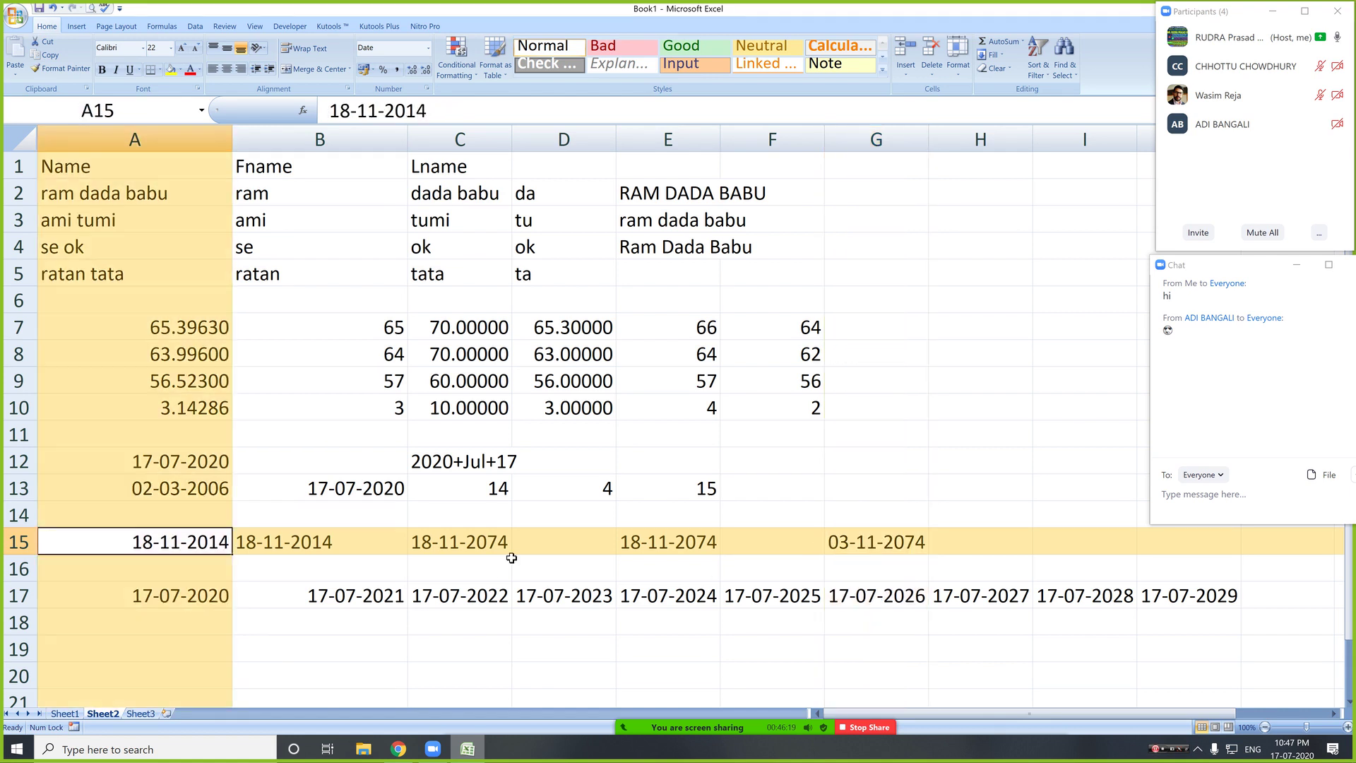
click(867, 553)
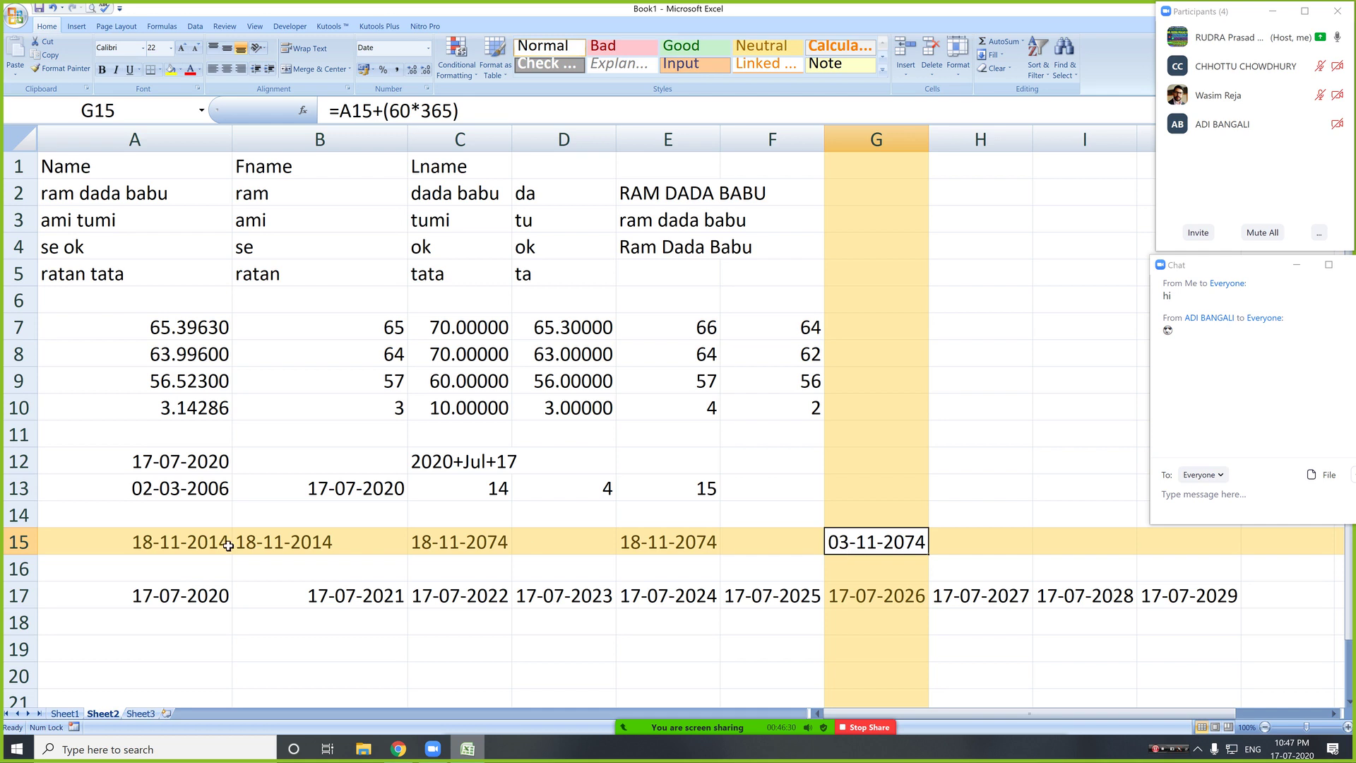
click(163, 548)
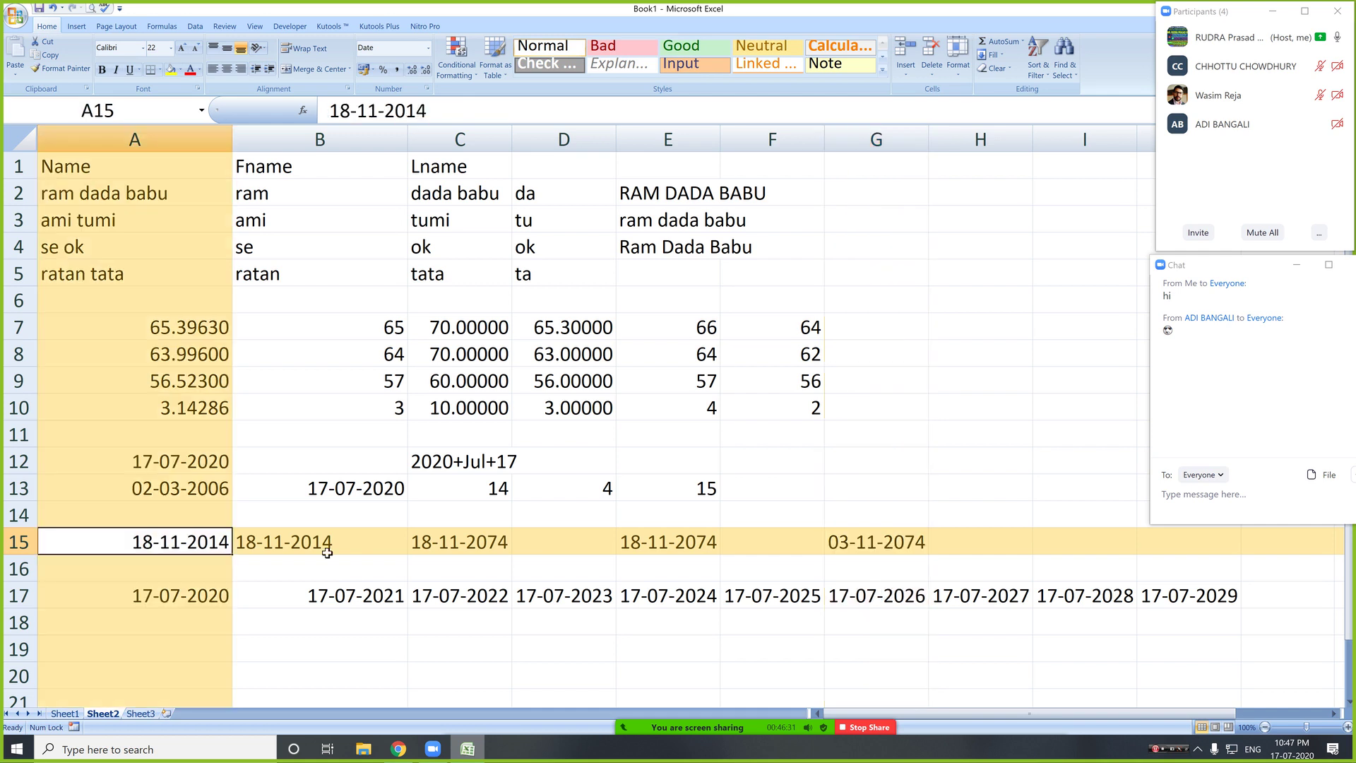
click(893, 546)
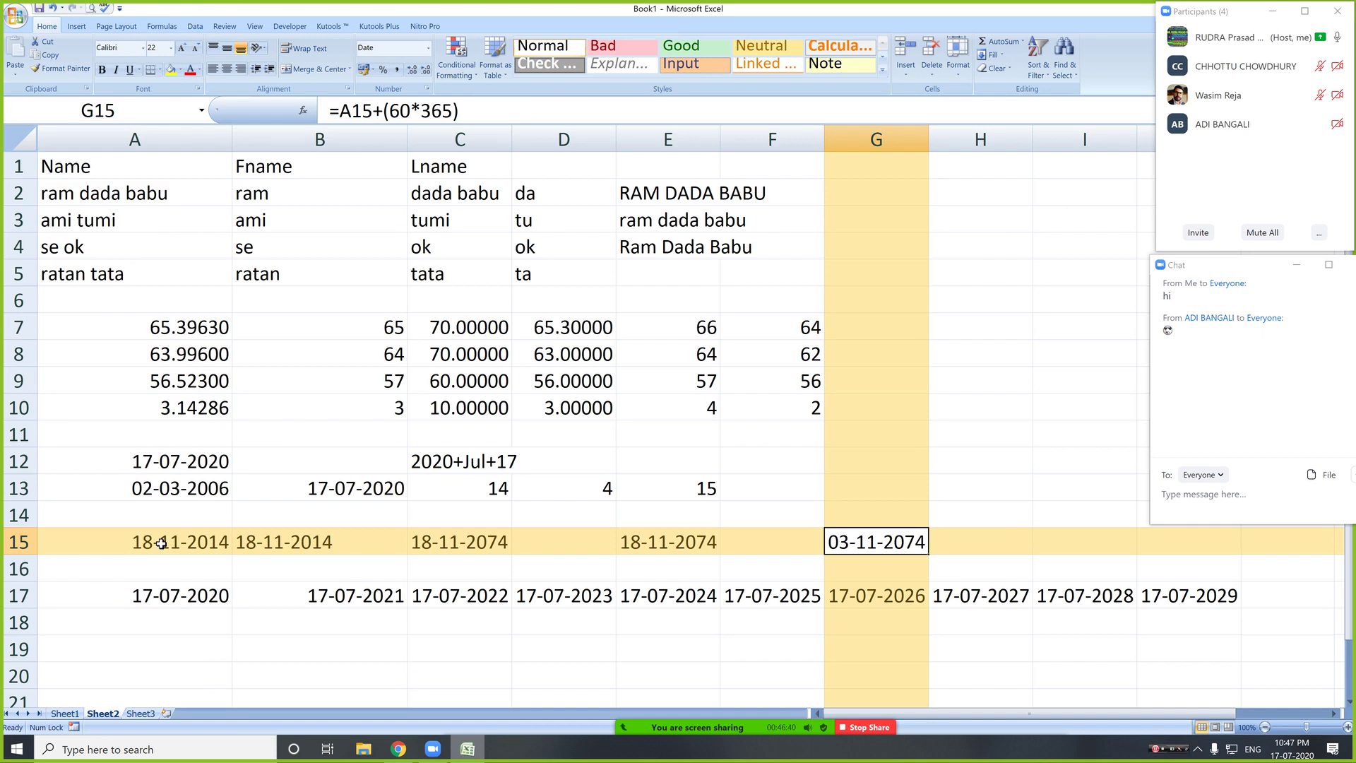
- Add 15 extra days so G15 reads =A15+(60*365)+15, showing 18-11-2074
click(473, 111)
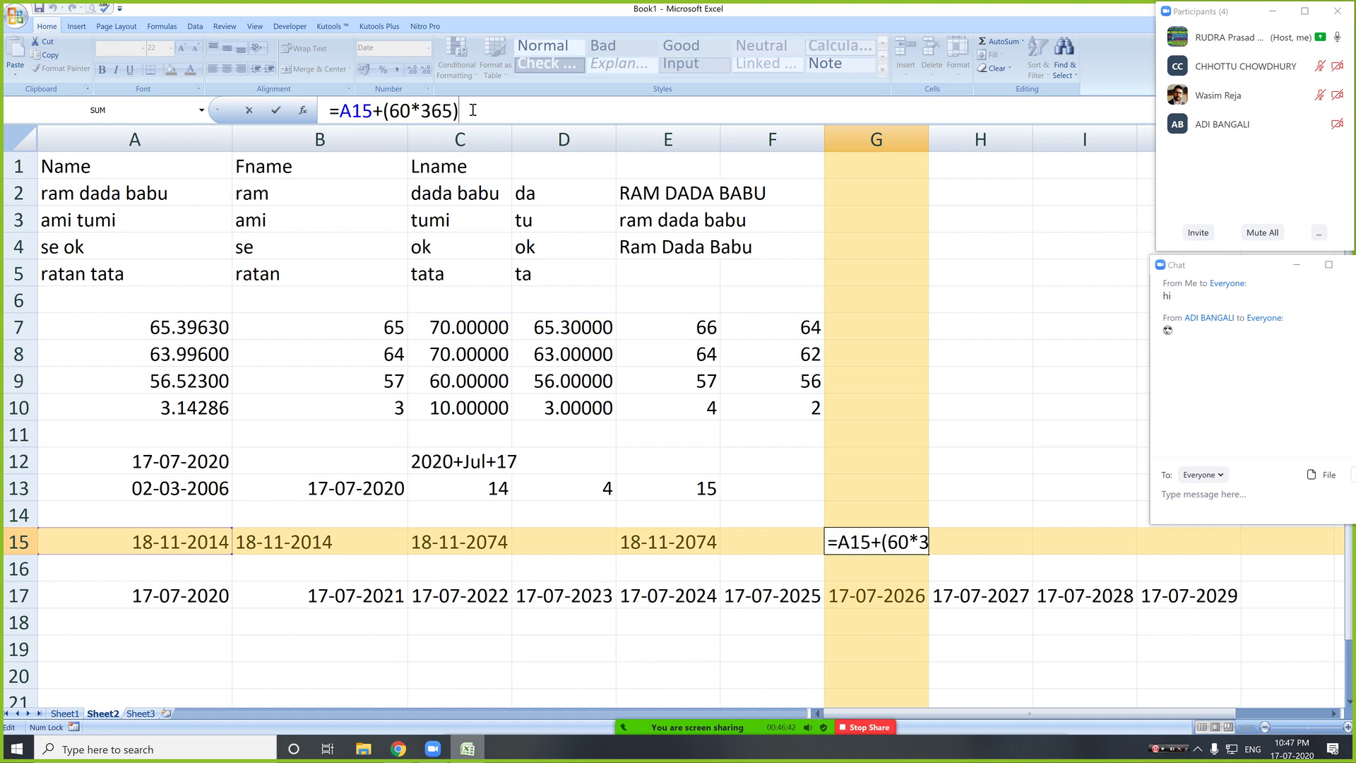
text(+15)
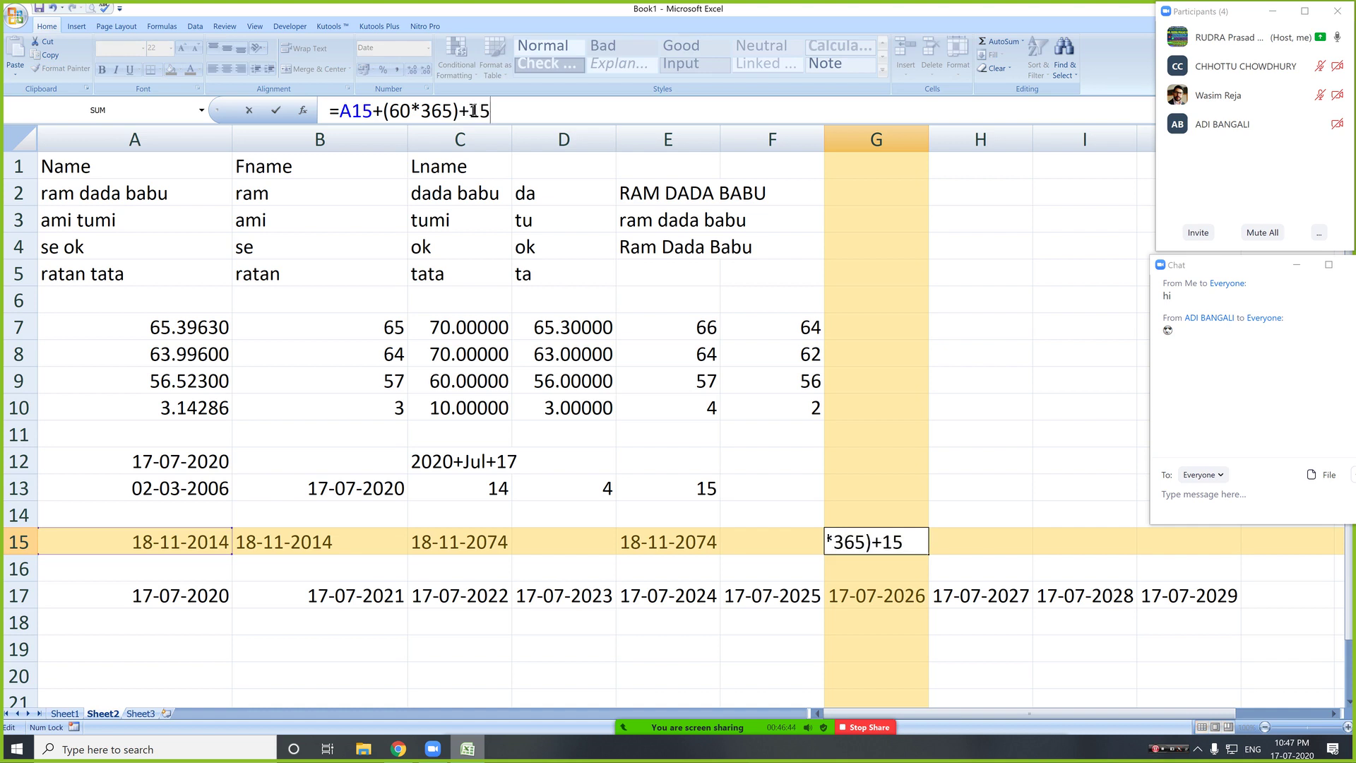
key(Return)
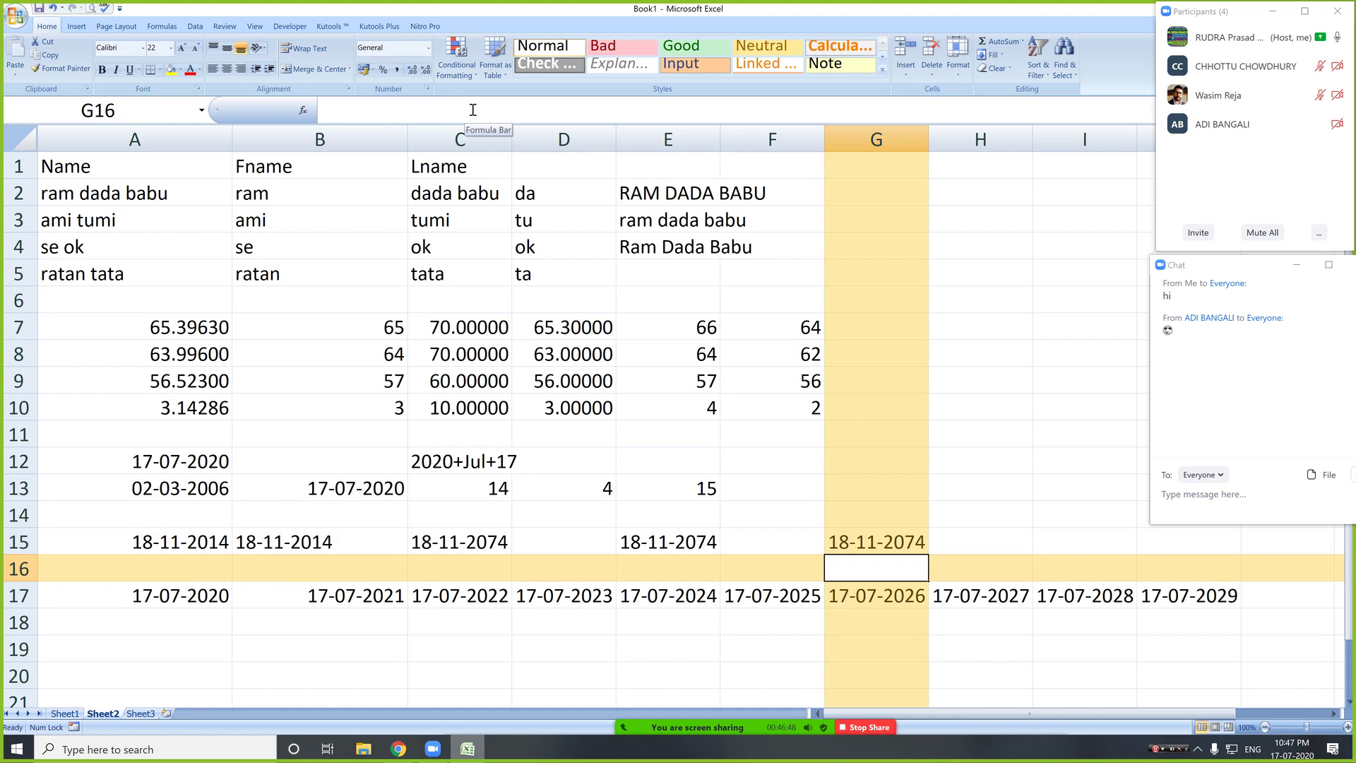
key(Up)
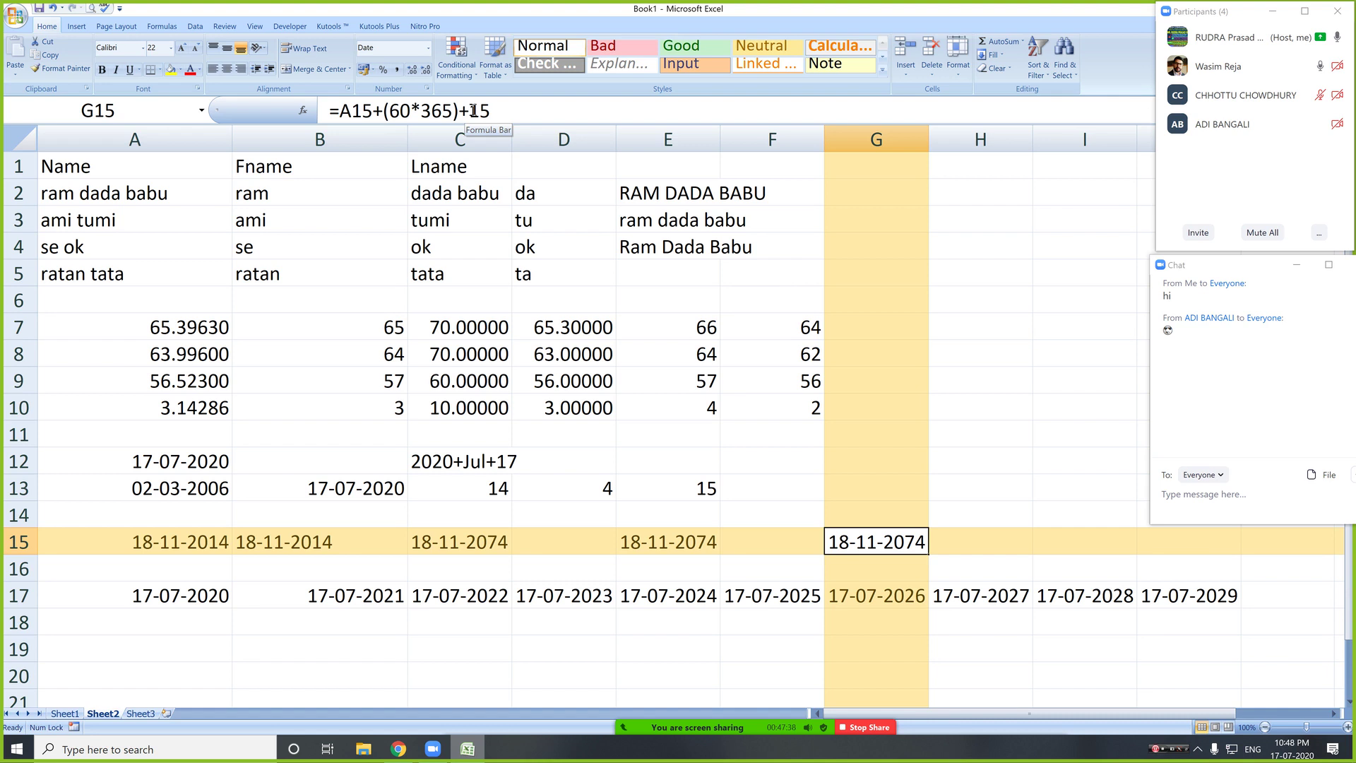
- Show the Kutools tab and select cells E9 and C6 to see the current reading layout
click(330, 26)
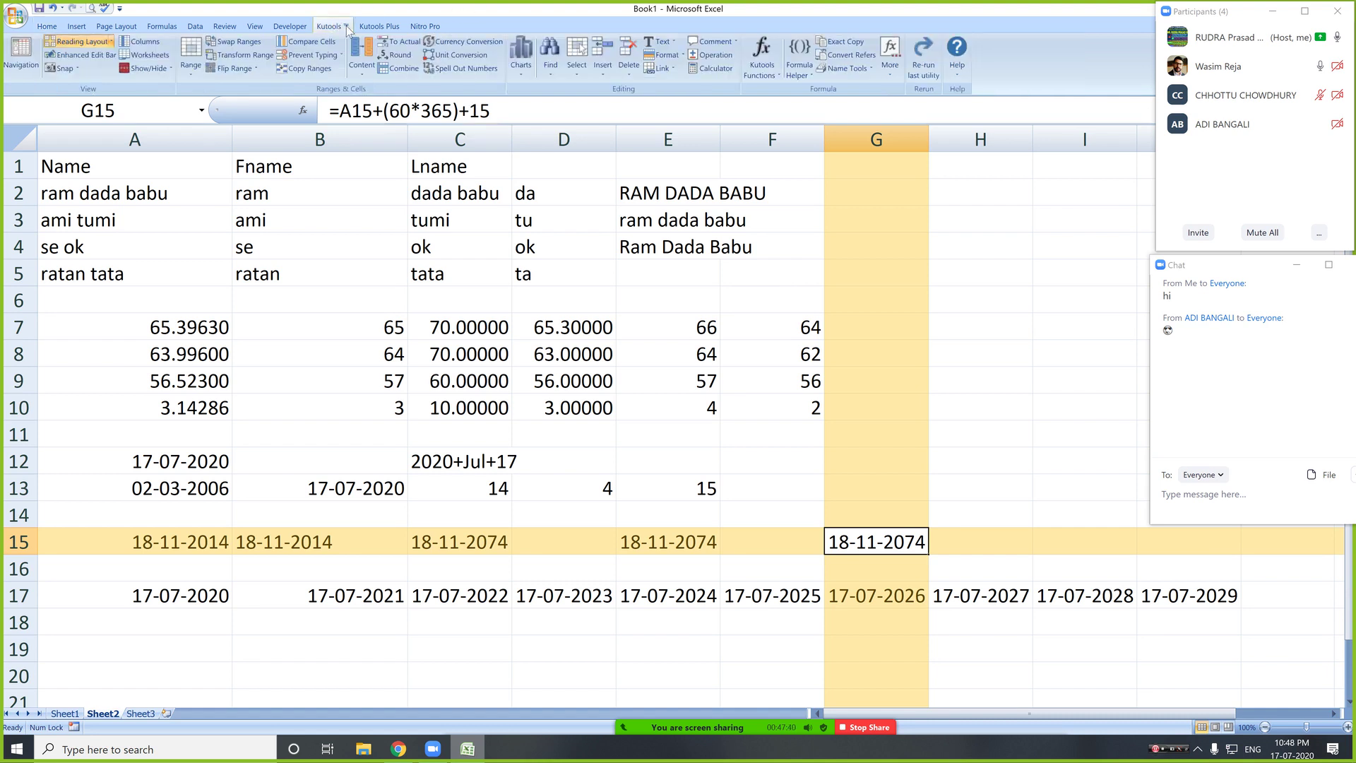
click(379, 26)
click(326, 27)
click(381, 27)
click(348, 28)
click(379, 26)
click(329, 26)
click(621, 376)
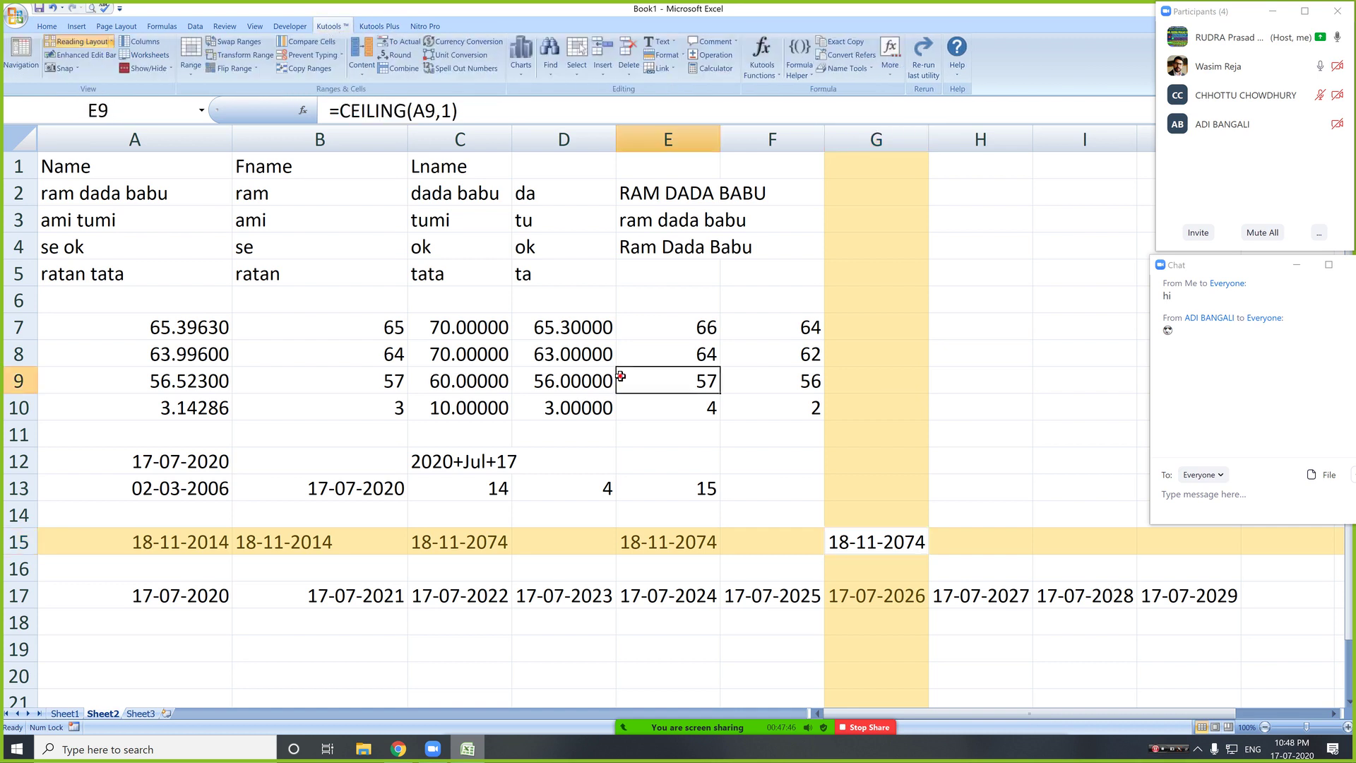
click(450, 304)
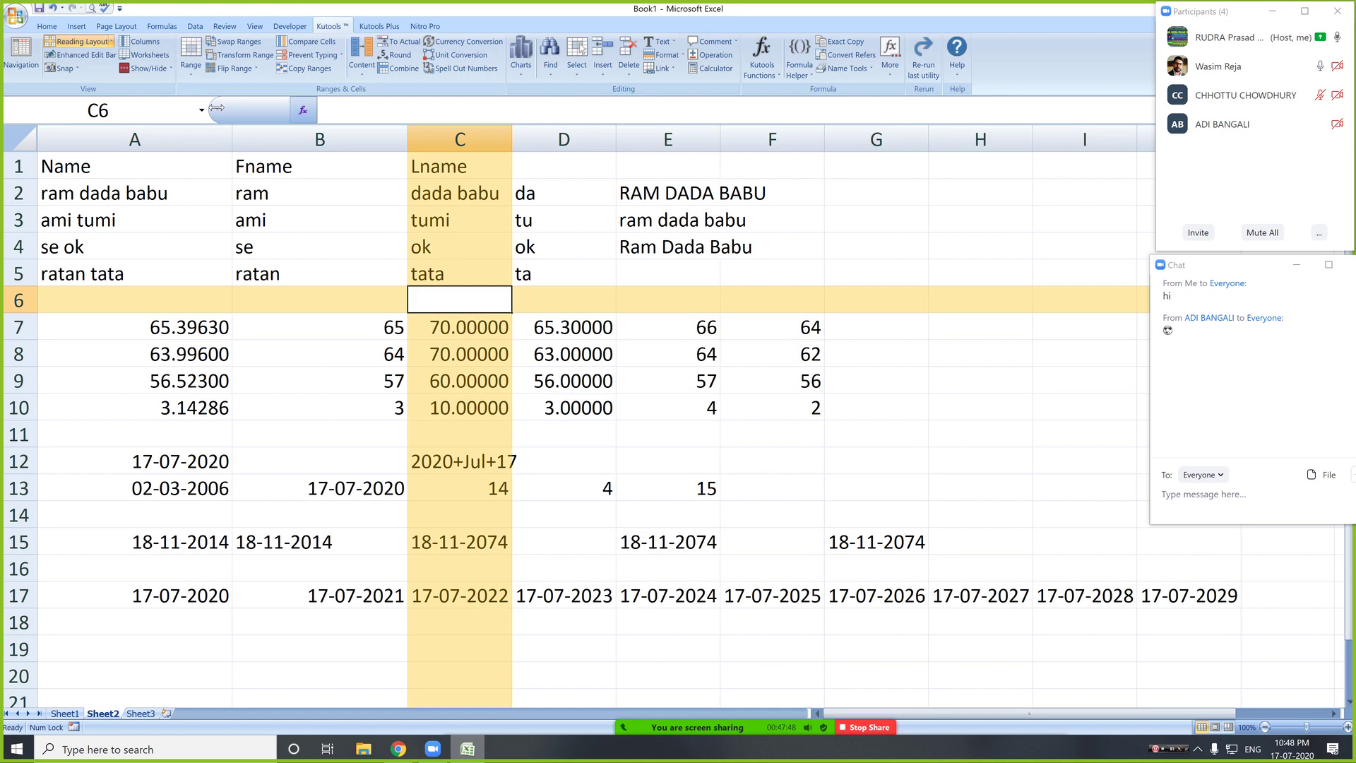
- Set the Reading Layout to Hollow Type and preview the outline on D10, F11 and C9
click(79, 41)
click(111, 42)
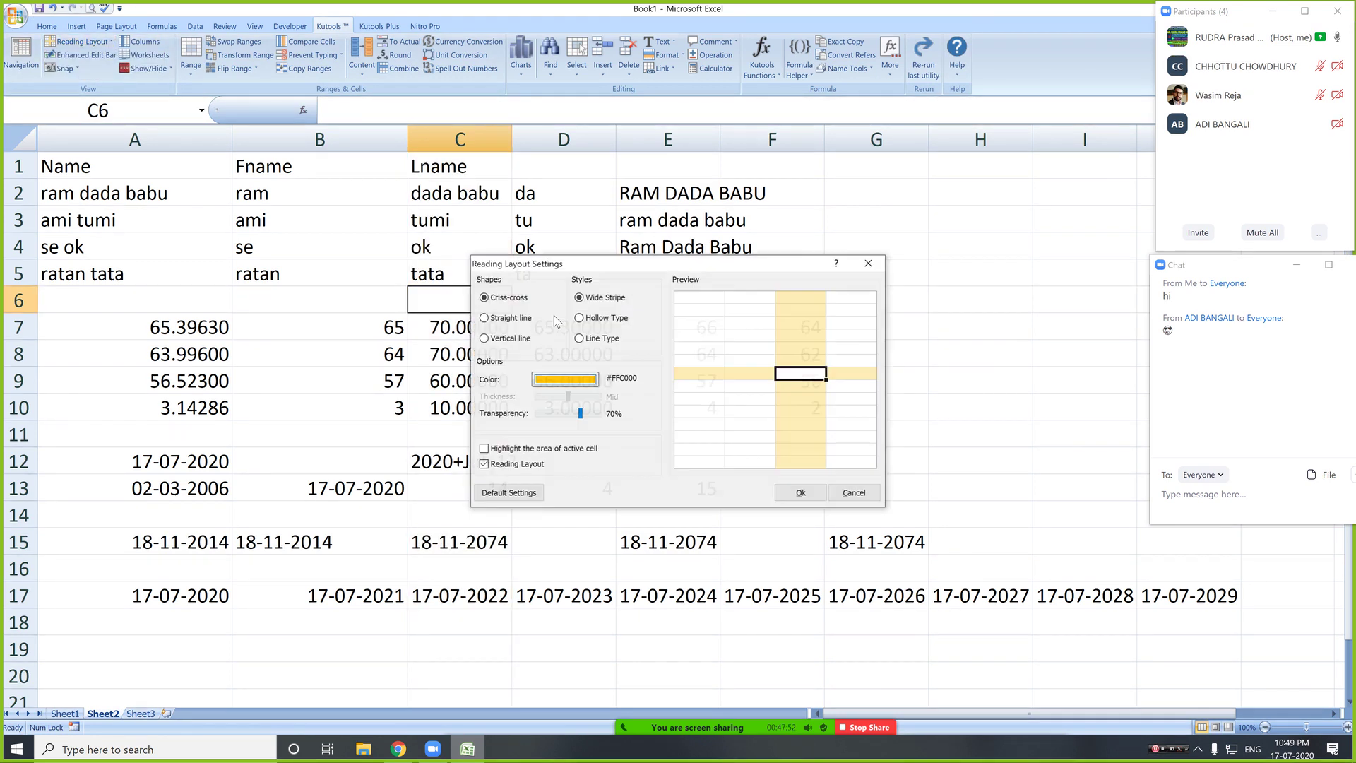
click(624, 320)
click(803, 494)
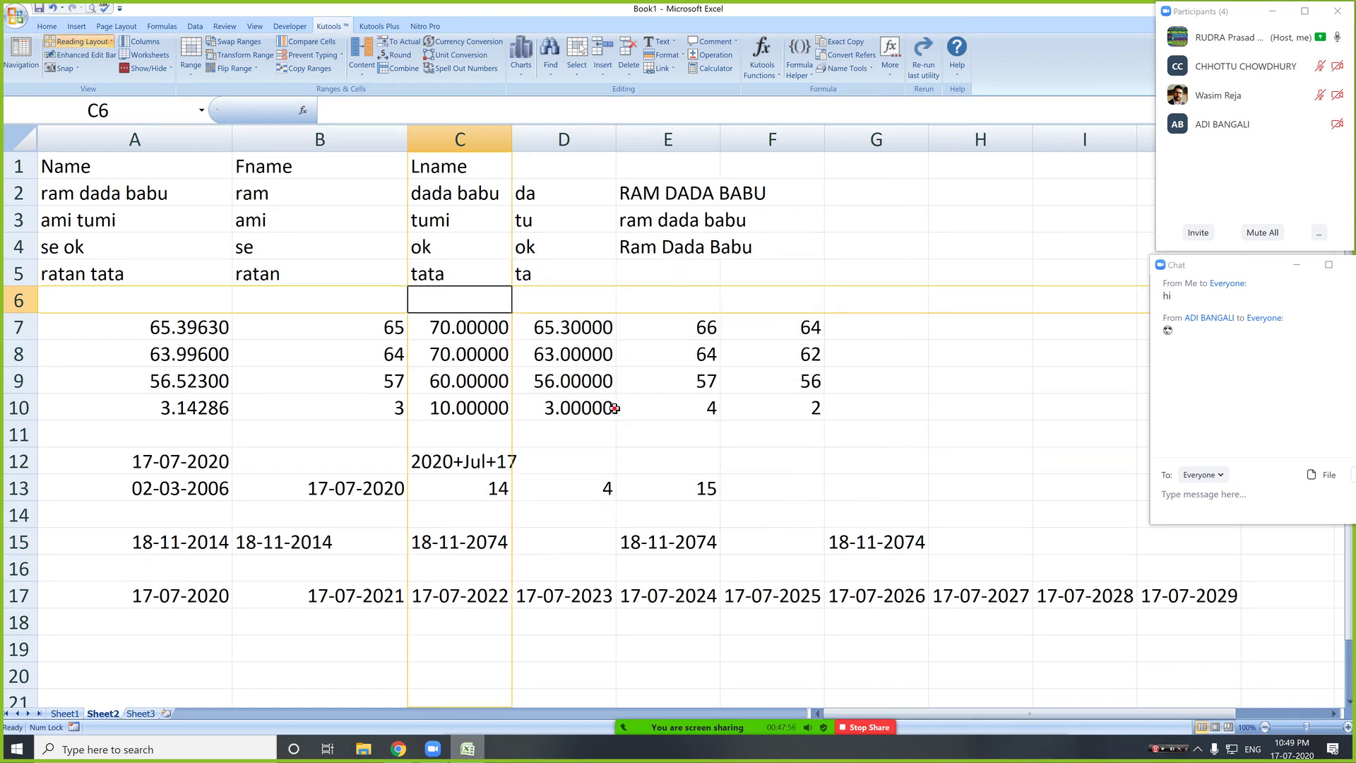
click(607, 408)
click(751, 435)
click(459, 381)
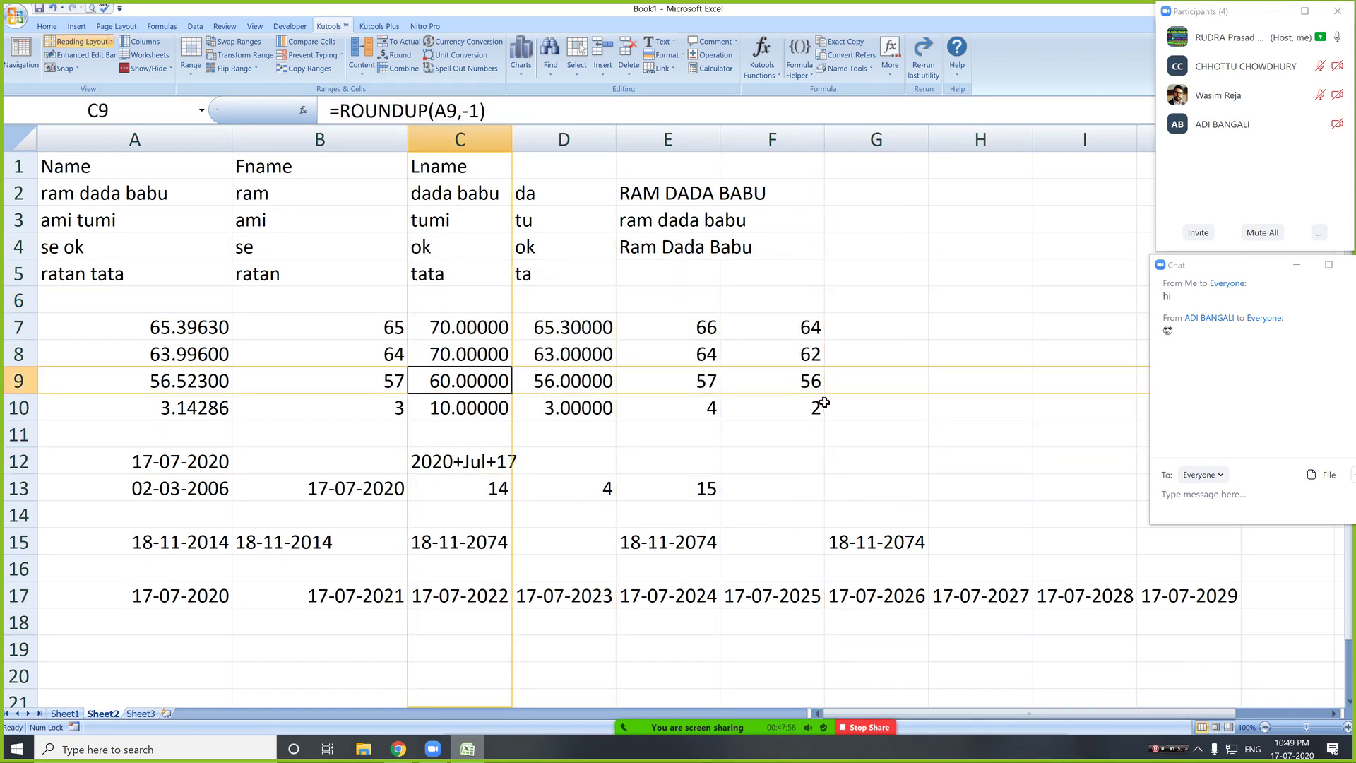
- Switch among the Home, Kutools and Kutools Plus tabs, ending on Kutools
click(56, 26)
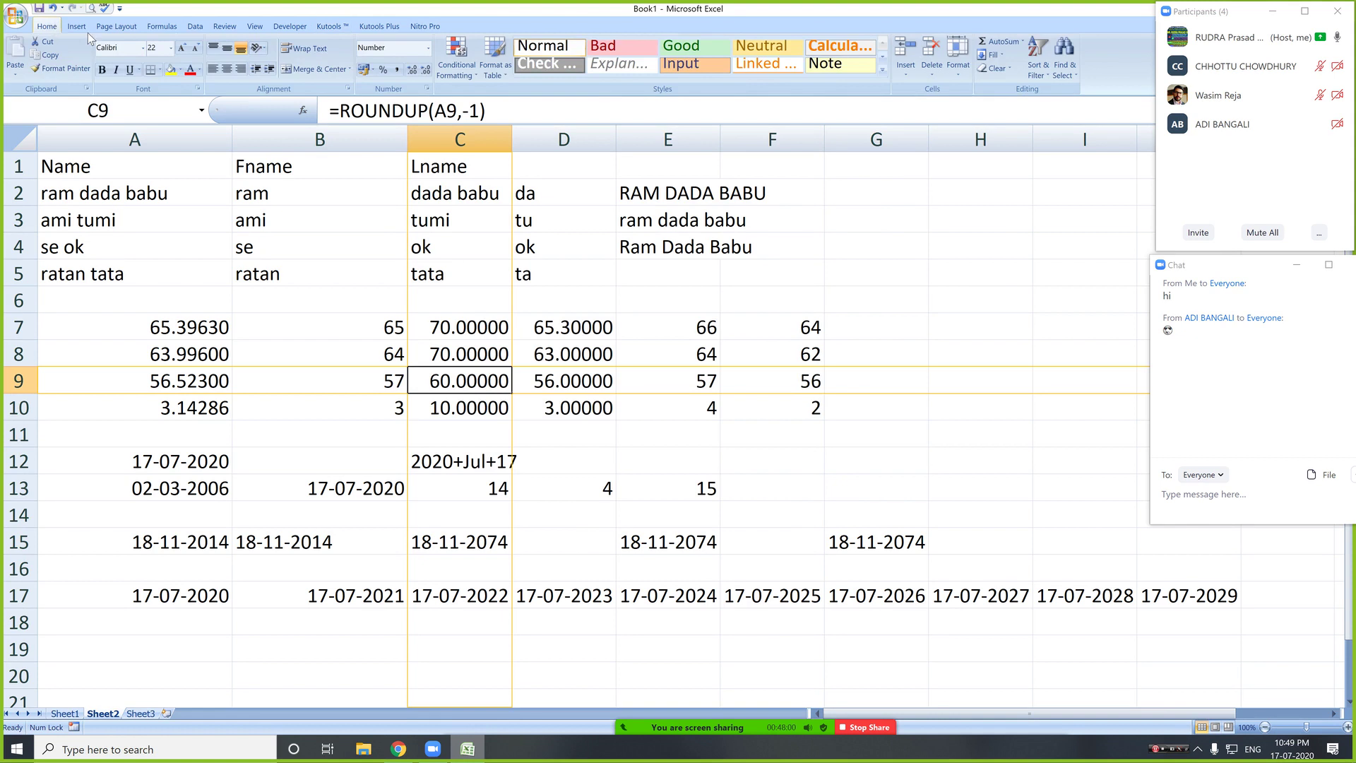
click(329, 27)
click(392, 27)
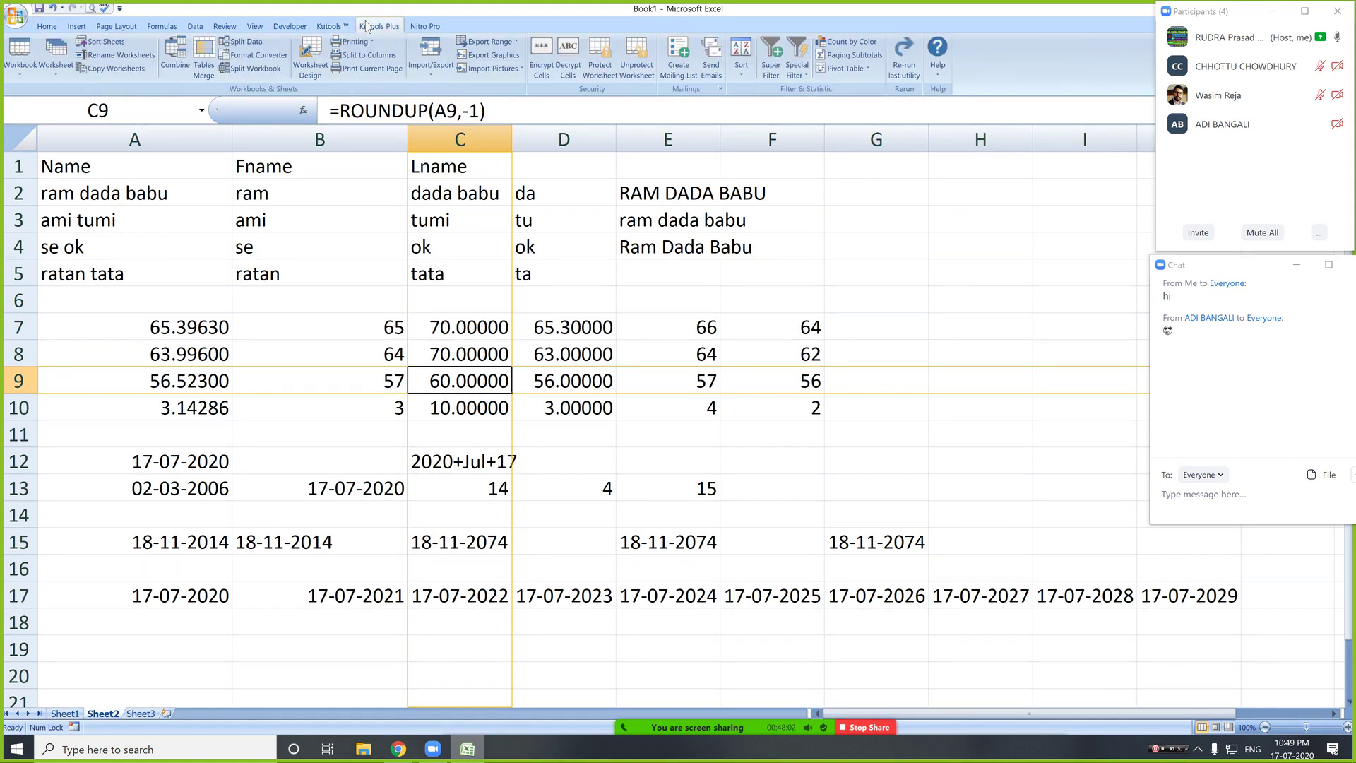
click(346, 27)
click(374, 27)
click(338, 27)
click(380, 26)
click(335, 26)
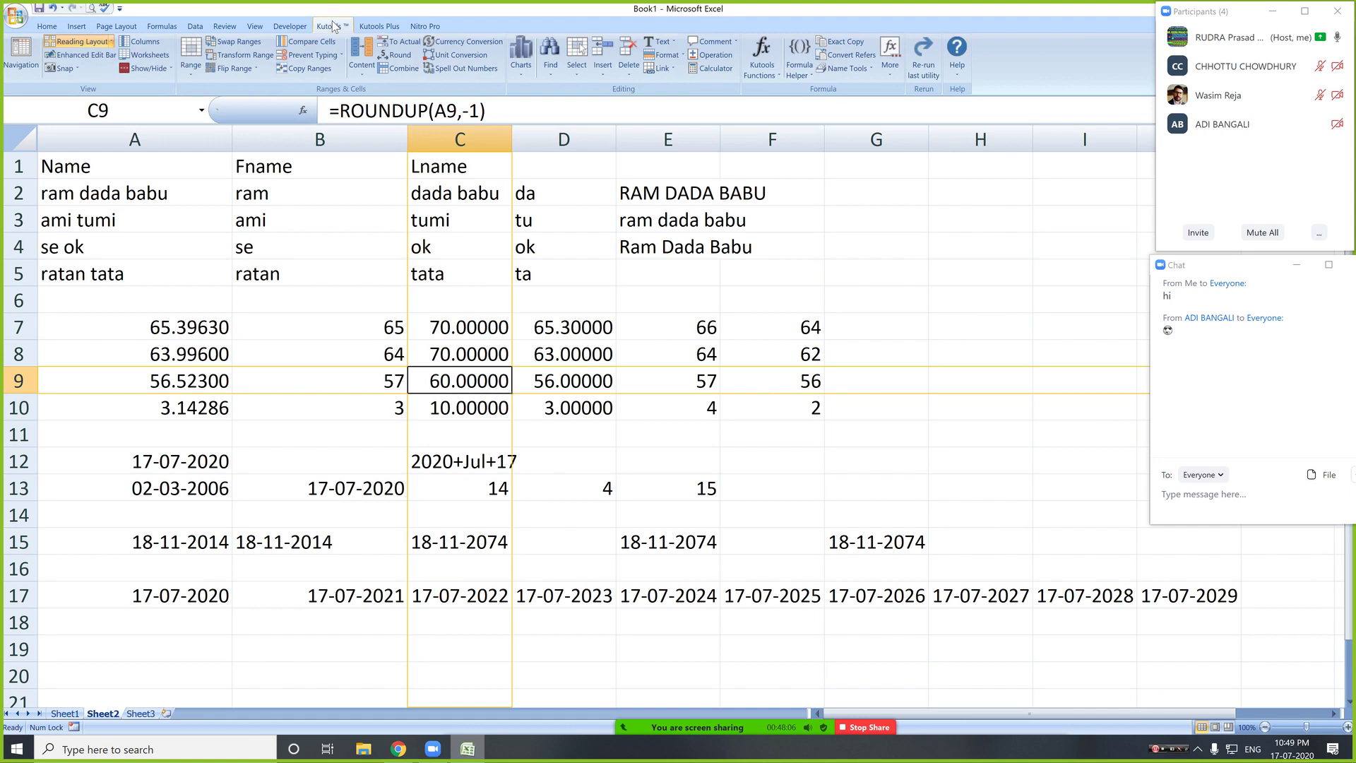
- Encrypt cell A2 with a password using Kutools Plus Encrypt Cells
click(371, 27)
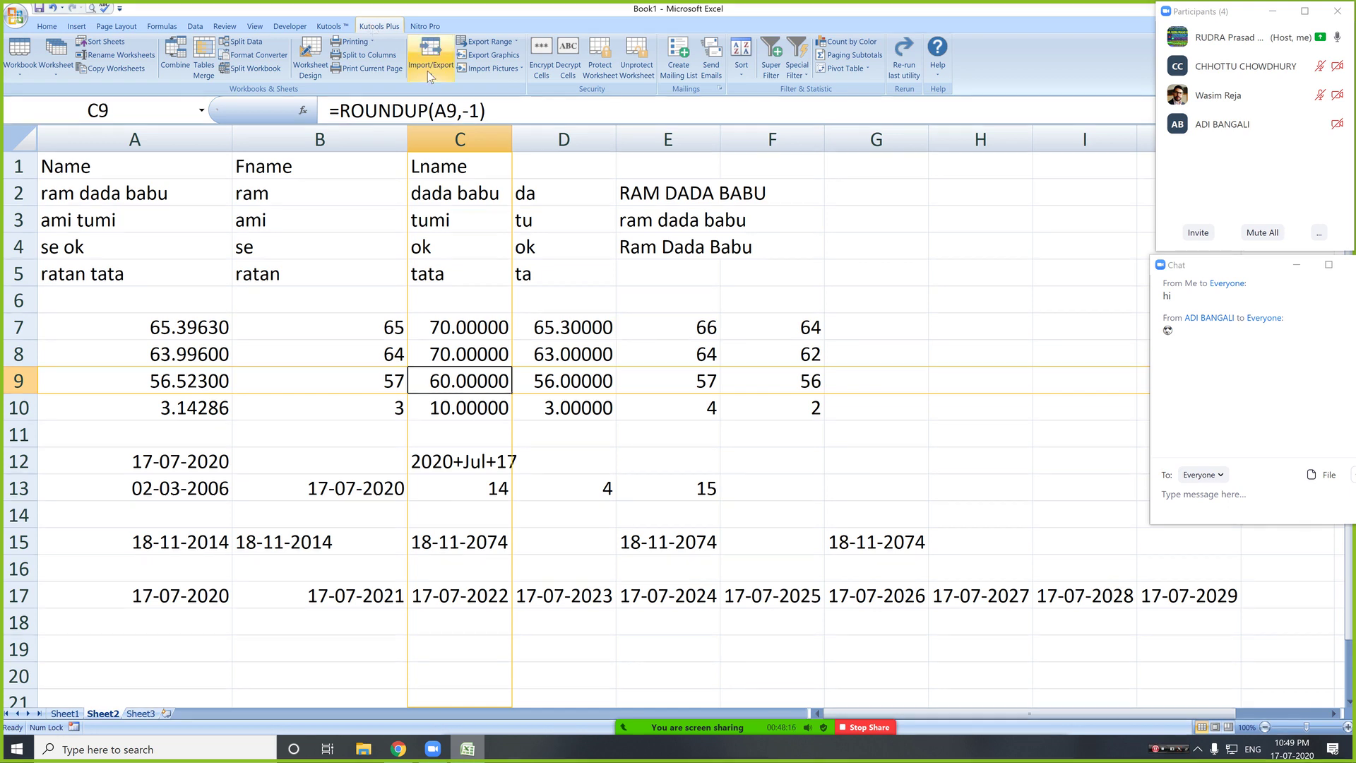
click(106, 198)
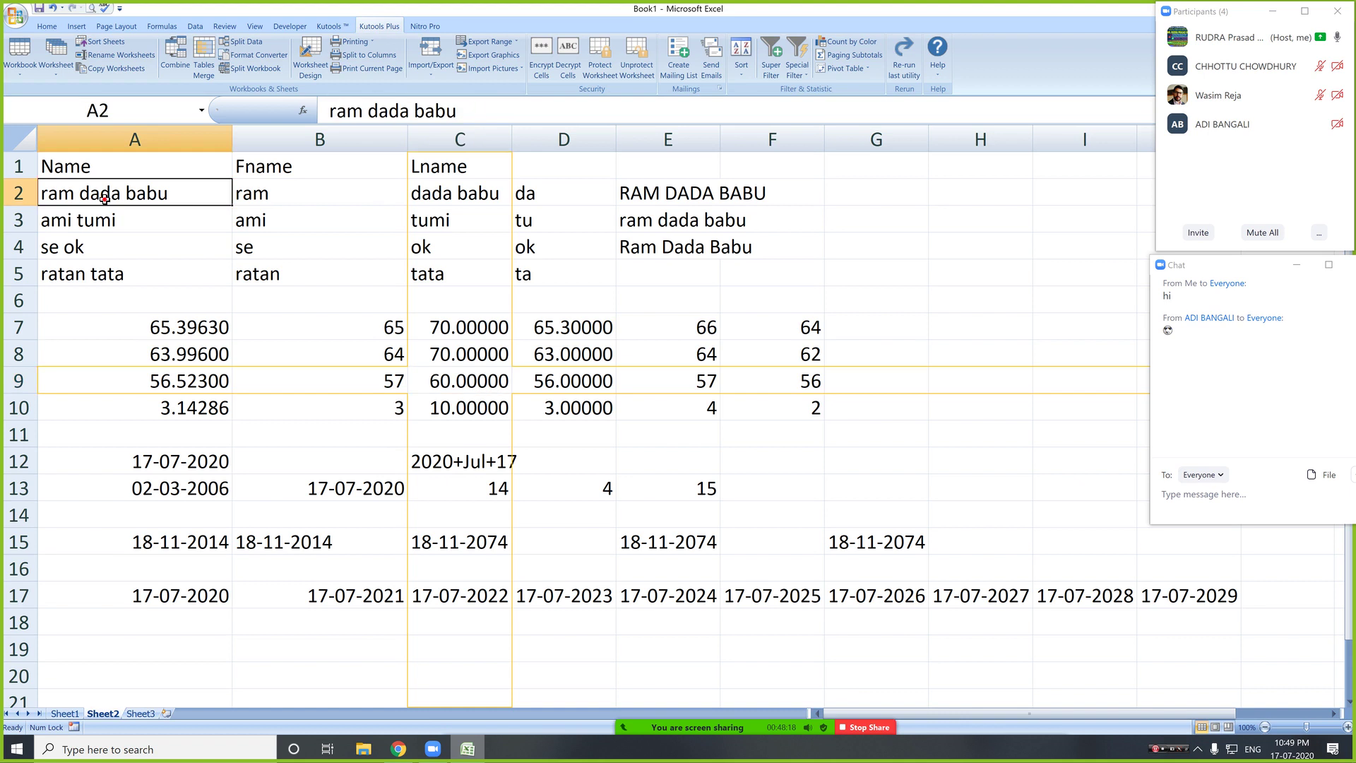
click(541, 55)
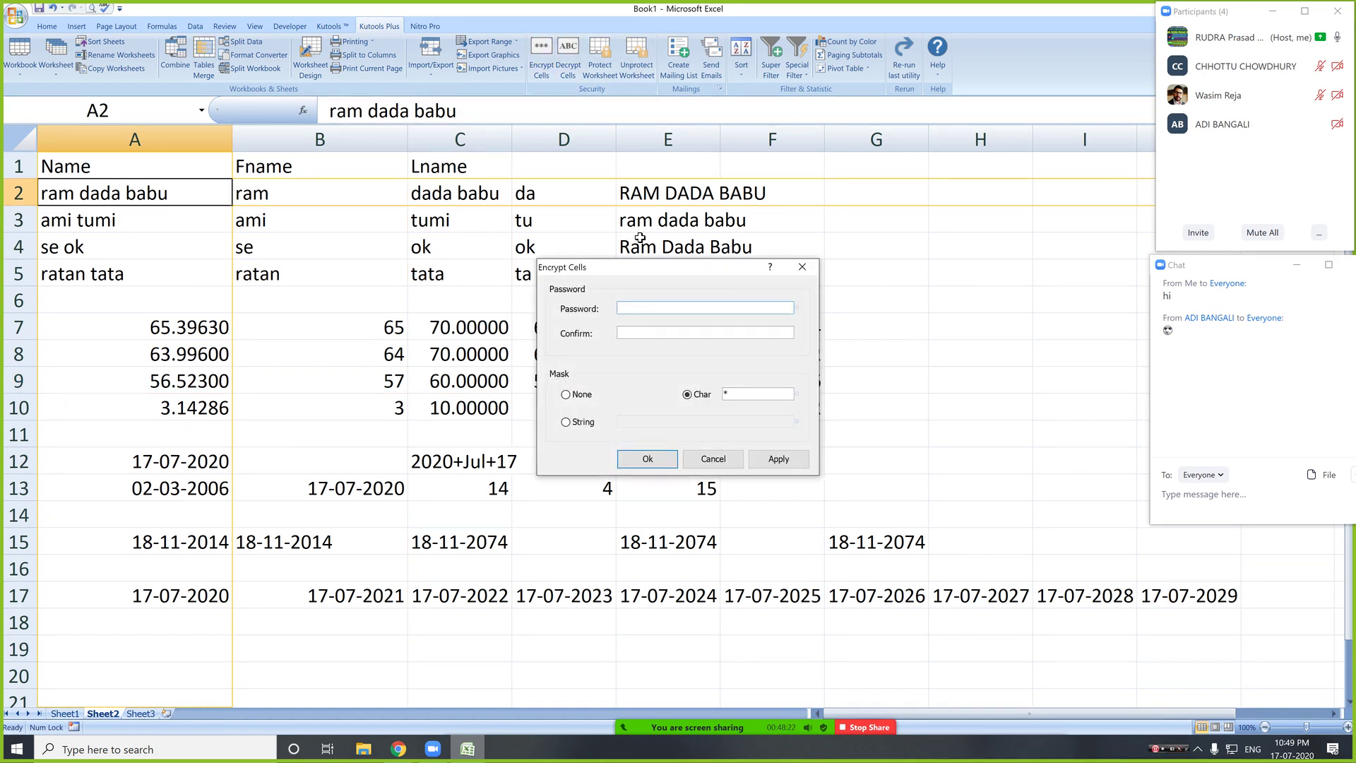
key(Return)
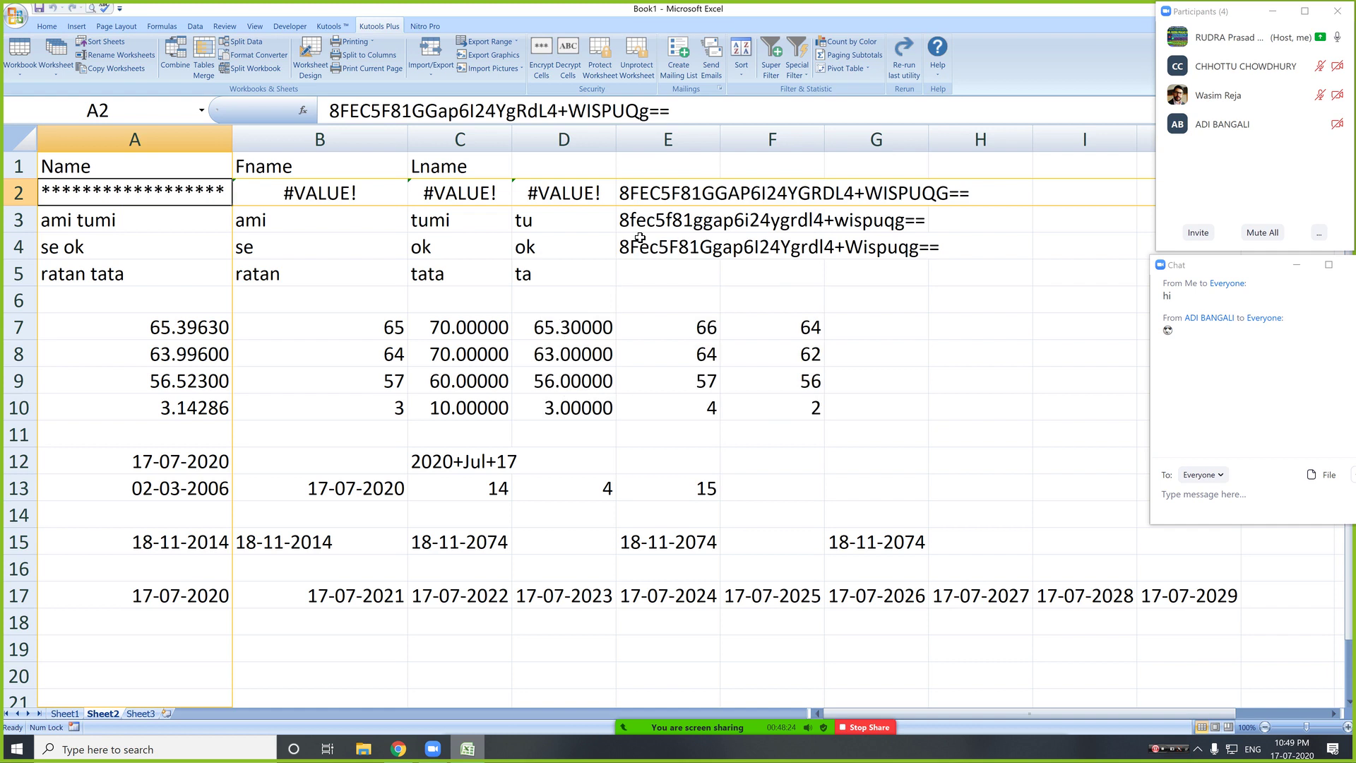
- Widen column A and open A2 to inspect its encrypted text
drag(232, 139, 498, 139)
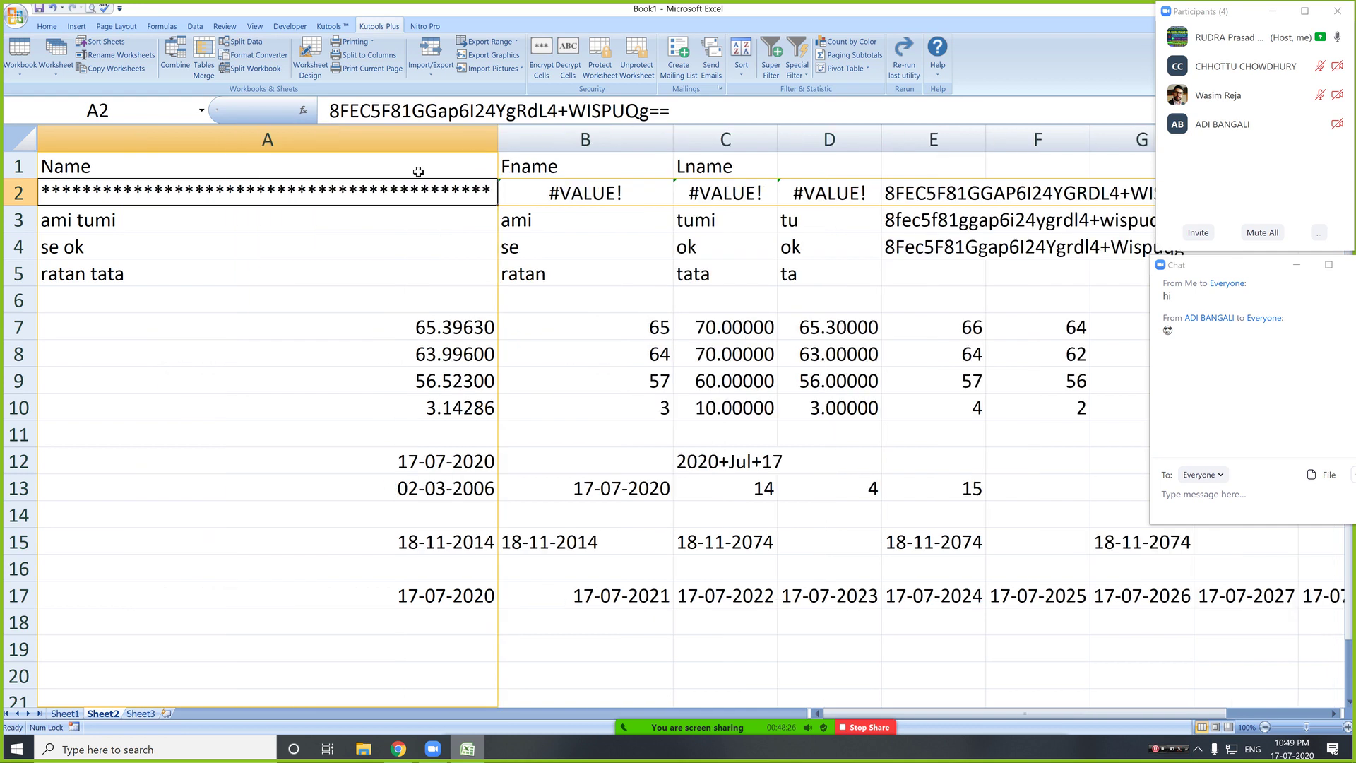
double_click(348, 193)
click(360, 240)
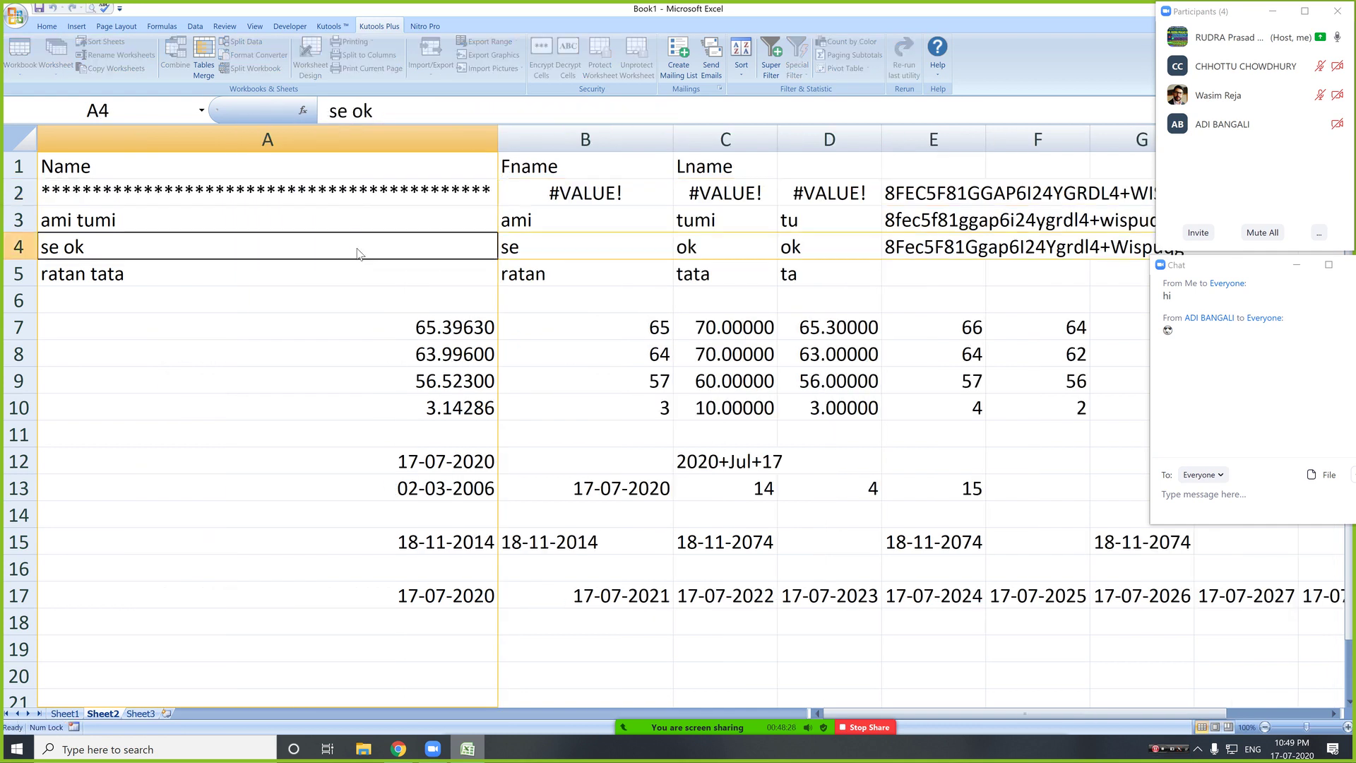
click(364, 188)
double_click(364, 188)
click(364, 240)
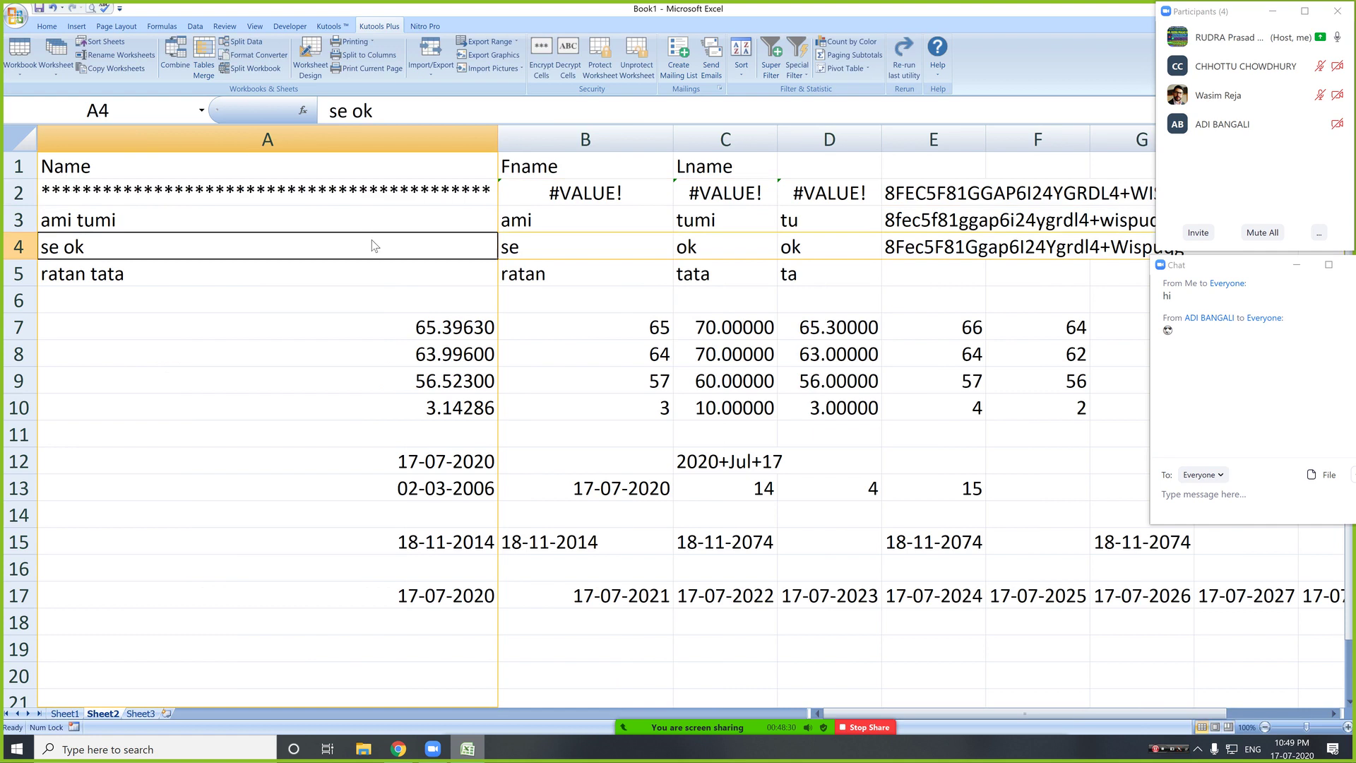
double_click(348, 193)
click(373, 247)
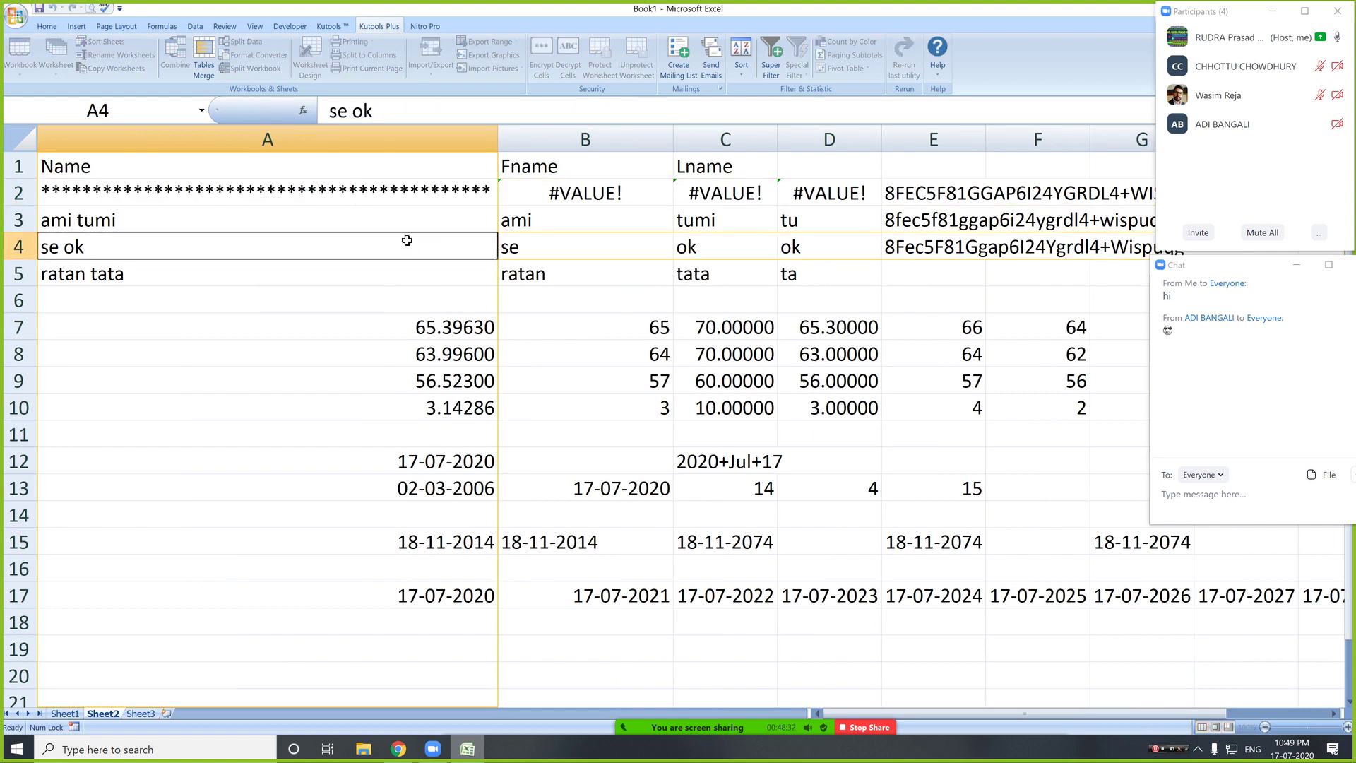
- Decrypt A2 with the password to restore its original text, and narrow column A back
click(382, 191)
click(568, 53)
key(Return)
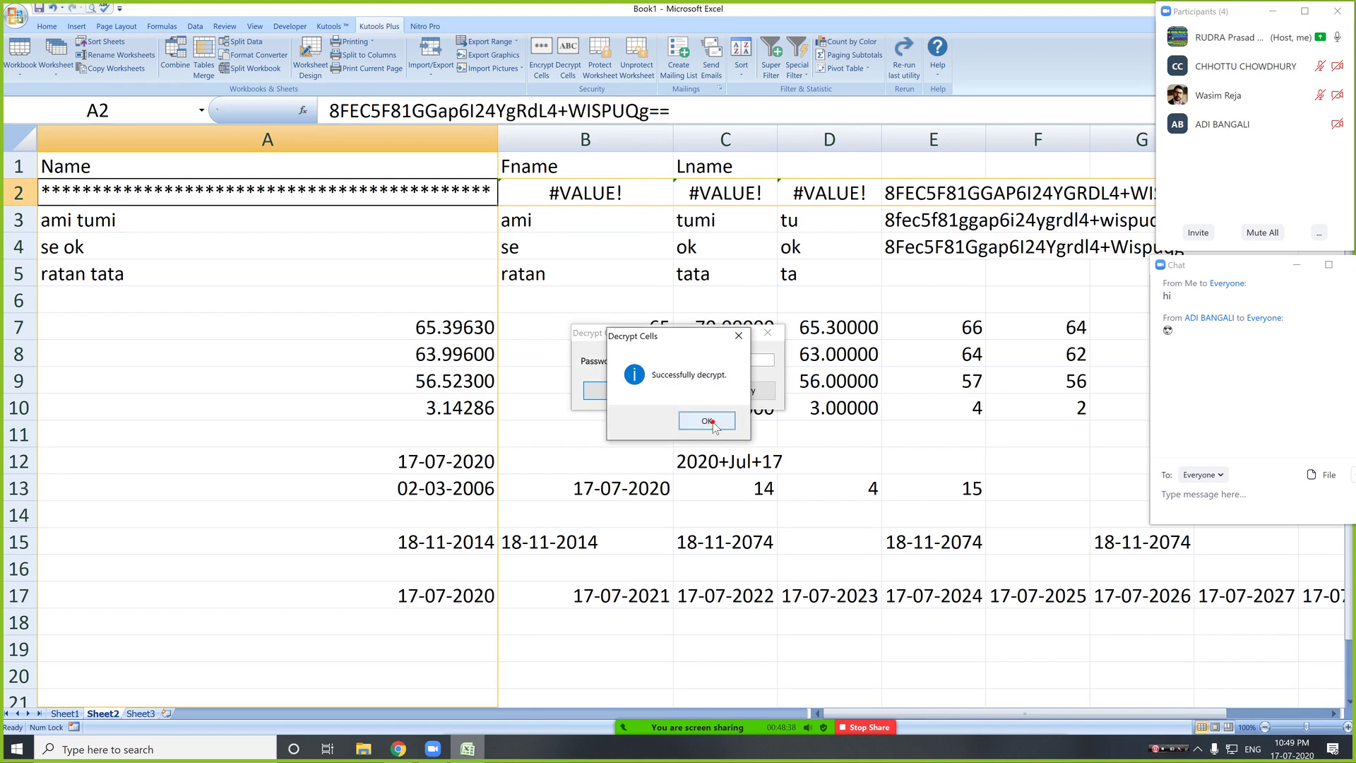
click(707, 421)
drag(498, 146, 223, 141)
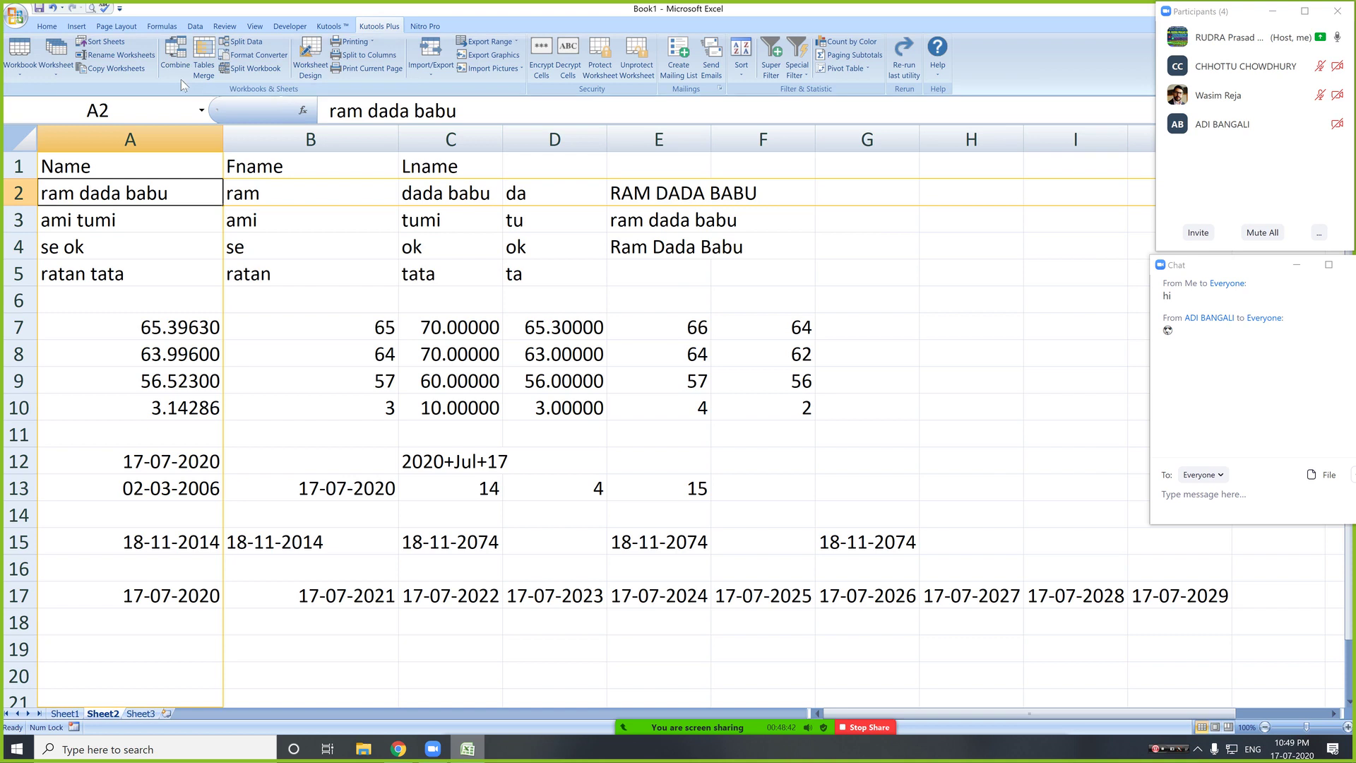
- Save the workbook as Day.xlsx on the Desktop
click(47, 26)
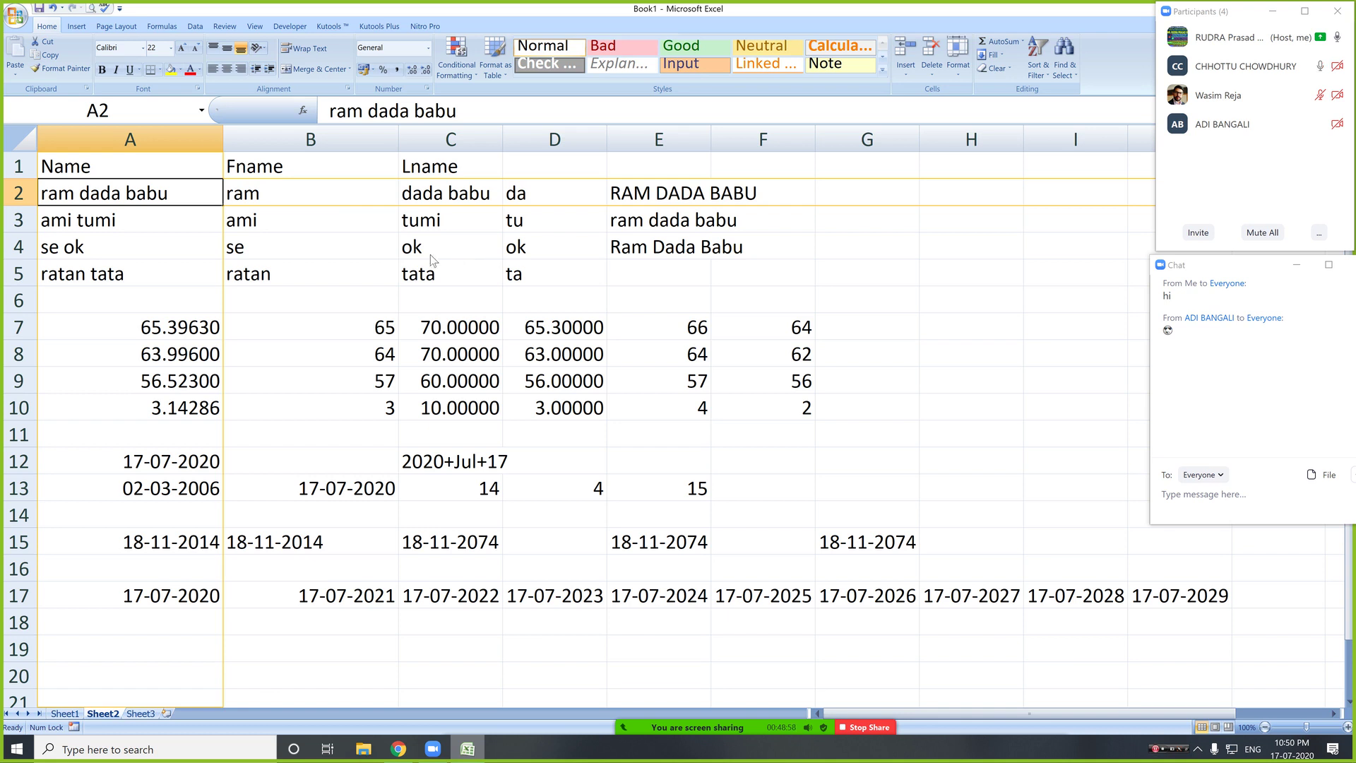
key(ctrl+s)
text(Da)
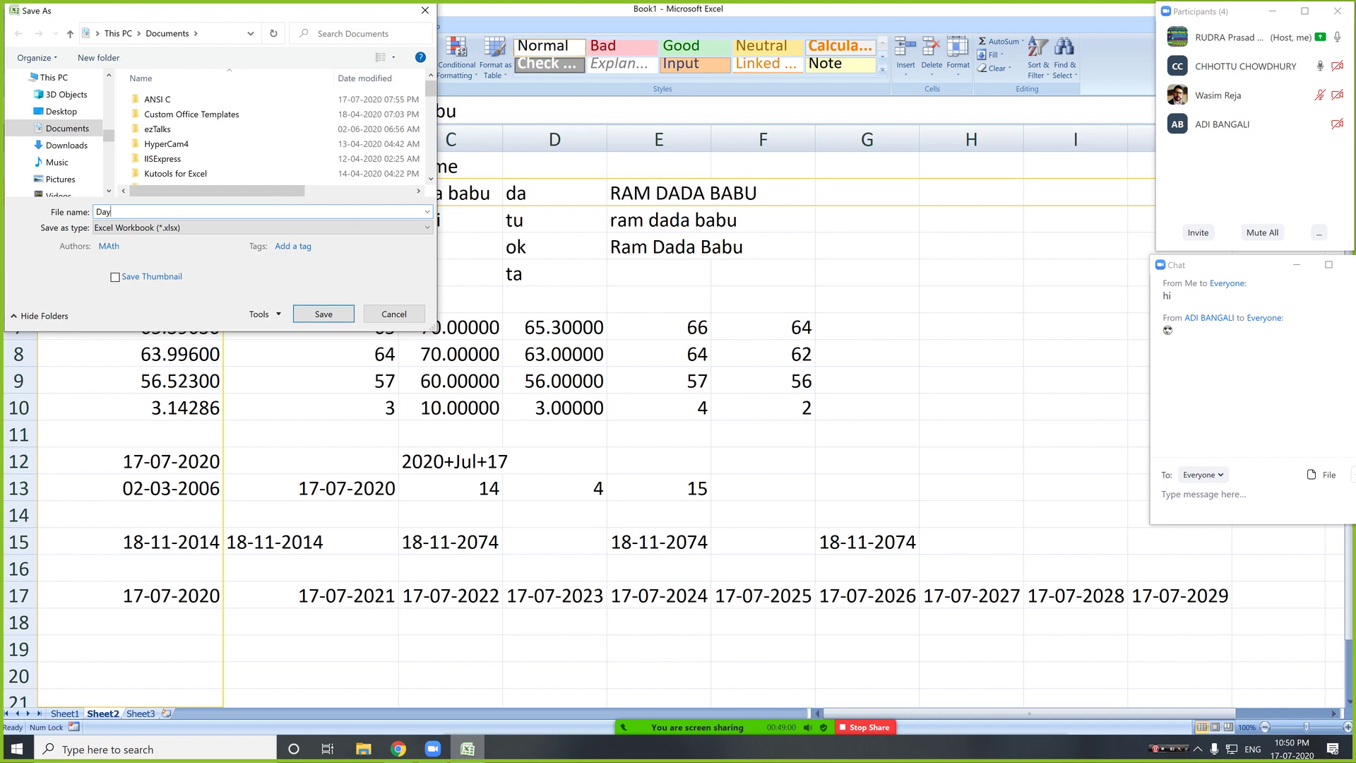
text(y)
click(62, 111)
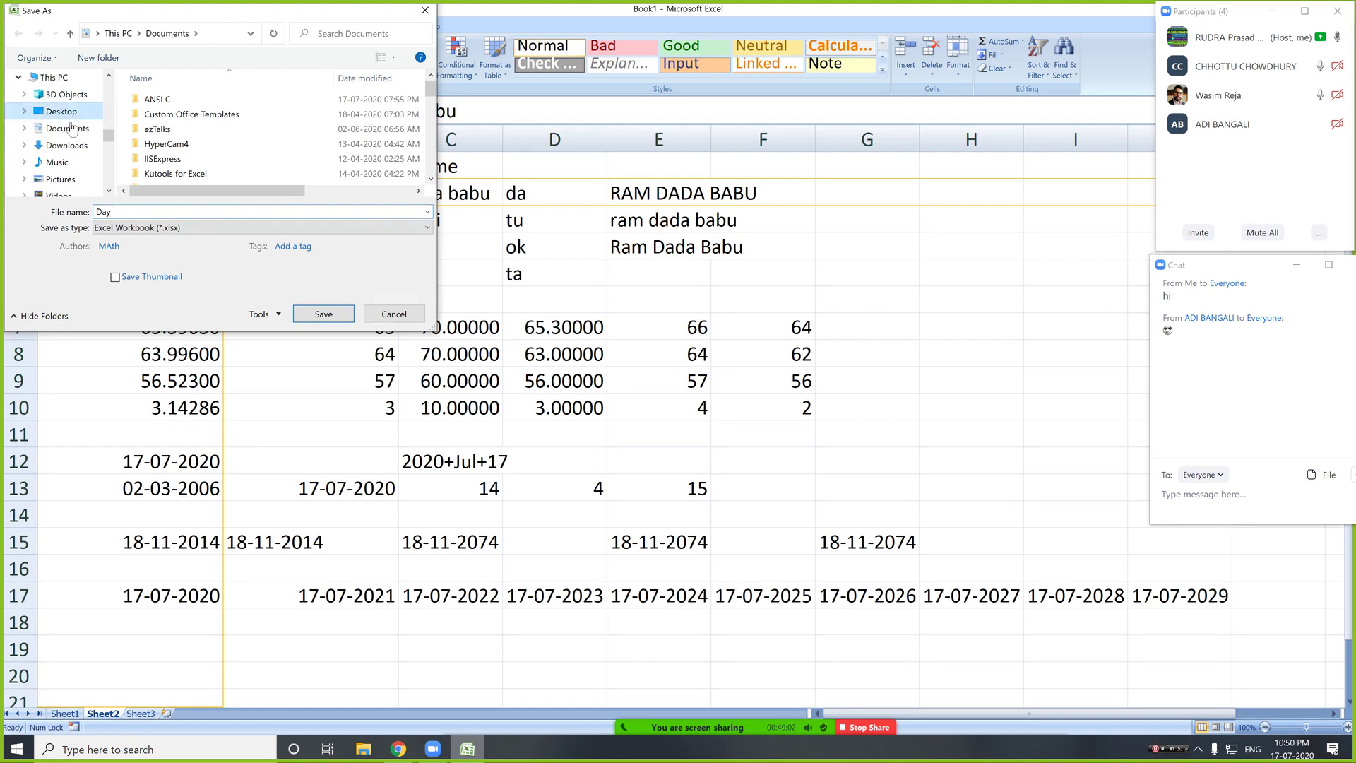
click(321, 315)
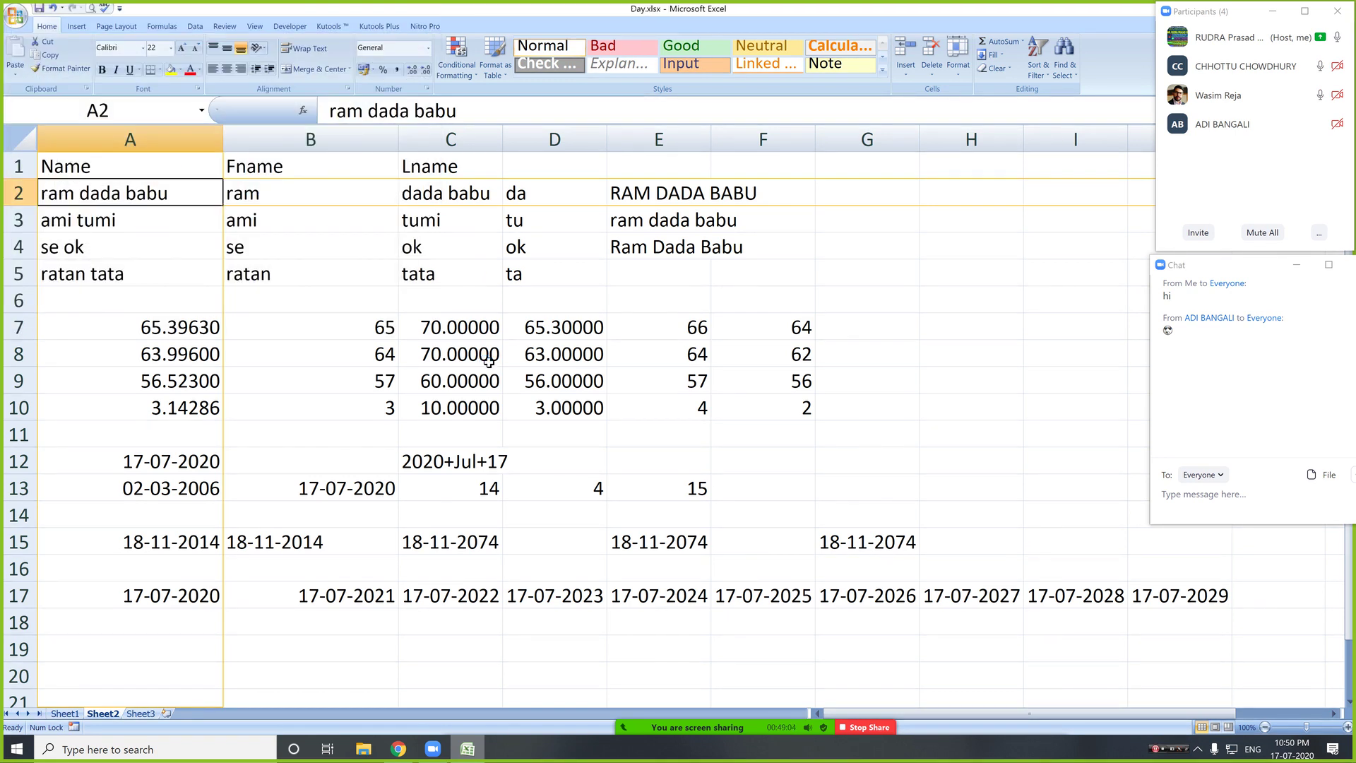
- Close the workbook, stop screen sharing and end the Zoom meeting for all
key(ctrl+w)
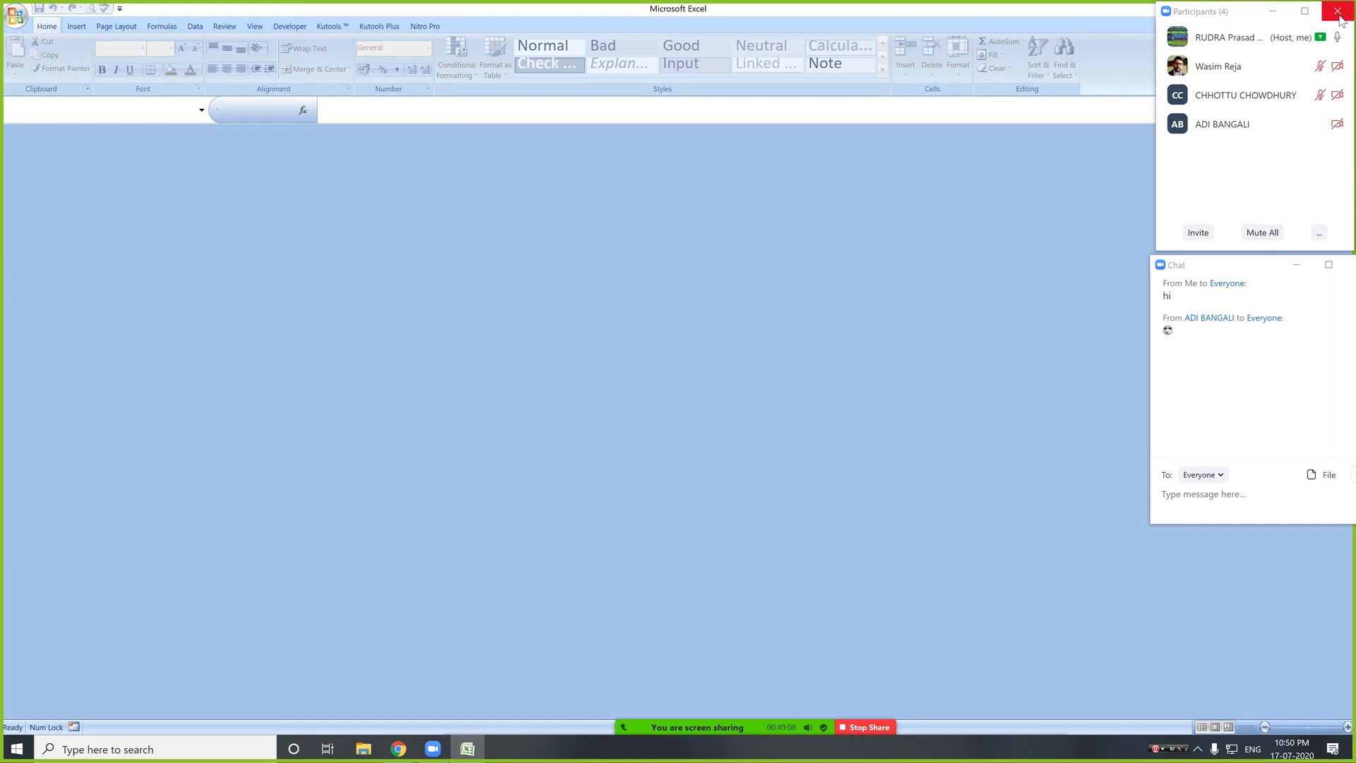
click(1338, 12)
click(869, 725)
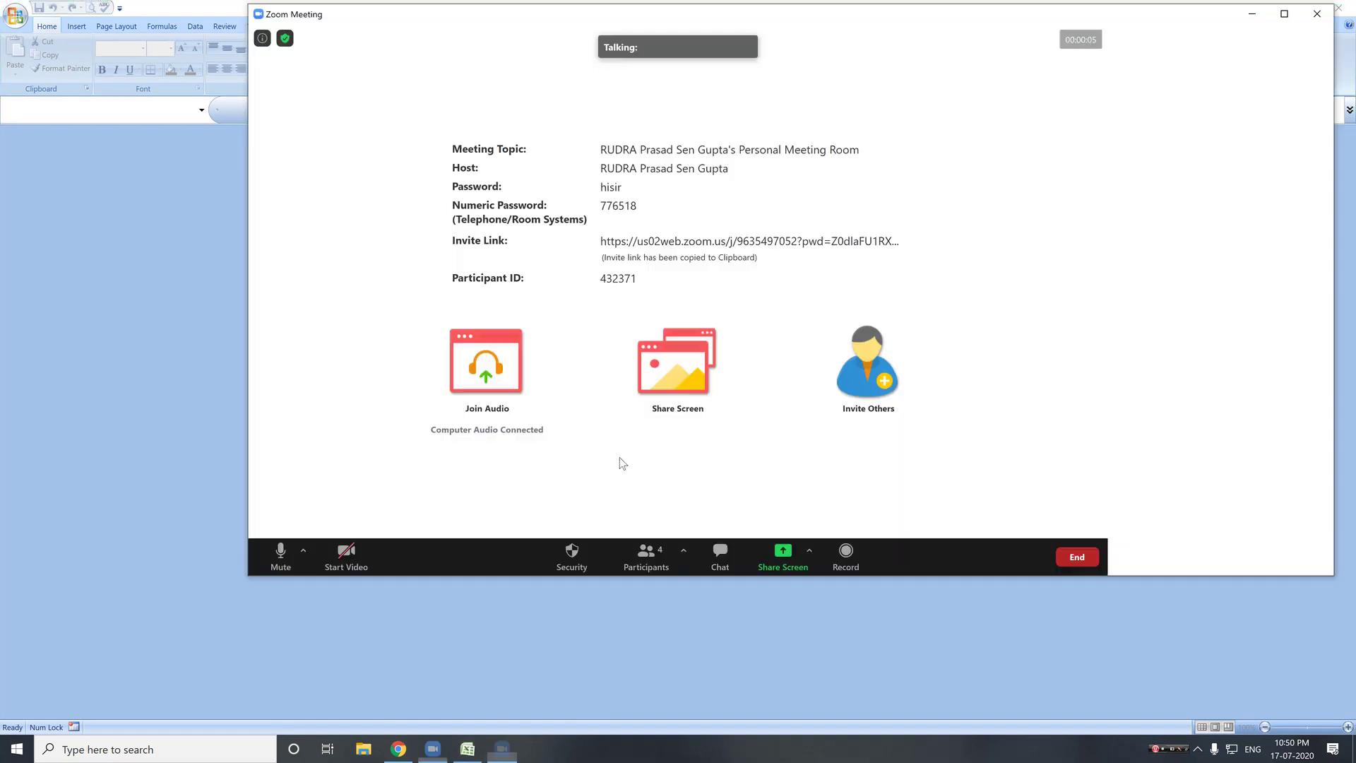
click(1077, 558)
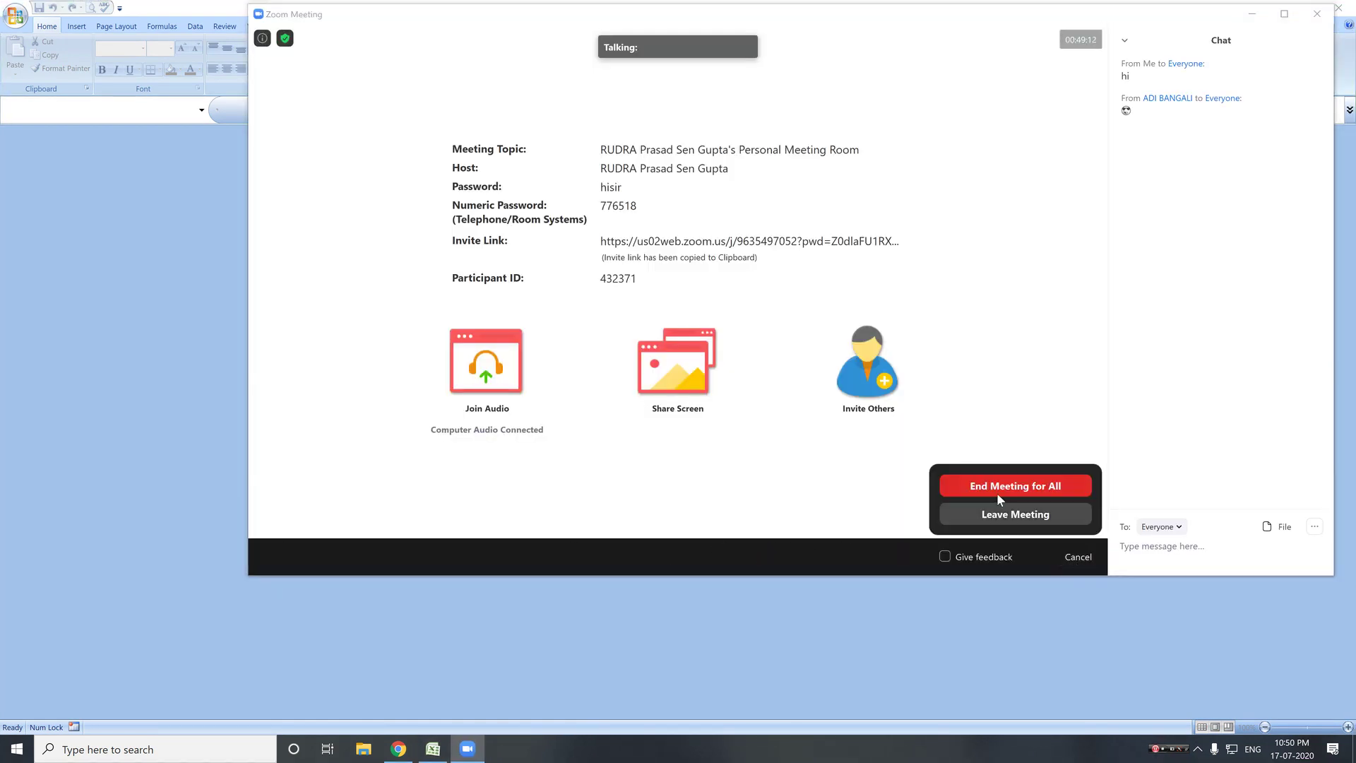